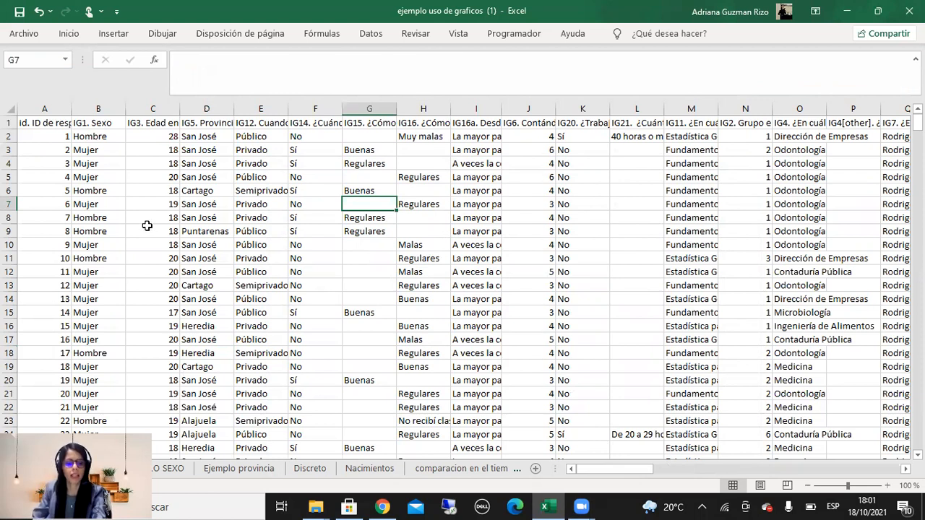
# Examine the survey data's variables, including the school-conditions, sex and age columns.
pyautogui.click(394, 257)
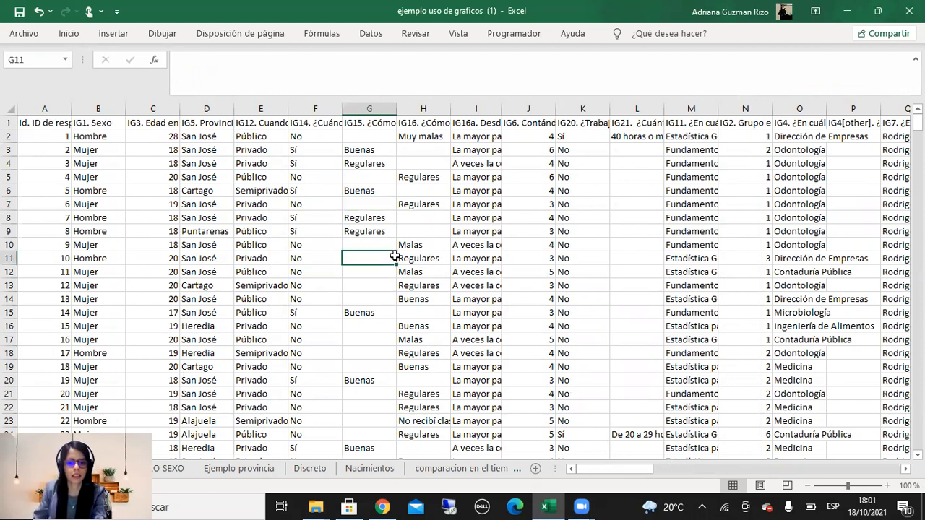
pyautogui.click(383, 106)
pyautogui.click(401, 207)
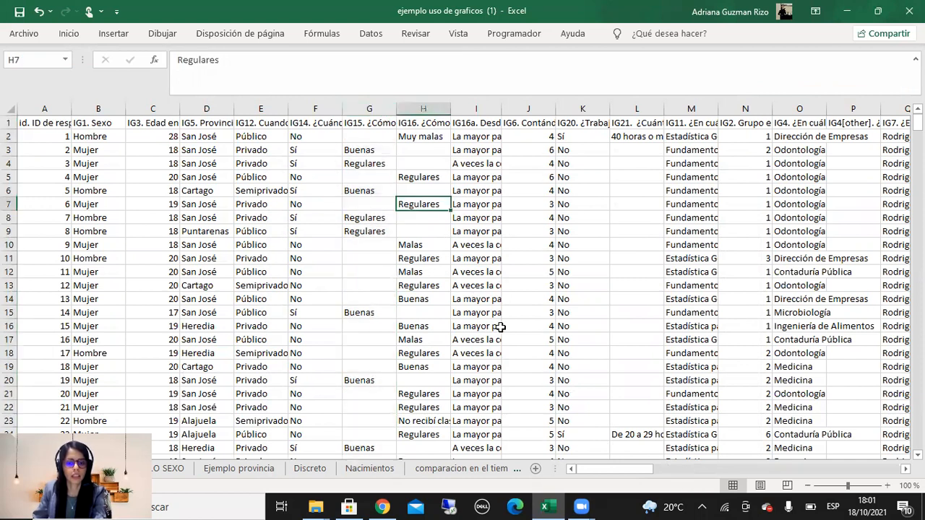
pyautogui.click(490, 326)
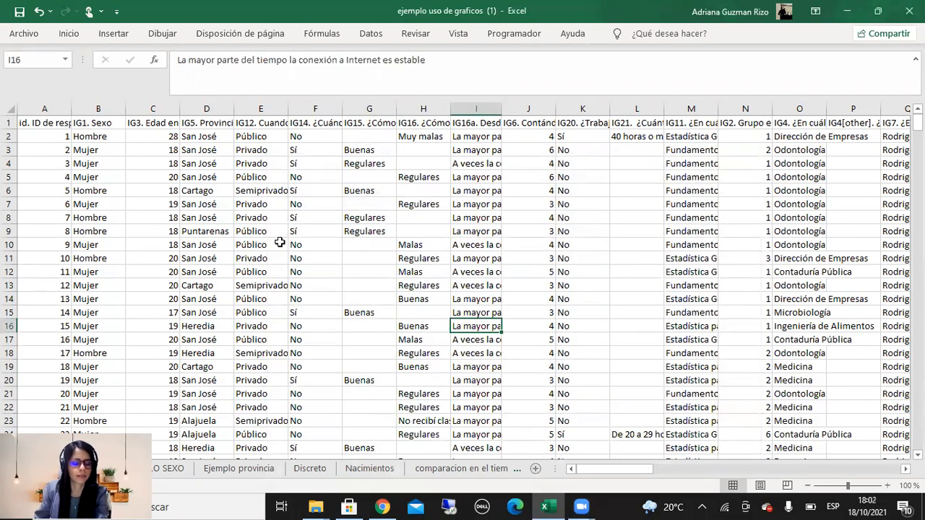
pyautogui.click(105, 123)
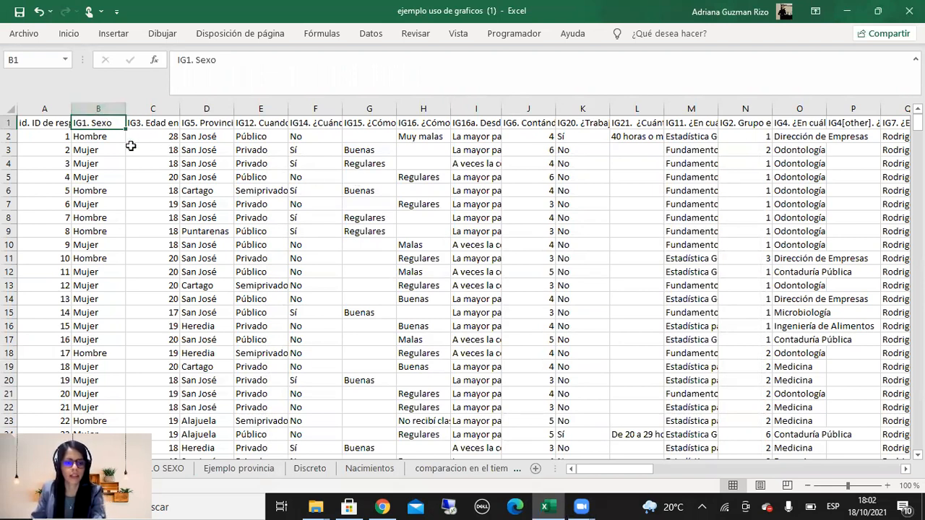
pyautogui.click(256, 189)
pyautogui.click(151, 107)
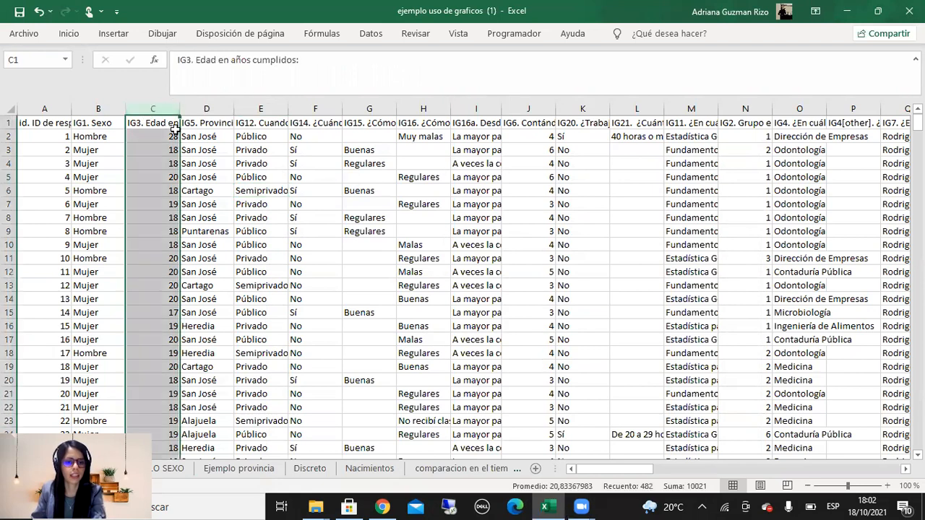
pyautogui.click(190, 135)
# Copy the IG1. Sexo data in column B from its header in B1 down to the last filled row.
pyautogui.click(99, 109)
pyautogui.click(113, 122)
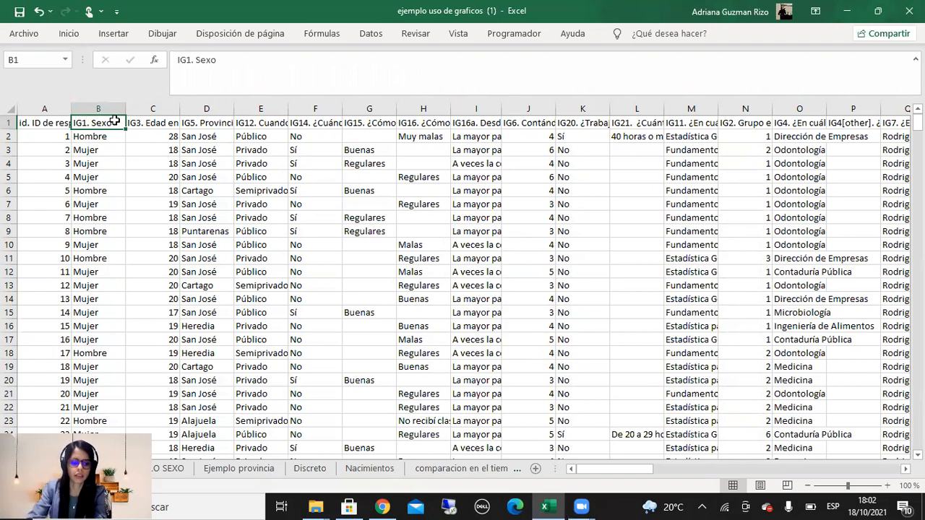
pyautogui.hotkey('ctrl', 'shift', 'Down')
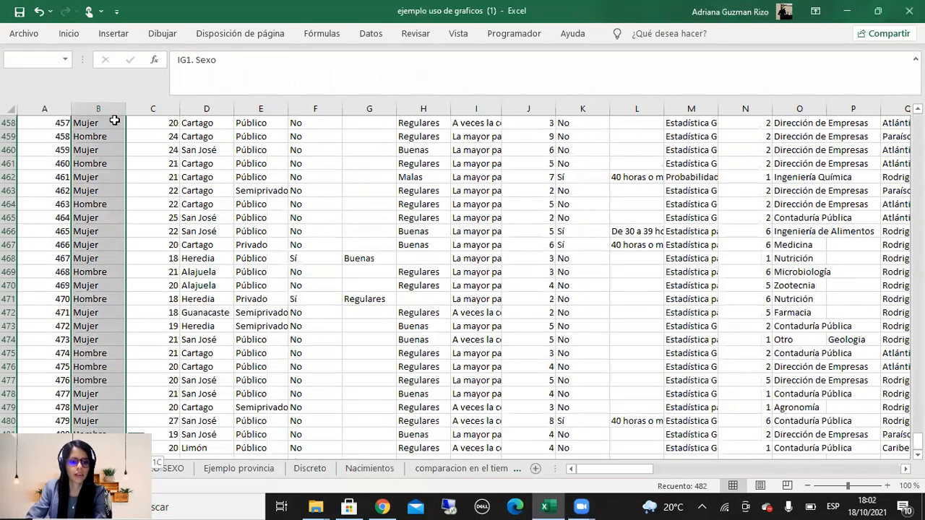
pyautogui.rightClick(122, 112)
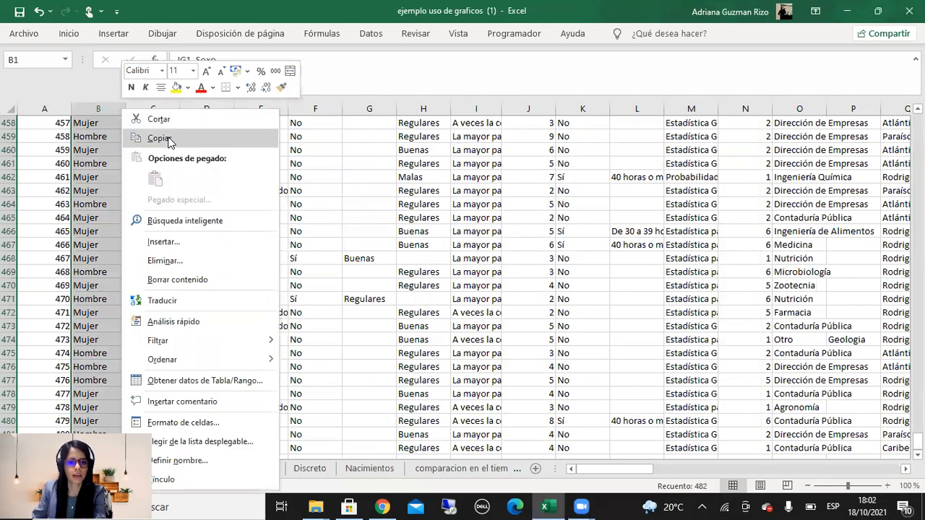
pyautogui.click(168, 138)
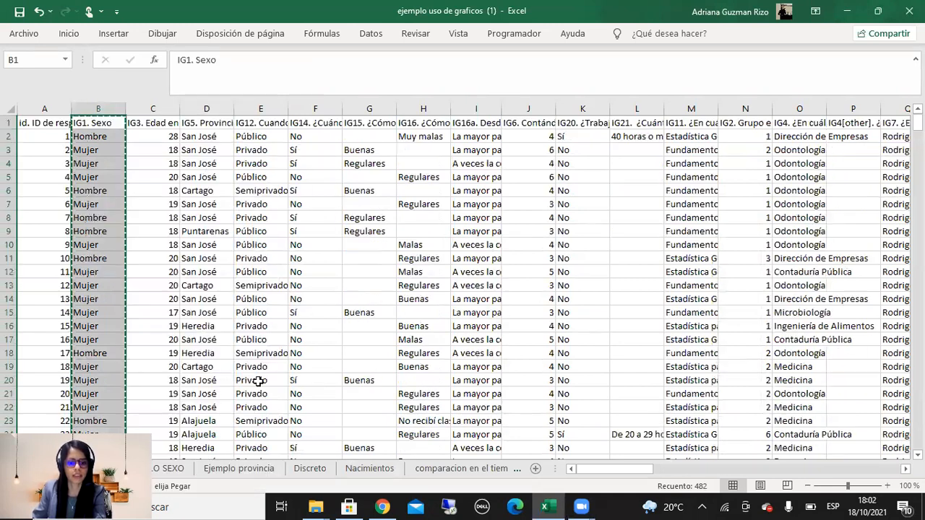
# Paste the copied sex data into the EJEMPLO SEXO sheet starting at cell E1.
pyautogui.click(173, 470)
pyautogui.click(98, 136)
pyautogui.click(217, 123)
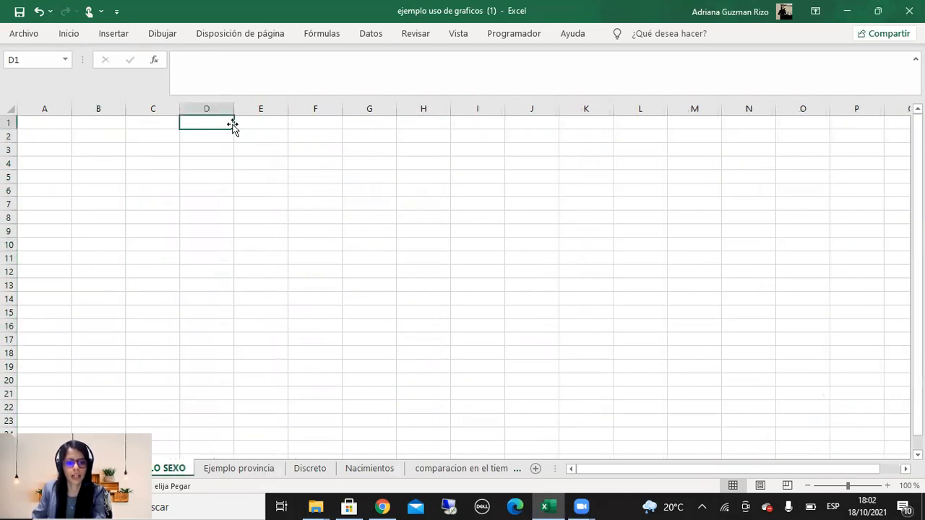
pyautogui.click(255, 123)
pyautogui.hotkey('ctrl', 'v')
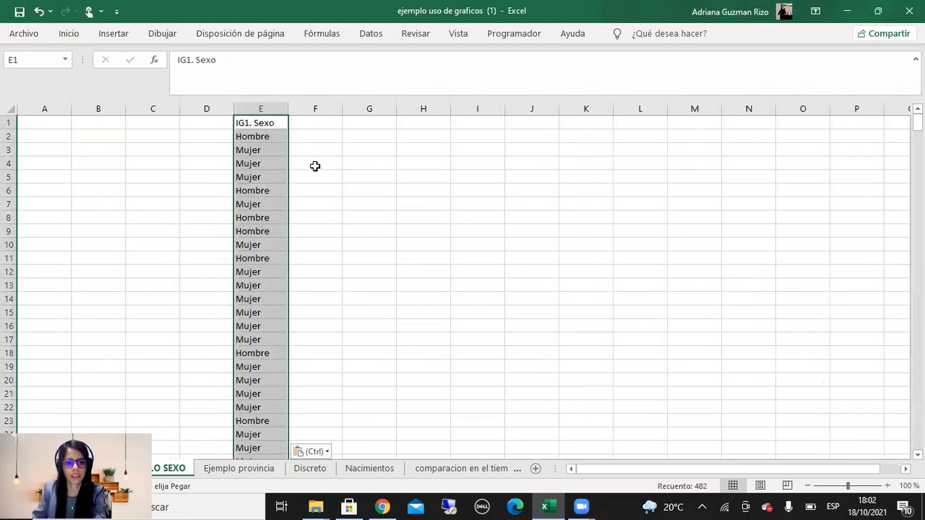
pyautogui.click(337, 179)
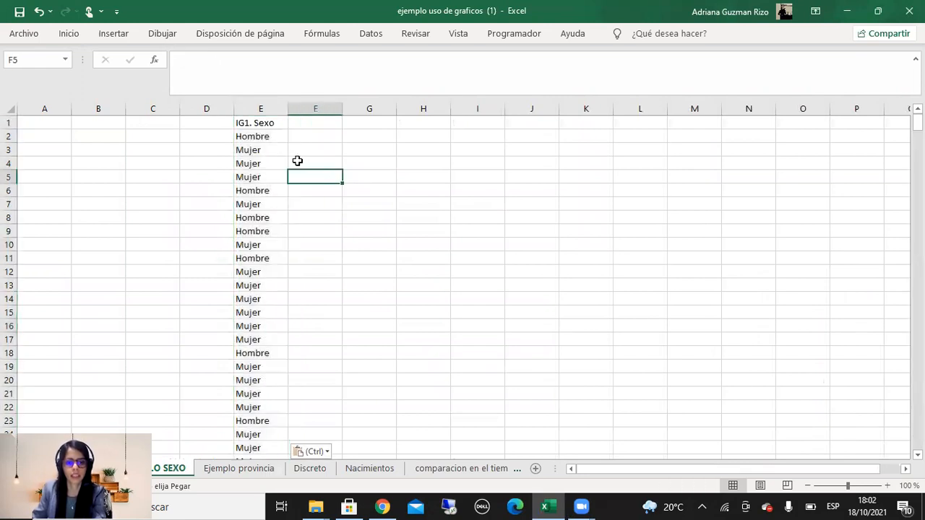
pyautogui.click(261, 109)
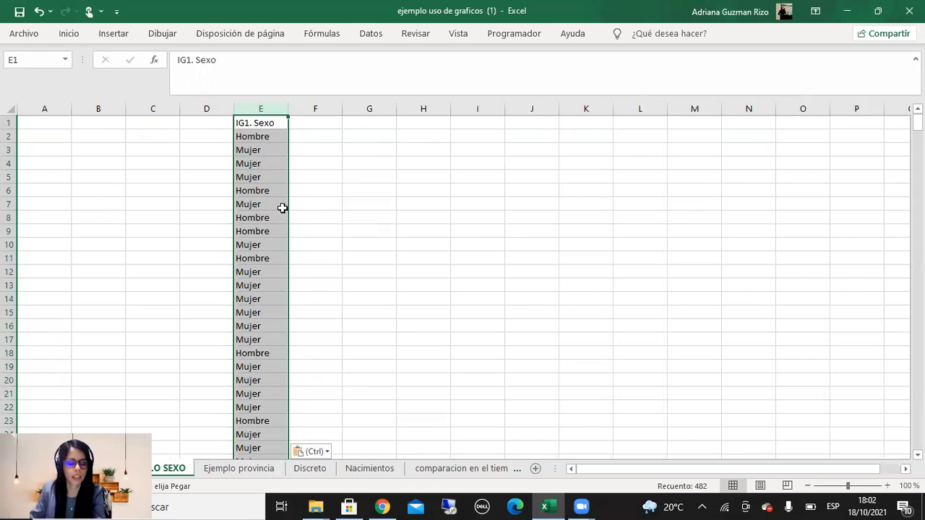
pyautogui.click(275, 161)
pyautogui.click(325, 150)
pyautogui.click(266, 108)
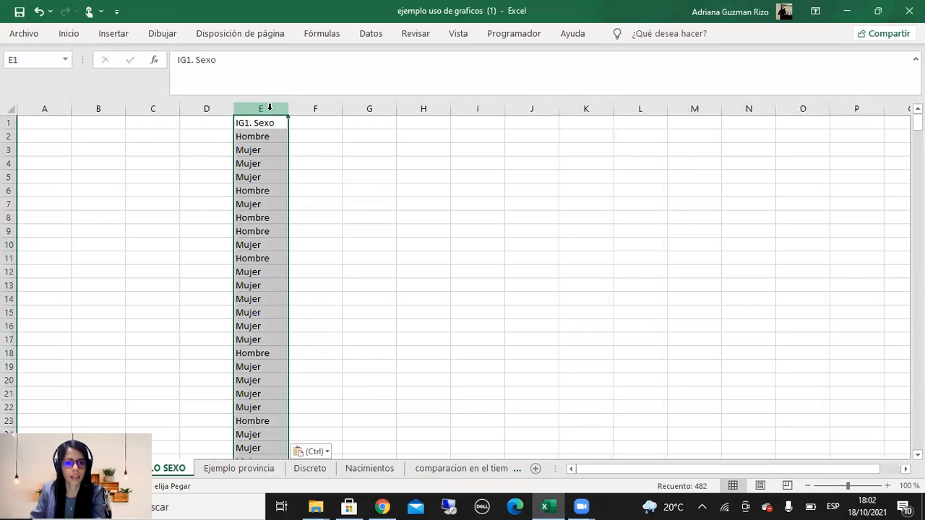
pyautogui.click(41, 34)
pyautogui.press('Escape')
pyautogui.click(65, 34)
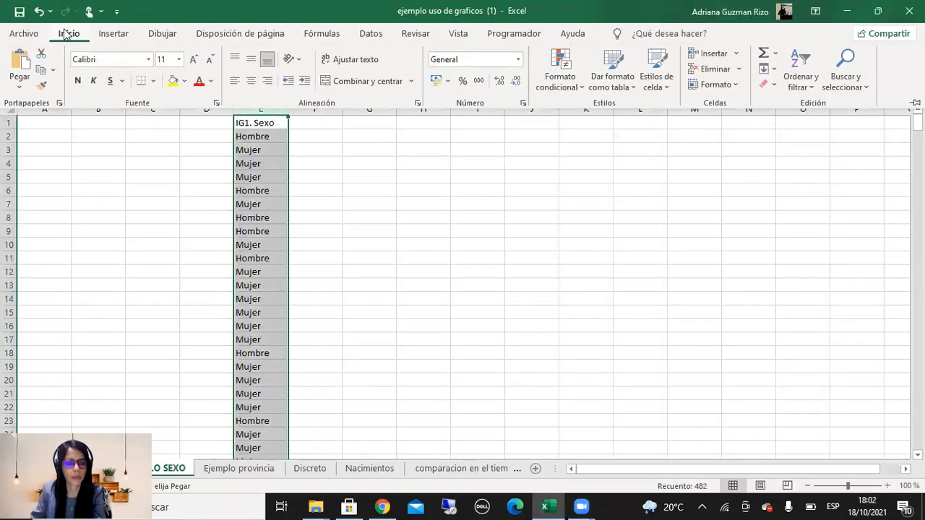
pyautogui.click(114, 33)
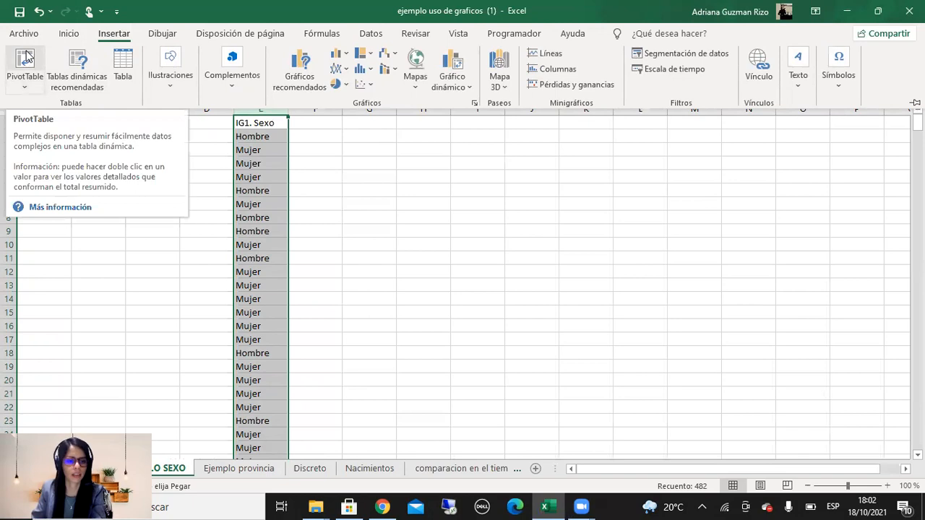
# Create a PivotTable from E1:E482 on a new worksheet, with IG1. Sexo as rows and its count as values.
pyautogui.click(260, 126)
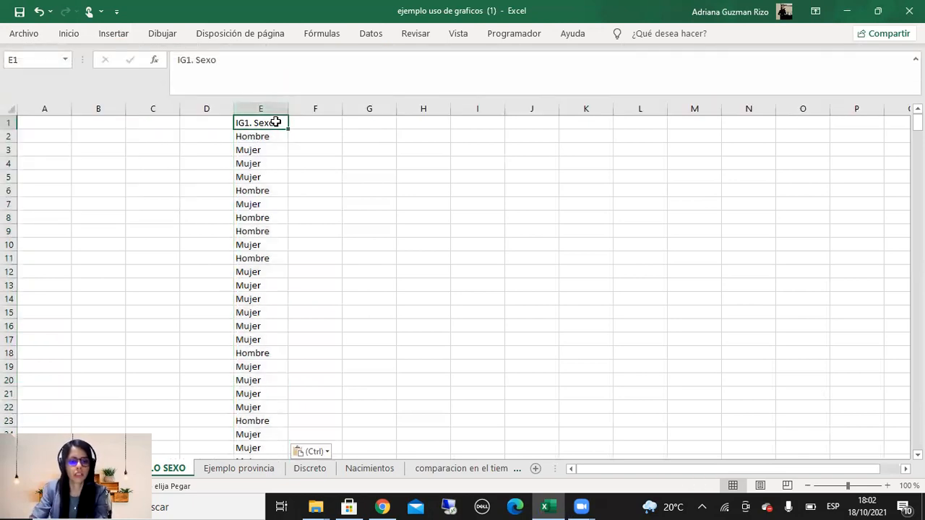
pyautogui.hotkey('ctrl', 'shift', 'Down')
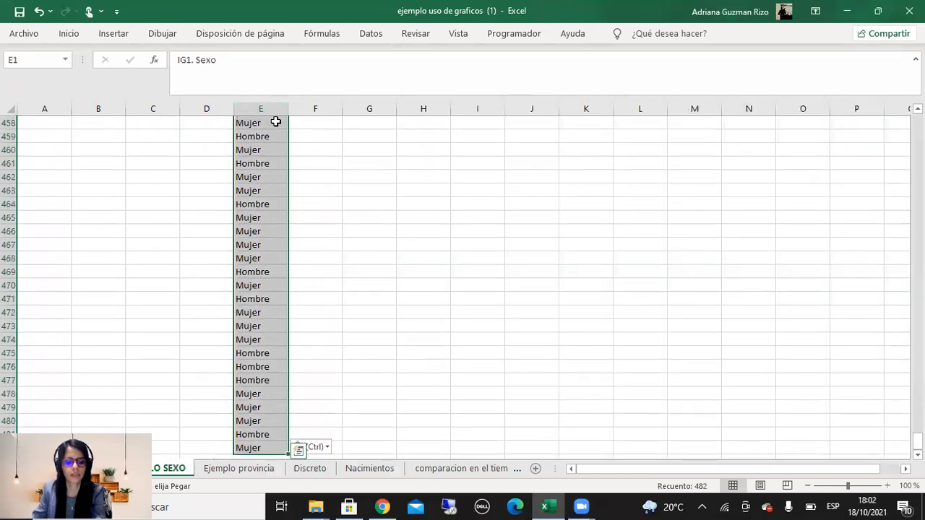
pyautogui.click(84, 33)
pyautogui.click(113, 33)
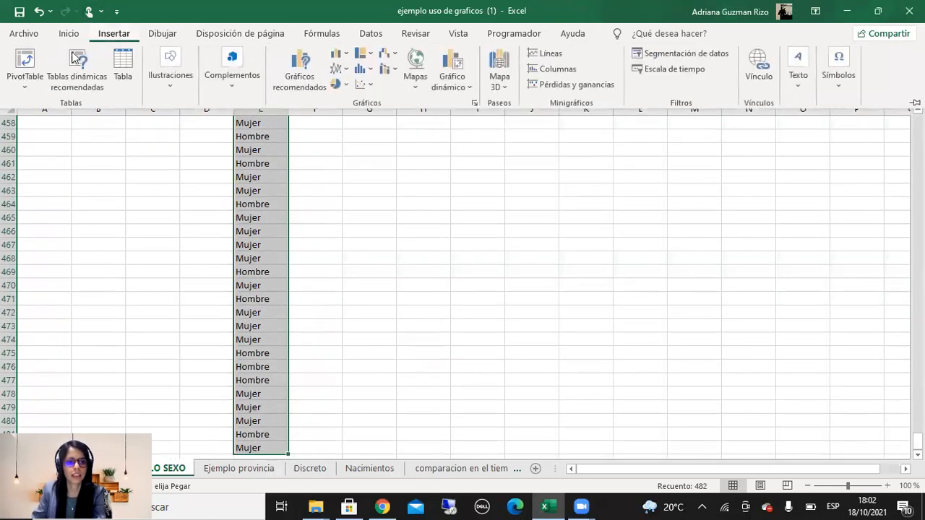
pyautogui.click(29, 71)
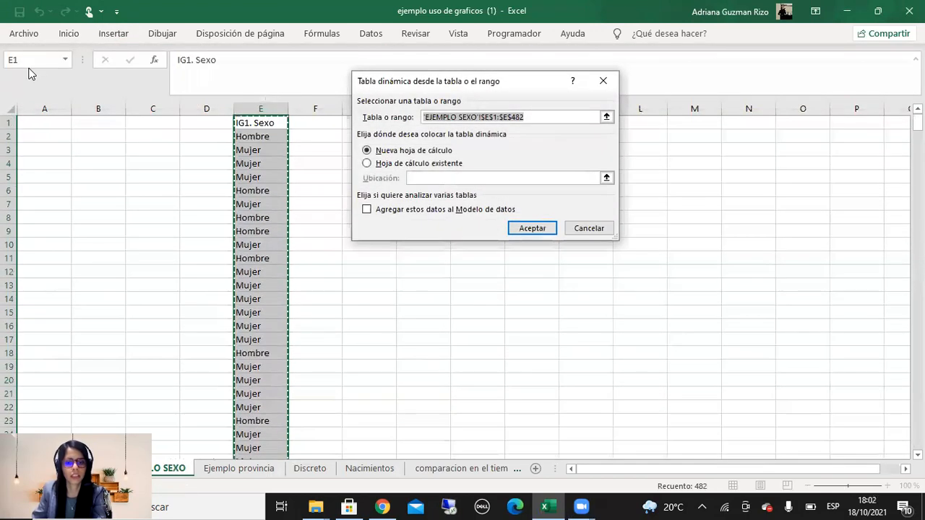
pyautogui.click(533, 229)
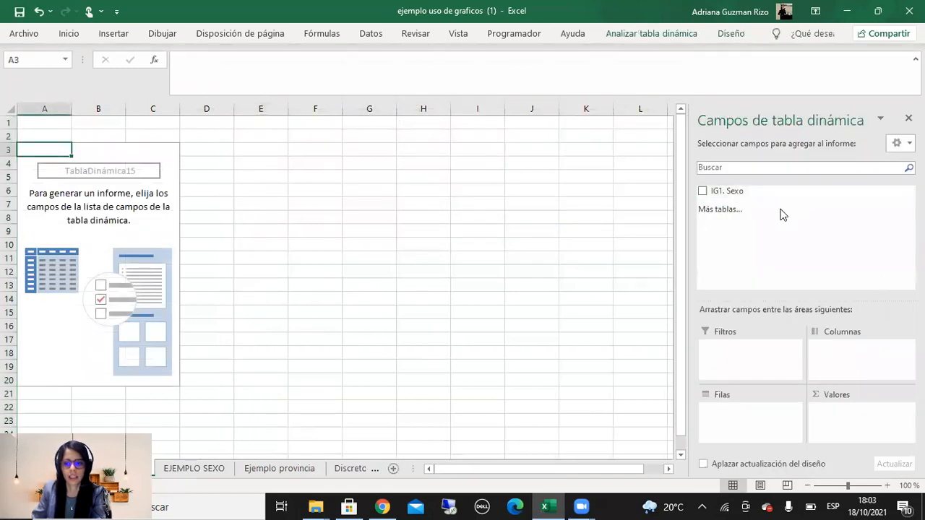
pyautogui.moveTo(726, 192); pyautogui.dragTo(754, 427)
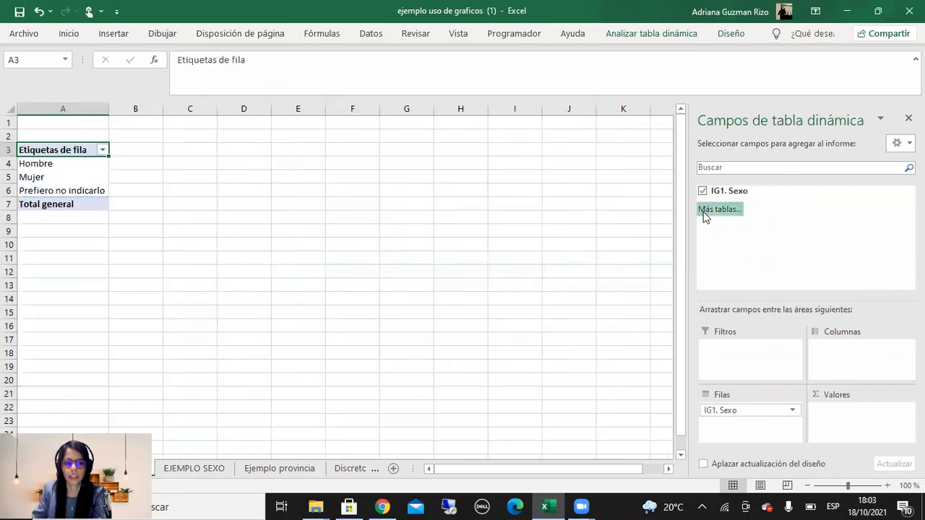
pyautogui.moveTo(735, 191); pyautogui.dragTo(860, 446)
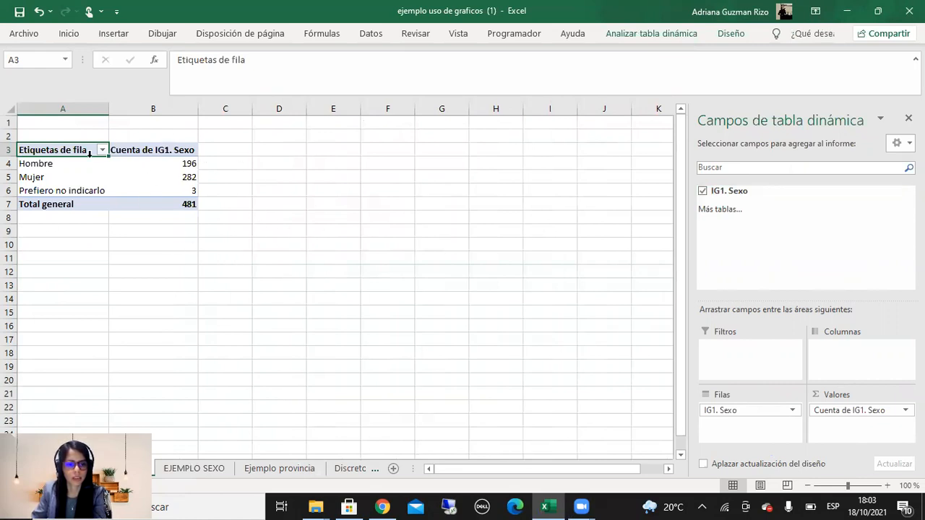
# Copy the whole pivot table and paste it as values only at cell G3 of the EJEMPLO SEXO sheet.
pyautogui.moveTo(76, 150); pyautogui.dragTo(174, 204)
pyautogui.rightClick(174, 205)
pyautogui.click(220, 209)
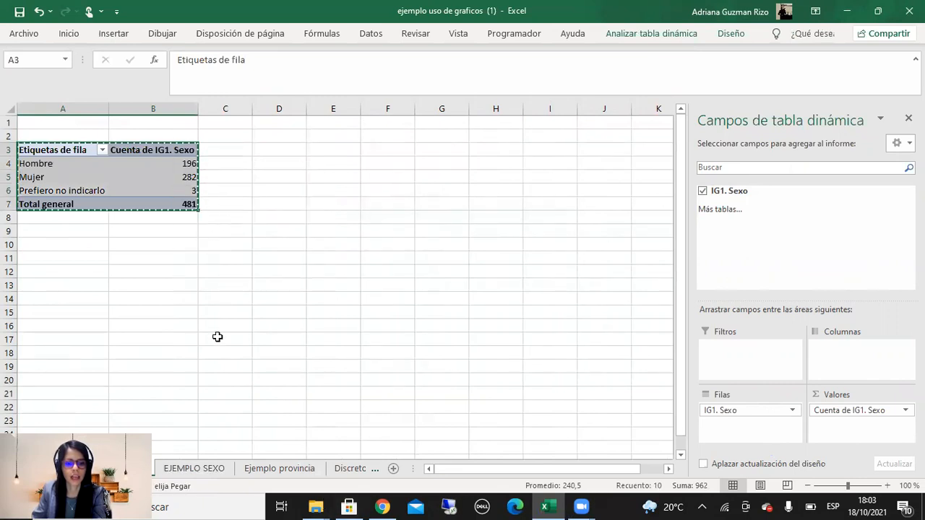
pyautogui.click(209, 469)
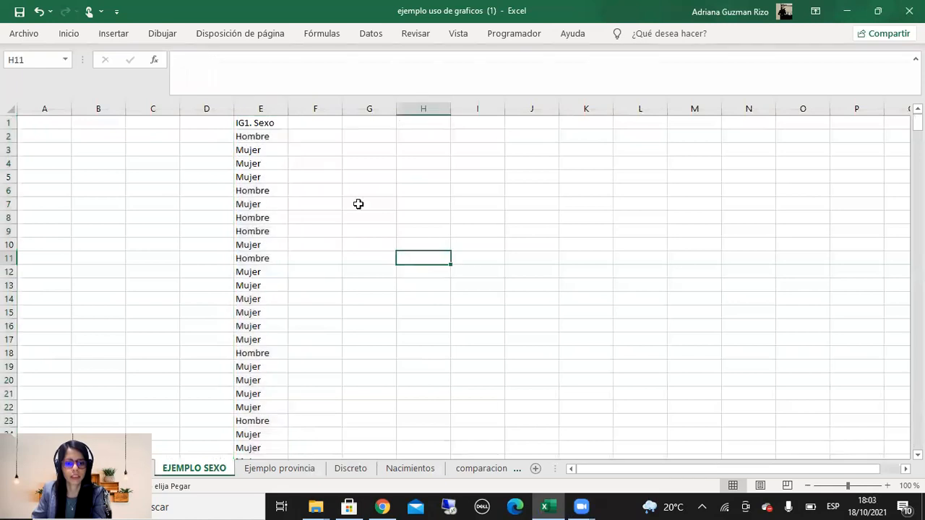
pyautogui.click(362, 122)
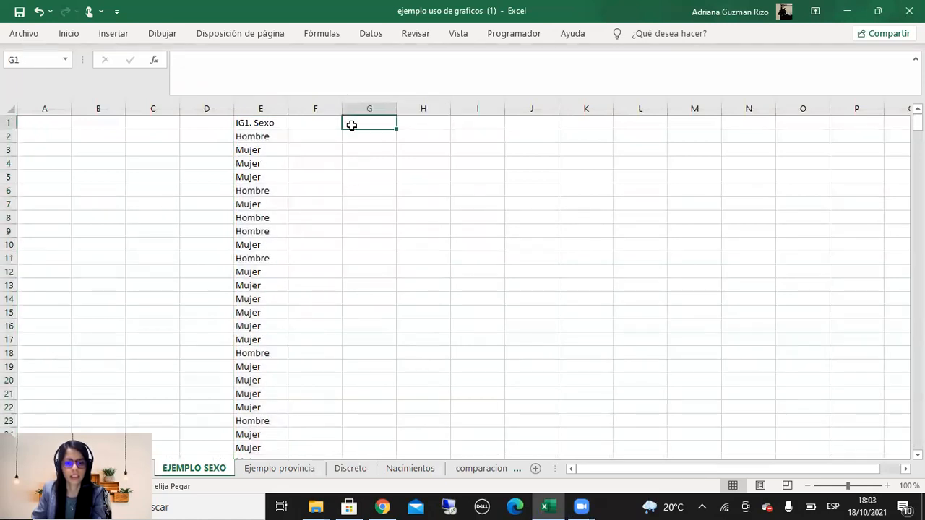
pyautogui.click(333, 123)
pyautogui.click(382, 148)
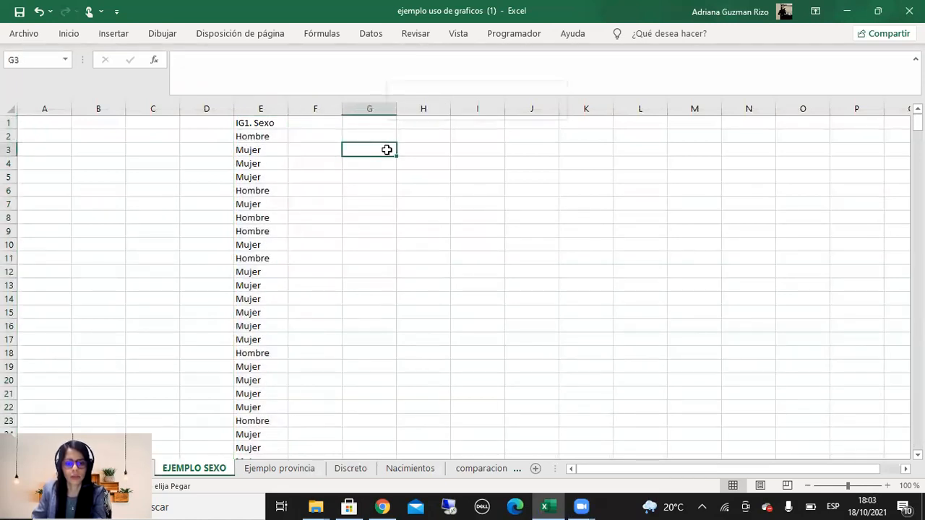
pyautogui.rightClick(386, 150)
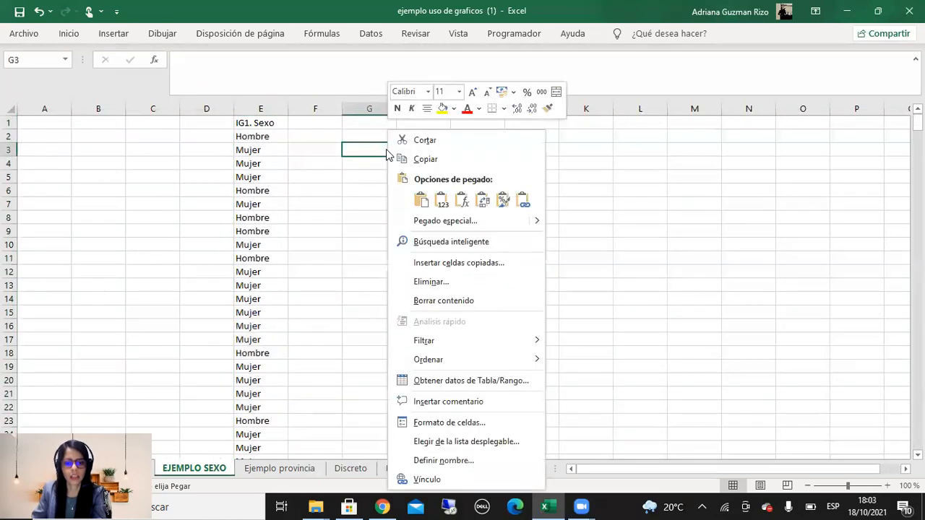
pyautogui.click(441, 201)
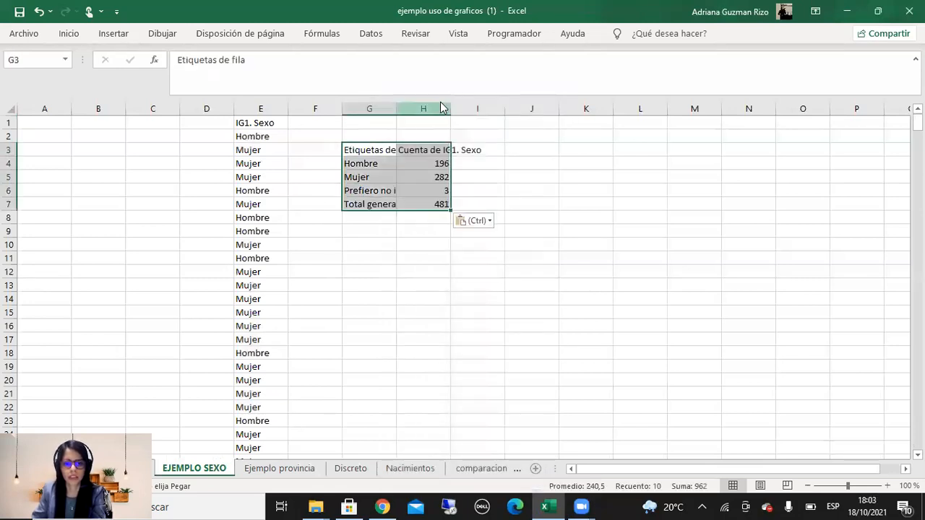
pyautogui.rightClick(428, 156)
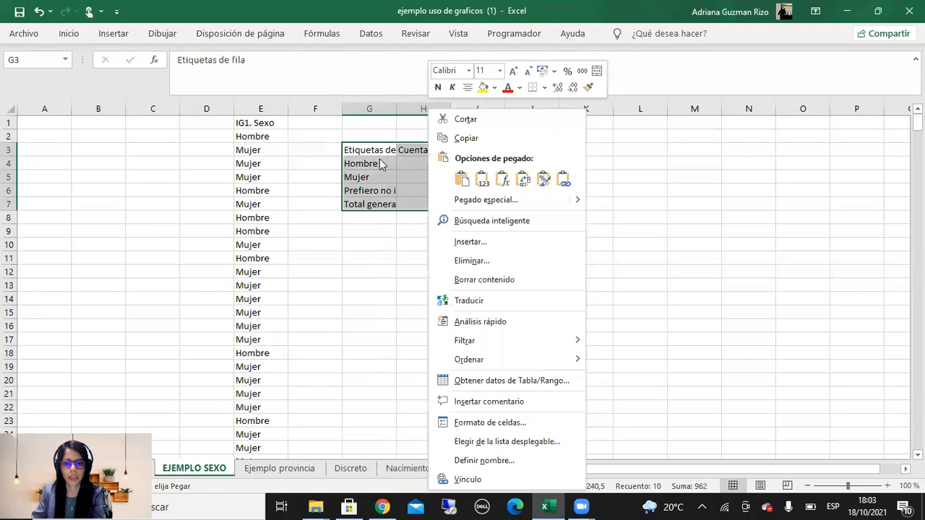
pyautogui.click(348, 173)
# Widen column H and shorten the count header in H3 to Sexo.
pyautogui.moveTo(451, 108); pyautogui.dragTo(495, 109)
pyautogui.click(461, 149)
pyautogui.doubleClick(461, 149)
pyautogui.moveTo(461, 149); pyautogui.dragTo(396, 154)
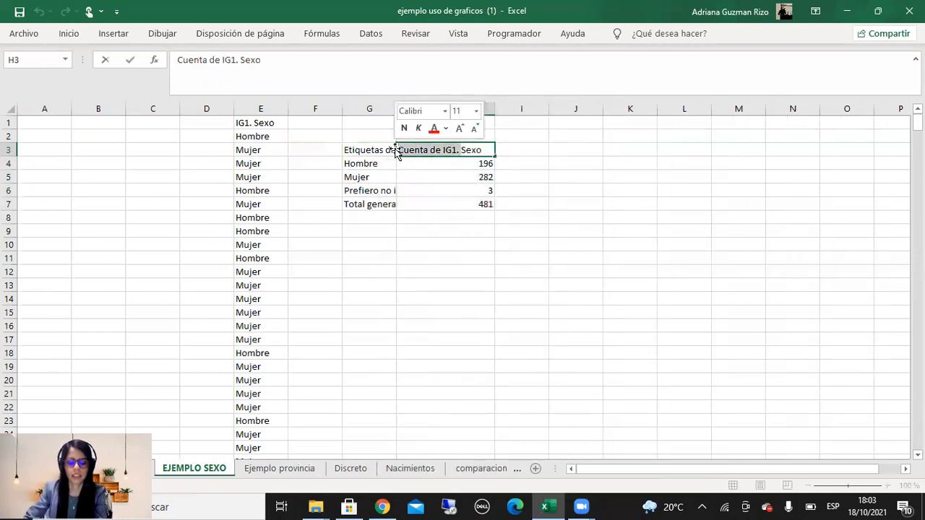
pyautogui.press('BackSpace')
pyautogui.press('BackSpace')
pyautogui.press('Return')
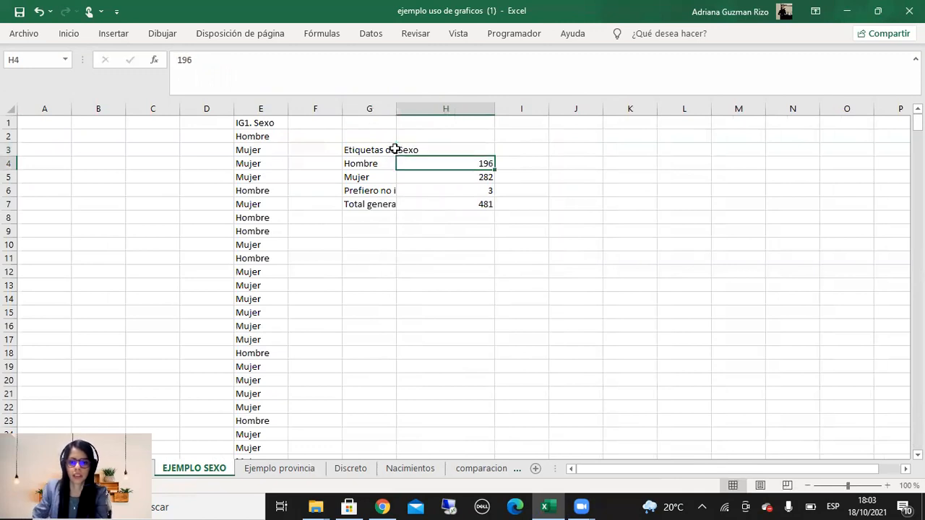
# Right-align the Sexo header in cell H3.
pyautogui.click(402, 149)
pyautogui.click(70, 33)
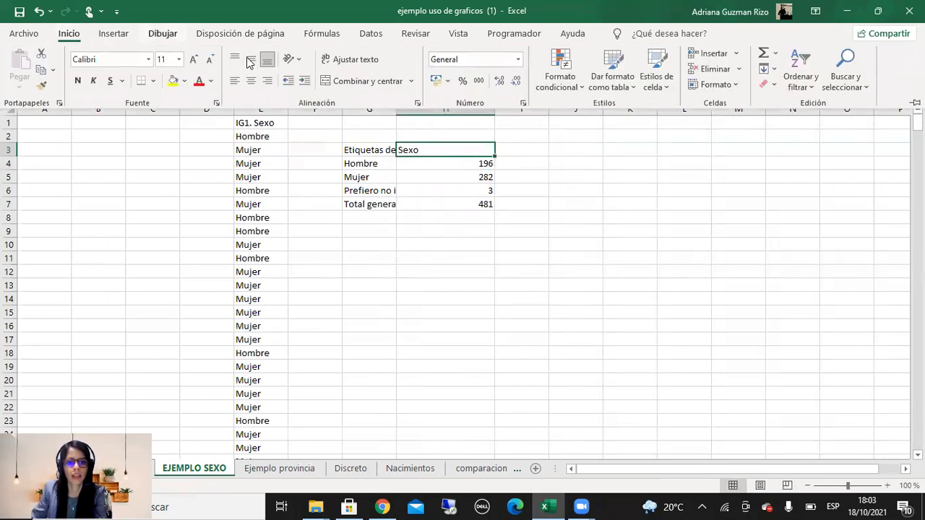
pyautogui.click(268, 80)
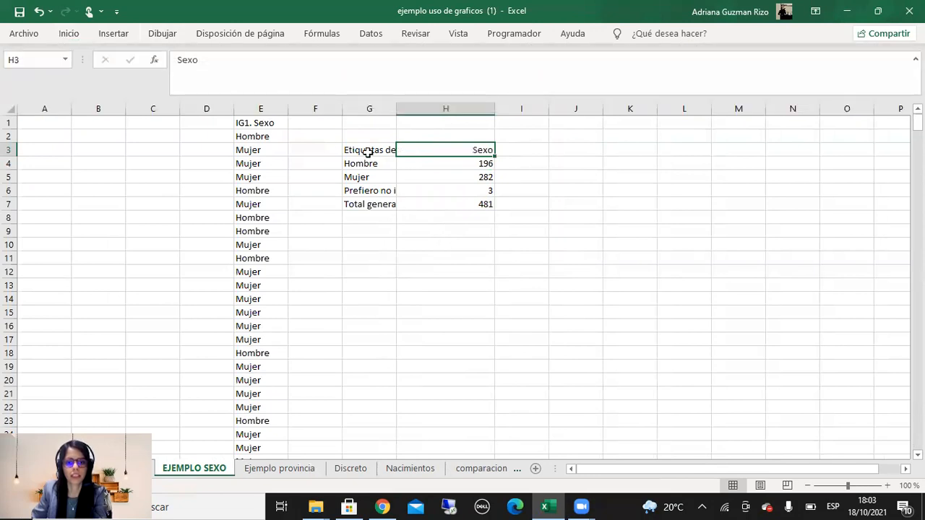
# Rename the frequency table's headers to Sexo in G3 and Frecuencia absoluta in H3.
pyautogui.doubleClick(368, 152)
pyautogui.moveTo(412, 150); pyautogui.dragTo(306, 140)
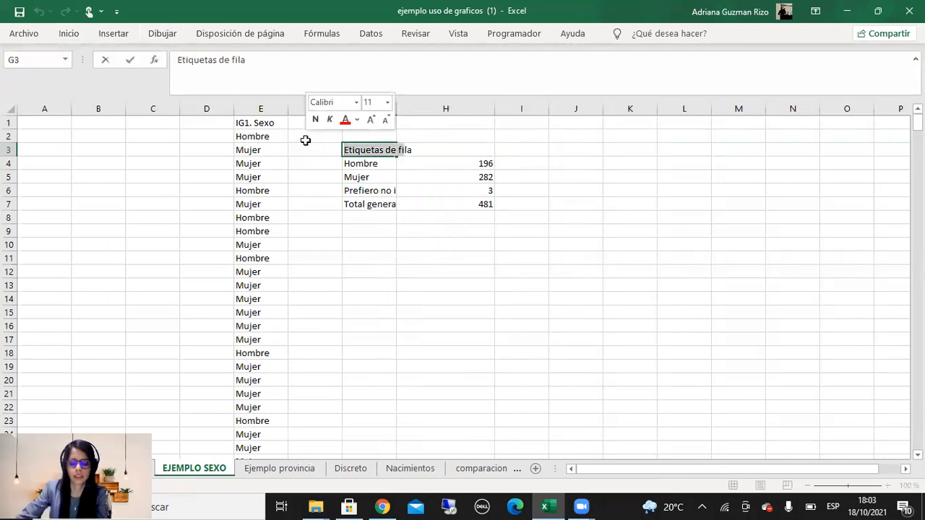
pyautogui.write('la')
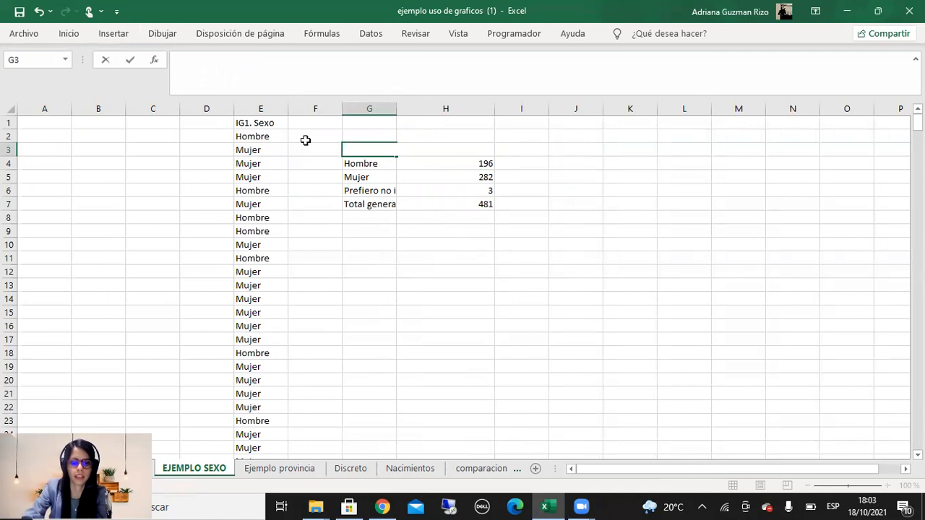
pyautogui.press('Return')
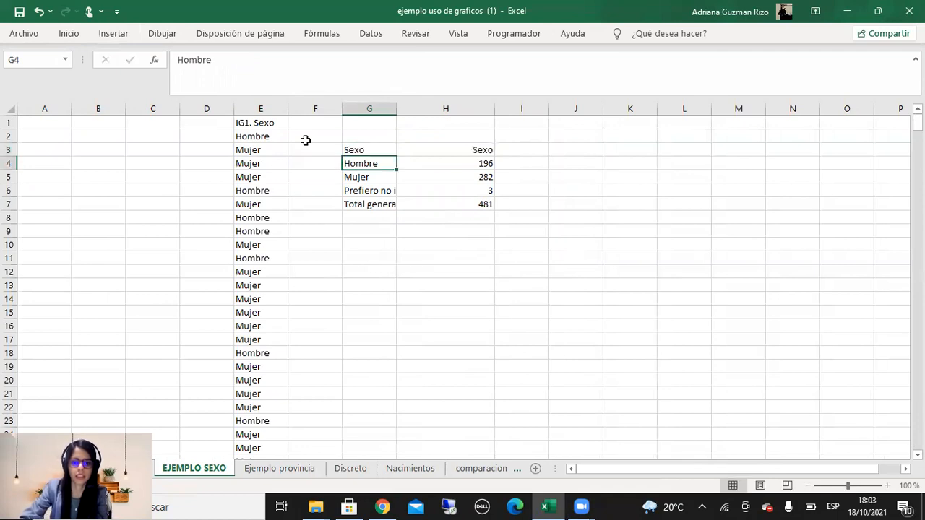
pyautogui.press('Up')
pyautogui.press('Right')
pyautogui.write('Frecuencia a')
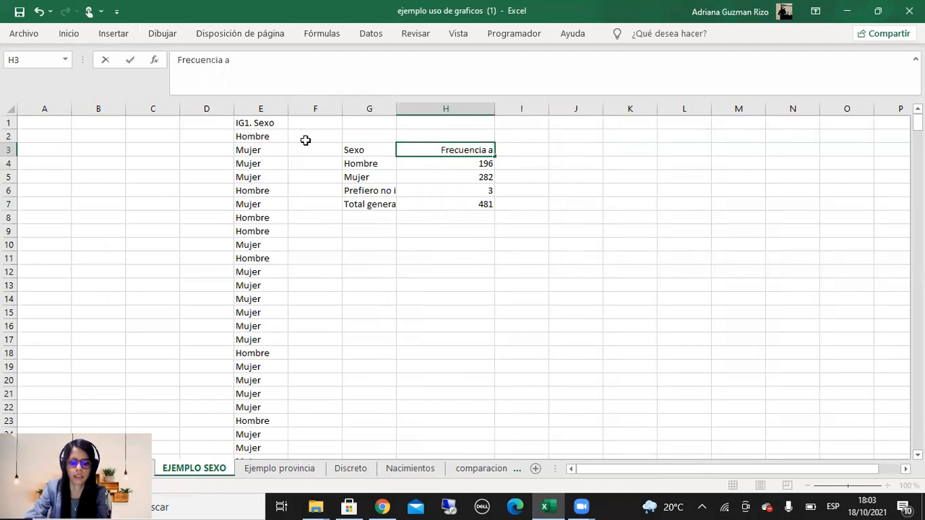
pyautogui.write('bsoluta')
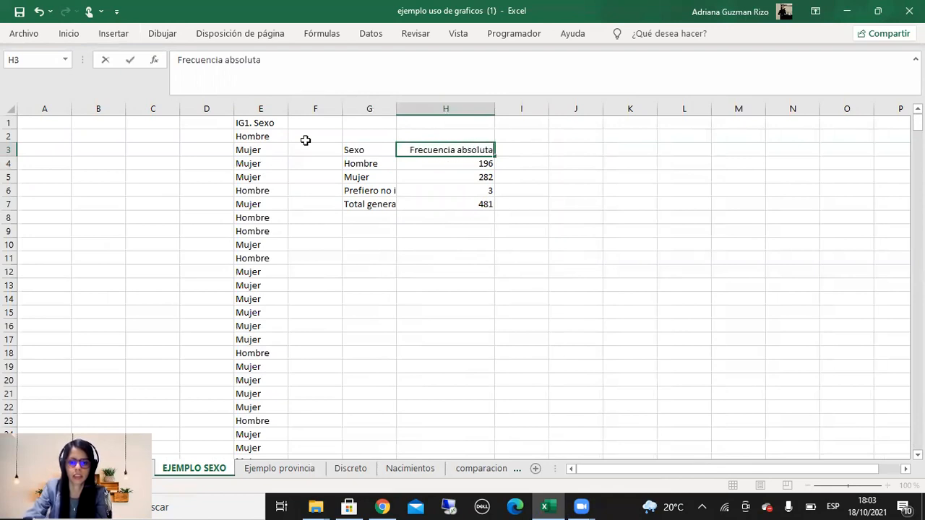
pyautogui.press('Return')
# Widen column G to fit the Prefiero no indicarlo label and narrow column H to its header's width.
pyautogui.click(433, 205)
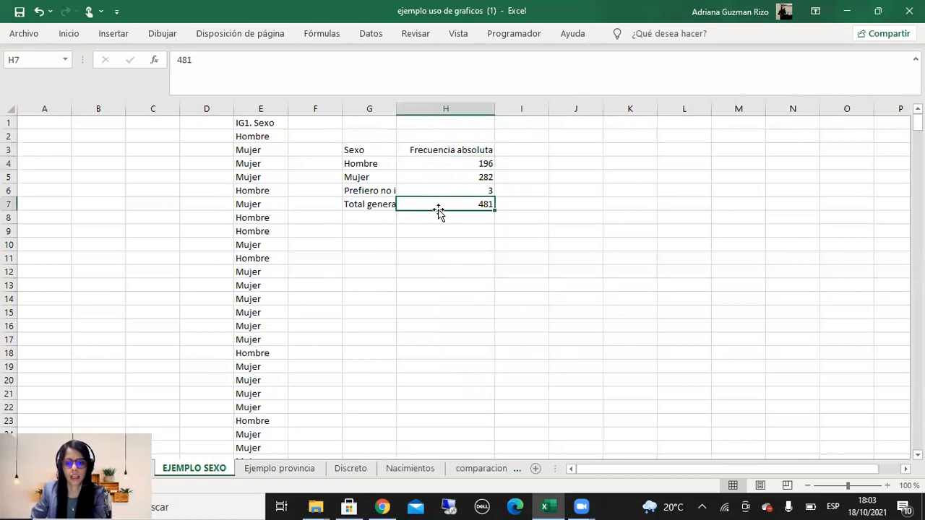
pyautogui.moveTo(377, 204); pyautogui.dragTo(473, 204)
pyautogui.click(412, 243)
pyautogui.click(371, 192)
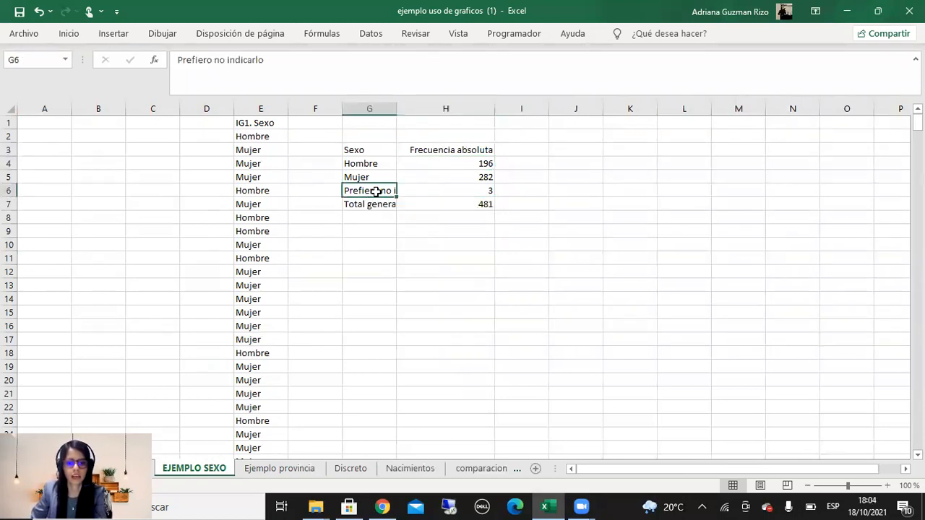
pyautogui.moveTo(399, 105); pyautogui.dragTo(433, 99)
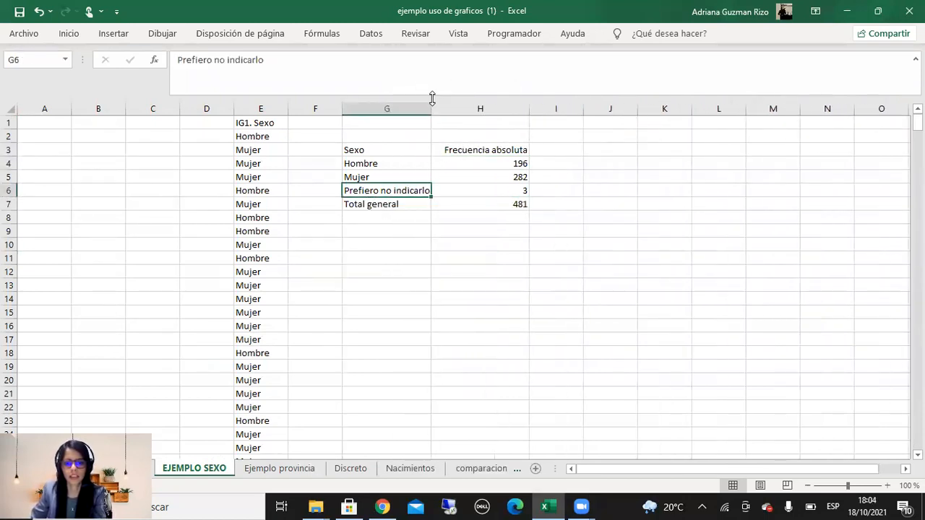
pyautogui.click(498, 243)
pyautogui.moveTo(529, 108); pyautogui.dragTo(521, 109)
pyautogui.click(544, 207)
pyautogui.moveTo(381, 152); pyautogui.dragTo(483, 206)
pyautogui.click(582, 218)
pyautogui.moveTo(486, 152); pyautogui.dragTo(497, 222)
# Add a Porcentaje column header in cell I3 beside Frecuencia absoluta.
pyautogui.click(539, 151)
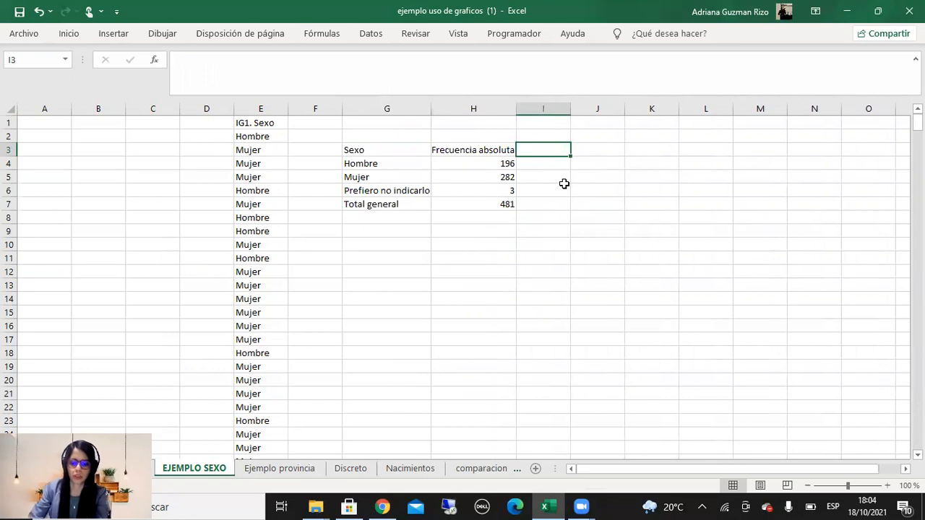
pyautogui.write('po')
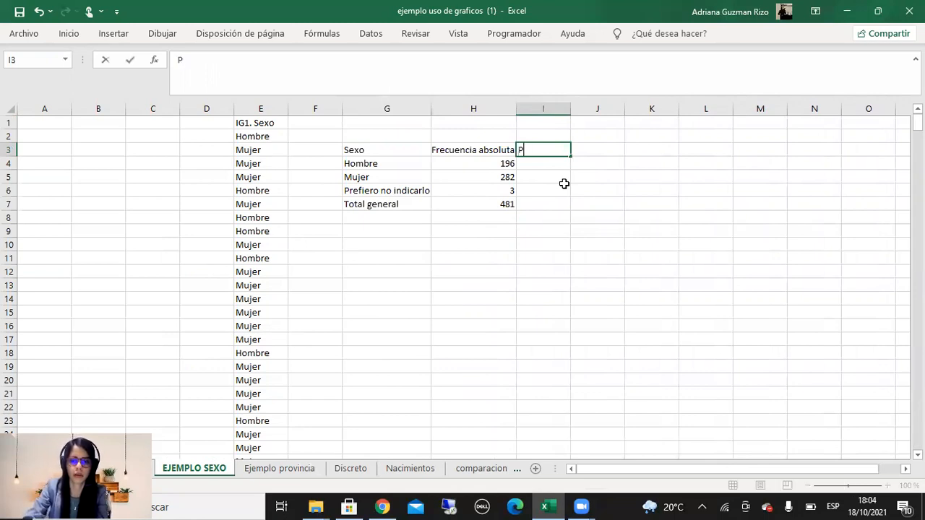
pyautogui.write('rcentaje')
pyautogui.press('Return')
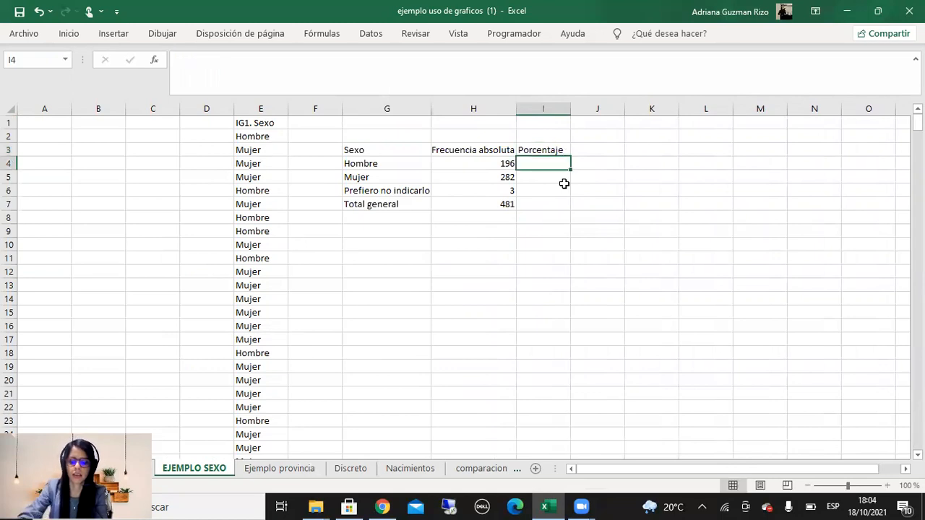
# Calculate the percentage of Hombre in cell I4 with the formula =H4/H7*100.
pyautogui.write('¿')
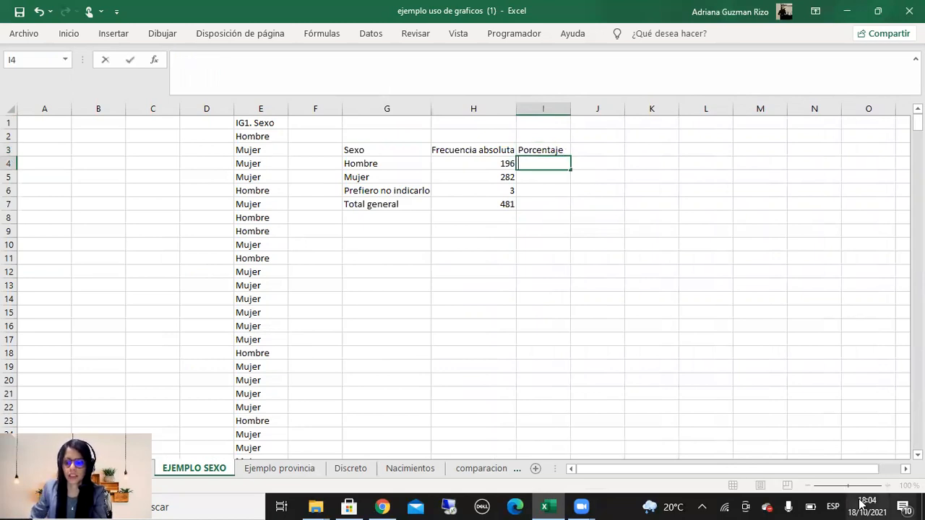
pyautogui.press('super+space')
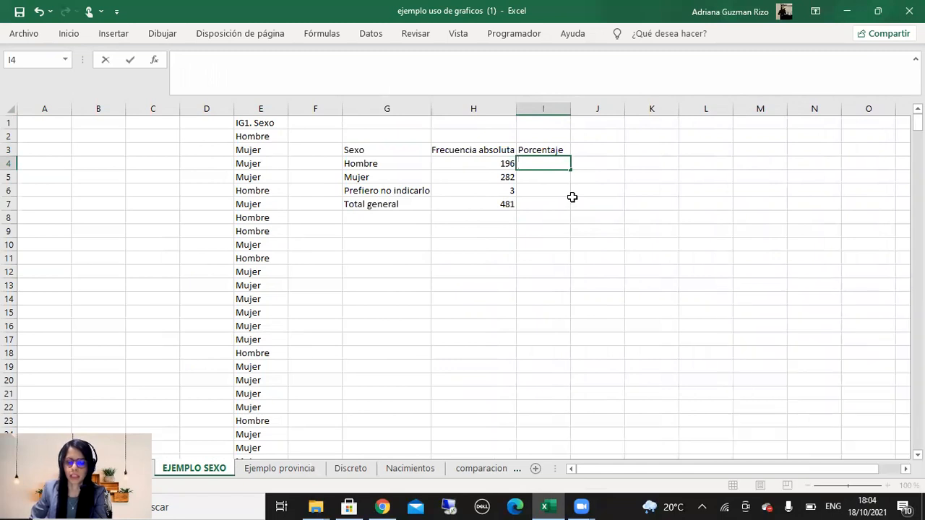
pyautogui.press('BackSpace')
pyautogui.write('=')
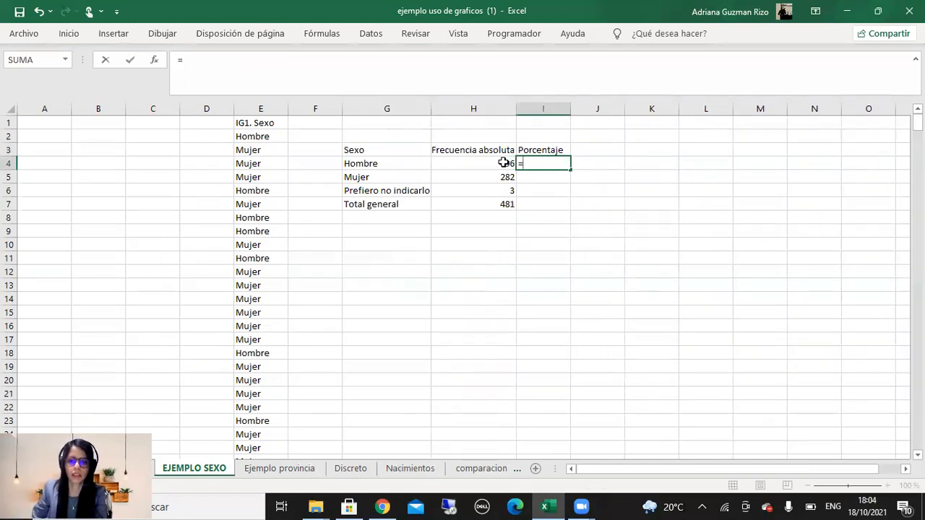
pyautogui.click(477, 163)
pyautogui.write('/')
pyautogui.click(506, 204)
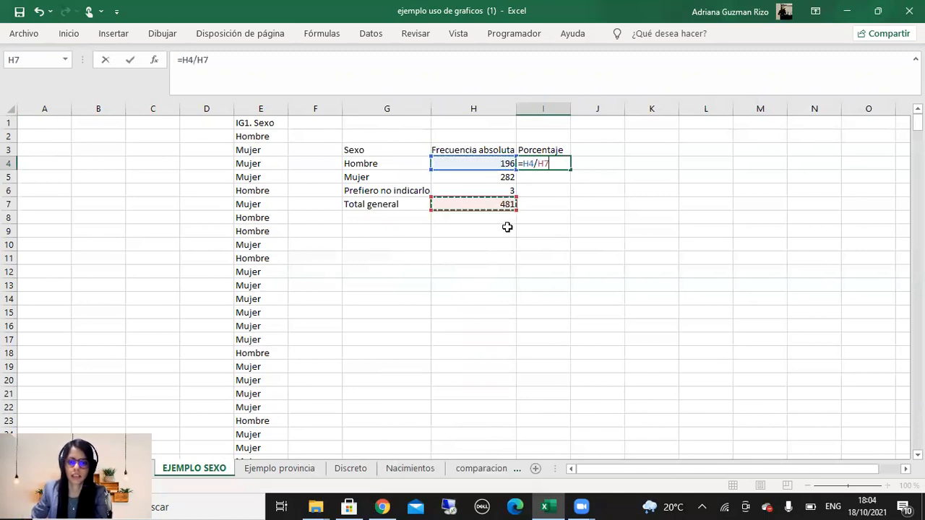
pyautogui.write('*')
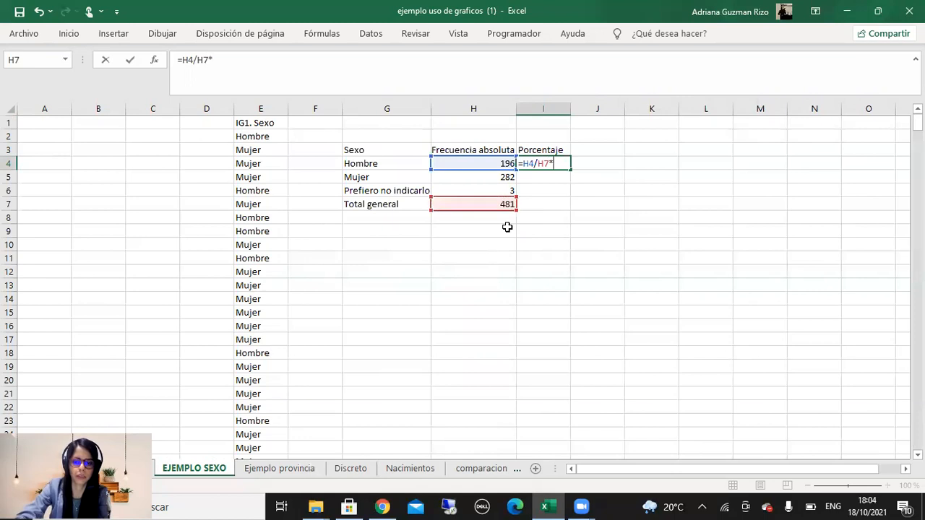
pyautogui.write('100')
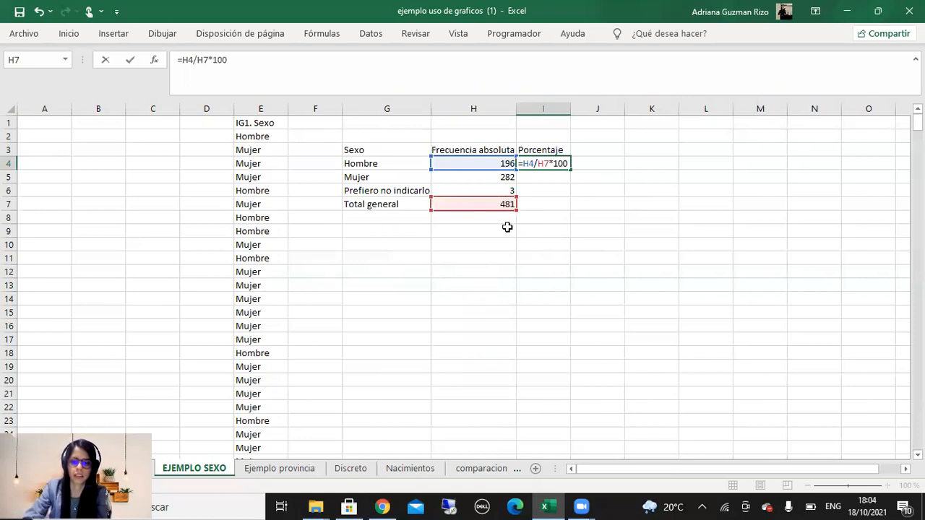
pyautogui.press('Return')
# Try to anchor the total in I4 with =H4/$H7*100 and fill the formula down to I7.
pyautogui.doubleClick(542, 164)
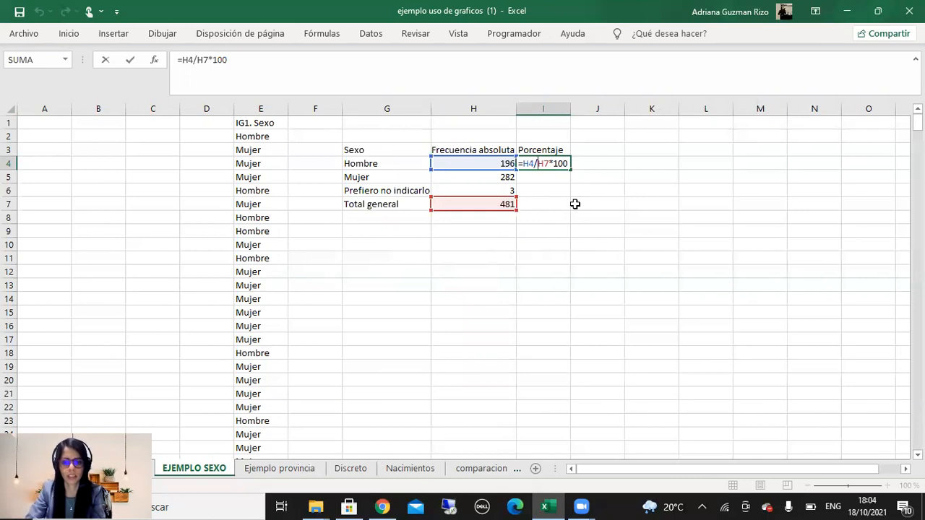
pyautogui.press('F4')
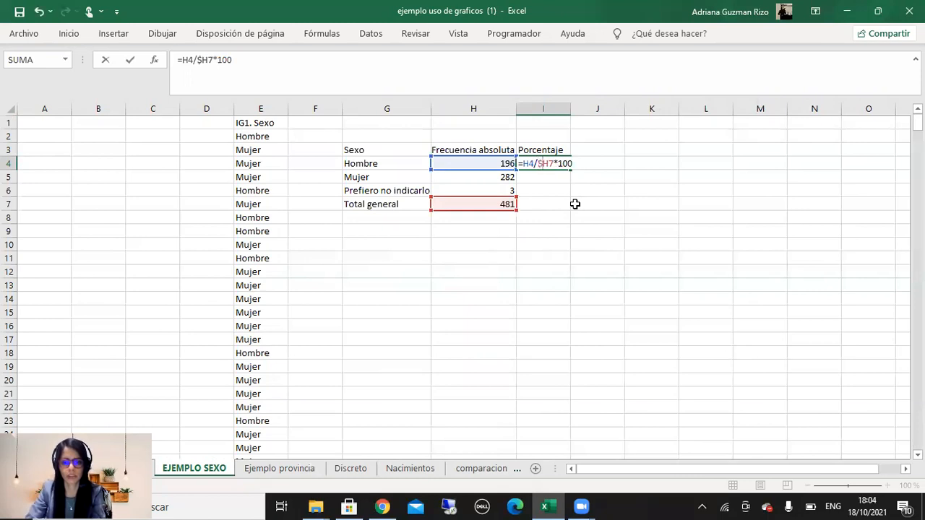
pyautogui.press('Return')
pyautogui.click(568, 166)
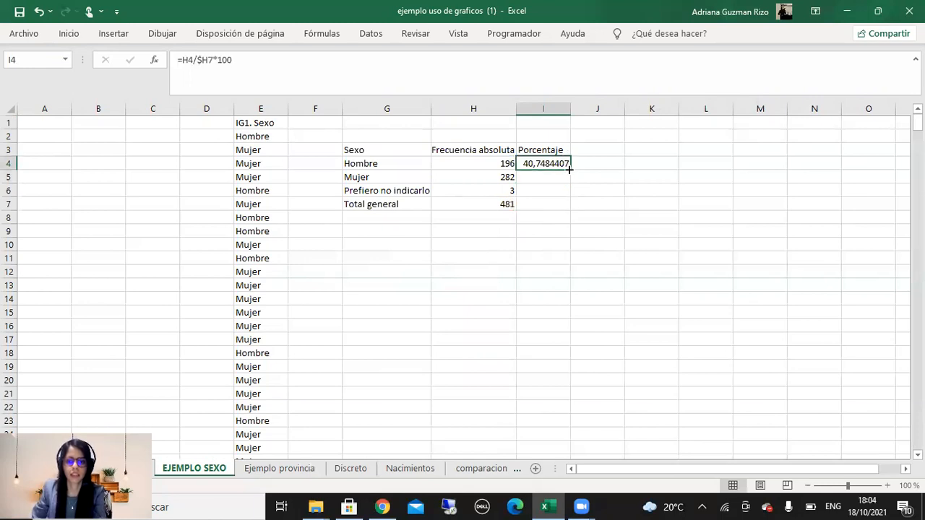
pyautogui.doubleClick(570, 170)
# Correct the formula in I4 to =H4/H$7*100 so the total's row is fixed, and fill it down to I7.
pyautogui.doubleClick(534, 167)
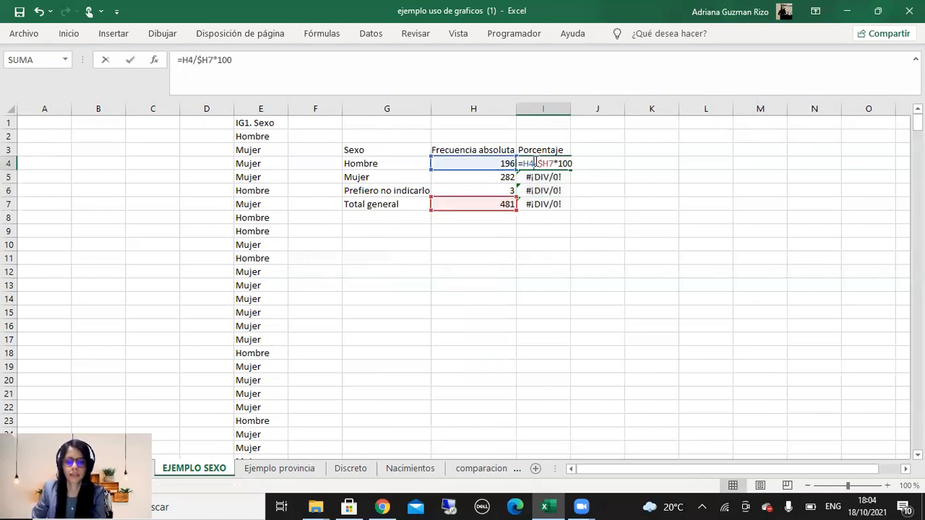
pyautogui.press('BackSpace')
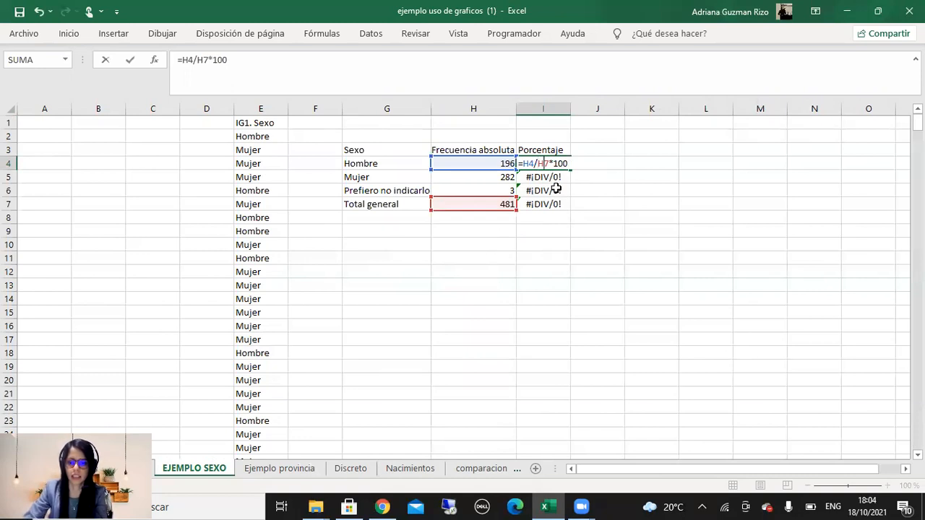
pyautogui.write('$')
pyautogui.press('Return')
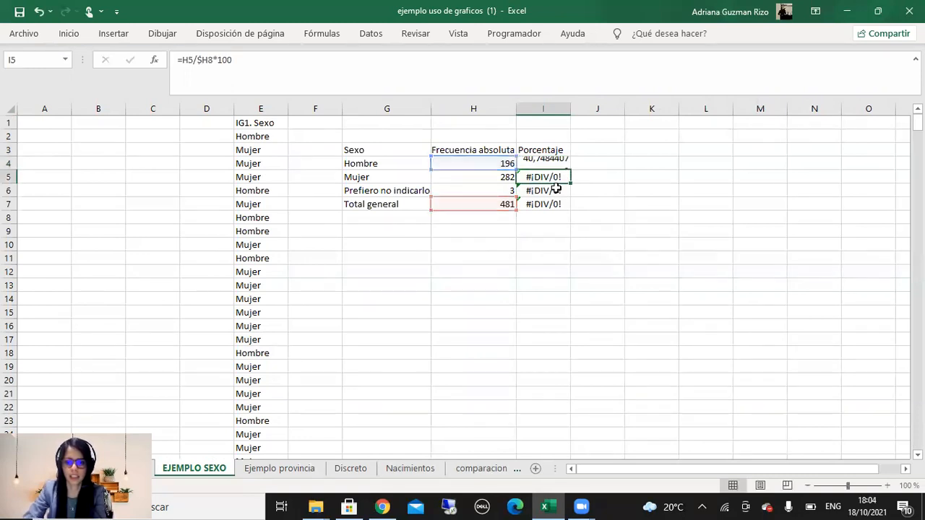
pyautogui.click(576, 162)
pyautogui.click(567, 164)
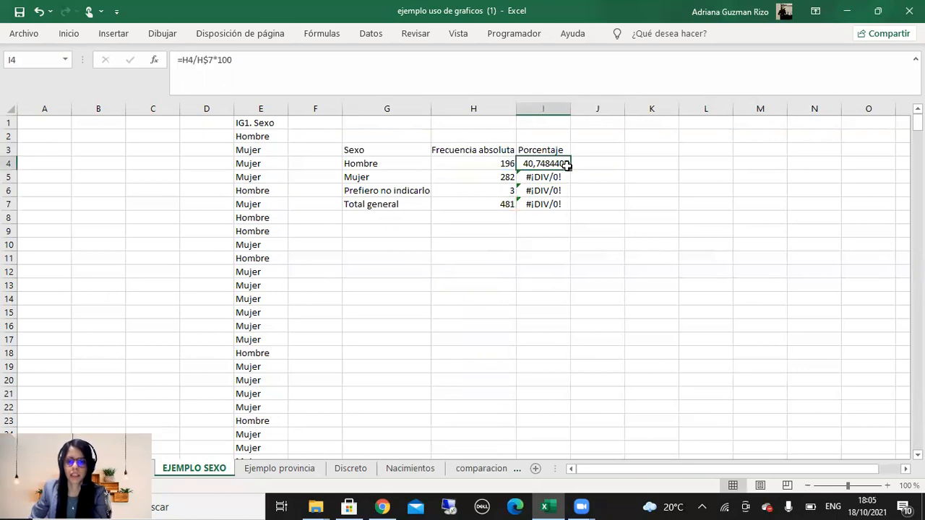
pyautogui.moveTo(572, 171); pyautogui.dragTo(572, 205)
pyautogui.click(543, 215)
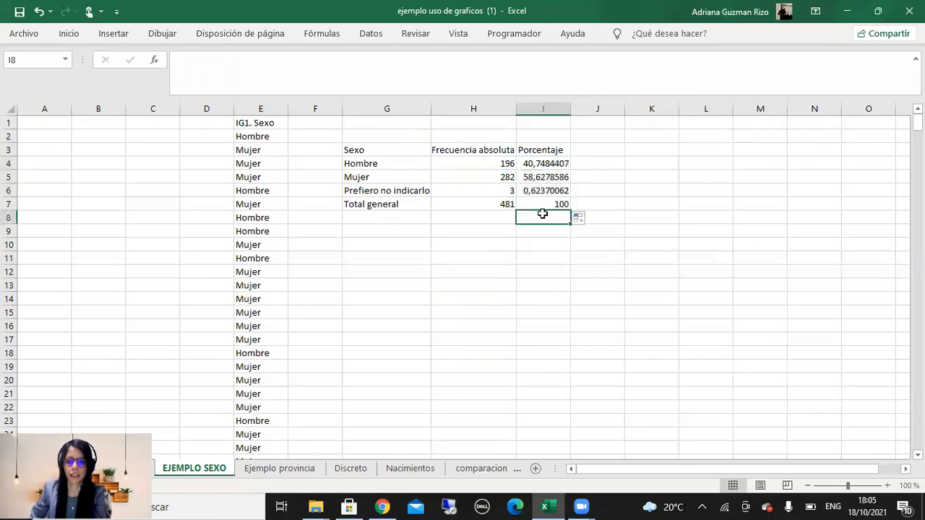
pyautogui.moveTo(541, 165); pyautogui.dragTo(540, 189)
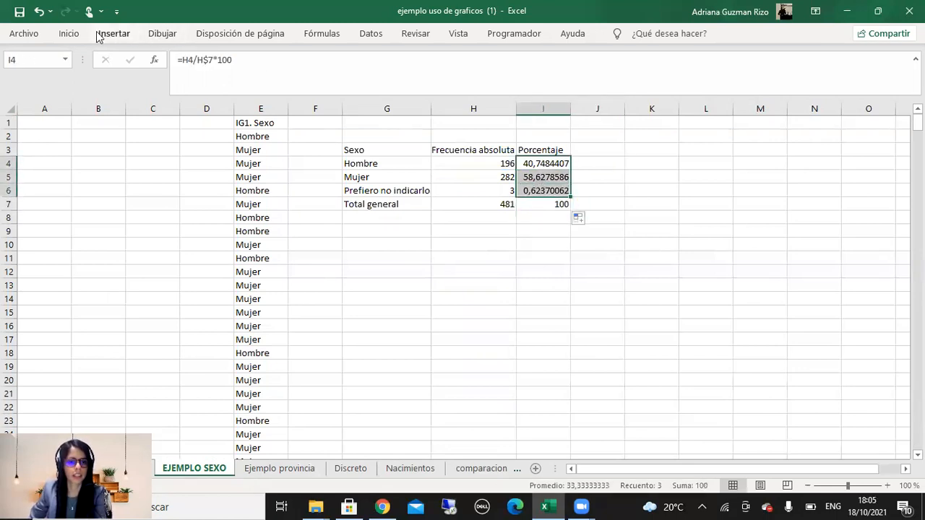
pyautogui.click(69, 33)
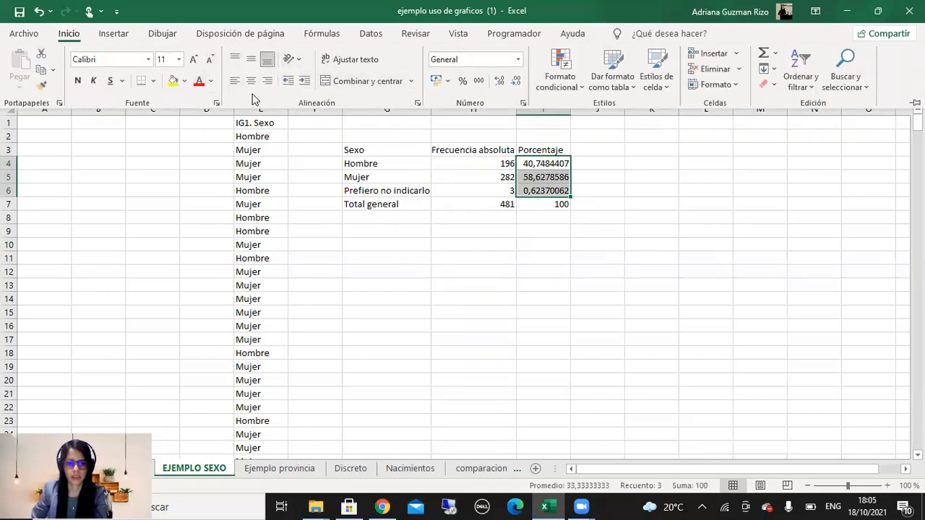
pyautogui.hotkey('ctrl', 'F1')
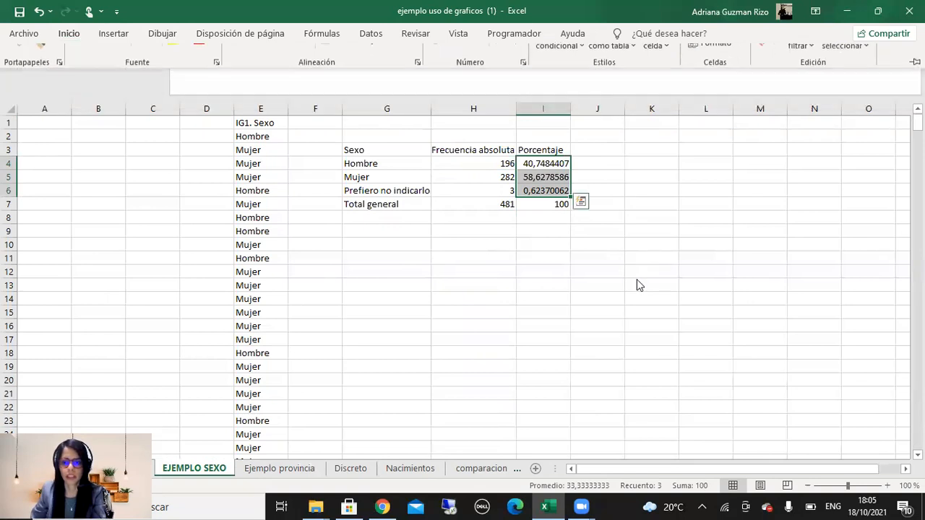
pyautogui.click(68, 34)
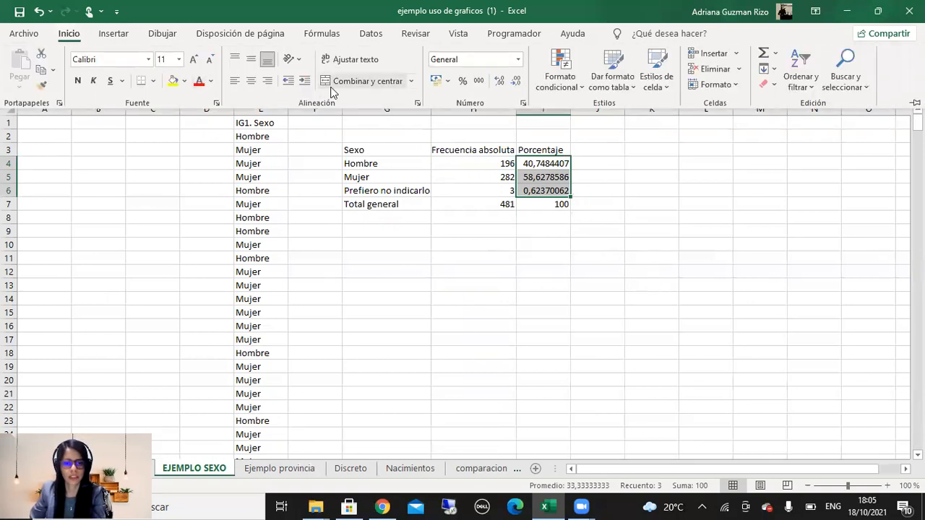
pyautogui.click(553, 190)
# Format the percentages in I4:I7 as Número with 1 decimal place.
pyautogui.moveTo(546, 164); pyautogui.dragTo(549, 204)
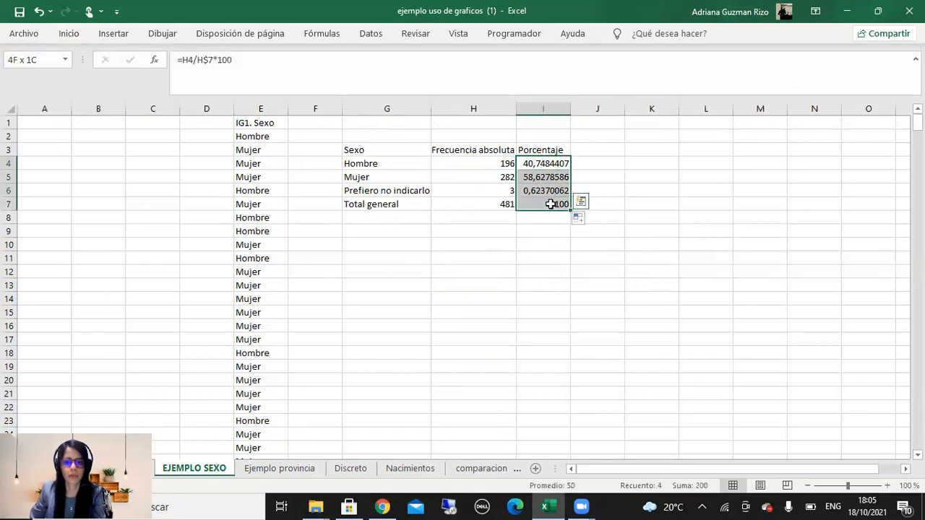
pyautogui.rightClick(550, 176)
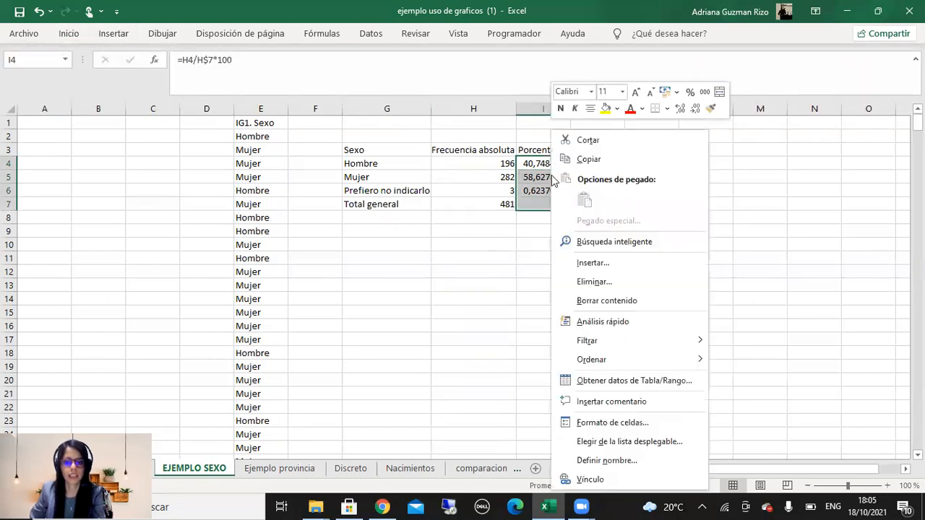
pyautogui.click(587, 426)
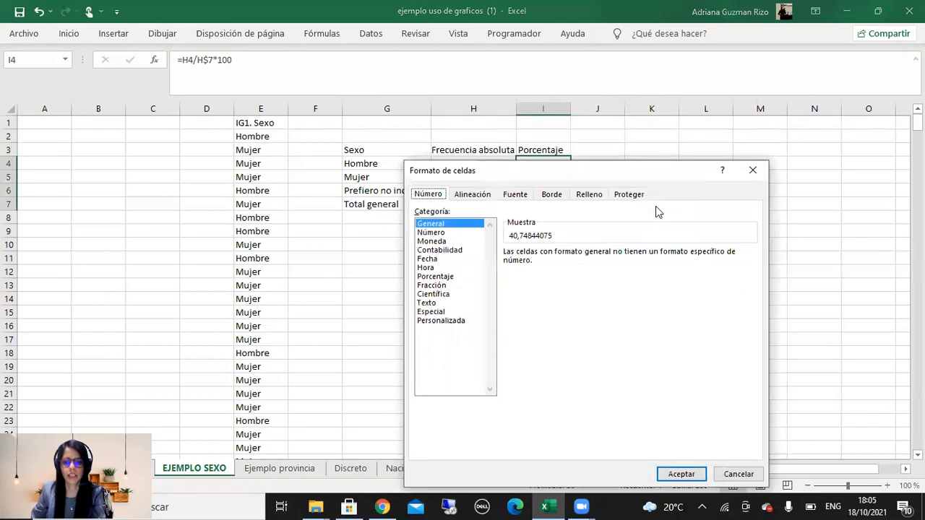
pyautogui.click(431, 233)
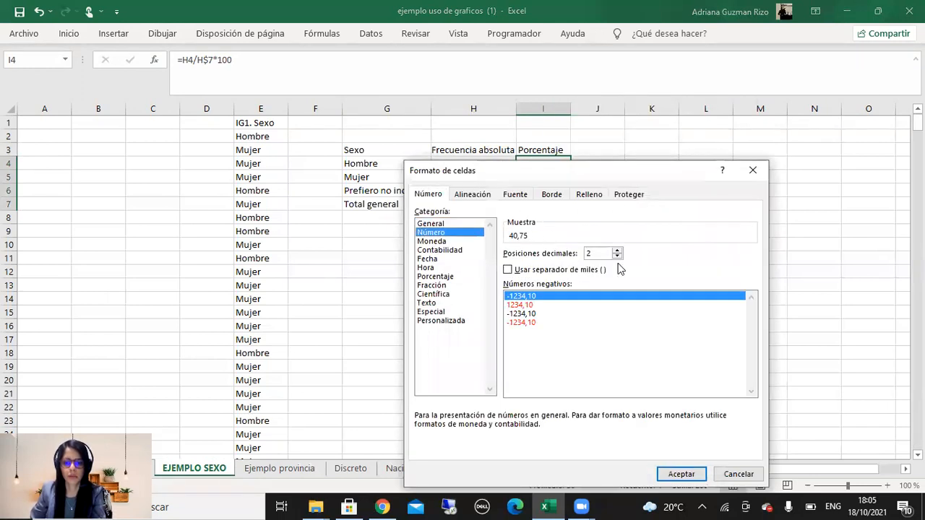
pyautogui.write('1')
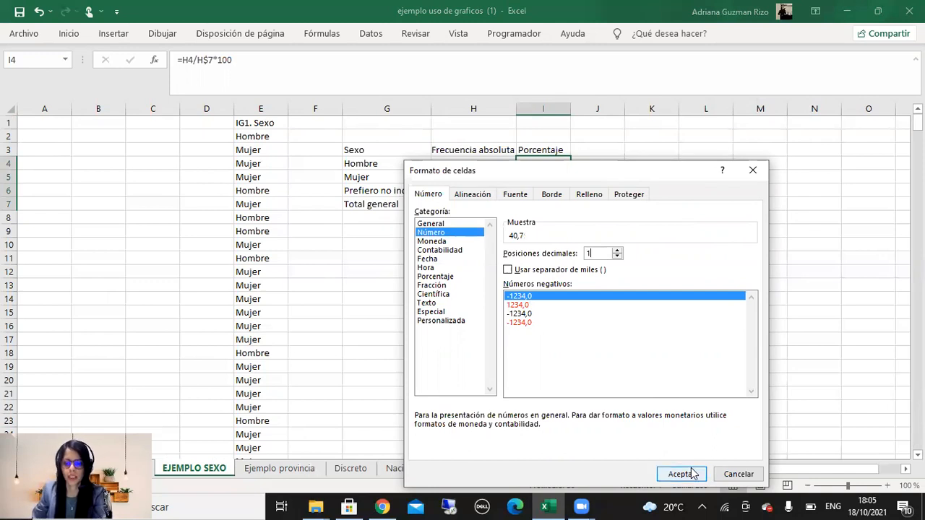
pyautogui.click(682, 474)
pyautogui.click(651, 352)
# Try fewer and more decimal places on the percentages in I4:I7, ending at one decimal place.
pyautogui.moveTo(542, 167); pyautogui.dragTo(543, 205)
pyautogui.click(69, 34)
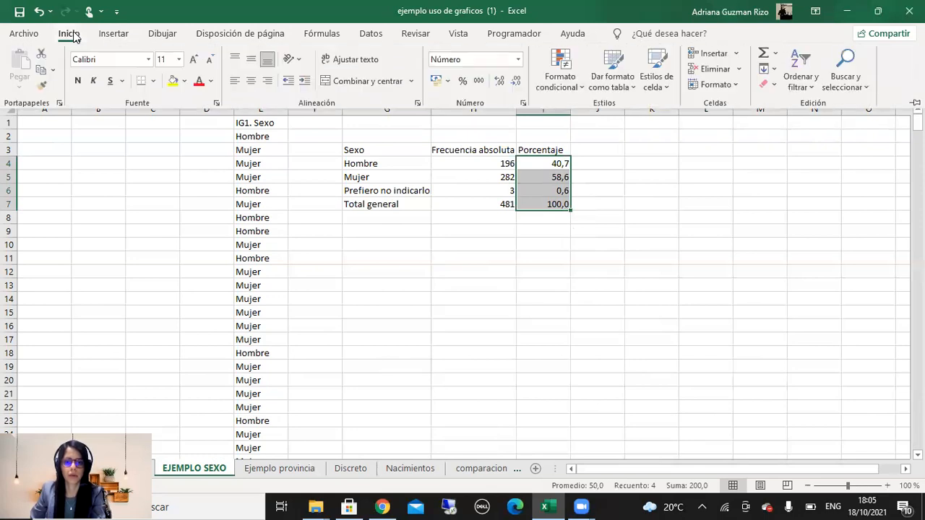
pyautogui.click(500, 81)
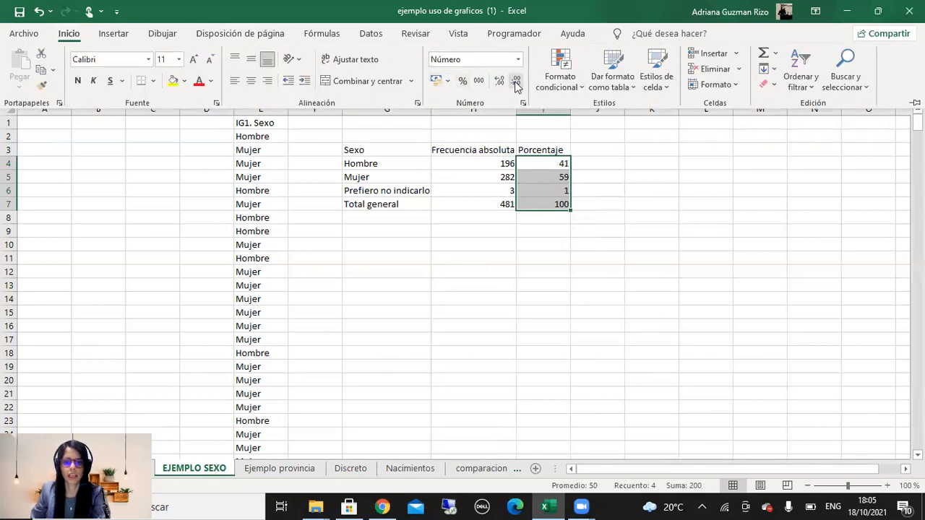
pyautogui.click(516, 80)
pyautogui.doubleClick(500, 81)
pyautogui.click(516, 80)
pyautogui.click(516, 80)
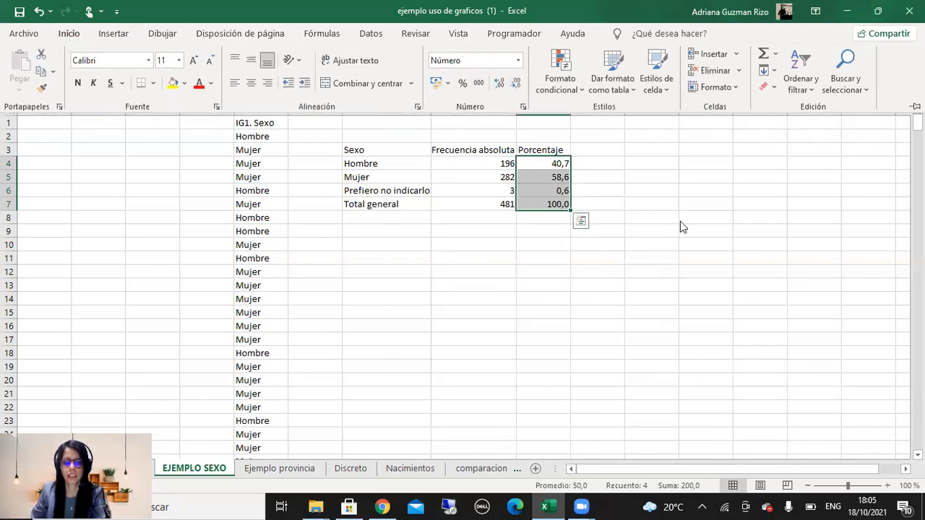
pyautogui.click(680, 221)
pyautogui.click(680, 221)
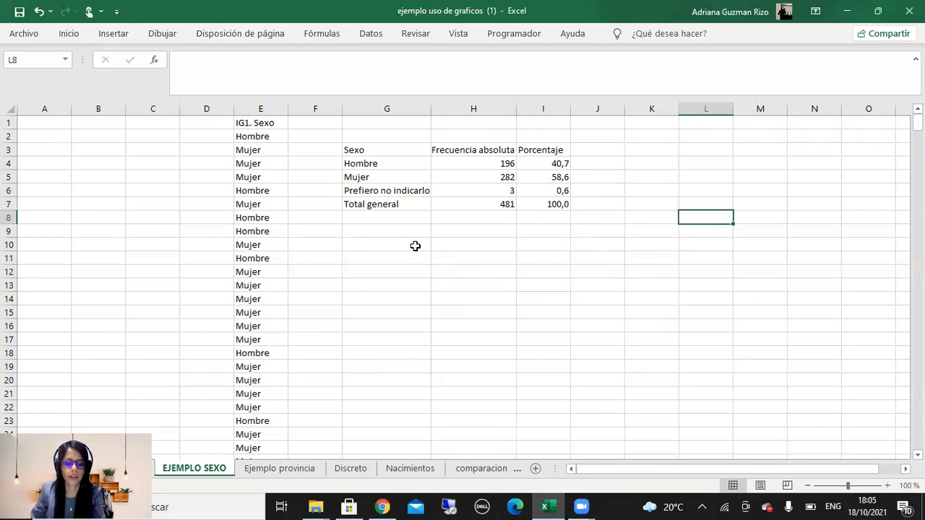
# Write the question "Que tipo de variable quiero representar" in cell G10 below the frequency table.
pyautogui.click(429, 297)
pyautogui.click(388, 241)
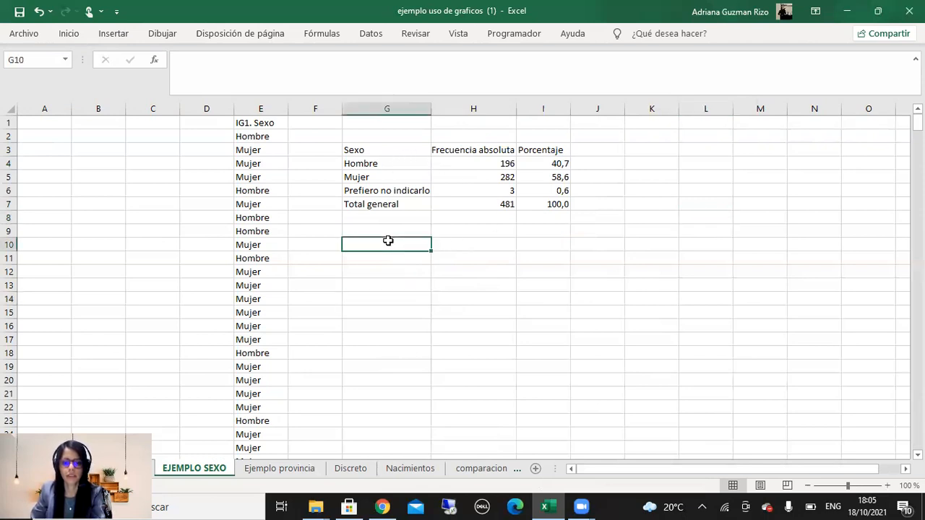
pyautogui.click(382, 272)
pyautogui.click(384, 246)
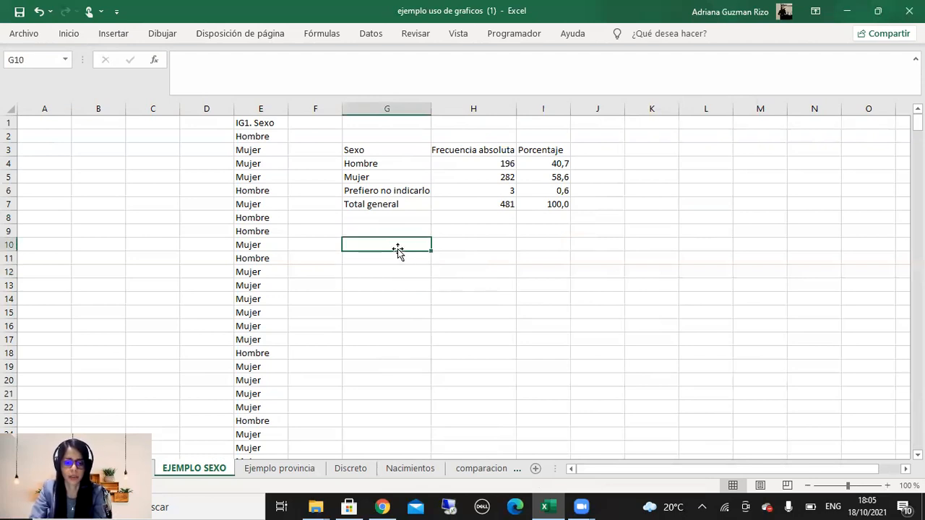
pyautogui.write('QU')
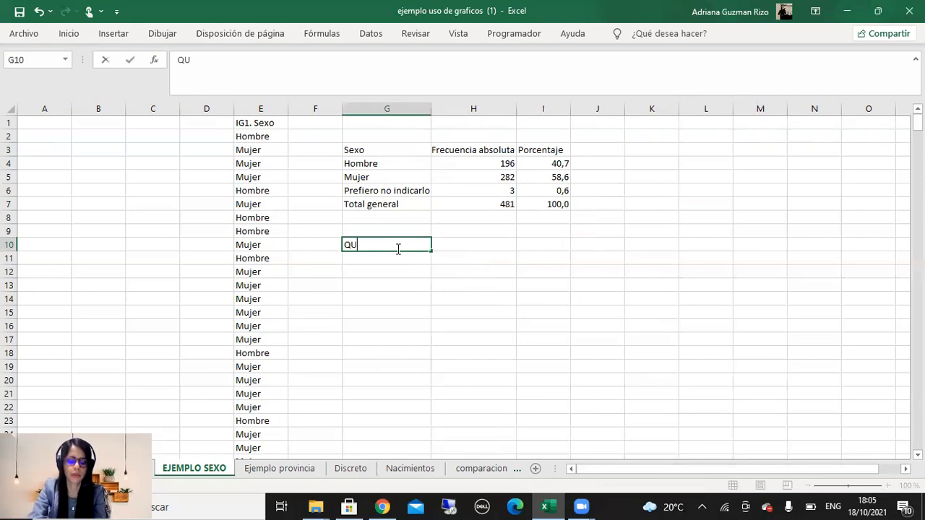
pyautogui.press('BackSpace')
pyautogui.press('BackSpace')
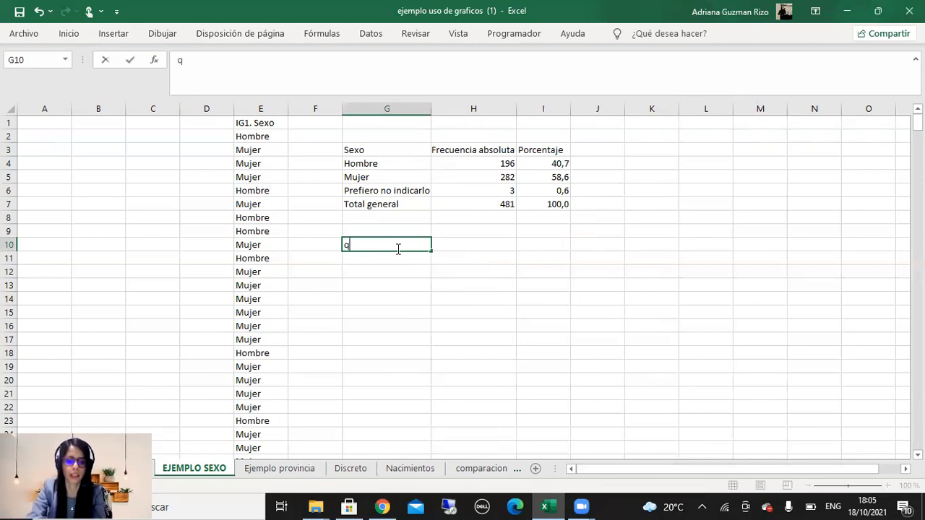
pyautogui.write('Que tipo de variable quier')
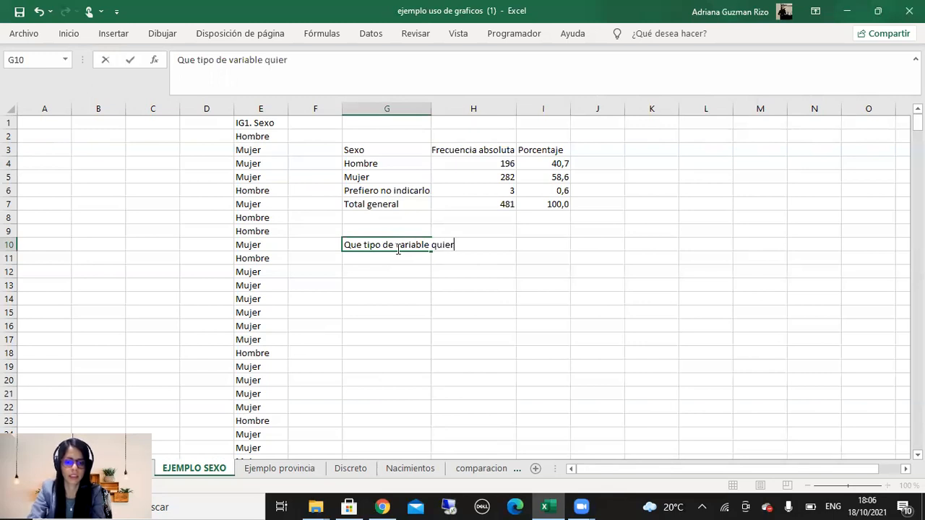
pyautogui.write('o representar')
pyautogui.press('Return')
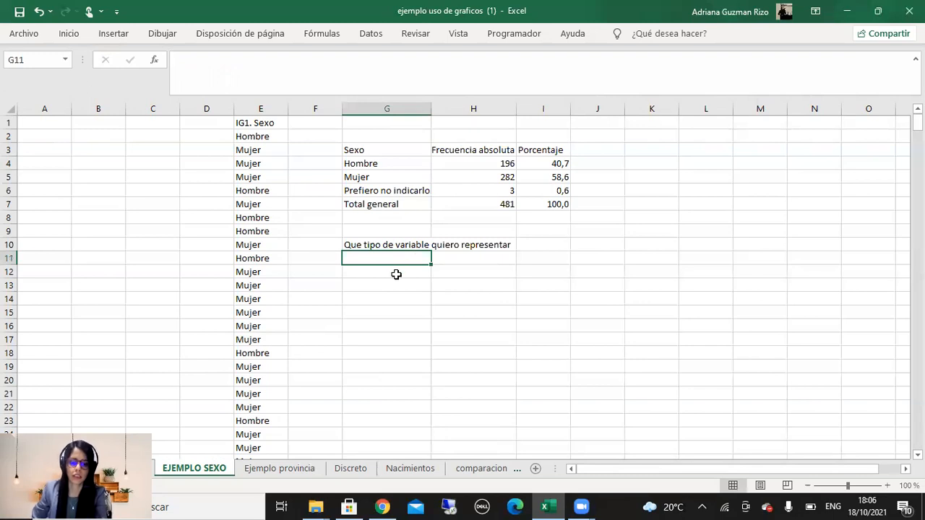
# Enter Cualitativa in G11 and Nominal in G12 as the variable type.
pyautogui.write('c')
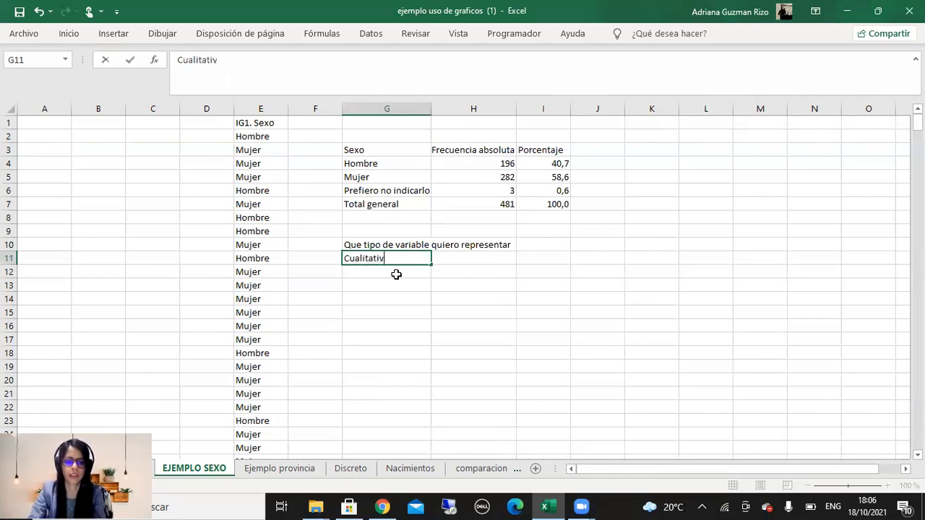
pyautogui.press('Return')
pyautogui.write('Nominal')
pyautogui.press('Return')
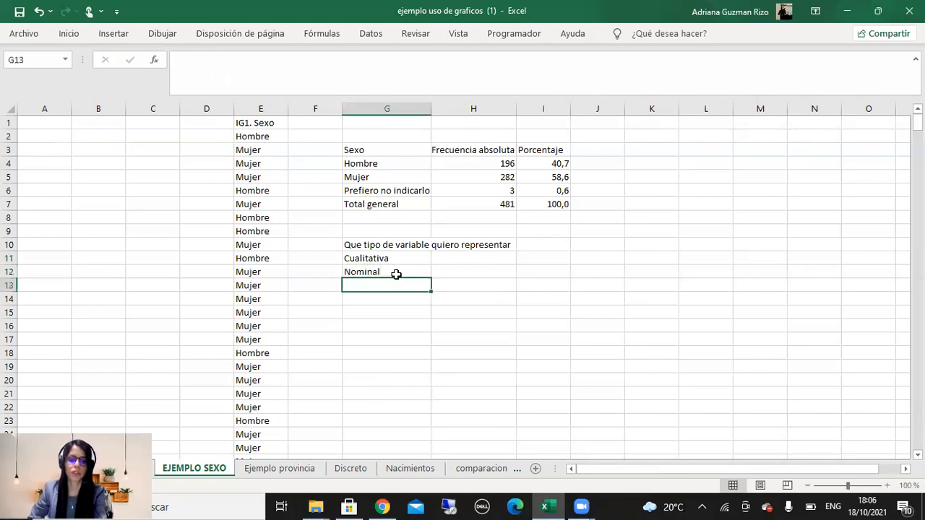
pyautogui.click(366, 165)
pyautogui.click(370, 179)
pyautogui.click(380, 164)
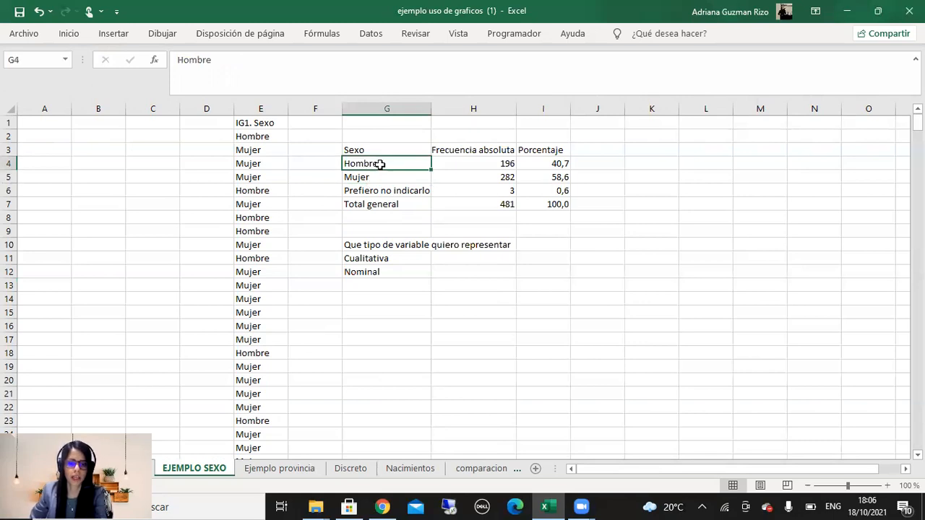
pyautogui.click(386, 201)
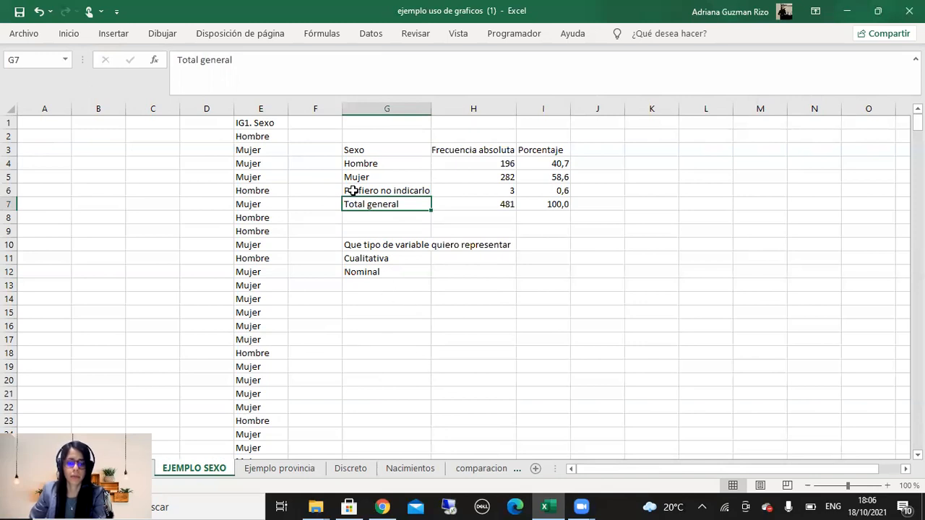
pyautogui.moveTo(363, 162); pyautogui.dragTo(542, 205)
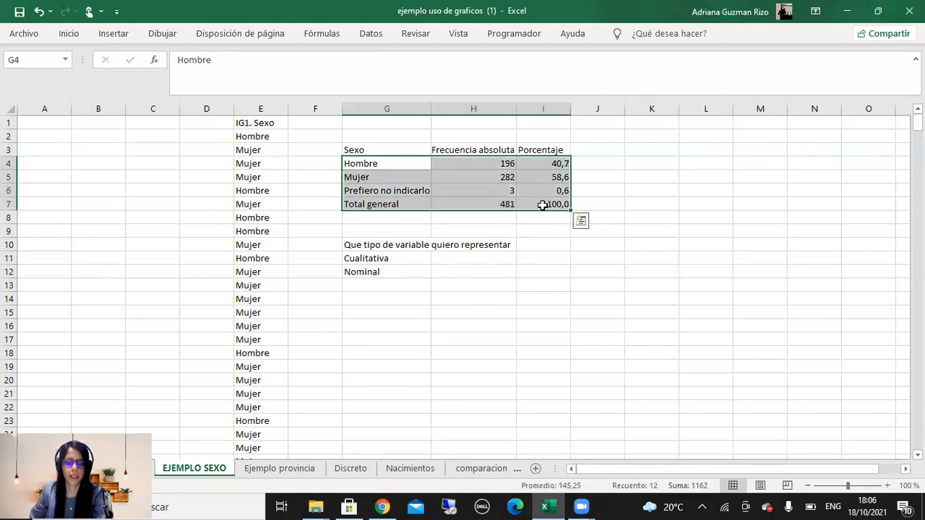
pyautogui.click(402, 302)
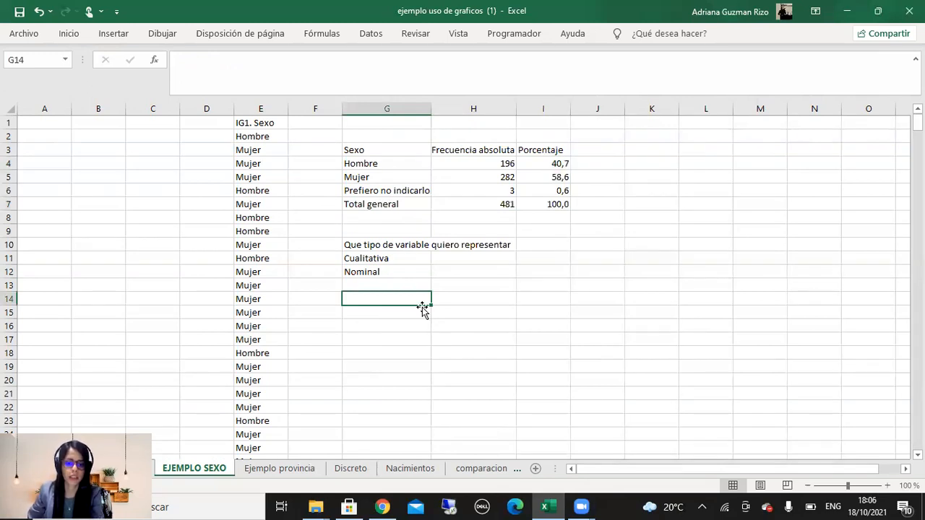
pyautogui.click(521, 336)
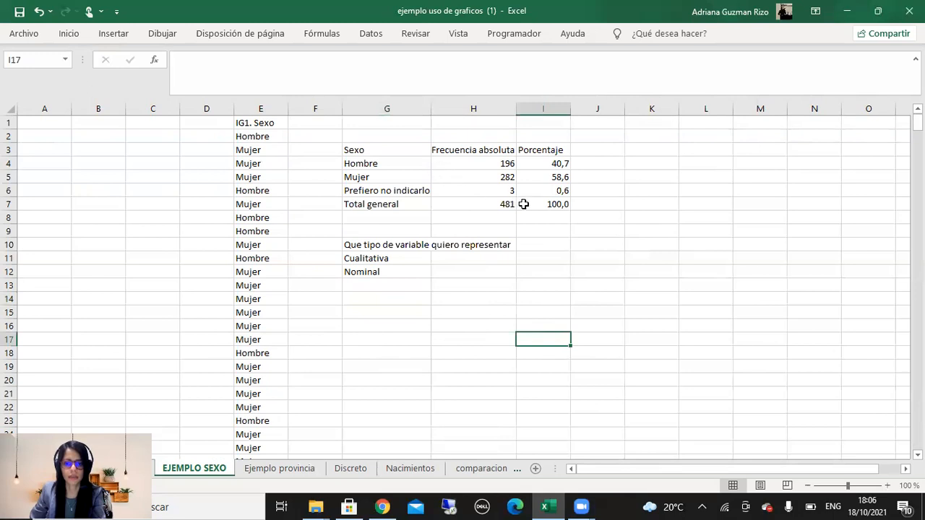
# Insert the recommended clustered bar chart (Barras agrupadas) from the Sexo categories in G3:G6 and the percentages in I3:I6.
pyautogui.moveTo(386, 146); pyautogui.dragTo(396, 187)
pyautogui.moveTo(568, 150); pyautogui.dragTo(560, 196)
pyautogui.click(477, 286)
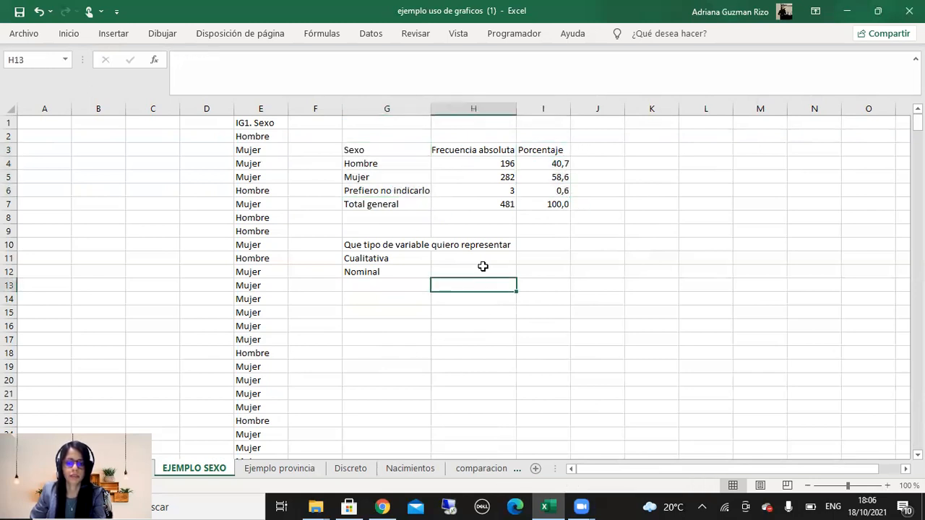
pyautogui.moveTo(389, 144); pyautogui.dragTo(390, 190)
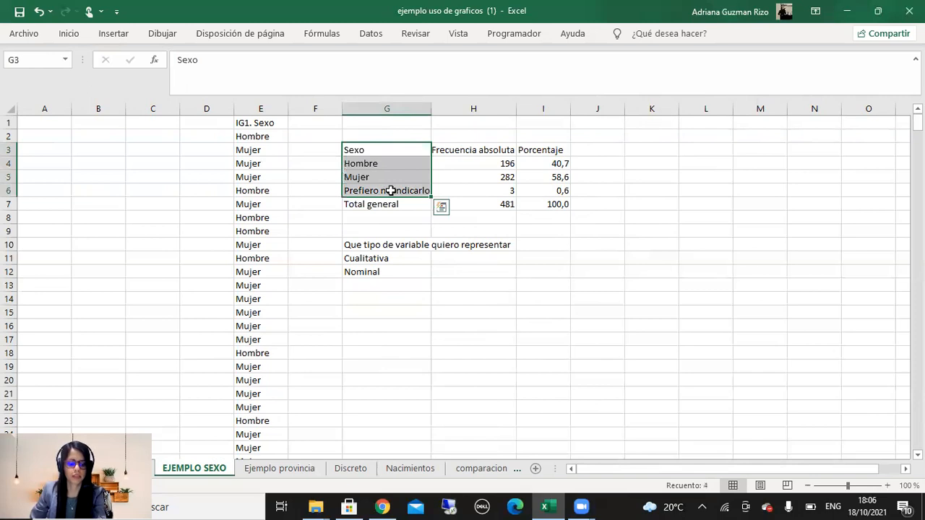
pyautogui.moveTo(560, 149); pyautogui.dragTo(557, 190)
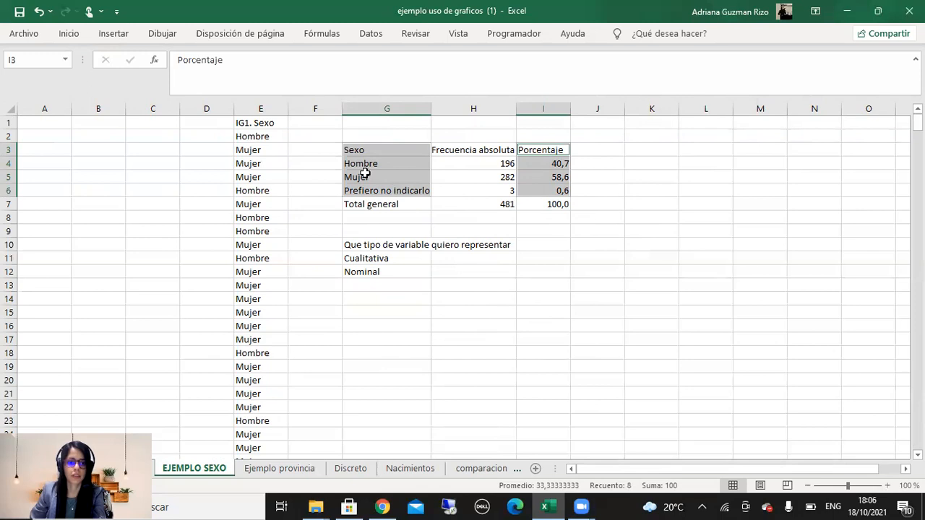
pyautogui.click(113, 33)
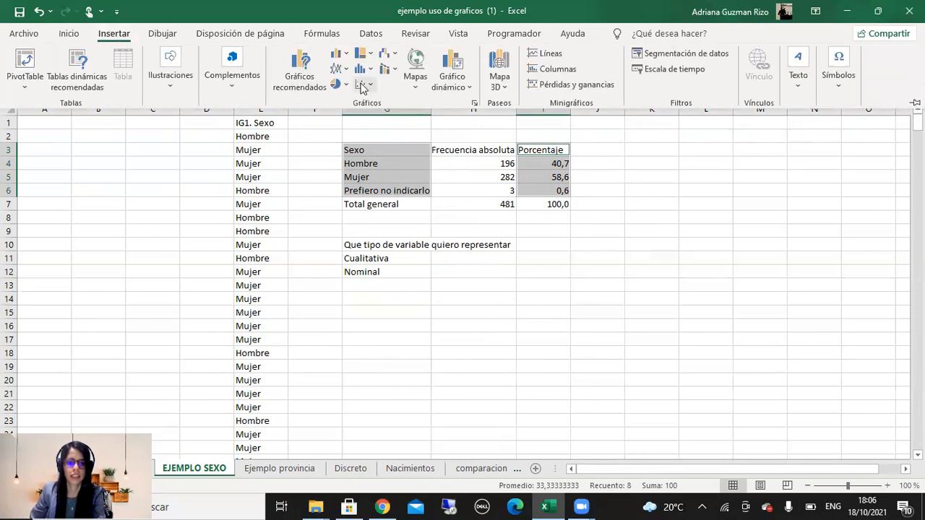
pyautogui.click(297, 77)
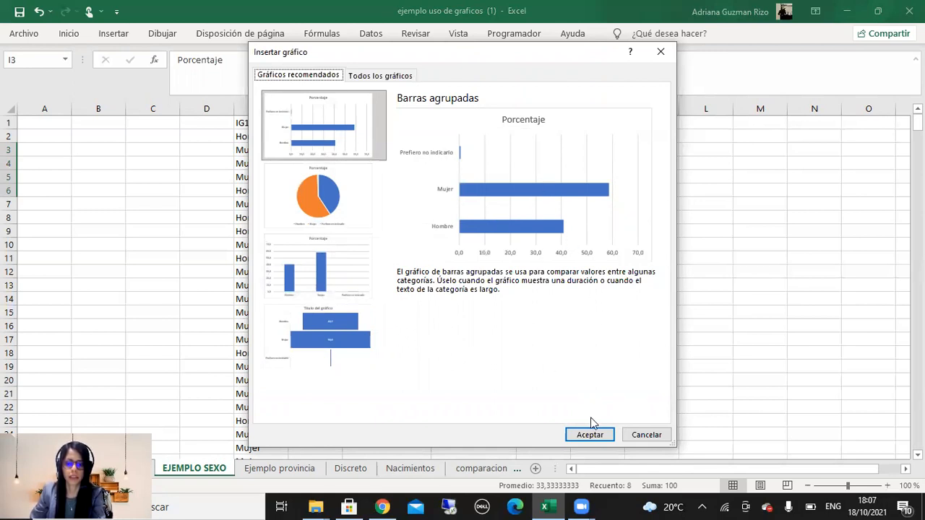
pyautogui.click(592, 440)
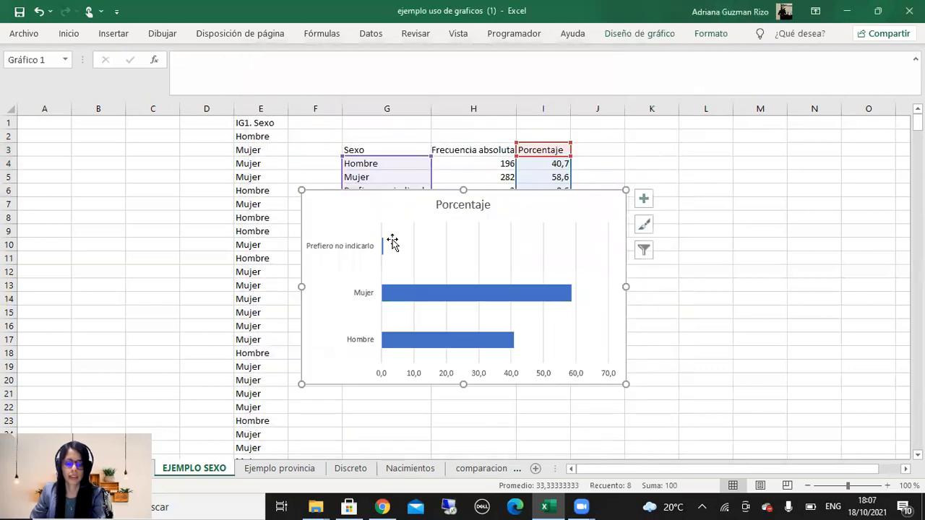
# Move the bar chart beside the frequency table and delete it.
pyautogui.moveTo(340, 207); pyautogui.dragTo(631, 155)
pyautogui.moveTo(823, 470); pyautogui.dragTo(840, 471)
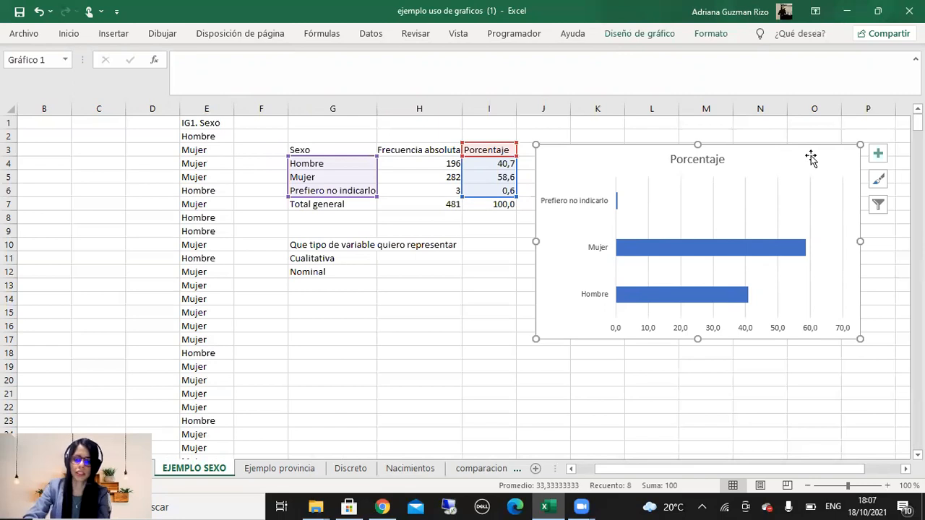
pyautogui.press('Delete')
pyautogui.click(600, 227)
# Copy the Sexo heading and its three categories from G3:G6 to G16.
pyautogui.moveTo(322, 149); pyautogui.dragTo(322, 187)
pyautogui.rightClick(323, 187)
pyautogui.click(361, 138)
pyautogui.click(356, 326)
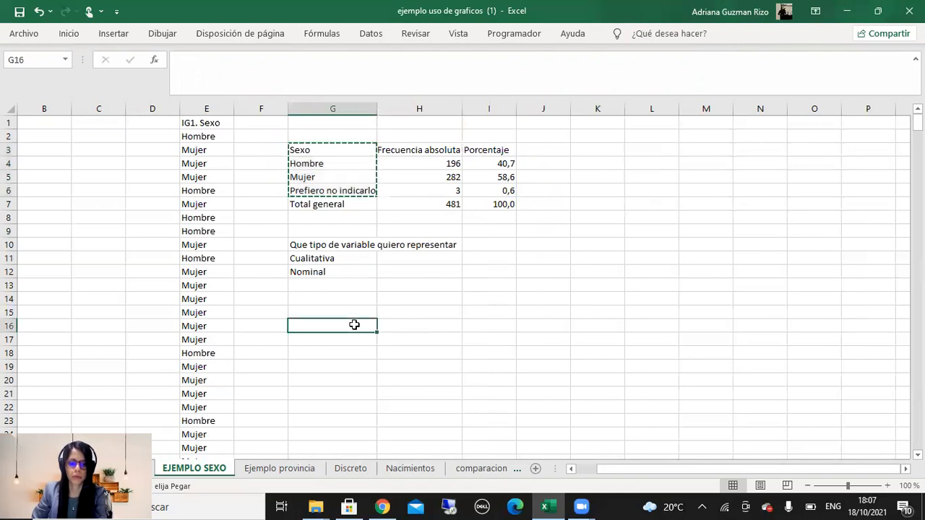
pyautogui.hotkey('ctrl', 'v')
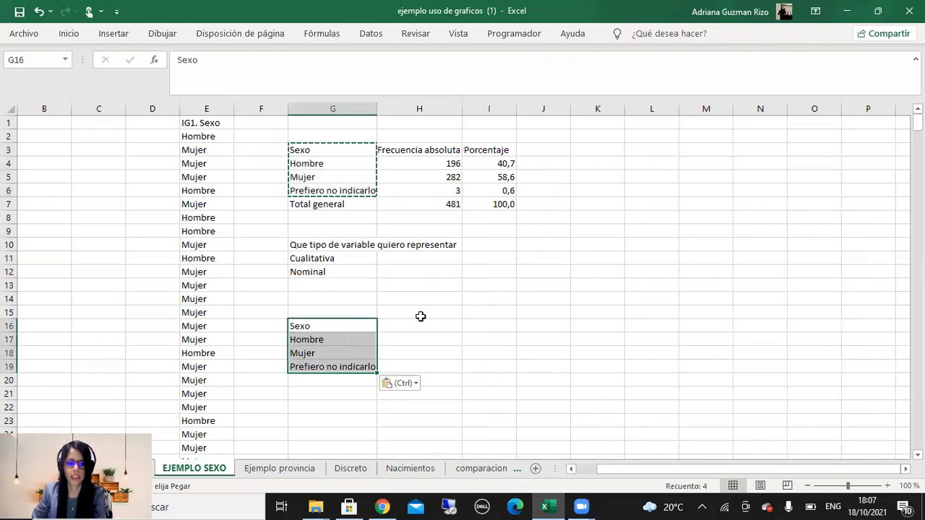
pyautogui.click(419, 316)
# Copy the Porcentaje column I3:I7 and paste it as values starting at H16.
pyautogui.moveTo(508, 153); pyautogui.dragTo(506, 202)
pyautogui.rightClick(504, 200)
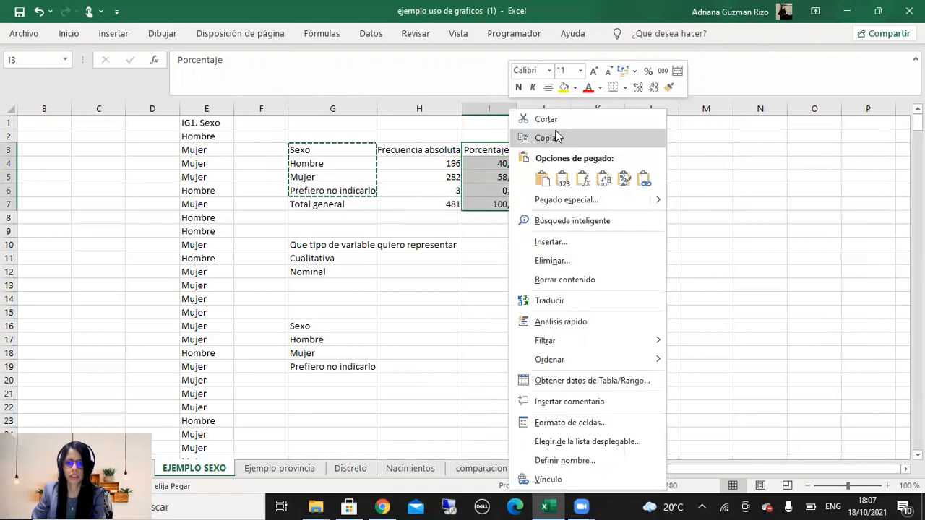
pyautogui.click(547, 137)
pyautogui.click(393, 325)
pyautogui.rightClick(394, 326)
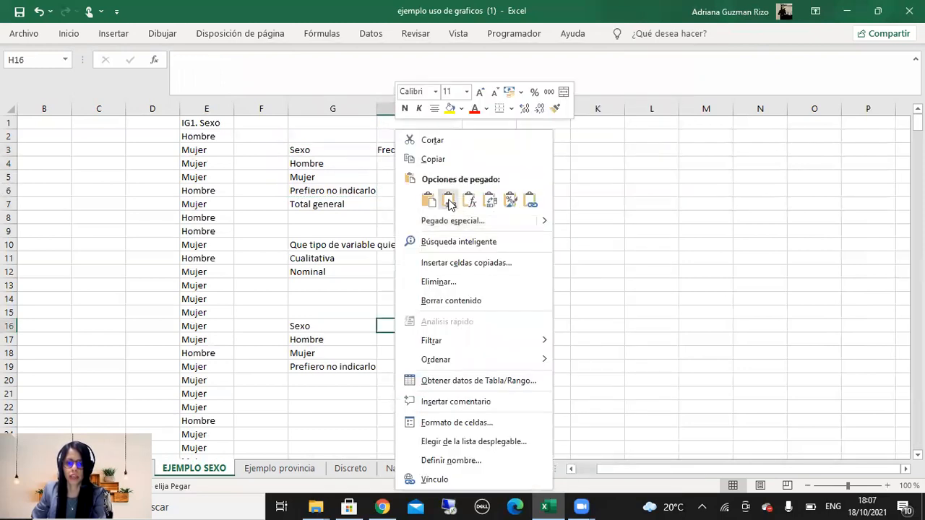
pyautogui.click(428, 201)
pyautogui.click(543, 272)
# Delete the pasted total percentage in cell H20.
pyautogui.click(456, 381)
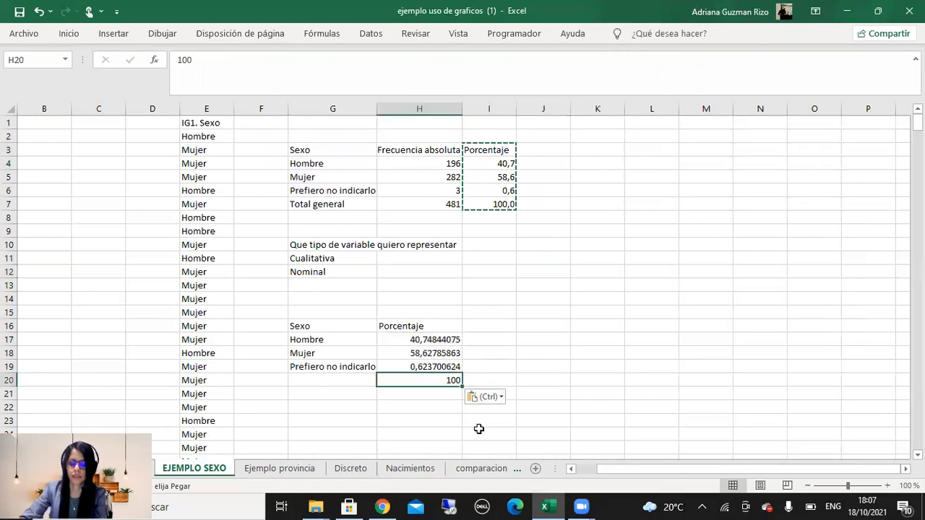
pyautogui.press('Delete')
pyautogui.press('Down')
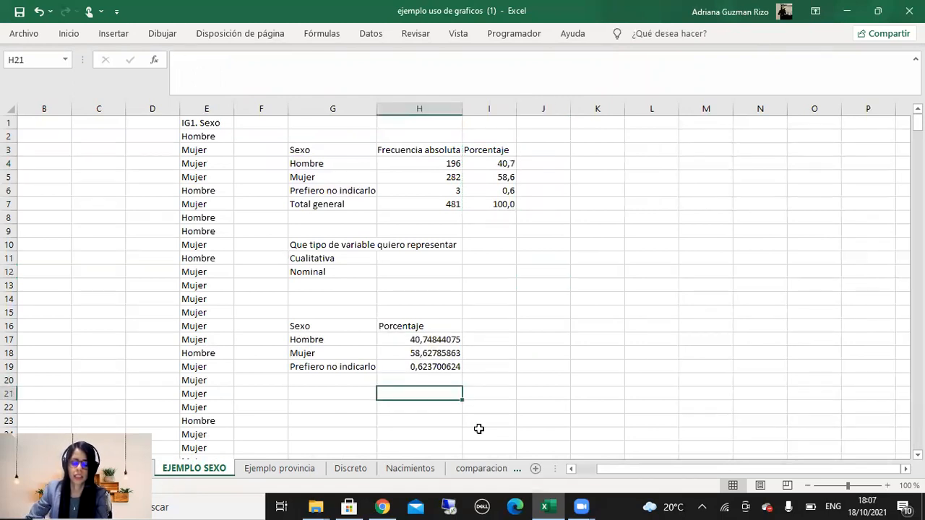
pyautogui.click(345, 326)
pyautogui.moveTo(350, 329); pyautogui.dragTo(451, 365)
pyautogui.click(69, 34)
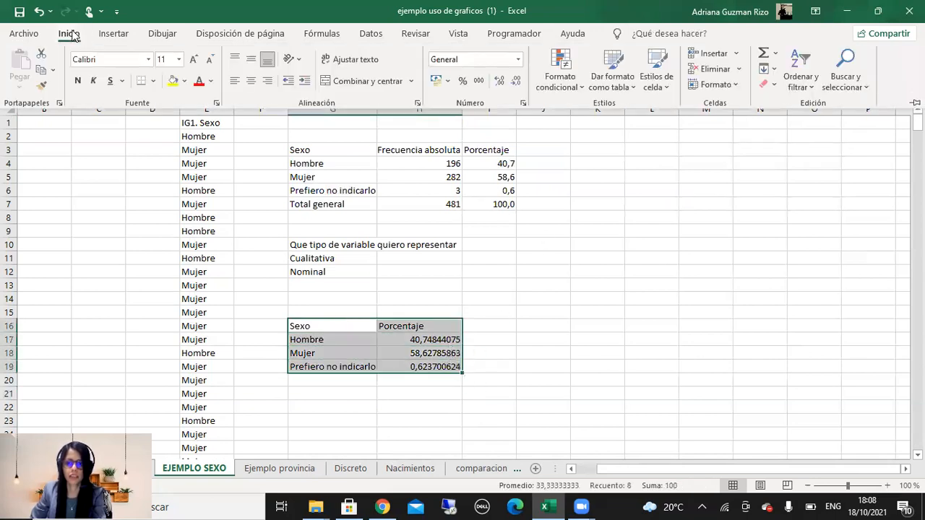
pyautogui.click(816, 92)
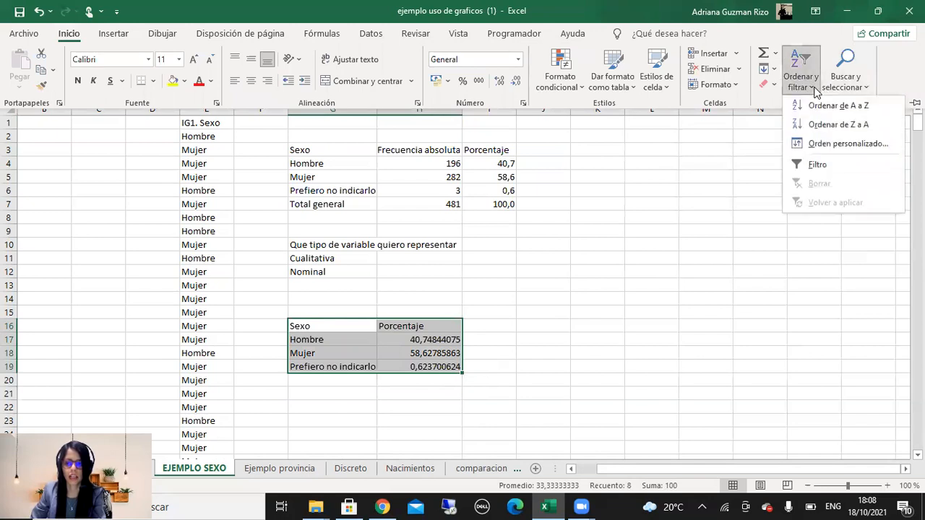
pyautogui.click(836, 148)
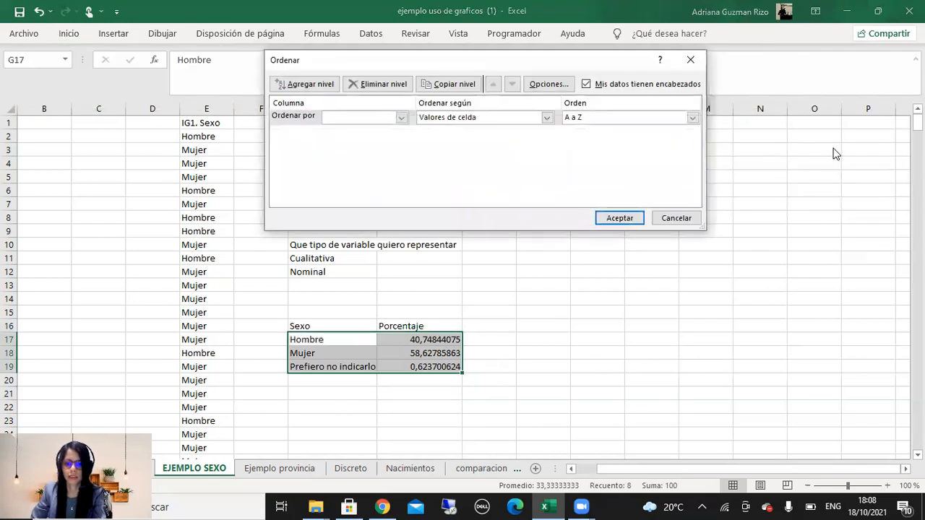
pyautogui.click(546, 118)
pyautogui.click(394, 118)
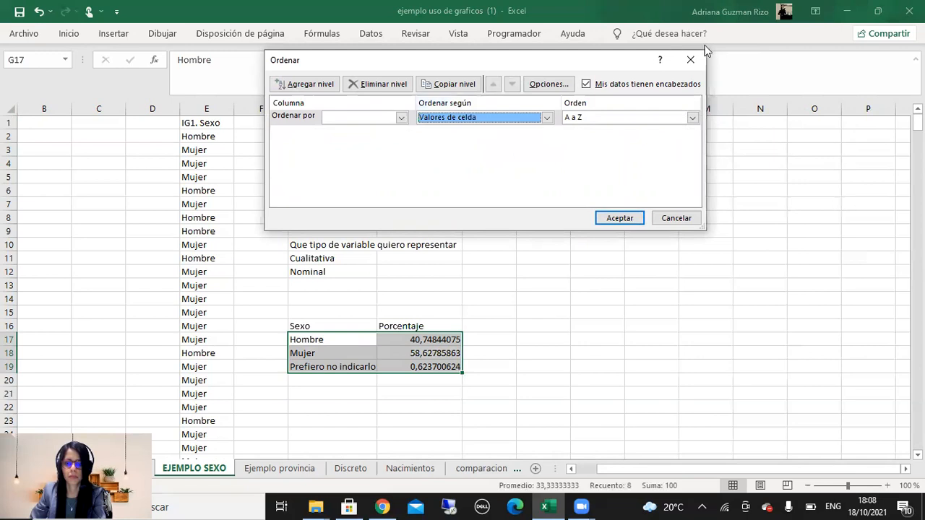
pyautogui.click(688, 63)
# Sort the copied table G16:H19 by the cell values of Porcentaje, from smallest to largest.
pyautogui.click(406, 324)
pyautogui.moveTo(328, 326); pyautogui.dragTo(413, 368)
pyautogui.click(68, 34)
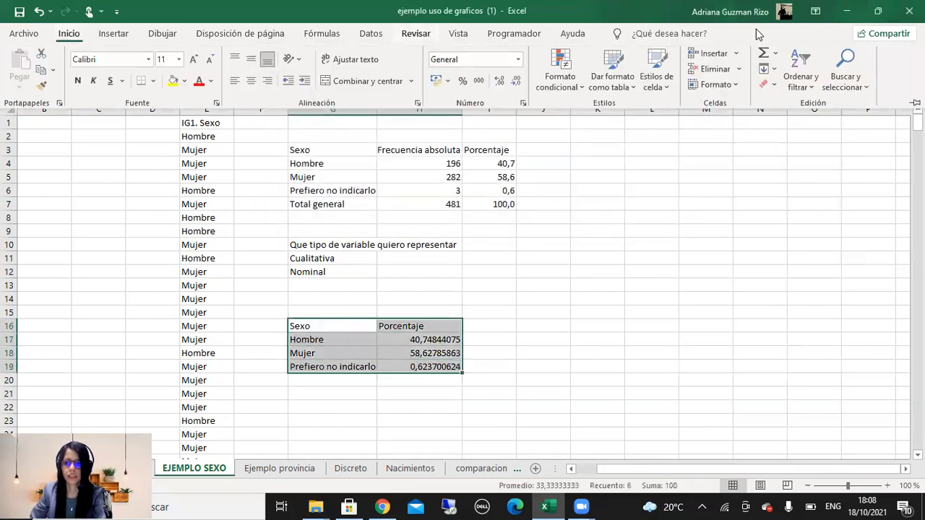
pyautogui.click(798, 80)
pyautogui.click(822, 146)
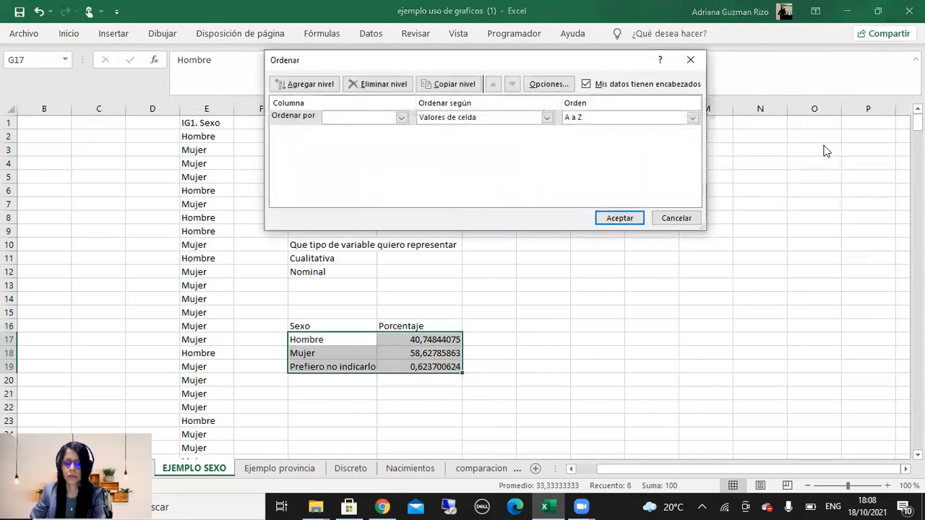
pyautogui.click(433, 120)
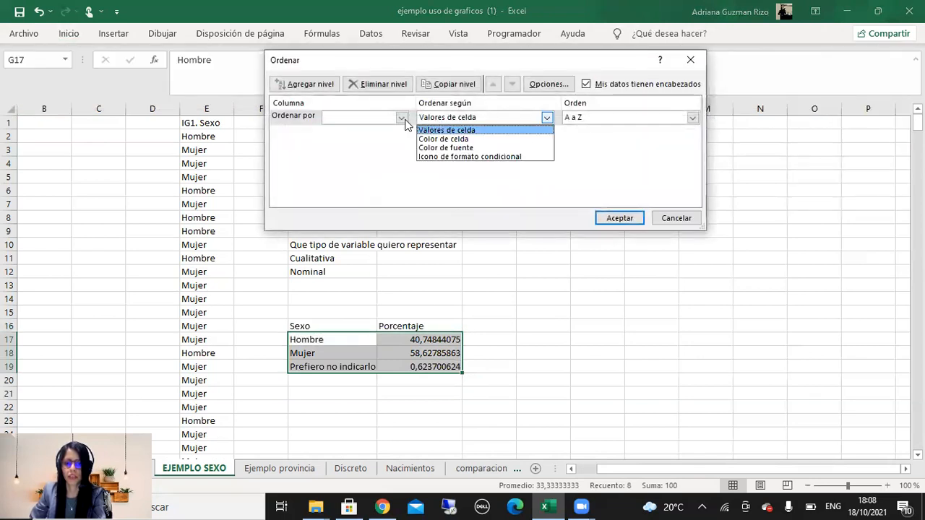
pyautogui.click(402, 123)
pyautogui.click(402, 120)
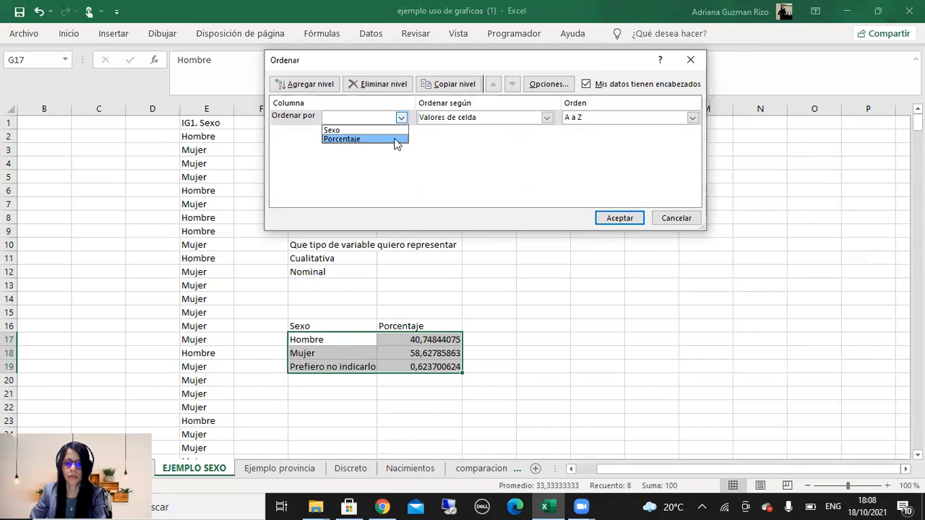
pyautogui.click(390, 138)
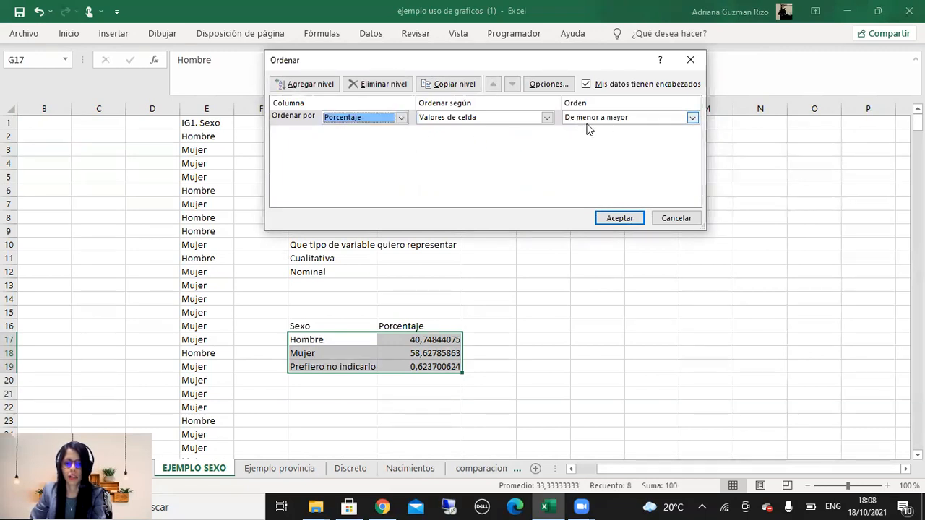
pyautogui.click(546, 117)
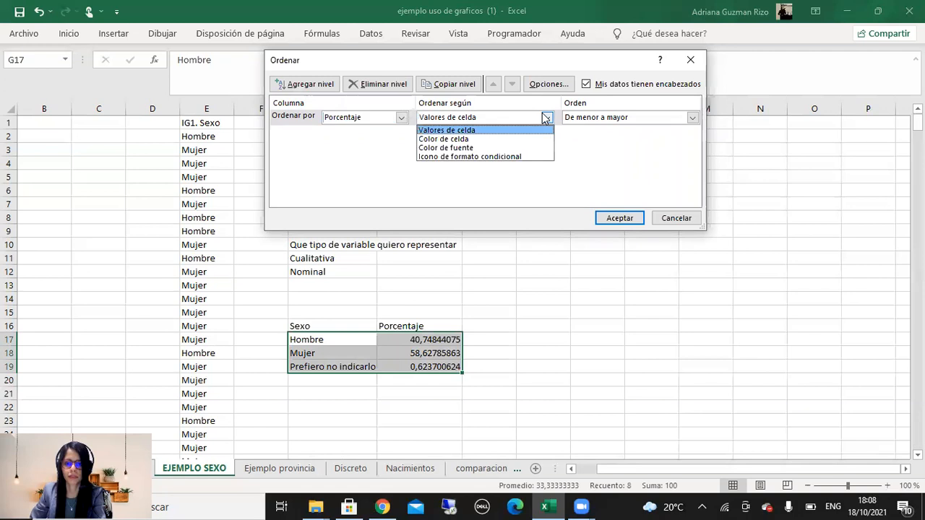
pyautogui.click(495, 130)
pyautogui.click(618, 218)
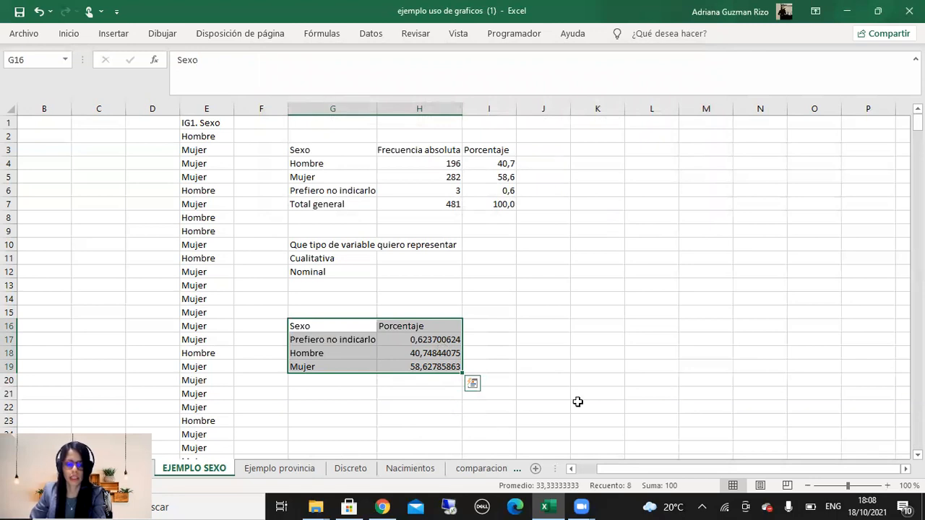
pyautogui.hotkey('ctrl', 'q')
pyautogui.click(686, 421)
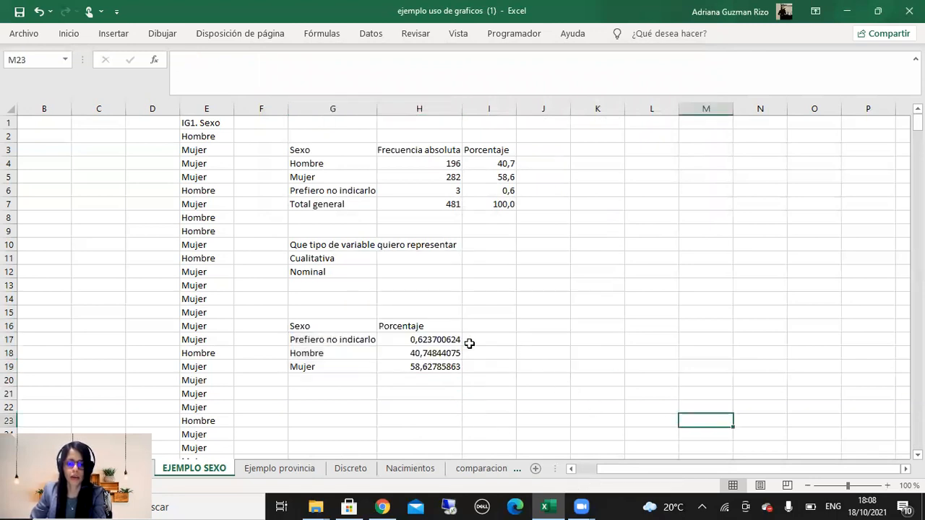
# Undo the sort of the copied percentage table and redo it.
pyautogui.hotkey('ctrl', 'z')
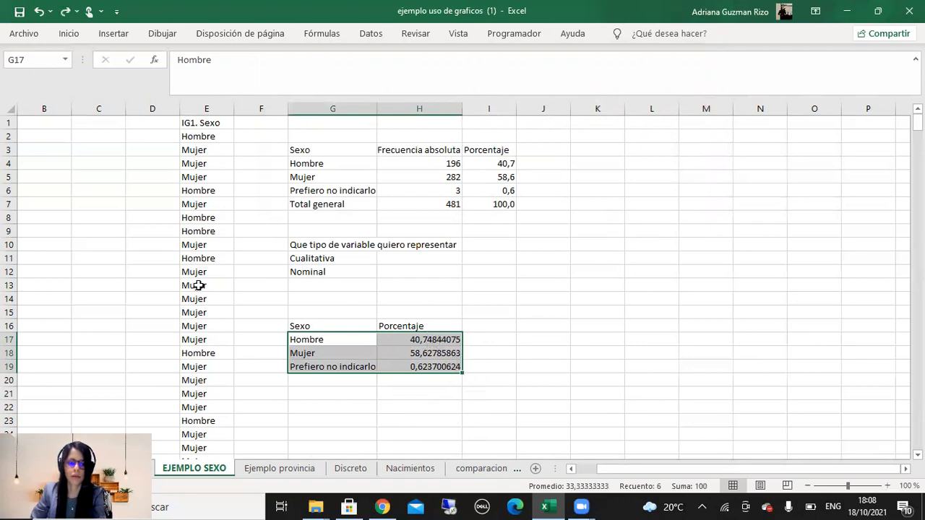
pyautogui.click(64, 11)
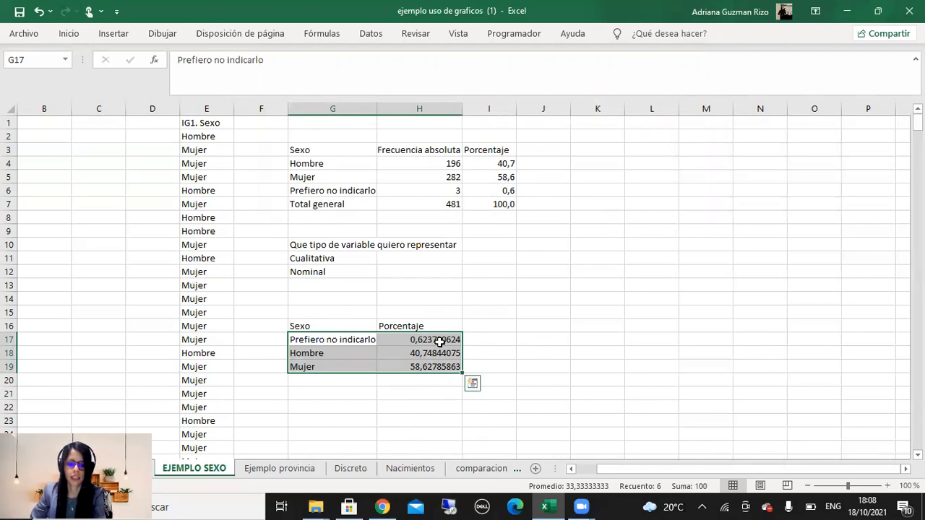
pyautogui.click(592, 387)
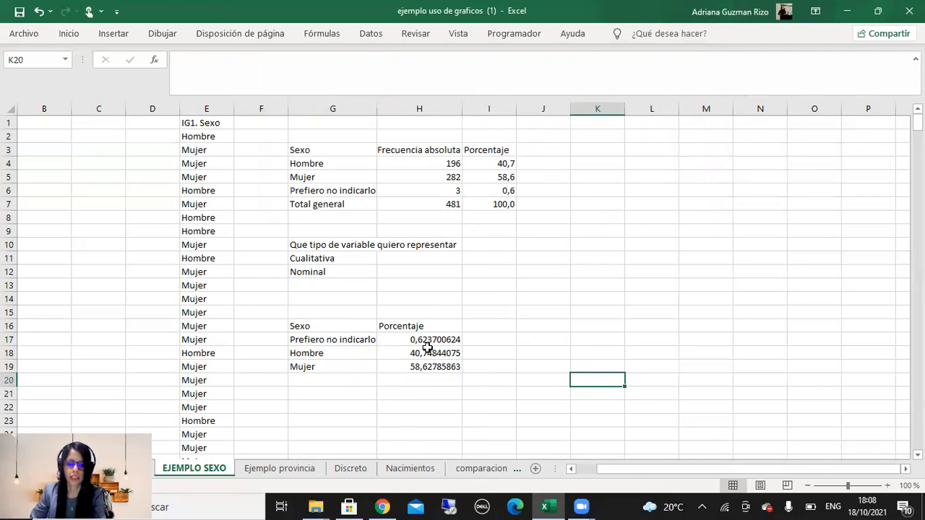
# Insert a horizontal bar chart from the sorted Sexo and Porcentaje table in G16:H19.
pyautogui.click(316, 325)
pyautogui.moveTo(316, 325); pyautogui.dragTo(424, 363)
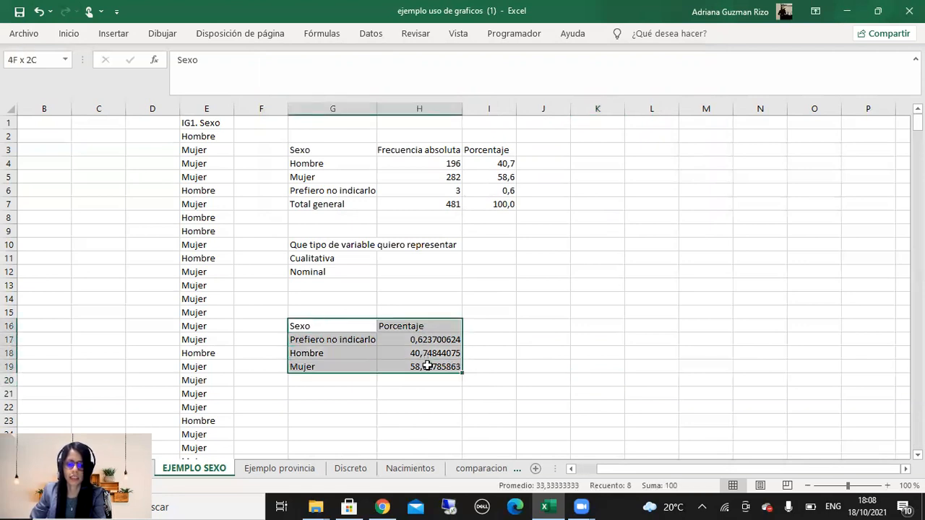
pyautogui.rightClick(391, 351)
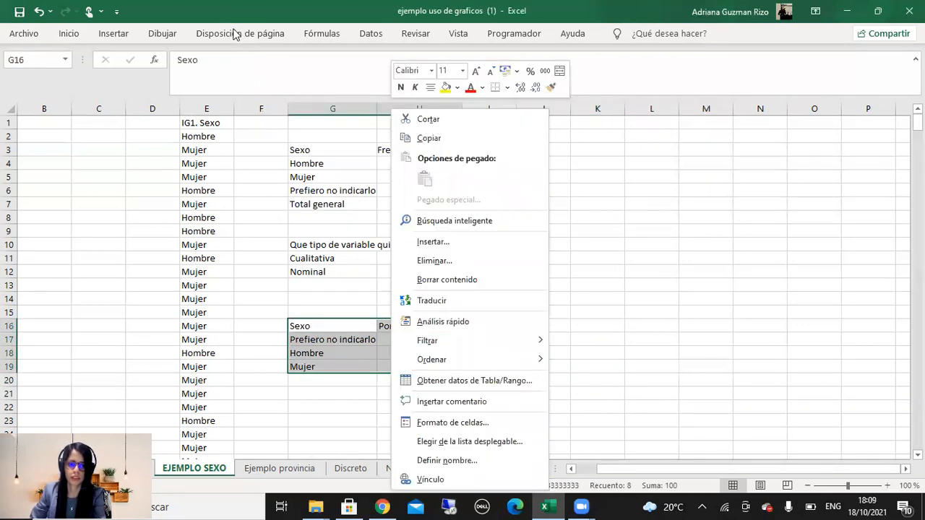
pyautogui.click(114, 34)
pyautogui.click(291, 62)
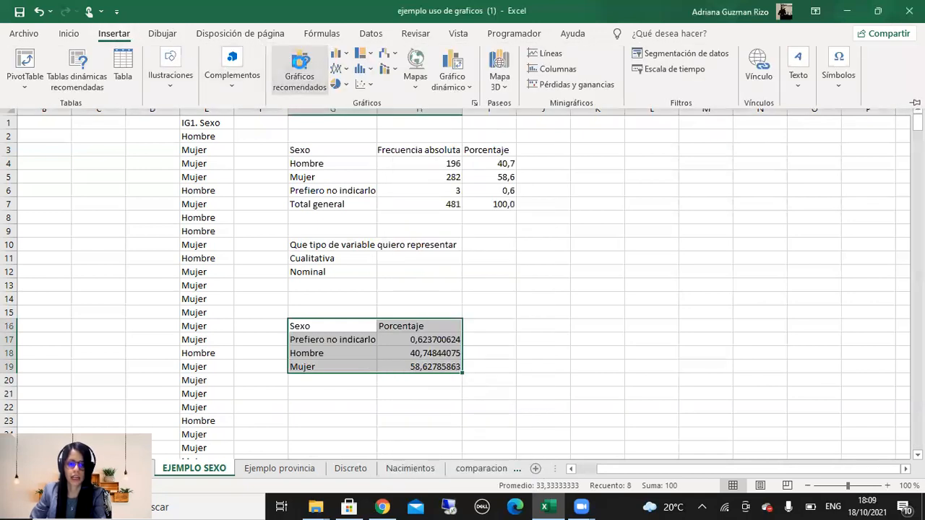
pyautogui.moveTo(324, 55); pyautogui.dragTo(335, 42)
pyautogui.doubleClick(341, 120)
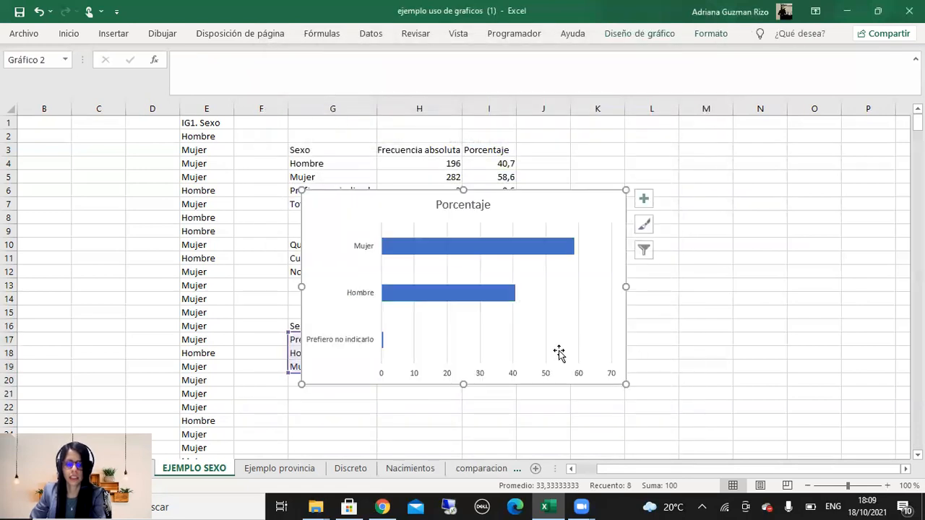
# Move the bar chart to the empty cells just right of the sorted table.
pyautogui.moveTo(413, 199); pyautogui.dragTo(628, 252)
pyautogui.scroll(-1, 611, 430)
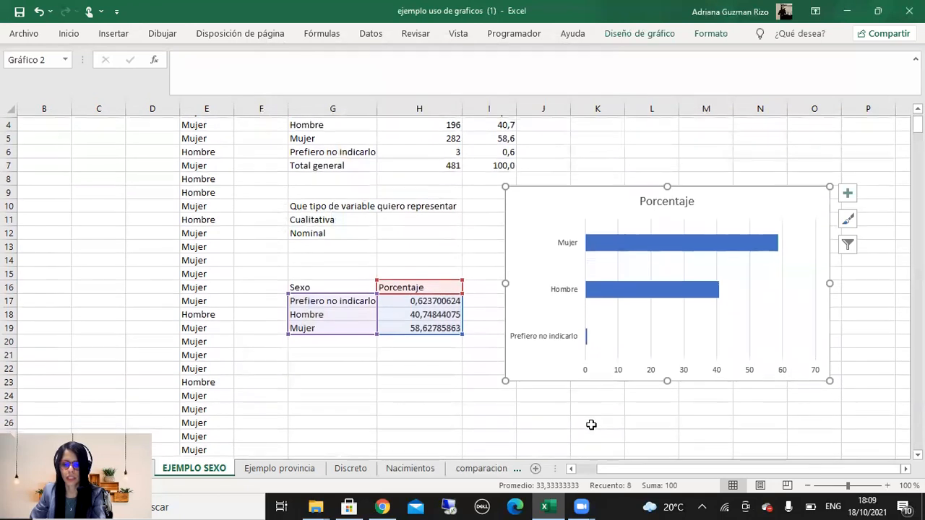
pyautogui.moveTo(641, 468); pyautogui.dragTo(746, 468)
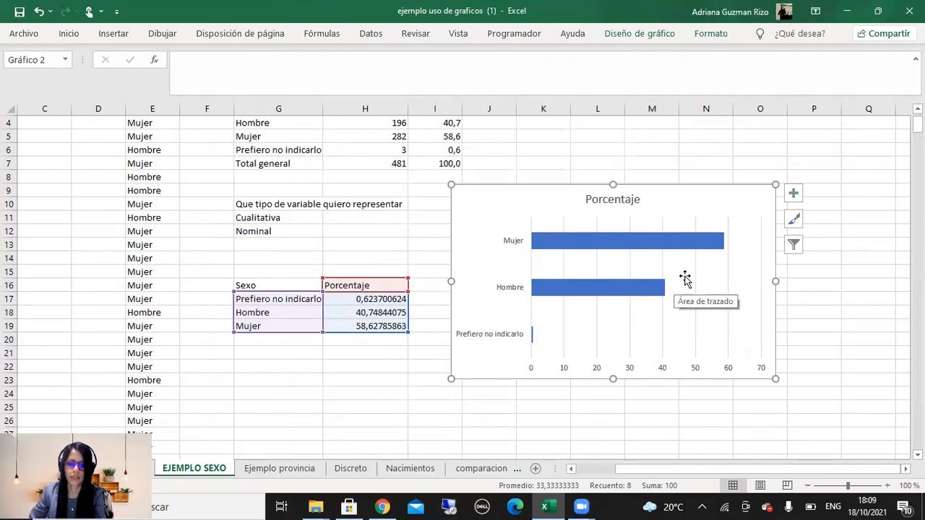
# Extend the chart title to read "Porcentaje de estudiantes".
pyautogui.doubleClick(641, 197)
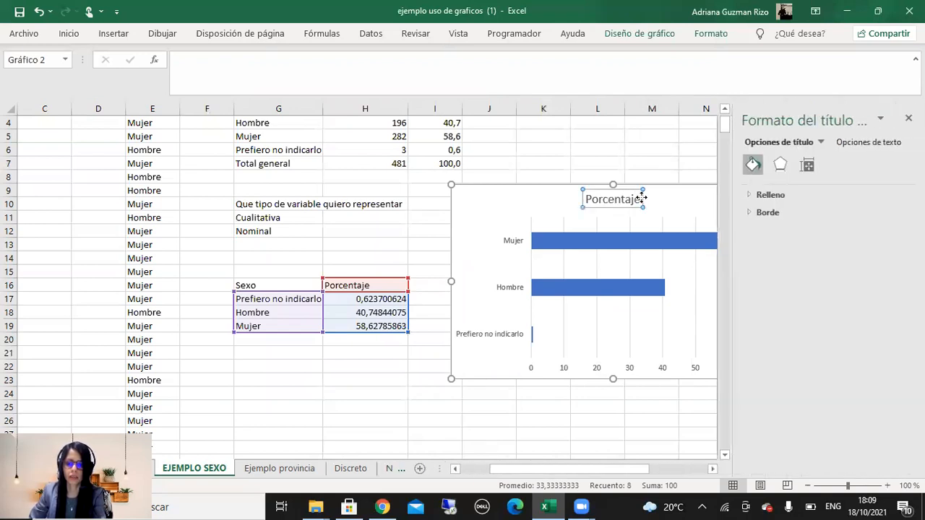
pyautogui.moveTo(638, 199); pyautogui.dragTo(583, 201)
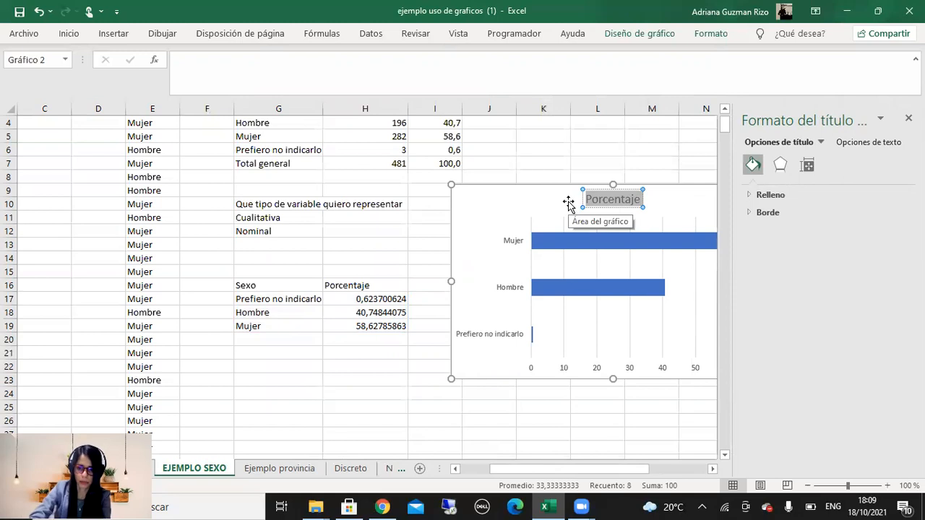
pyautogui.press('End')
pyautogui.write('DE ES')
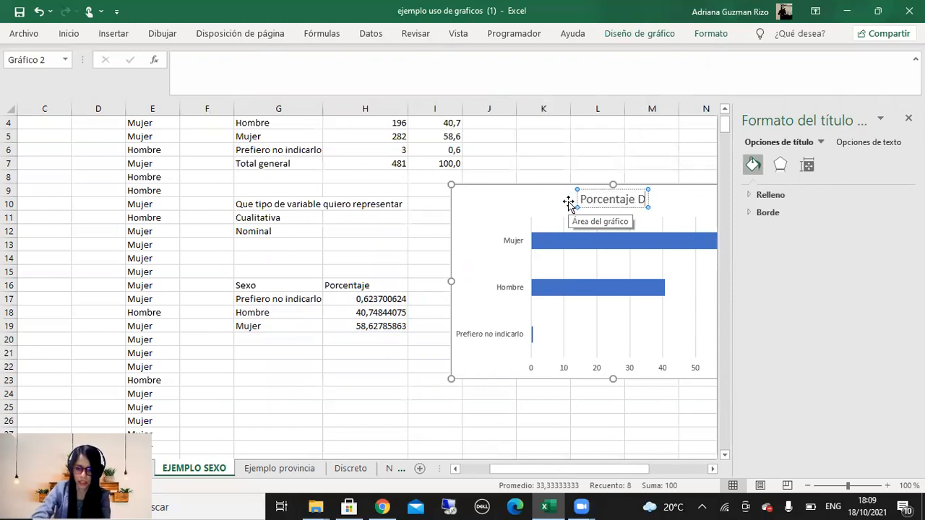
pyautogui.press('BackSpace')
pyautogui.press('BackSpace')
pyautogui.press('BackSpace')
pyautogui.press('BackSpace')
pyautogui.press('BackSpace')
pyautogui.write('de')
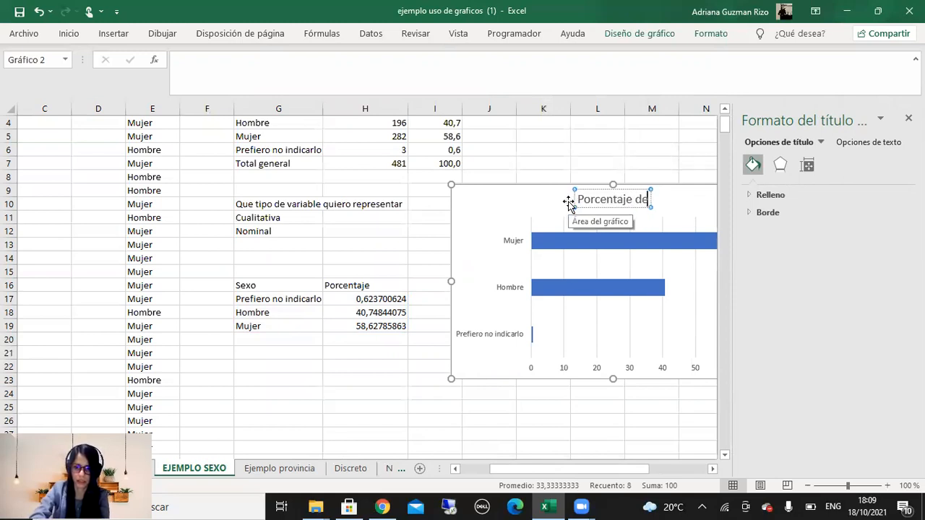
pyautogui.write(' estudisnte')
pyautogui.press('BackSpace')
pyautogui.press('BackSpace')
pyautogui.press('BackSpace')
pyautogui.press('BackSpace')
pyautogui.write('antes')
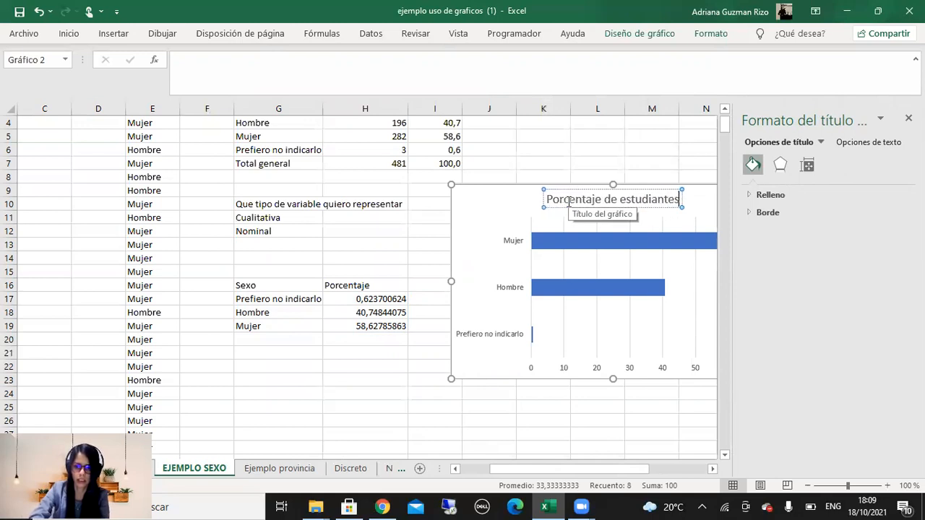
# Switch the keyboard input language to Spanish and append "según sexo" to the chart title.
pyautogui.write(' seg')
pyautogui.press('BackSpace')
pyautogui.write('gu')
pyautogui.press('BackSpace')
pyautogui.write('[un')
pyautogui.press('BackSpace')
pyautogui.press('BackSpace')
pyautogui.press('BackSpace')
pyautogui.click(831, 506)
pyautogui.click(796, 303)
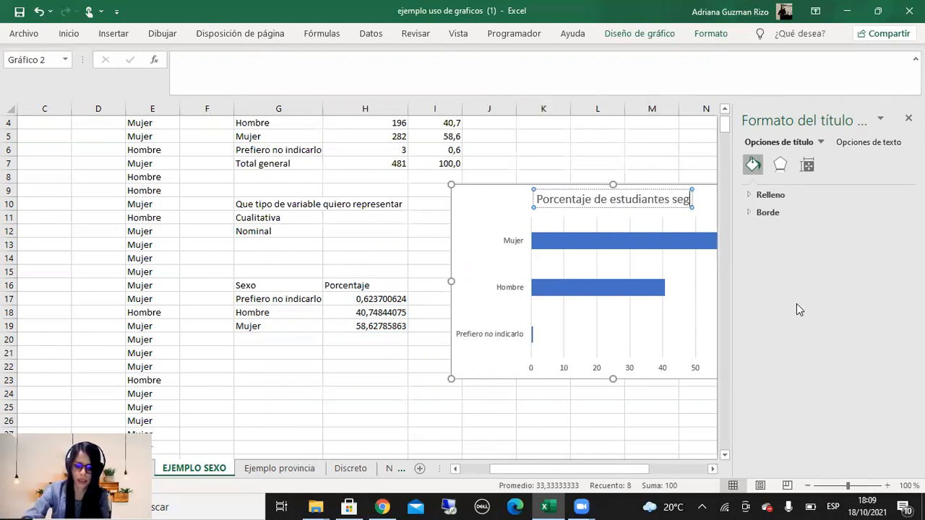
pyautogui.write('ún')
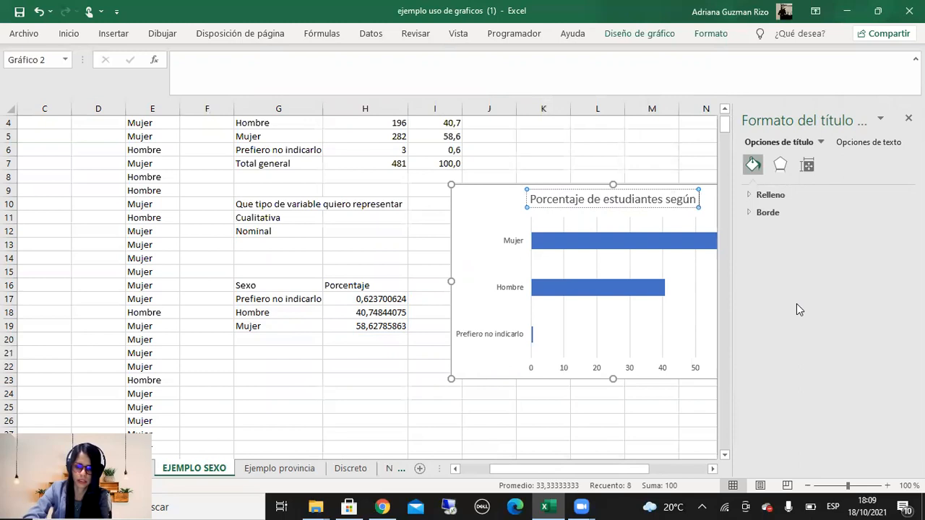
pyautogui.write(' sexo')
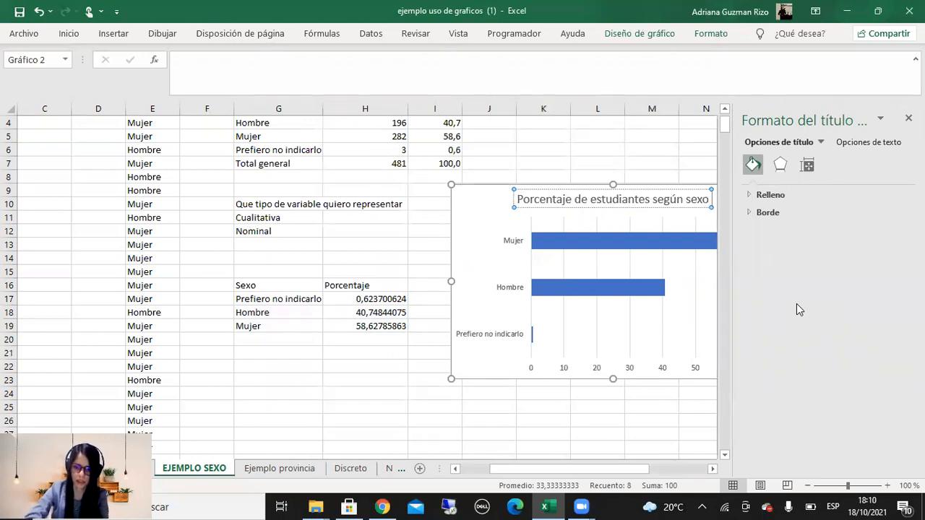
# Close the title formatting pane and append ", para el segundo semestre del 2021" to the chart title.
pyautogui.write(' p')
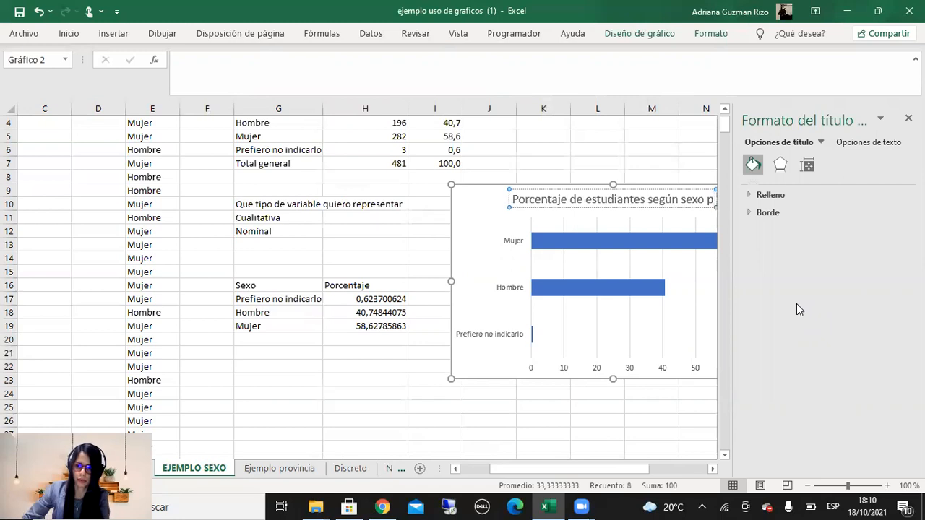
pyautogui.click(908, 117)
pyautogui.write('ara')
pyautogui.press('BackSpace')
pyautogui.press('BackSpace')
pyautogui.press('BackSpace')
pyautogui.press('BackSpace')
pyautogui.press('BackSpace')
pyautogui.write(',')
pyautogui.press('BackSpace')
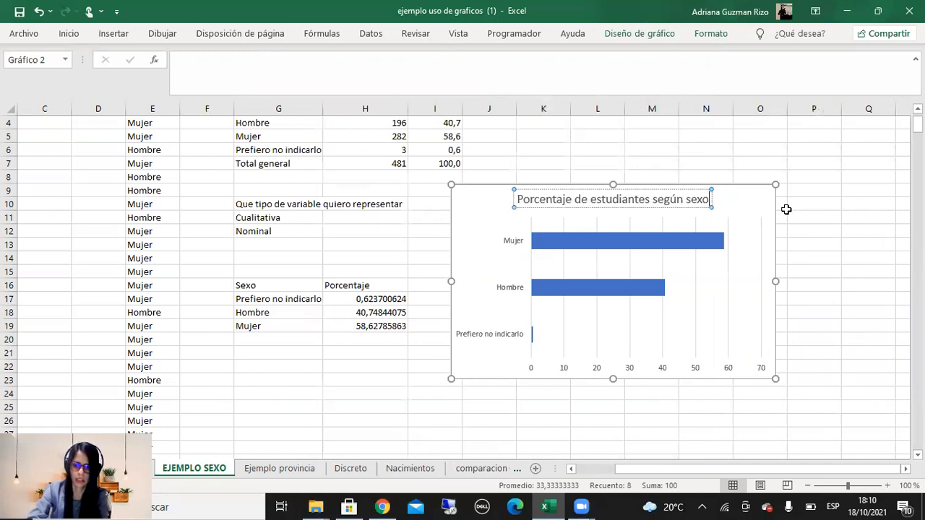
pyautogui.write(',')
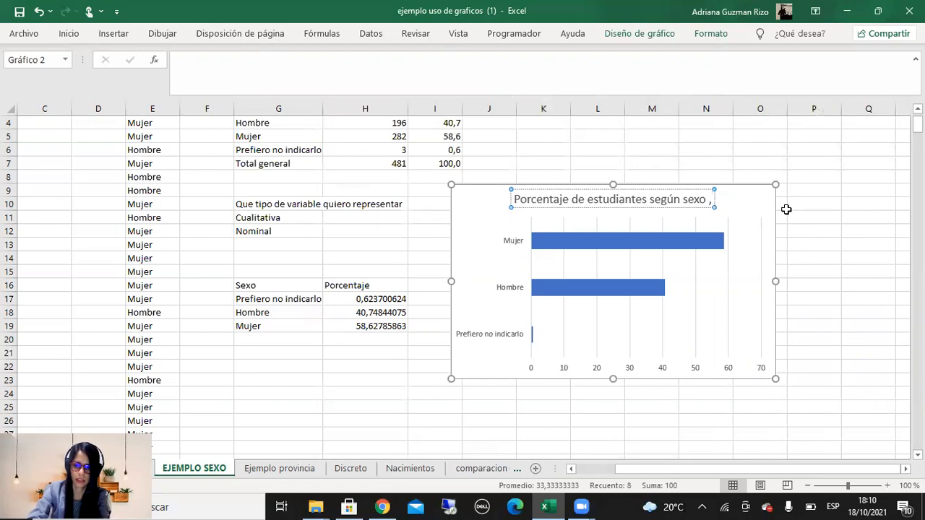
pyautogui.write(' para el segund')
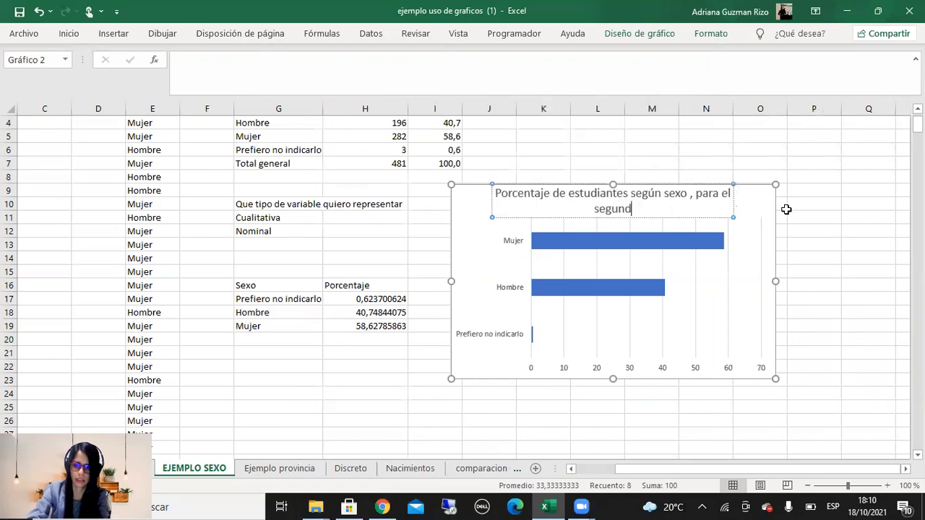
pyautogui.write('o semestre ')
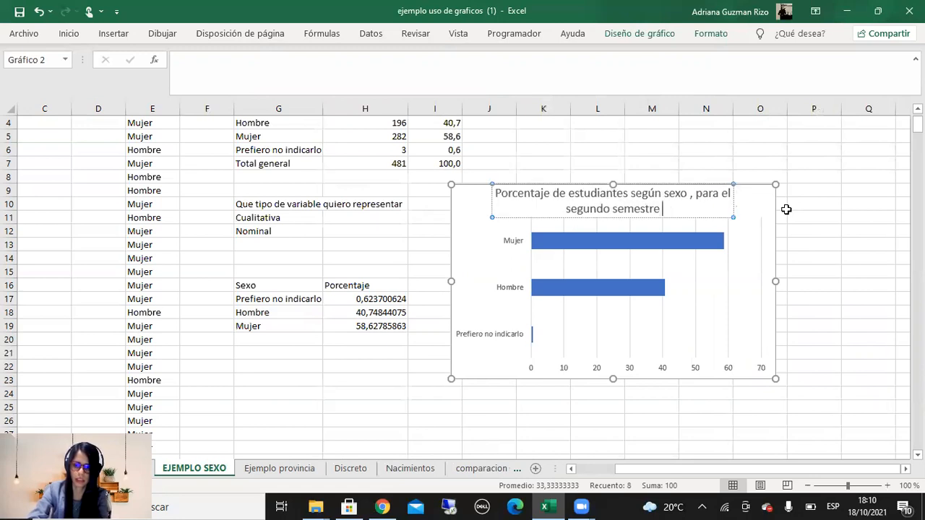
pyautogui.write('del 2021')
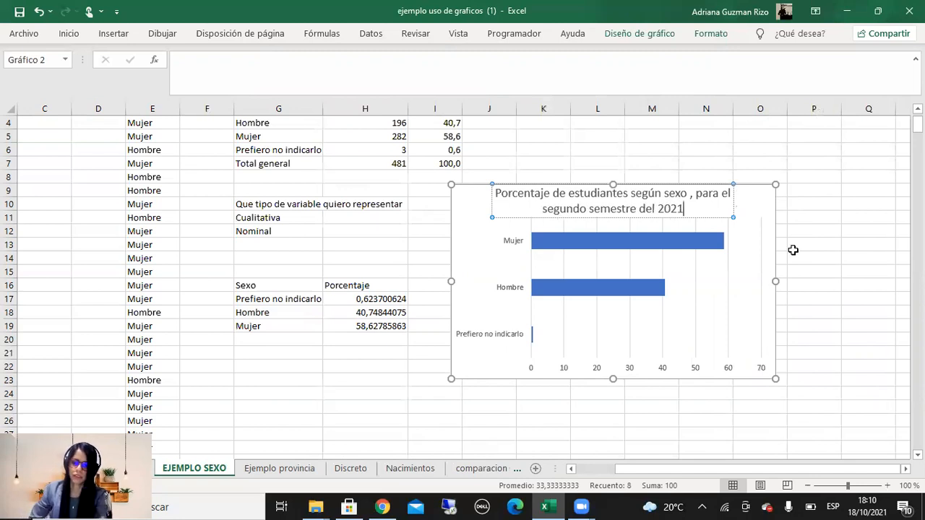
pyautogui.press('Escape')
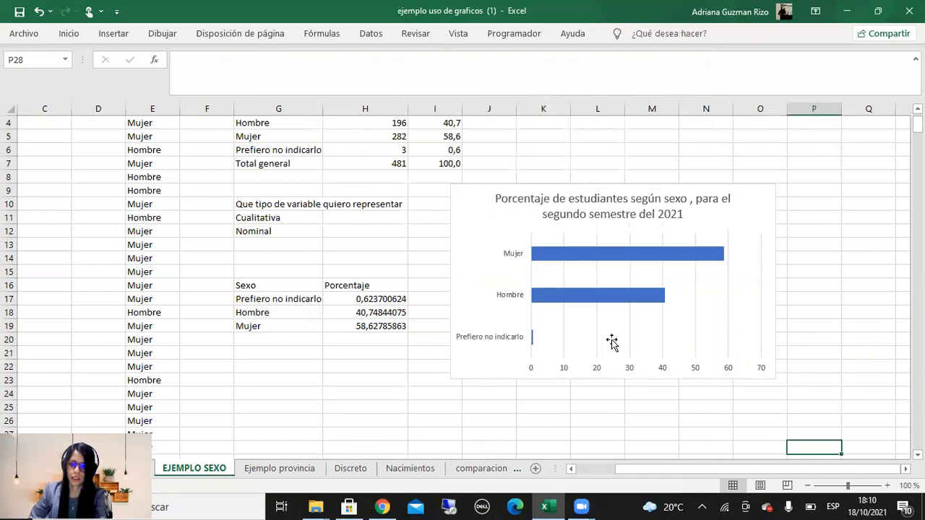
# Enlarge the bar chart slightly and add axis titles to both of its axes.
pyautogui.click(656, 209)
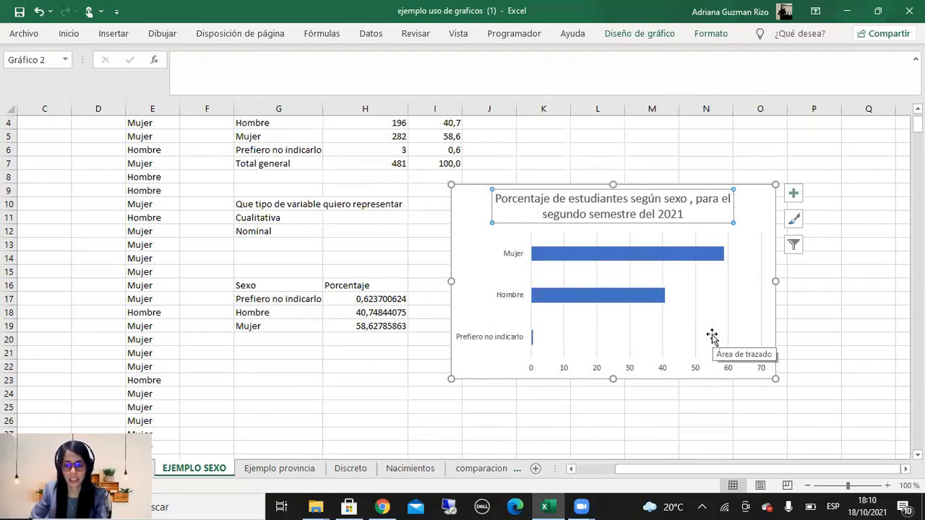
pyautogui.moveTo(777, 378); pyautogui.dragTo(798, 386)
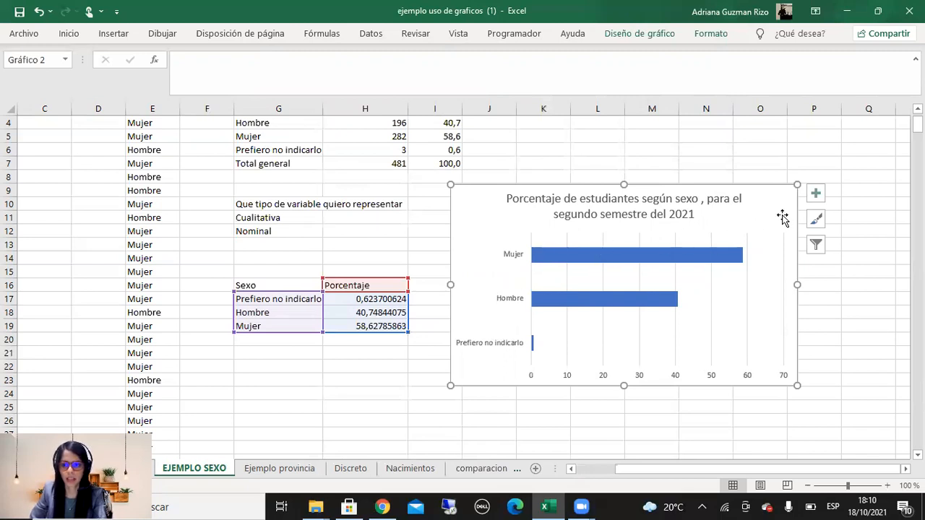
pyautogui.click(815, 195)
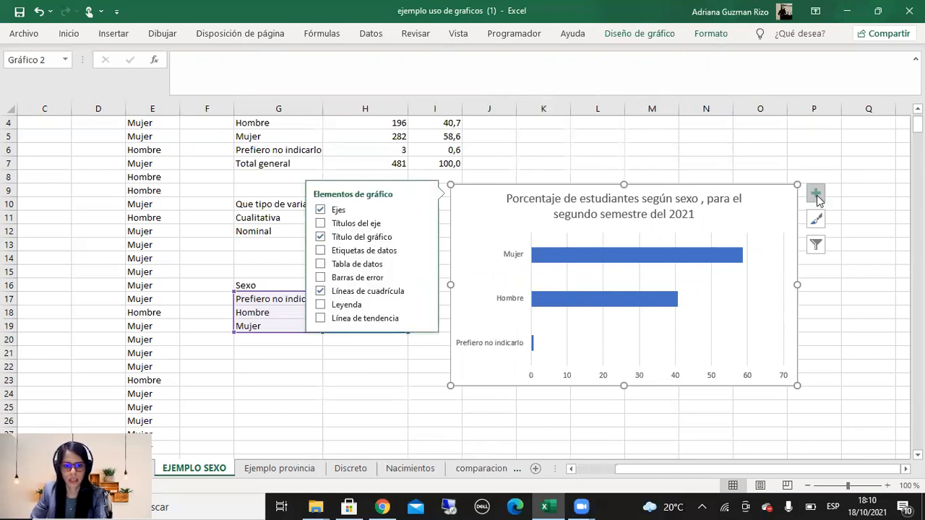
pyautogui.click(320, 225)
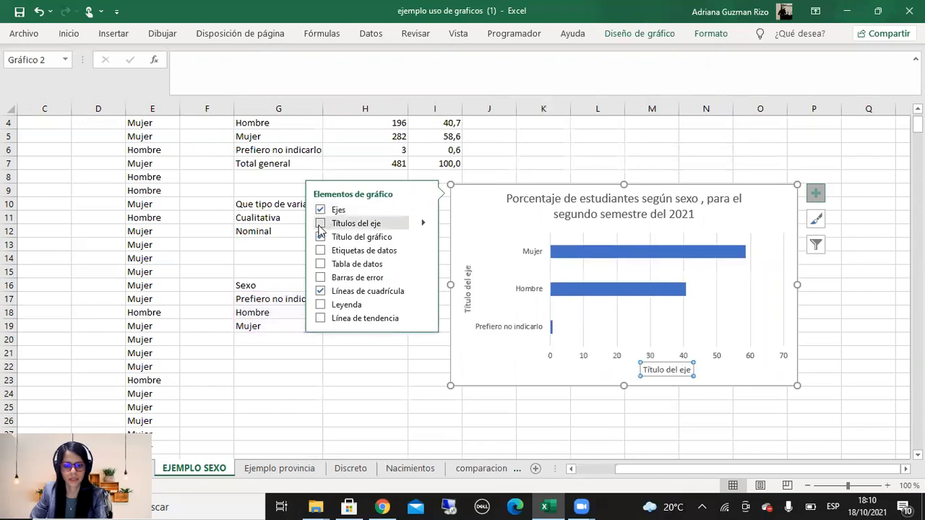
pyautogui.click(321, 225)
pyautogui.click(319, 225)
pyautogui.click(320, 225)
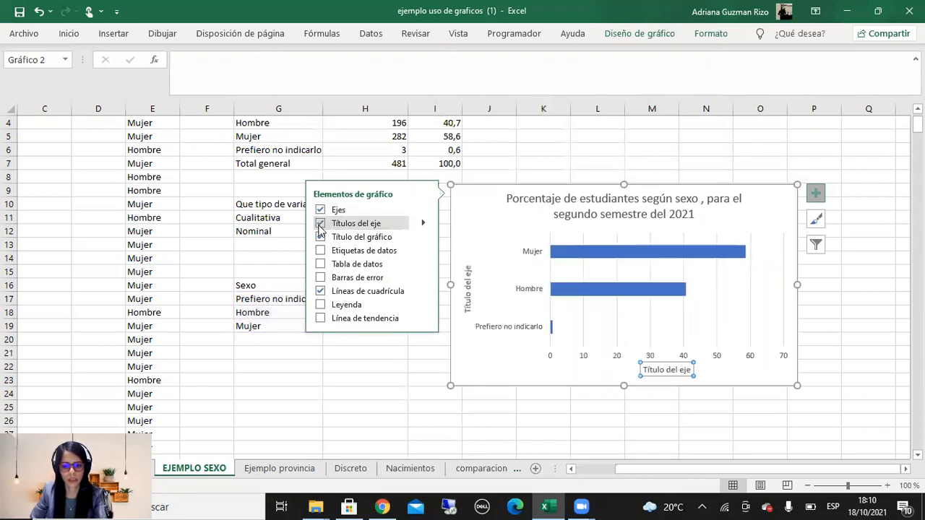
pyautogui.click(320, 225)
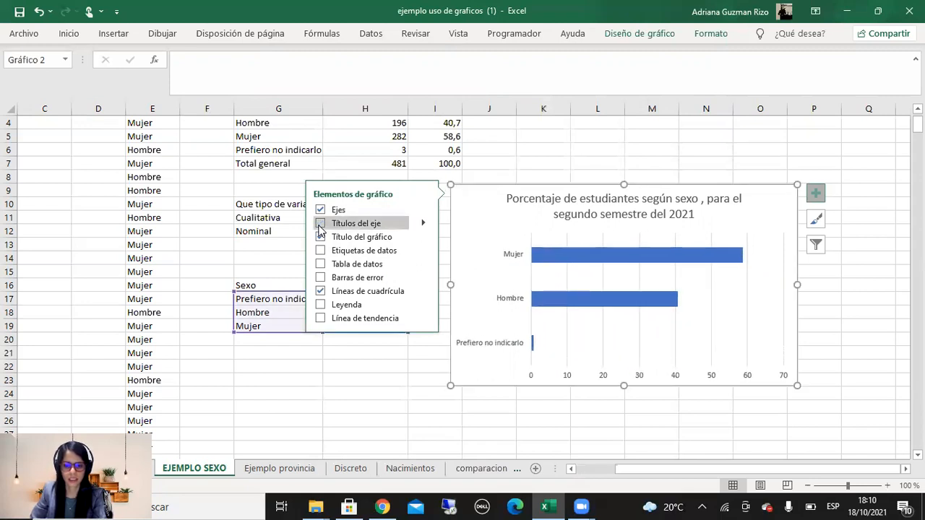
pyautogui.click(320, 226)
# Title the chart's vertical axis "Sexo" and its horizontal axis "Porcentaje".
pyautogui.doubleClick(468, 302)
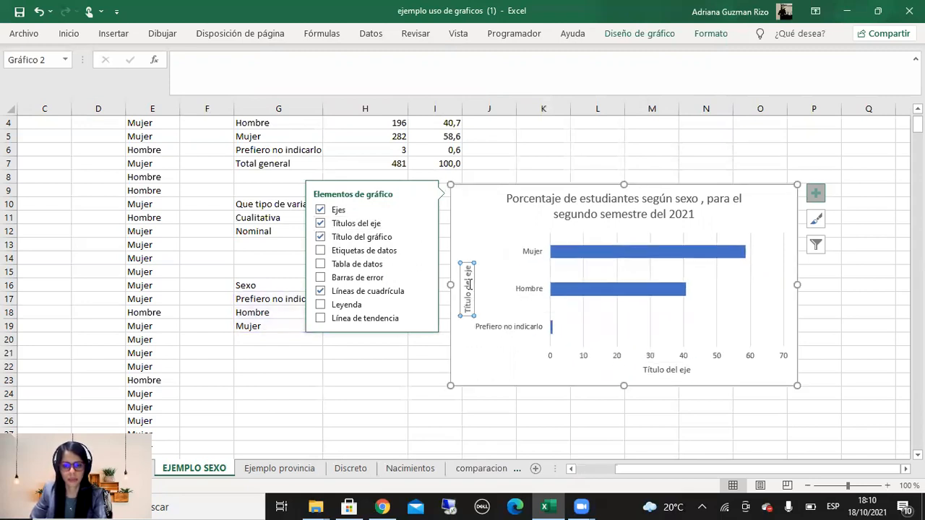
pyautogui.write('Sexo')
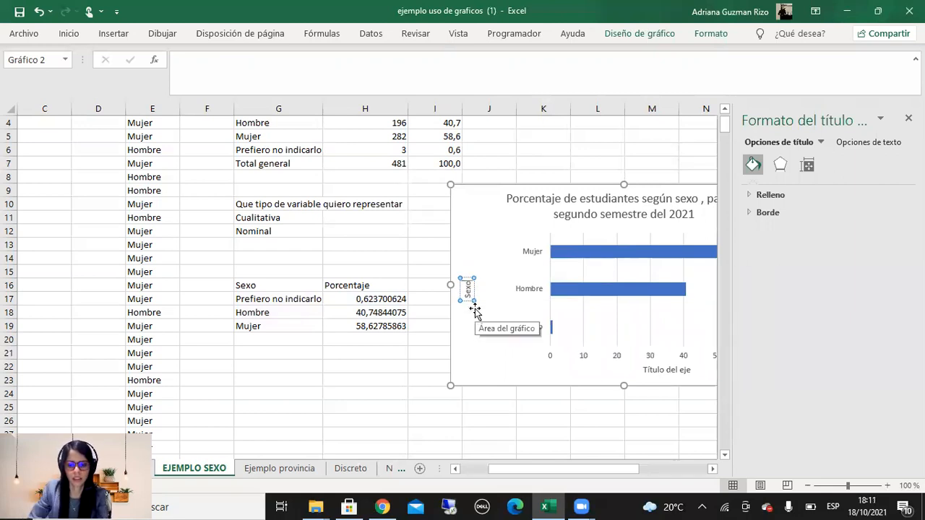
pyautogui.click(653, 370)
pyautogui.doubleClick(654, 371)
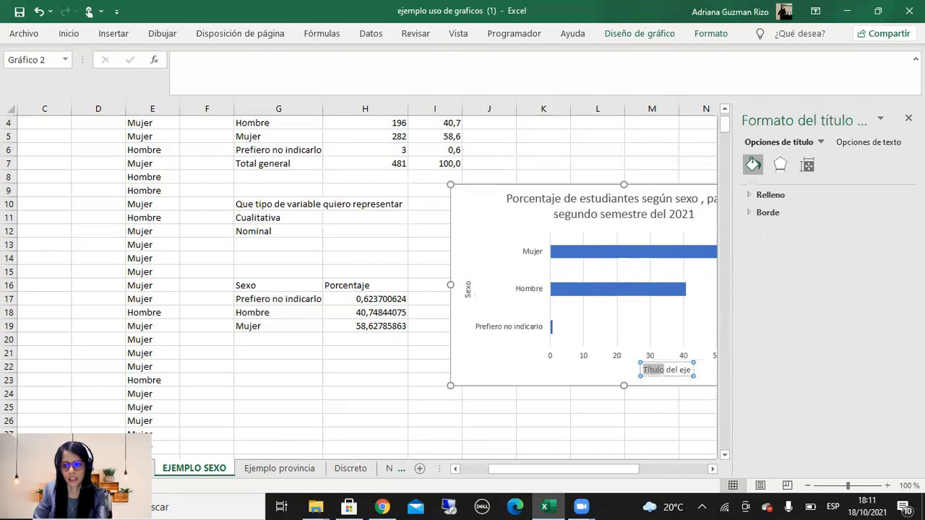
pyautogui.click(908, 118)
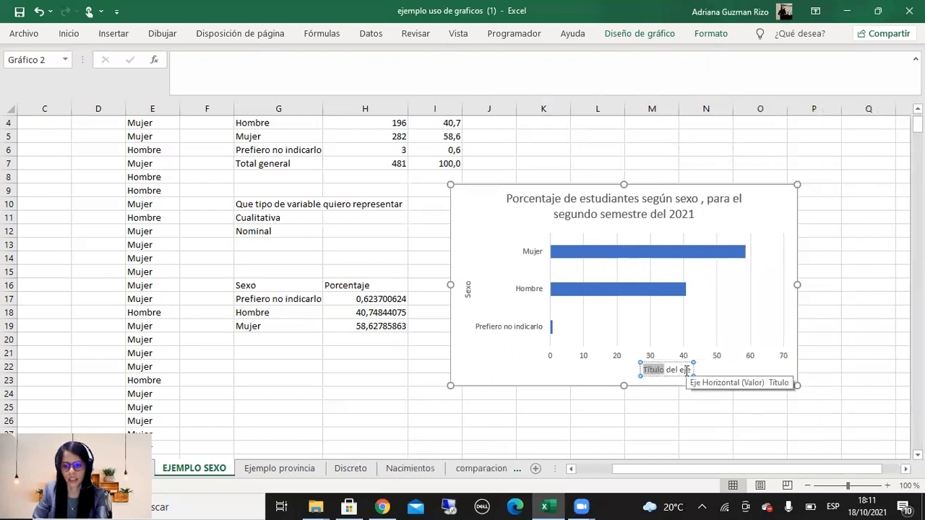
pyautogui.moveTo(649, 371)
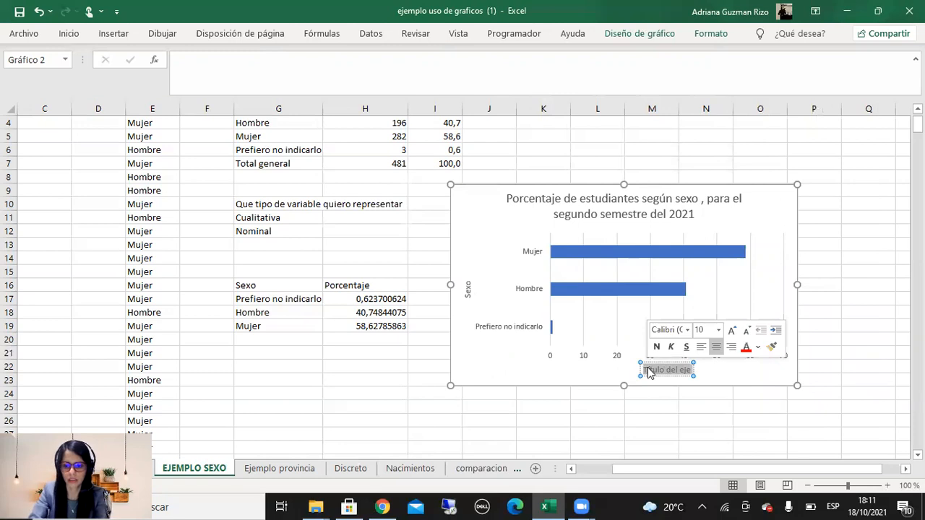
pyautogui.press('Delete')
pyautogui.write('Porcena')
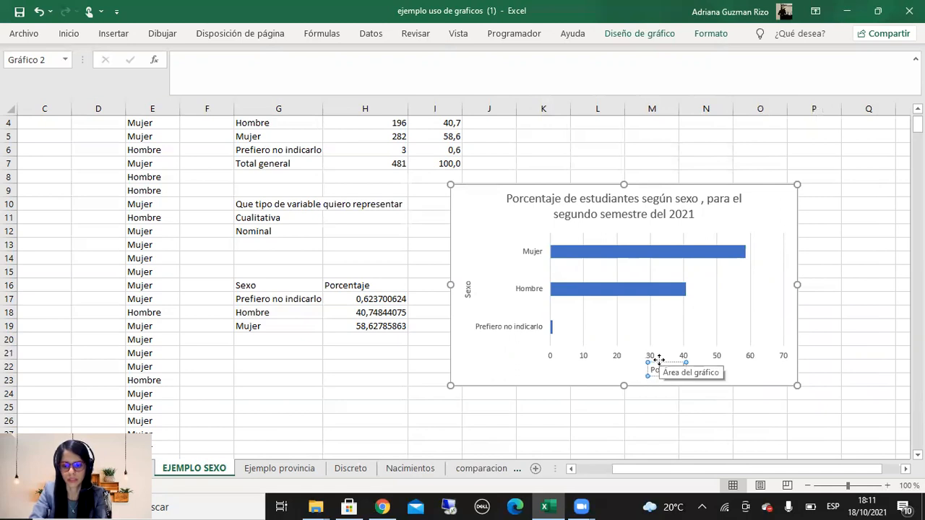
pyautogui.click(834, 352)
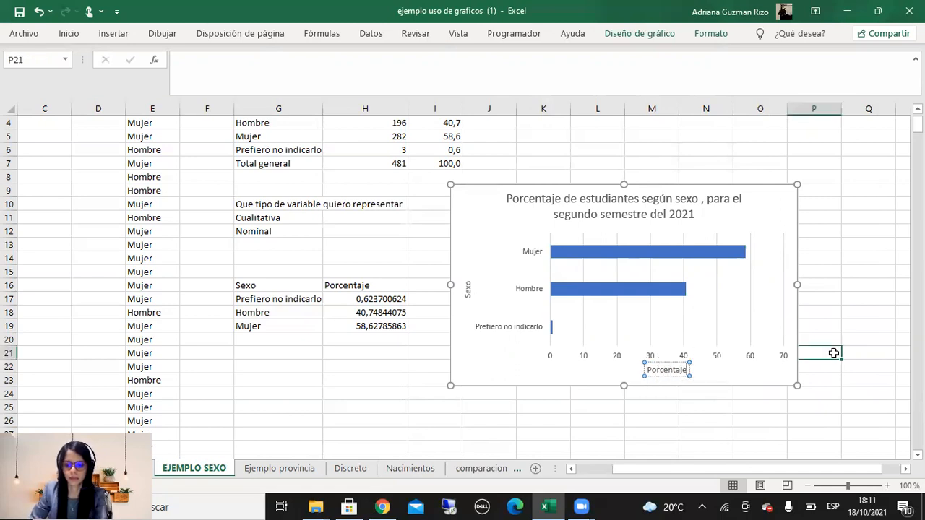
# Enlarge the chart further and insert a text box starting with "Fuente" in the chart's lower-left corner, below the horizontal axis.
pyautogui.click(772, 381)
pyautogui.moveTo(795, 384); pyautogui.dragTo(829, 416)
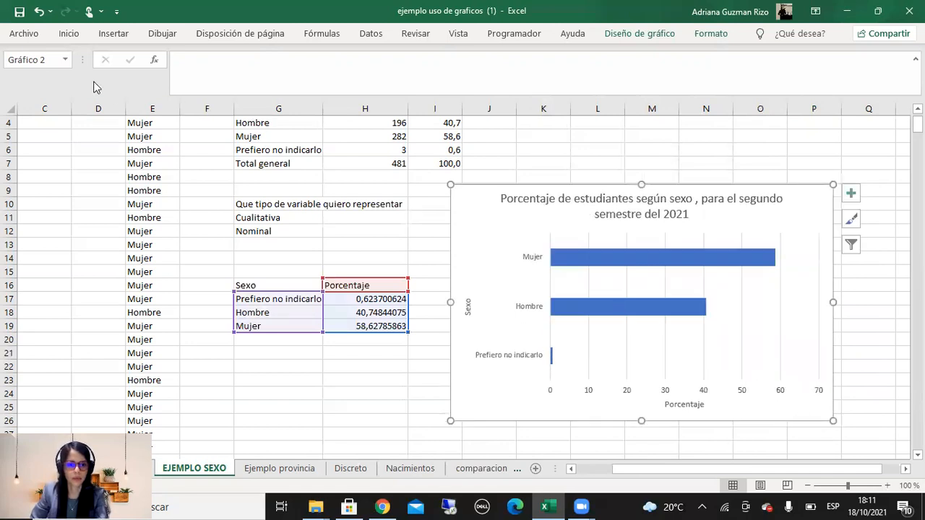
pyautogui.click(68, 34)
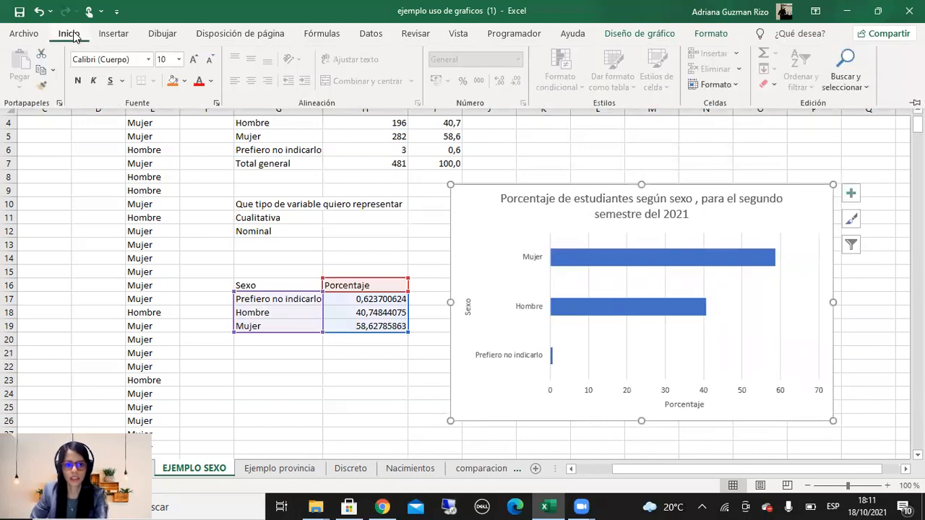
pyautogui.click(116, 34)
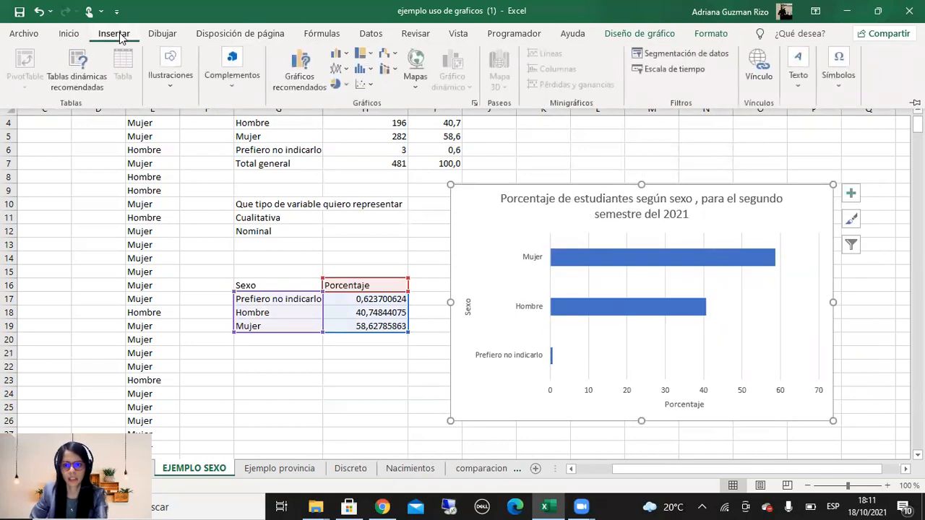
pyautogui.click(174, 65)
pyautogui.click(201, 134)
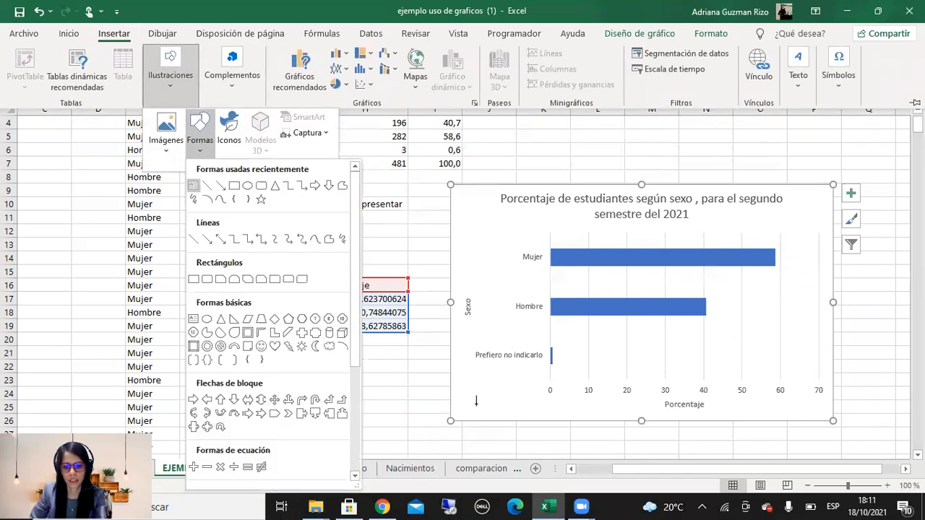
pyautogui.moveTo(549, 422); pyautogui.dragTo(622, 417)
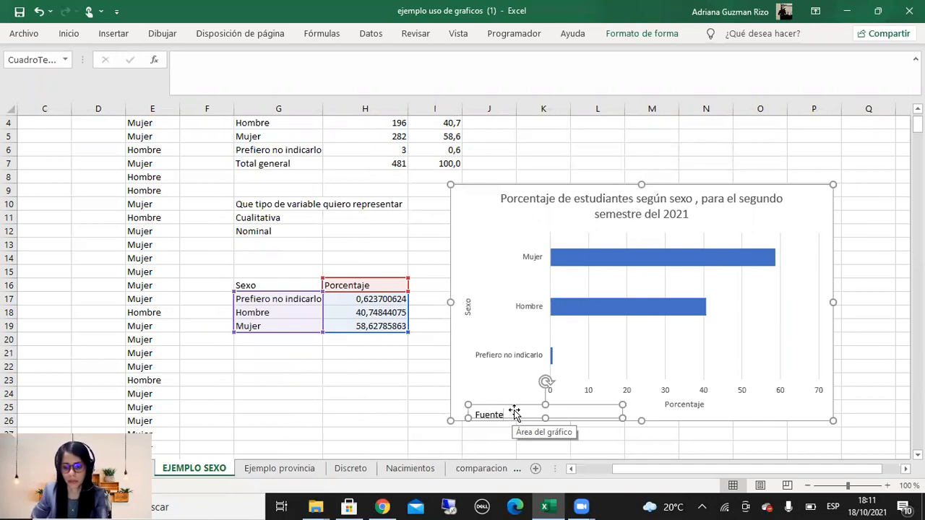
# Switch the keyboard input language to English and complete the source note as "Fuente: Encuesta 2021".
pyautogui.click(833, 507)
pyautogui.click(787, 437)
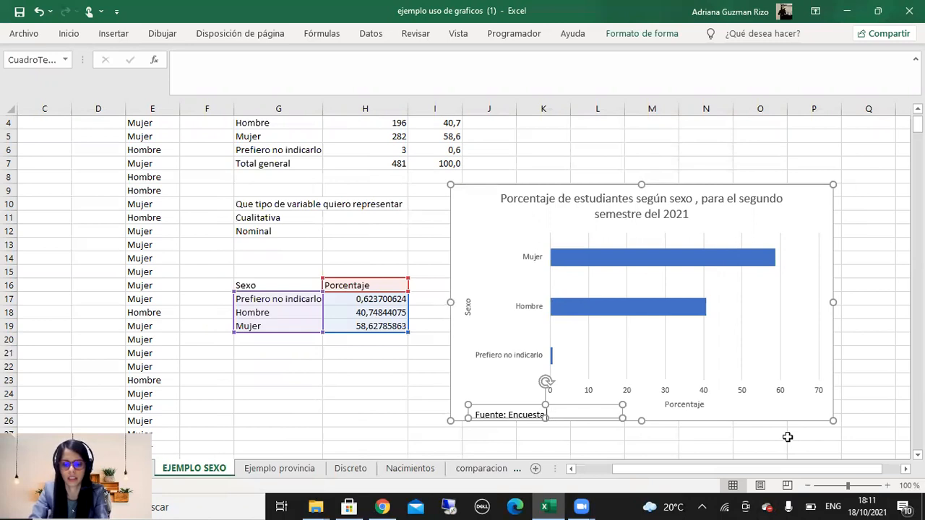
pyautogui.write('n')
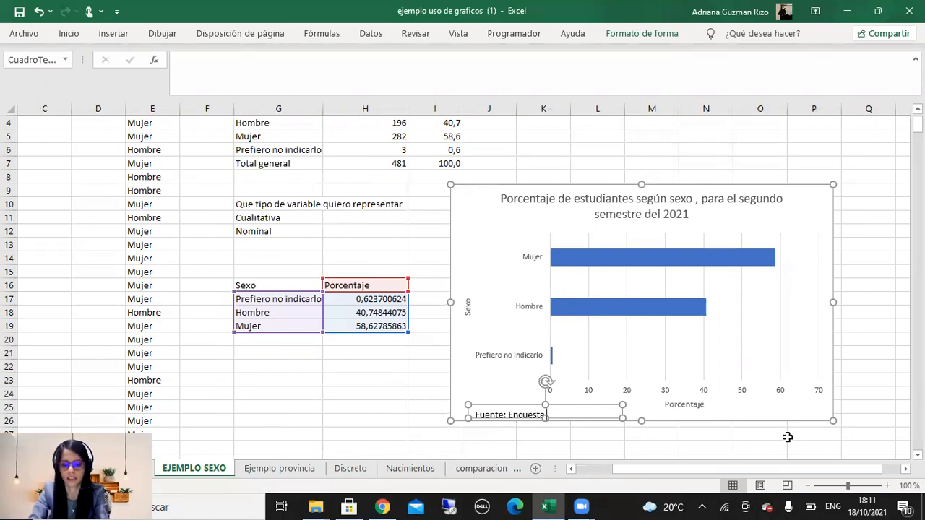
pyautogui.write('2021')
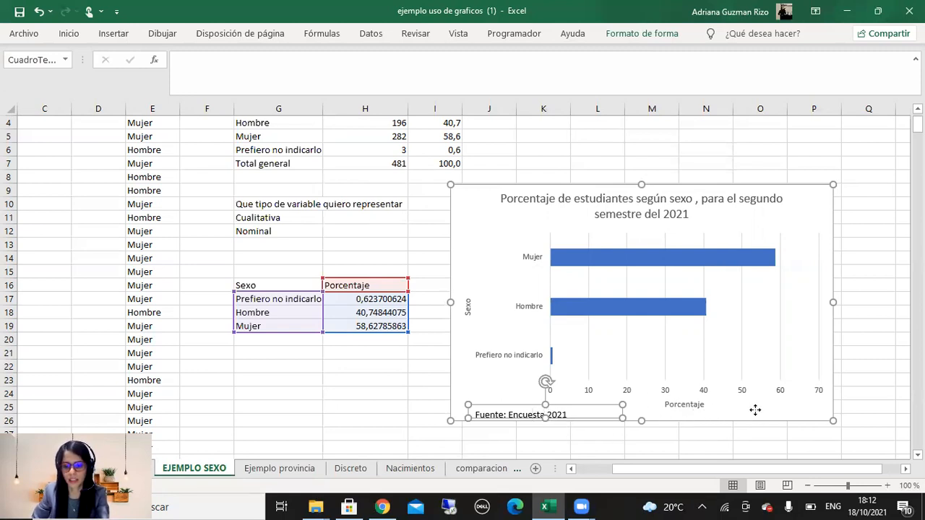
pyautogui.click(592, 412)
pyautogui.click(591, 412)
pyautogui.click(751, 409)
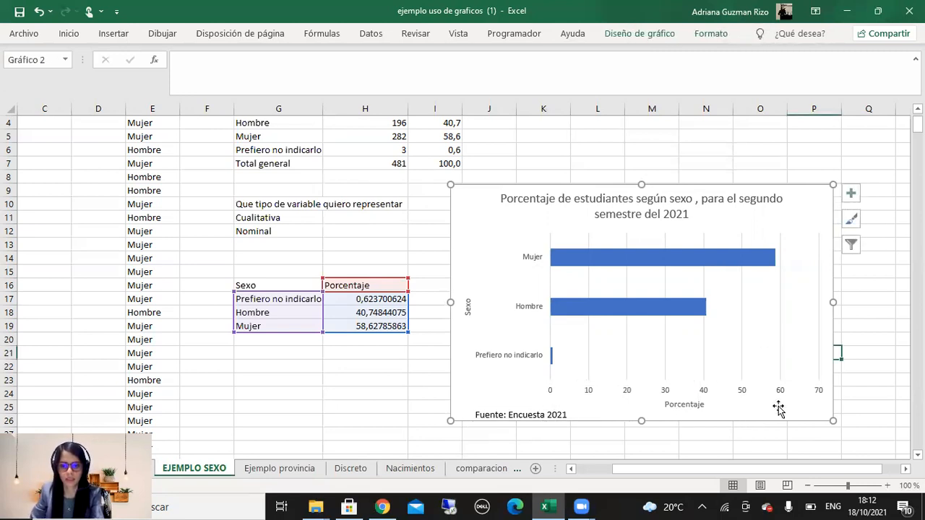
# Add "Grafico 1." at the start of the chart title and close the formatting pane.
pyautogui.doubleClick(503, 199)
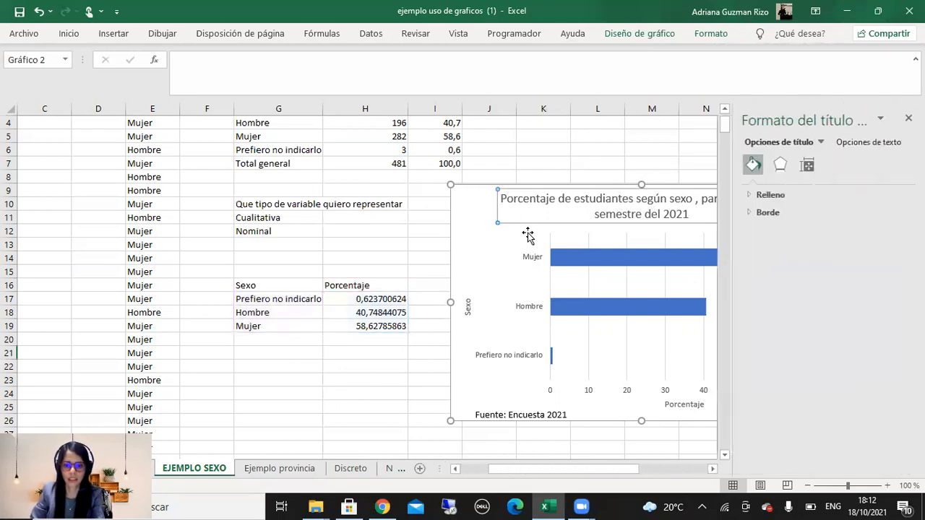
pyautogui.click(504, 198)
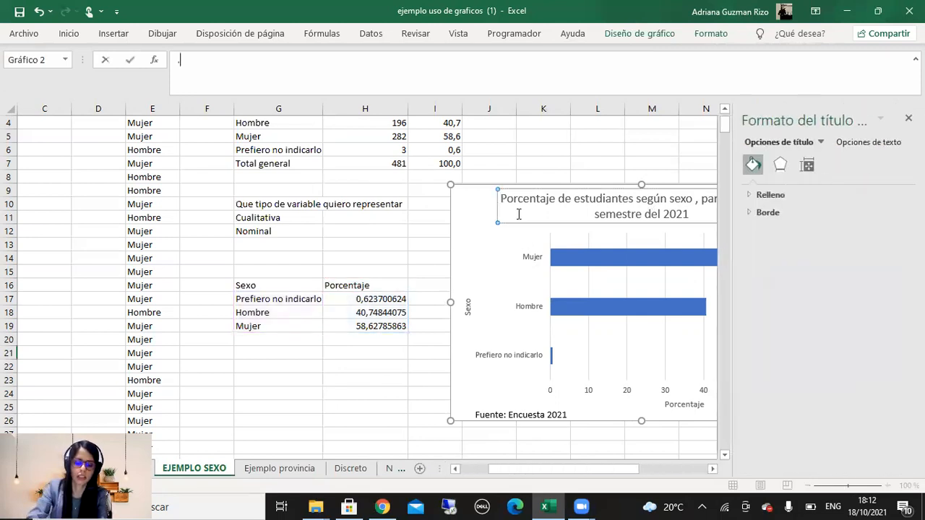
pyautogui.hotkey('ctrl', 'a')
pyautogui.press('Delete')
pyautogui.hotkey('ctrl', 'z')
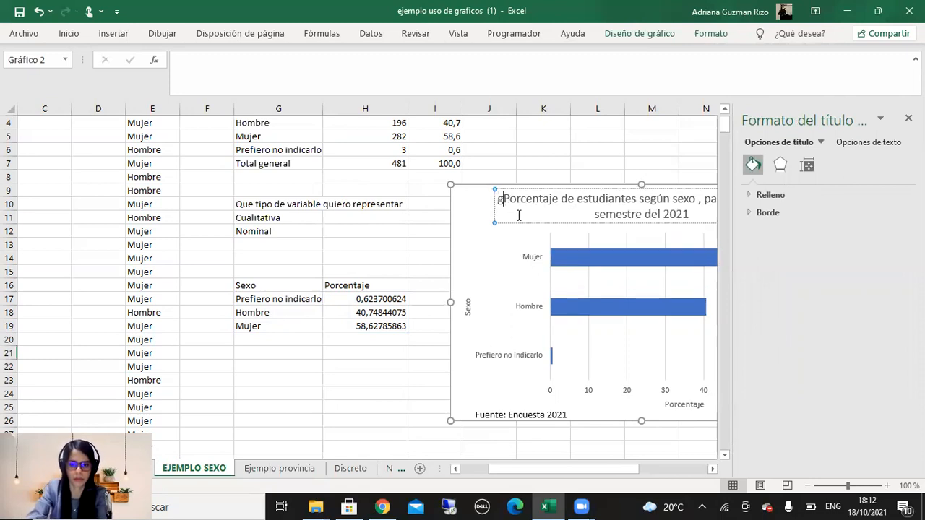
pyautogui.write('G')
pyautogui.write('rafico ')
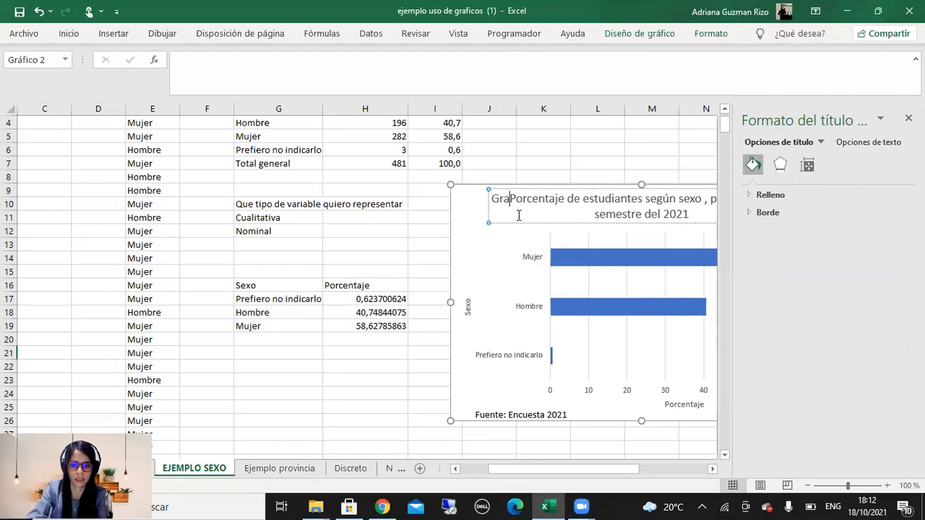
pyautogui.write('1.')
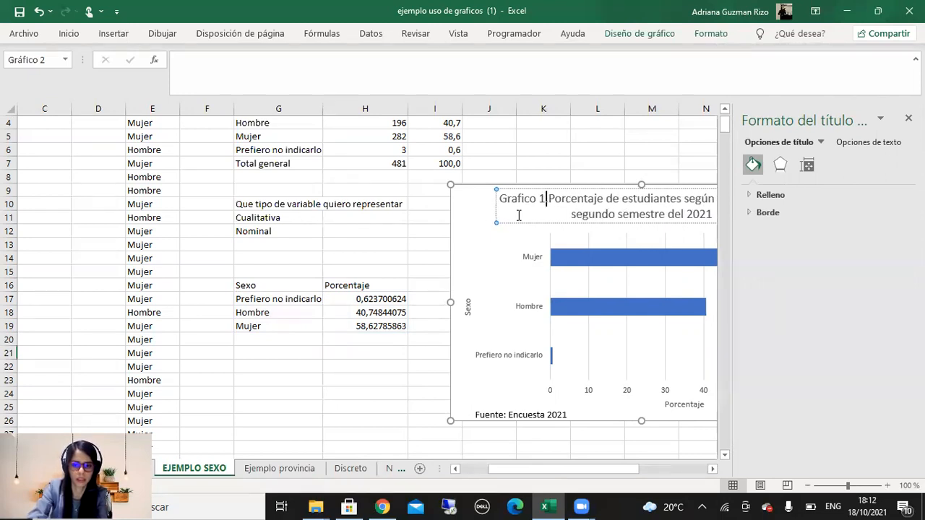
pyautogui.click(586, 134)
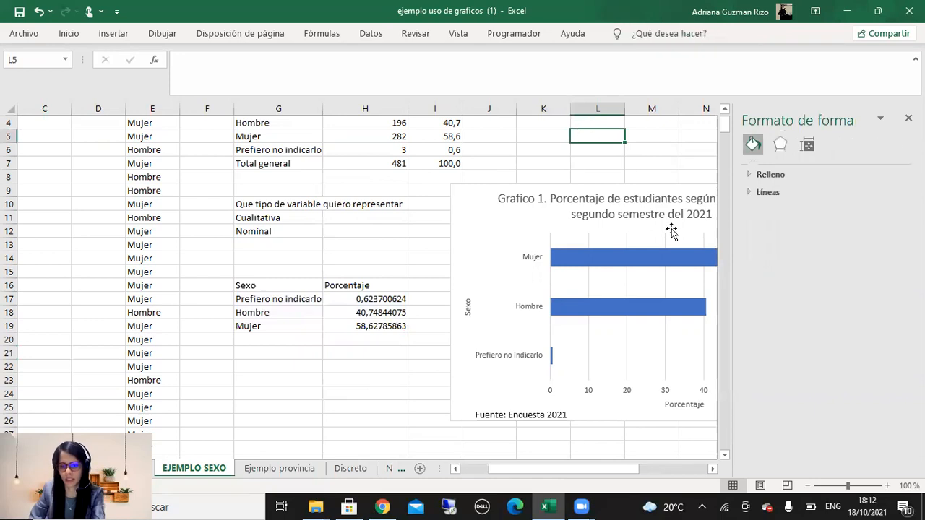
pyautogui.click(908, 117)
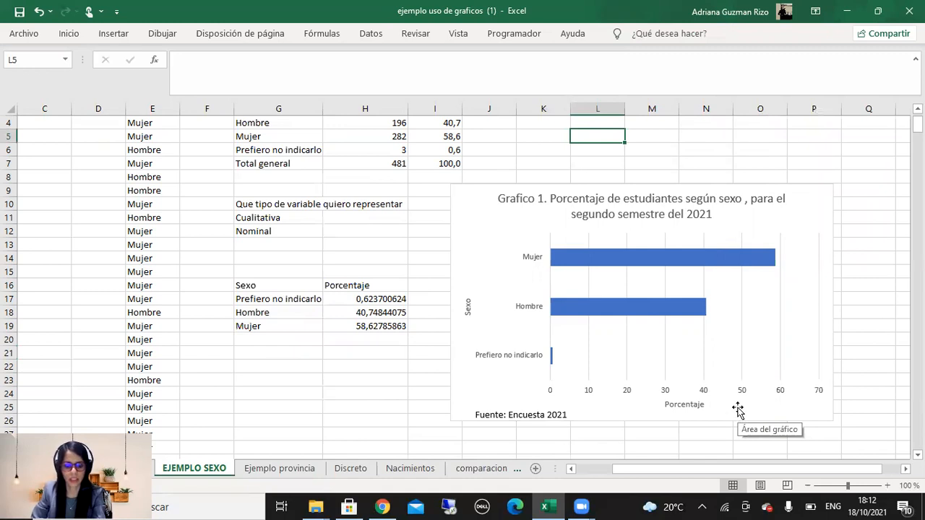
# Apply the quick layout Diseño 2 to the bar chart, with a legend on top and data labels at the outside end.
pyautogui.click(713, 289)
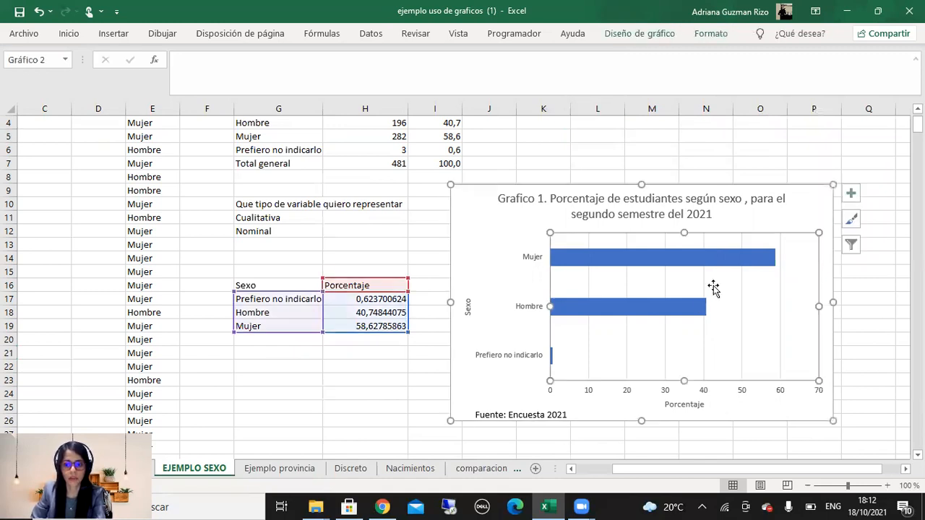
pyautogui.rightClick(712, 287)
pyautogui.click(698, 290)
pyautogui.click(113, 34)
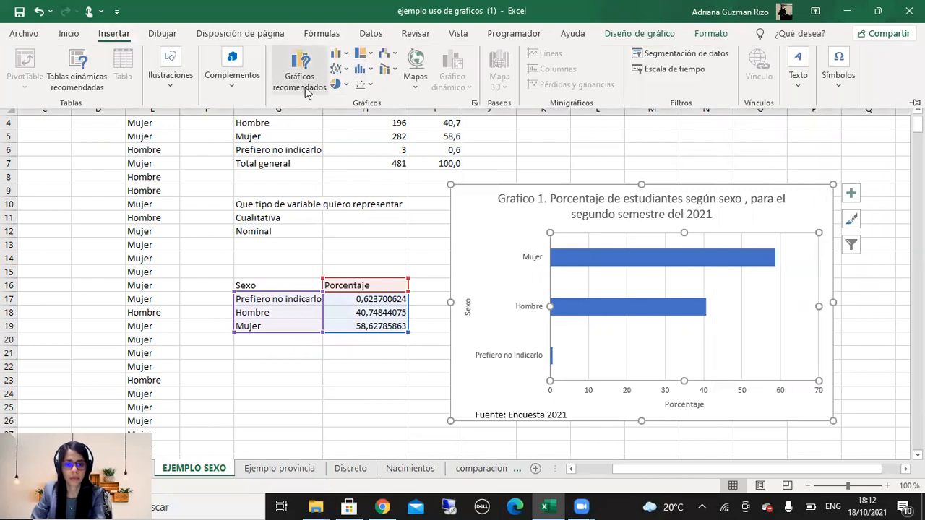
pyautogui.click(639, 33)
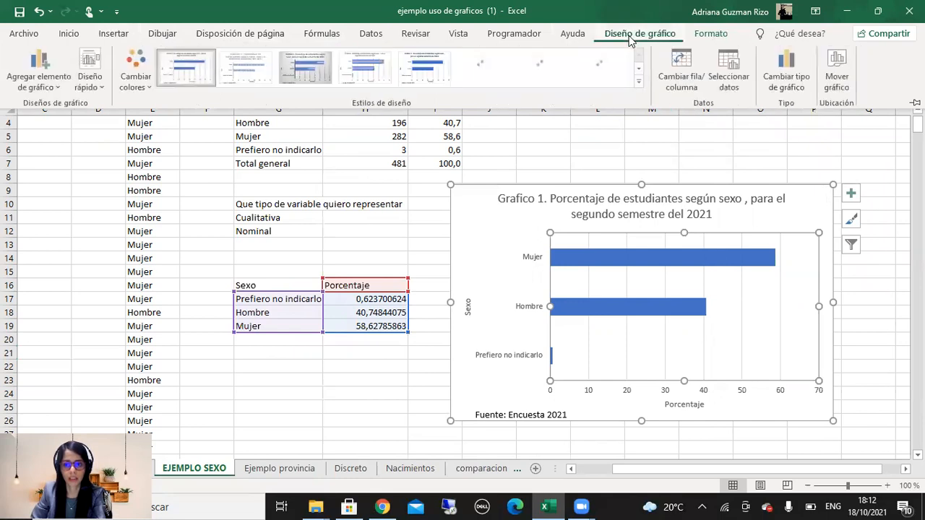
pyautogui.click(147, 81)
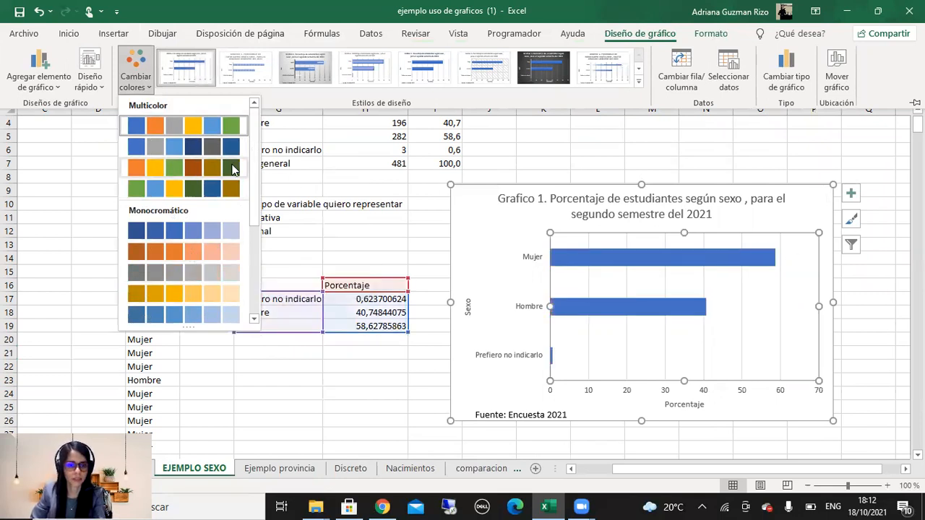
pyautogui.click(102, 84)
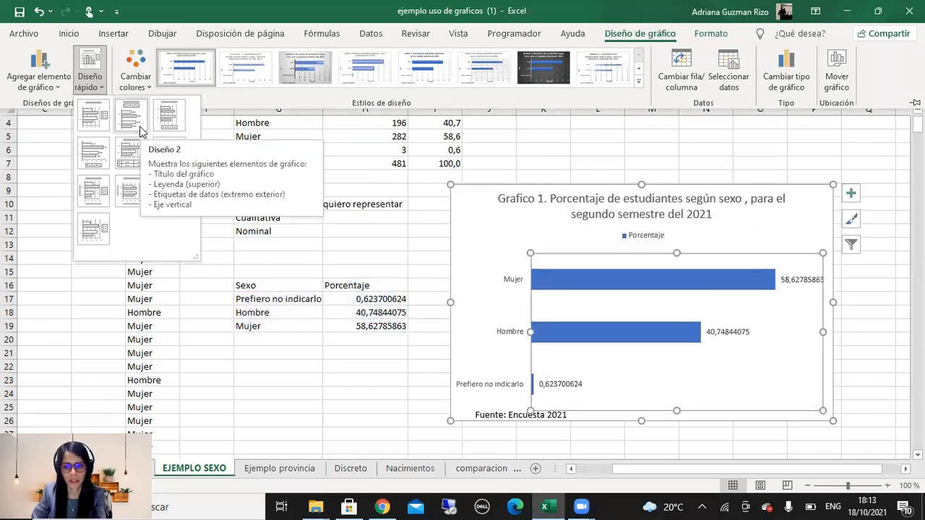
pyautogui.click(141, 131)
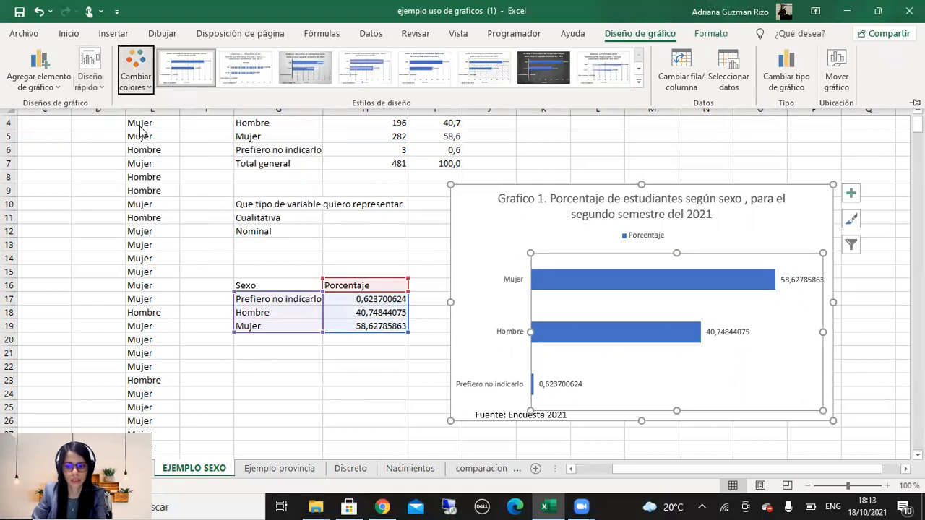
# Reduce the percentages in H17:H19 to one decimal place so the chart's data labels follow.
pyautogui.click(654, 253)
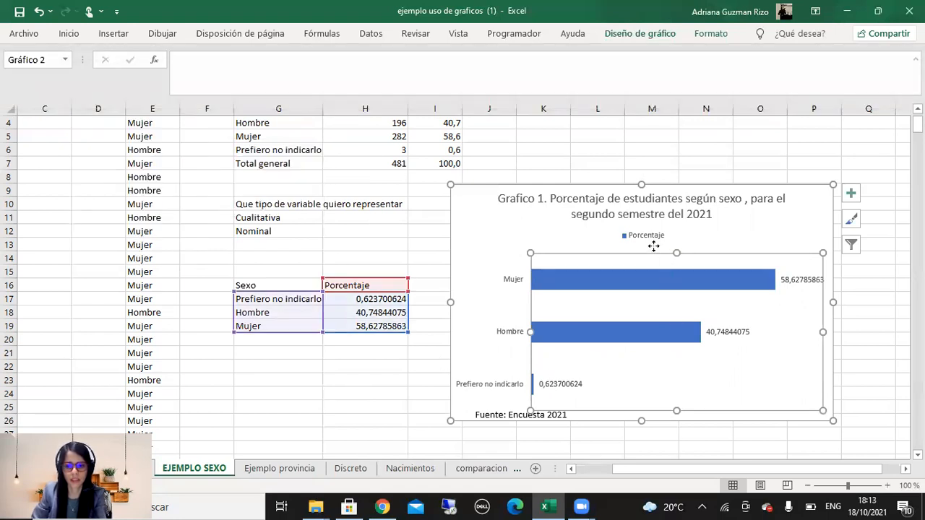
pyautogui.moveTo(392, 303); pyautogui.dragTo(399, 327)
pyautogui.click(76, 30)
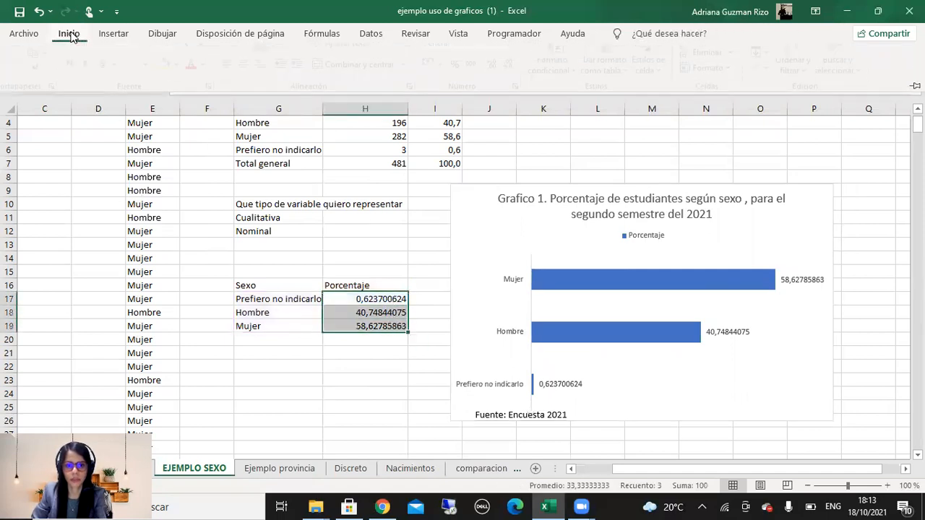
pyautogui.click(516, 82)
pyautogui.click(516, 82)
pyautogui.click(516, 81)
pyautogui.click(516, 82)
pyautogui.click(516, 81)
pyautogui.click(516, 82)
pyautogui.click(516, 82)
pyautogui.click(516, 82)
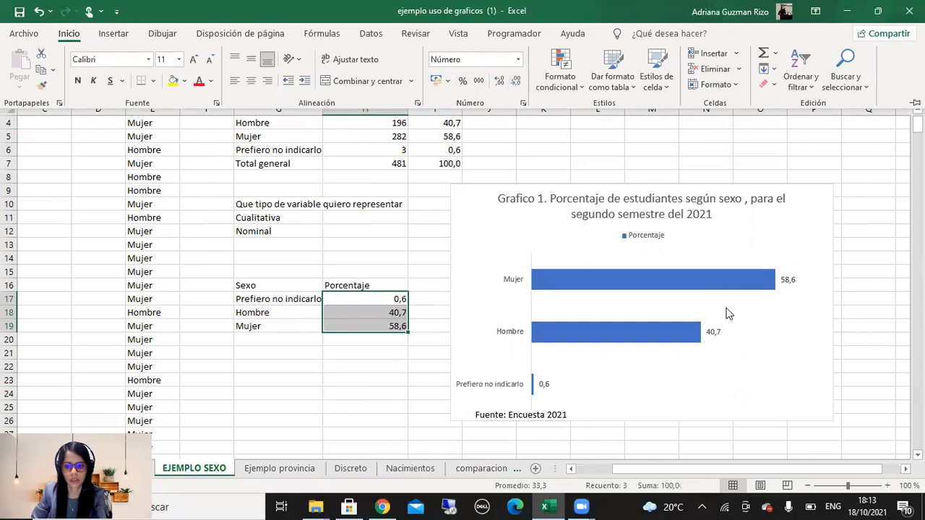
pyautogui.click(879, 249)
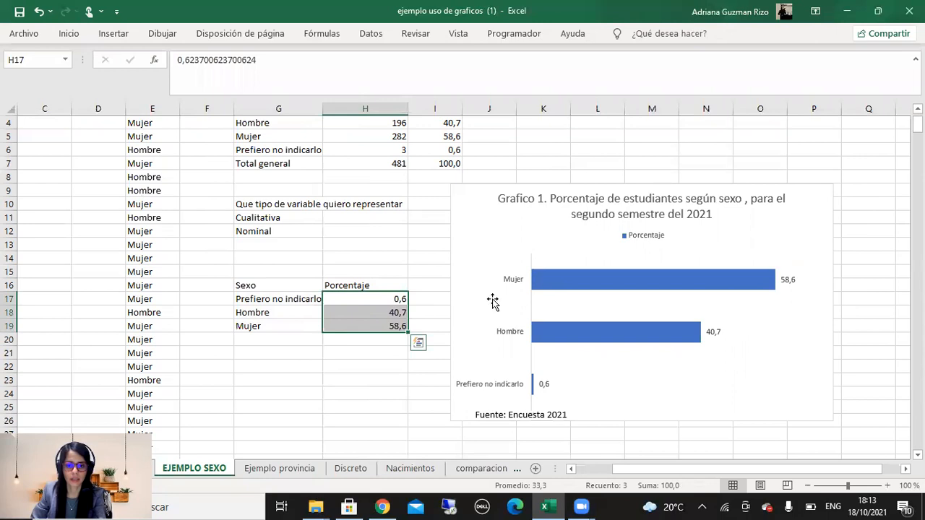
pyautogui.click(398, 231)
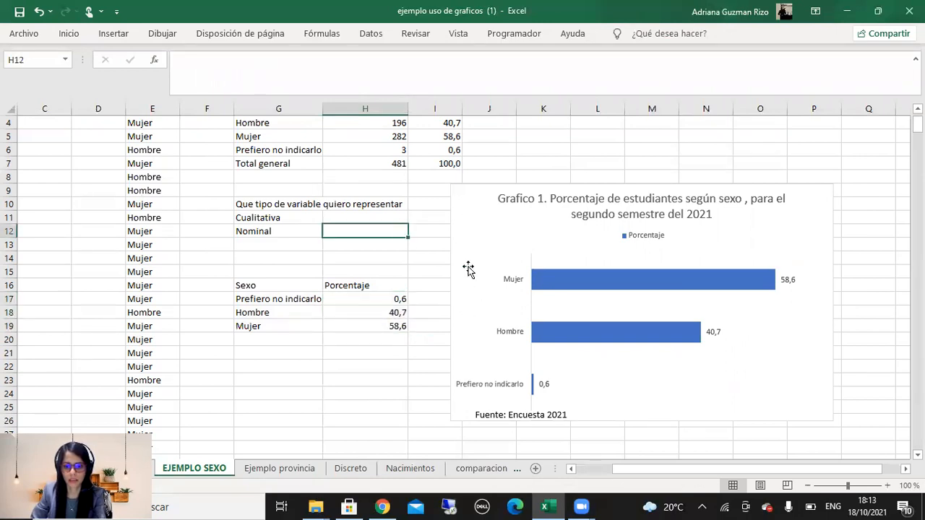
pyautogui.click(289, 353)
pyautogui.moveTo(276, 206); pyautogui.dragTo(273, 226)
pyautogui.click(275, 217)
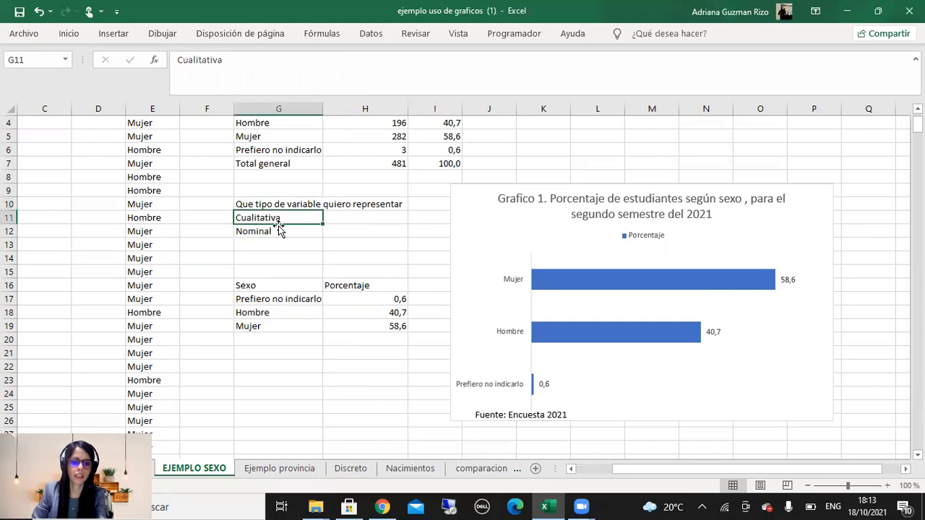
pyautogui.click(285, 243)
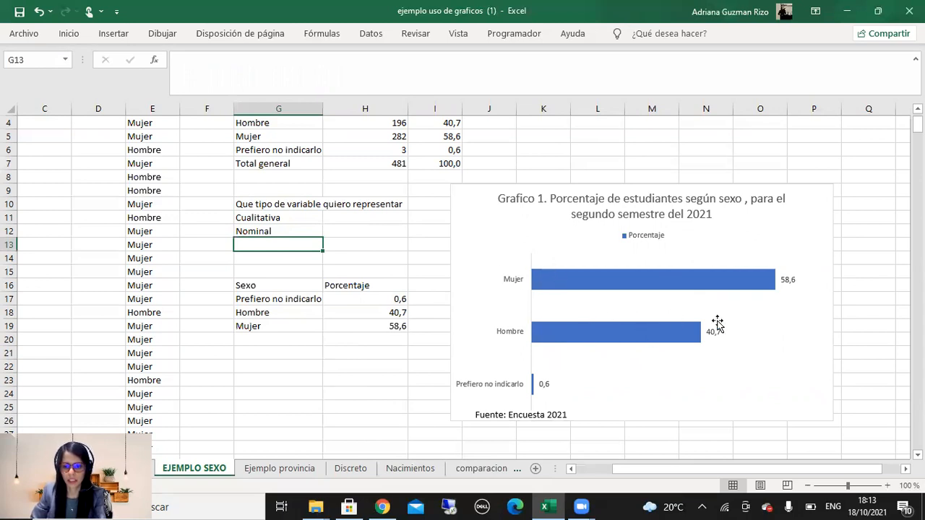
# Delete the chart's "Porcentaje" legend and move the plot area up toward the chart title.
pyautogui.click(750, 374)
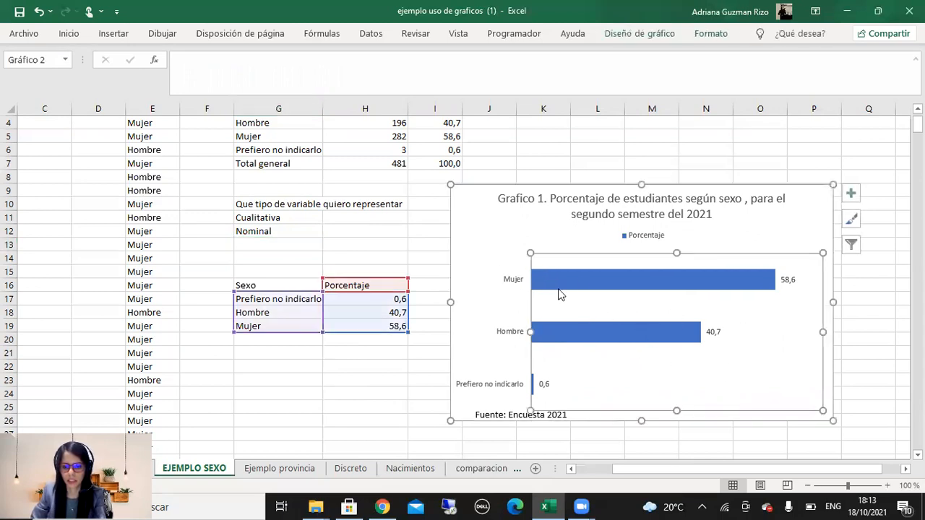
pyautogui.moveTo(614, 254); pyautogui.dragTo(617, 241)
pyautogui.click(642, 242)
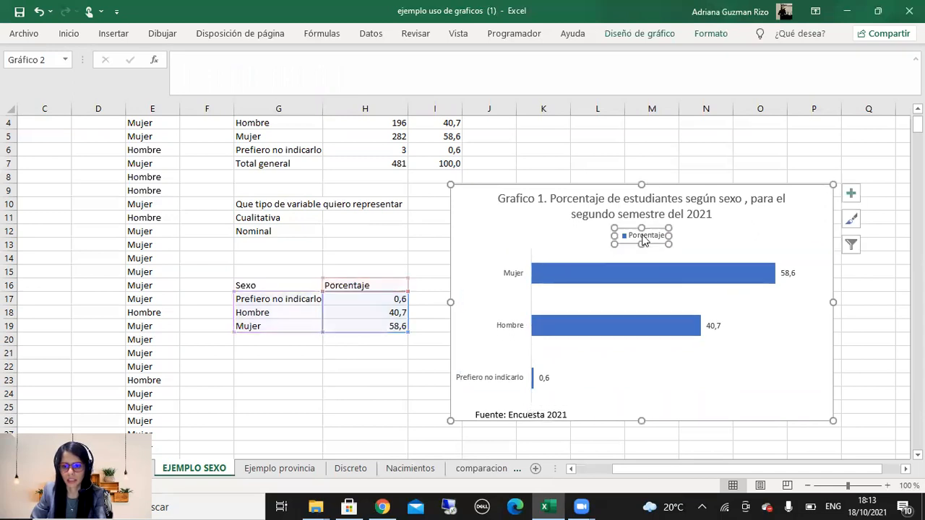
pyautogui.press('Delete')
pyautogui.click(648, 269)
pyautogui.click(631, 249)
pyautogui.moveTo(615, 252); pyautogui.dragTo(611, 241)
# Add axis titles to the bar chart, naming the horizontal axis "Porcentaje" and the vertical axis "Sexo".
pyautogui.click(850, 201)
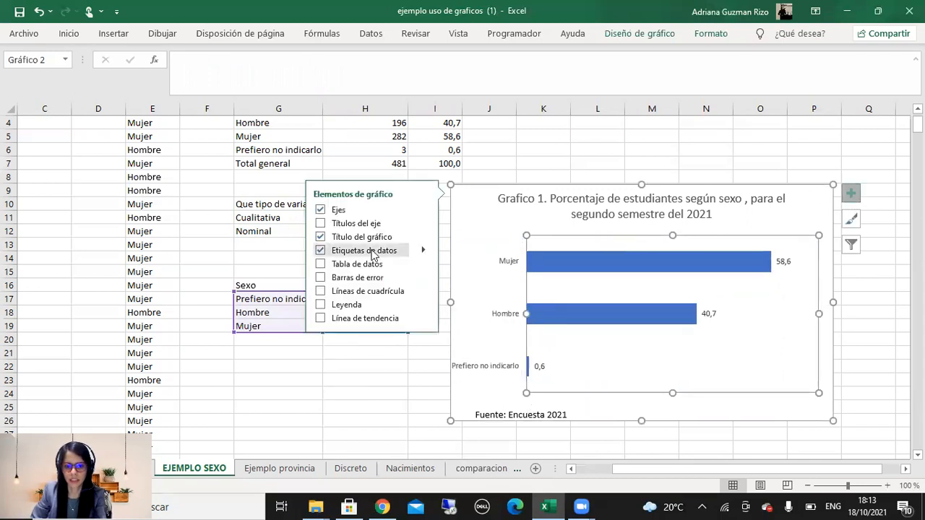
pyautogui.click(319, 224)
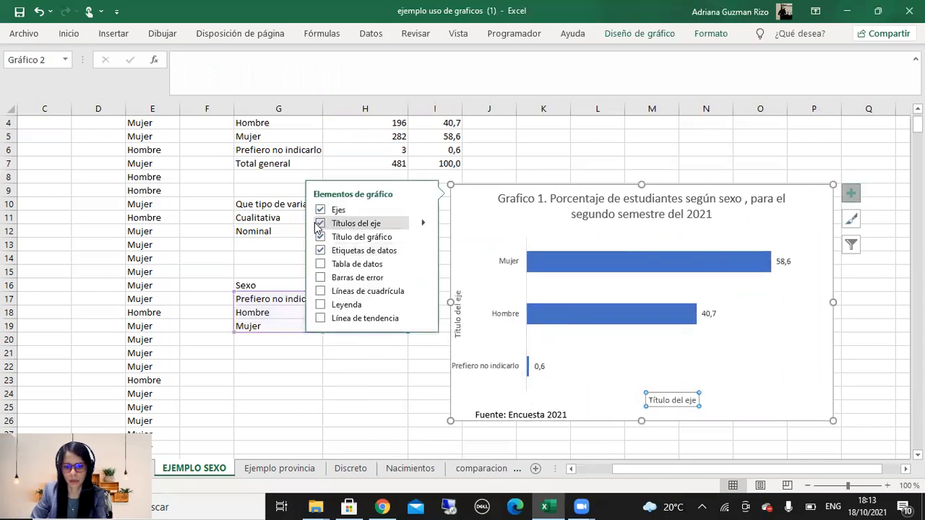
pyautogui.click(658, 400)
pyautogui.moveTo(647, 399); pyautogui.dragTo(694, 404)
pyautogui.write('Por')
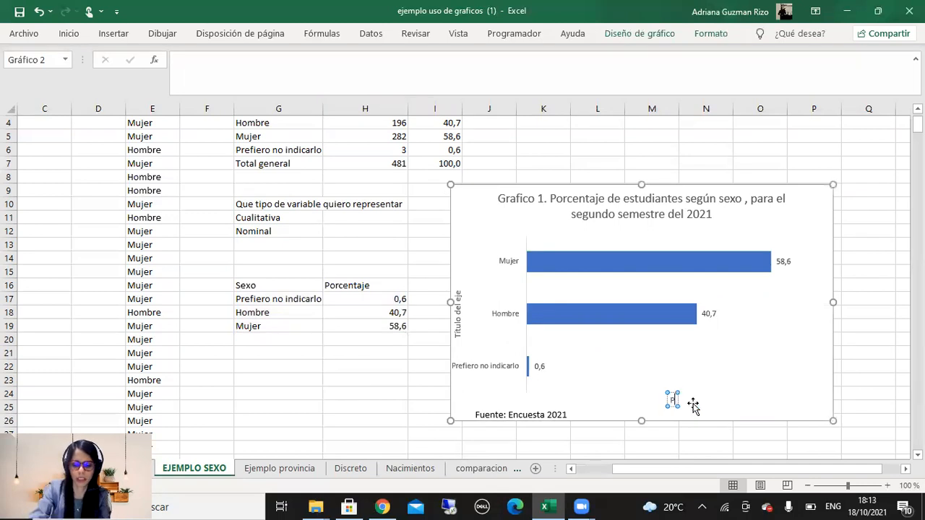
pyautogui.write('centaje')
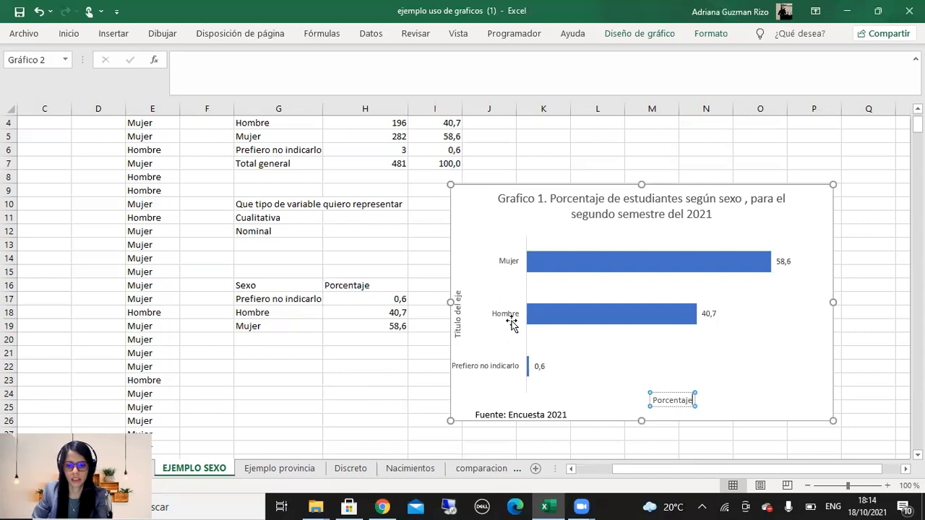
pyautogui.click(461, 301)
pyautogui.write('Sexo')
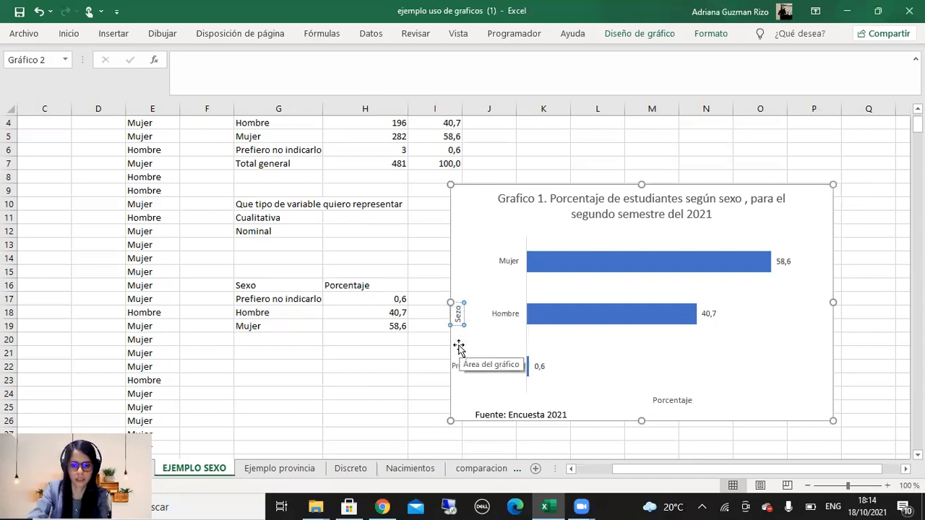
pyautogui.click(760, 375)
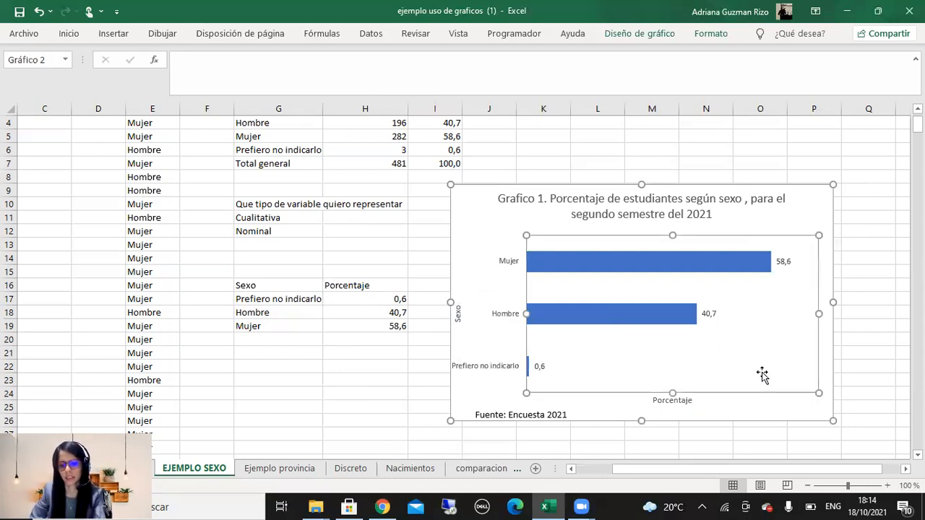
# Move the bar chart further right of the tables and higher up on the sheet.
pyautogui.click(814, 437)
pyautogui.moveTo(473, 206); pyautogui.dragTo(525, 187)
pyautogui.click(487, 256)
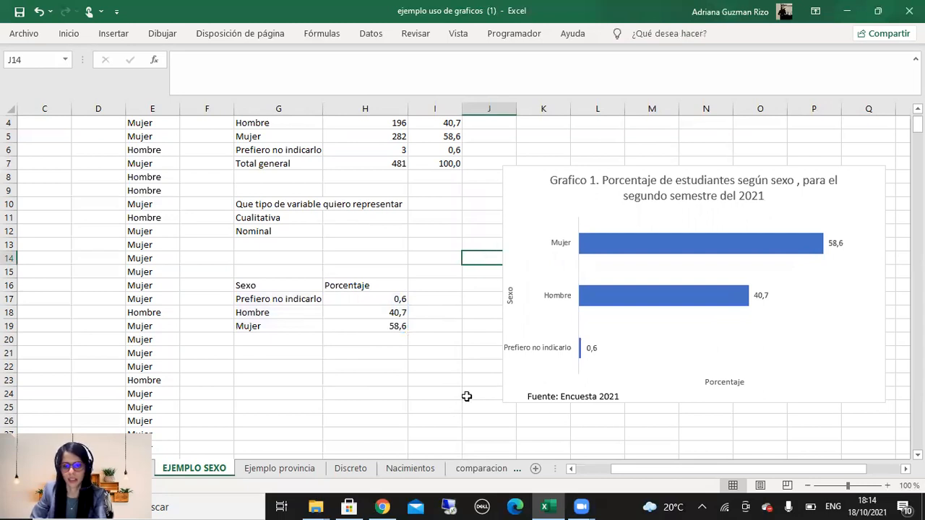
pyautogui.click(405, 404)
pyautogui.scroll(1, 357, 347)
pyautogui.click(151, 109)
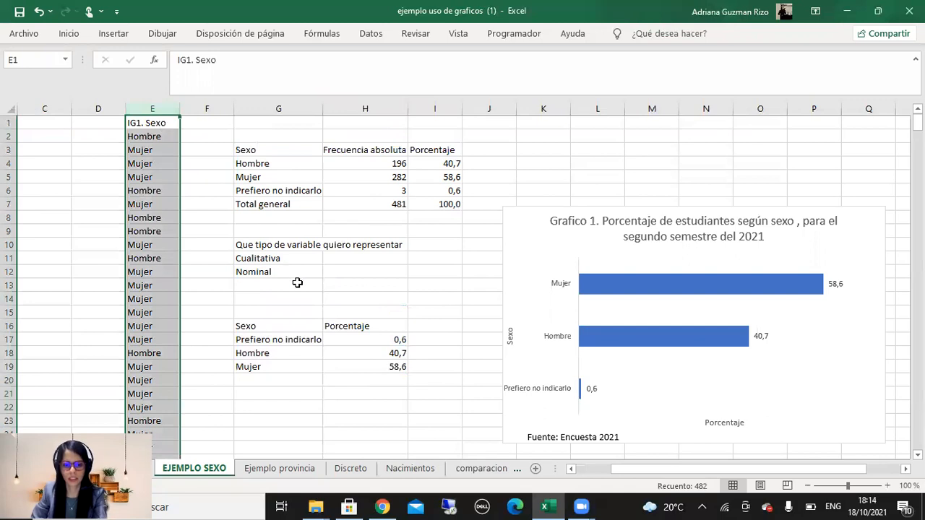
pyautogui.click(320, 315)
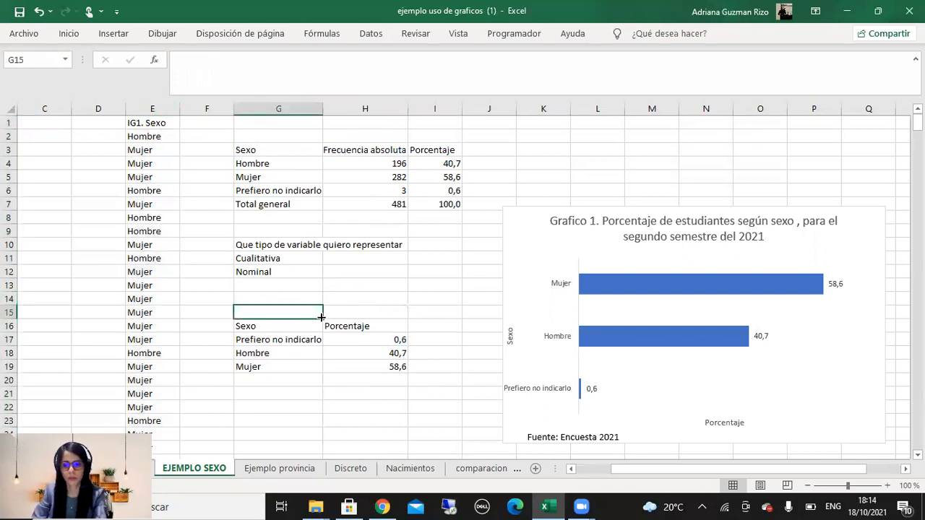
pyautogui.moveTo(525, 235); pyautogui.dragTo(523, 179)
# Open the Ejemplo provincia sheet and autofit the width of the Provincias column.
pyautogui.click(279, 468)
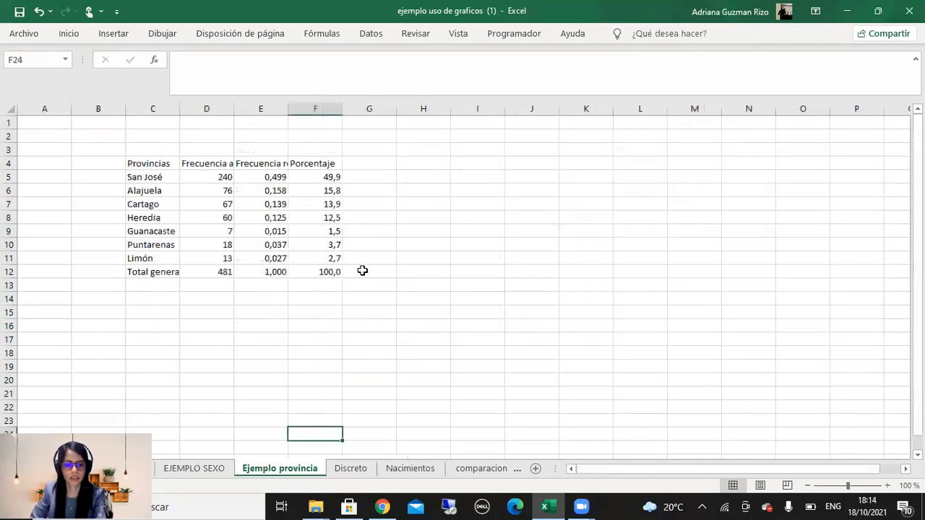
pyautogui.moveTo(158, 158); pyautogui.dragTo(331, 273)
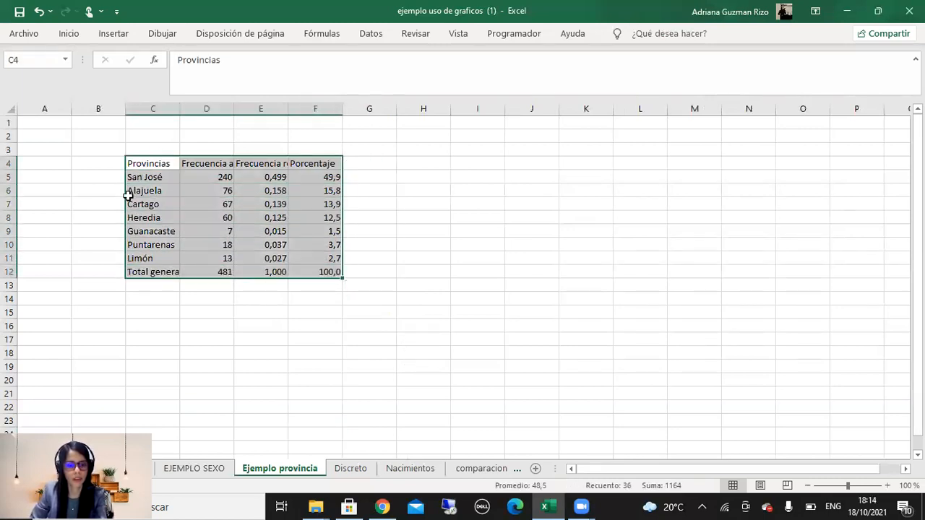
pyautogui.doubleClick(180, 107)
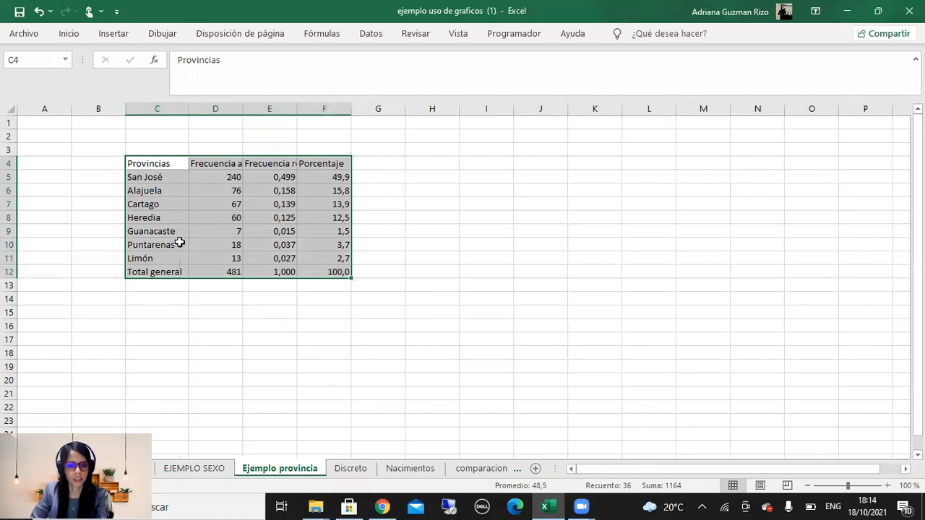
pyautogui.click(180, 243)
pyautogui.click(164, 311)
# Classify the Provincias variable below its table by entering "Cualitativa", "Nominal" and "Politomica" in C14:C16.
pyautogui.moveTo(142, 163); pyautogui.dragTo(161, 285)
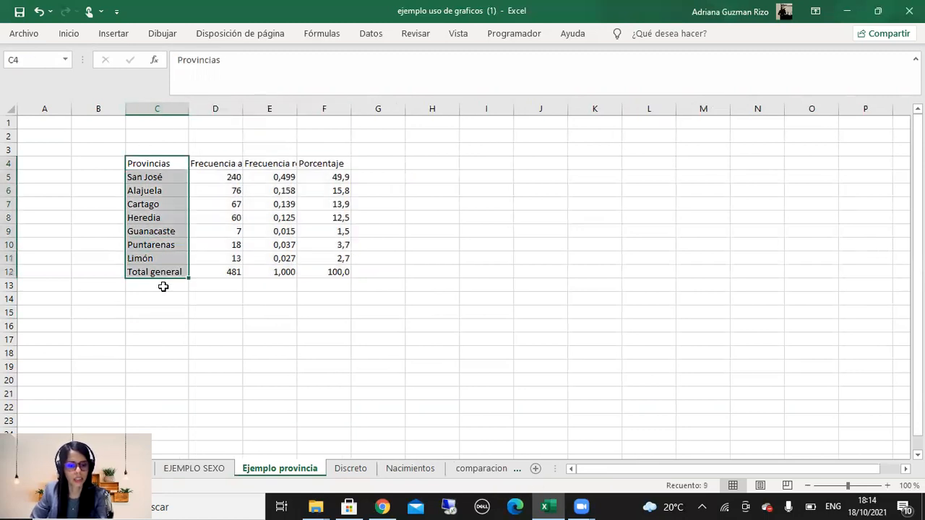
pyautogui.click(190, 297)
pyautogui.write('Cual')
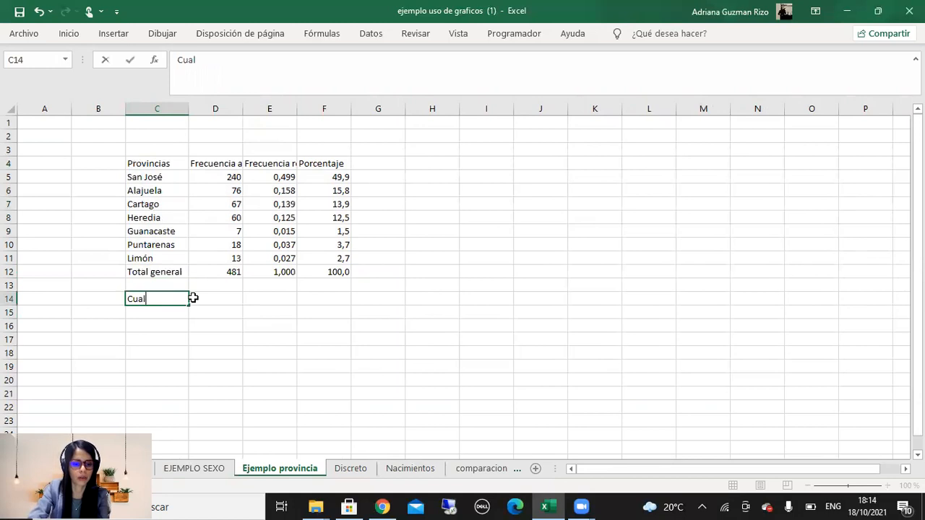
pyautogui.write('itativa')
pyautogui.press('Return')
pyautogui.write('Nominal')
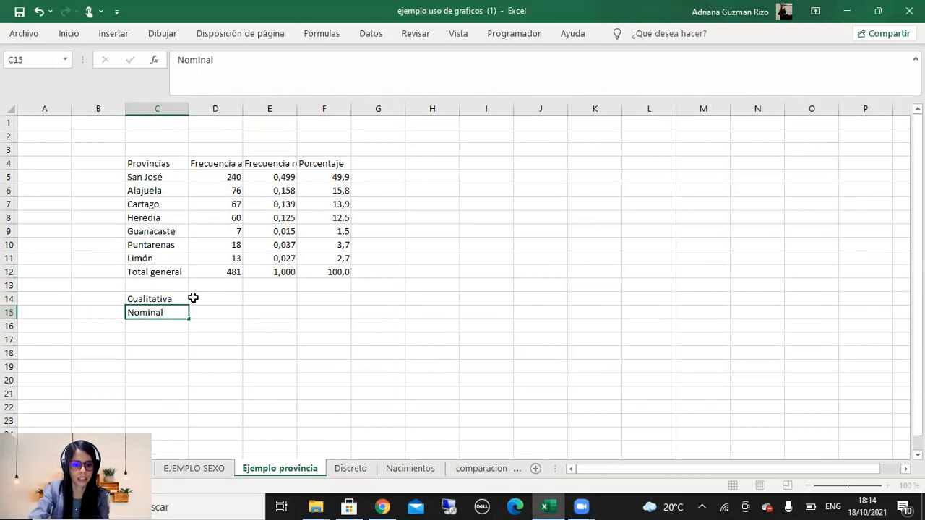
pyautogui.press('Return')
pyautogui.write('Poli')
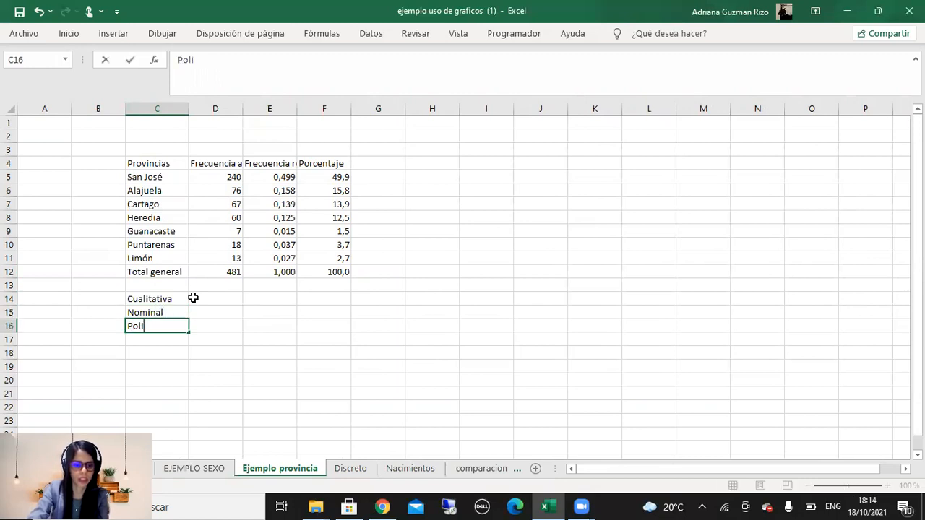
pyautogui.write('tomica')
pyautogui.press('Return')
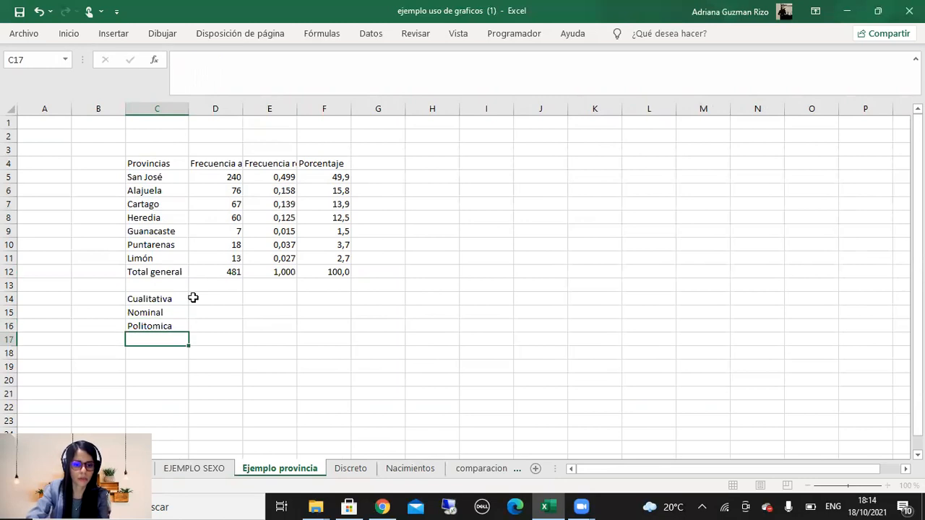
# Examine the province categories listed in the Provincias column of the table.
pyautogui.moveTo(130, 177); pyautogui.dragTo(162, 260)
pyautogui.click(168, 296)
pyautogui.moveTo(163, 181); pyautogui.dragTo(164, 262)
pyautogui.click(163, 283)
pyautogui.click(162, 258)
pyautogui.click(158, 181)
pyautogui.click(177, 329)
pyautogui.press('Right')
pyautogui.press('Right')
pyautogui.moveTo(149, 173); pyautogui.dragTo(177, 273)
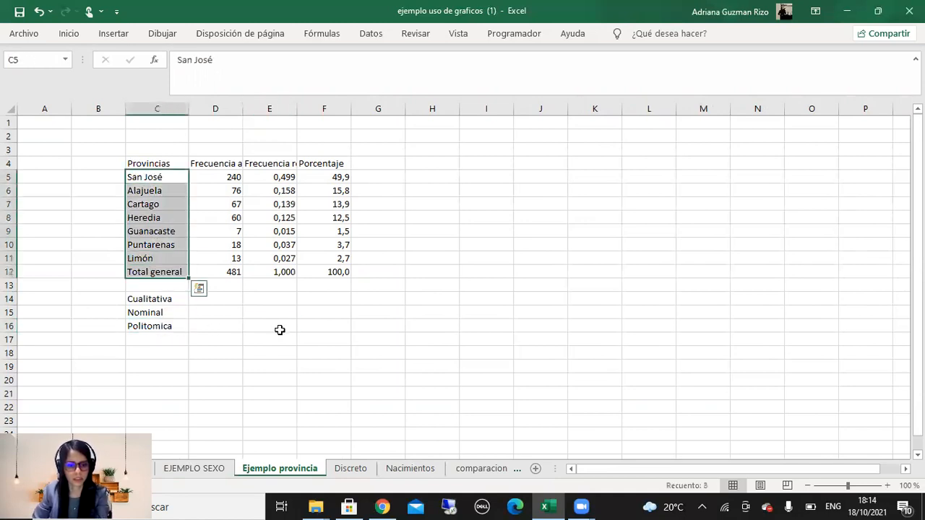
pyautogui.click(279, 331)
pyautogui.click(196, 337)
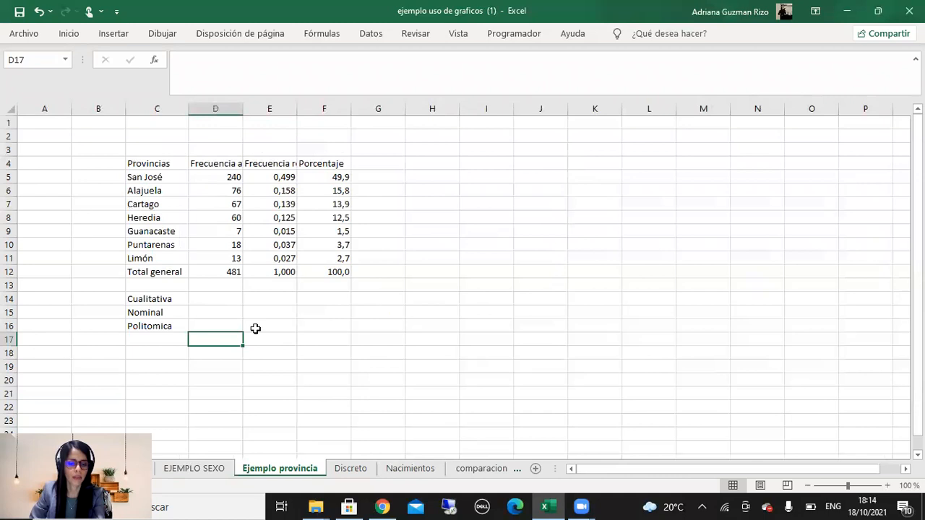
# Try a recommended clustered column chart of Provincias and Porcentaje with the Total general row included, and delete that chart.
pyautogui.moveTo(159, 167); pyautogui.dragTo(154, 268)
pyautogui.keyDown('ctrl'); pyautogui.moveTo(343, 163); pyautogui.dragTo(338, 278); pyautogui.keyUp('ctrl')
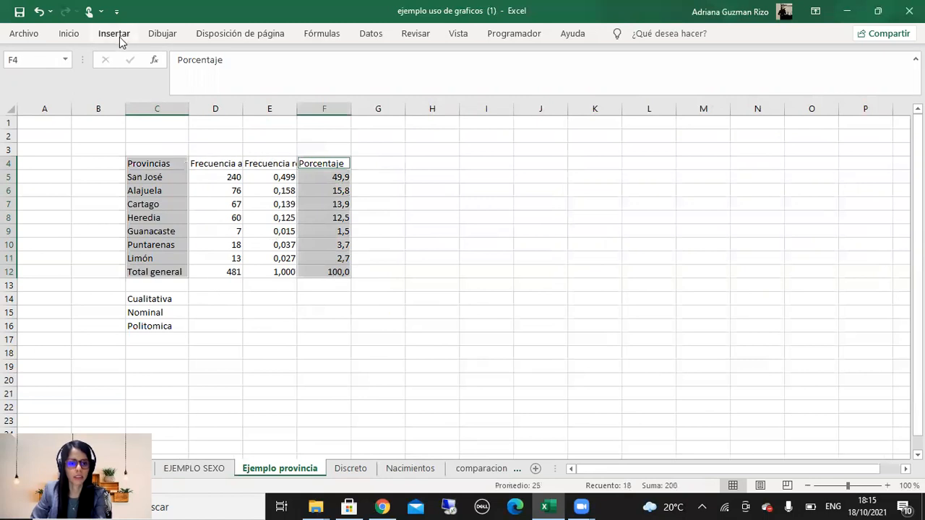
pyautogui.click(119, 36)
pyautogui.click(300, 74)
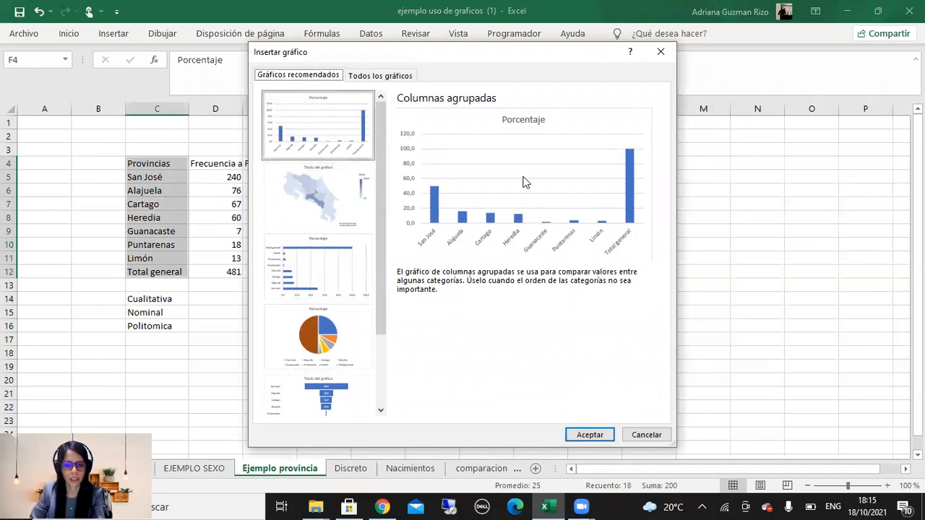
pyautogui.click(591, 439)
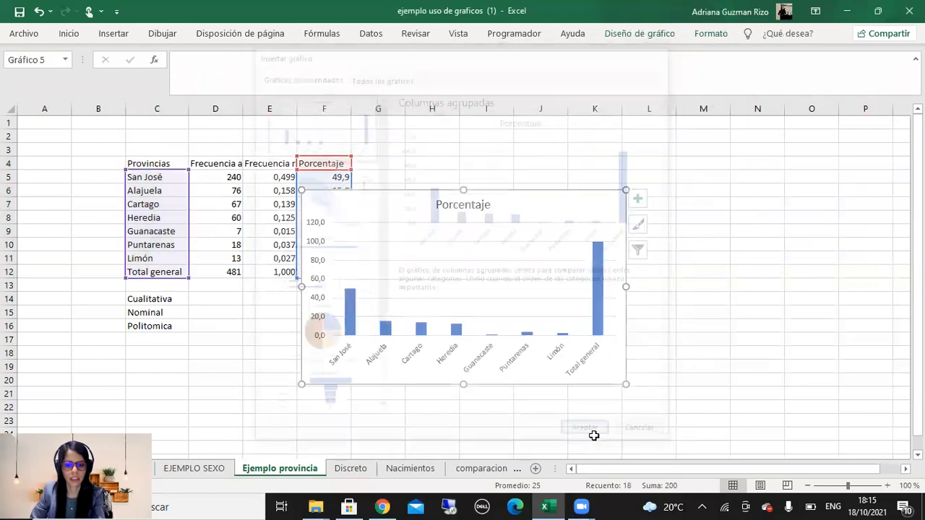
pyautogui.moveTo(398, 195); pyautogui.dragTo(514, 168)
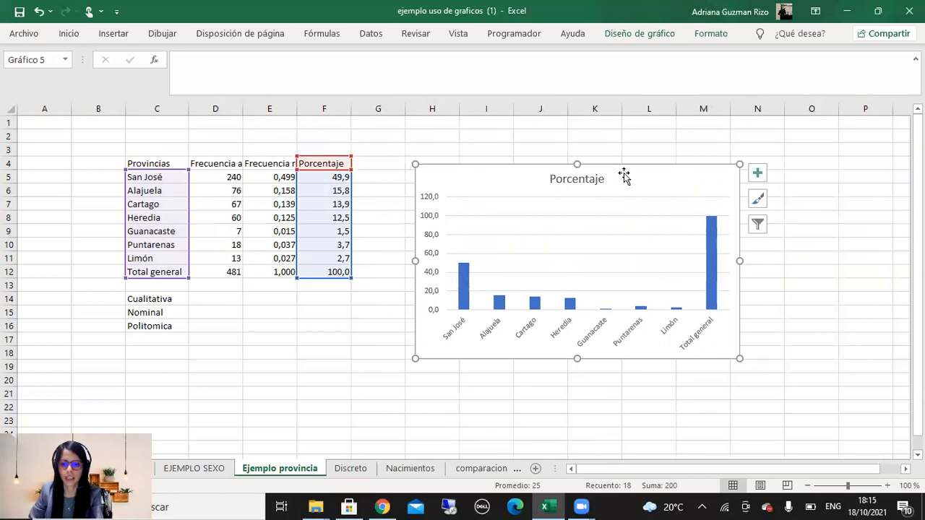
pyautogui.press('Delete')
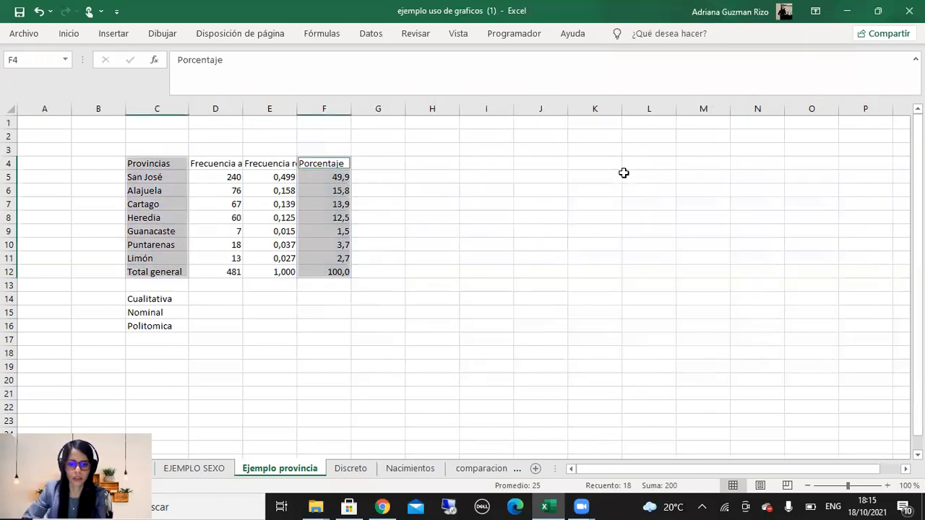
pyautogui.click(619, 176)
# Try a recommended clustered bar chart of Provincias and Porcentaje without the Total general row, and delete that chart.
pyautogui.moveTo(177, 163); pyautogui.dragTo(162, 260)
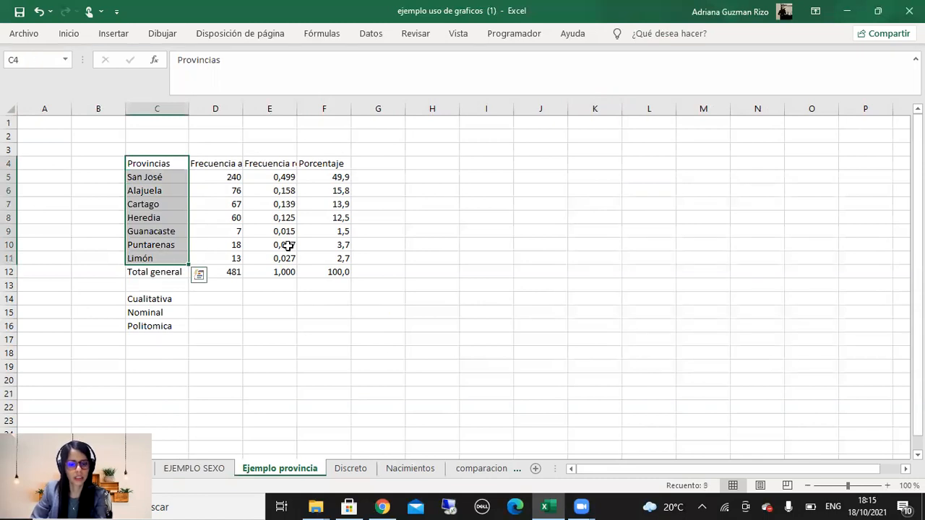
pyautogui.keyDown('ctrl'); pyautogui.moveTo(327, 163); pyautogui.dragTo(326, 253); pyautogui.keyUp('ctrl')
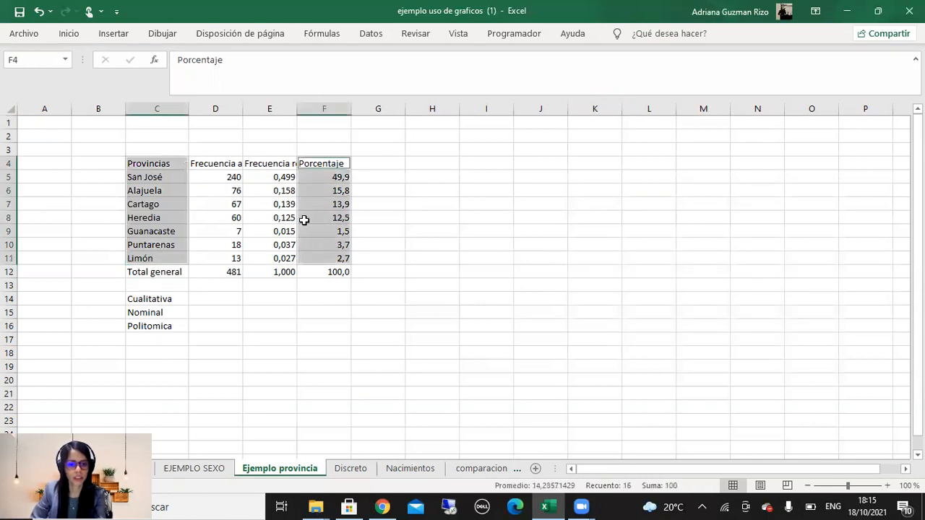
pyautogui.click(113, 36)
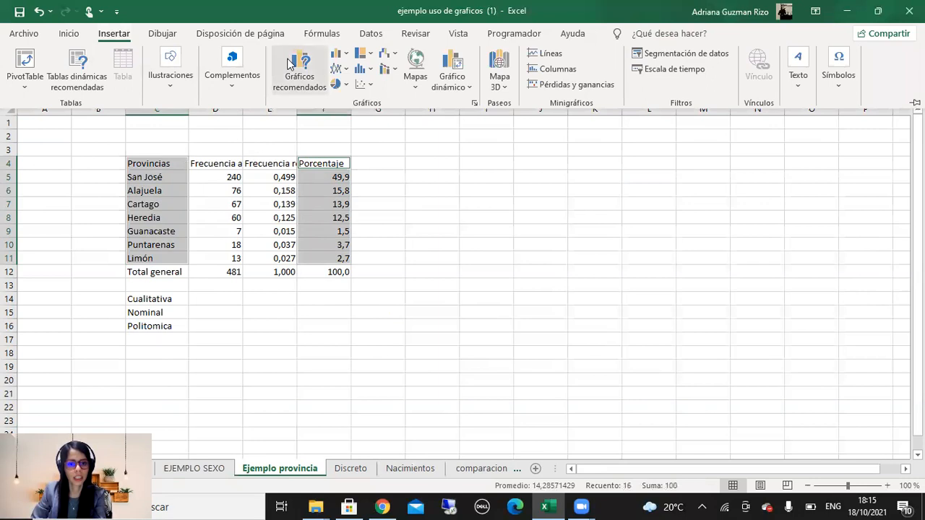
pyautogui.click(294, 65)
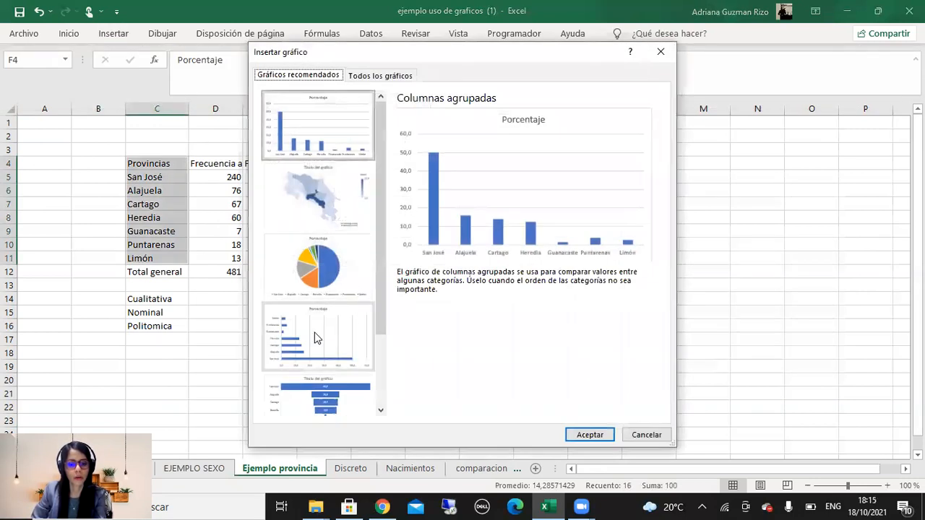
pyautogui.click(314, 334)
pyautogui.click(590, 435)
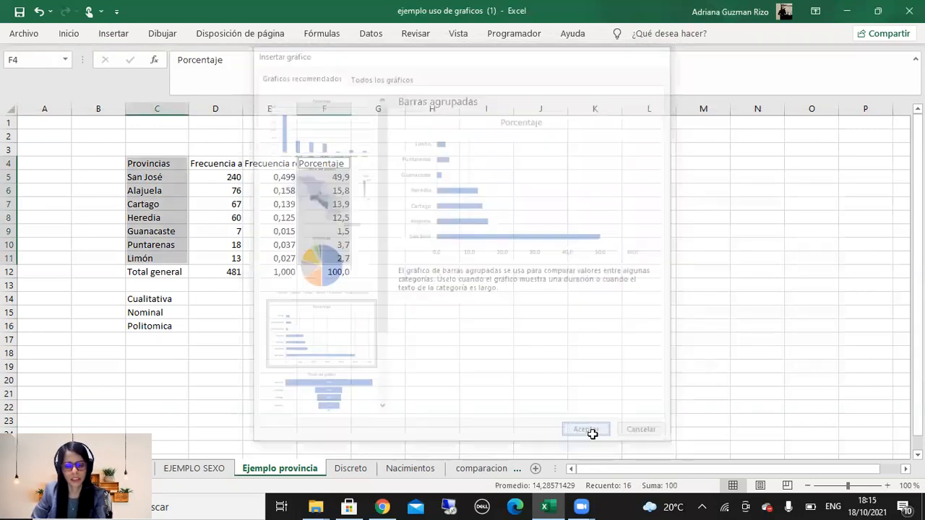
pyautogui.moveTo(325, 198); pyautogui.dragTo(443, 154)
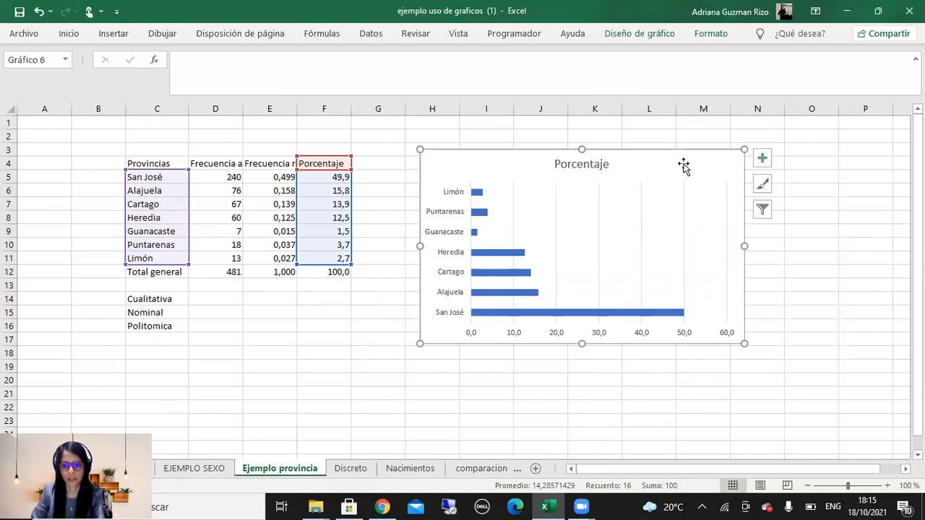
pyautogui.press('Delete')
pyautogui.click(344, 208)
# Copy the Provincias header and its seven provinces, without Total general, to a new table starting at I4.
pyautogui.moveTo(177, 165); pyautogui.dragTo(159, 257)
pyautogui.hotkey('ctrl', 'c')
pyautogui.rightClick(166, 258)
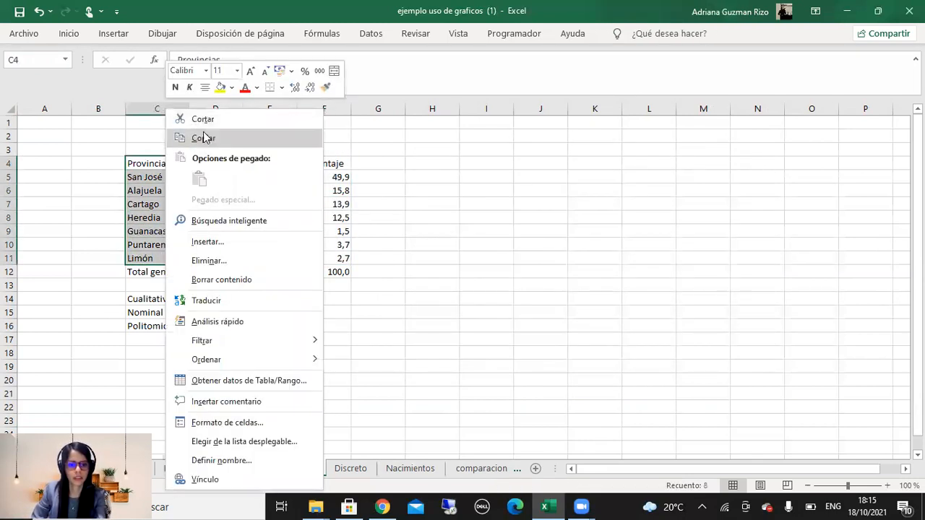
pyautogui.click(205, 138)
pyautogui.click(483, 162)
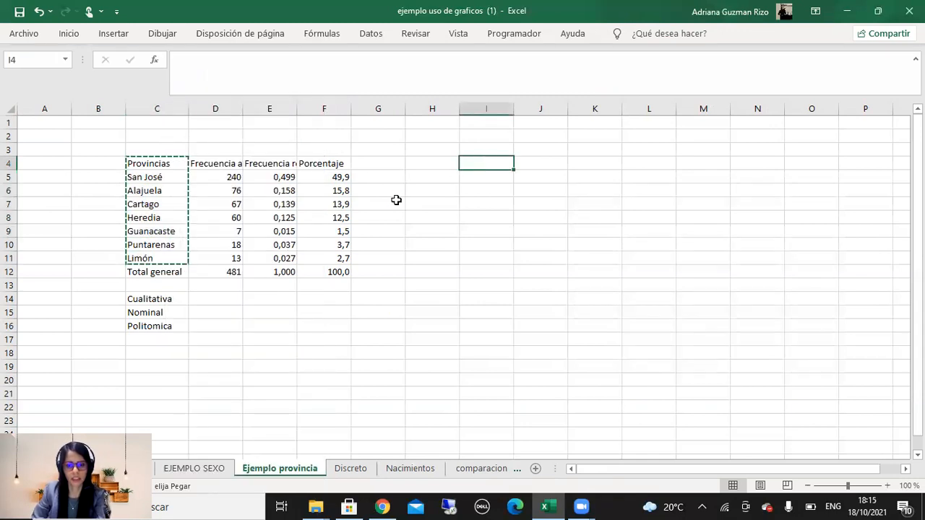
pyautogui.hotkey('ctrl', 'v')
# Copy the Porcentaje header and the seven province percentages, without the total, to J4 beside the copied provinces.
pyautogui.moveTo(322, 165); pyautogui.dragTo(334, 257)
pyautogui.rightClick(334, 258)
pyautogui.click(361, 135)
pyautogui.click(539, 166)
pyautogui.hotkey('ctrl', 'v')
pyautogui.click(554, 231)
# Sort the copied table I4:J11 by Porcentaje in the order "De menor a mayor" with a custom sort.
pyautogui.moveTo(488, 164); pyautogui.dragTo(547, 258)
pyautogui.moveTo(481, 163); pyautogui.dragTo(548, 258)
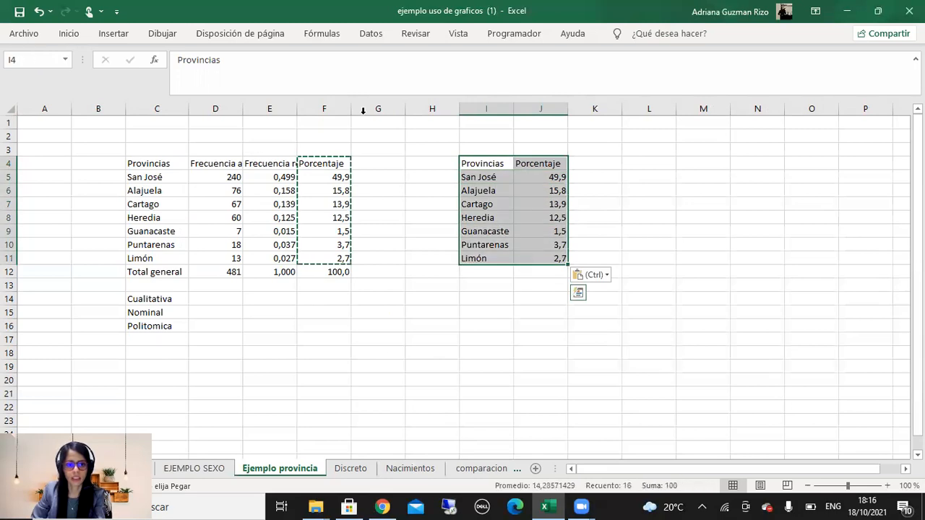
pyautogui.click(110, 34)
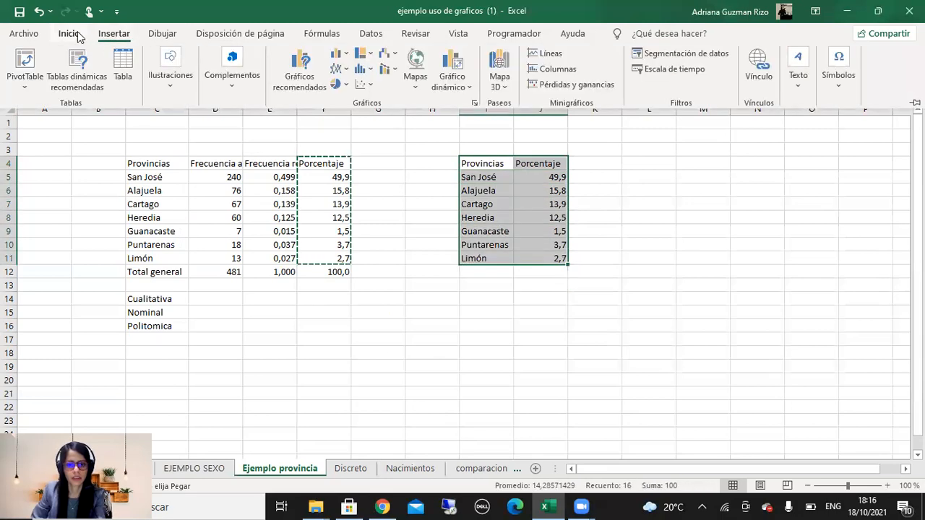
pyautogui.click(68, 34)
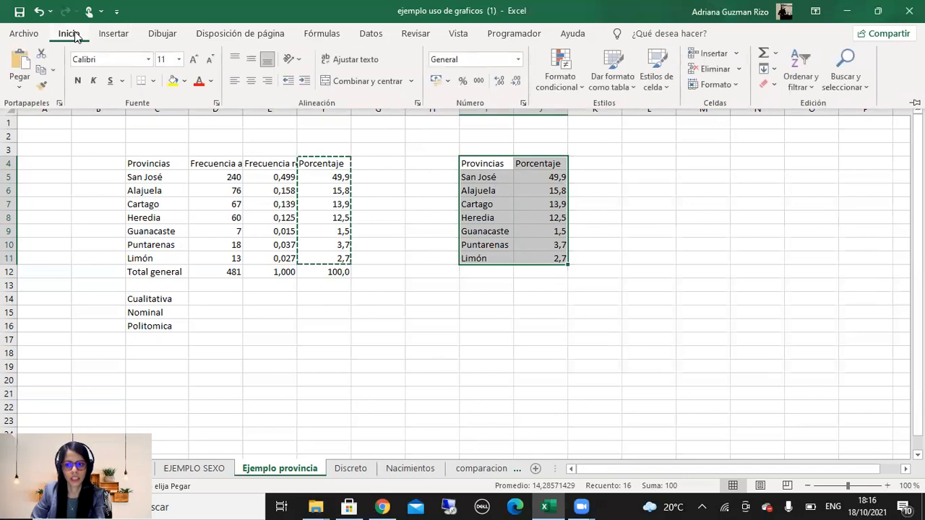
pyautogui.click(800, 71)
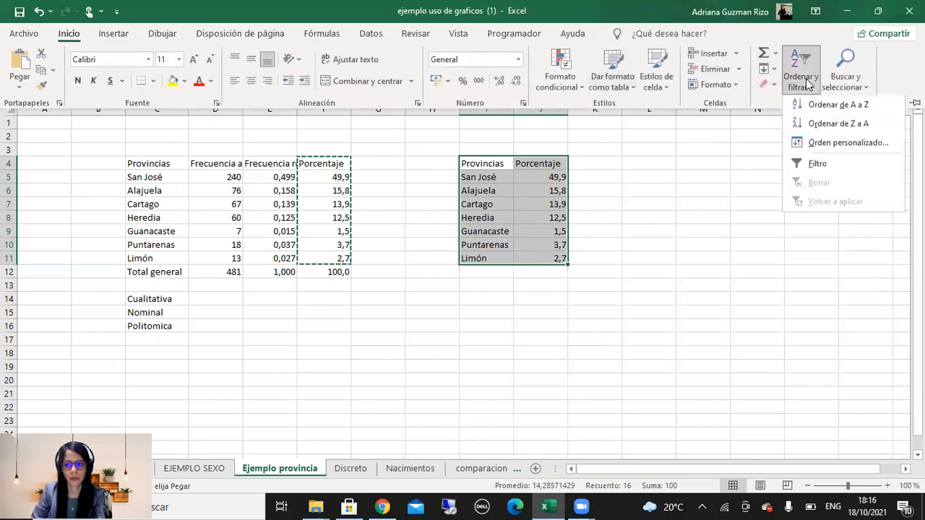
pyautogui.click(847, 144)
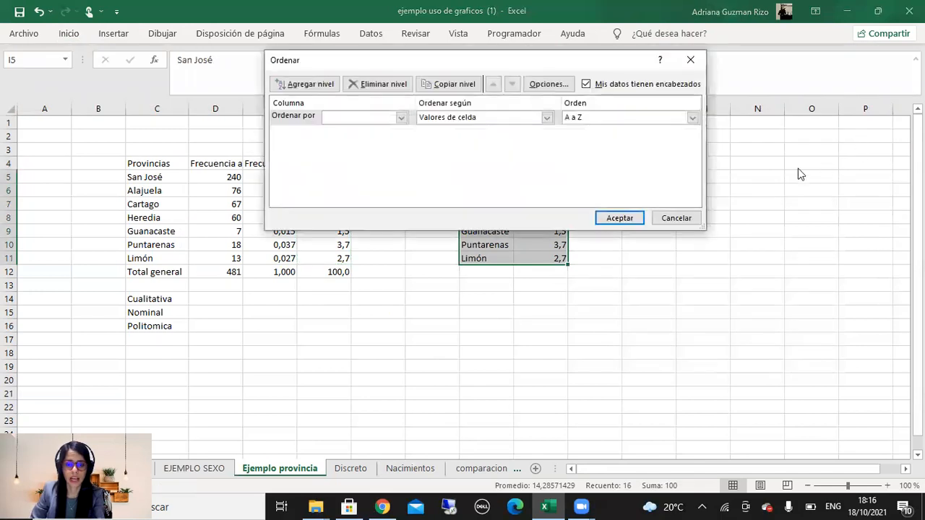
pyautogui.click(402, 118)
pyautogui.click(402, 118)
pyautogui.click(402, 118)
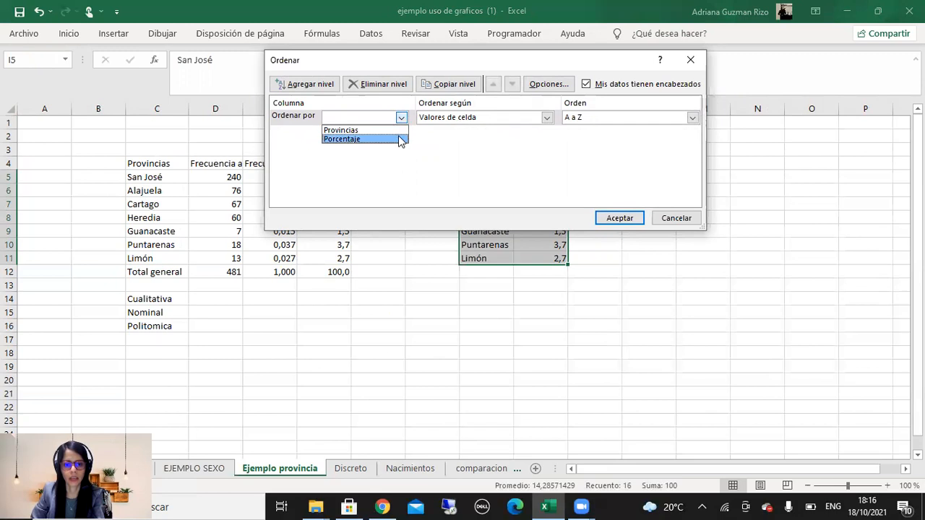
pyautogui.click(397, 139)
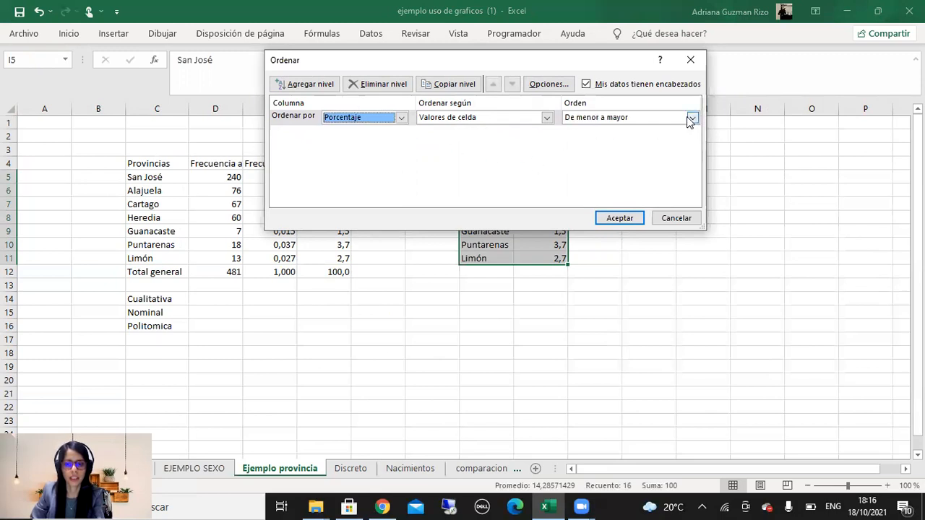
pyautogui.click(636, 218)
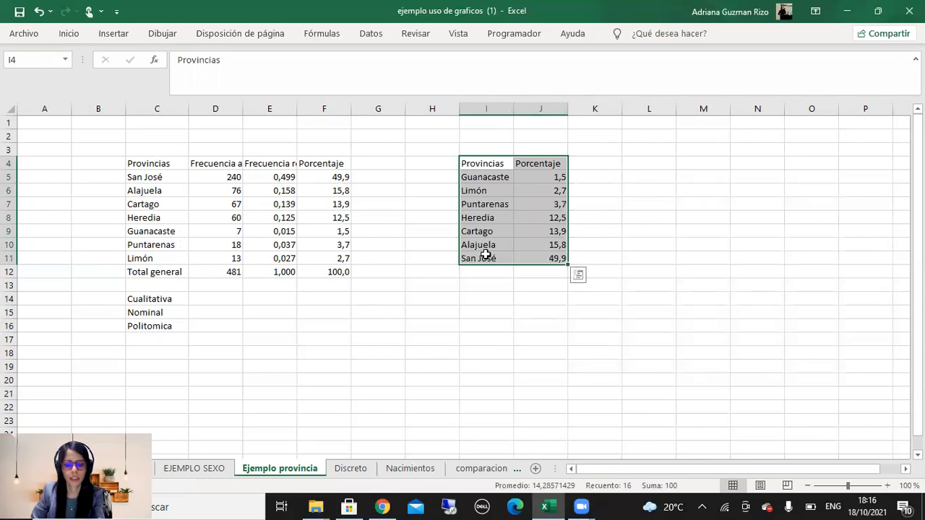
# Insert the recommended clustered bar chart from the sorted table I4:J11 and place it just below that table.
pyautogui.moveTo(495, 163); pyautogui.dragTo(557, 253)
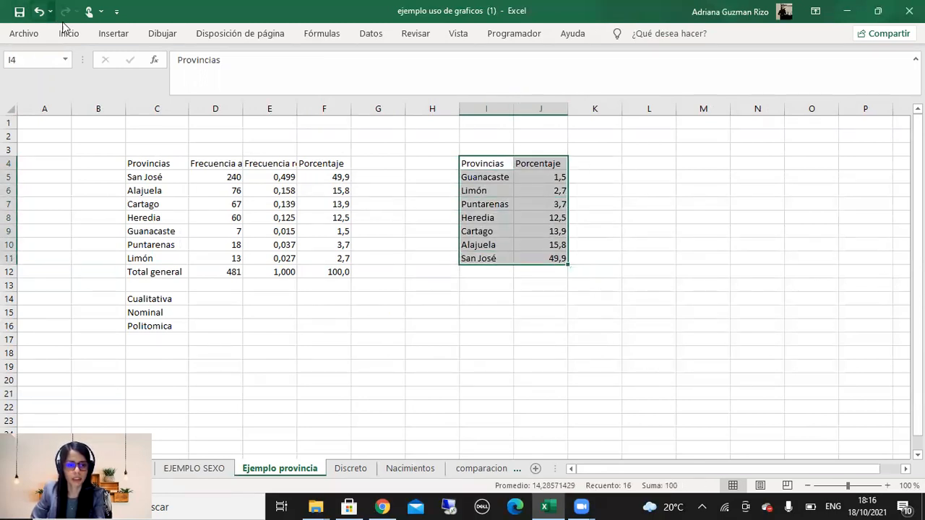
pyautogui.click(113, 34)
pyautogui.click(300, 69)
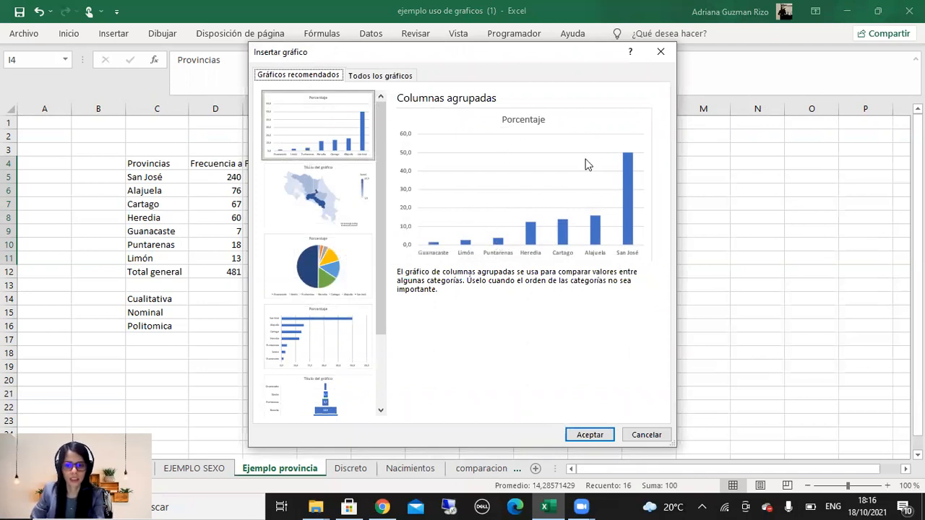
pyautogui.click(334, 345)
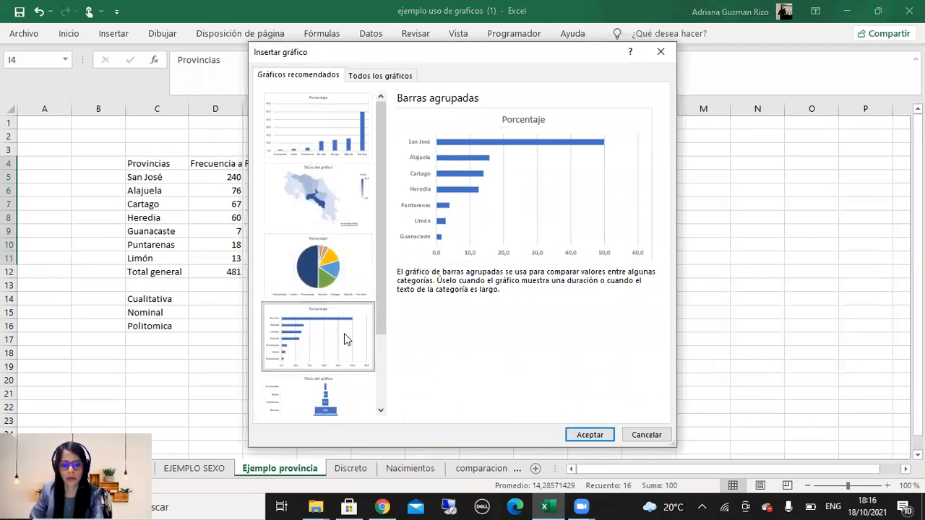
pyautogui.click(591, 435)
pyautogui.moveTo(366, 195); pyautogui.dragTo(441, 288)
pyautogui.scroll(-1, 626, 235)
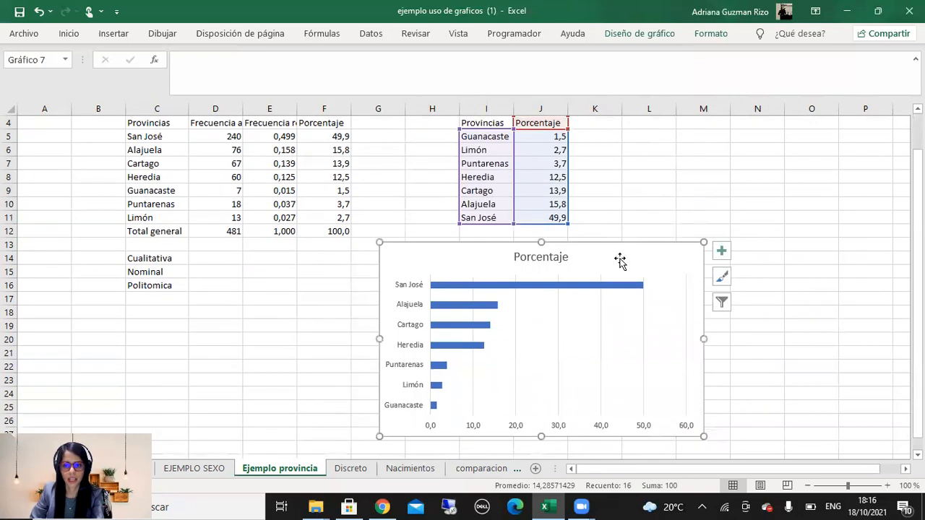
# Change the chart title to "Porcentaje de estudiantes según provincia, segundo semestre 2021", switching the input language to Spanish for the accent.
pyautogui.click(546, 256)
pyautogui.doubleClick(546, 257)
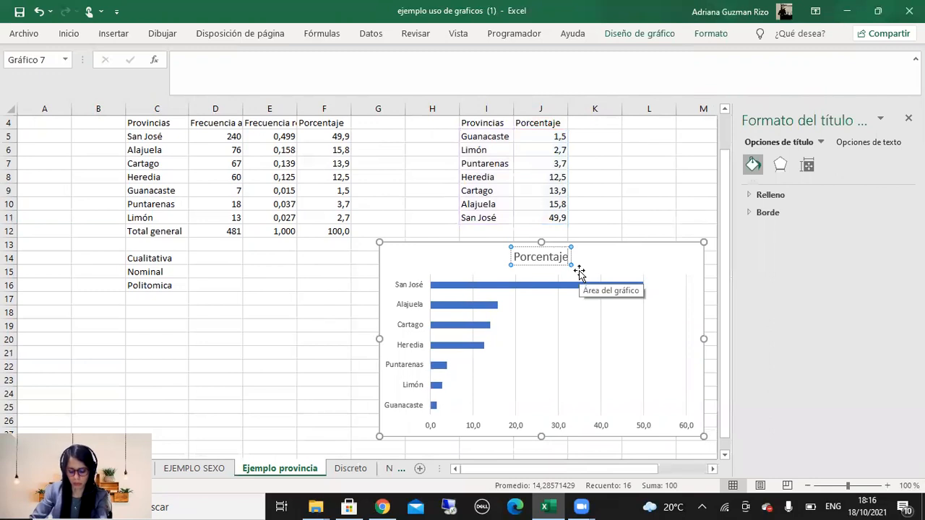
pyautogui.write('de')
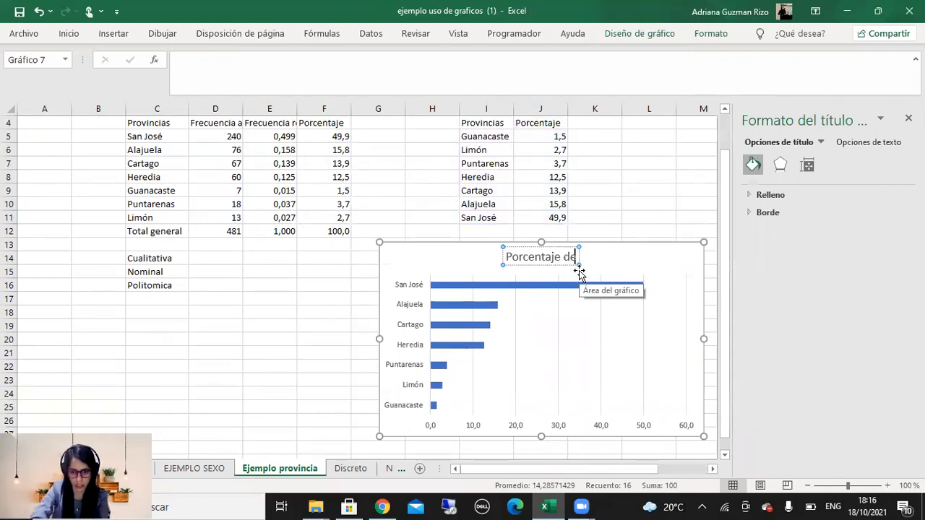
pyautogui.write(' estudiantes')
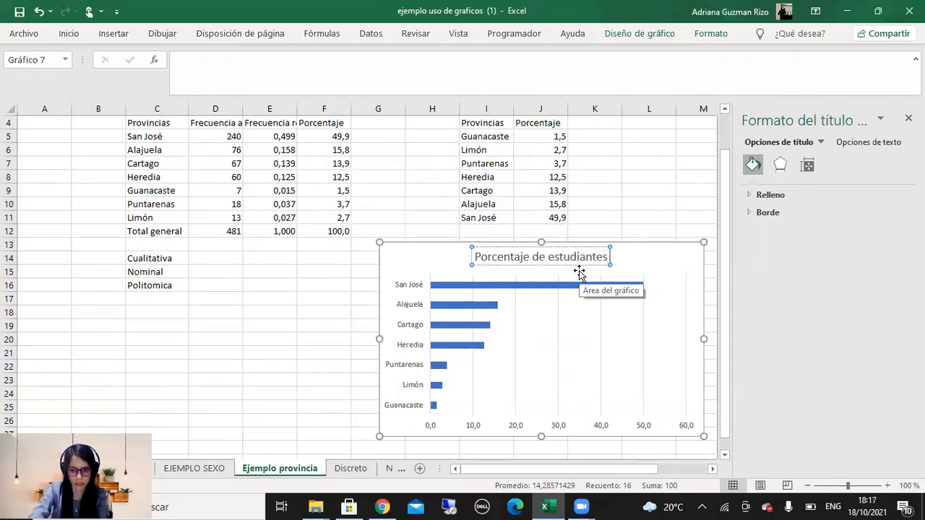
pyautogui.write(' seg')
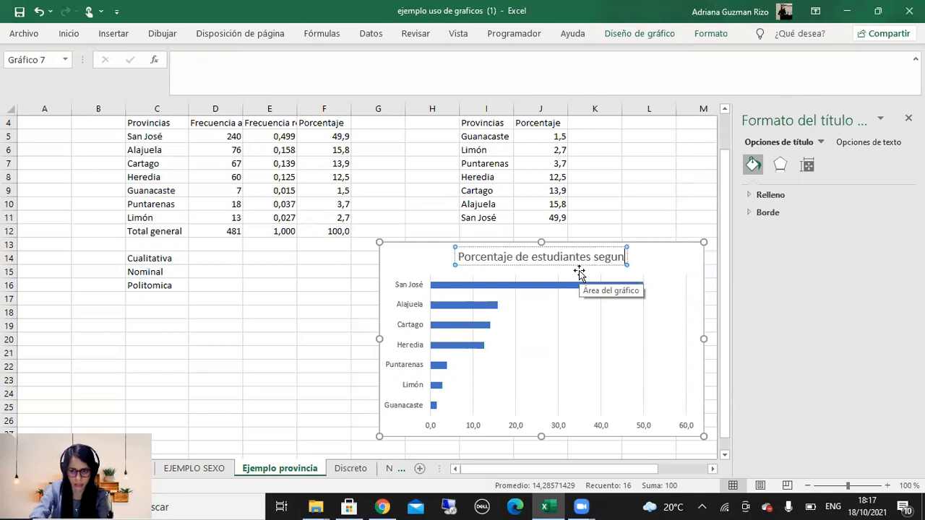
pyautogui.click(833, 507)
pyautogui.click(800, 311)
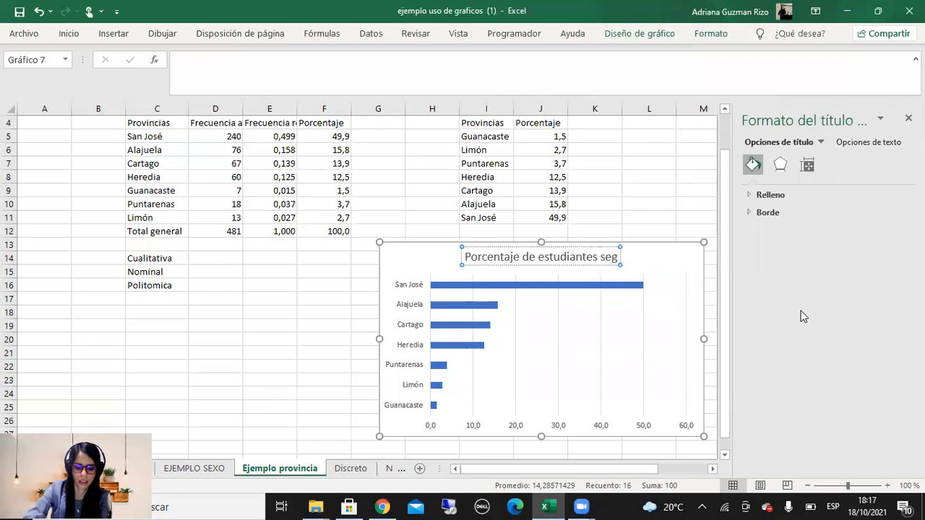
pyautogui.write('ún provi')
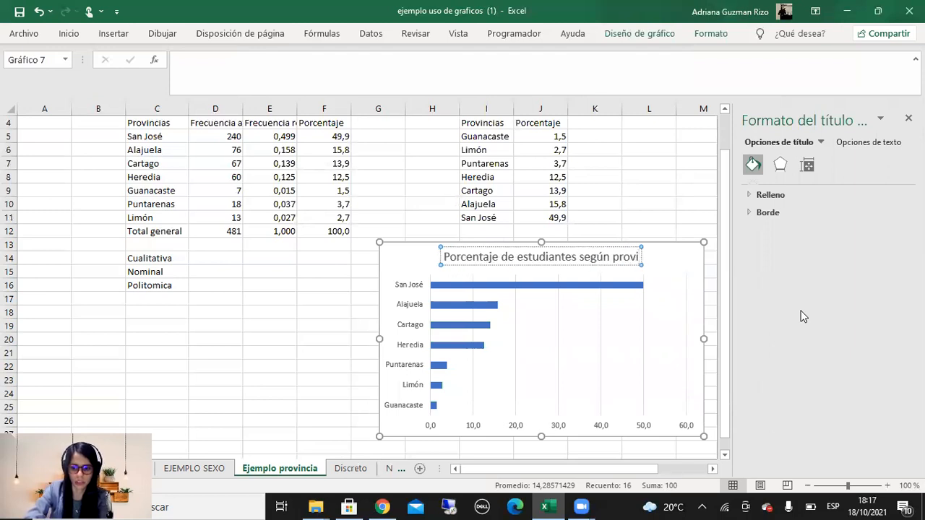
pyautogui.write('ncia')
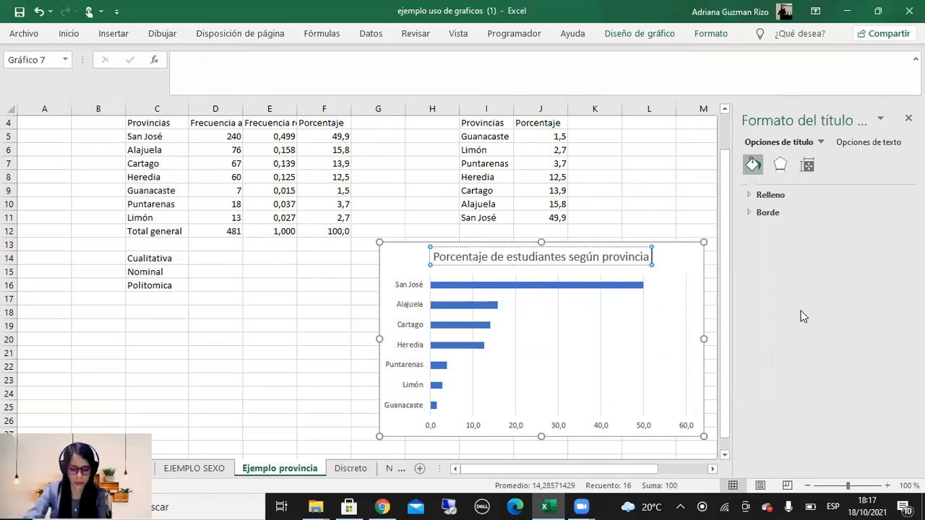
pyautogui.write(',')
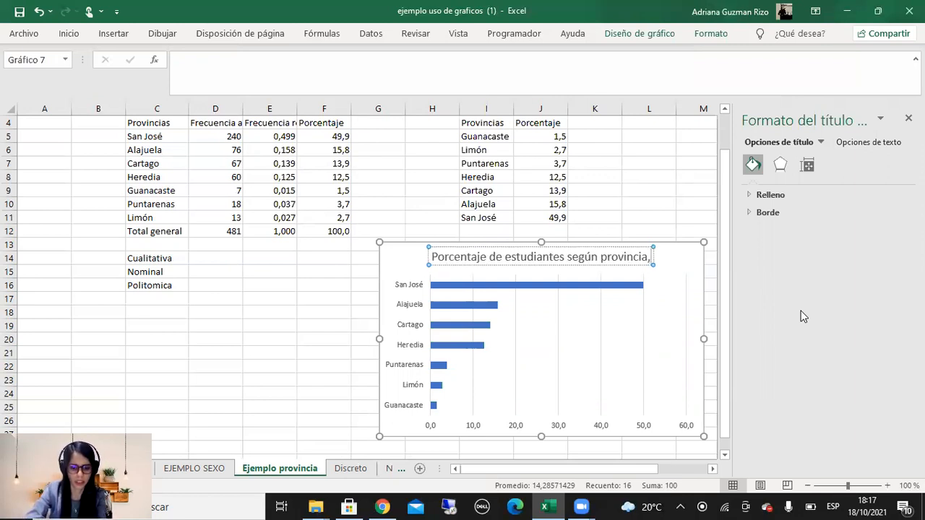
pyautogui.write(' 2021')
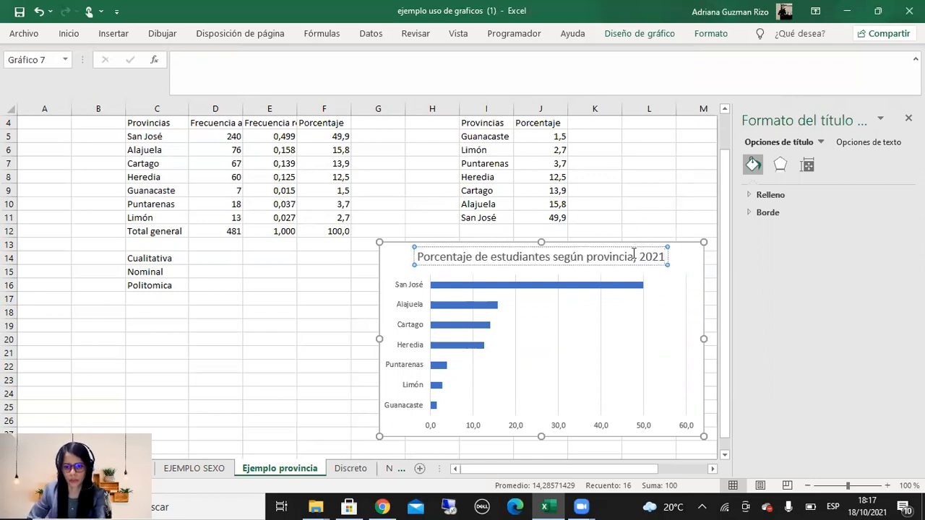
pyautogui.write('segundo seme')
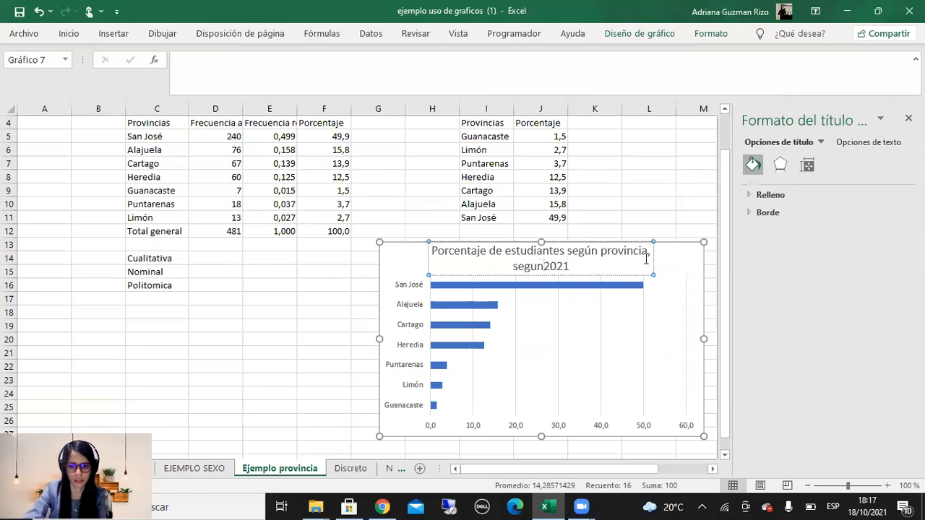
pyautogui.write('stre')
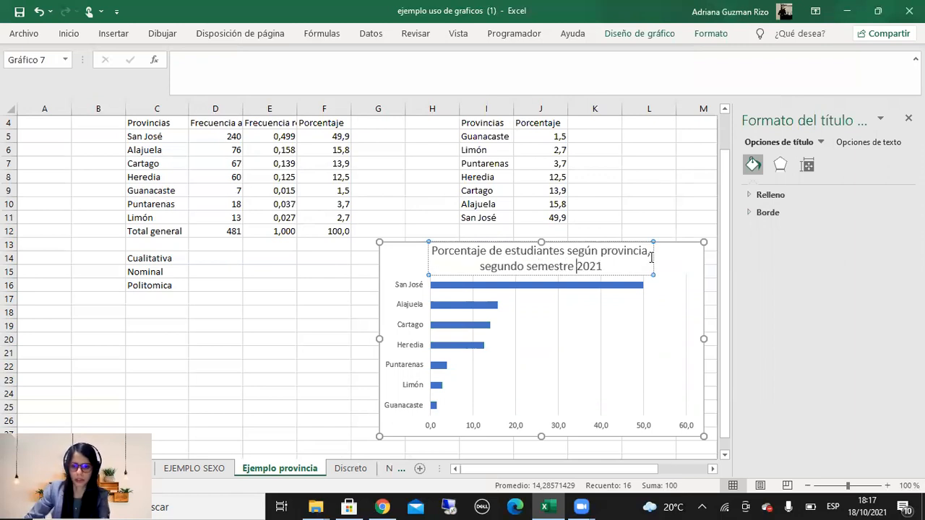
pyautogui.click(684, 176)
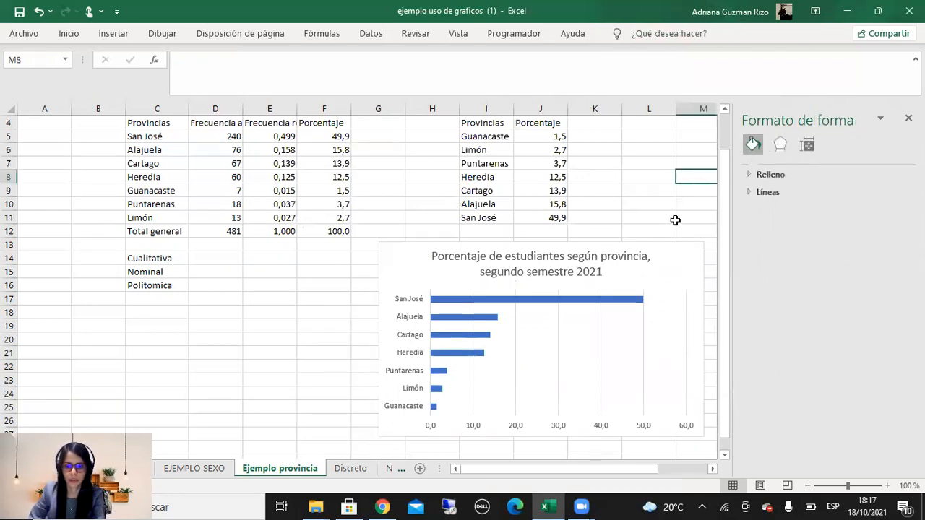
# Remove the primary horizontal axis from the province bar chart.
pyautogui.scroll(-1, 588, 367)
pyautogui.click(545, 340)
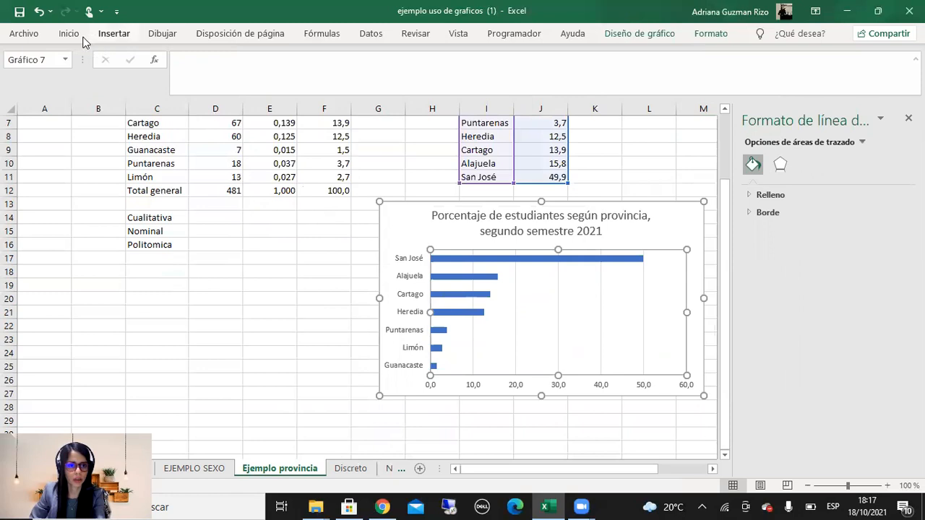
pyautogui.click(113, 34)
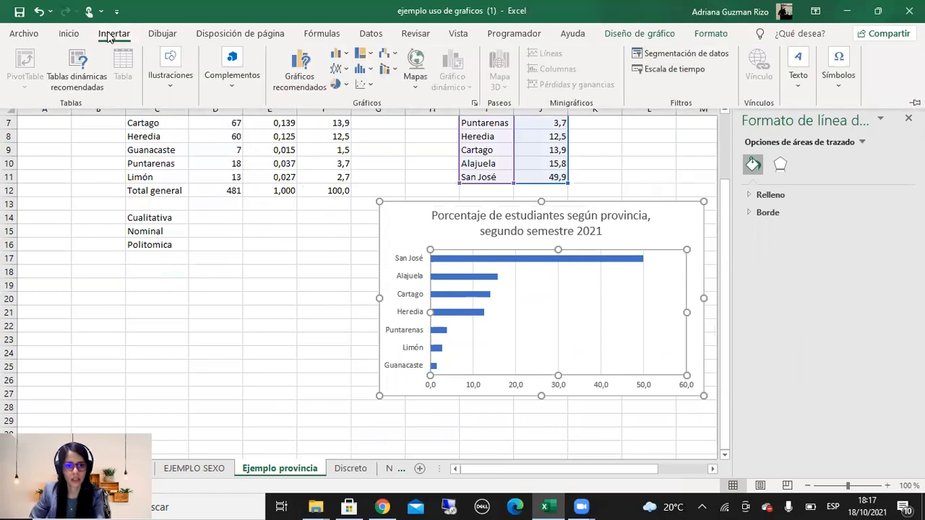
pyautogui.click(631, 33)
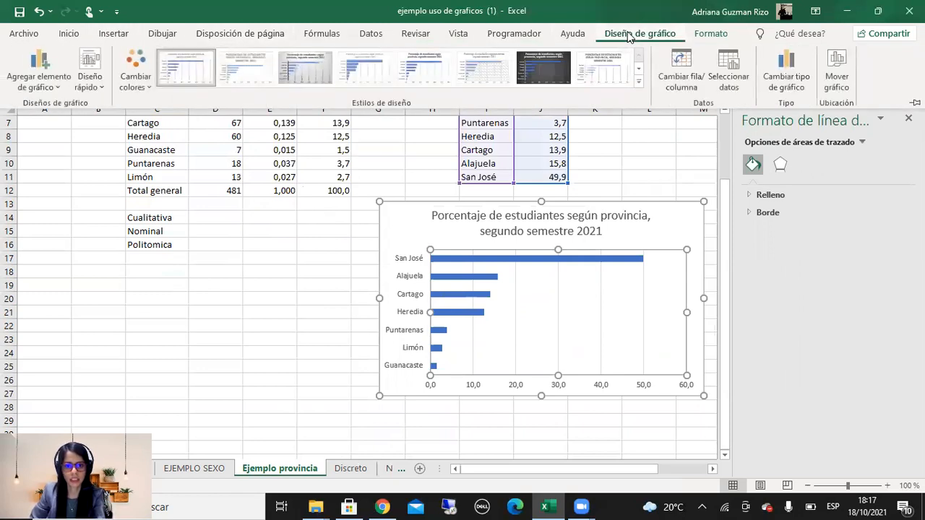
pyautogui.click(104, 86)
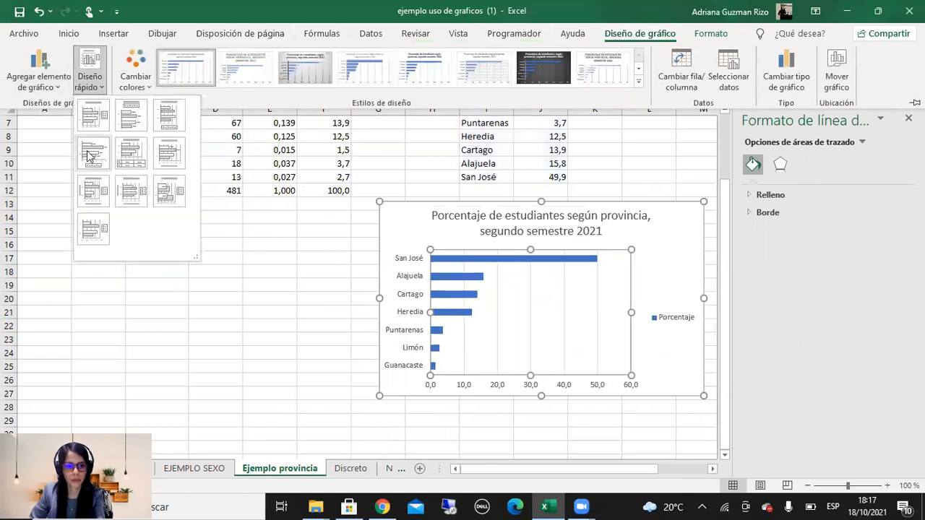
pyautogui.click(58, 91)
pyautogui.moveTo(43, 106)
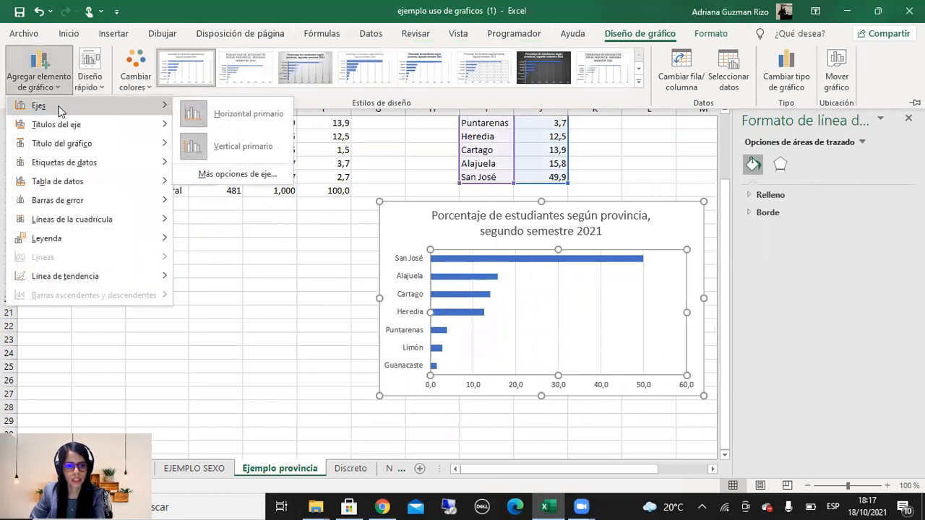
pyautogui.click(230, 114)
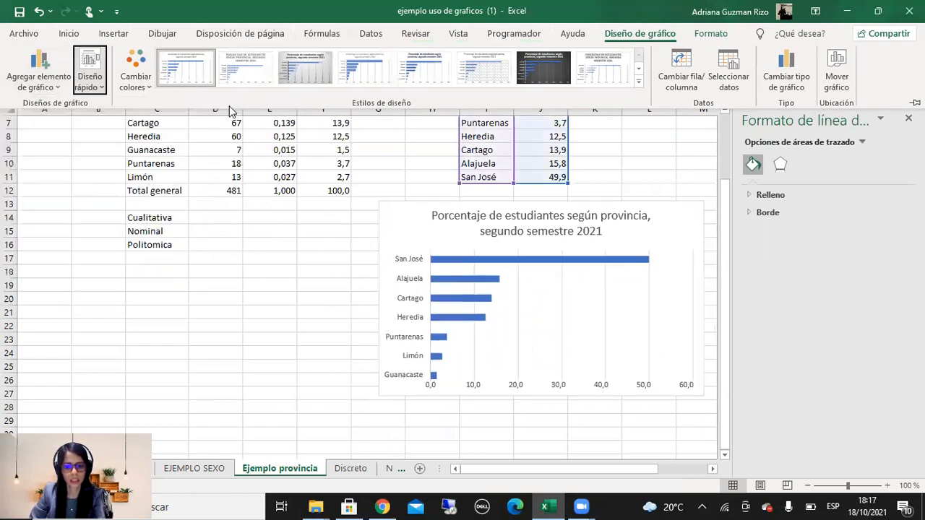
# Restore the primary horizontal axis of the province bar chart.
pyautogui.click(92, 90)
pyautogui.click(55, 90)
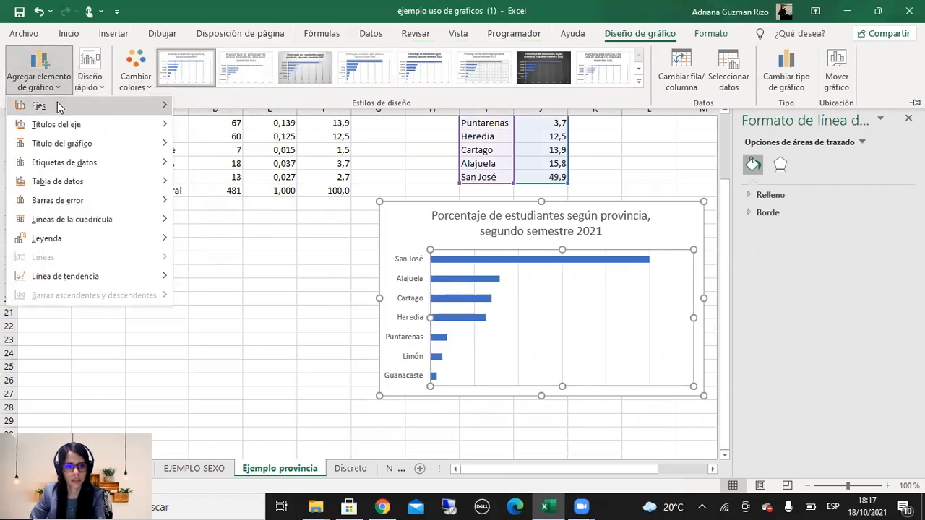
pyautogui.moveTo(166, 130)
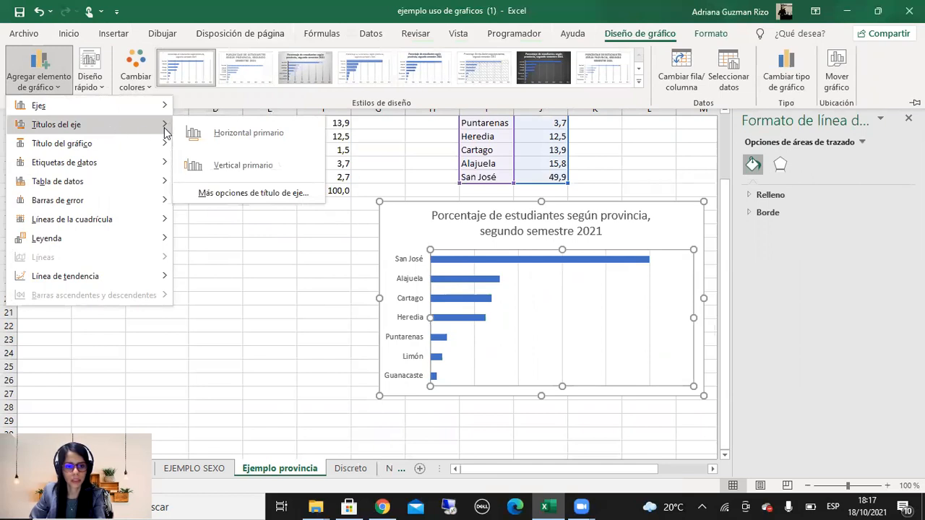
pyautogui.moveTo(162, 110)
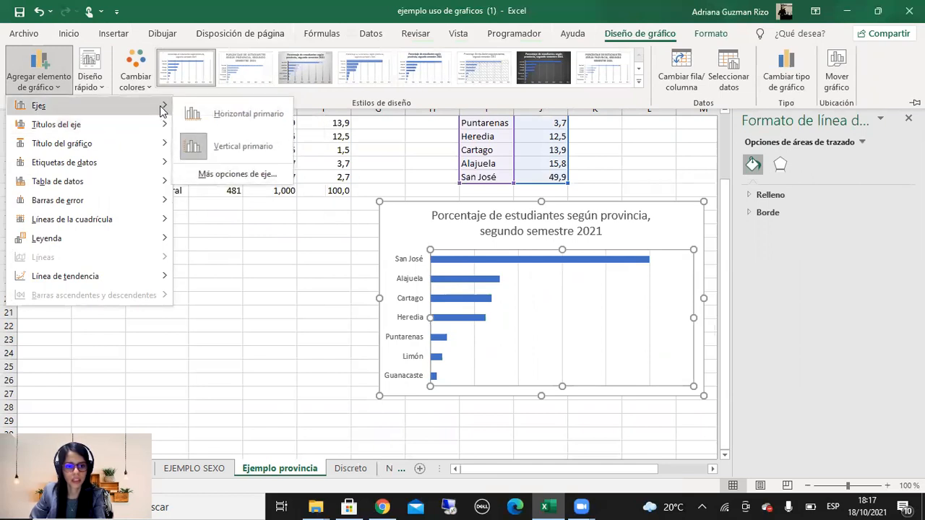
pyautogui.click(208, 117)
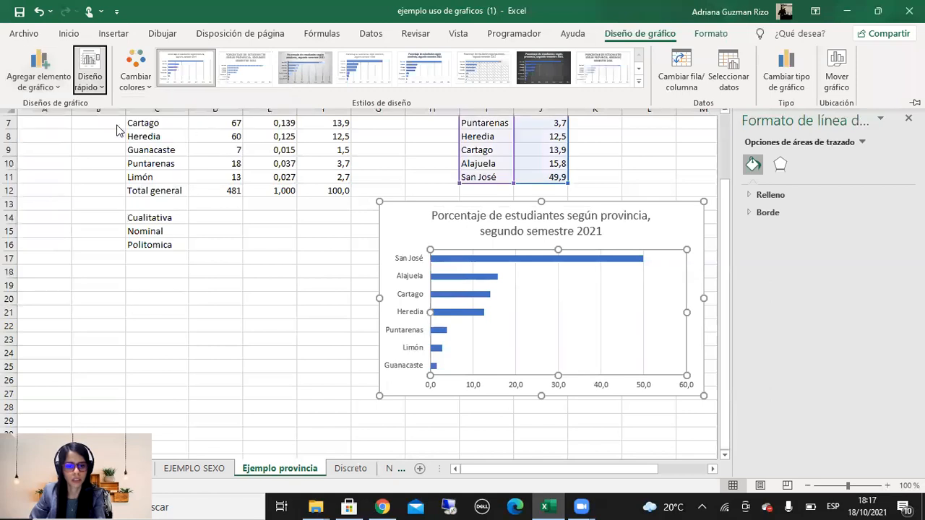
# Add a primary horizontal and a primary vertical axis title to the province chart.
pyautogui.click(59, 81)
pyautogui.moveTo(80, 126)
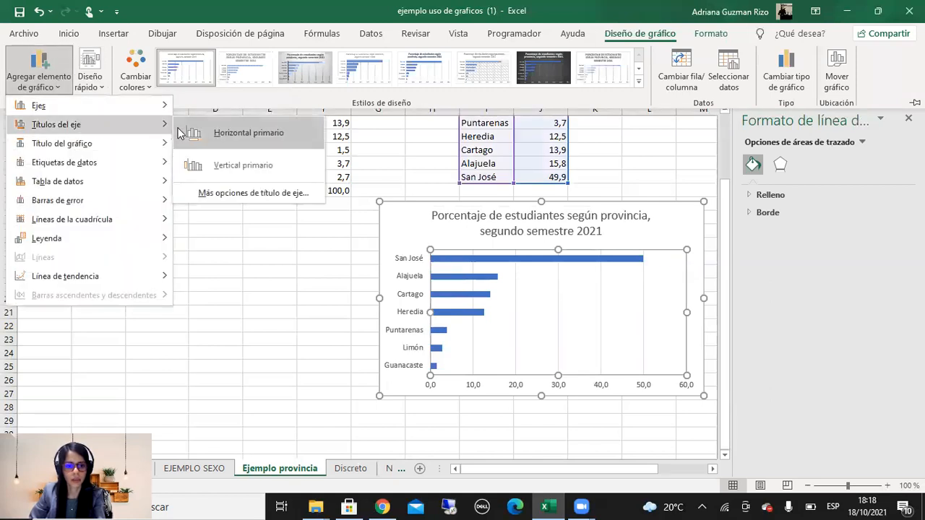
pyautogui.click(193, 133)
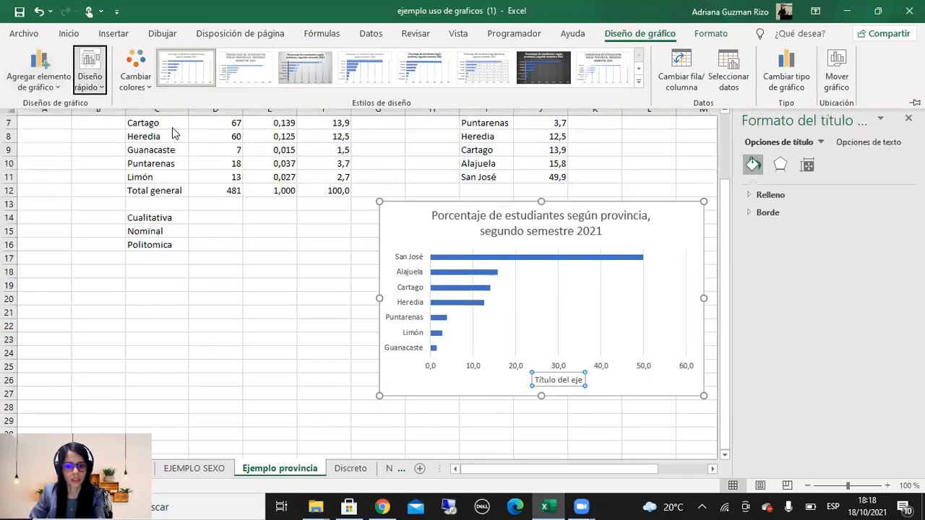
pyautogui.click(61, 83)
pyautogui.moveTo(70, 149)
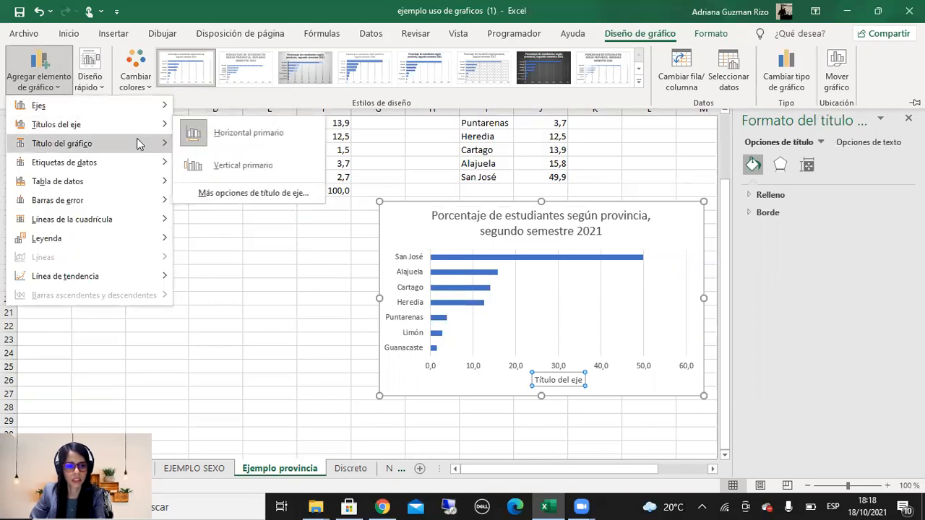
pyautogui.click(204, 159)
# Replace the placeholder text of the vertical axis title with "Provincias".
pyautogui.click(398, 285)
pyautogui.moveTo(397, 282); pyautogui.dragTo(392, 334)
pyautogui.write('Pro')
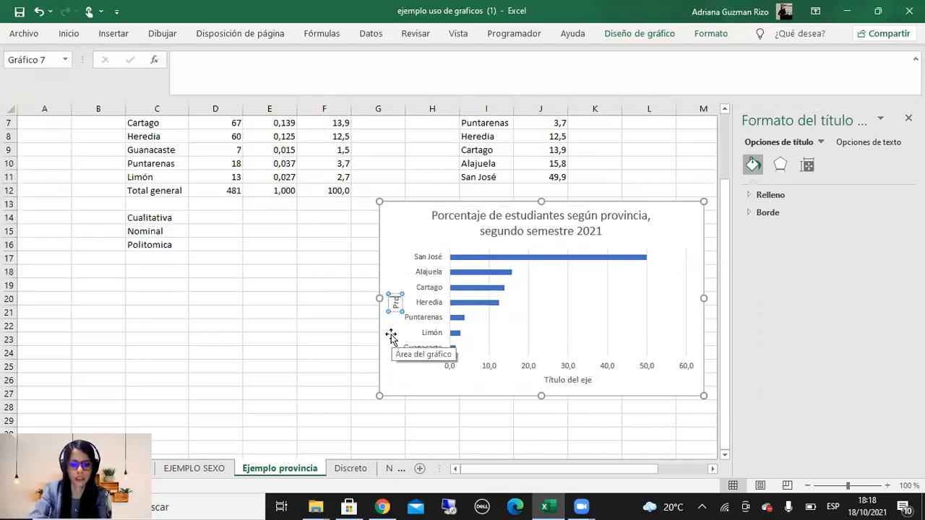
pyautogui.write('vincias')
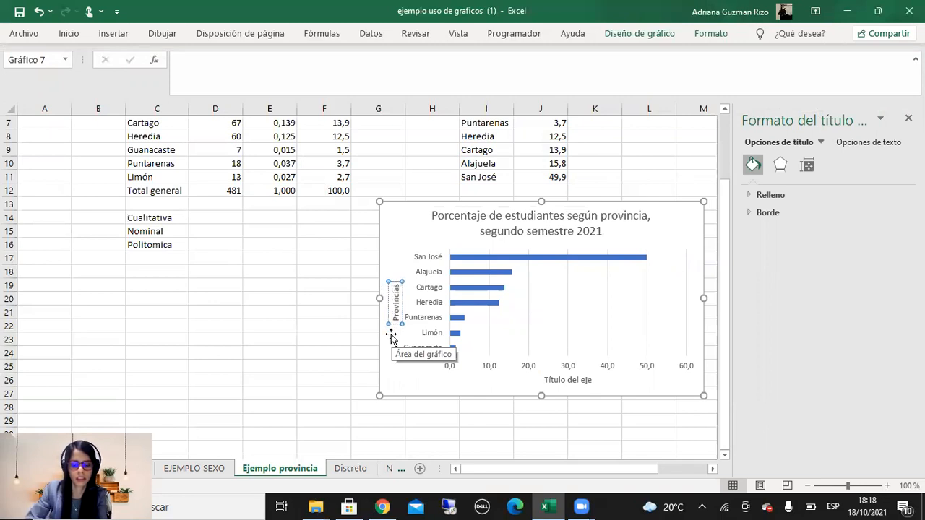
# Replace the placeholder text of the horizontal axis title with "Porcentaje".
pyautogui.click(549, 380)
pyautogui.moveTo(548, 380); pyautogui.dragTo(594, 380)
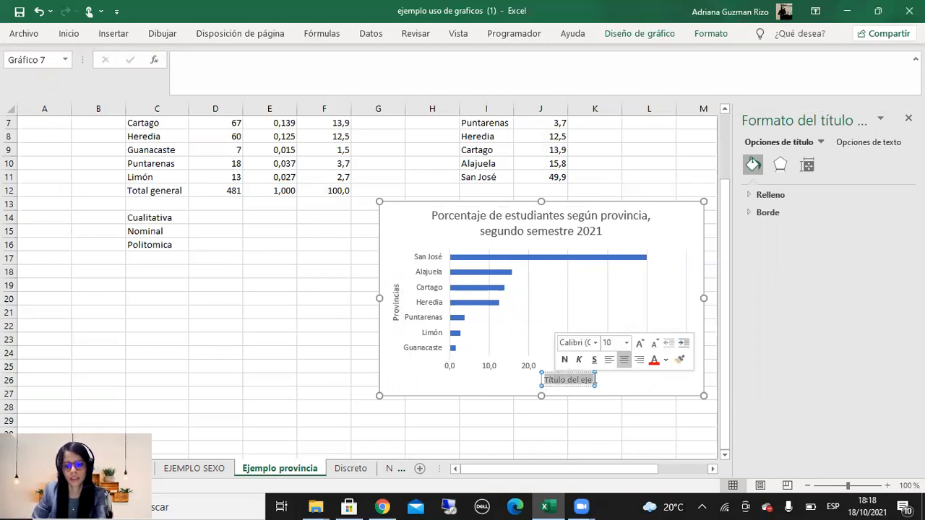
pyautogui.write('P')
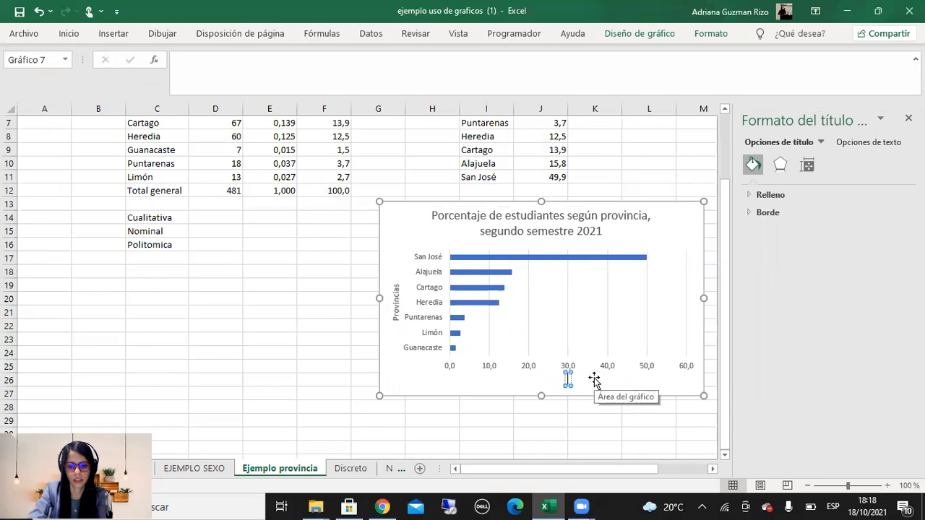
pyautogui.write('orcentajes')
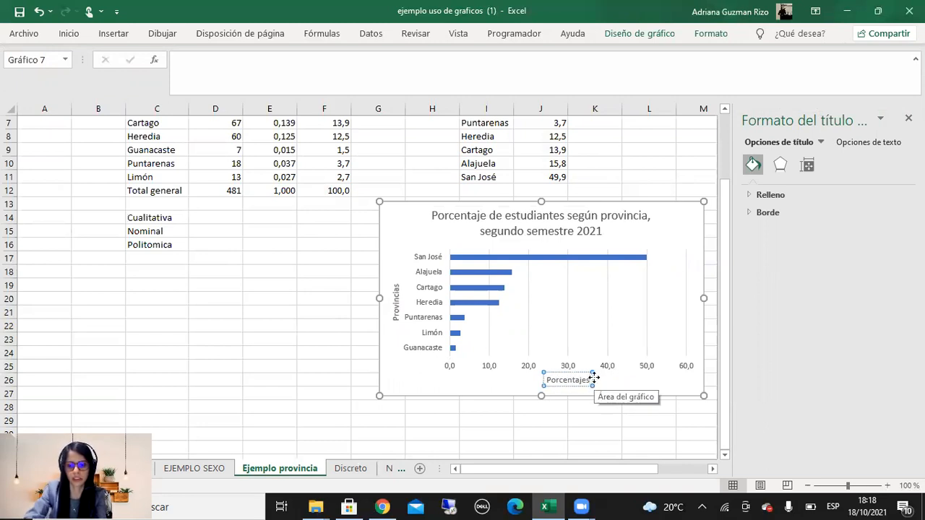
pyautogui.press('BackSpace')
pyautogui.click(633, 406)
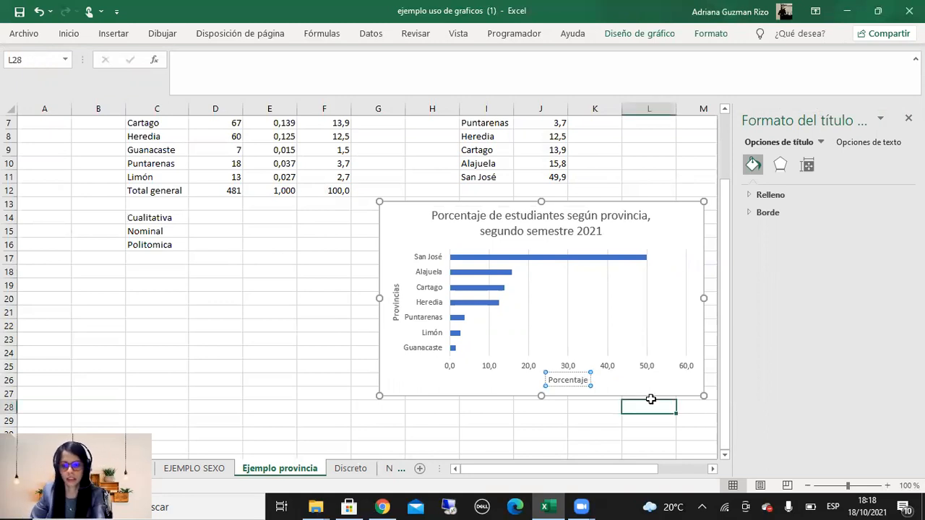
# Draw a narrow text box inside the chart at its lower-left corner, beside the Porcentaje axis title.
pyautogui.click(649, 340)
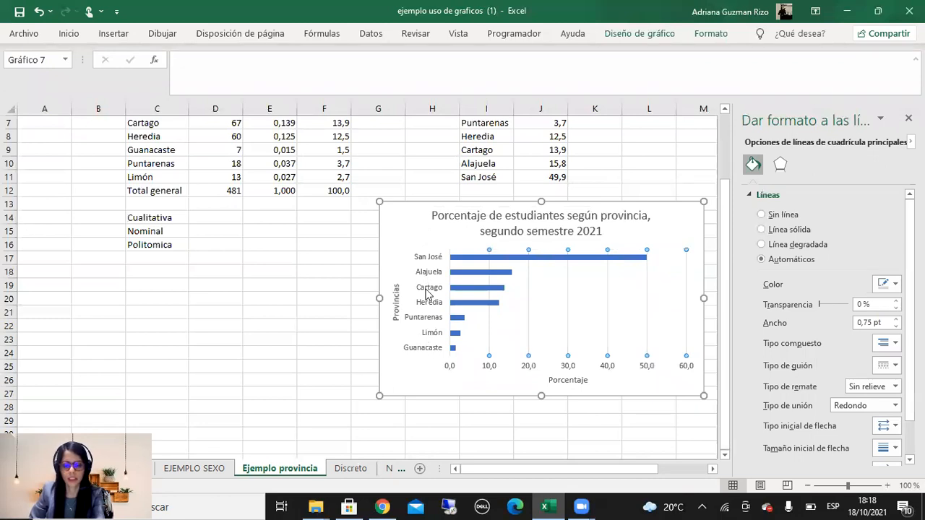
pyautogui.click(359, 366)
pyautogui.click(496, 227)
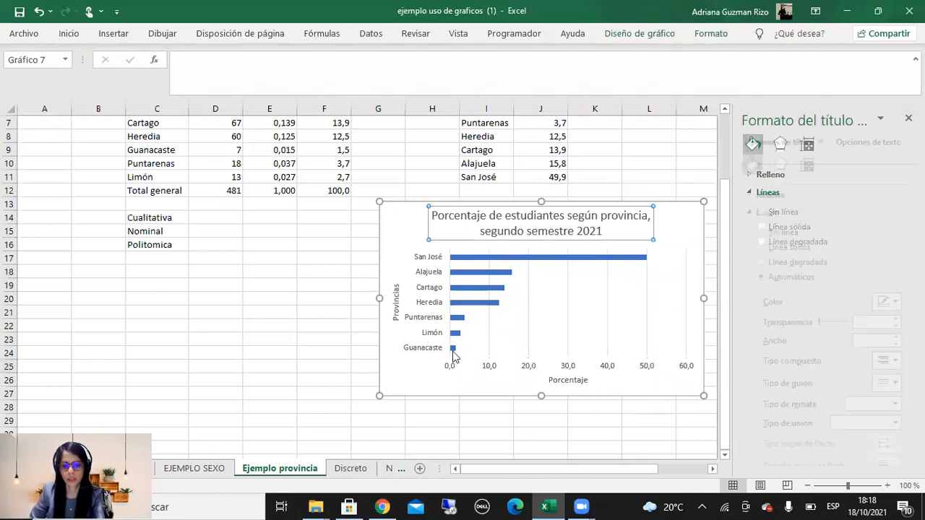
pyautogui.click(105, 36)
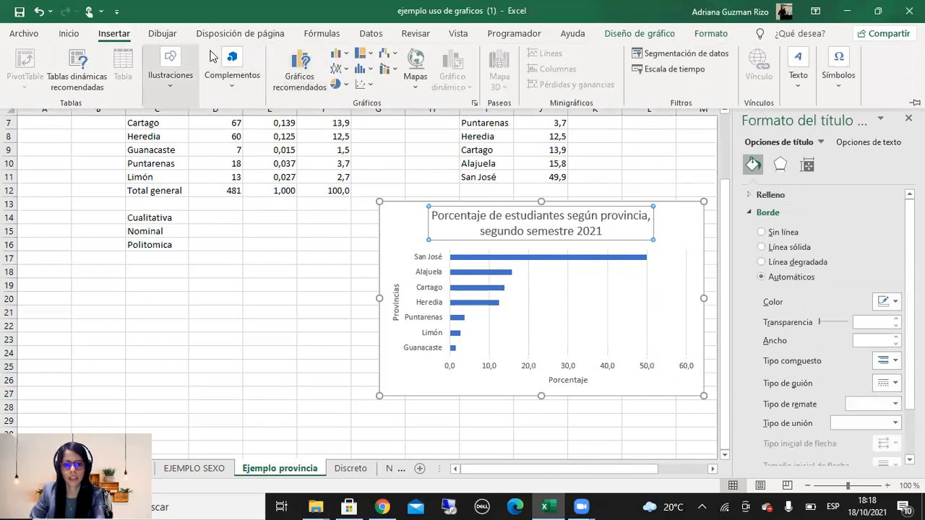
pyautogui.click(84, 38)
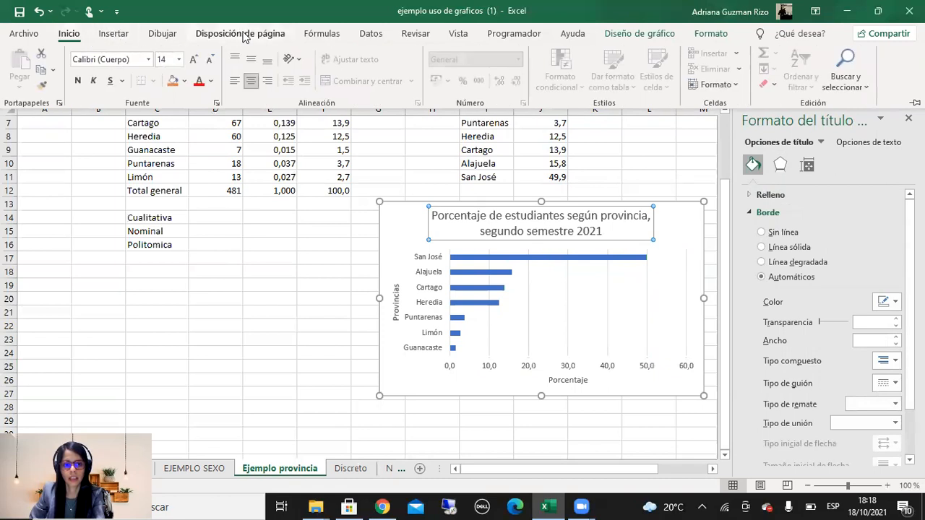
pyautogui.click(131, 37)
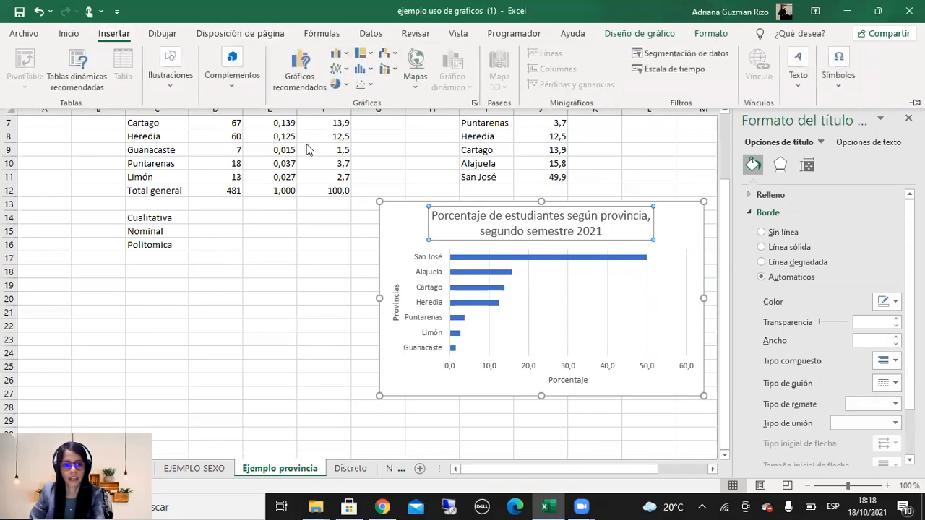
pyautogui.click(172, 83)
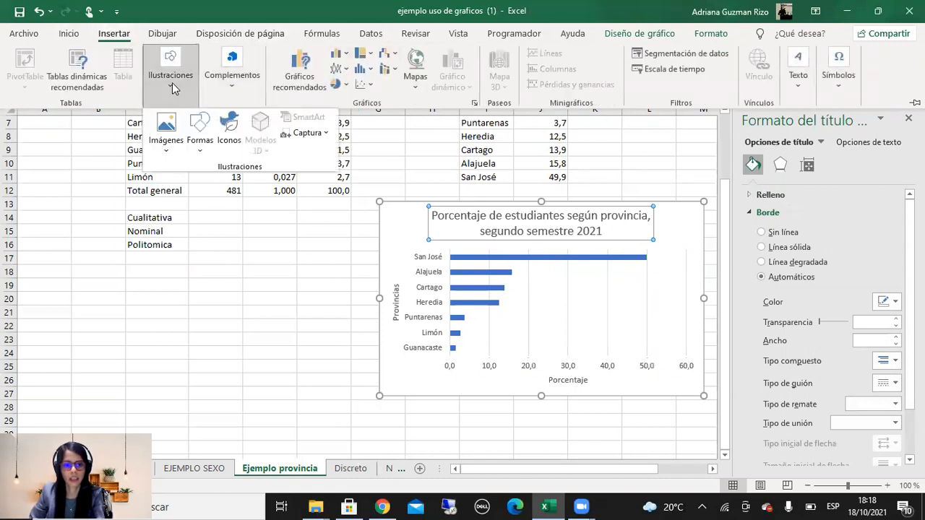
pyautogui.click(197, 131)
pyautogui.click(199, 186)
pyautogui.moveTo(391, 378); pyautogui.dragTo(529, 391)
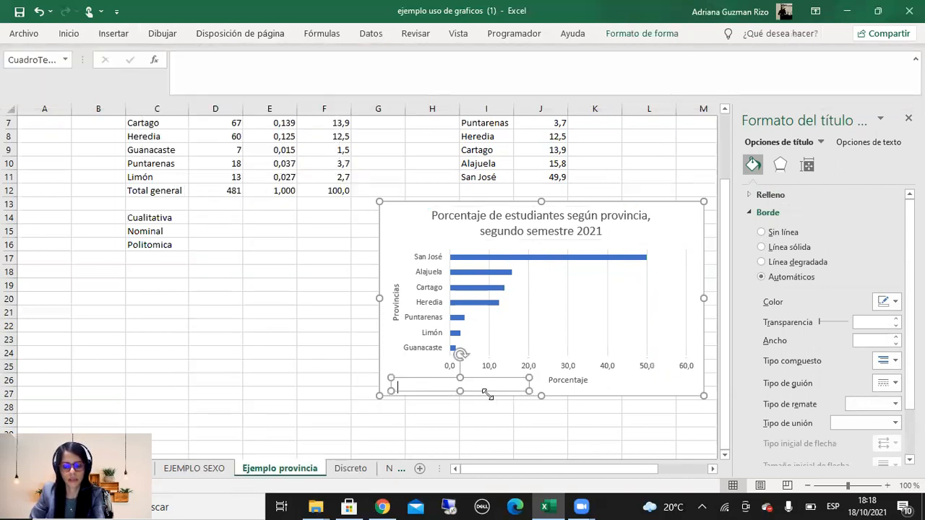
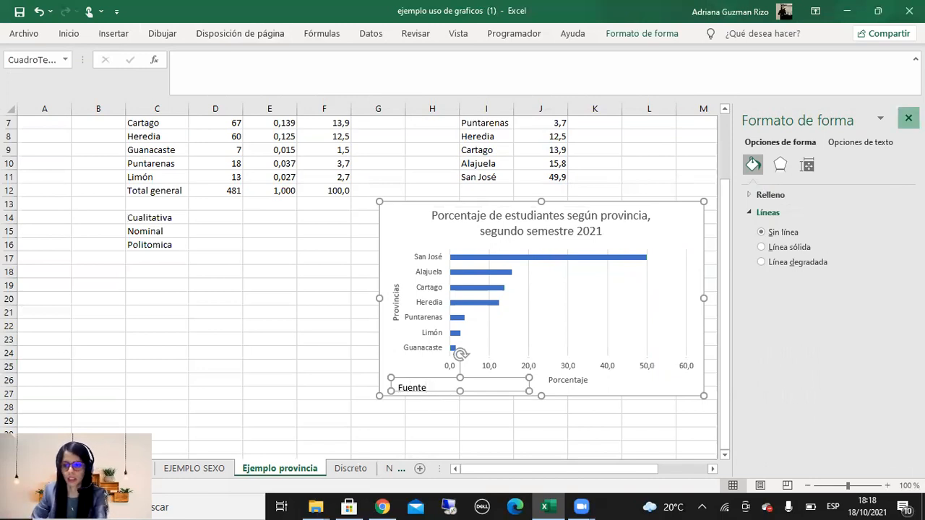
# Enter "Fuente Encuesta a estudiantes de servicios 2021" in the chart's text box and widen the box to fit the line.
pyautogui.click(909, 116)
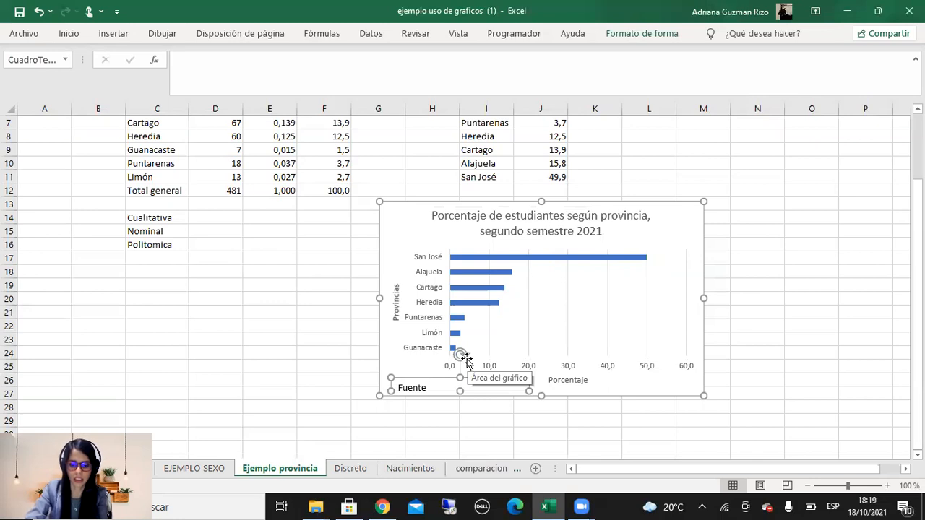
pyautogui.write('ta a estudiantes')
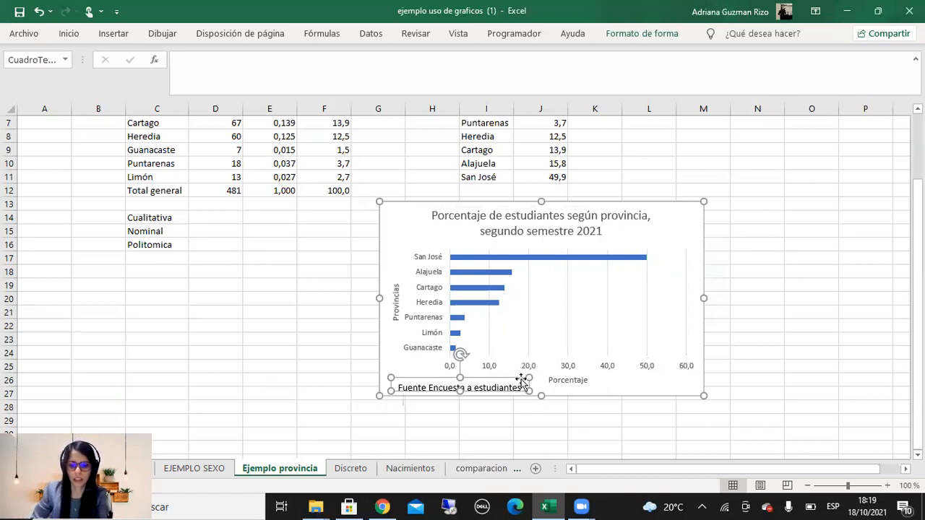
pyautogui.moveTo(531, 390); pyautogui.dragTo(605, 388)
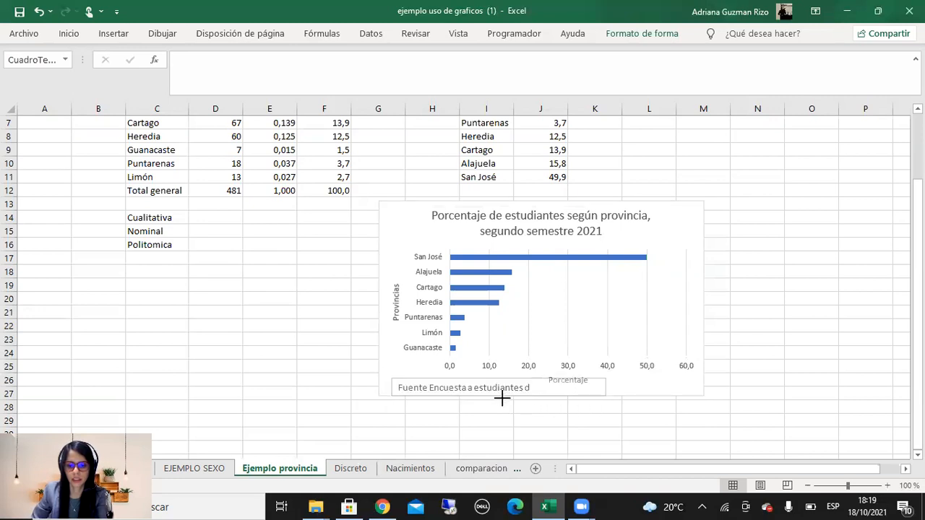
pyautogui.click(529, 385)
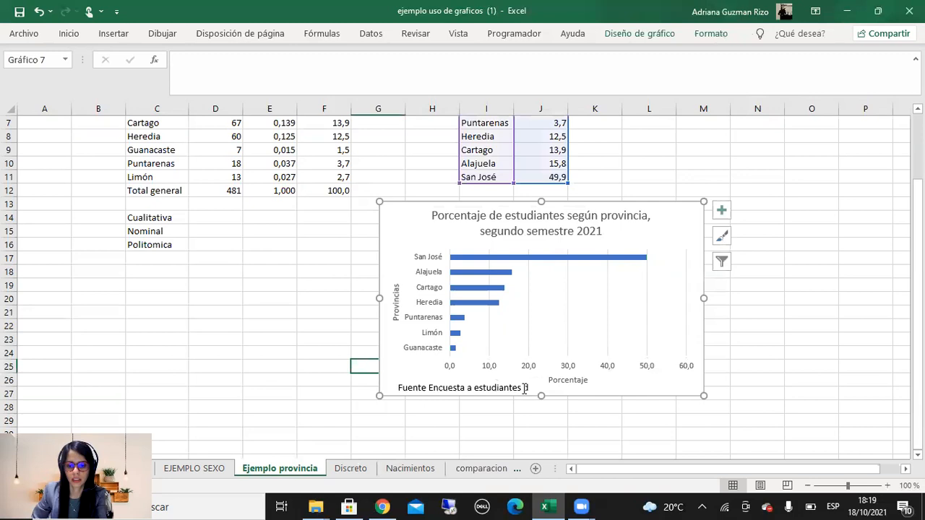
pyautogui.click(527, 388)
pyautogui.write('e servicios 2021')
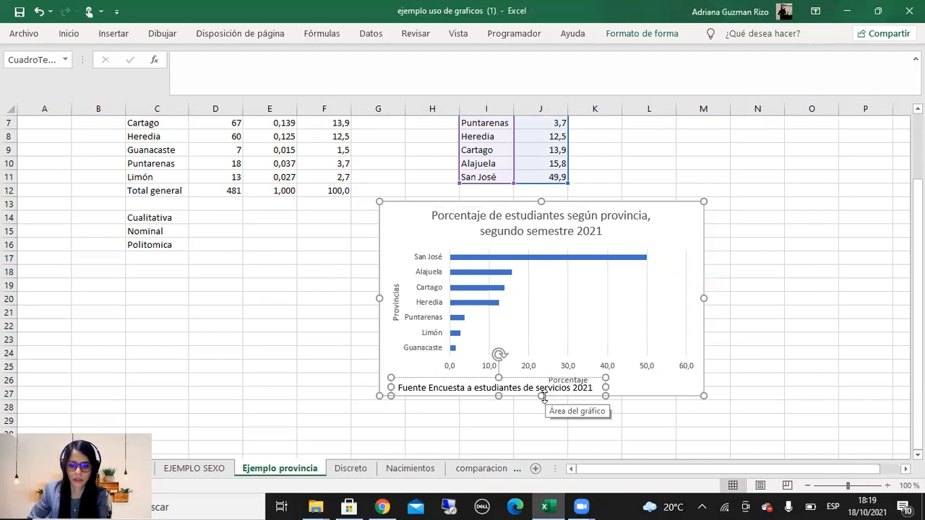
# Reduce the font size of the whole source line in the chart's text box.
pyautogui.moveTo(398, 389); pyautogui.dragTo(609, 388)
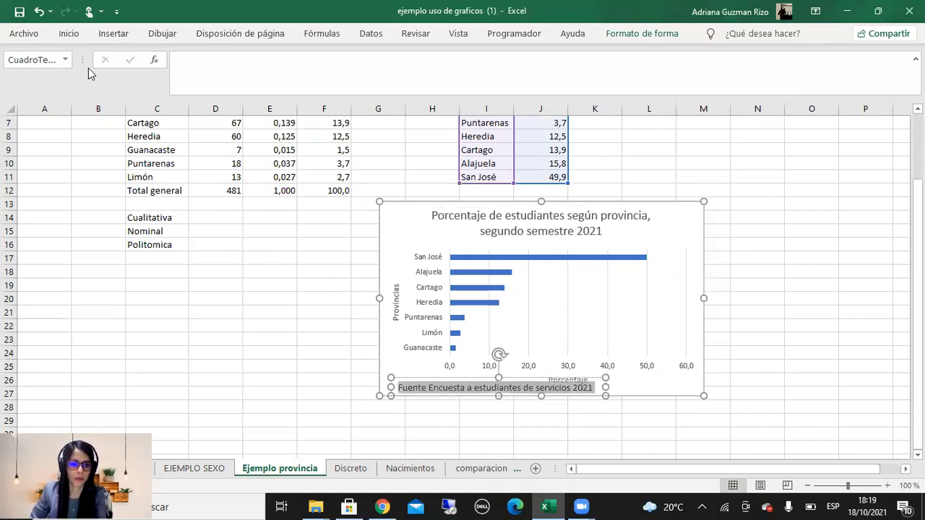
pyautogui.click(69, 33)
pyautogui.click(210, 61)
pyautogui.click(211, 61)
pyautogui.click(210, 61)
# Move the chart's plot area slightly up and left so its axis title clears the source line.
pyautogui.click(582, 297)
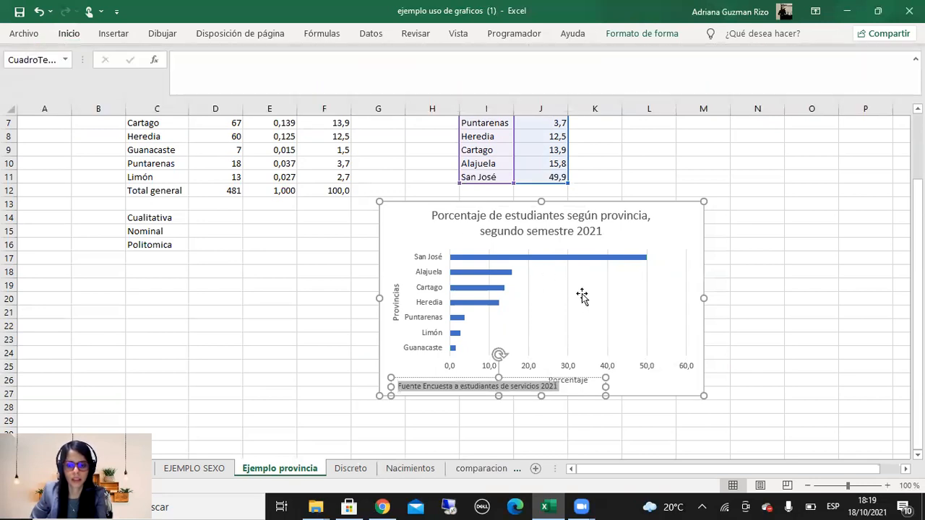
pyautogui.click(582, 297)
pyautogui.moveTo(579, 295); pyautogui.dragTo(573, 287)
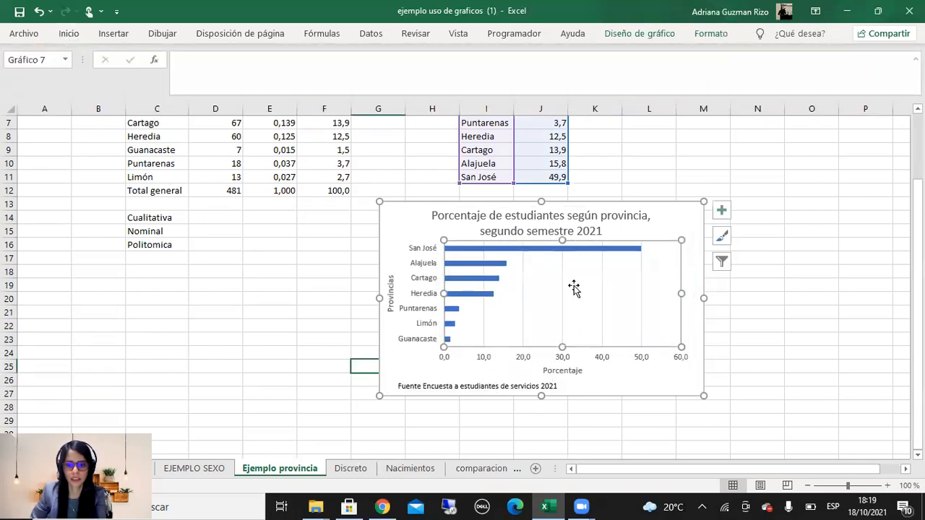
# Enlarge the province chart from its lower-right corner and move the plot area down, closer to the source line.
pyautogui.click(760, 367)
pyautogui.click(466, 386)
pyautogui.click(636, 377)
pyautogui.moveTo(702, 396); pyautogui.dragTo(740, 413)
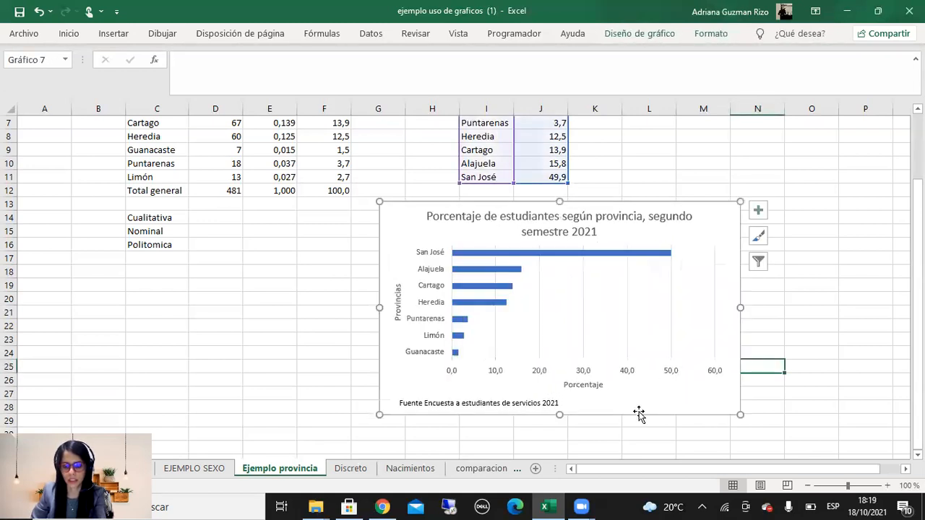
pyautogui.click(522, 315)
pyautogui.moveTo(524, 313); pyautogui.dragTo(528, 325)
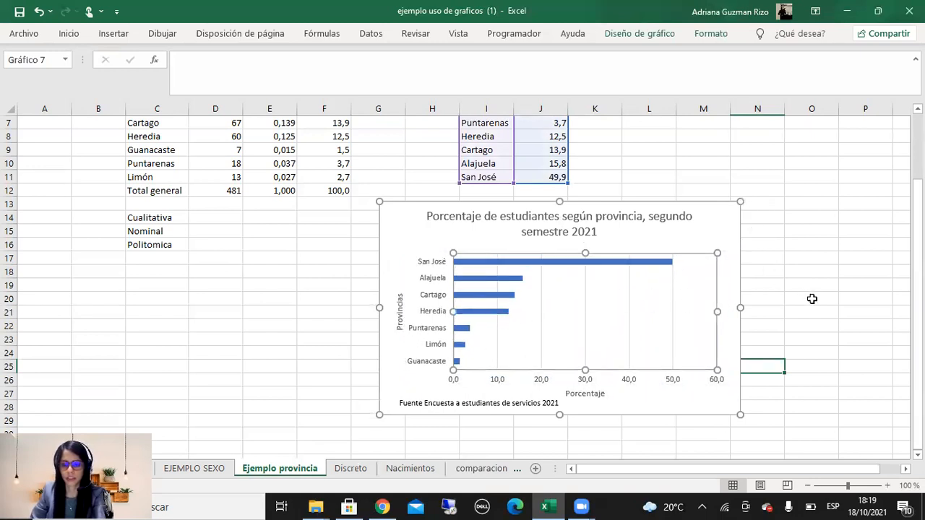
# Add data labels to the bars of the province chart.
pyautogui.click(813, 298)
pyautogui.click(544, 291)
pyautogui.click(510, 295)
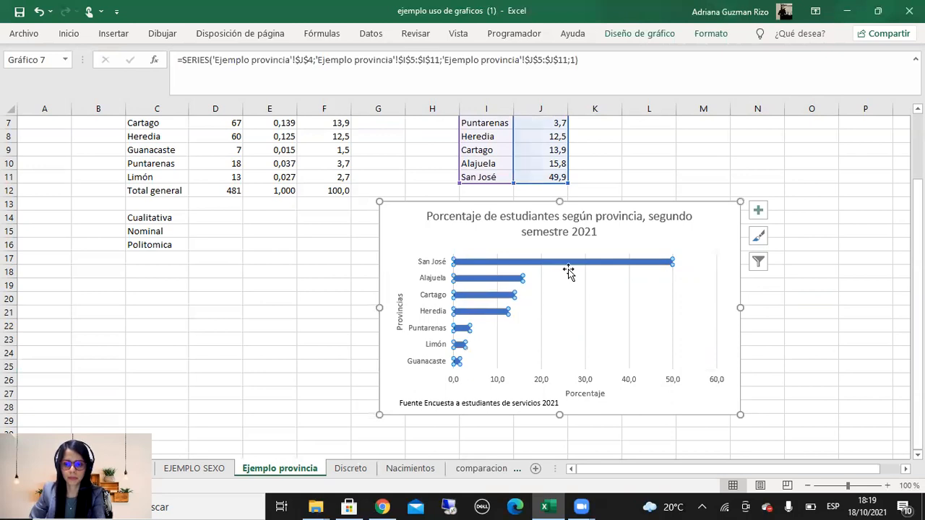
pyautogui.click(758, 213)
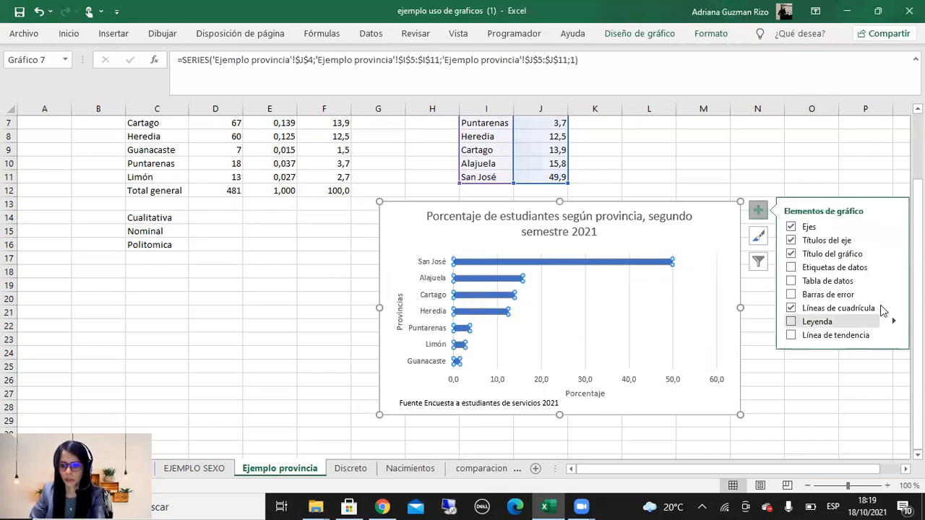
pyautogui.click(791, 268)
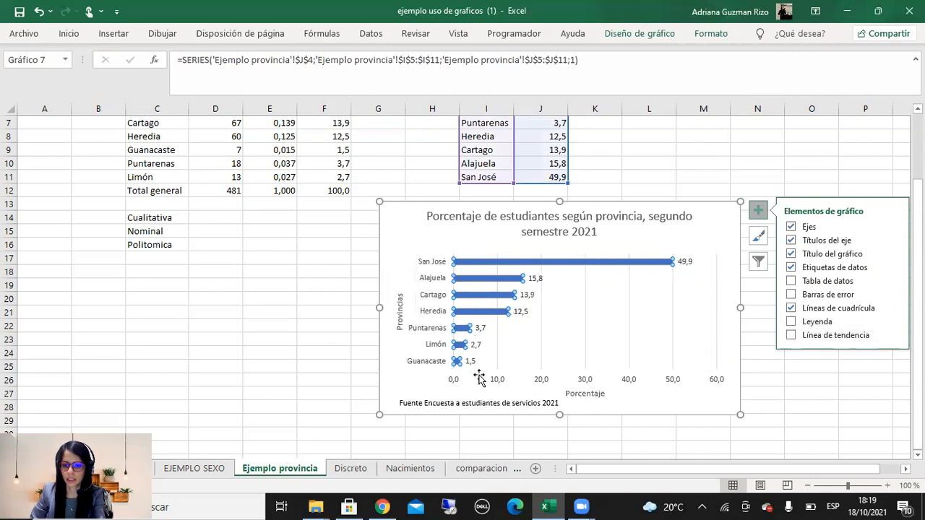
pyautogui.click(882, 406)
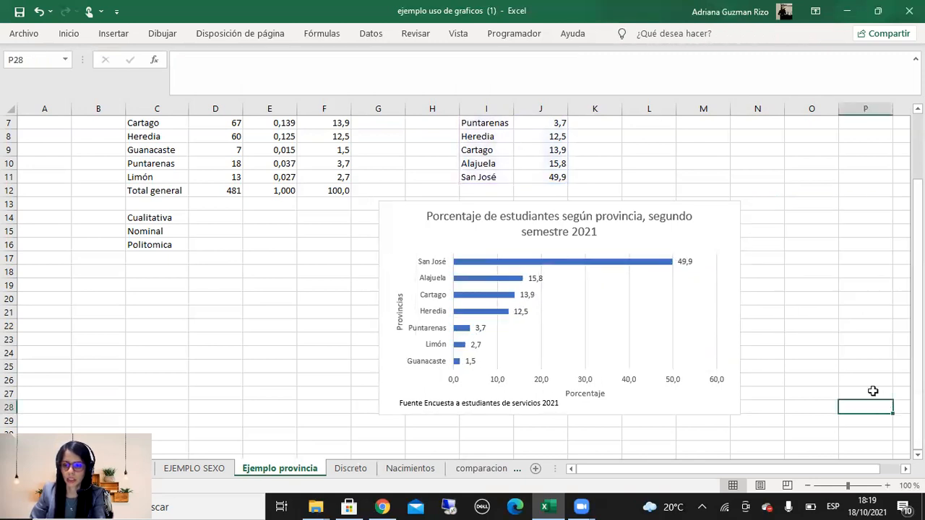
# Examine the style gallery and the series and category filters available for the province chart.
pyautogui.click(705, 235)
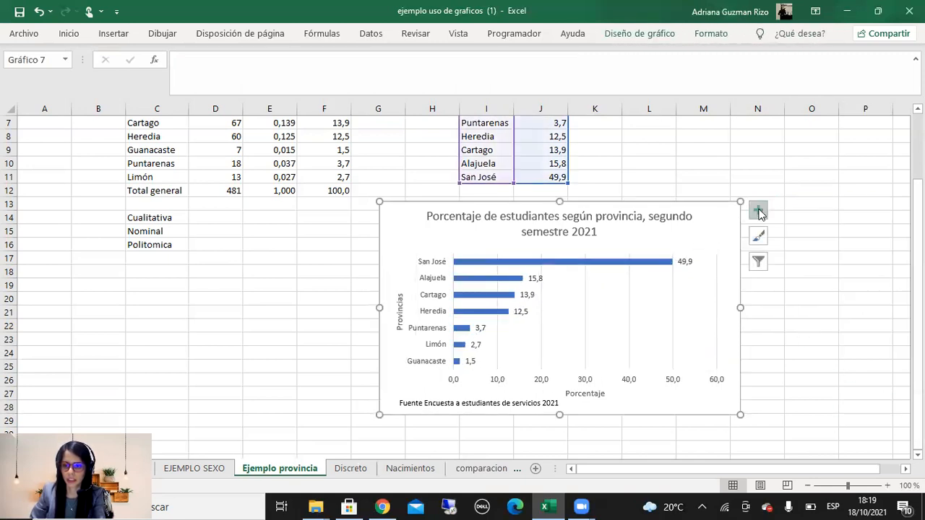
pyautogui.click(759, 238)
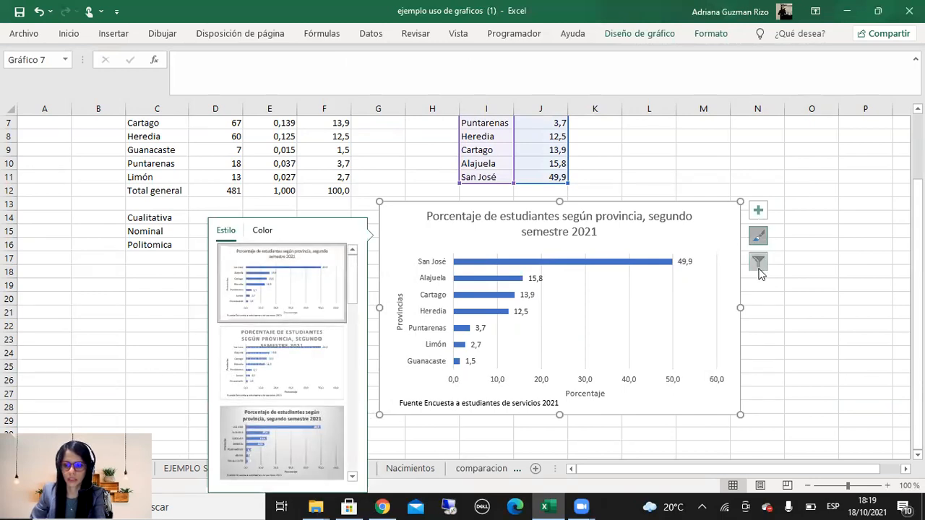
pyautogui.click(759, 266)
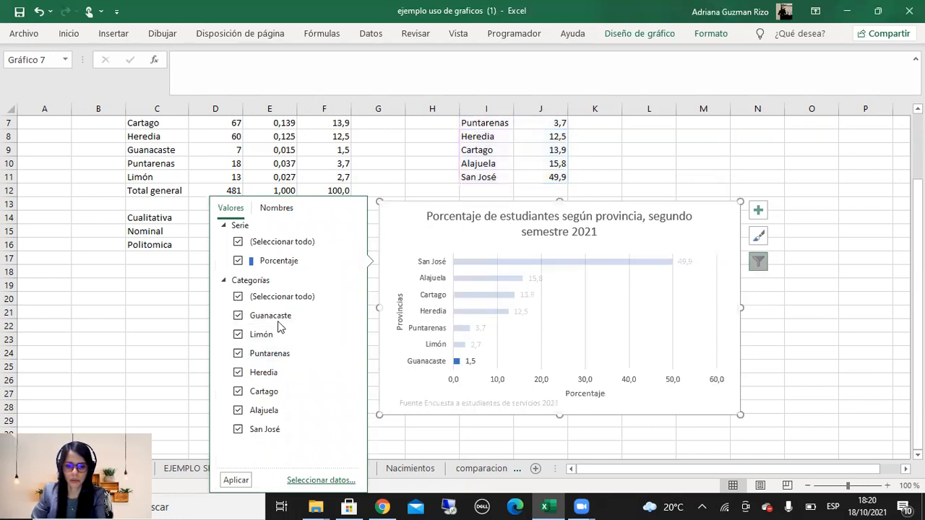
pyautogui.click(238, 355)
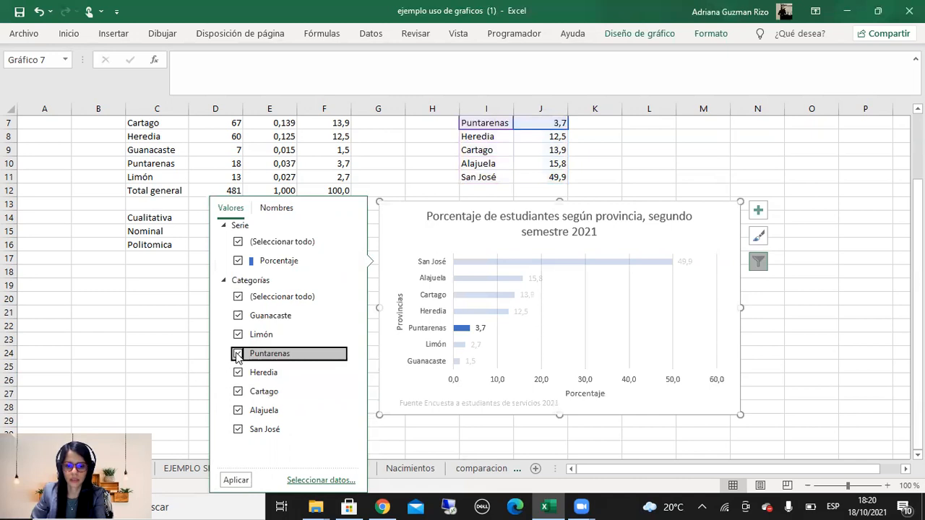
pyautogui.click(870, 295)
pyautogui.click(731, 244)
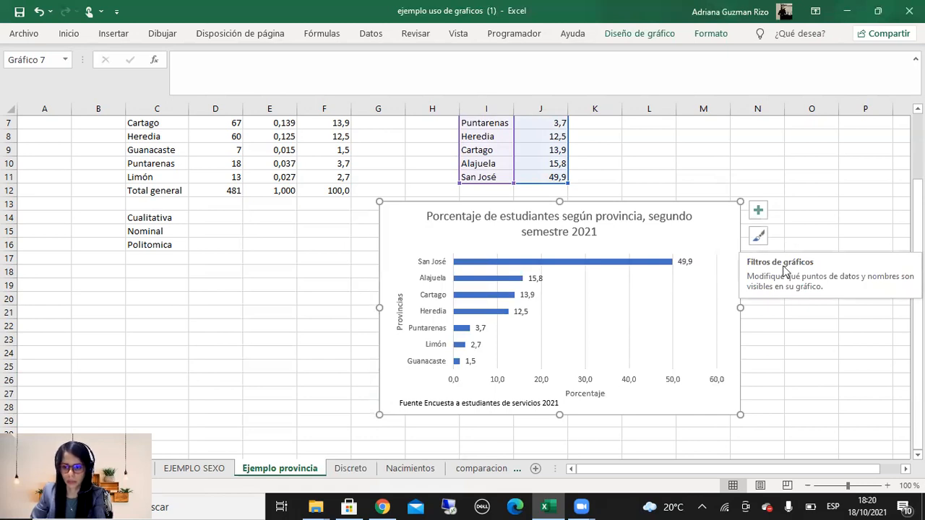
pyautogui.click(845, 214)
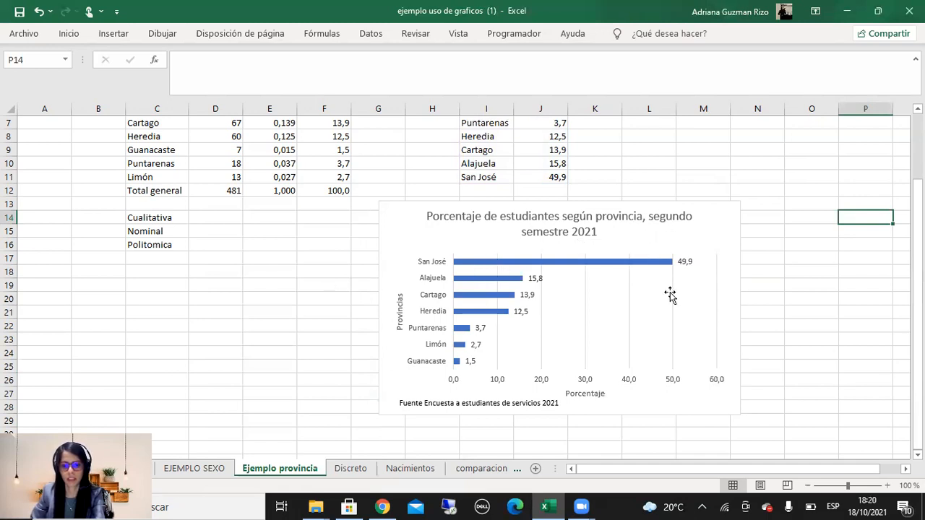
pyautogui.click(812, 299)
pyautogui.scroll(2, 504, 368)
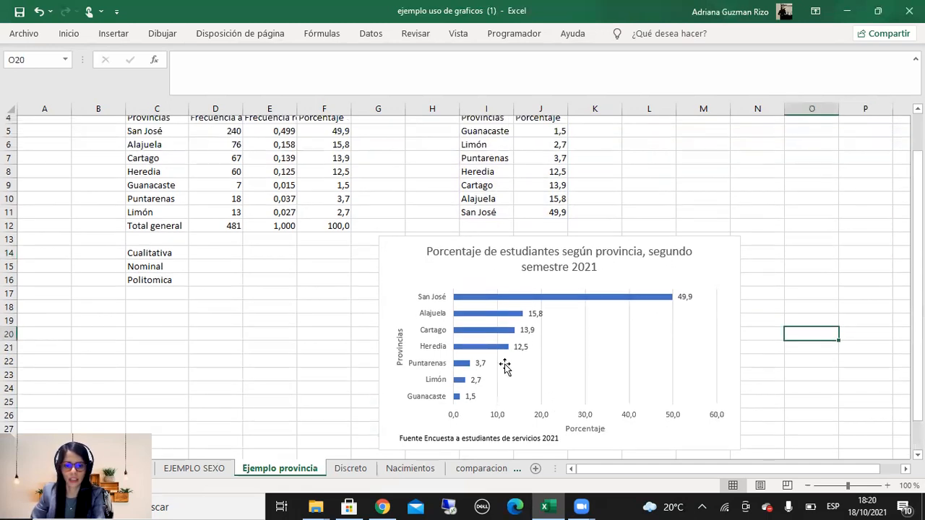
pyautogui.scroll(-5, 357, 309)
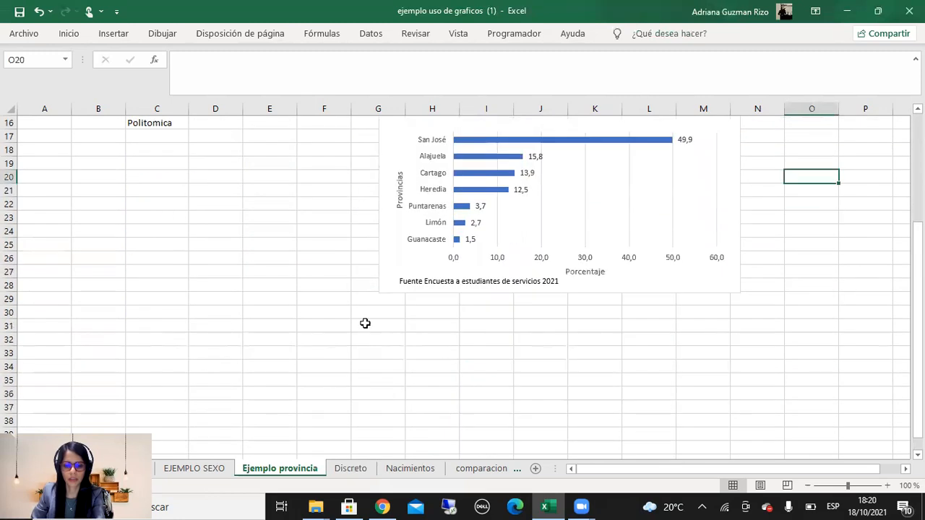
pyautogui.scroll(2, 368, 334)
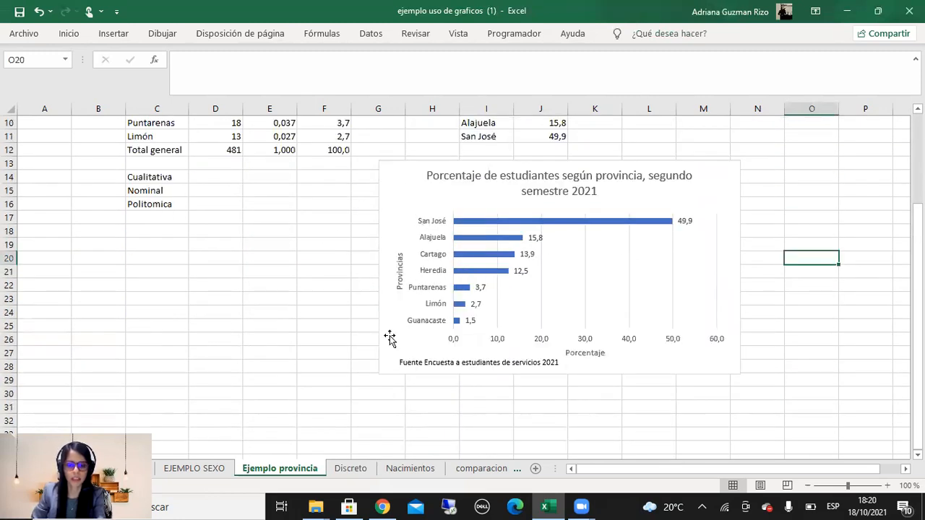
pyautogui.scroll(1, 388, 340)
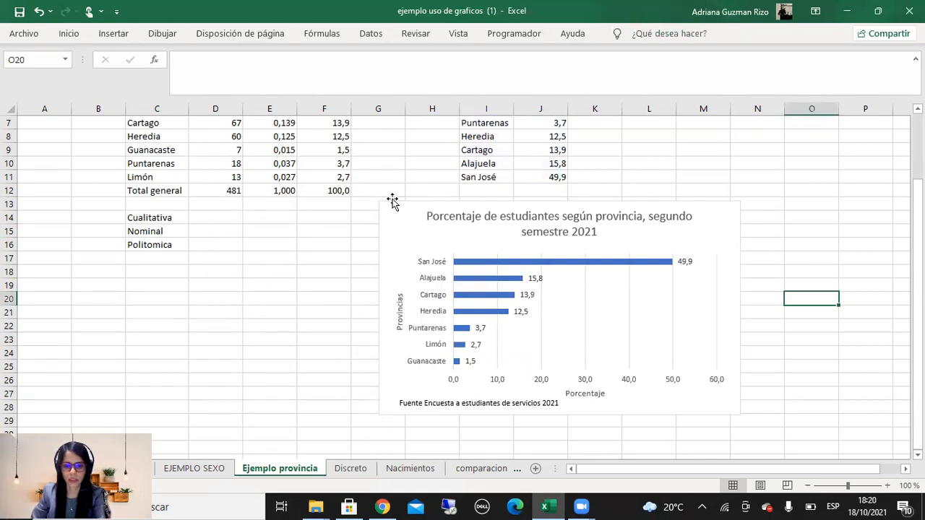
# Insert "Gráfico 2." at the start of the province chart's title and close the title formatting pane.
pyautogui.doubleClick(429, 216)
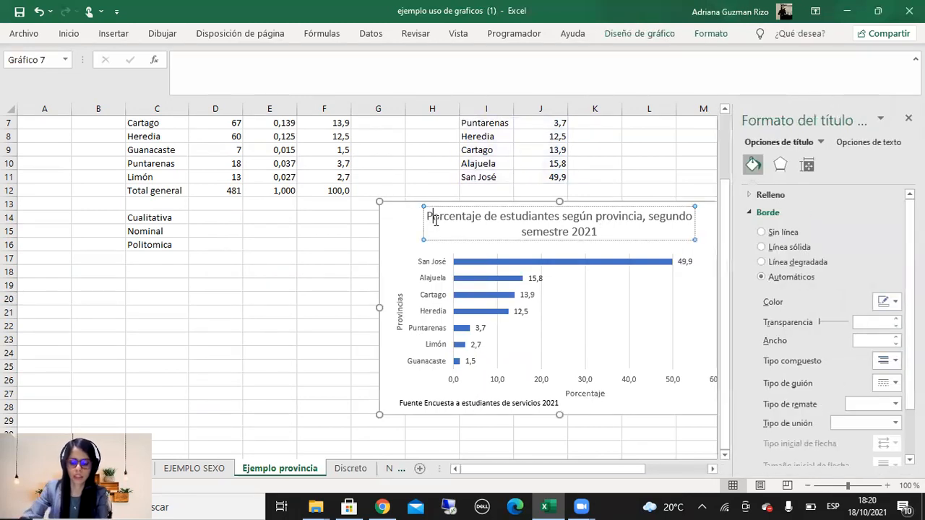
pyautogui.write('Gr')
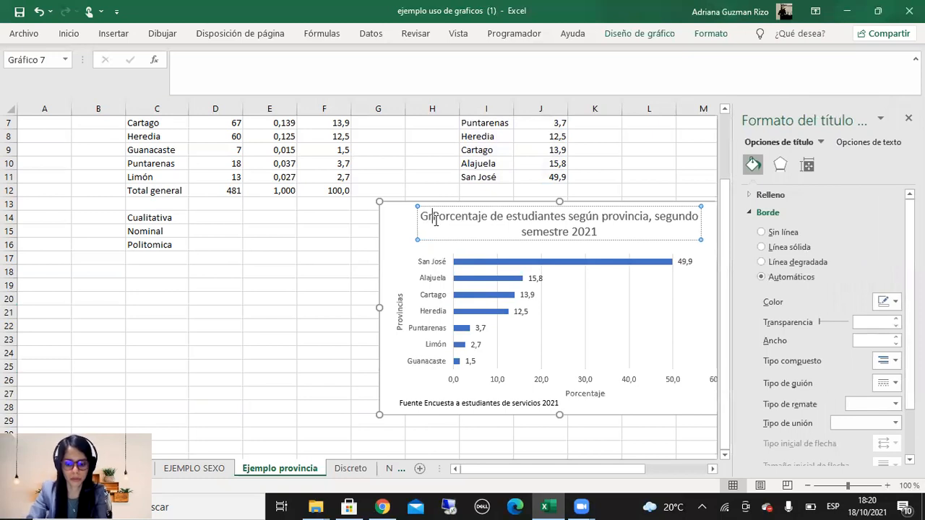
pyautogui.write('áfico ')
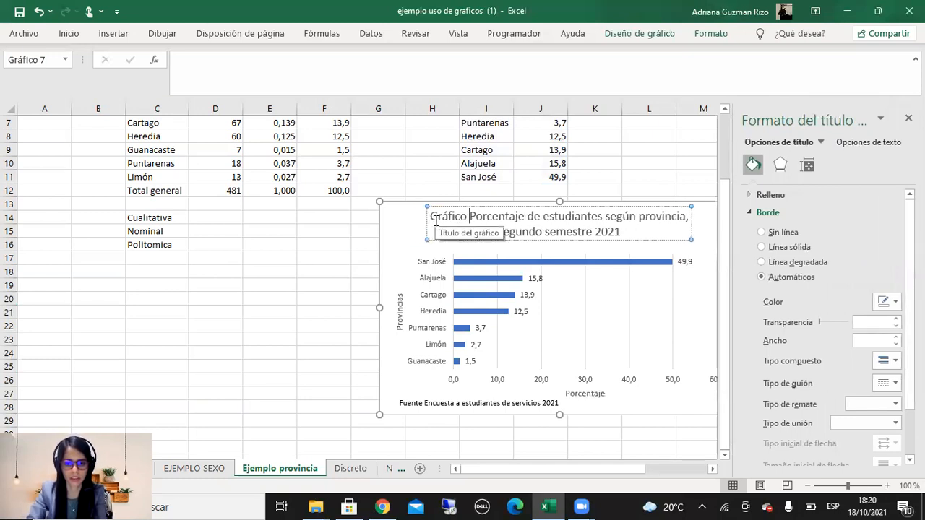
pyautogui.write('2.')
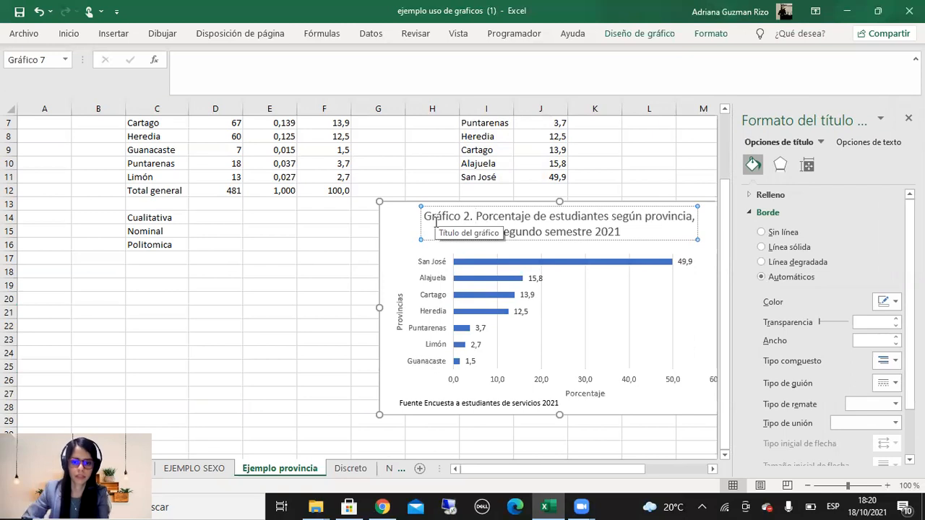
pyautogui.click(649, 190)
pyautogui.click(909, 118)
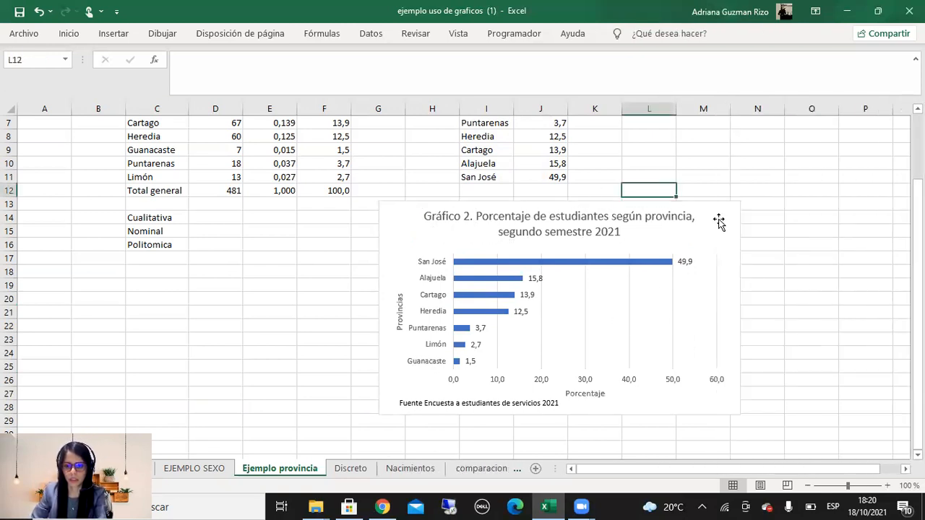
# Move the province chart left and slightly down, so it sits below the two tables around columns E to K.
pyautogui.moveTo(719, 222); pyautogui.dragTo(651, 219)
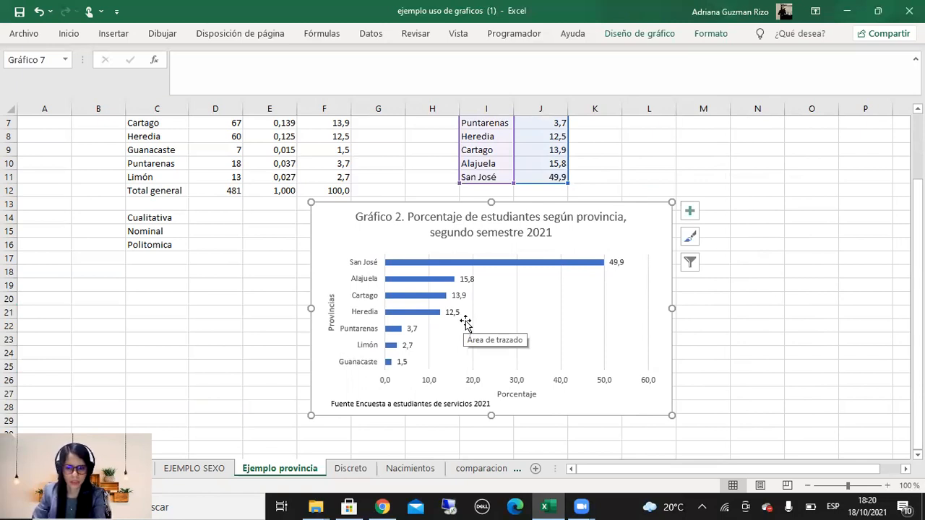
pyautogui.moveTo(634, 209); pyautogui.dragTo(558, 219)
pyautogui.click(685, 256)
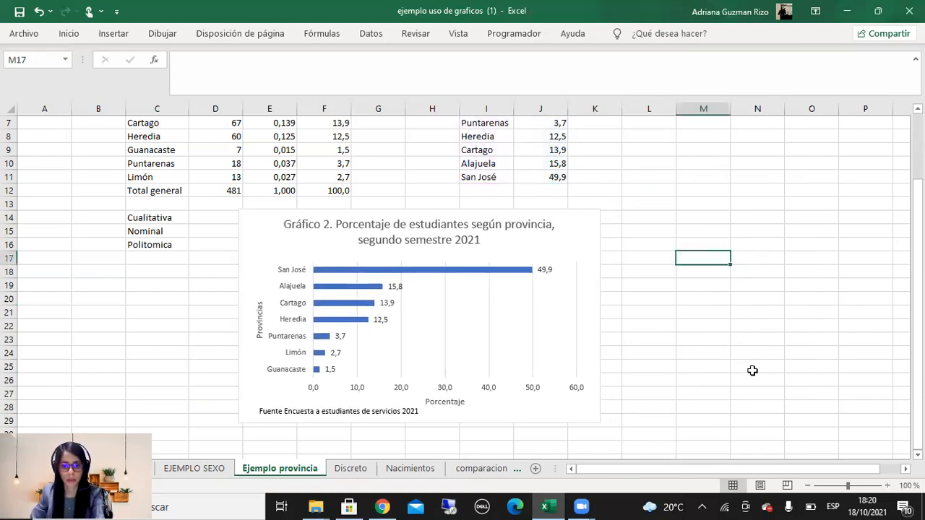
# Review the sorted percentage table in I4:J11 against the full frequency table, the variable-type notes and the province chart.
pyautogui.scroll(2, 753, 370)
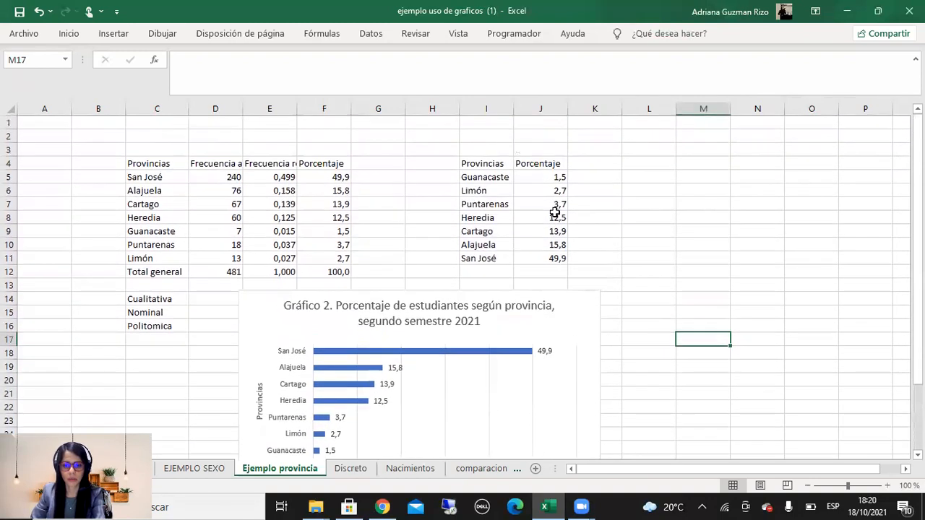
pyautogui.moveTo(495, 164); pyautogui.dragTo(558, 262)
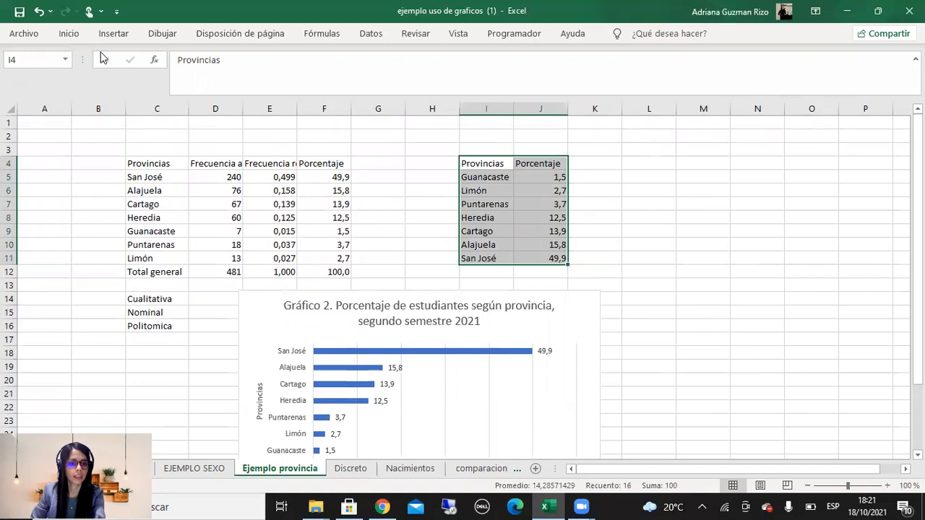
pyautogui.click(74, 35)
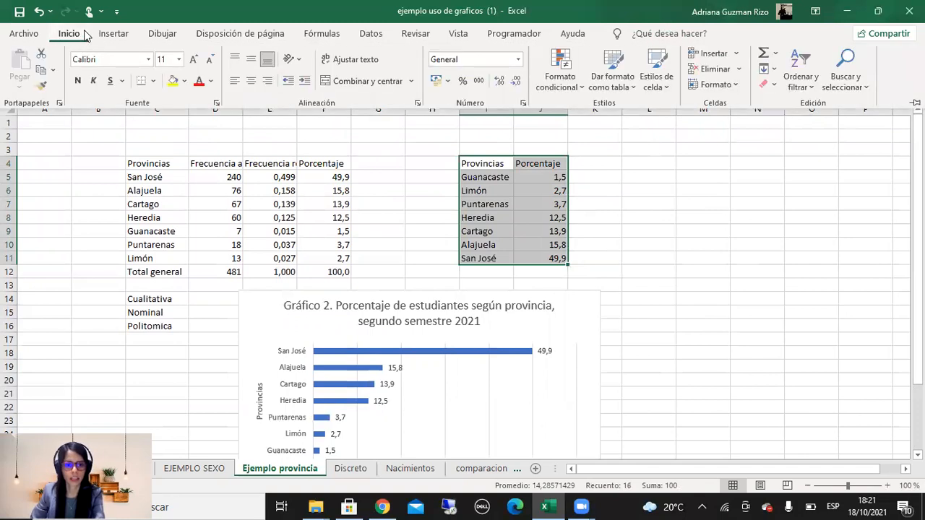
pyautogui.click(735, 297)
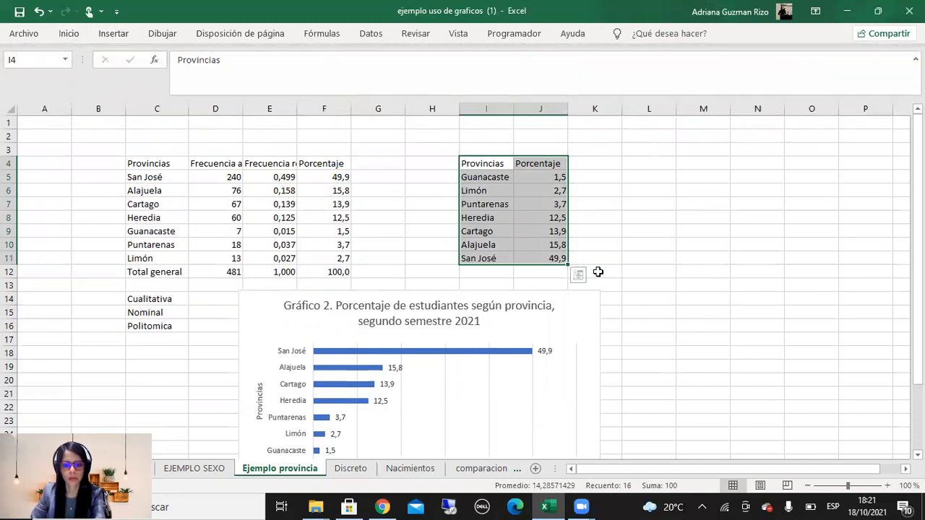
pyautogui.scroll(-1, 391, 364)
pyautogui.scroll(-1, 354, 448)
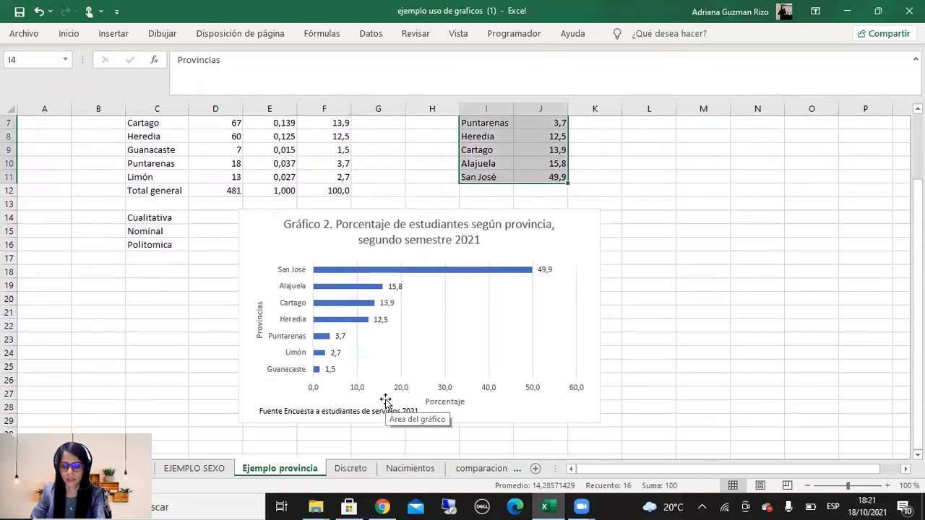
pyautogui.scroll(2, 407, 388)
pyautogui.click(477, 217)
pyautogui.moveTo(153, 298); pyautogui.dragTo(155, 326)
pyautogui.click(552, 258)
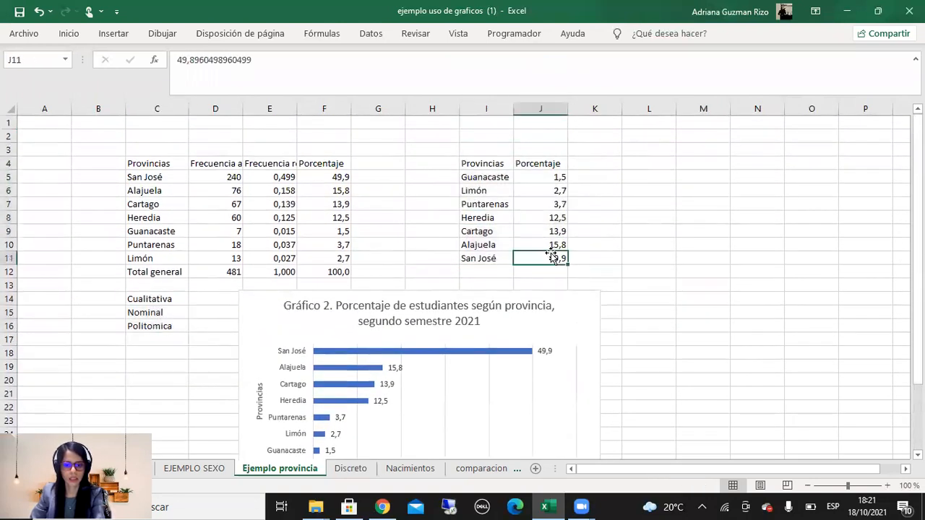
pyautogui.click(213, 174)
pyautogui.click(218, 205)
pyautogui.click(218, 273)
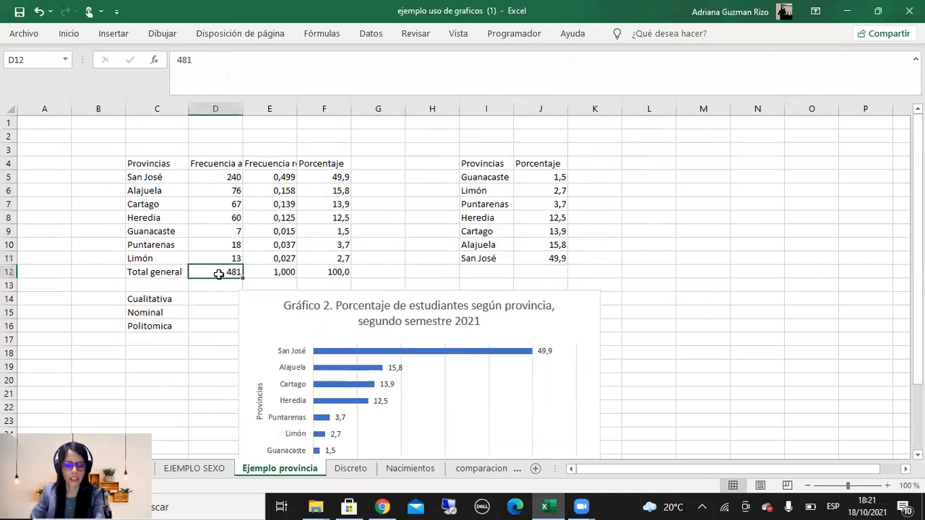
pyautogui.moveTo(480, 175); pyautogui.dragTo(553, 258)
pyautogui.click(673, 209)
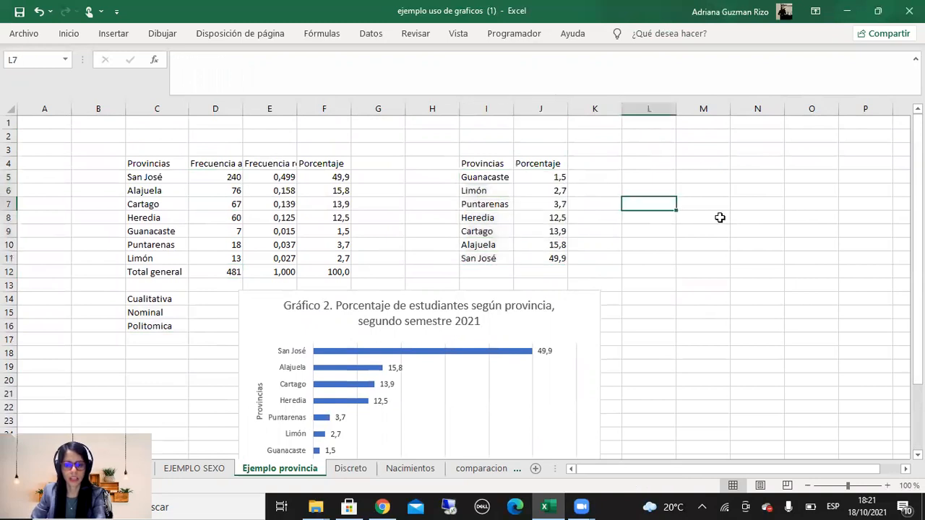
# Select the sorted table I4:J11 and preview the recommended Circular chart for it.
pyautogui.moveTo(485, 164); pyautogui.dragTo(546, 250)
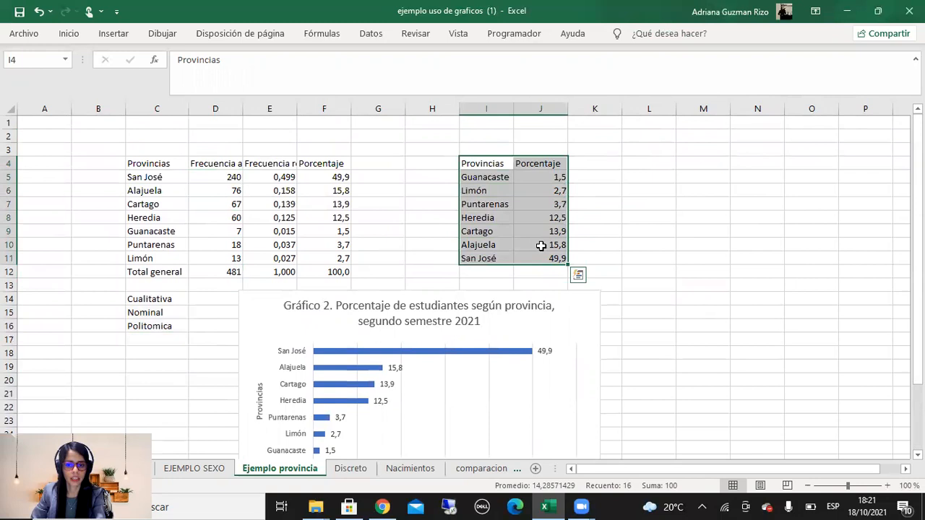
pyautogui.click(662, 223)
pyautogui.moveTo(483, 164); pyautogui.dragTo(549, 258)
pyautogui.click(704, 206)
pyautogui.moveTo(483, 165); pyautogui.dragTo(552, 258)
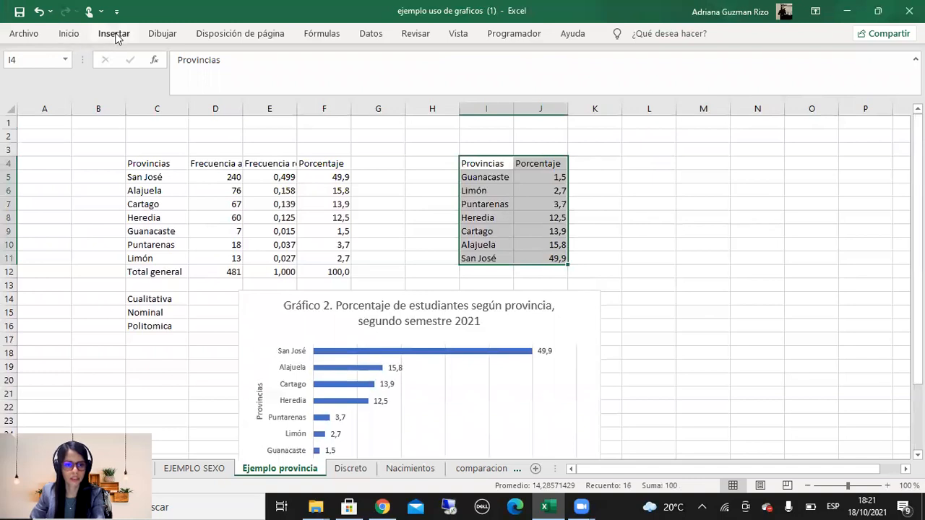
pyautogui.click(113, 34)
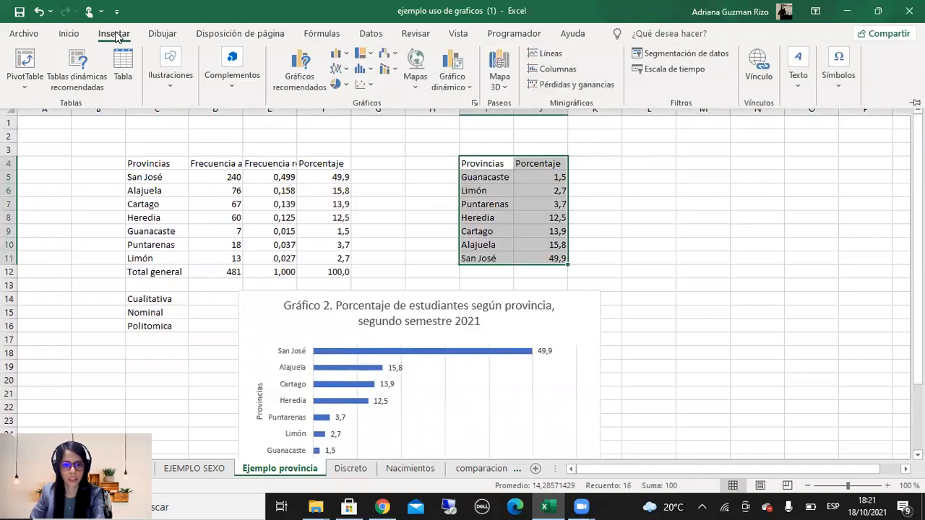
pyautogui.click(299, 72)
pyautogui.click(319, 266)
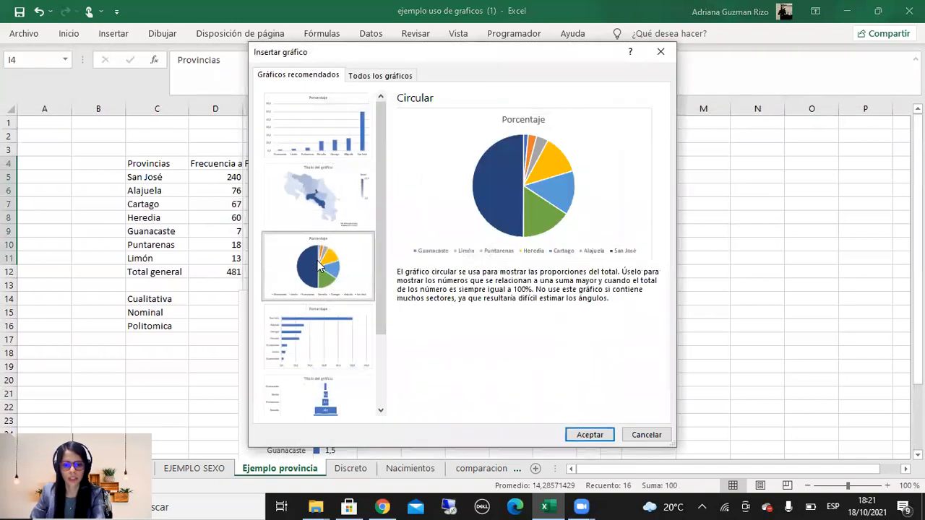
# Insert the recommended Circular chart of percentages by province and move it beside the Gráfico 2 bar chart.
pyautogui.click(606, 433)
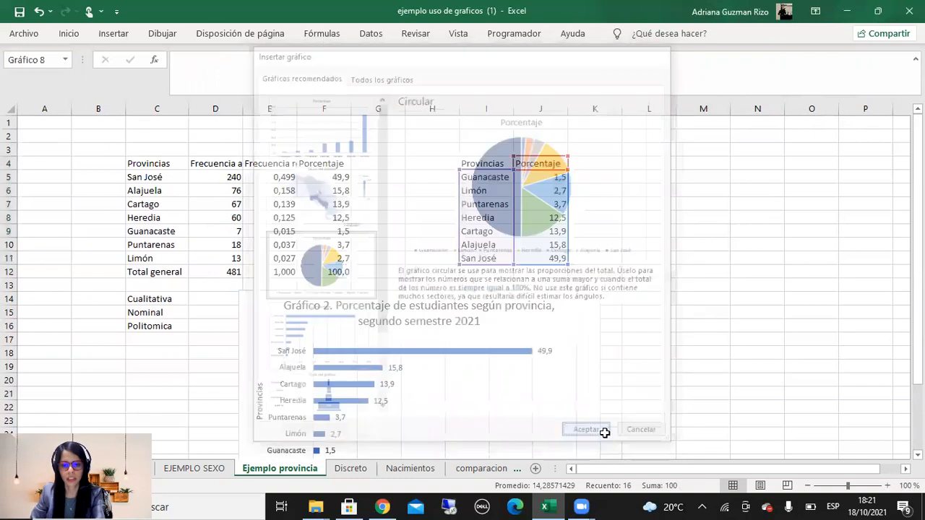
pyautogui.moveTo(347, 200); pyautogui.dragTo(675, 304)
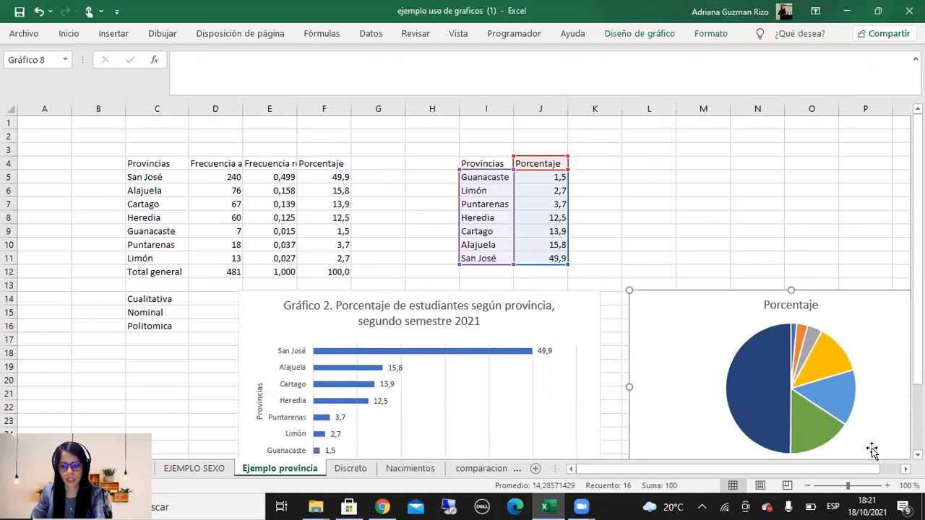
pyautogui.click(905, 469)
pyautogui.hscroll(3, 463, 282)
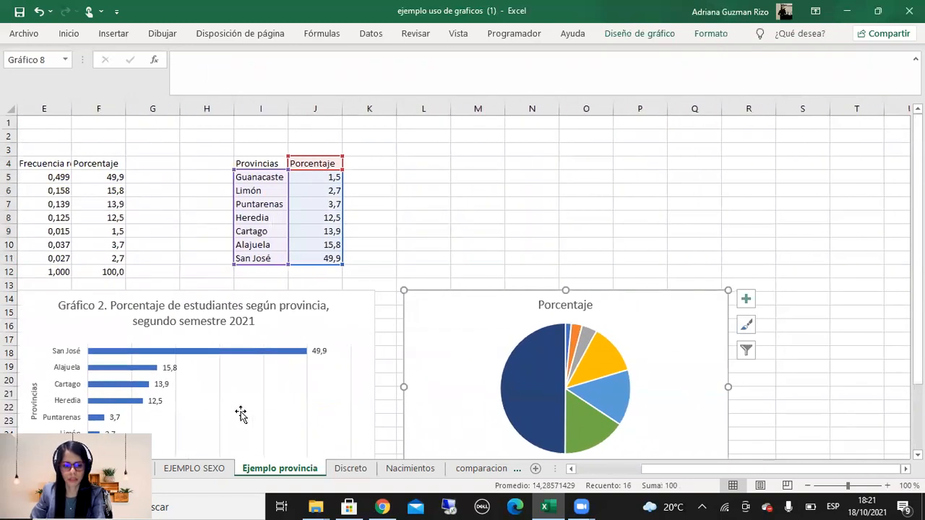
pyautogui.scroll(-2, 243, 412)
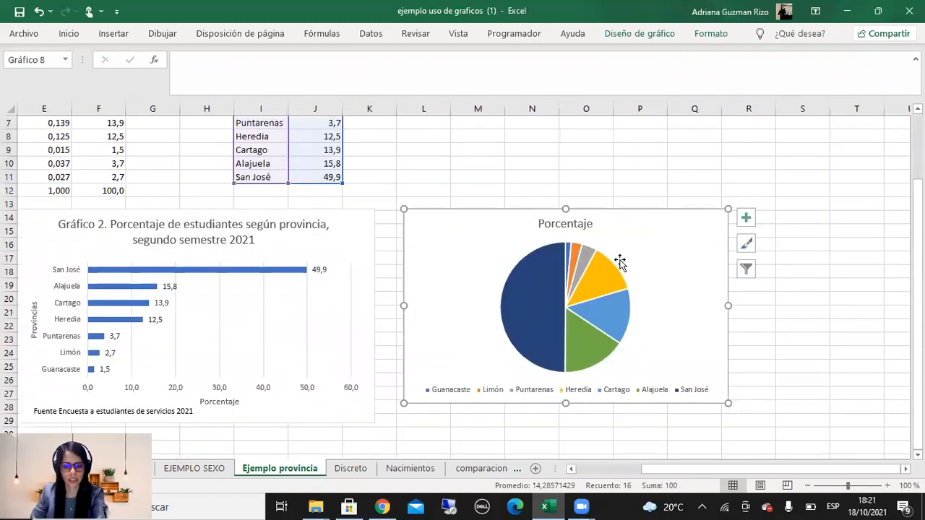
# Enlarge the pie chart down to row 29 and turn on its data labels.
pyautogui.moveTo(567, 408); pyautogui.dragTo(544, 388)
pyautogui.click(477, 402)
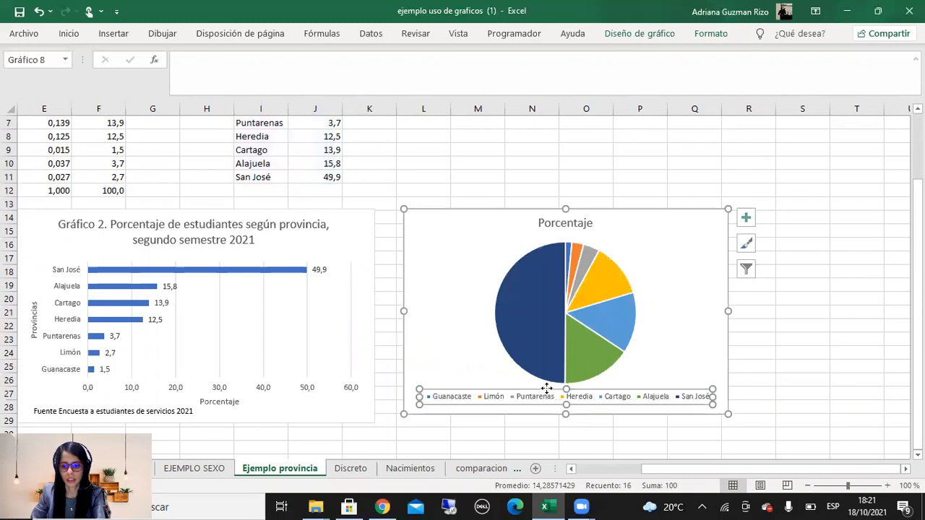
pyautogui.click(727, 415)
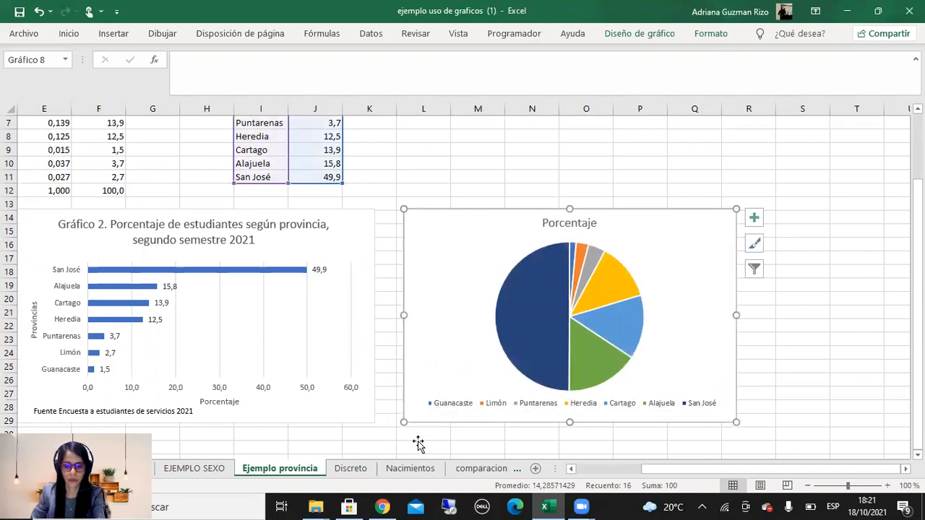
pyautogui.click(753, 218)
pyautogui.click(787, 248)
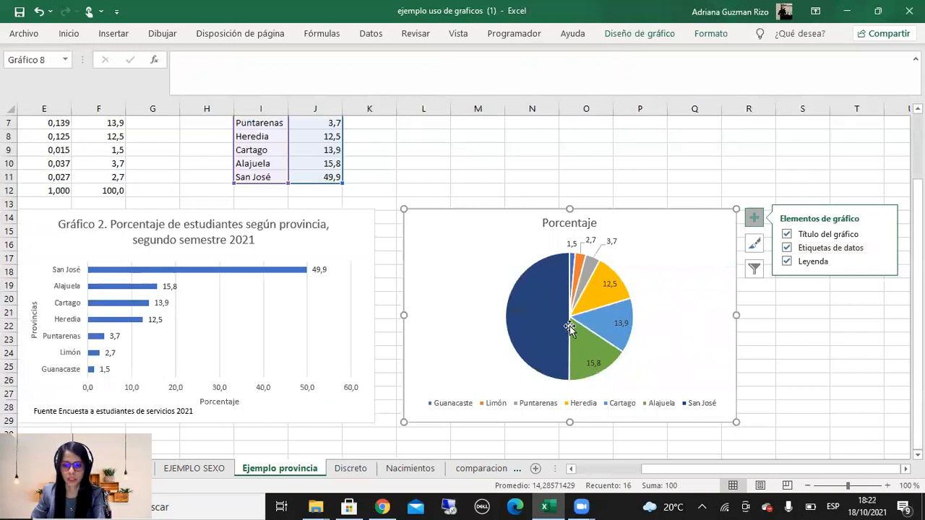
# Edit the pie chart's title to begin with "Gráfico 3. Porcentaje".
pyautogui.click(556, 224)
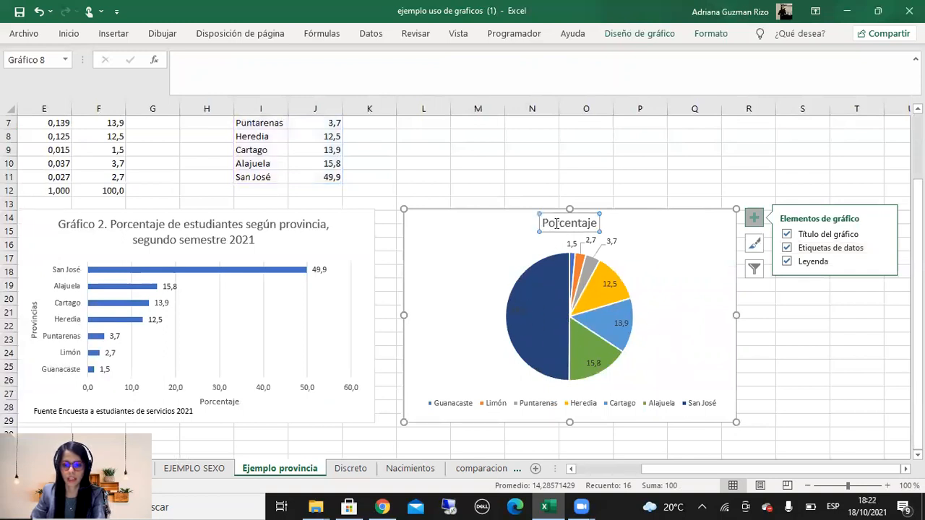
pyautogui.click(598, 224)
pyautogui.write('Gráfico')
pyautogui.press('BackSpace')
pyautogui.press('BackSpace')
pyautogui.press('BackSpace')
pyautogui.press('BackSpace')
pyautogui.press('BackSpace')
pyautogui.press('BackSpace')
pyautogui.write('ráfico 3. Porcentaje')
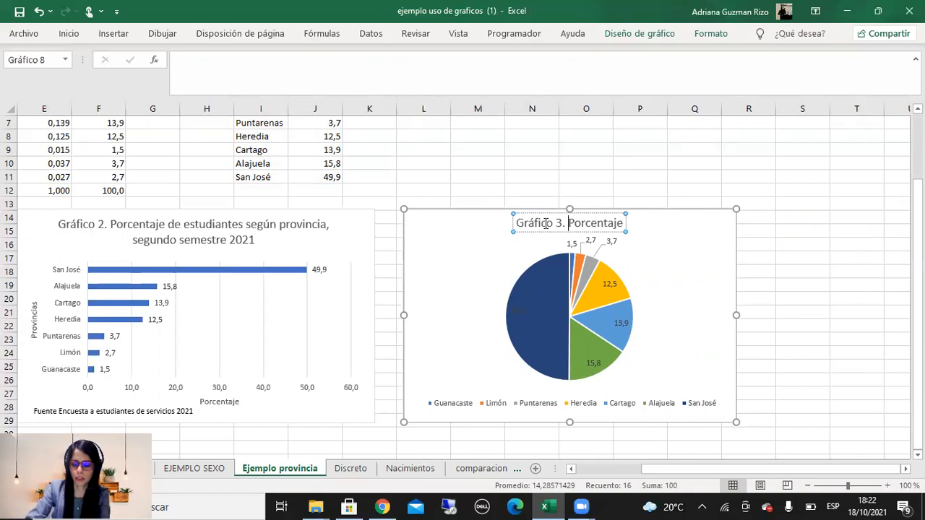
# Complete the pie chart's title with "de estudiantes según provincia,segundo semestre 2021".
pyautogui.write(' de estuant')
pyautogui.press('BackSpace')
pyautogui.press('BackSpace')
pyautogui.write('d')
pyautogui.write('ia')
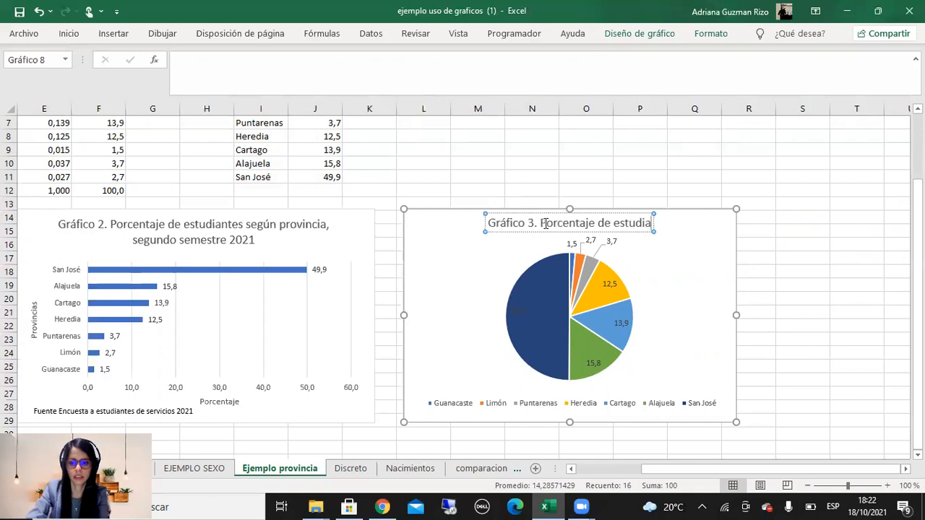
pyautogui.write('ntes según provincia')
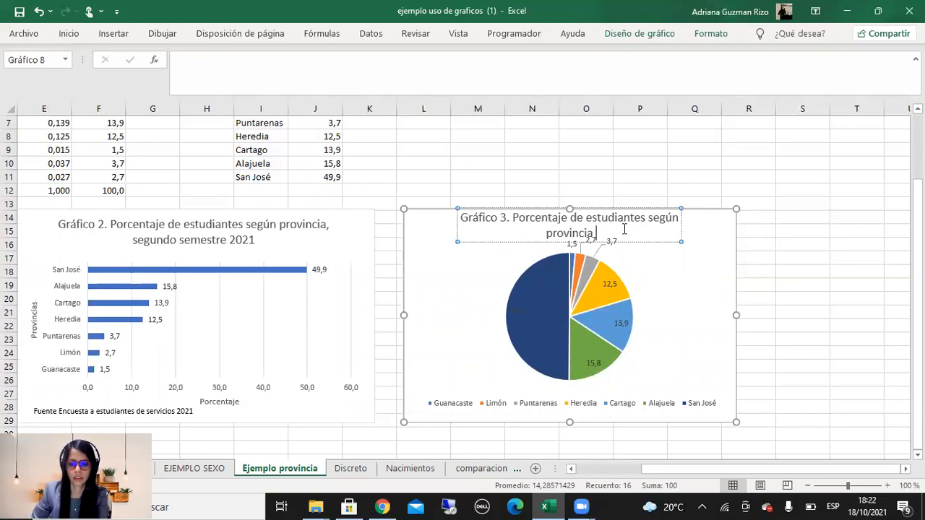
pyautogui.write(', segundo semestre 2021')
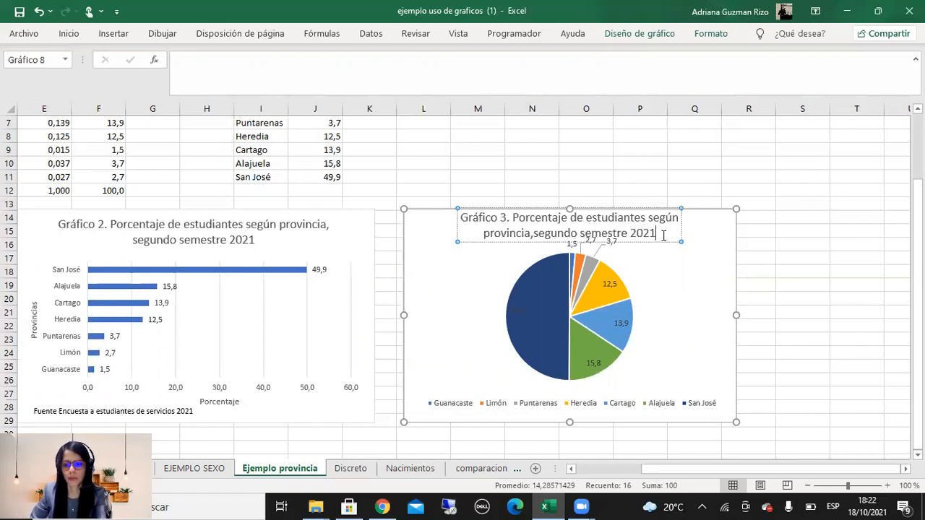
# Change the pie chart title's font to Arial and reduce its font size by two steps.
pyautogui.moveTo(663, 235); pyautogui.dragTo(464, 217)
pyautogui.click(69, 33)
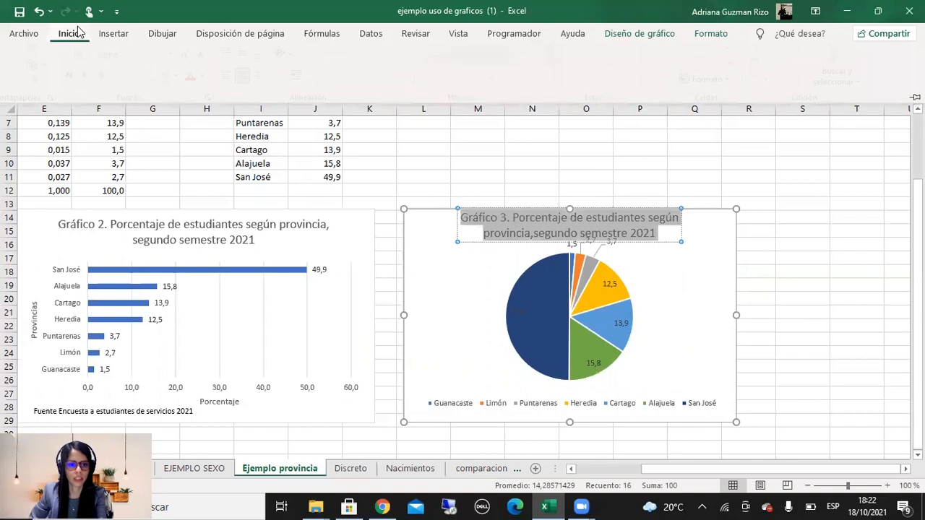
pyautogui.click(149, 59)
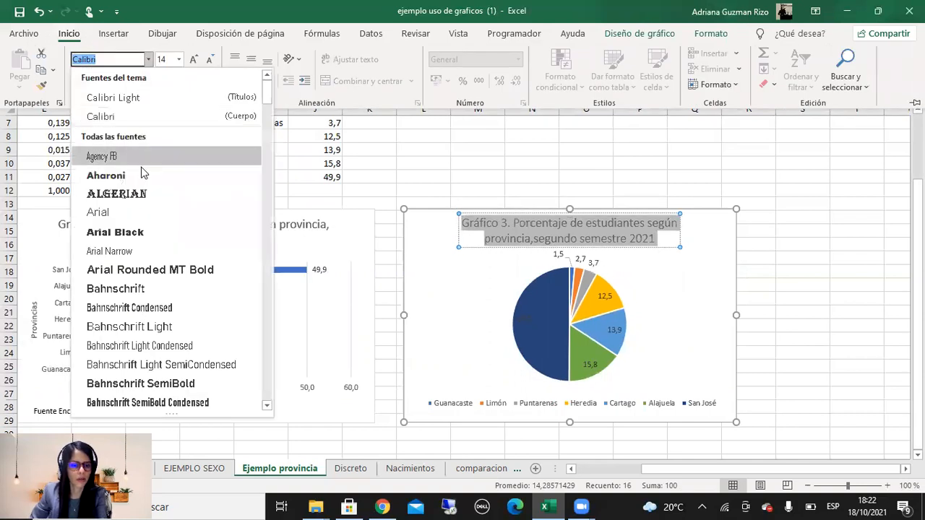
pyautogui.scroll(-1, 145, 221)
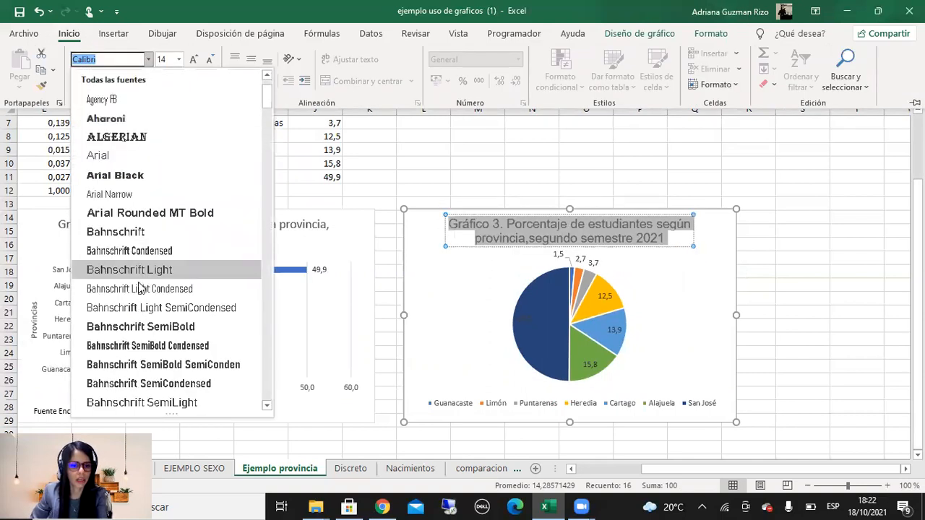
pyautogui.click(123, 162)
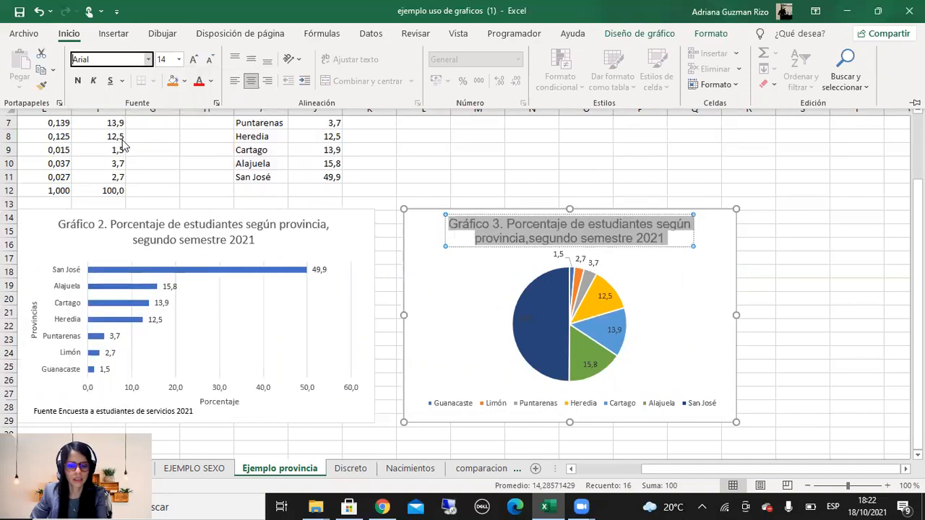
pyautogui.click(210, 60)
pyautogui.click(209, 59)
pyautogui.click(188, 242)
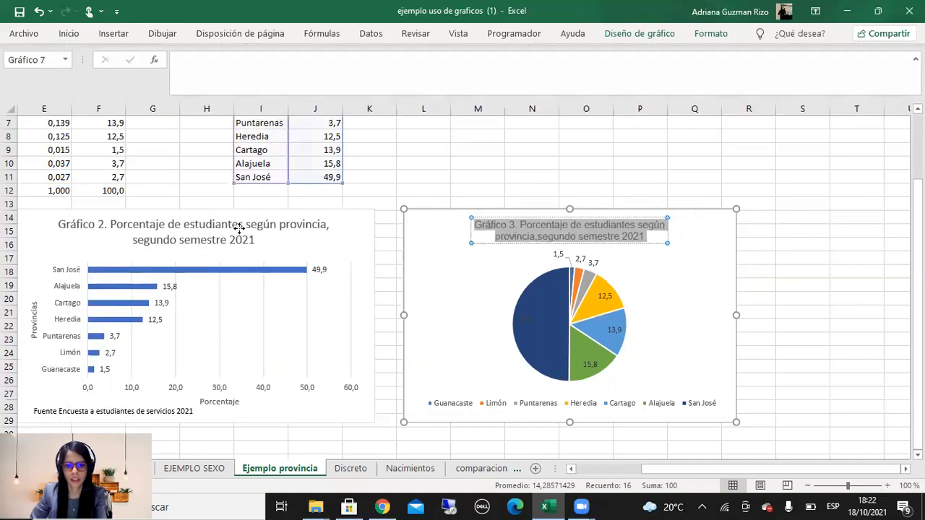
pyautogui.click(517, 219)
pyautogui.click(522, 406)
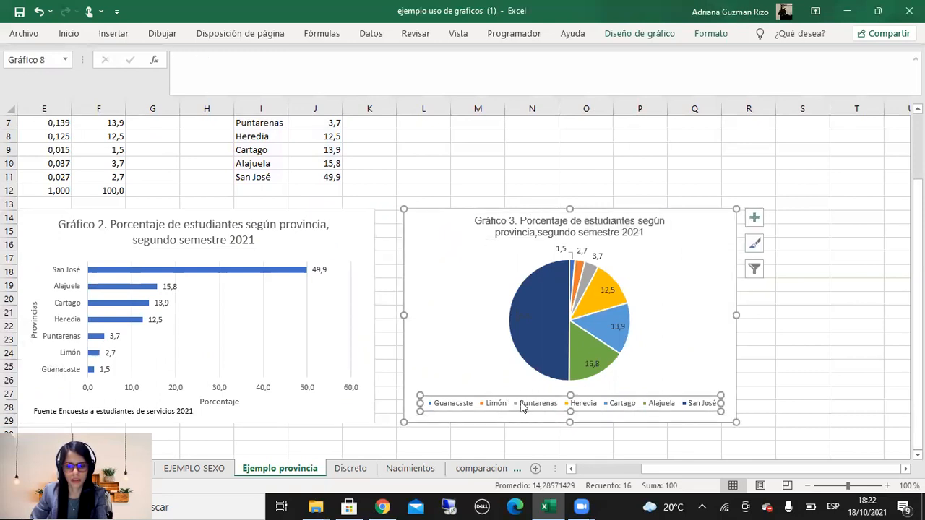
pyautogui.click(660, 328)
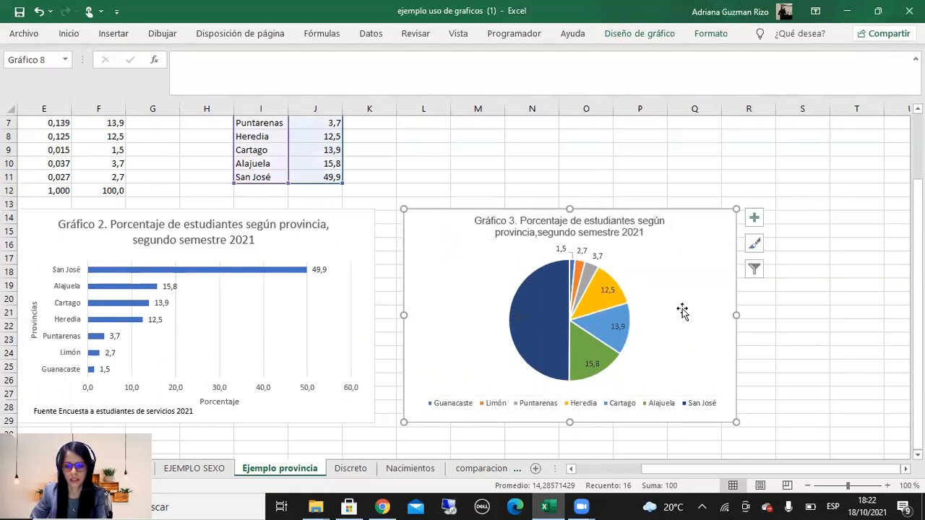
pyautogui.click(599, 406)
pyautogui.click(660, 336)
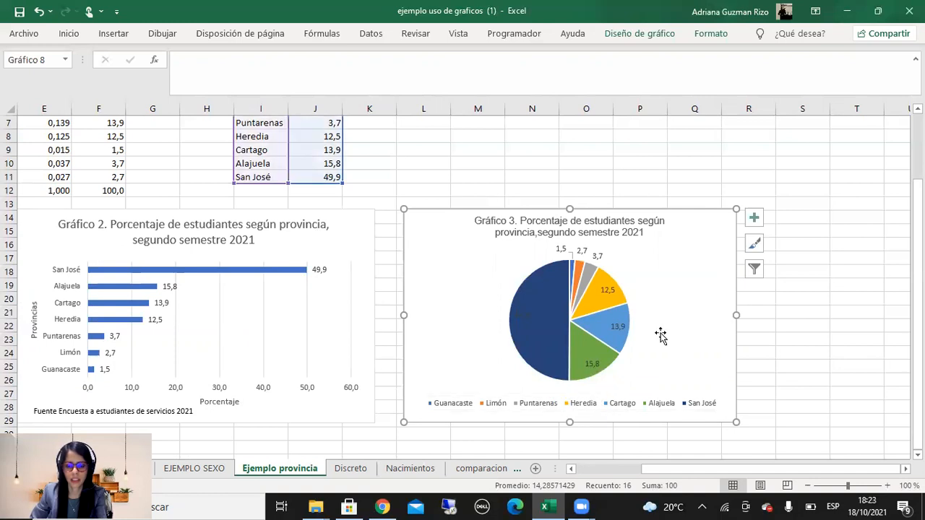
pyautogui.scroll(-1, 657, 362)
pyautogui.scroll(1, 654, 361)
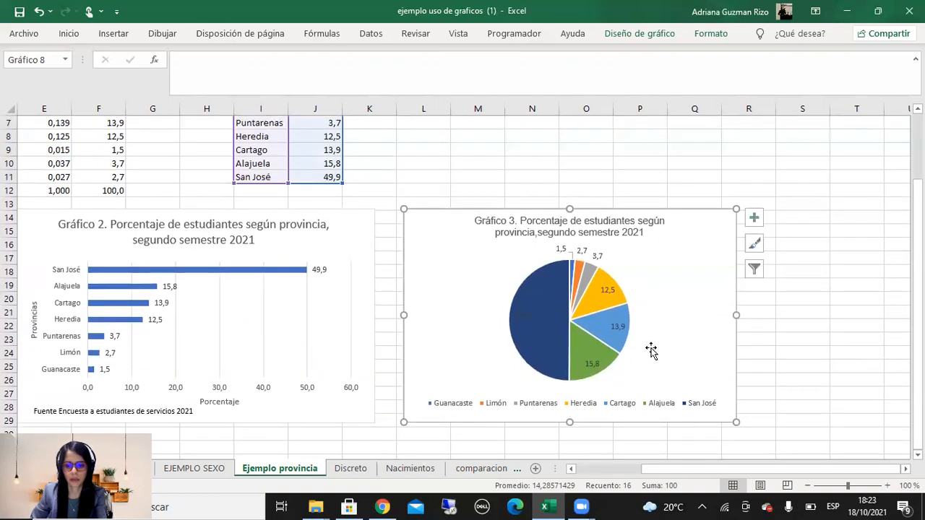
# Enlarge the pie chart's frame to about row 30 and make the pie slightly larger inside it.
pyautogui.moveTo(735, 422); pyautogui.dragTo(770, 442)
pyautogui.click(700, 380)
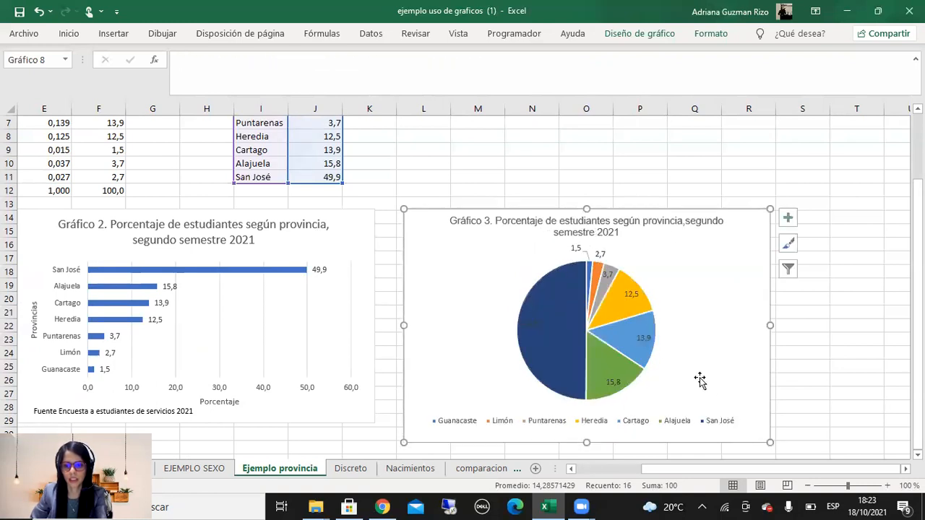
pyautogui.click(870, 289)
pyautogui.click(542, 287)
pyautogui.click(478, 275)
pyautogui.click(516, 305)
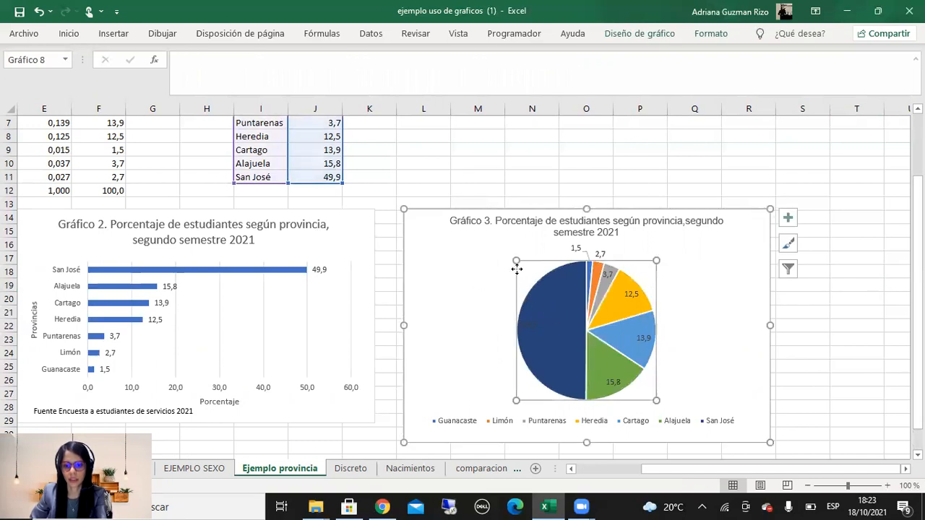
pyautogui.moveTo(515, 264)
pyautogui.mouseDown()
pyautogui.moveTo(540, 286)
pyautogui.moveTo(501, 264)
pyautogui.moveTo(511, 258)
pyautogui.moveTo(513, 270)
pyautogui.mouseUp()
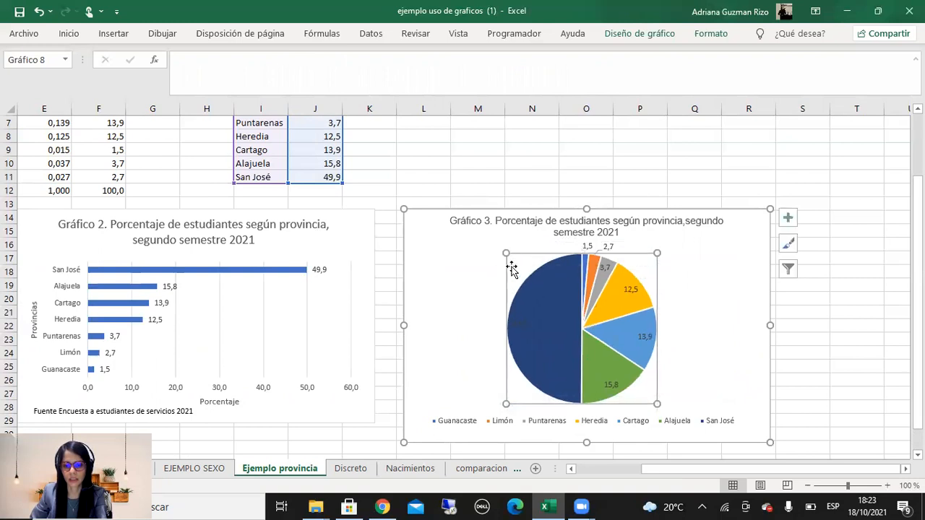
# Move the legend up slightly, closer to the pie, to leave room beneath it.
pyautogui.click(748, 386)
pyautogui.click(693, 422)
pyautogui.moveTo(695, 415); pyautogui.dragTo(698, 410)
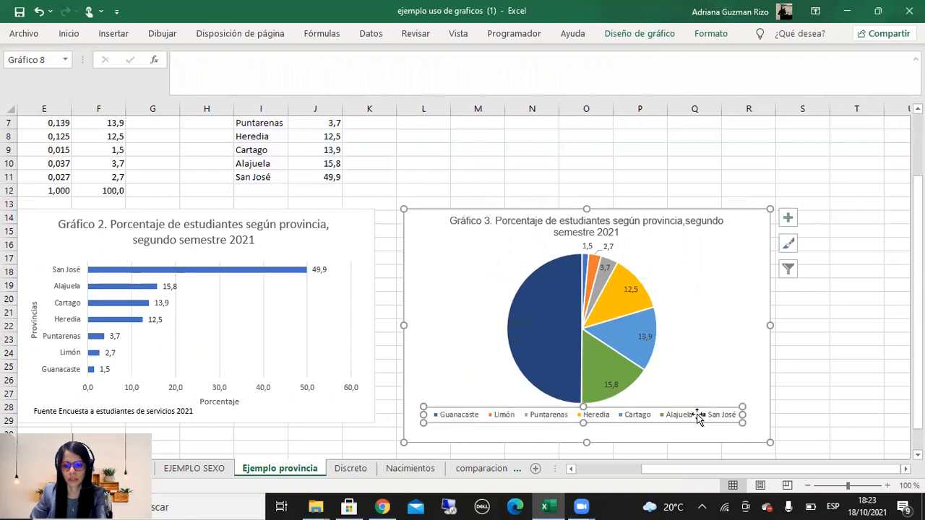
# Add a text box under the pie chart's legend containing "Fuente Encuesta a estudiantes de estadística del".
pyautogui.click(108, 37)
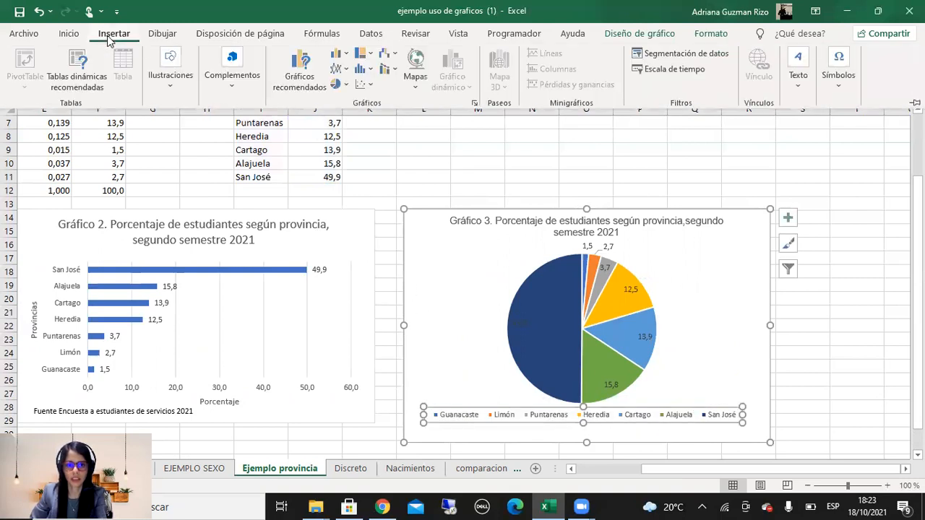
pyautogui.click(160, 73)
pyautogui.click(199, 130)
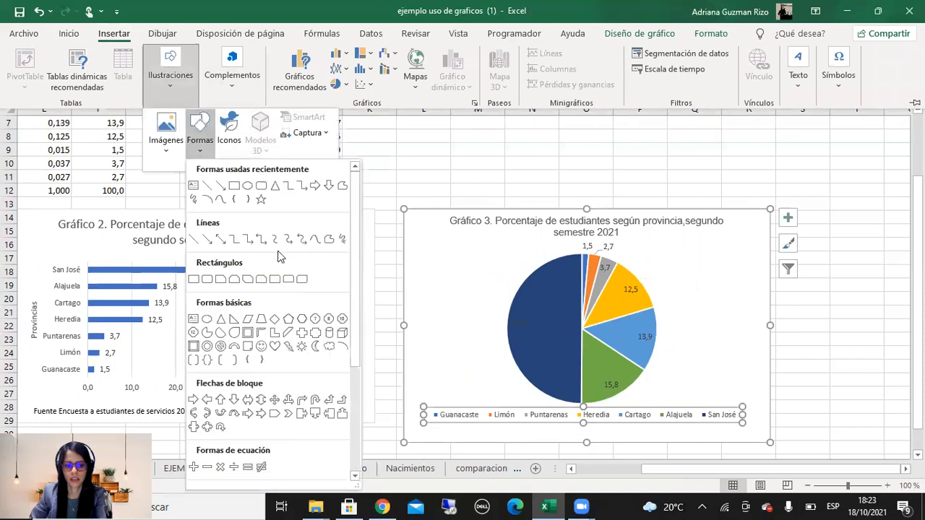
pyautogui.click(193, 187)
pyautogui.moveTo(440, 430); pyautogui.dragTo(655, 440)
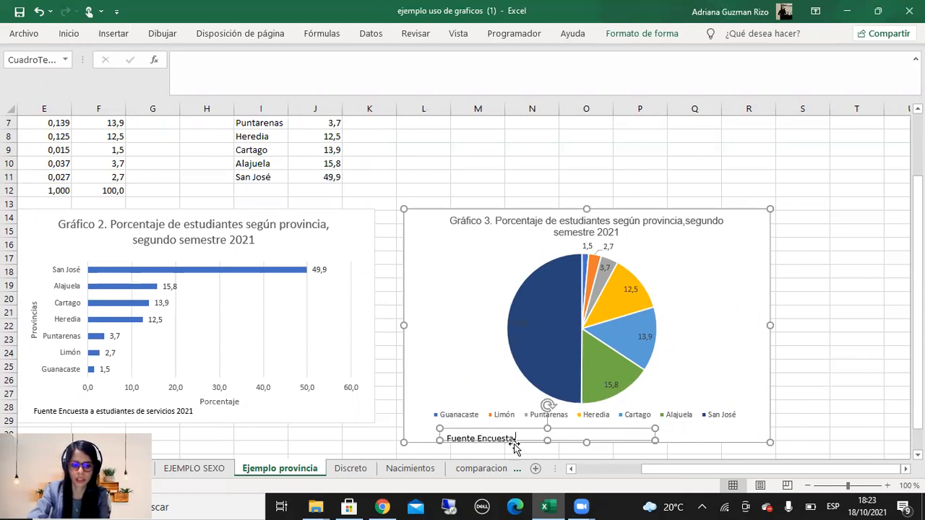
pyautogui.write('tudiantes de estadística del')
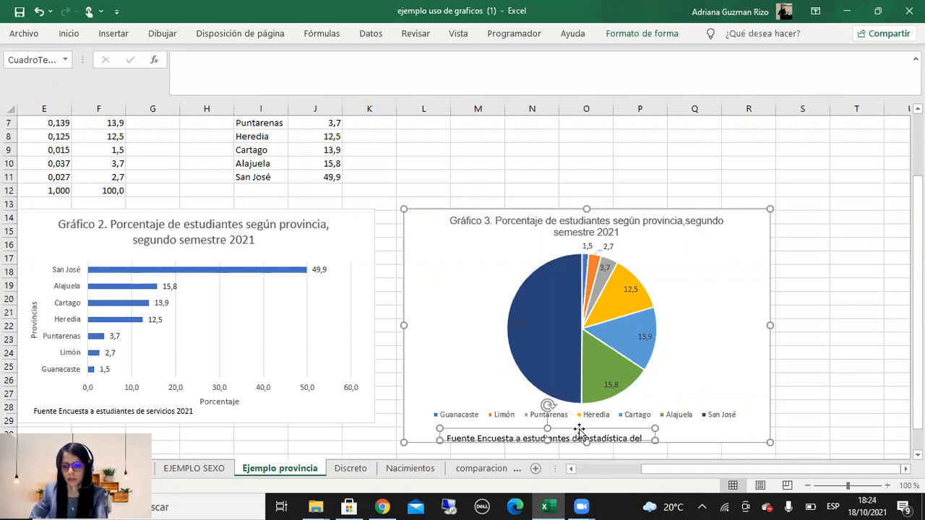
# Widen the source text box and complete its text with "servicio", correcting the spelling.
pyautogui.moveTo(655, 440); pyautogui.dragTo(701, 442)
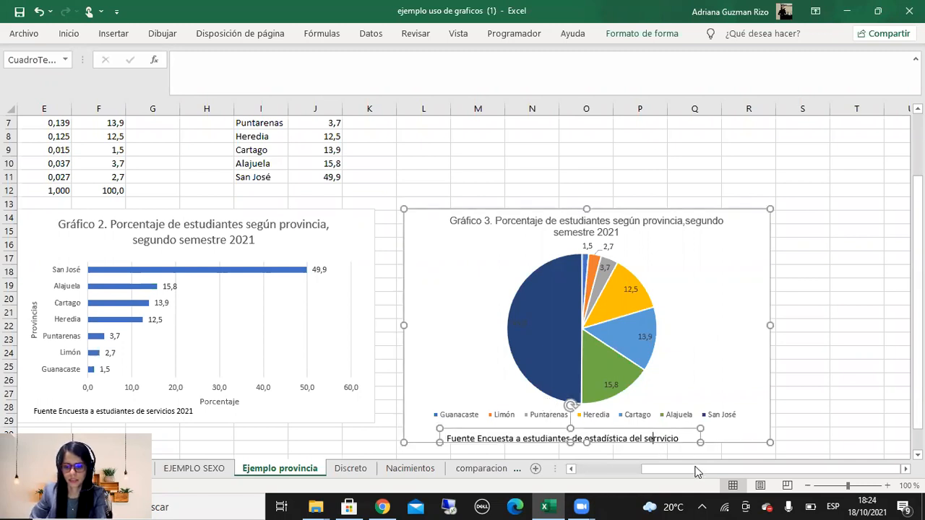
pyautogui.click(670, 434)
pyautogui.click(669, 434)
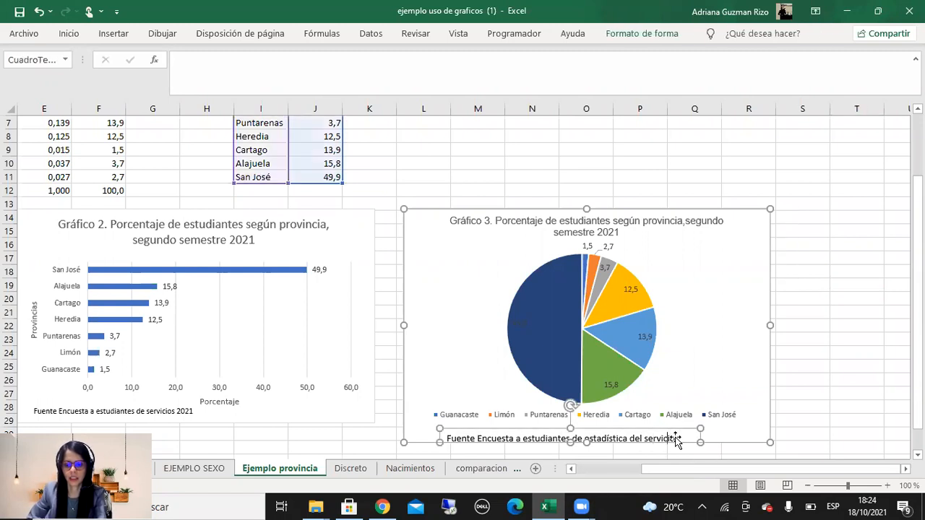
# Reduce the font size of the entire source note by two steps.
pyautogui.moveTo(675, 438); pyautogui.dragTo(445, 438)
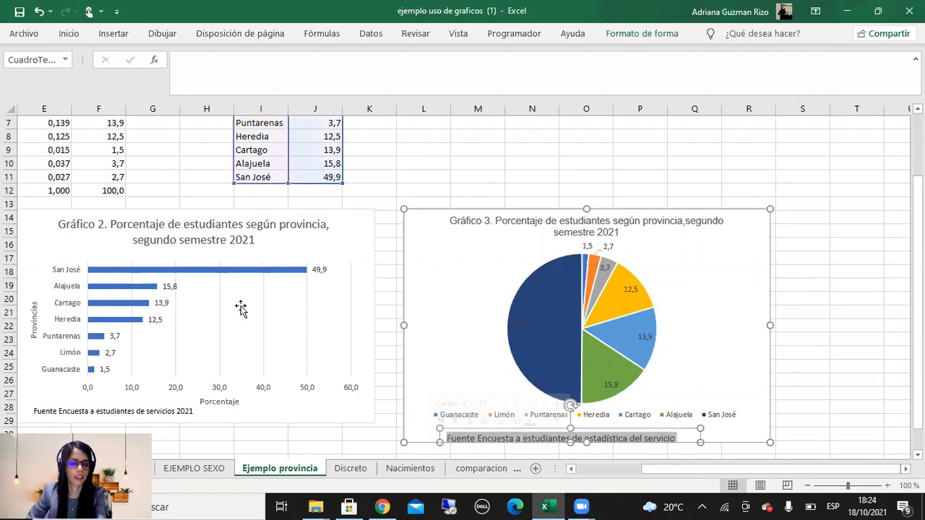
pyautogui.click(67, 36)
pyautogui.click(210, 59)
pyautogui.click(210, 60)
# Add a colon after "Fuente" in the pie chart's source note and make "Fuente:" bold.
pyautogui.click(471, 437)
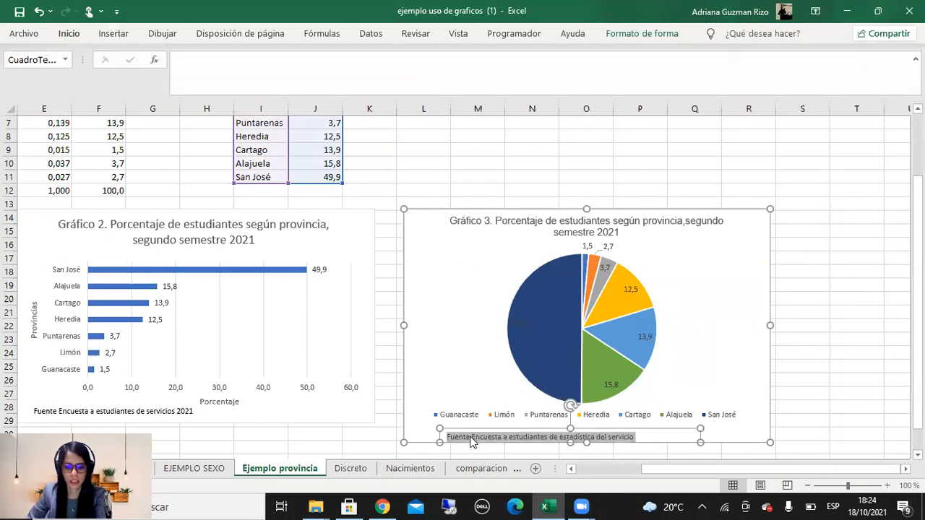
pyautogui.click(470, 438)
pyautogui.press('super+space')
pyautogui.write(':')
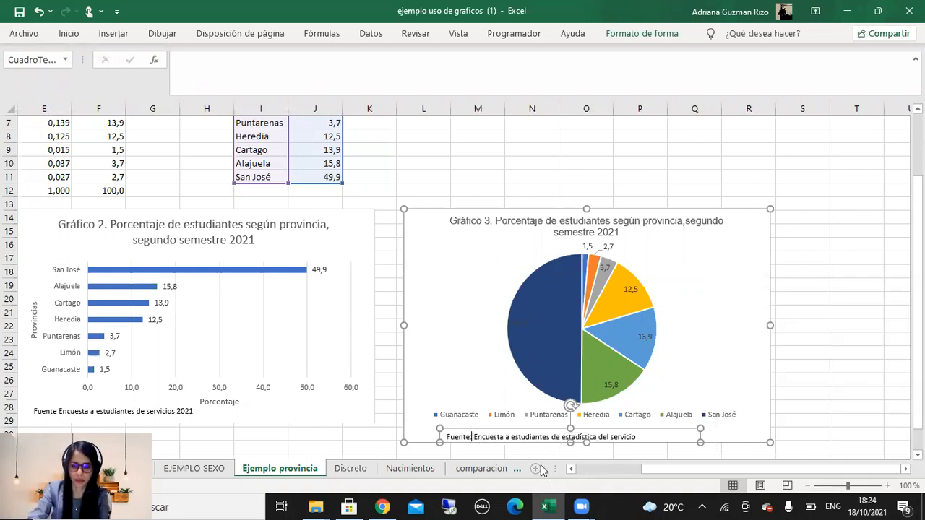
pyautogui.moveTo(472, 437); pyautogui.dragTo(442, 437)
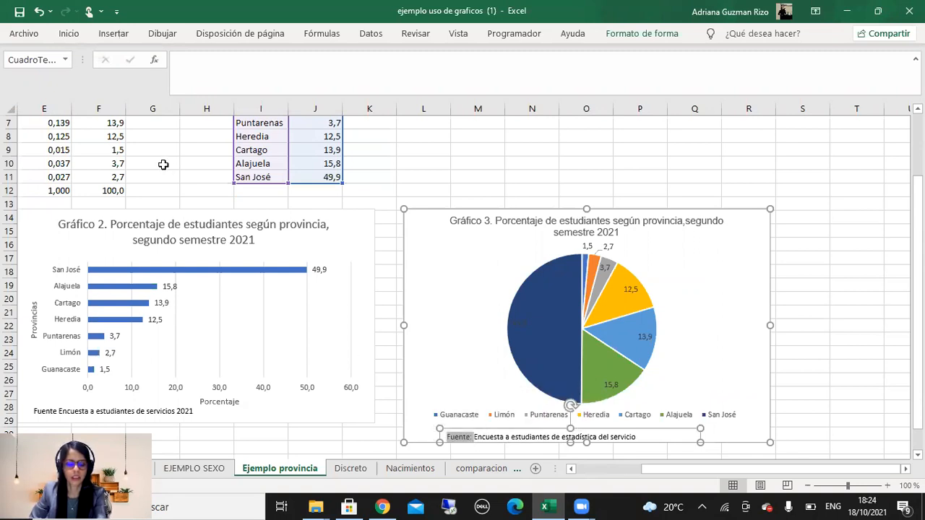
pyautogui.click(69, 34)
pyautogui.click(539, 411)
# Move the source note slightly up and to the left beneath the pie chart's legend.
pyautogui.click(541, 429)
pyautogui.moveTo(540, 429); pyautogui.dragTo(528, 426)
pyautogui.click(800, 303)
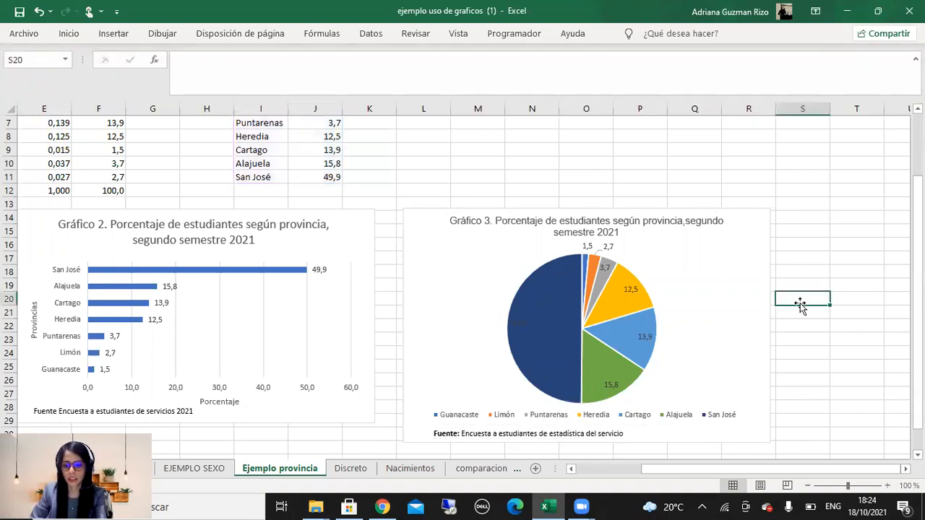
pyautogui.click(857, 341)
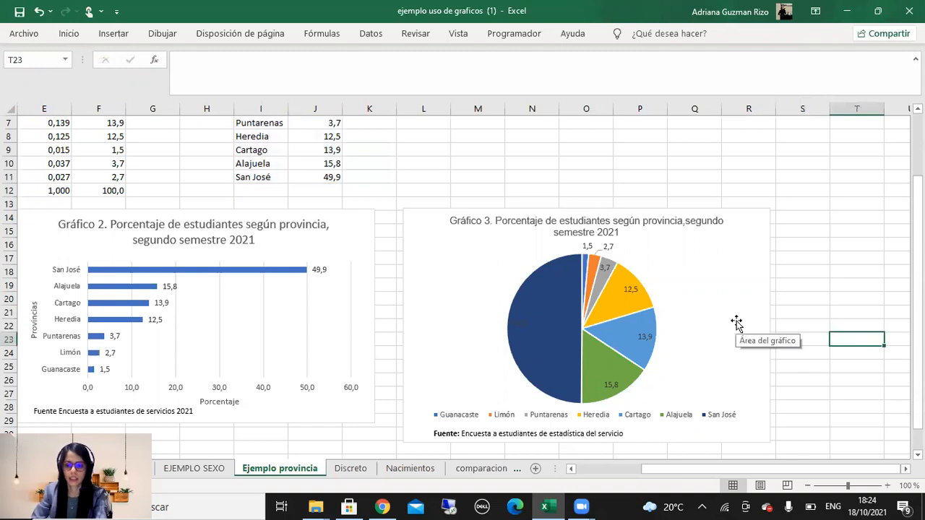
# Move the whole pie chart up slightly beside the bar chart.
pyautogui.moveTo(719, 281); pyautogui.dragTo(718, 270)
pyautogui.click(845, 294)
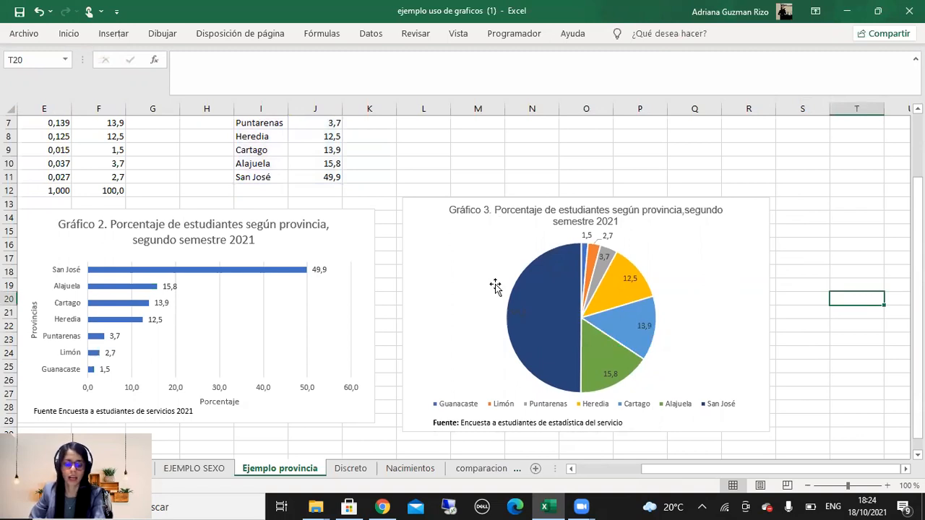
pyautogui.scroll(-1, 439, 267)
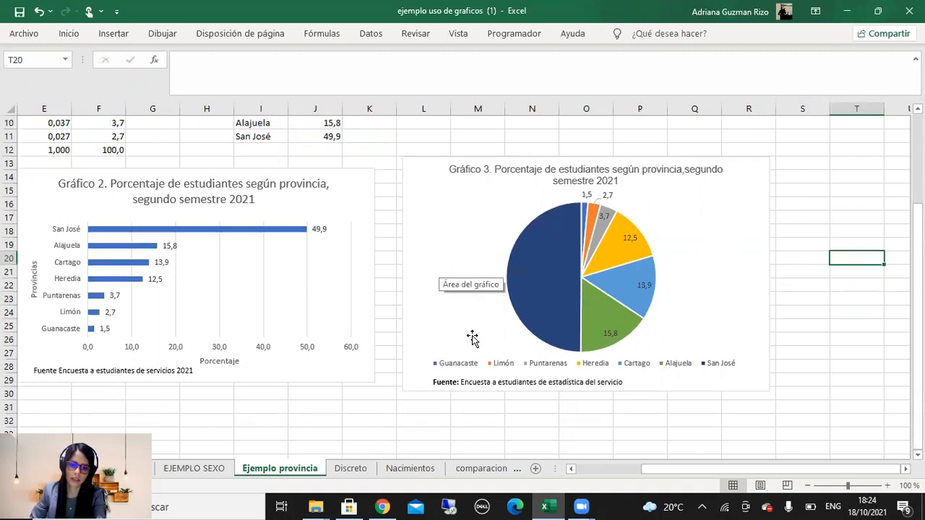
# Extend the bar chart's upper edge slightly upward, closer to the height of the pie chart's upper edge.
pyautogui.click(463, 220)
pyautogui.click(331, 230)
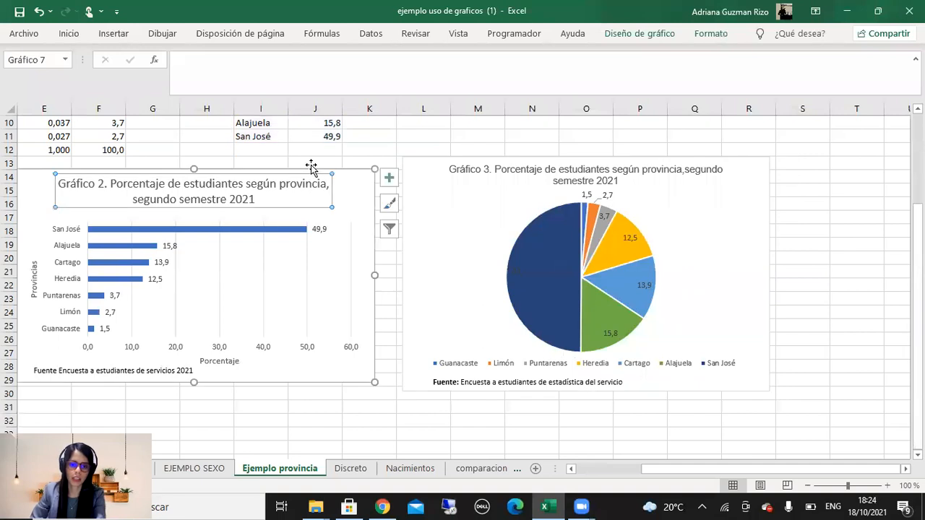
pyautogui.moveTo(191, 167); pyautogui.dragTo(192, 160)
# Set the bar chart's title to Arial, size 11, and nudge it down slightly.
pyautogui.click(215, 181)
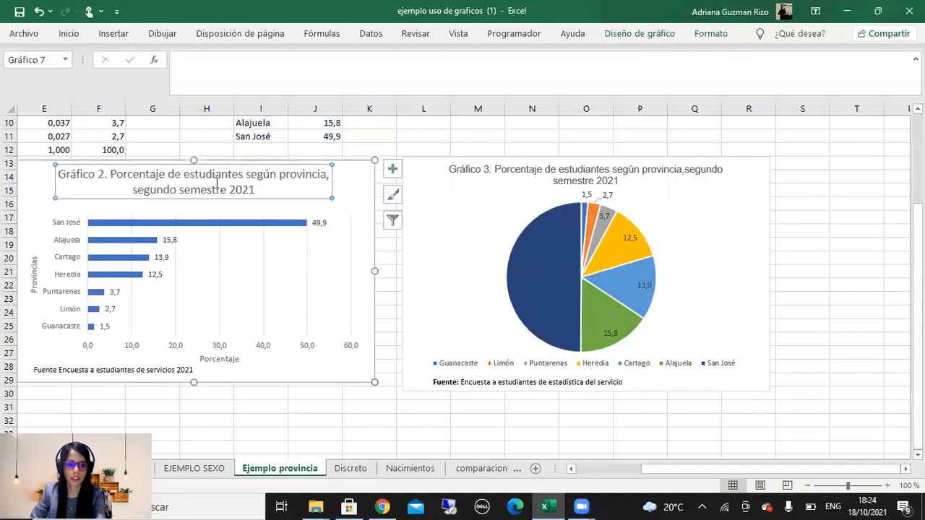
pyautogui.click(68, 33)
pyautogui.click(148, 59)
pyautogui.click(132, 155)
pyautogui.click(211, 61)
pyautogui.click(211, 61)
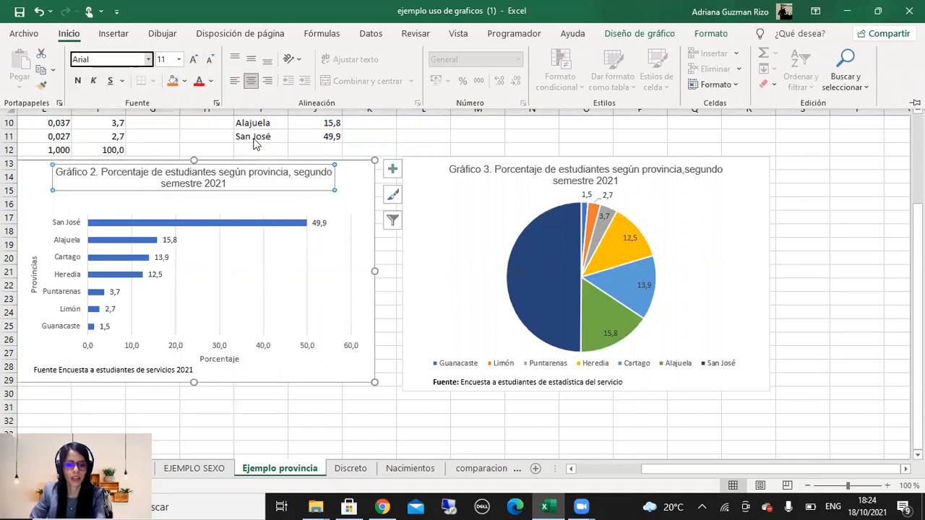
pyautogui.click(293, 195)
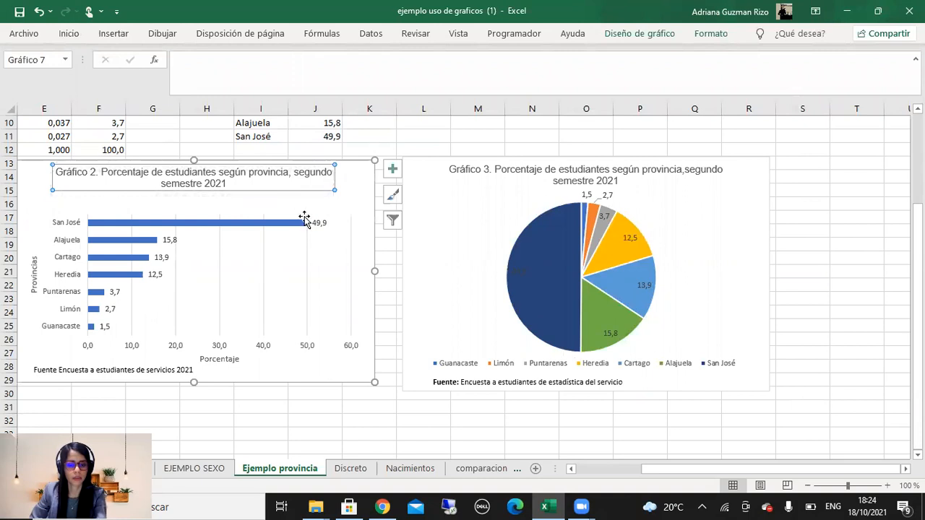
pyautogui.click(303, 217)
pyautogui.click(373, 420)
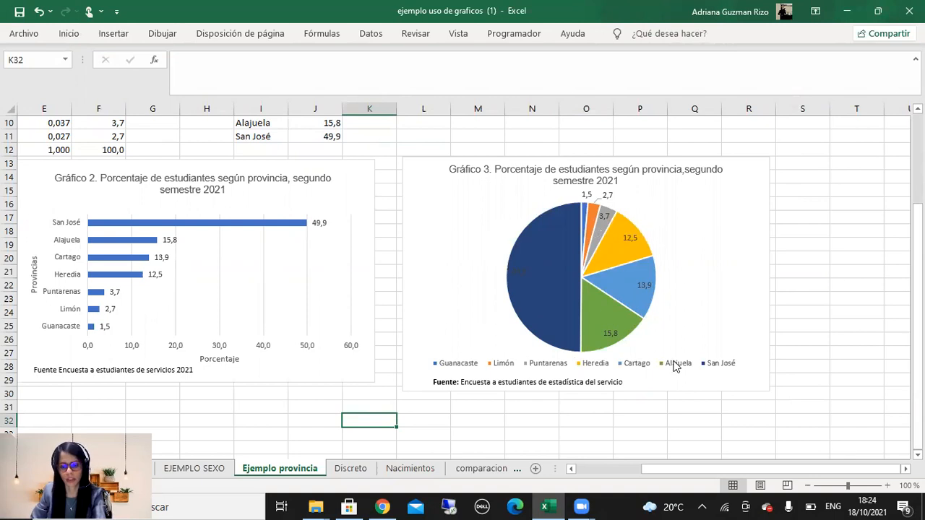
# Insert the recommended filled map chart (Mapa coroplético) from the provinces and percentages in I4:J11.
pyautogui.scroll(-1, 704, 412)
pyautogui.scroll(-2, 705, 413)
pyautogui.moveTo(711, 467); pyautogui.dragTo(662, 467)
pyautogui.scroll(3, 407, 310)
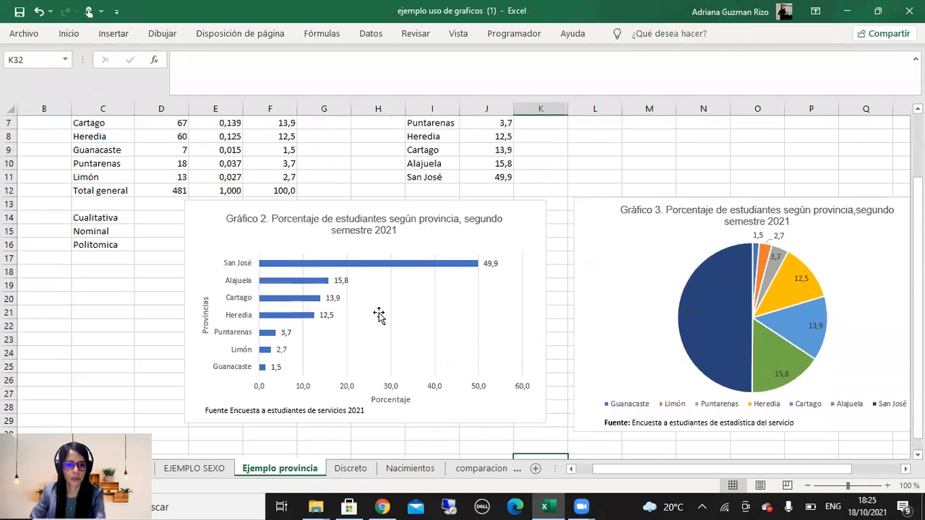
pyautogui.scroll(2, 369, 332)
pyautogui.moveTo(413, 167); pyautogui.dragTo(499, 259)
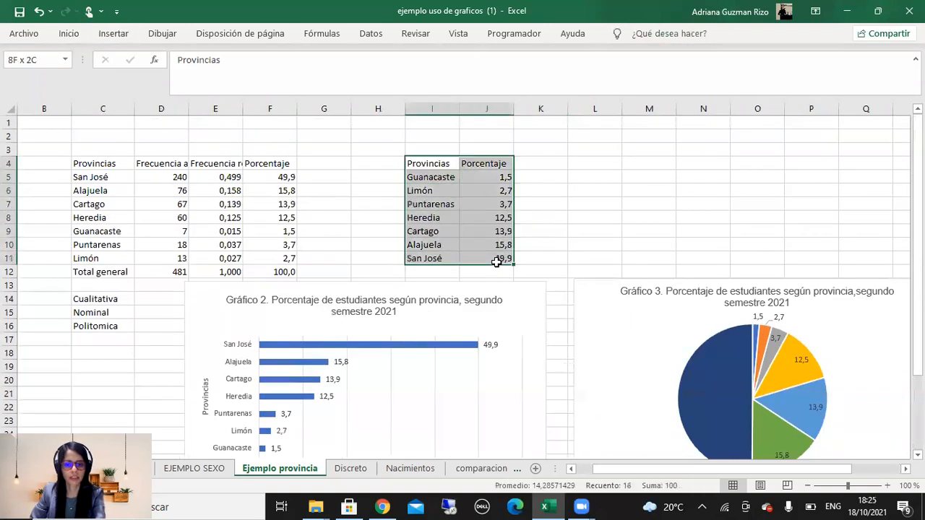
pyautogui.click(109, 37)
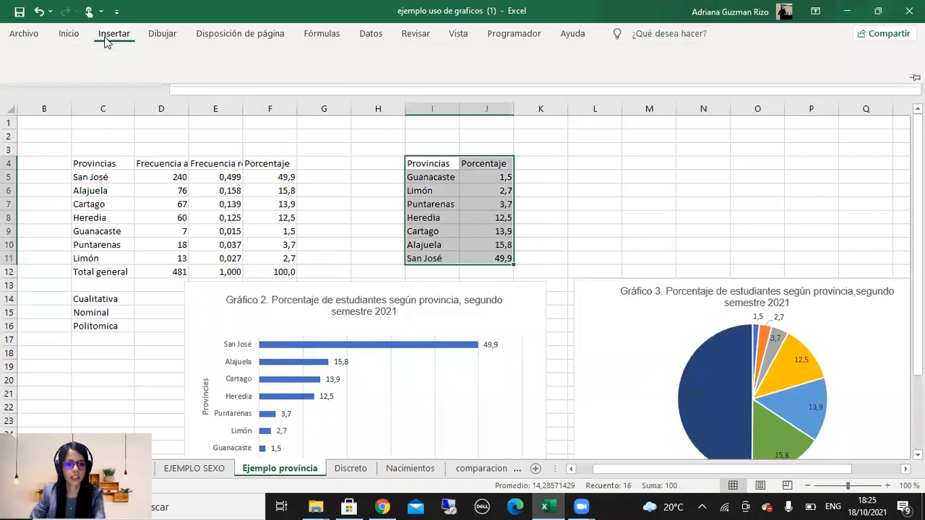
pyautogui.click(308, 78)
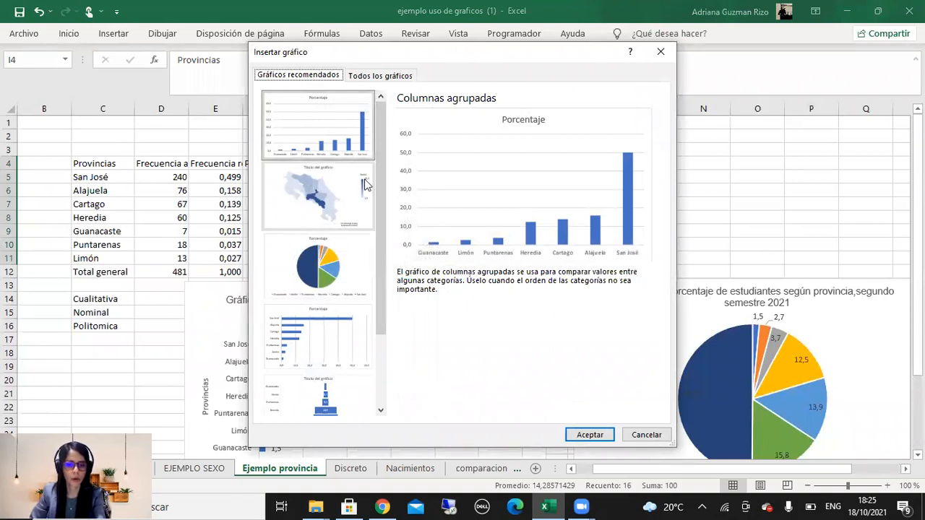
pyautogui.doubleClick(299, 196)
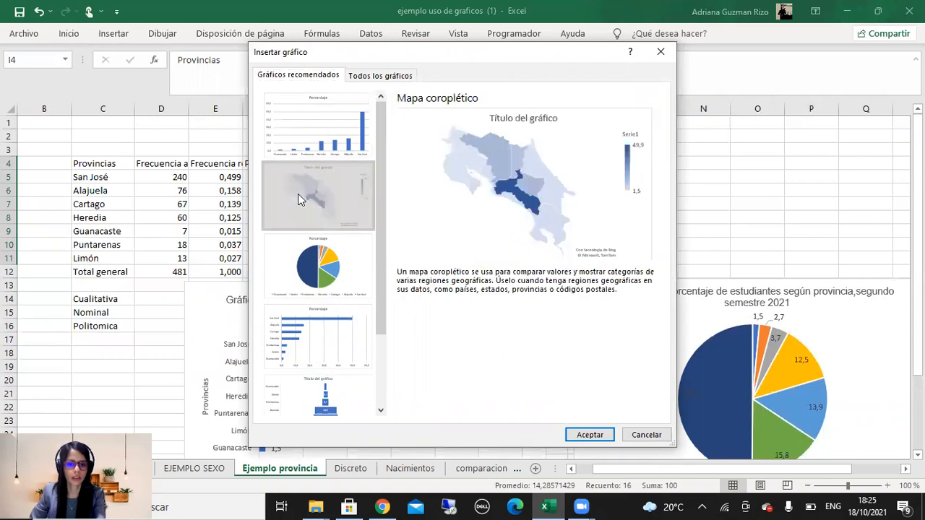
# Move the new map chart into the empty area below the bar chart.
pyautogui.scroll(-3, 367, 219)
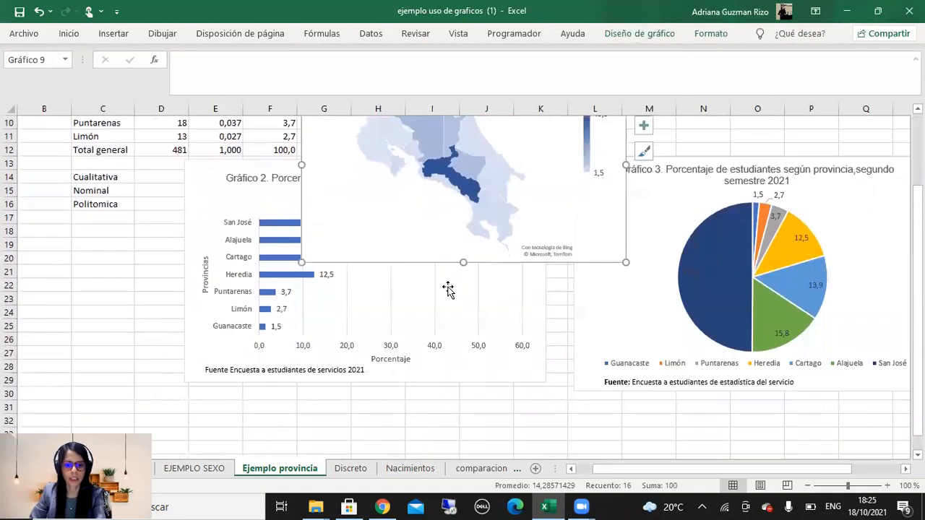
pyautogui.click(332, 131)
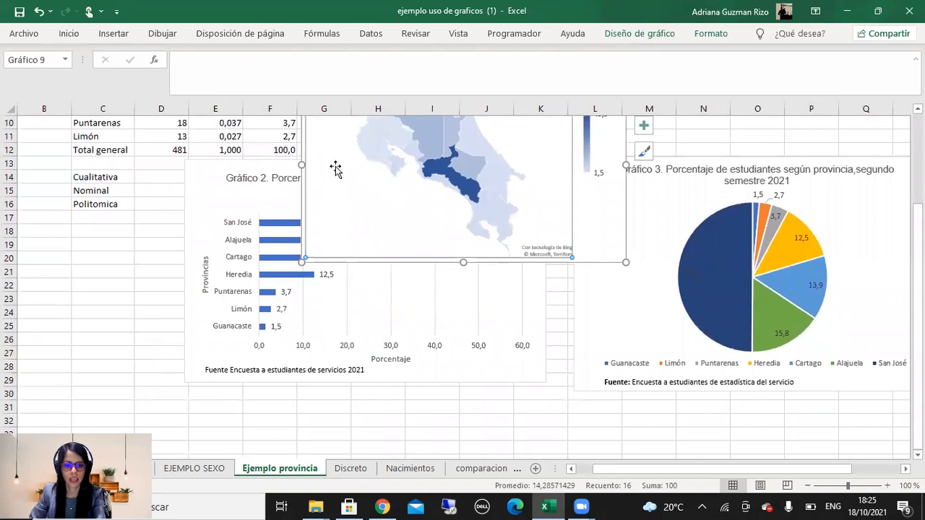
pyautogui.scroll(2, 330, 191)
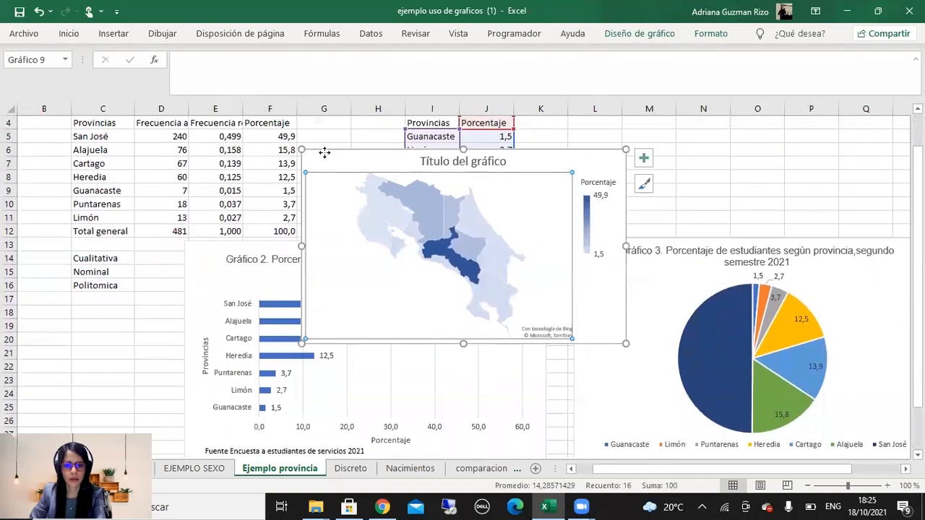
pyautogui.moveTo(327, 160); pyautogui.dragTo(397, 405)
pyautogui.scroll(-2, 434, 347)
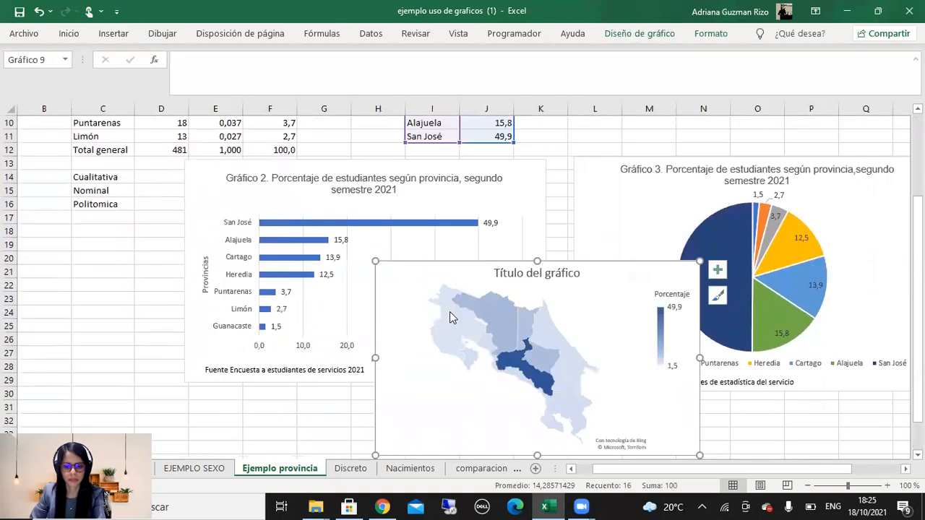
pyautogui.moveTo(407, 348); pyautogui.dragTo(274, 409)
pyautogui.scroll(-2, 361, 355)
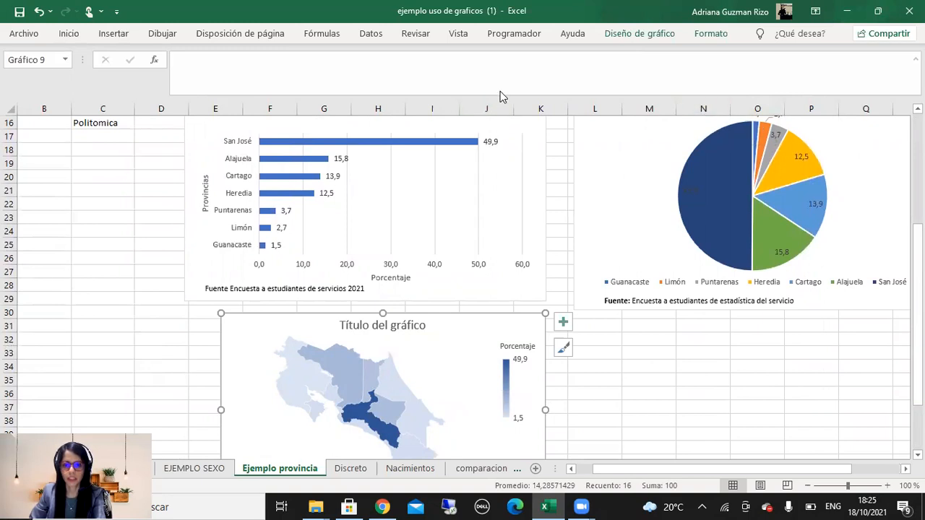
pyautogui.scroll(-2, 397, 273)
pyautogui.click(414, 269)
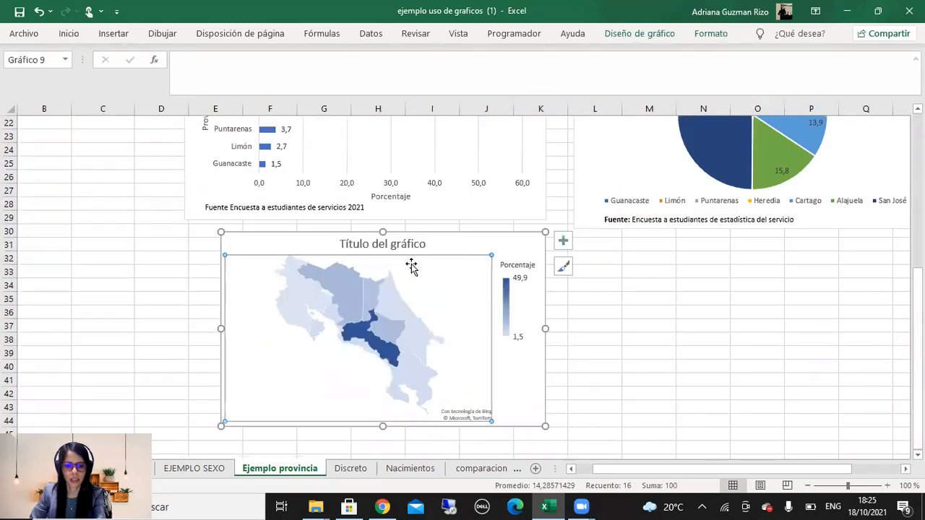
pyautogui.moveTo(459, 239); pyautogui.dragTo(436, 244)
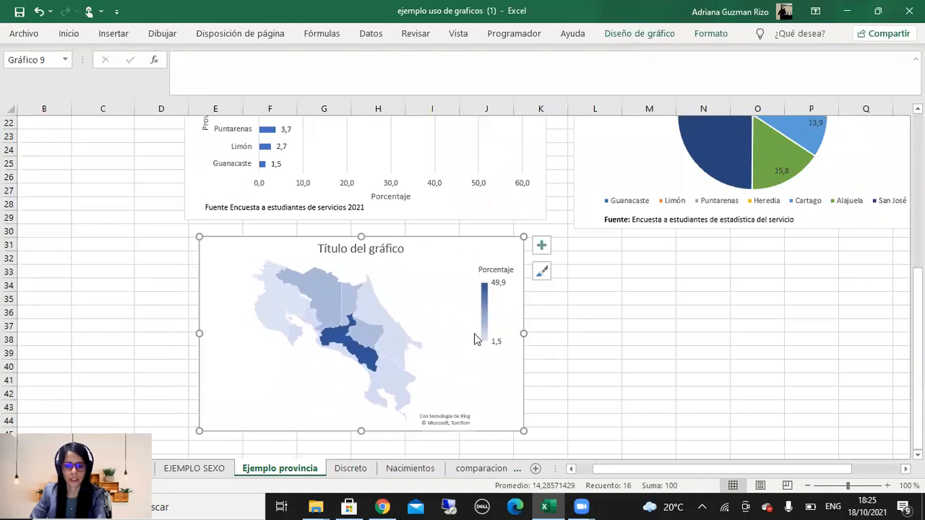
# Isolate the San José region on the map to examine its shading, and clear the selection.
pyautogui.click(364, 340)
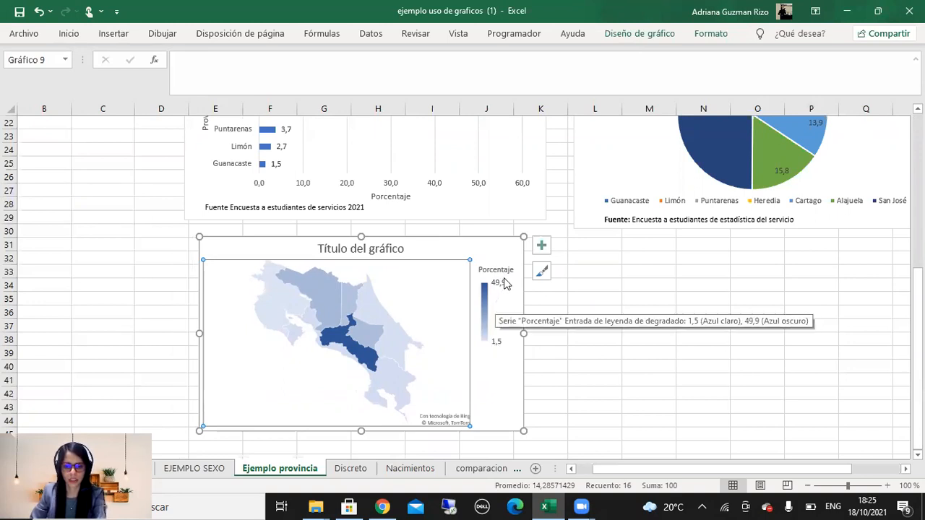
pyautogui.click(338, 342)
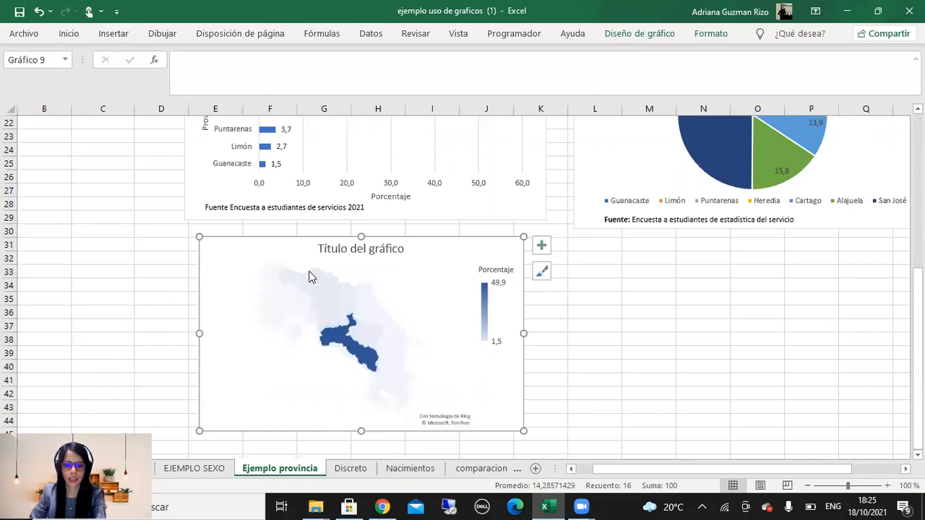
pyautogui.click(564, 378)
pyautogui.scroll(1, 569, 381)
pyautogui.scroll(-1, 568, 381)
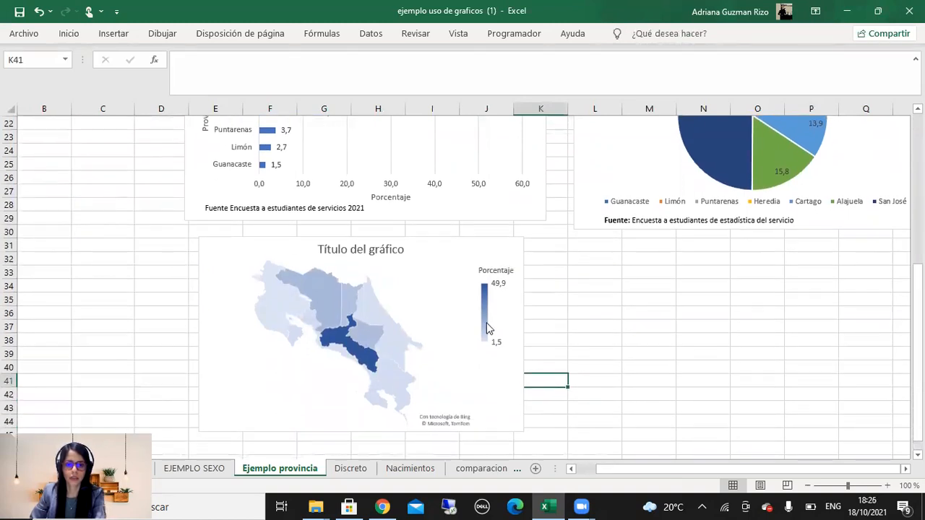
# Try the grey, black and top-legend chart styles on the map, and return it to the first style.
pyautogui.click(451, 276)
pyautogui.doubleClick(452, 275)
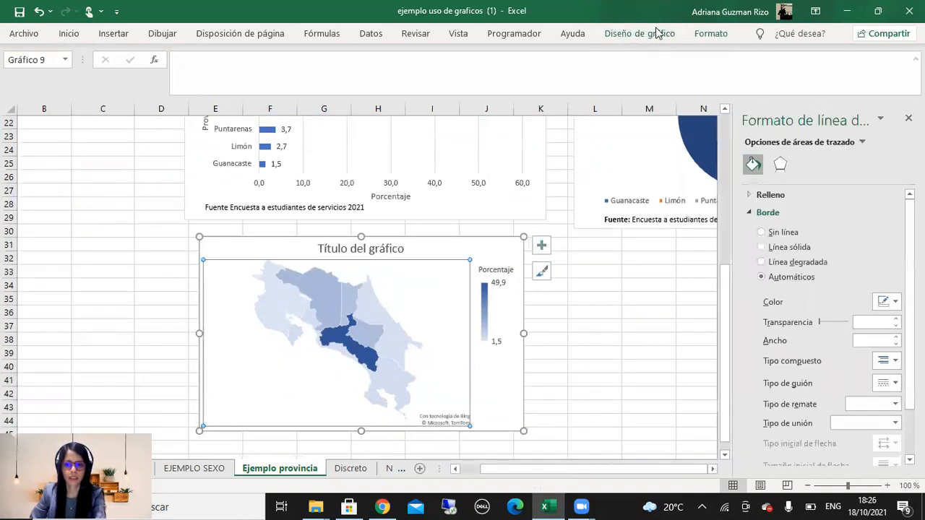
pyautogui.click(653, 34)
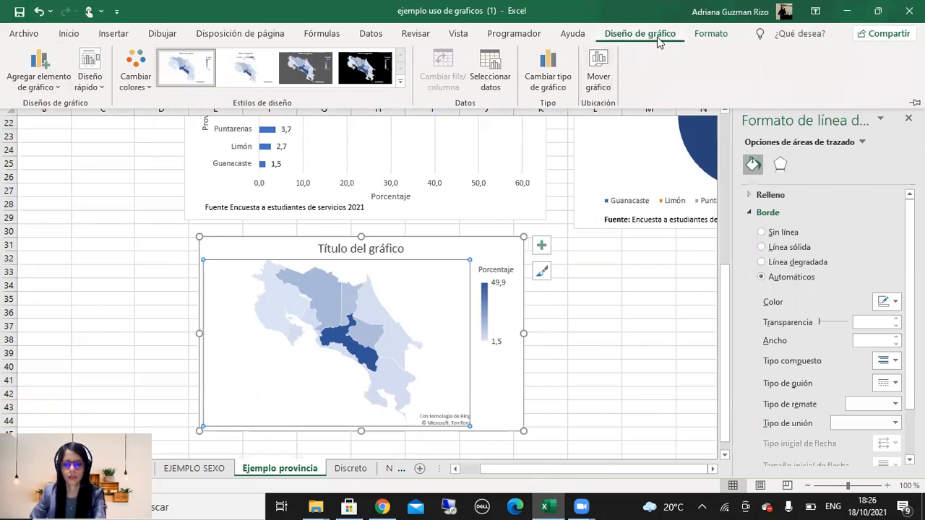
pyautogui.click(301, 75)
pyautogui.click(366, 76)
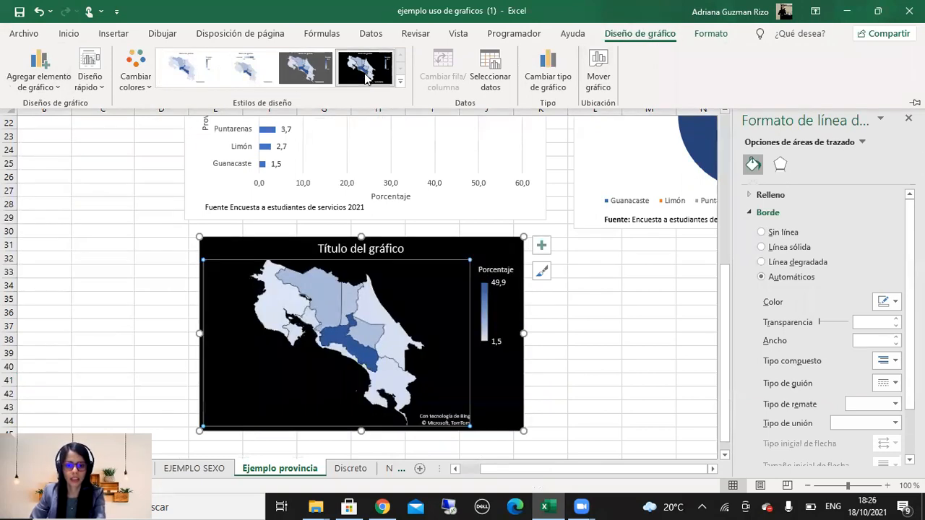
pyautogui.click(230, 80)
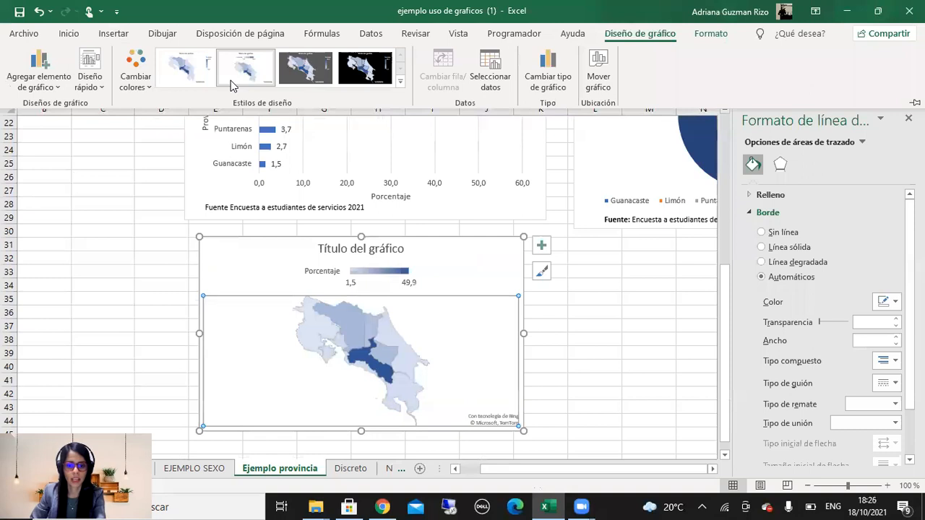
pyautogui.click(304, 78)
pyautogui.click(210, 78)
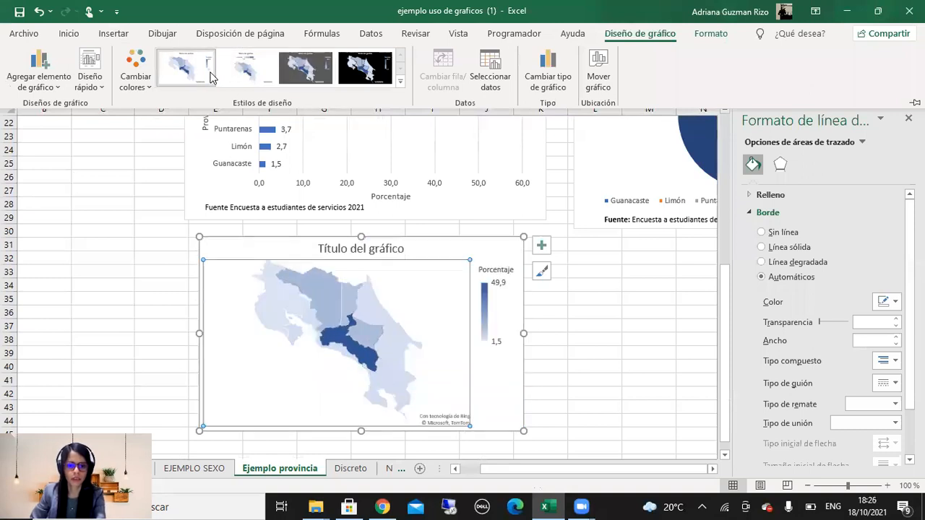
pyautogui.click(380, 69)
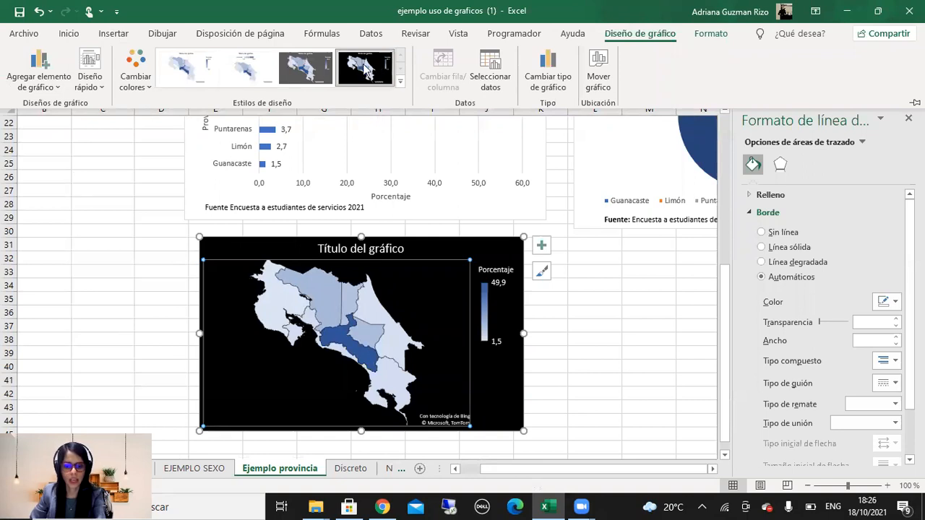
pyautogui.click(242, 76)
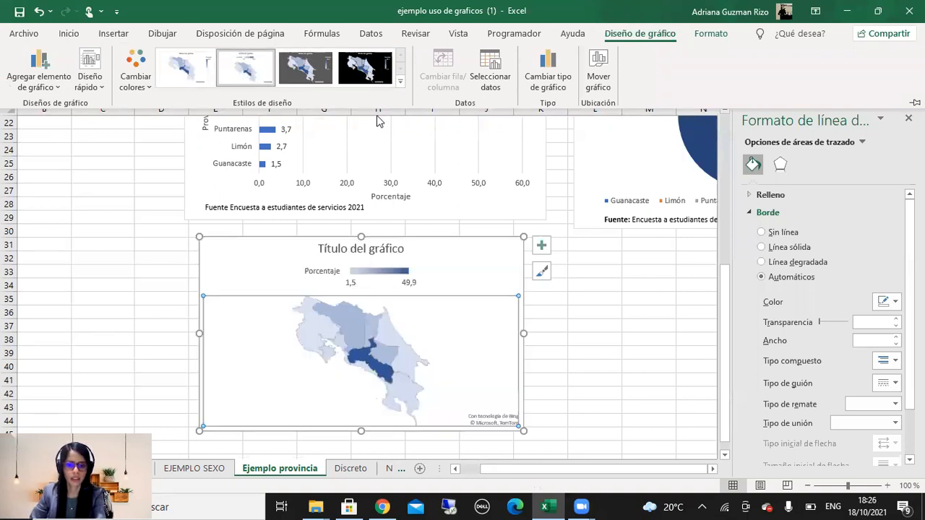
pyautogui.click(197, 70)
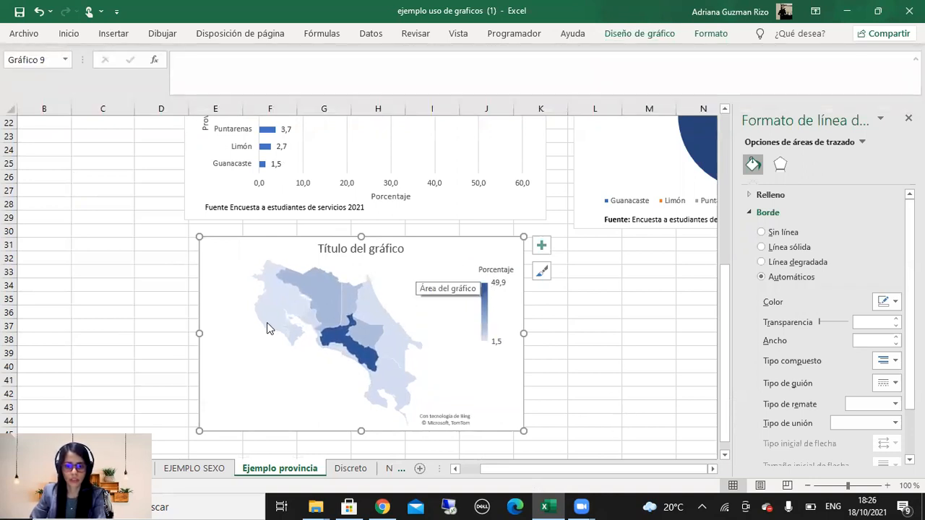
# Isolate the San José region on the map once more, and clear the selection.
pyautogui.click(327, 341)
pyautogui.click(335, 333)
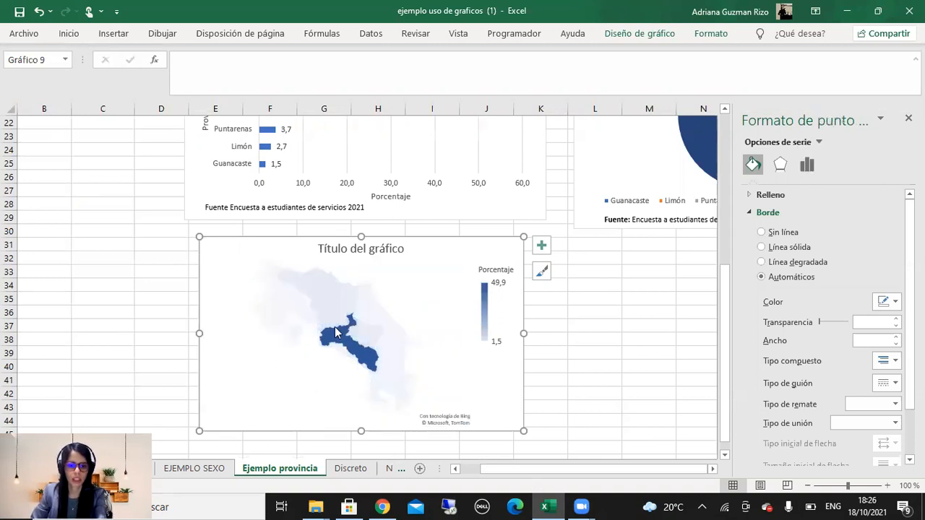
pyautogui.click(650, 345)
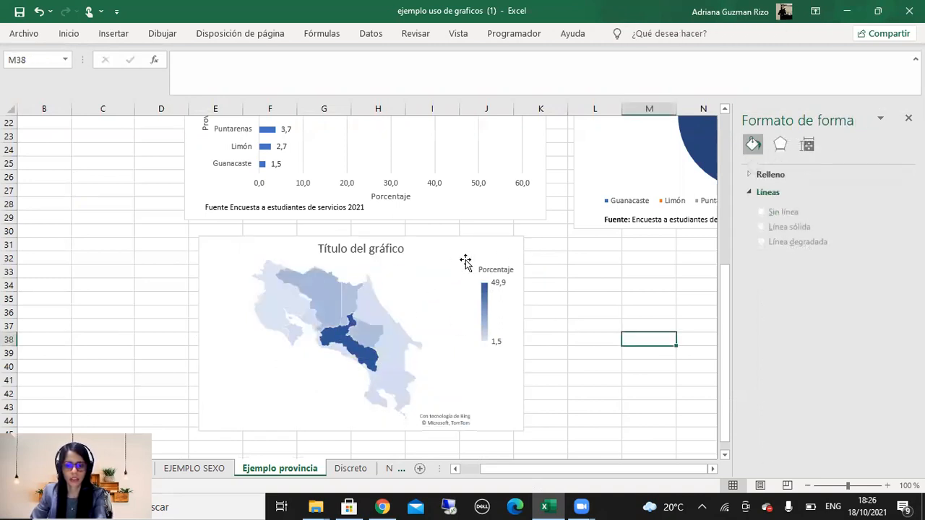
# Try the orange monochromatic palette on the map chart, and set its colours to the blue monochromatic palette.
pyautogui.click(410, 281)
pyautogui.click(641, 33)
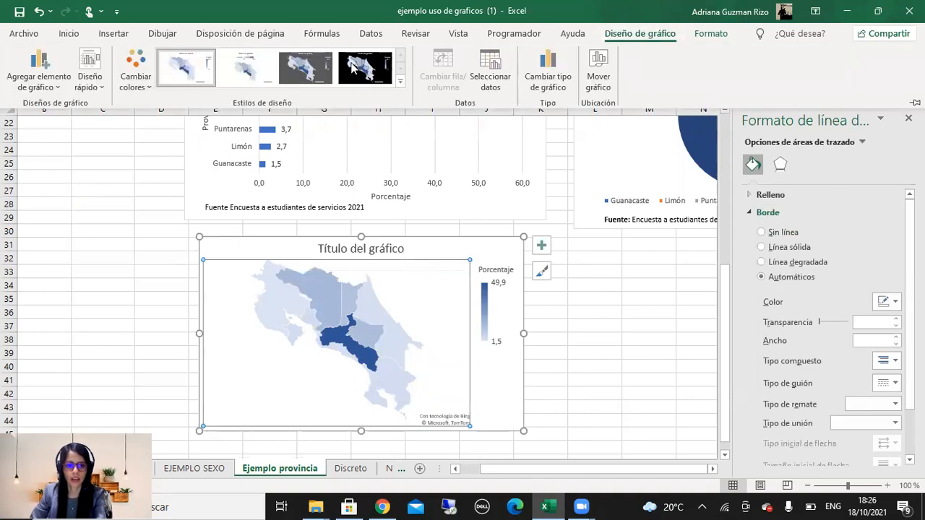
pyautogui.click(141, 85)
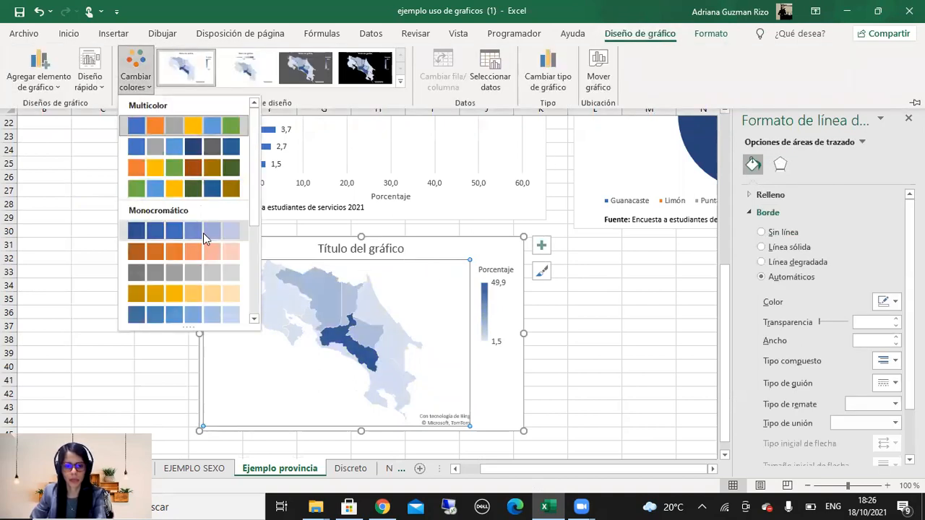
pyautogui.click(172, 257)
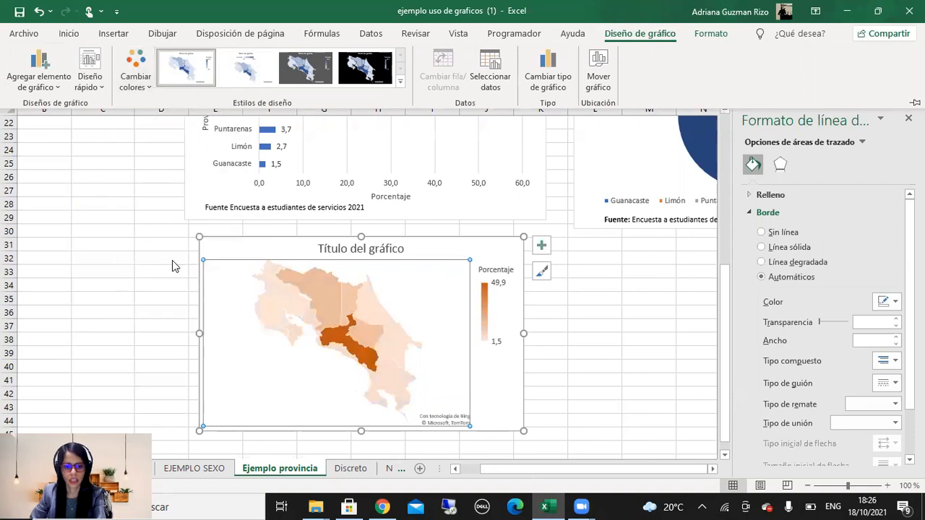
pyautogui.click(141, 85)
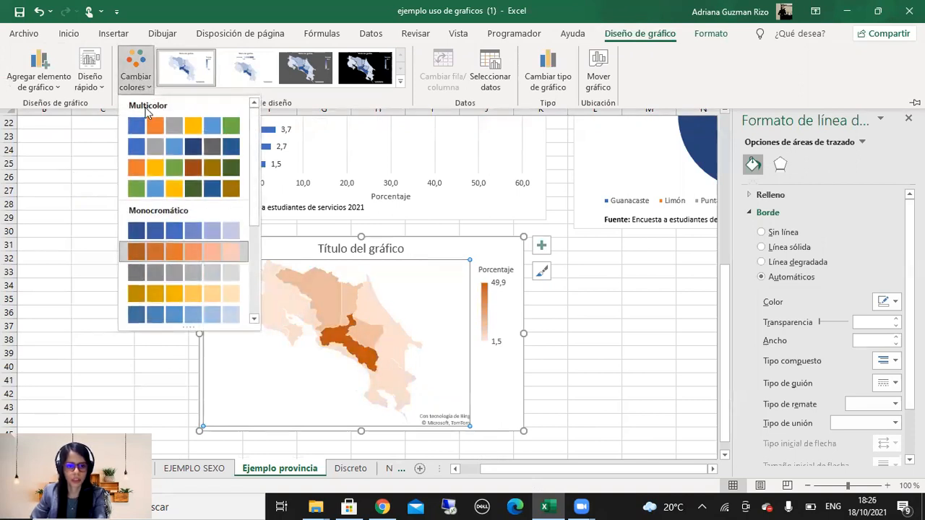
pyautogui.click(175, 240)
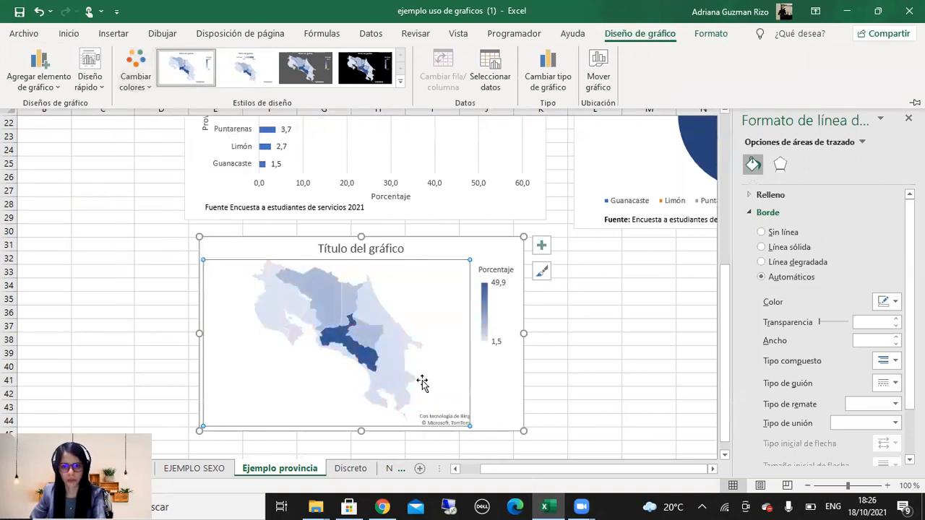
# Copy the full title text of the Gráfico 2 bar chart.
pyautogui.click(440, 300)
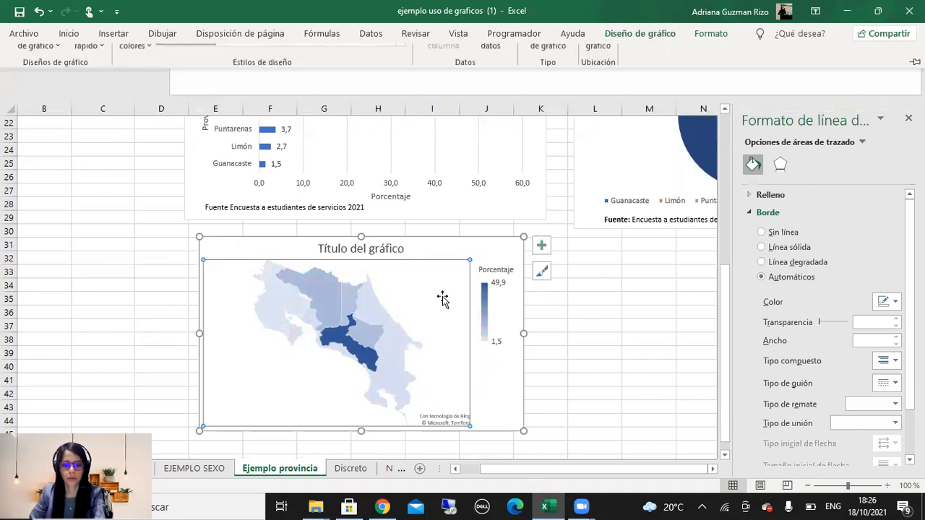
pyautogui.click(358, 251)
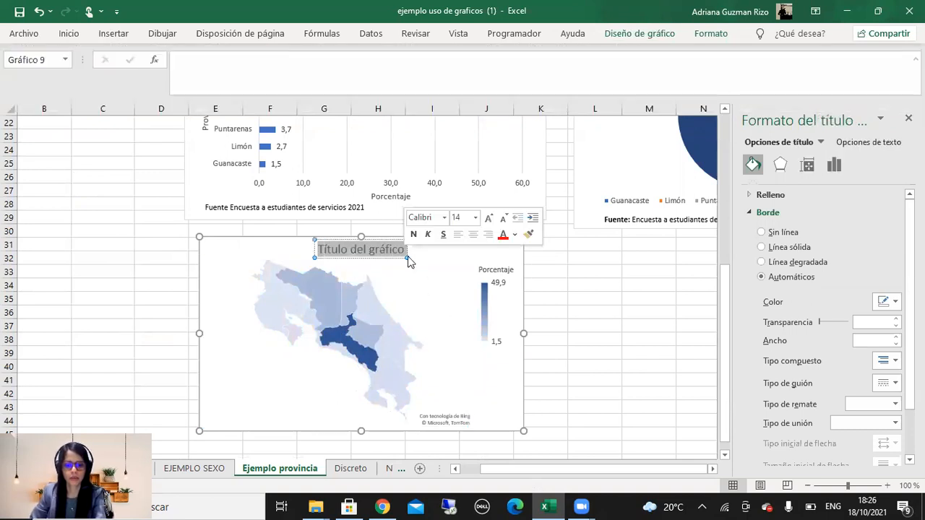
pyautogui.scroll(5, 322, 231)
pyautogui.click(299, 229)
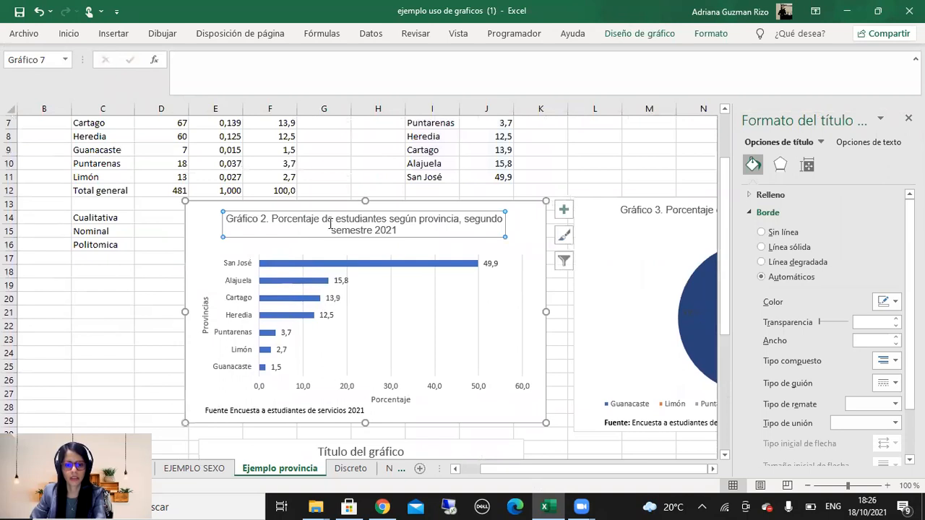
pyautogui.moveTo(405, 234); pyautogui.dragTo(215, 217)
pyautogui.hotkey('ctrl', 'c')
pyautogui.click(564, 209)
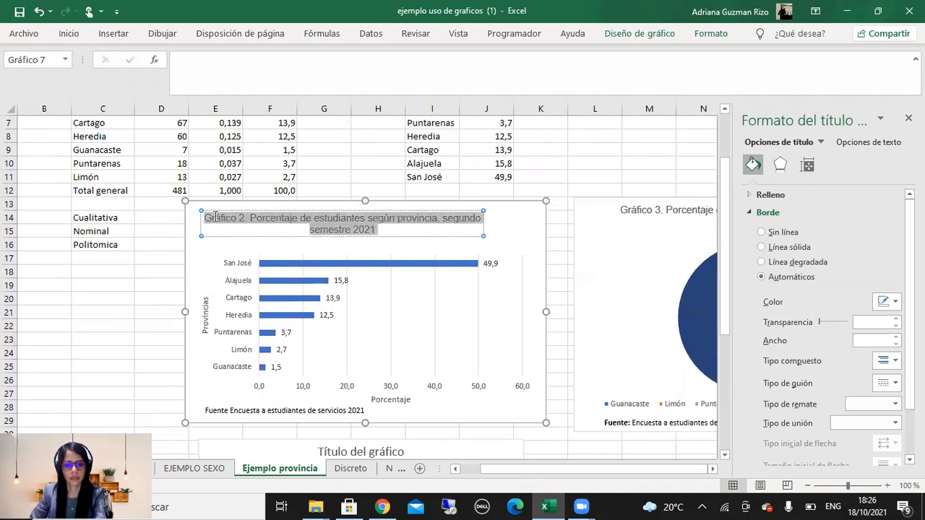
pyautogui.rightClick(215, 218)
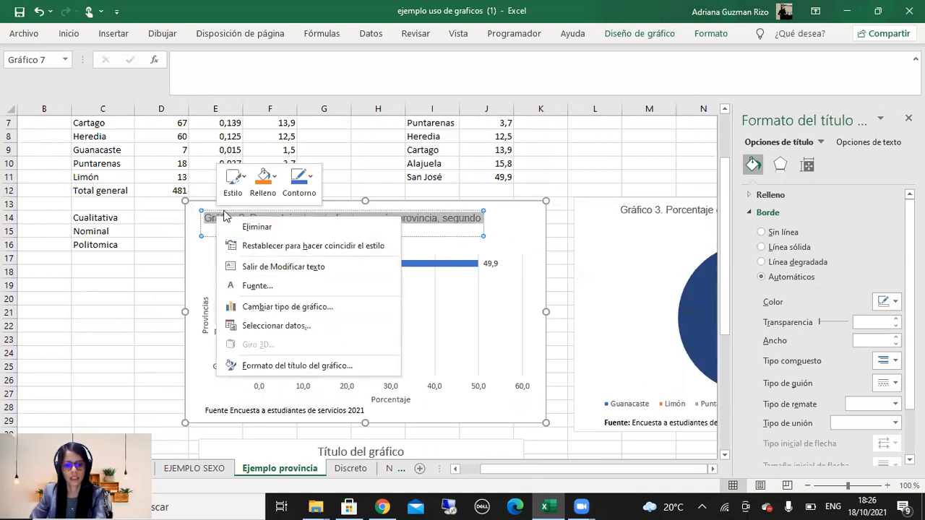
pyautogui.press('Escape')
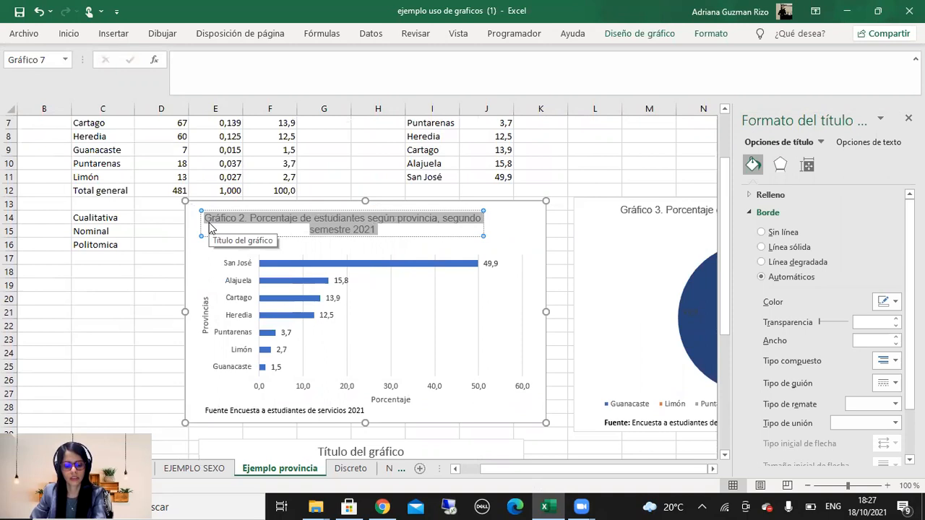
pyautogui.click(388, 241)
pyautogui.click(394, 235)
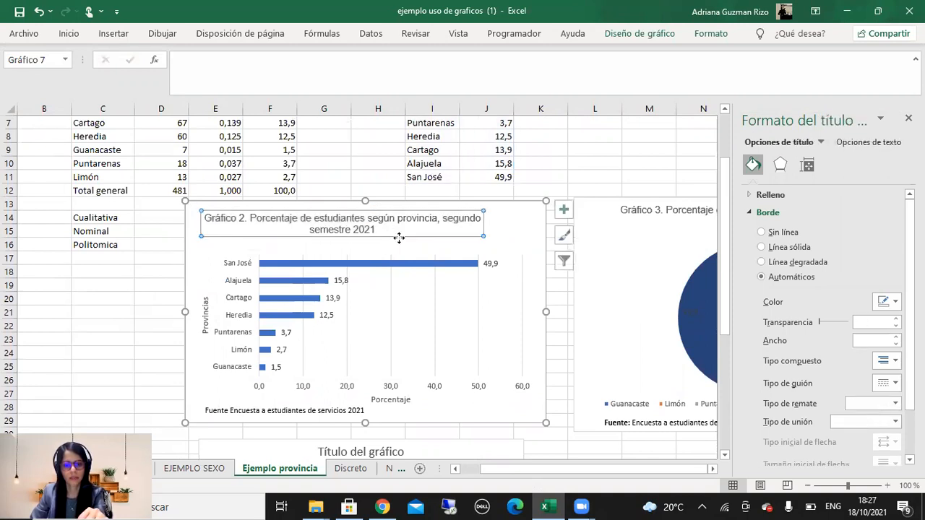
# Replace the map chart's placeholder title with the copied bar chart title.
pyautogui.scroll(-3, 361, 263)
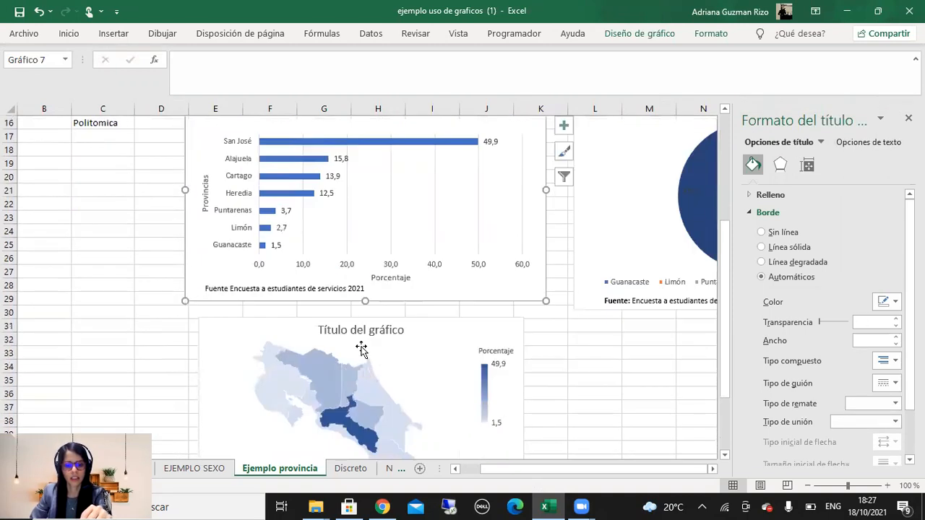
pyautogui.click(352, 334)
pyautogui.tripleClick(352, 333)
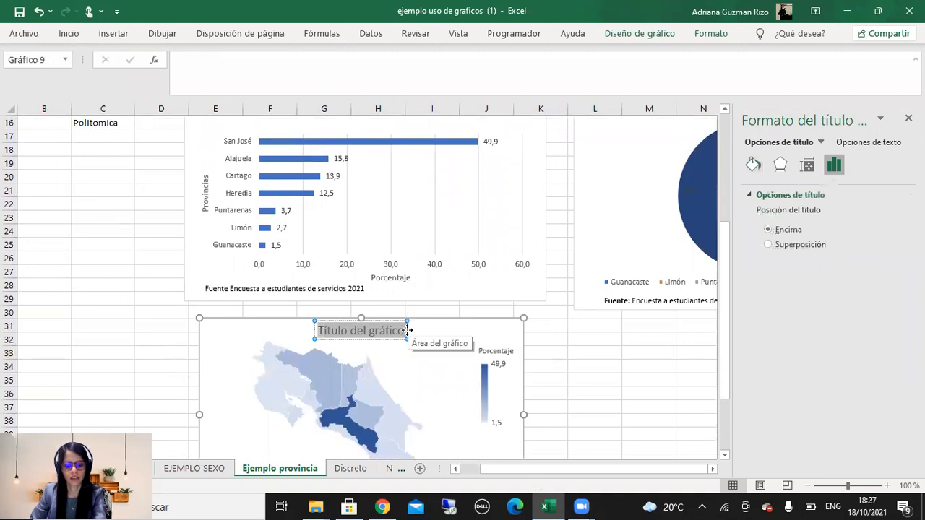
pyautogui.hotkey('ctrl', 'v')
# Set the pasted map title's font to Arial, size 12.
pyautogui.moveTo(268, 370); pyautogui.dragTo(111, 67)
pyautogui.click(69, 33)
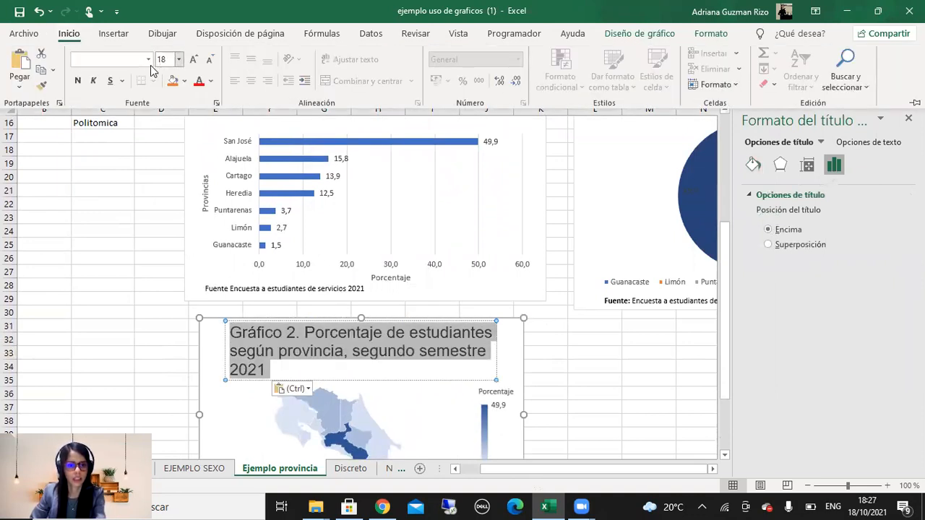
pyautogui.click(149, 60)
pyautogui.click(114, 158)
pyautogui.click(164, 60)
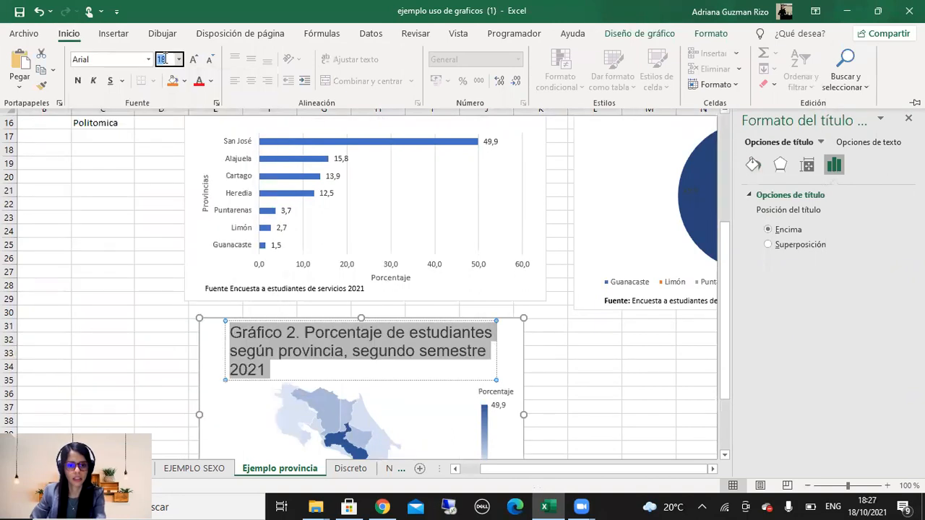
pyautogui.write('12')
pyautogui.press('Return')
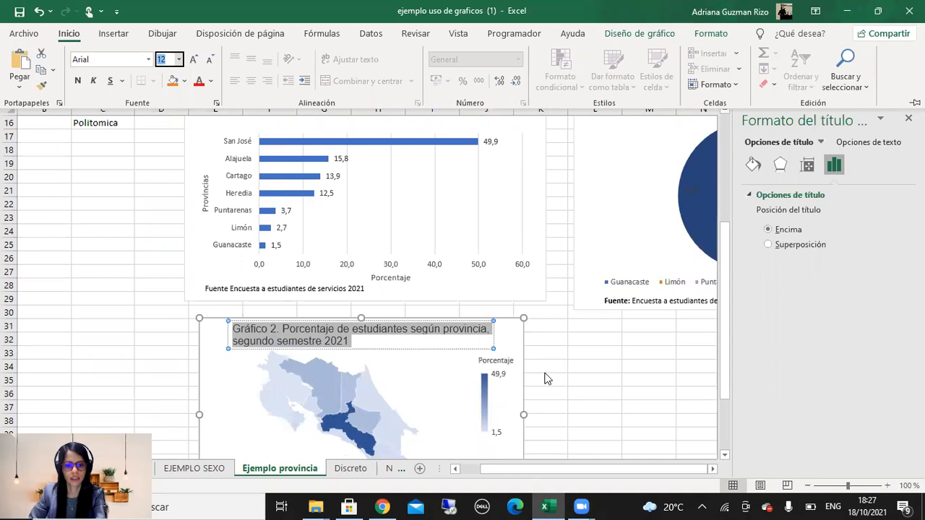
# Reduce the map title's font size step by step until the title fits on a single line.
pyautogui.click(706, 383)
pyautogui.click(400, 342)
pyautogui.moveTo(355, 340); pyautogui.dragTo(213, 329)
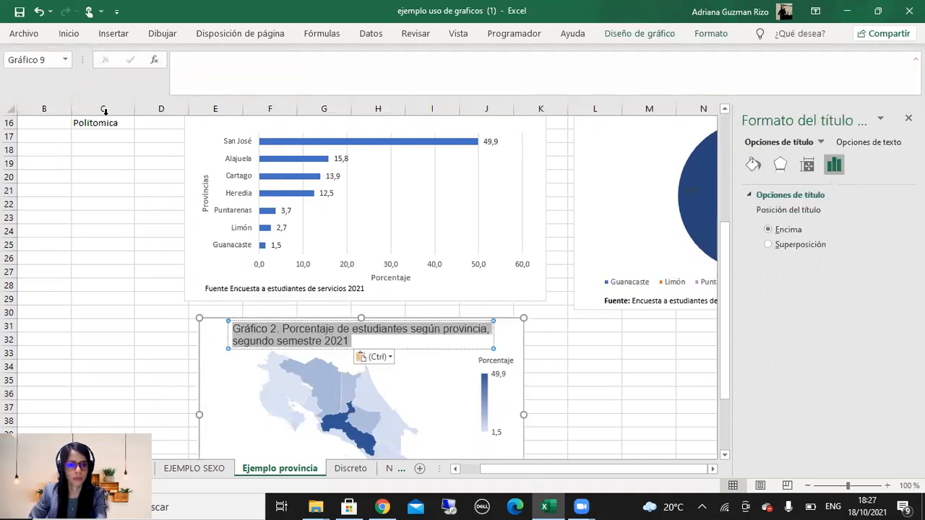
pyautogui.click(73, 36)
pyautogui.click(210, 61)
pyautogui.click(210, 60)
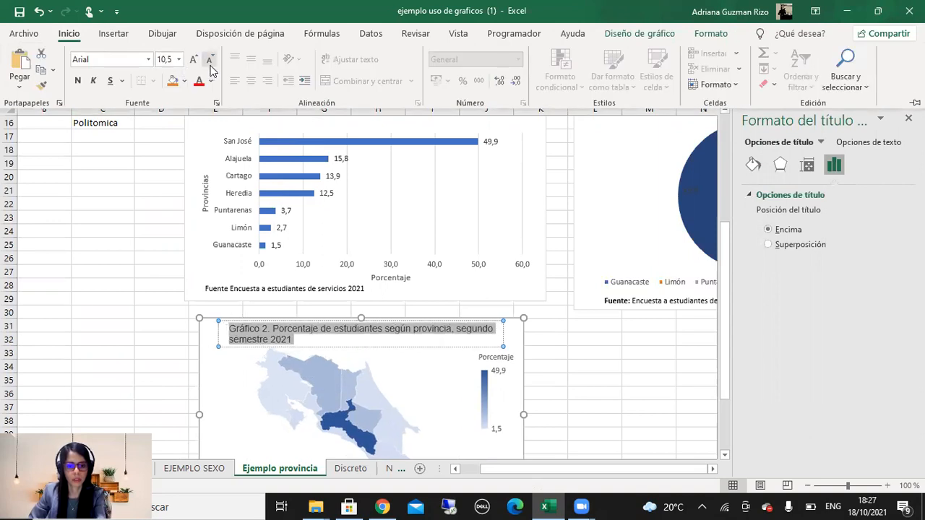
pyautogui.click(210, 61)
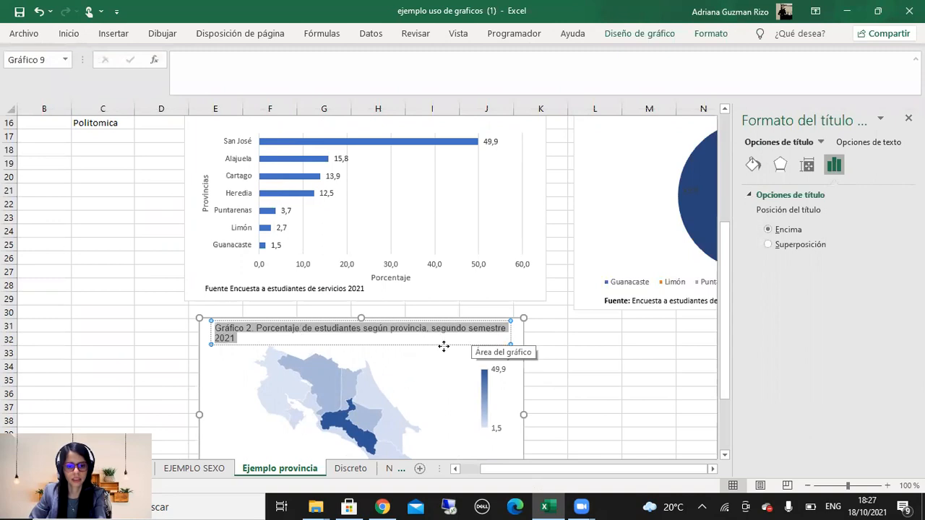
pyautogui.click(70, 34)
pyautogui.click(209, 60)
pyautogui.click(626, 381)
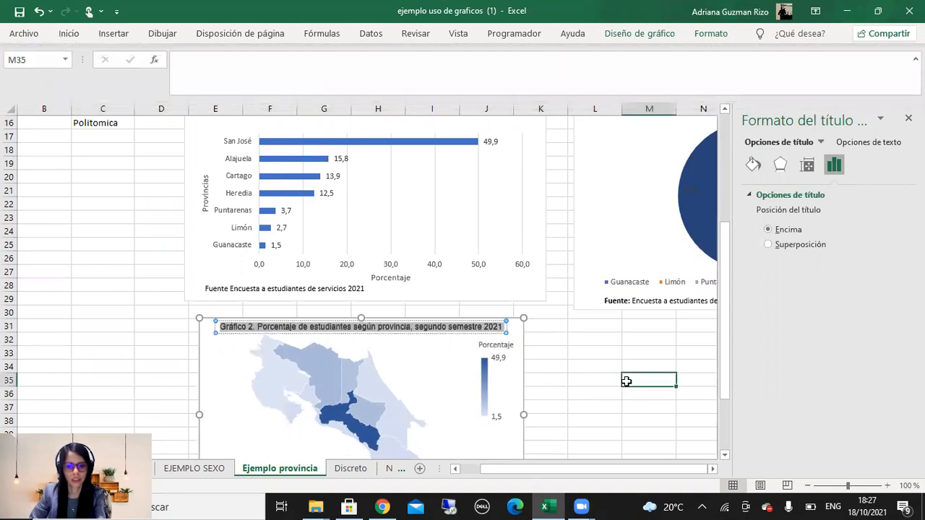
# Renumber the map chart's title as Gráfico 4.
pyautogui.scroll(-1, 591, 382)
pyautogui.scroll(-1, 591, 382)
pyautogui.click(385, 313)
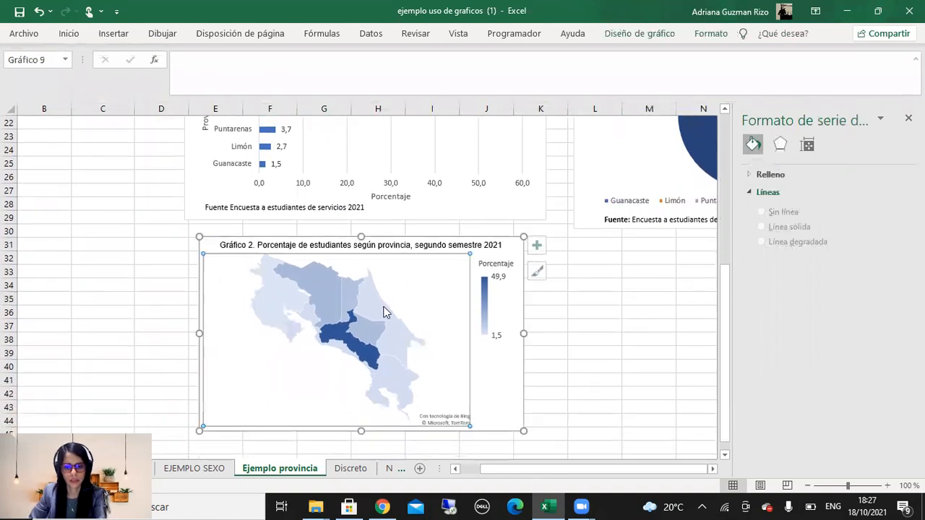
pyautogui.click(415, 311)
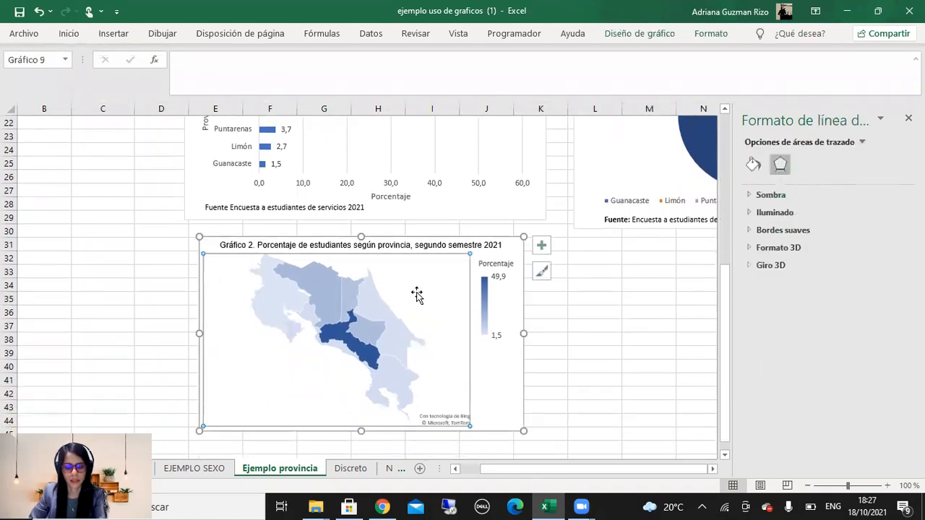
pyautogui.click(246, 246)
pyautogui.doubleClick(250, 246)
pyautogui.click(253, 247)
pyautogui.press('BackSpace')
pyautogui.write('4')
pyautogui.click(529, 358)
# Examine the map chart's series options and regions, and clear the selection.
pyautogui.click(374, 325)
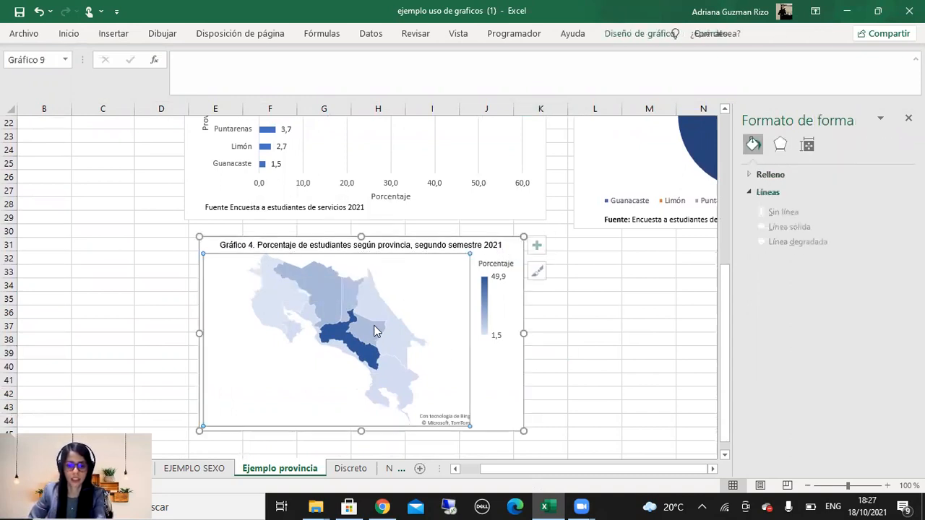
pyautogui.click(373, 325)
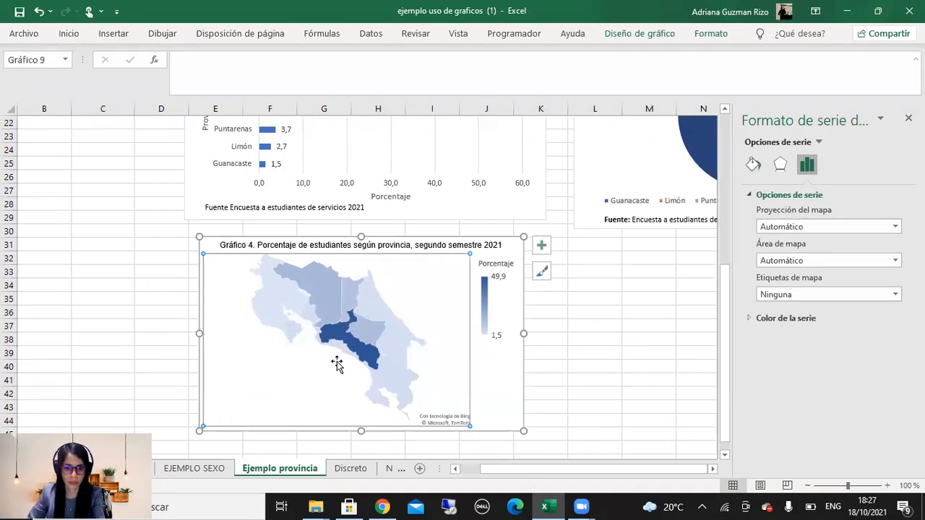
pyautogui.click(341, 337)
pyautogui.click(714, 330)
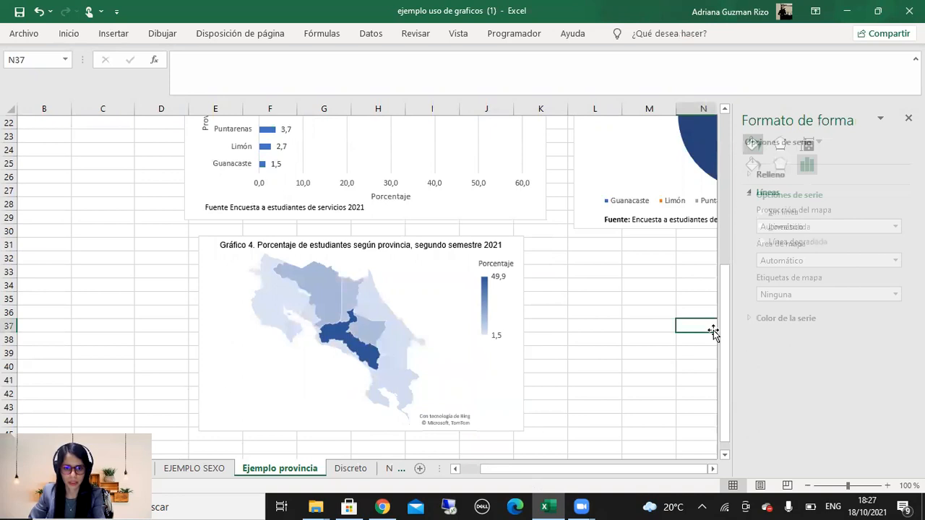
# Close the formatting pane and review the bar, pie and map charts together.
pyautogui.scroll(2, 440, 220)
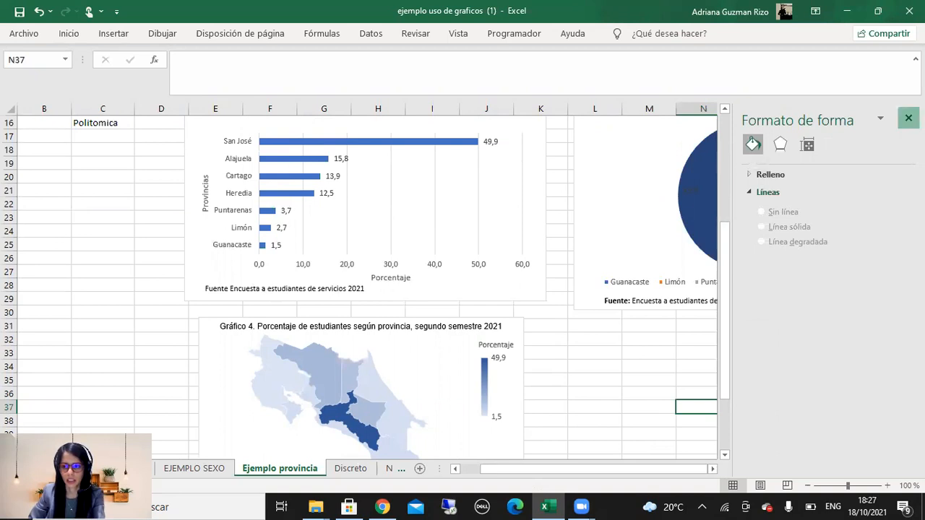
pyautogui.click(909, 118)
pyautogui.scroll(3, 875, 266)
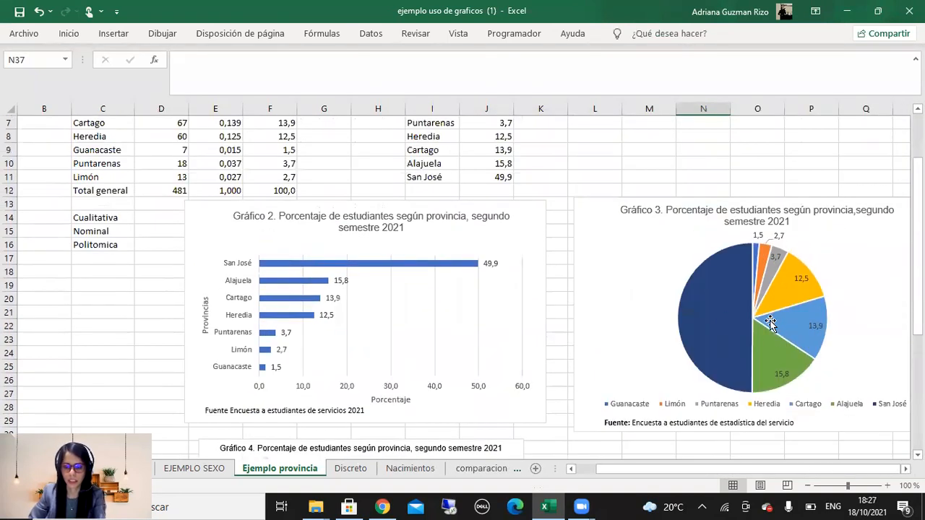
pyautogui.scroll(-4, 730, 315)
pyautogui.scroll(-1, 383, 423)
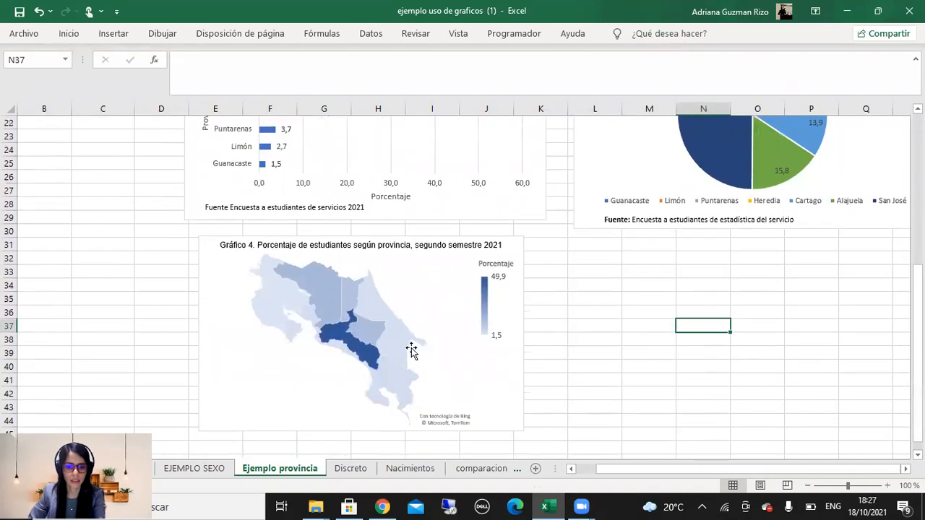
# Add data labels to the provinces on the Gráfico 4 map chart.
pyautogui.click(450, 282)
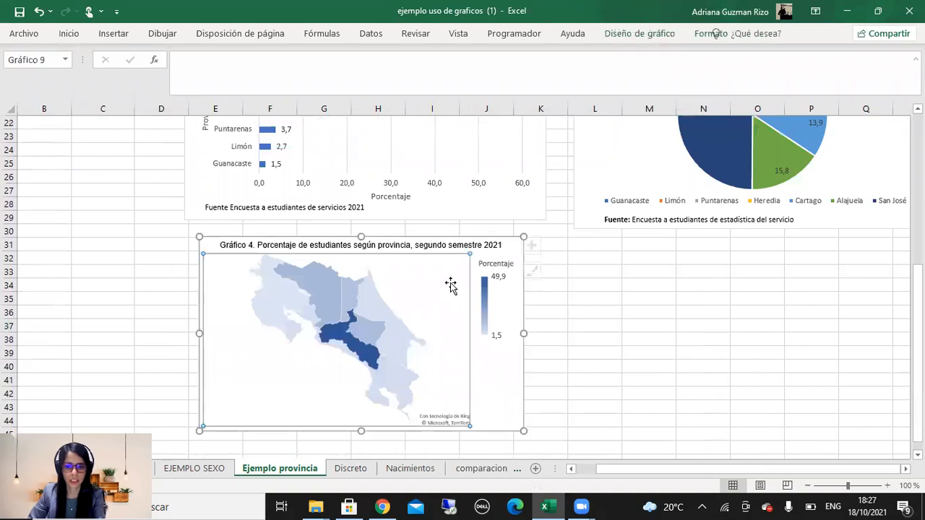
pyautogui.click(321, 283)
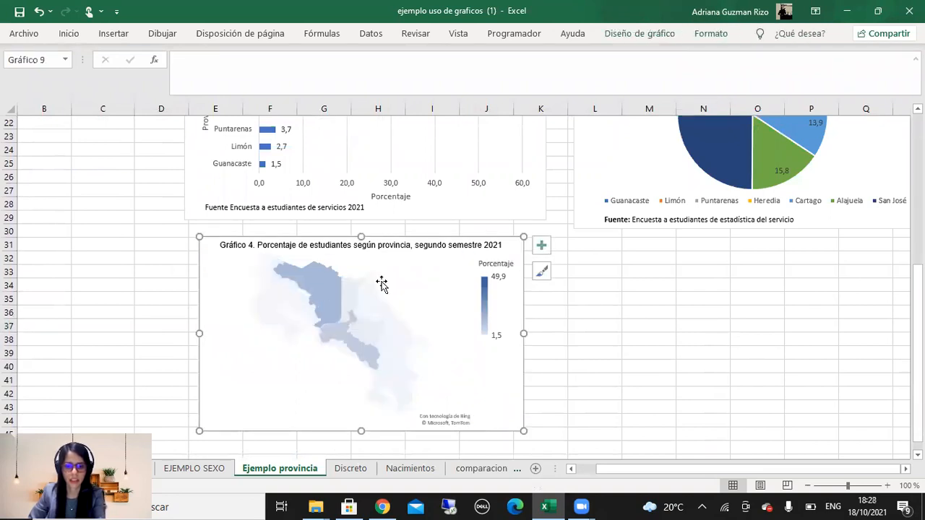
pyautogui.click(436, 276)
pyautogui.click(542, 245)
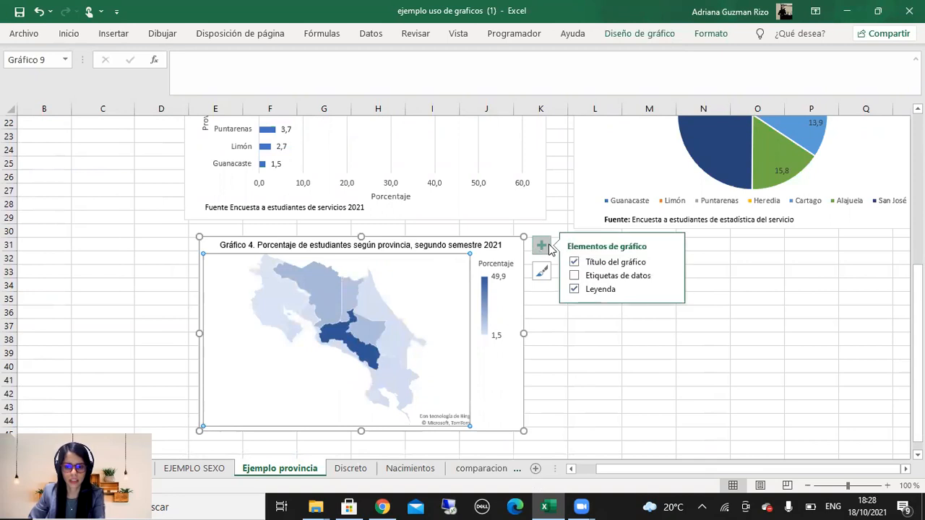
pyautogui.click(575, 275)
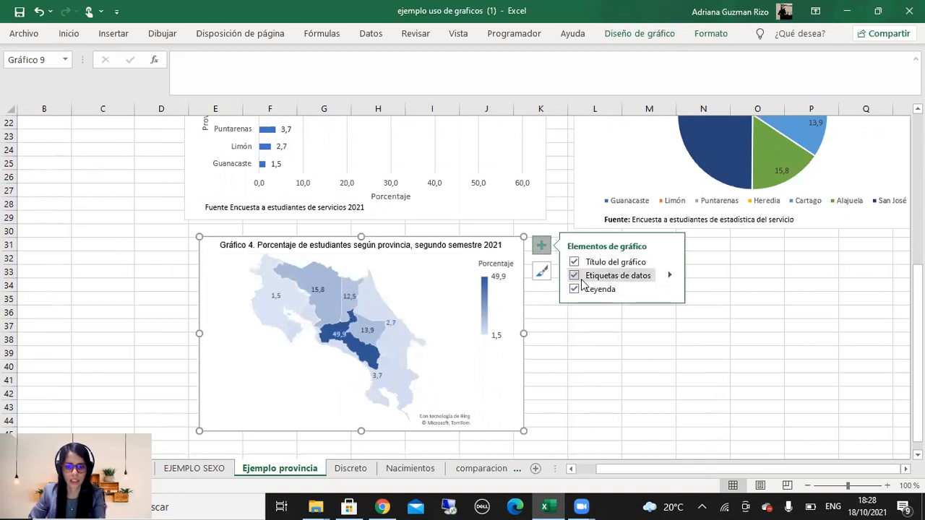
# Enlarge the Gráfico 4 map chart and inspect its province values alongside the bar and pie charts.
pyautogui.moveTo(523, 432); pyautogui.dragTo(560, 454)
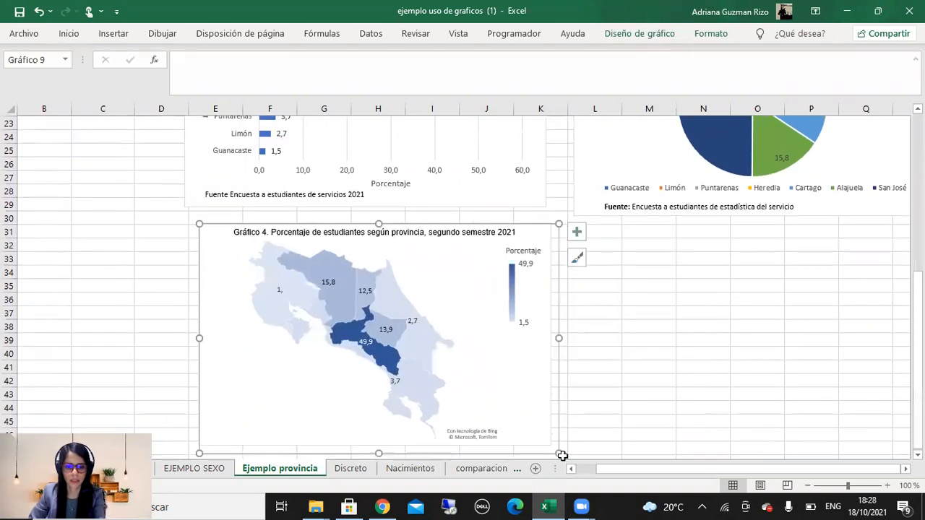
pyautogui.scroll(-1, 696, 414)
pyautogui.click(325, 282)
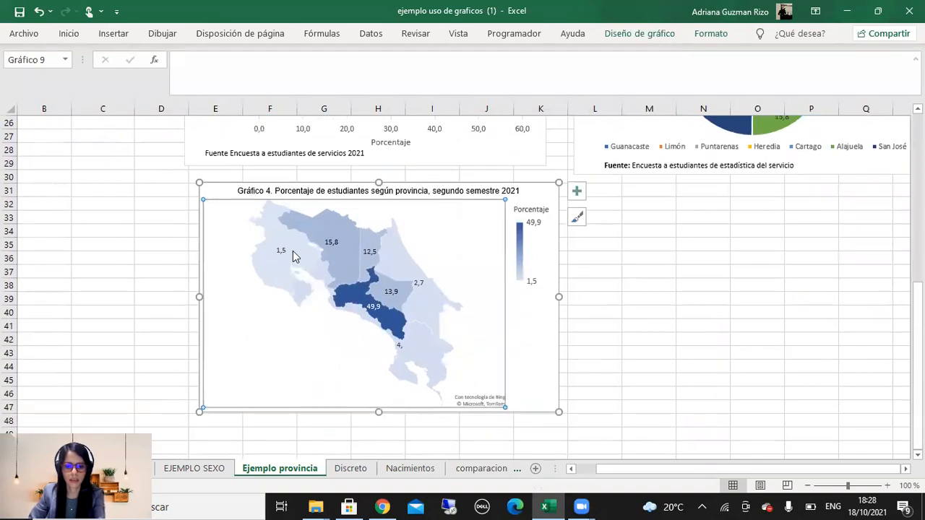
pyautogui.moveTo(446, 356)
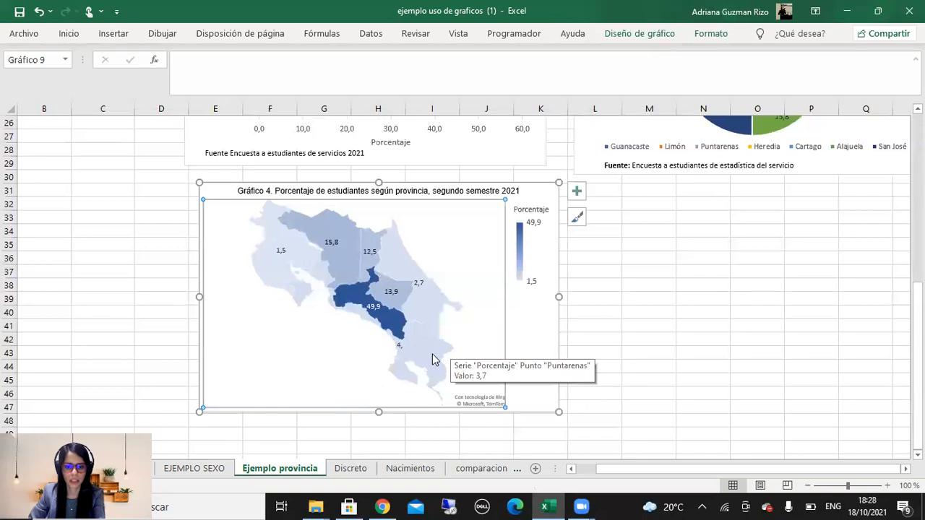
pyautogui.scroll(4, 615, 345)
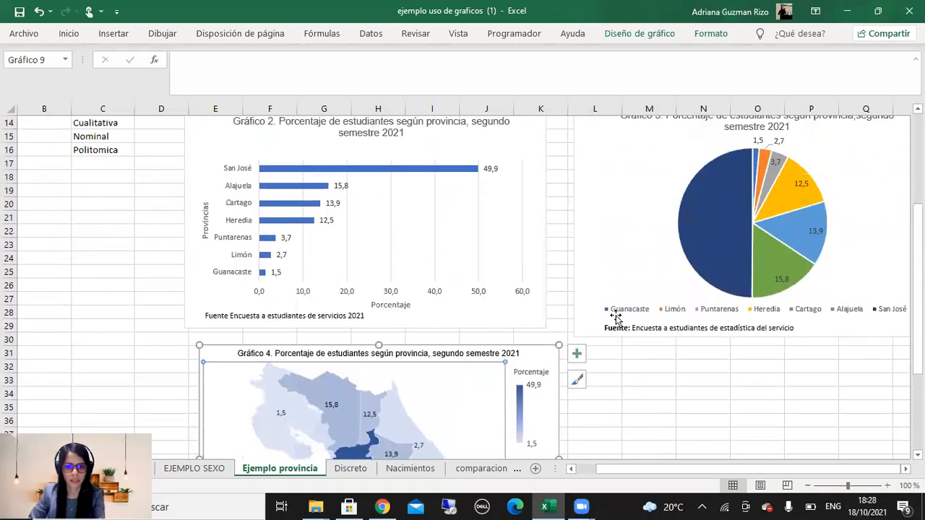
pyautogui.scroll(-2, 609, 389)
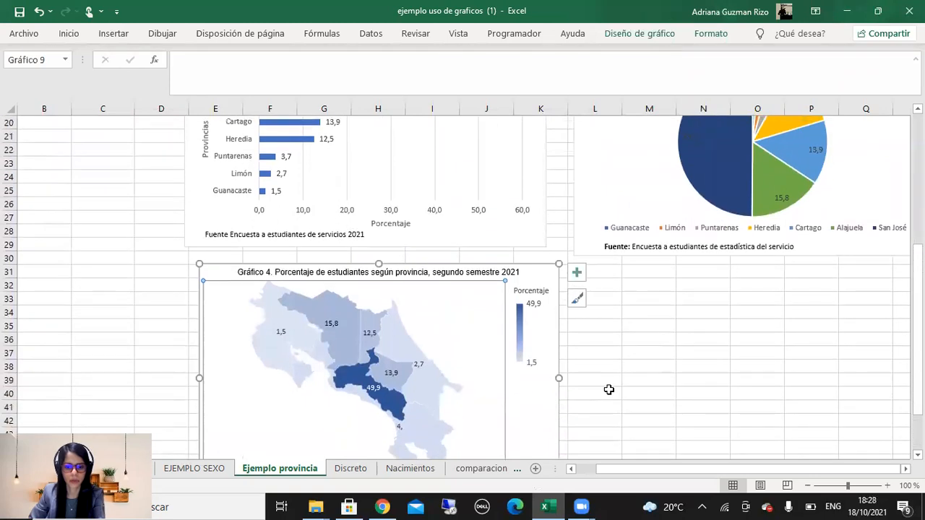
# Remove the Porcentaje legend from the Gráfico 4 map chart.
pyautogui.click(535, 315)
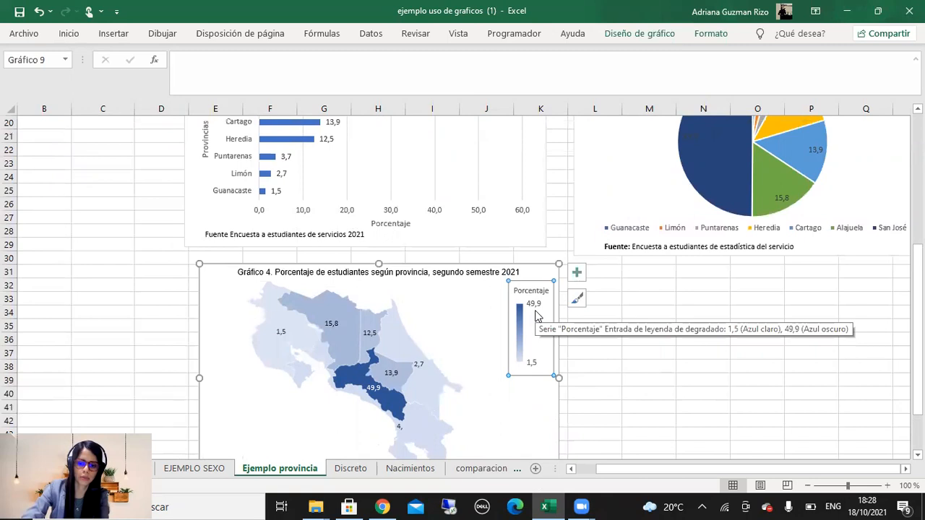
pyautogui.press('Delete')
pyautogui.scroll(-2, 546, 311)
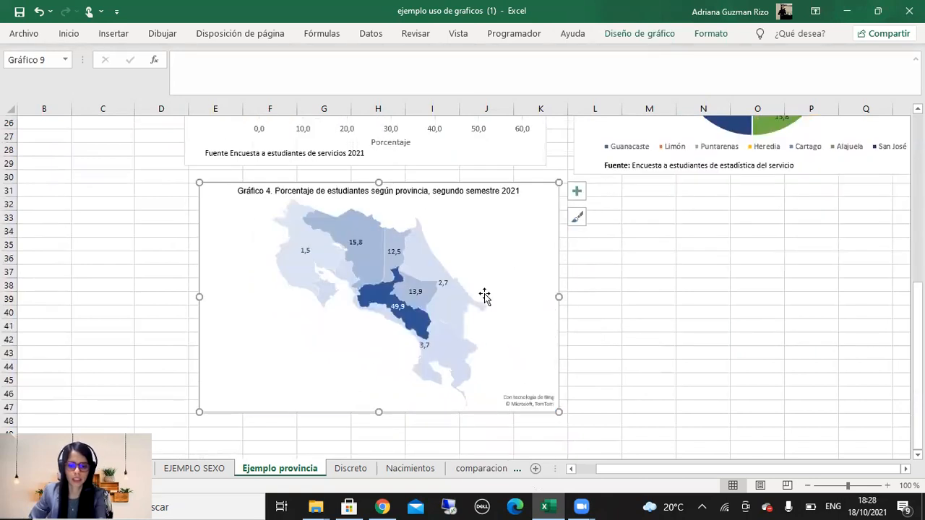
pyautogui.click(694, 326)
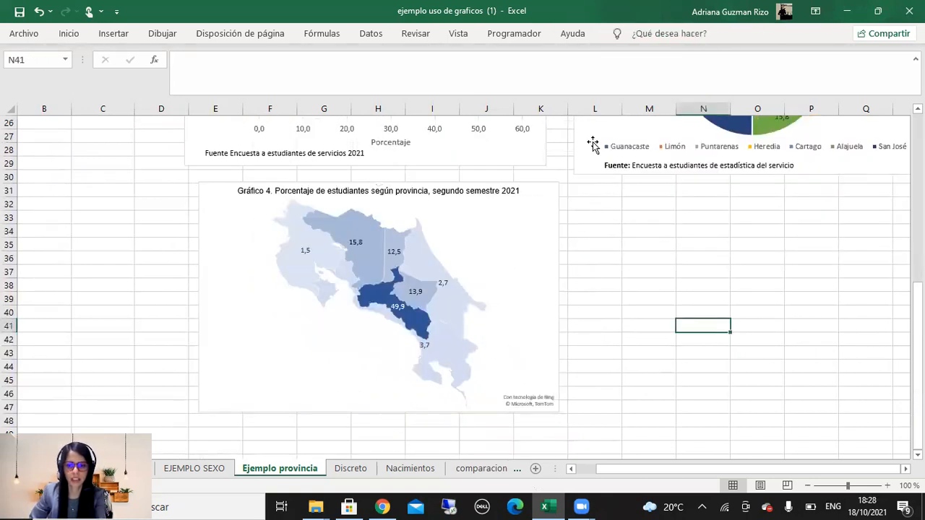
# Copy the pie chart's source note "Fuente: Encuesta a estudiantes de estadística del servicio" to the lower-left corner of the Gráfico 4 map chart.
pyautogui.click(606, 165)
pyautogui.rightClick(635, 158)
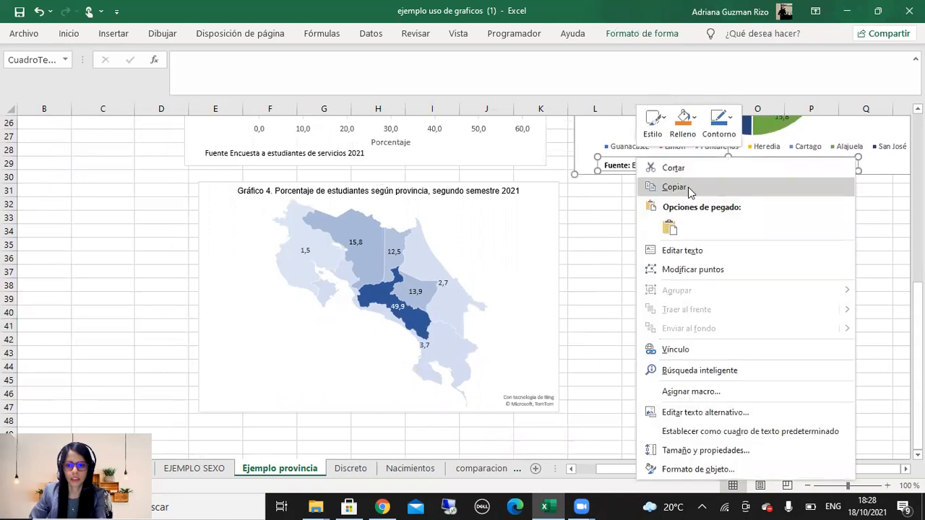
pyautogui.click(688, 187)
pyautogui.click(224, 390)
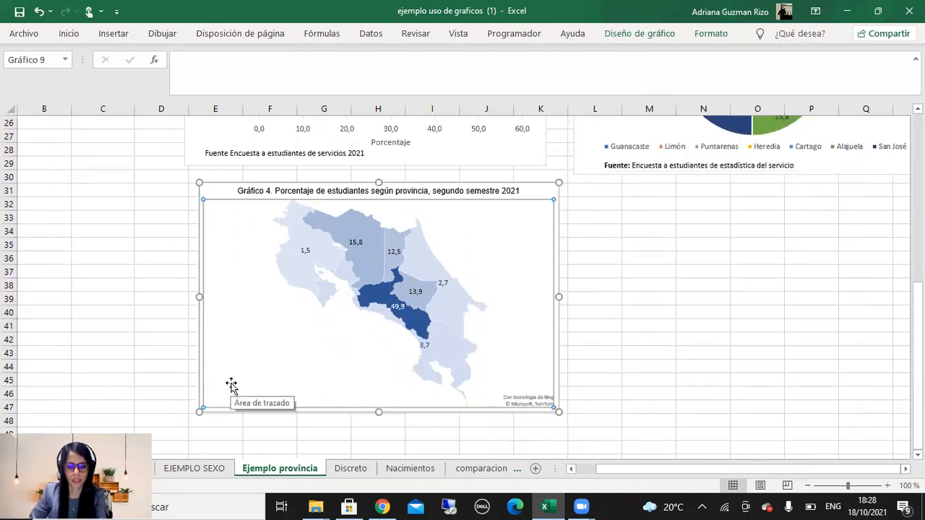
pyautogui.hotkey('ctrl', 'v')
pyautogui.moveTo(354, 193); pyautogui.dragTo(360, 409)
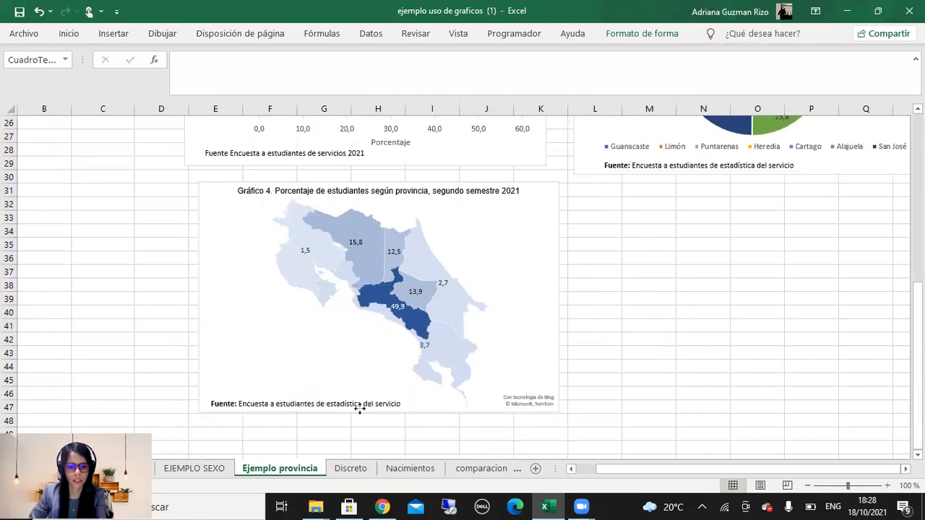
pyautogui.click(383, 431)
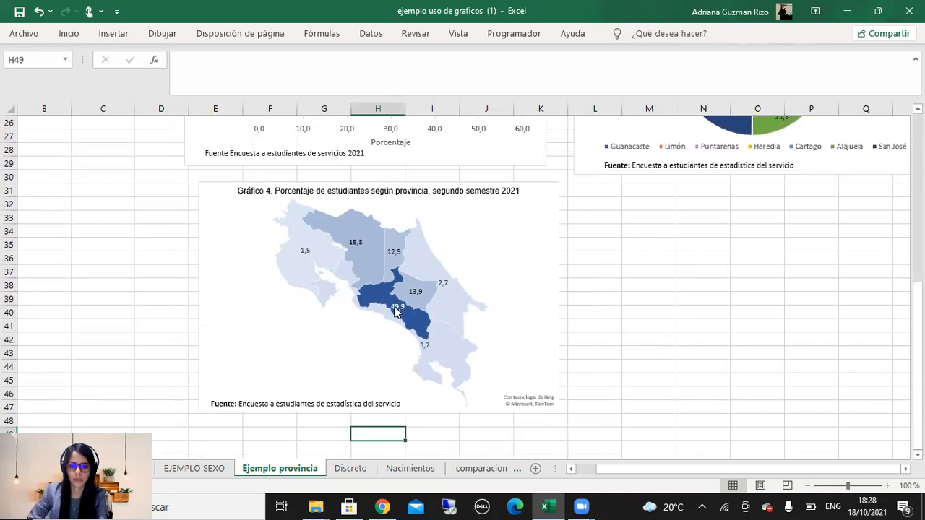
# Try displaying the legend on the Gráfico 4 map chart.
pyautogui.click(429, 273)
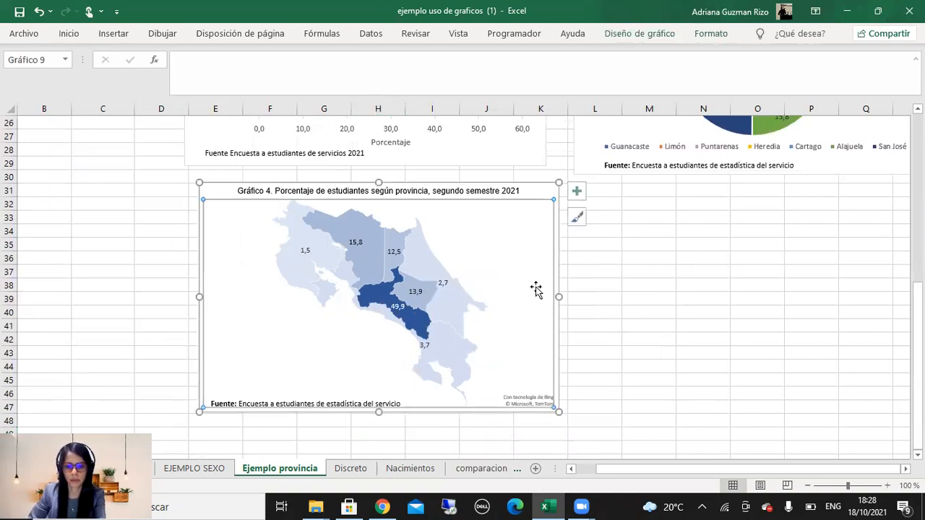
pyautogui.click(576, 193)
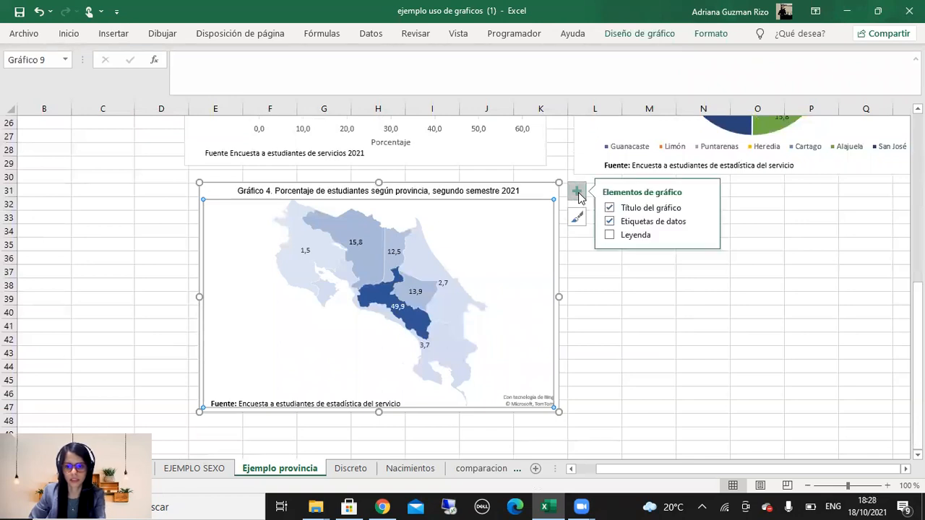
pyautogui.click(609, 236)
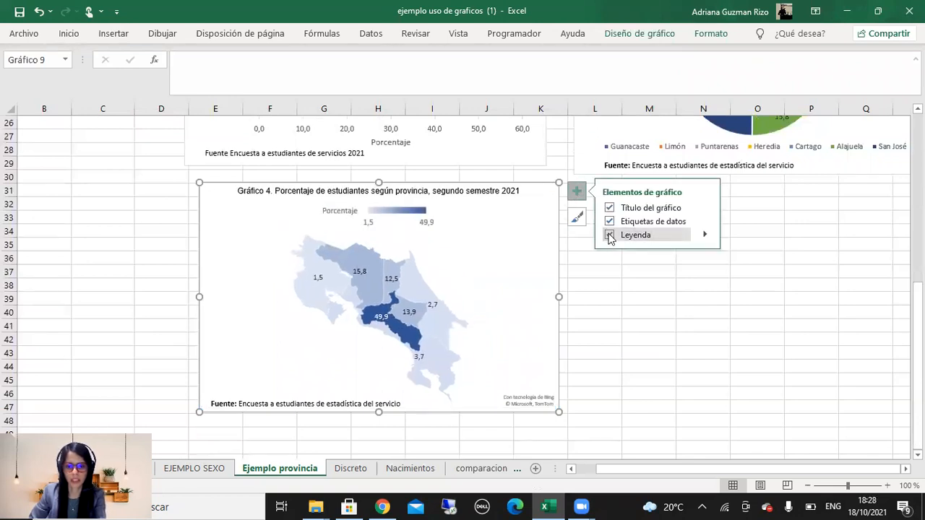
pyautogui.click(609, 236)
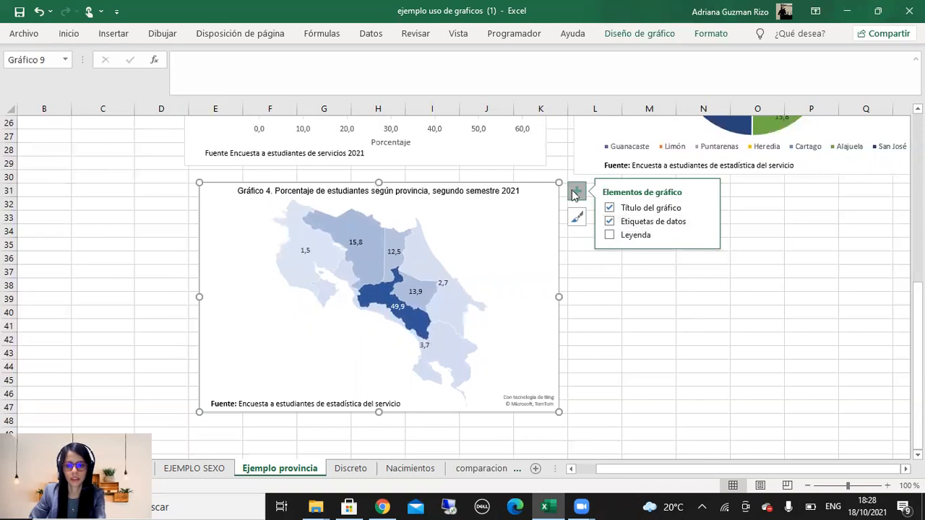
# Preview the alternative chart styles for the Gráfico 4 map chart without applying any.
pyautogui.click(576, 218)
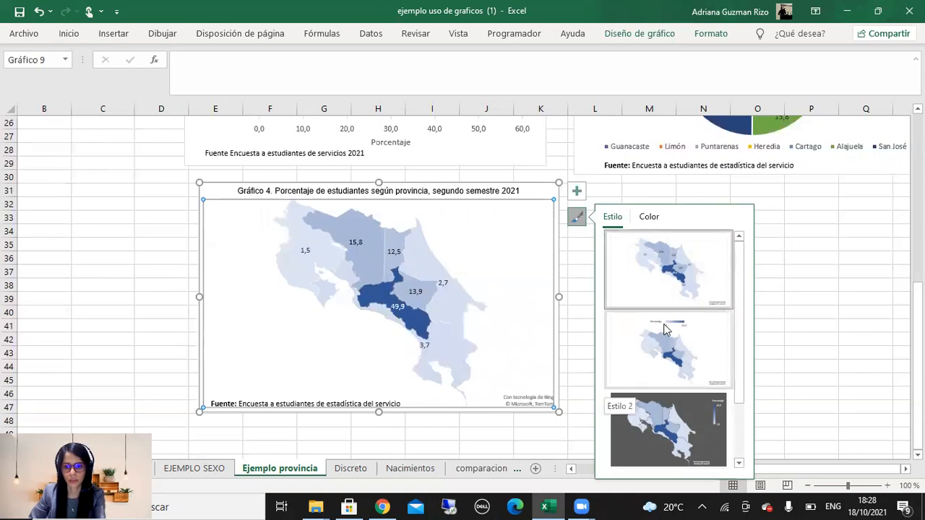
pyautogui.scroll(-1, 687, 433)
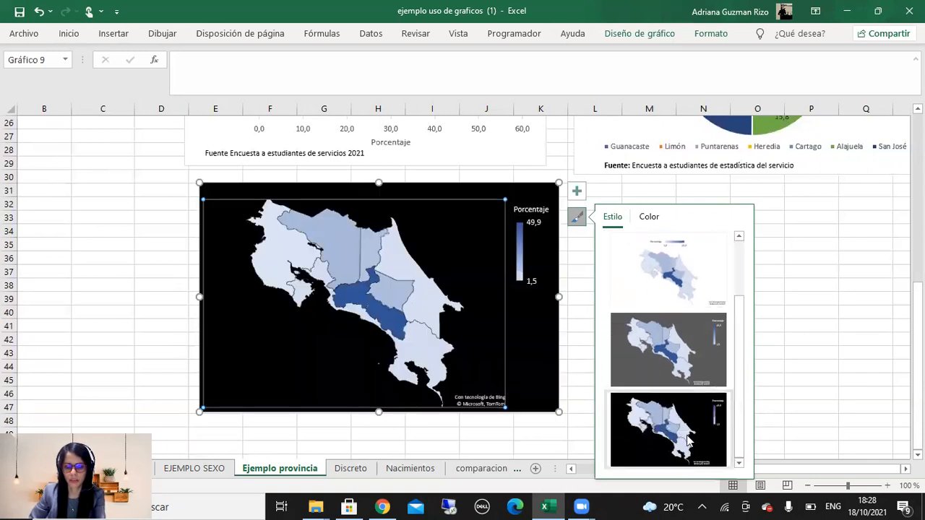
pyautogui.click(840, 378)
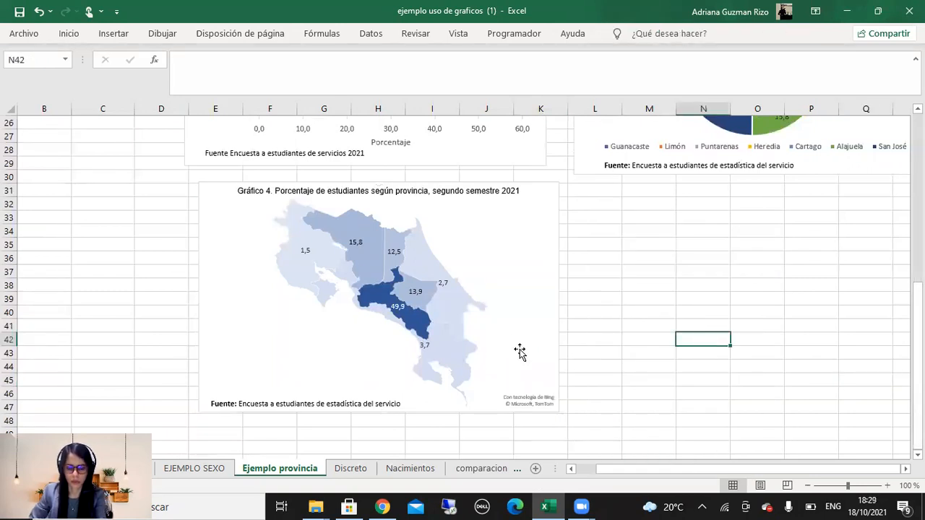
# Align the Gráfico 4 map chart directly beneath the Gráfico 2 bar chart.
pyautogui.scroll(1, 520, 352)
pyautogui.click(475, 298)
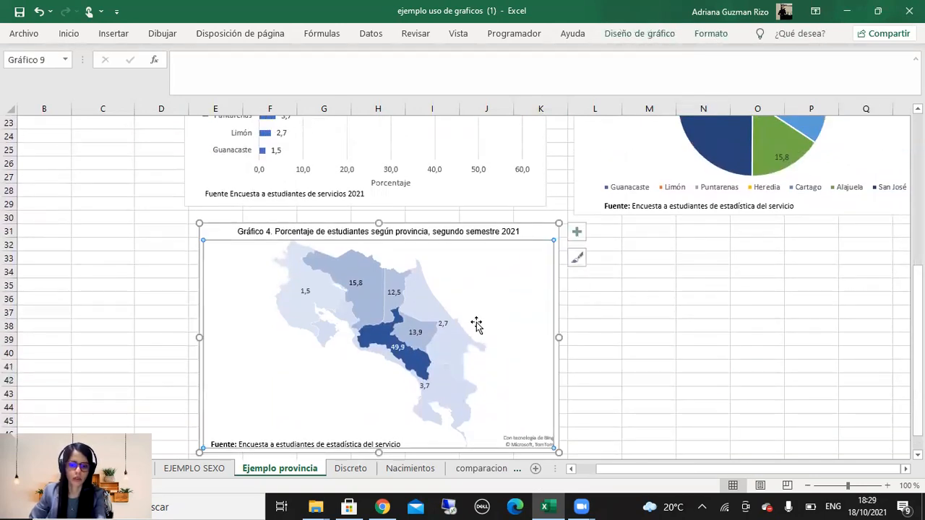
pyautogui.moveTo(546, 235)
pyautogui.mouseDown()
pyautogui.moveTo(516, 234)
pyautogui.moveTo(533, 233)
pyautogui.mouseUp()
pyautogui.click(643, 289)
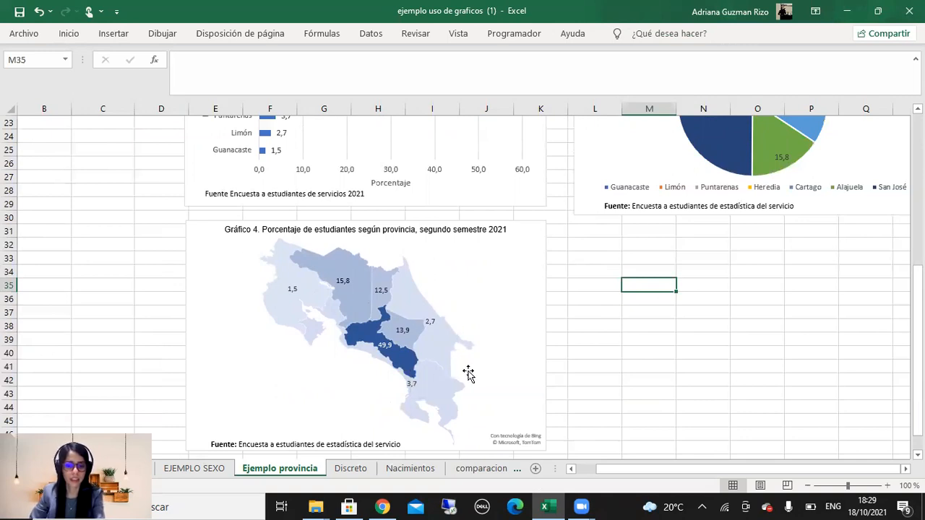
pyautogui.click(650, 378)
pyautogui.scroll(-1, 647, 404)
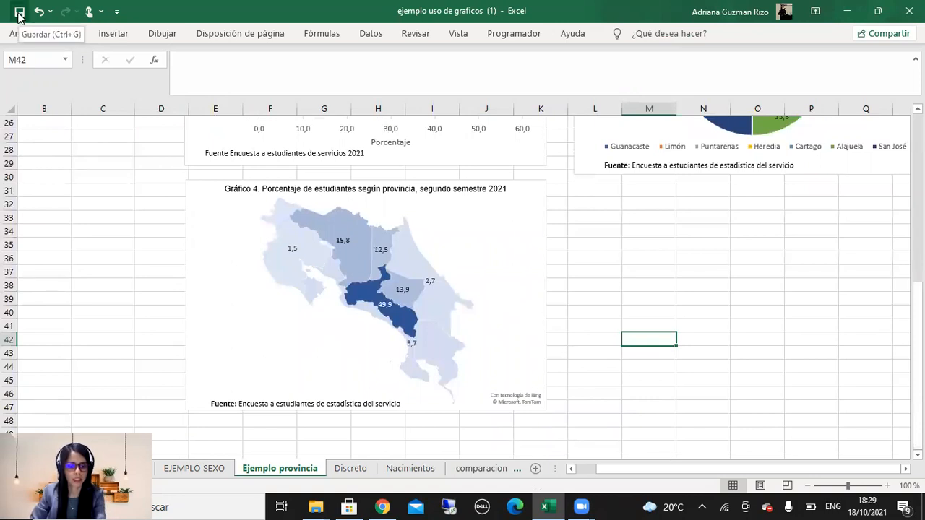
# Compare the Guanacaste row of the two-column province table with its bar and data label in Gráfico 2.
pyautogui.scroll(6, 636, 273)
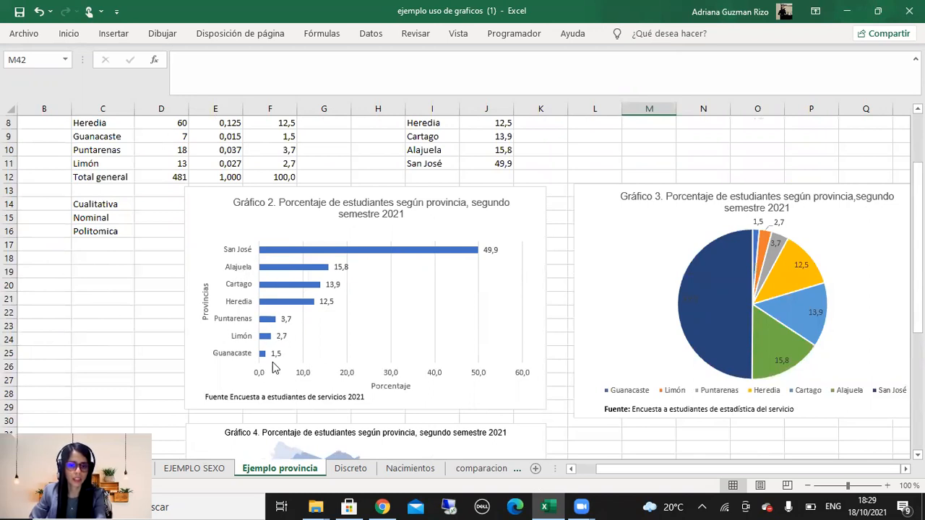
pyautogui.scroll(2, 459, 181)
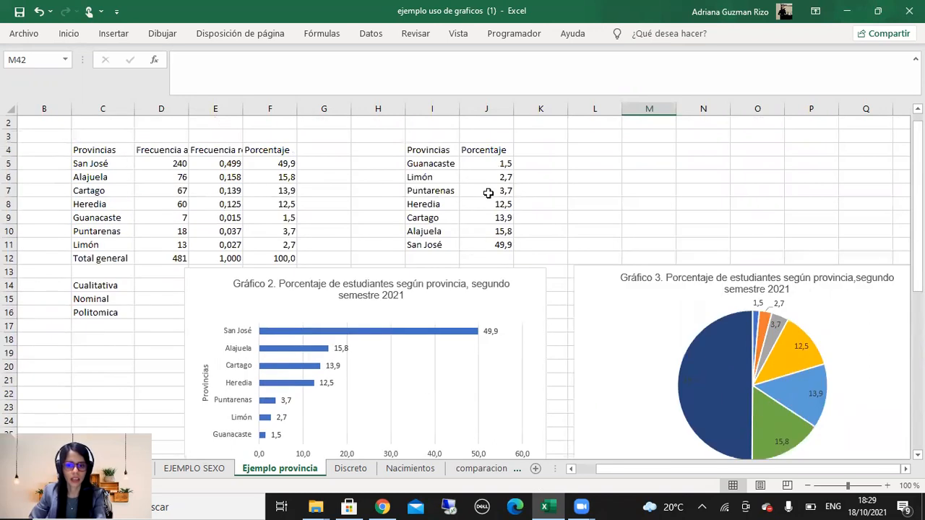
pyautogui.moveTo(508, 164); pyautogui.dragTo(451, 166)
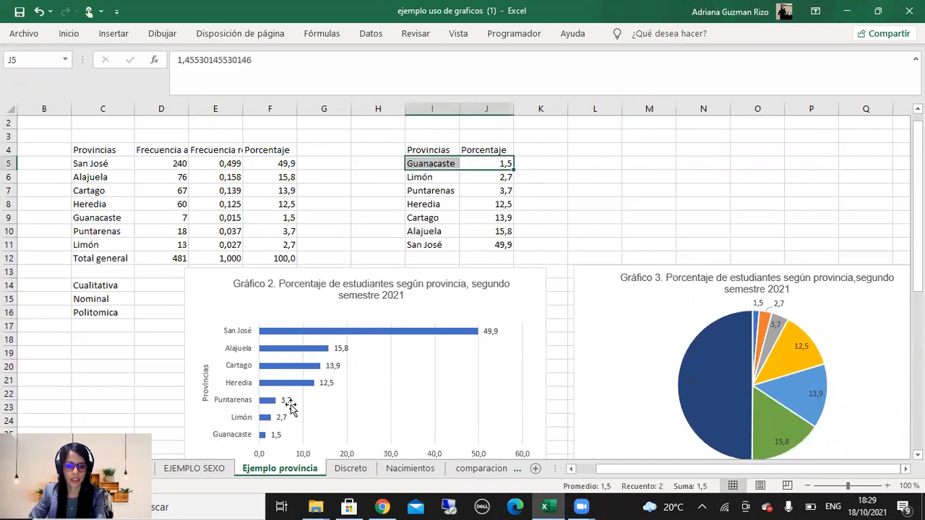
pyautogui.click(490, 166)
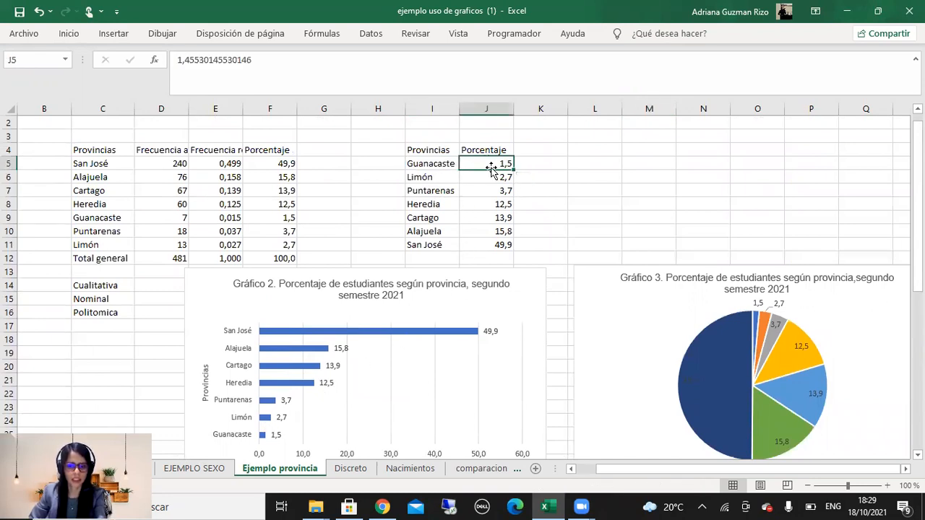
pyautogui.moveTo(427, 167); pyautogui.dragTo(479, 163)
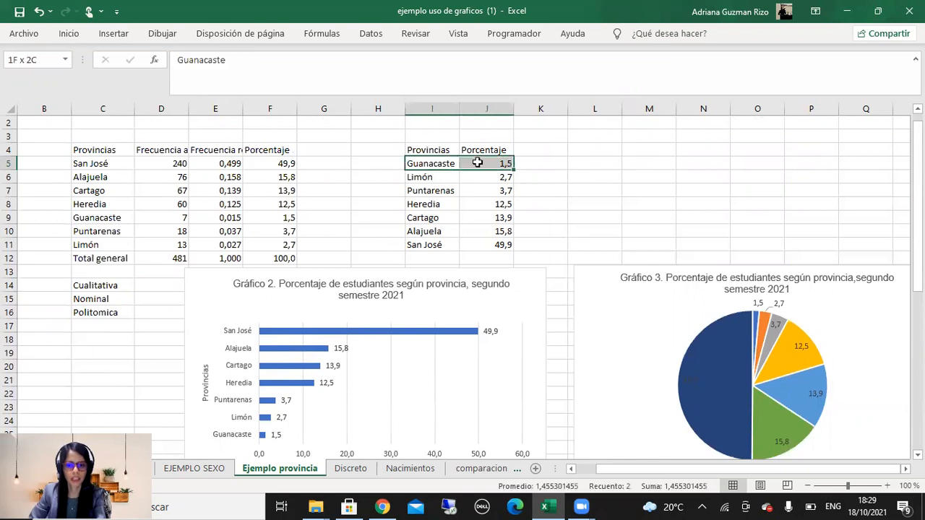
pyautogui.click(270, 439)
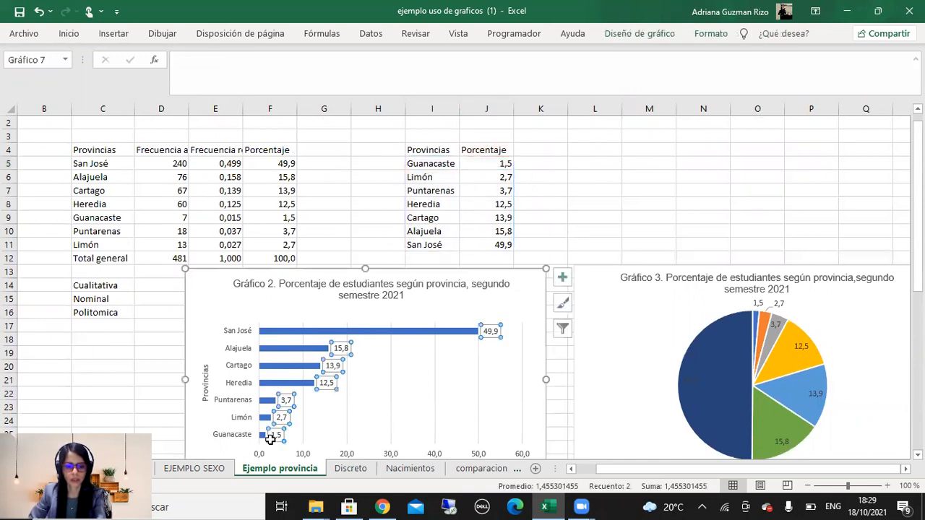
pyautogui.click(469, 178)
pyautogui.click(492, 161)
pyautogui.moveTo(419, 164); pyautogui.dragTo(484, 165)
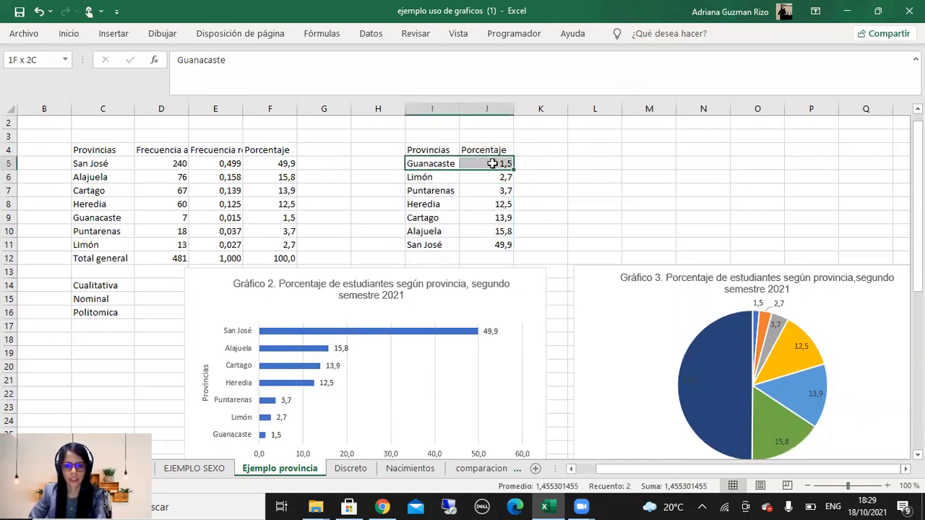
pyautogui.rightClick(494, 164)
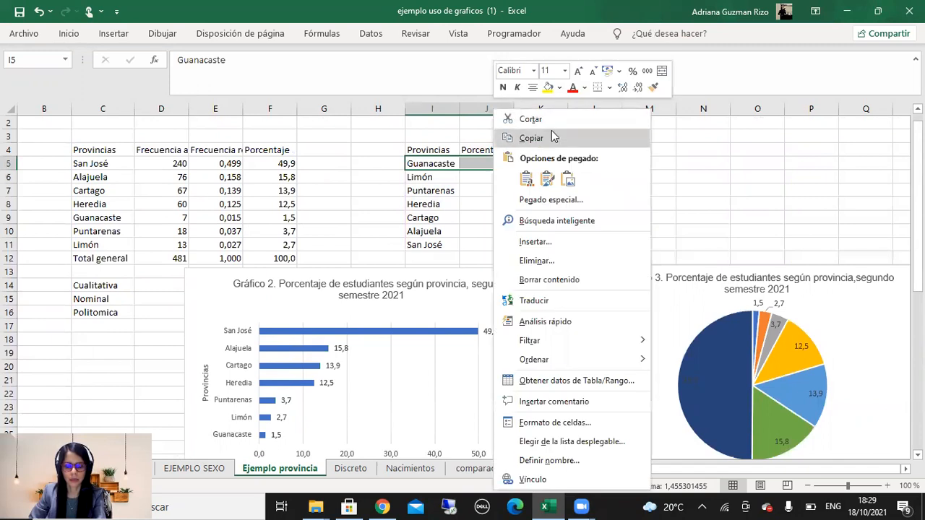
pyautogui.press('Escape')
pyautogui.scroll(-2, 554, 241)
pyautogui.scroll(1, 551, 243)
pyautogui.scroll(2, 554, 275)
pyautogui.click(588, 254)
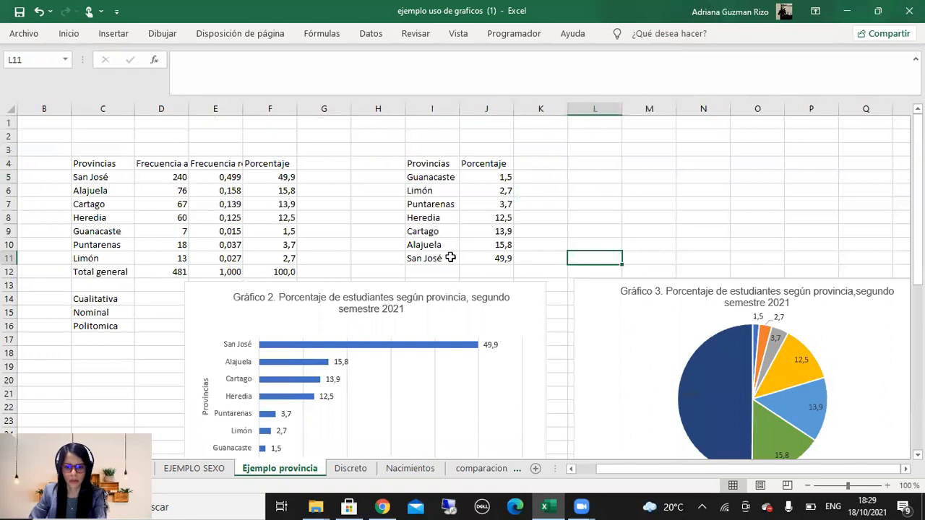
# Insert blank cells above the Guanacaste row of the two-column province table, shifting the existing entries down.
pyautogui.moveTo(427, 179); pyautogui.dragTo(487, 178)
pyautogui.rightClick(484, 177)
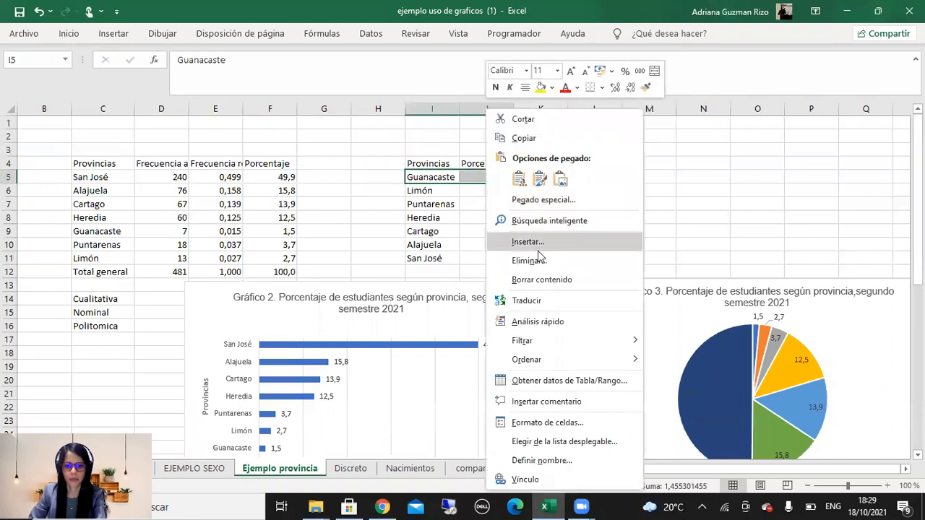
pyautogui.click(525, 242)
pyautogui.click(576, 259)
pyautogui.click(541, 301)
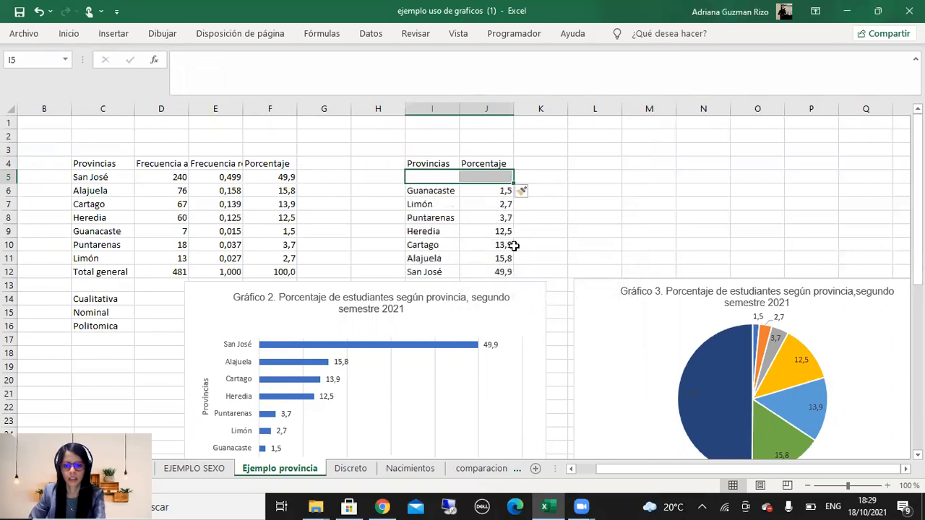
# Fill the blank row above Guanacaste with the province "otro" and a percentage of 1.
pyautogui.click(425, 179)
pyautogui.write('o')
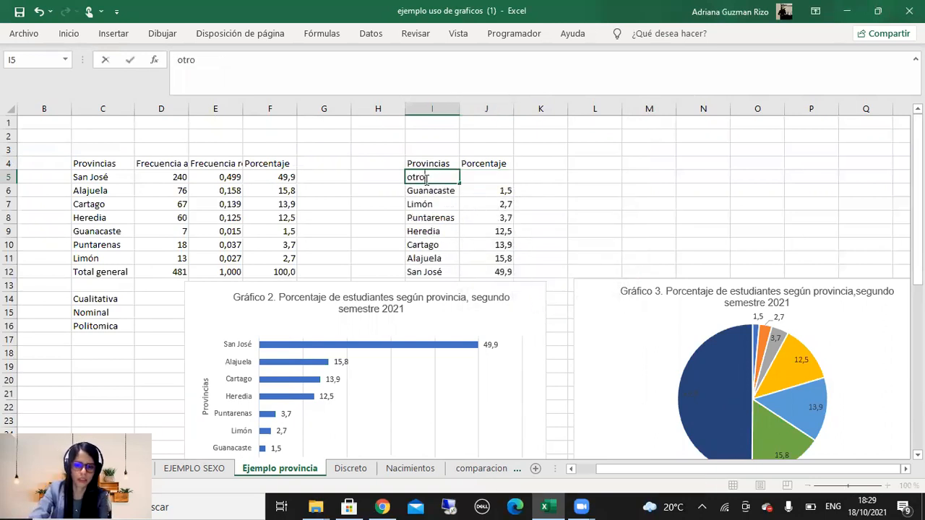
pyautogui.write('tro')
pyautogui.press('Return')
pyautogui.click(507, 180)
pyautogui.write('1')
pyautogui.press('Return')
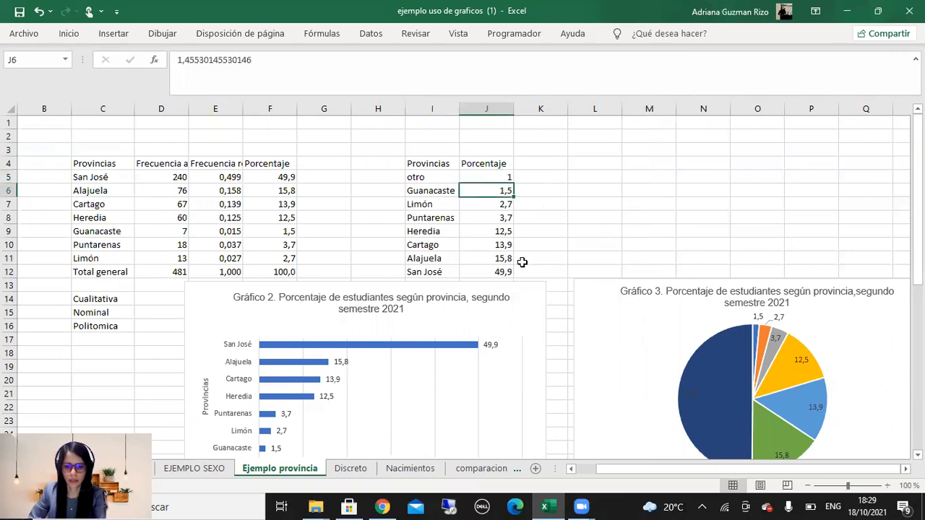
# Clear the "otro" entry and delete its cells from the two-column province table, shifting the remaining entries up.
pyautogui.scroll(-1, 499, 224)
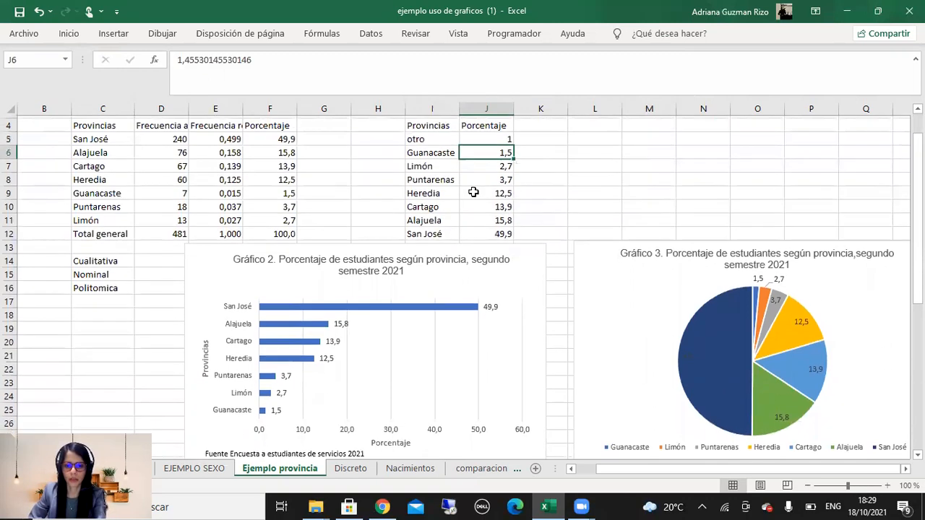
pyautogui.moveTo(500, 137); pyautogui.dragTo(482, 231)
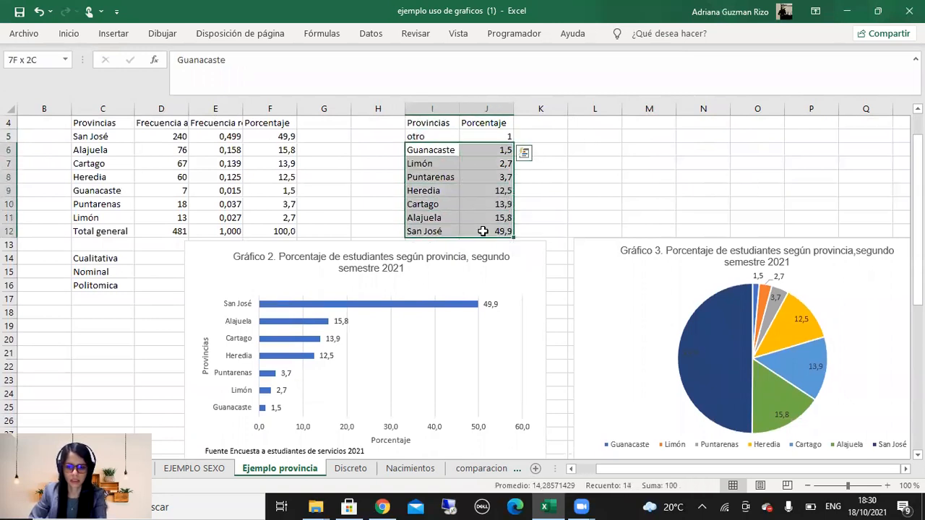
pyautogui.moveTo(495, 137); pyautogui.dragTo(448, 139)
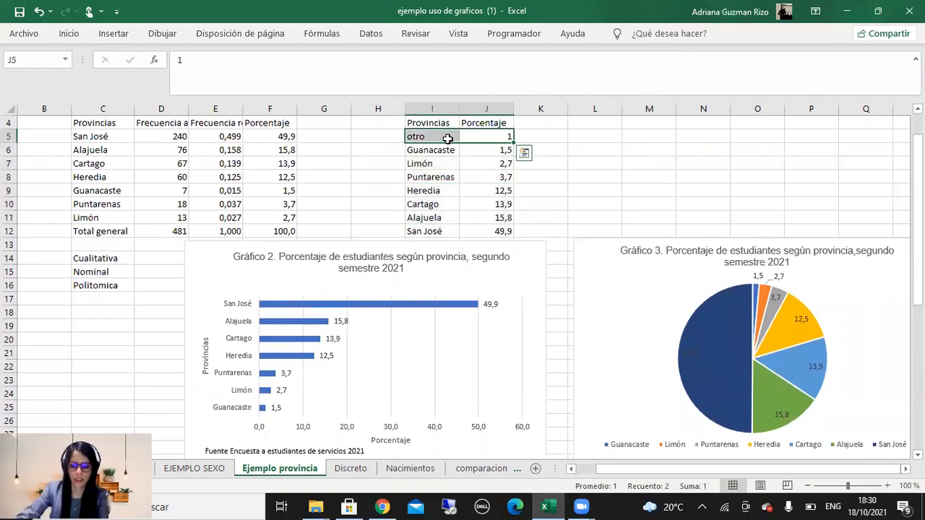
pyautogui.press('Delete')
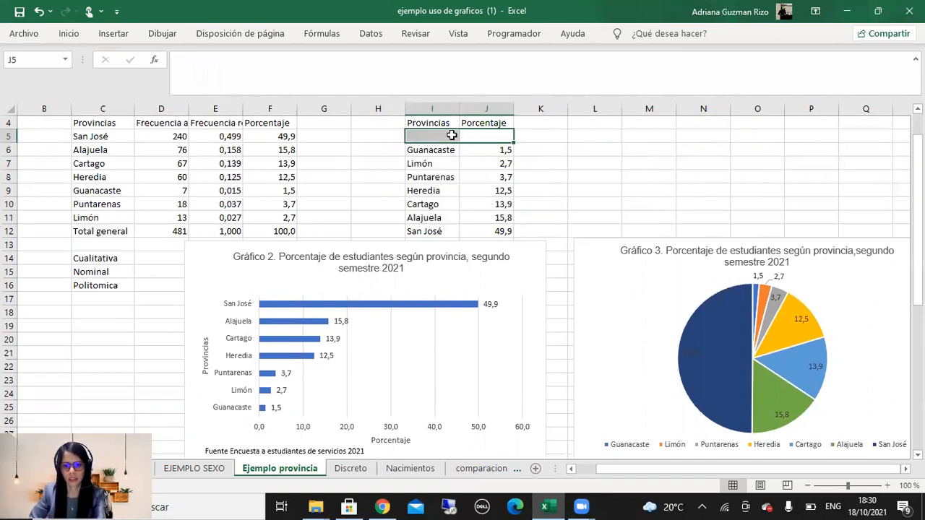
pyautogui.rightClick(455, 134)
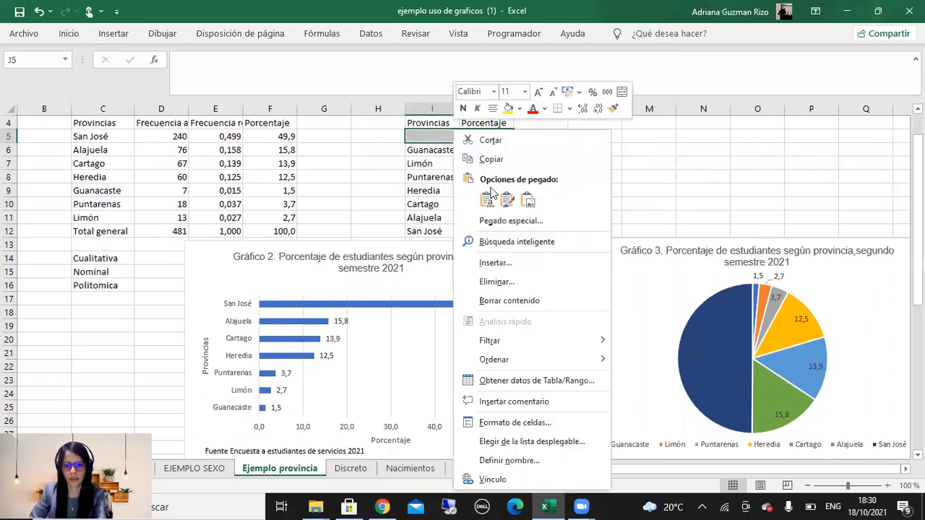
pyautogui.click(517, 285)
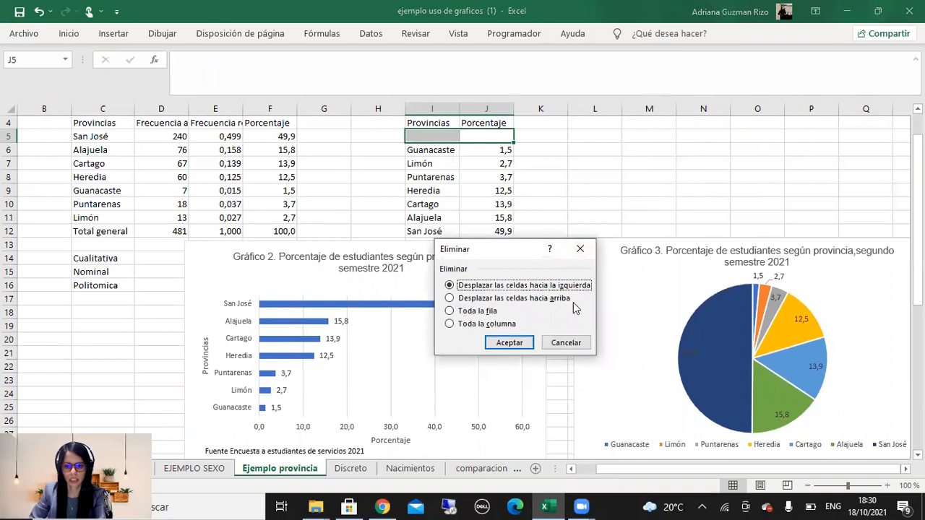
pyautogui.click(544, 299)
pyautogui.click(509, 343)
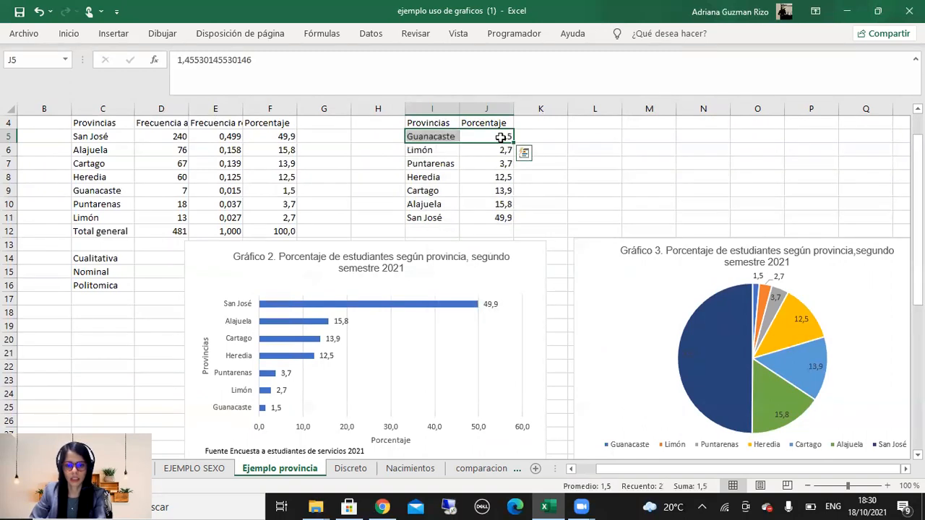
pyautogui.click(597, 190)
pyautogui.scroll(1, 603, 197)
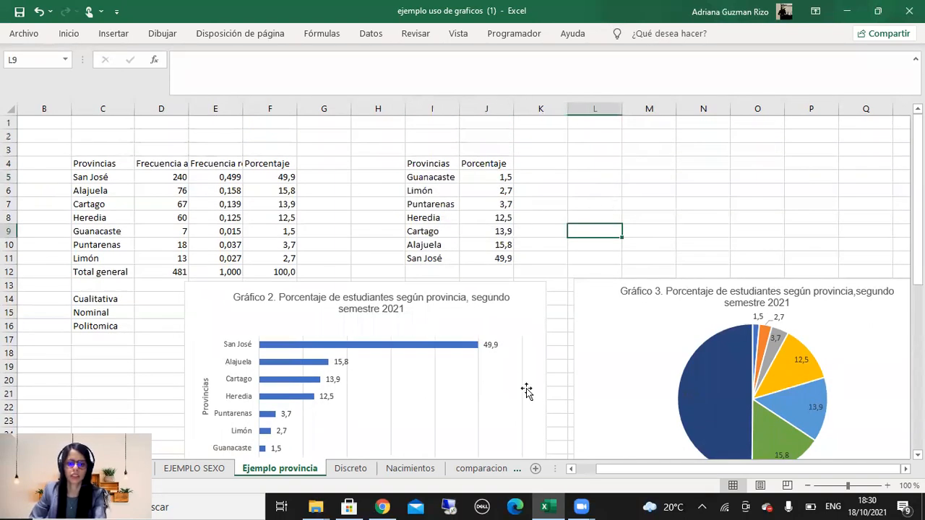
# Compare how the Gráfico 2 bar chart, Gráfico 3 pie chart and Gráfico 4 map chart present the province percentages.
pyautogui.scroll(-1, 527, 391)
pyautogui.scroll(-2, 431, 275)
pyautogui.scroll(2, 436, 277)
pyautogui.scroll(-2, 481, 298)
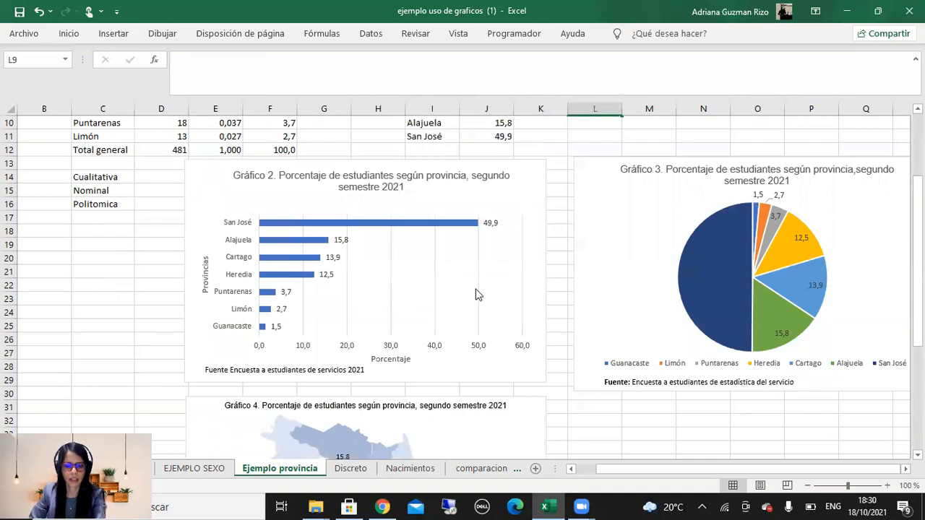
pyautogui.scroll(-1, 477, 295)
pyautogui.scroll(-2, 477, 286)
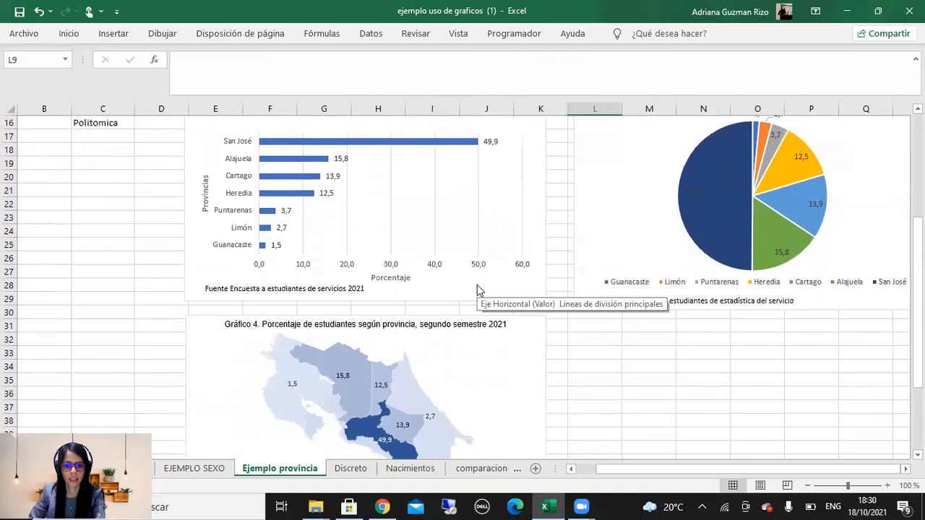
pyautogui.scroll(1, 477, 286)
pyautogui.scroll(2, 480, 285)
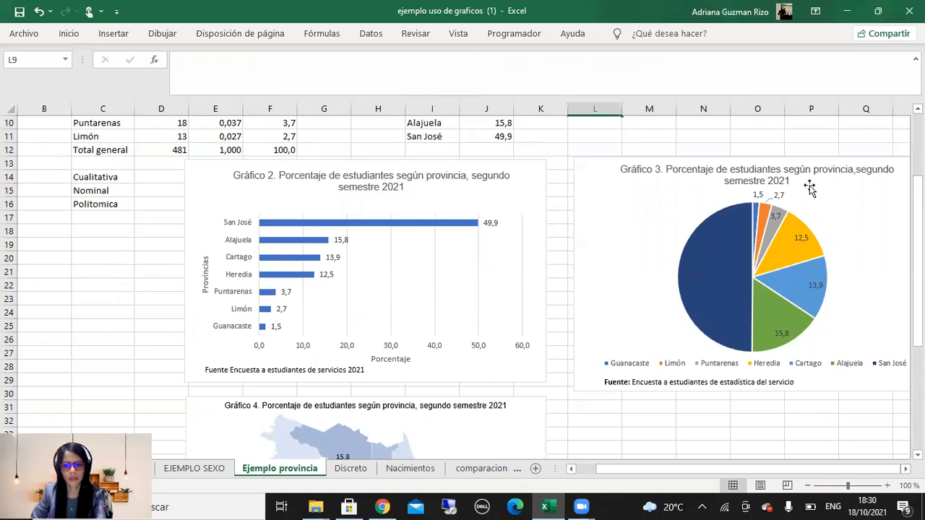
pyautogui.scroll(-4, 720, 402)
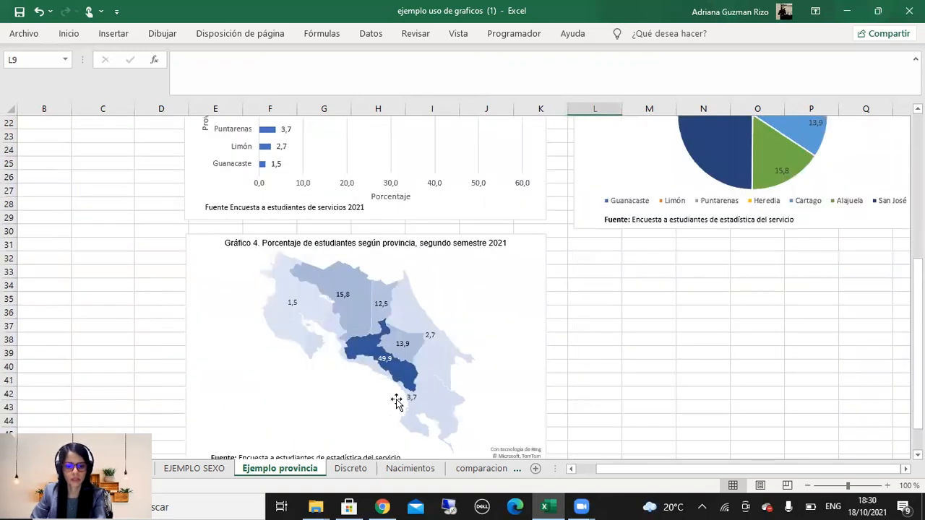
pyautogui.scroll(-1, 511, 383)
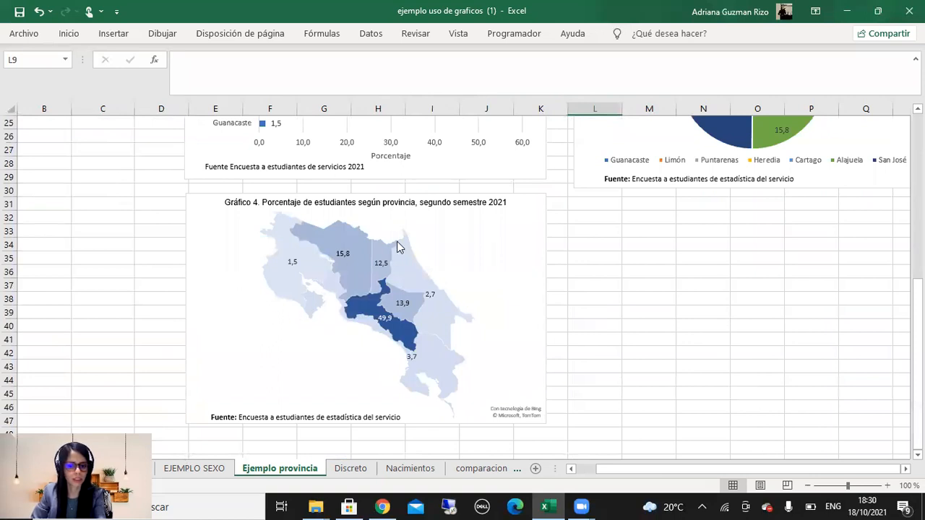
pyautogui.scroll(4, 397, 247)
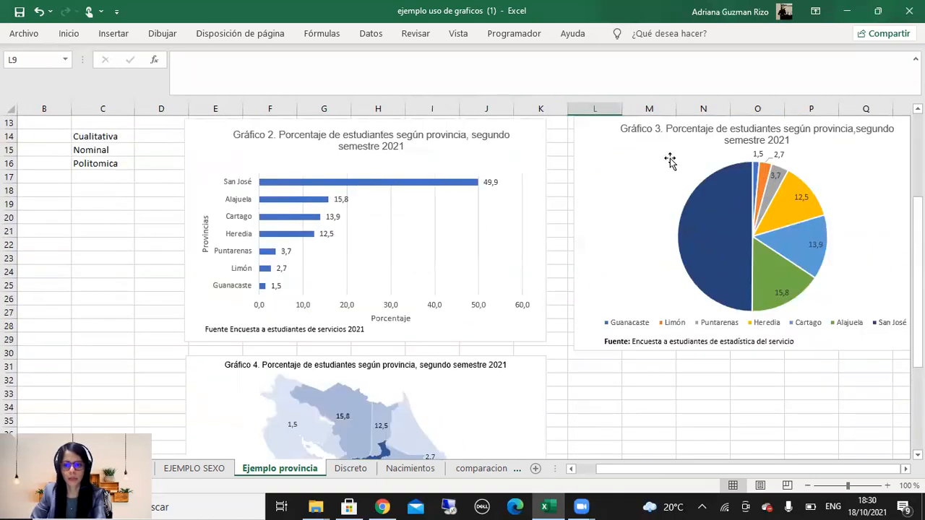
pyautogui.click(450, 406)
pyautogui.click(661, 429)
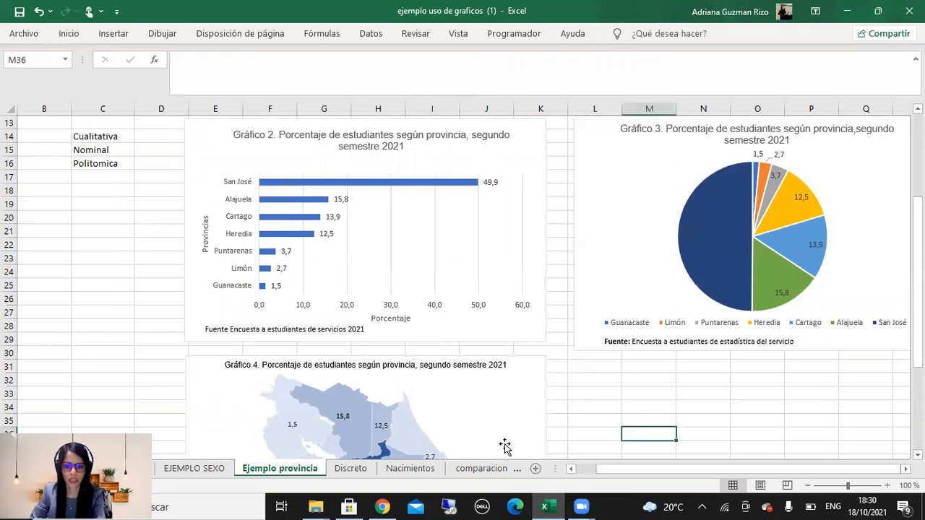
# Examine the title, province labels and source note of the Gráfico 4 map chart.
pyautogui.scroll(-1, 504, 444)
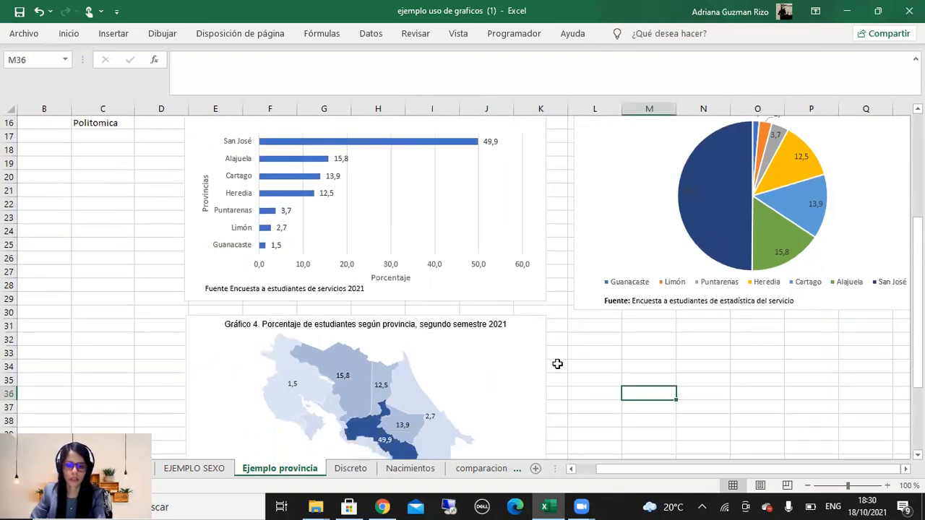
pyautogui.scroll(-3, 553, 400)
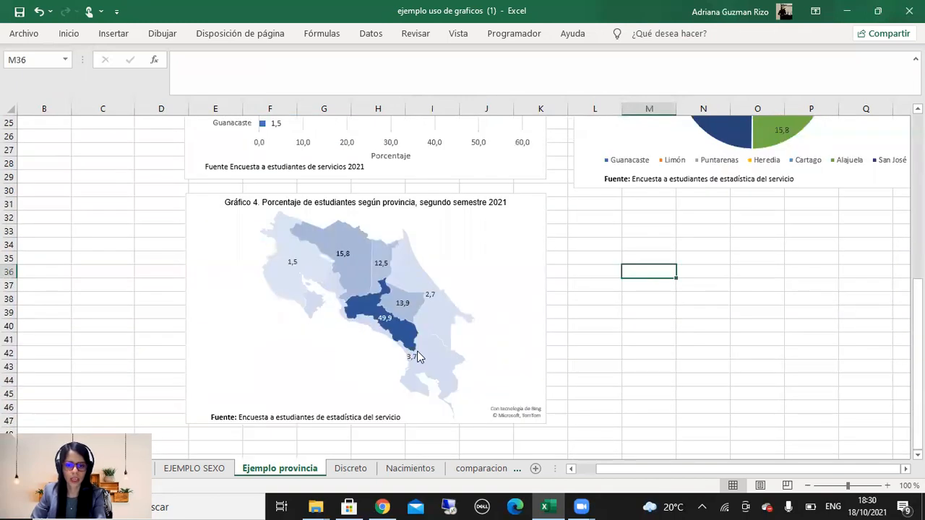
pyautogui.scroll(4, 418, 353)
pyautogui.scroll(-4, 419, 353)
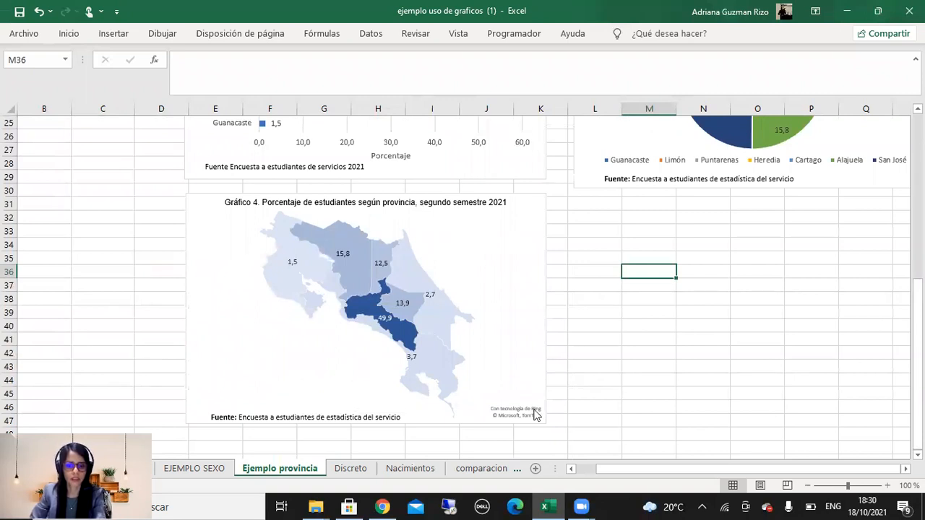
pyautogui.scroll(2, 490, 379)
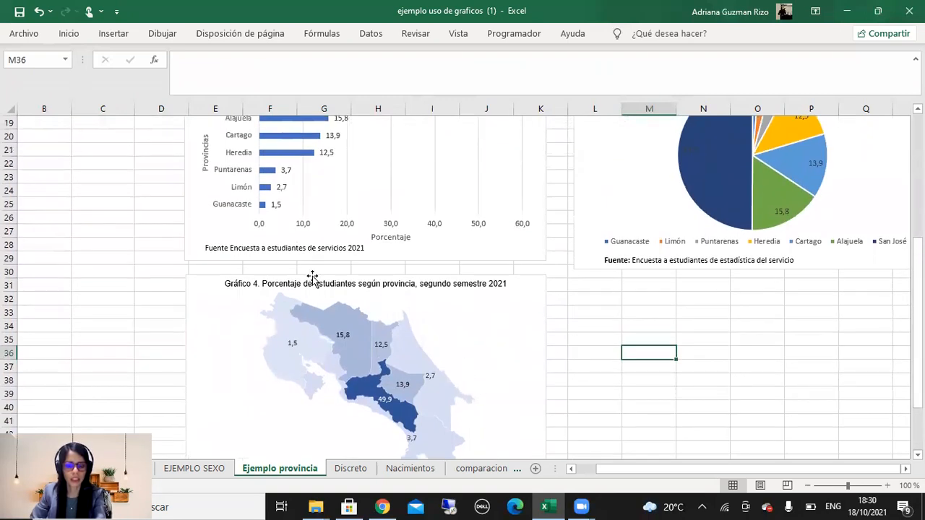
pyautogui.scroll(1, 434, 372)
pyautogui.scroll(-2, 389, 363)
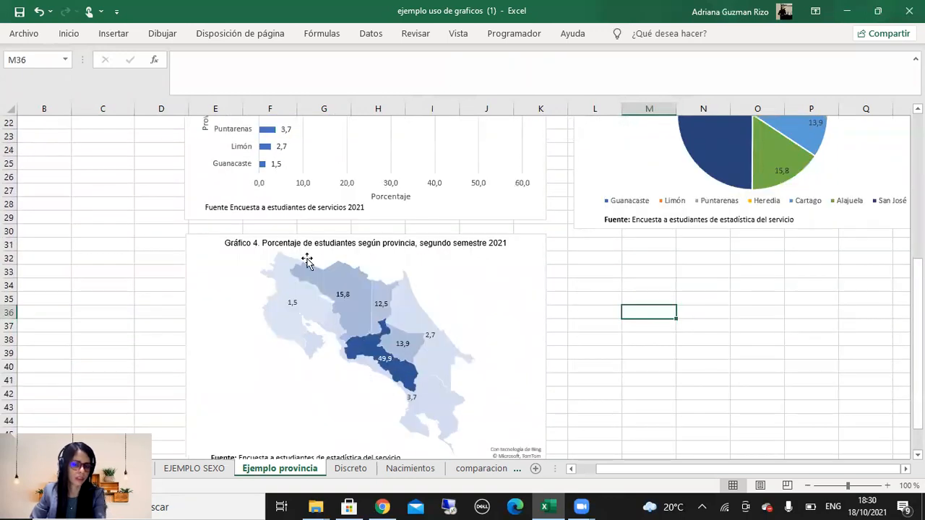
pyautogui.scroll(-3, 543, 297)
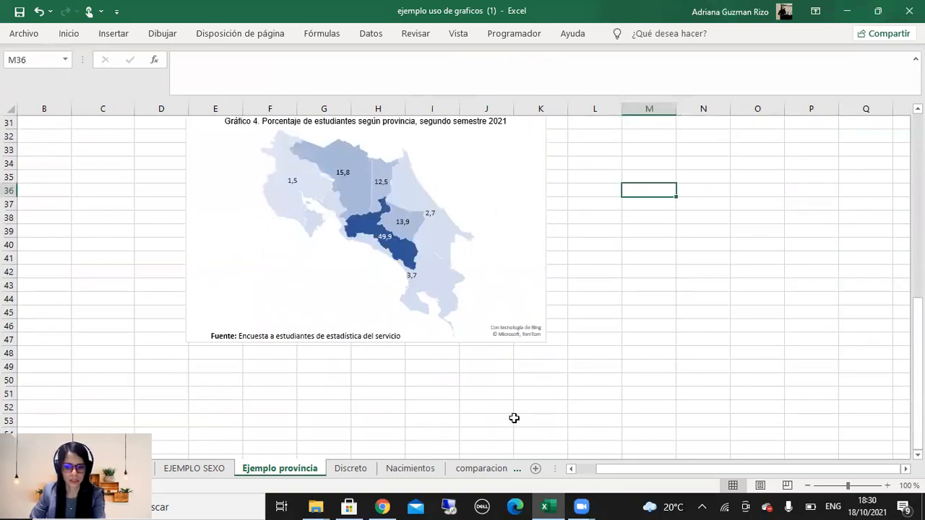
# Open the Discreto sheet and look over its frequency table of the number of people living in each house.
pyautogui.click(347, 470)
pyautogui.click(303, 468)
pyautogui.click(351, 469)
pyautogui.click(350, 353)
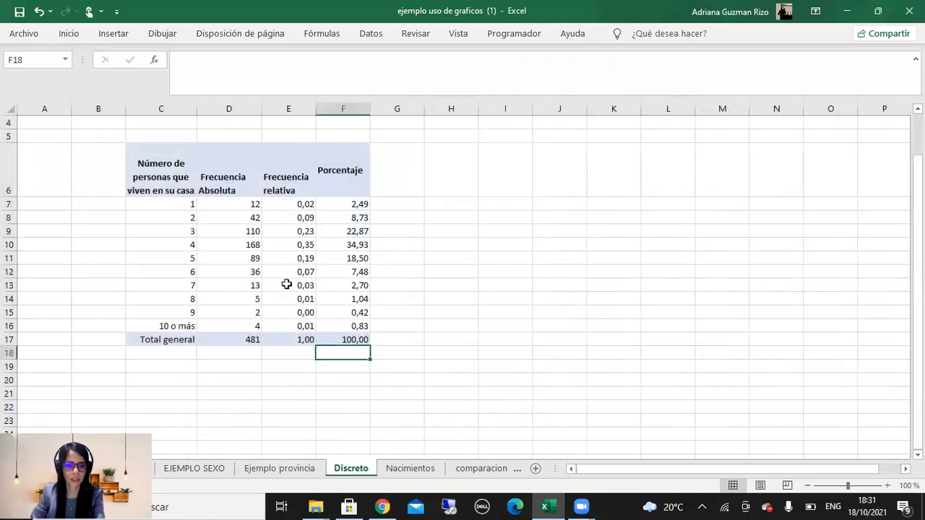
pyautogui.moveTo(173, 173); pyautogui.dragTo(220, 180)
pyautogui.click(444, 282)
pyautogui.click(481, 203)
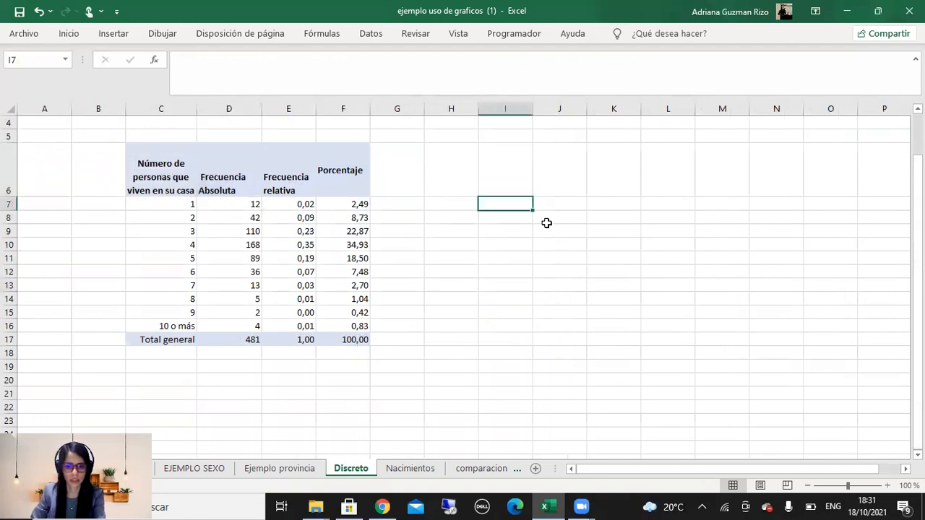
# Enter the note "Datos discretos" in cell C20 beneath the frequency table.
pyautogui.moveTo(124, 388); pyautogui.dragTo(166, 387)
pyautogui.click(182, 382)
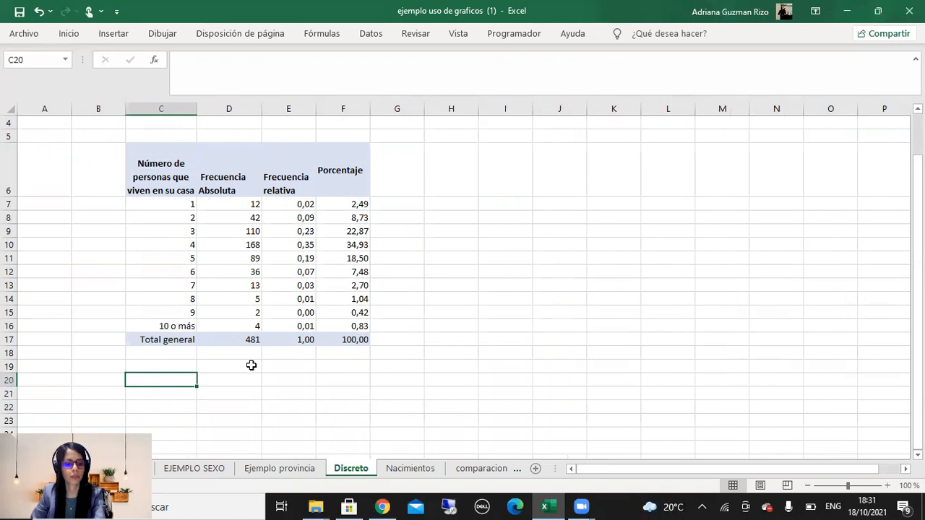
pyautogui.write('Datos di')
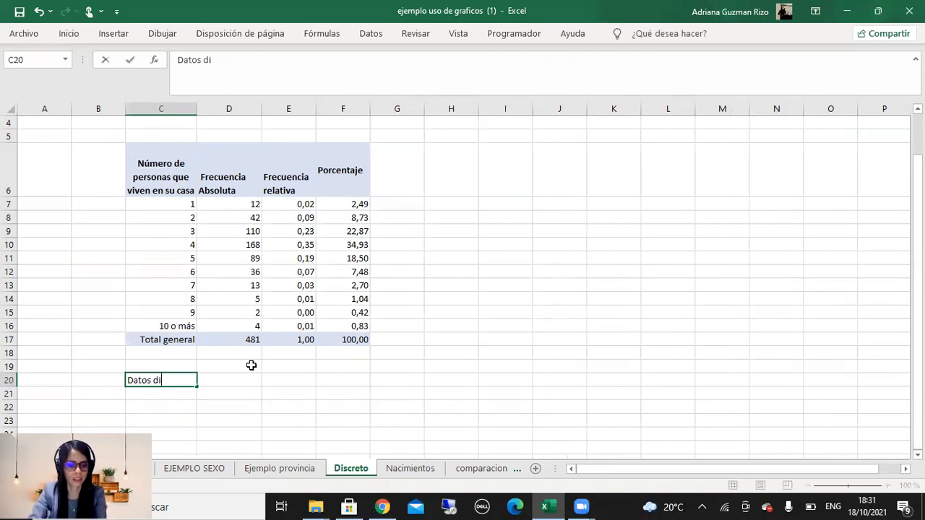
pyautogui.write('scretos')
pyautogui.press('Return')
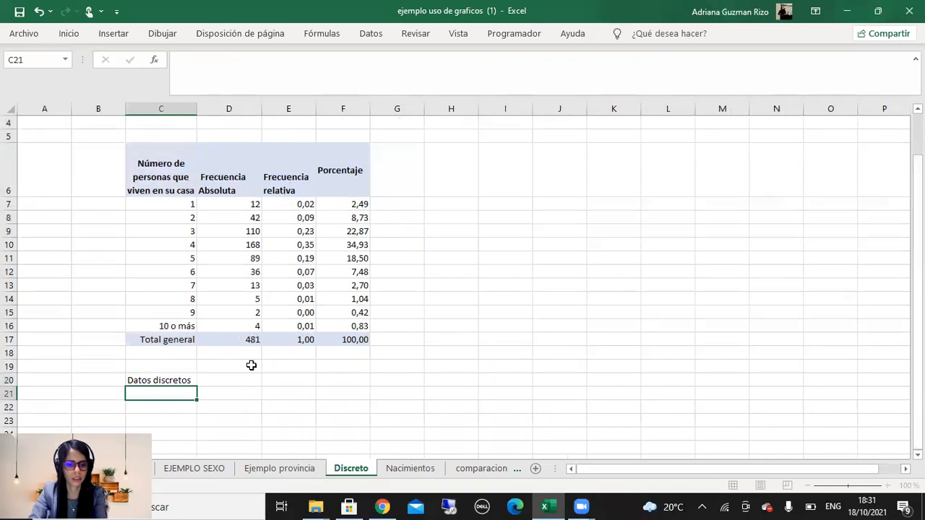
# Examine the number-of-people column and its frequencies and percentages in the Discreto table.
pyautogui.click(310, 313)
pyautogui.moveTo(181, 167); pyautogui.dragTo(178, 337)
pyautogui.click(539, 300)
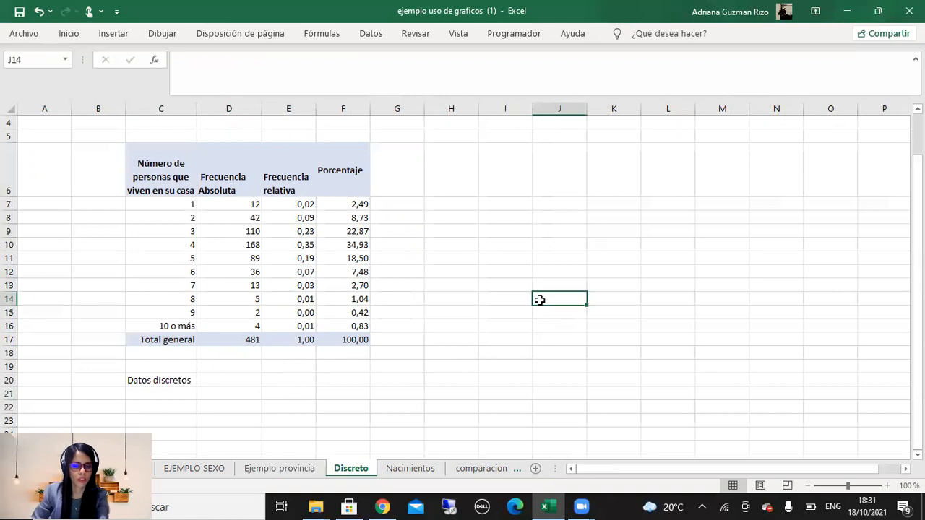
pyautogui.moveTo(137, 178); pyautogui.dragTo(160, 338)
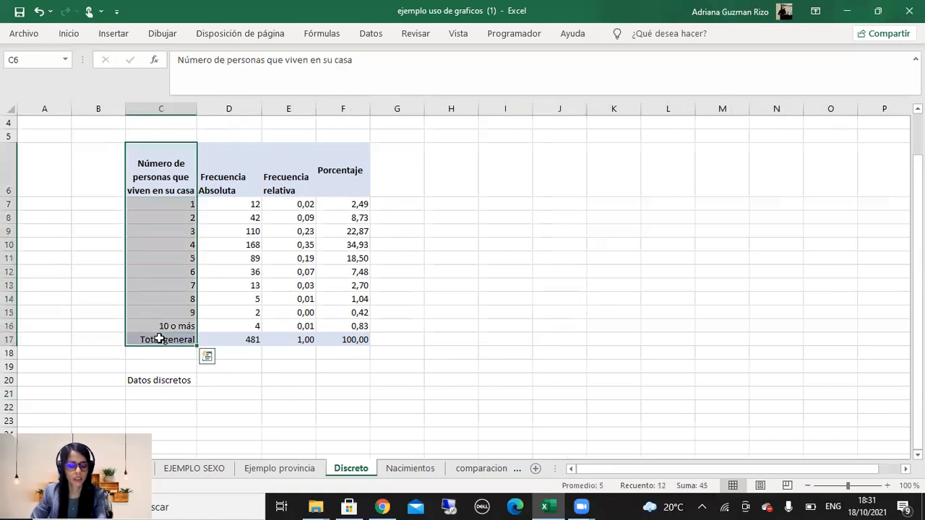
pyautogui.moveTo(139, 177); pyautogui.dragTo(335, 347)
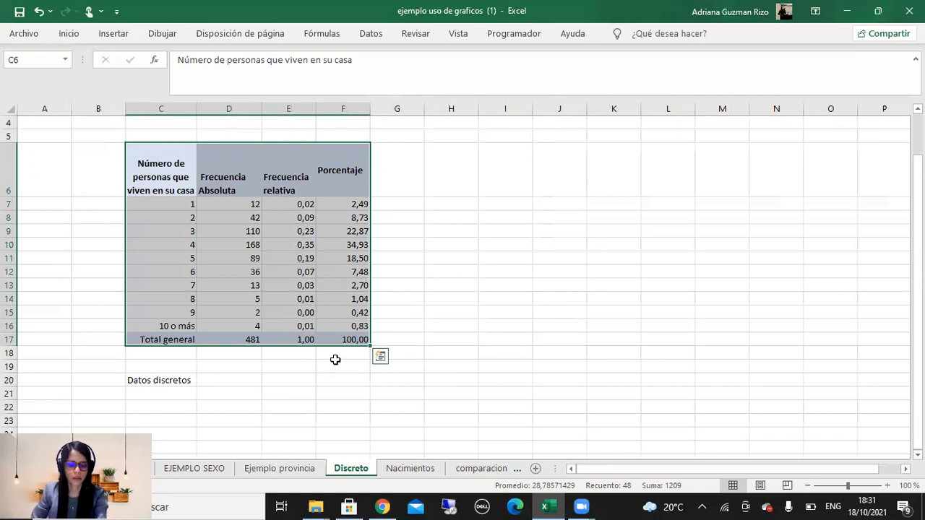
pyautogui.click(283, 383)
pyautogui.click(184, 383)
pyautogui.click(178, 396)
pyautogui.scroll(-2, 179, 396)
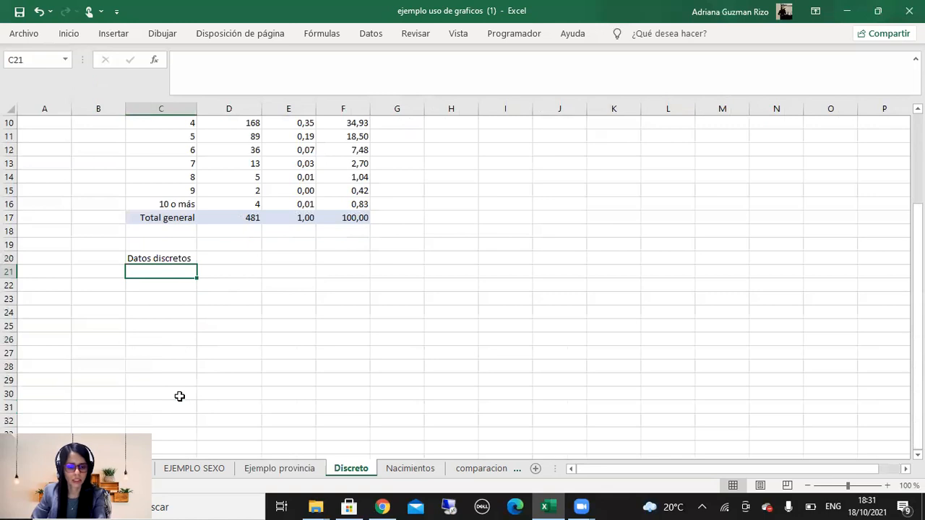
pyautogui.scroll(2, 179, 396)
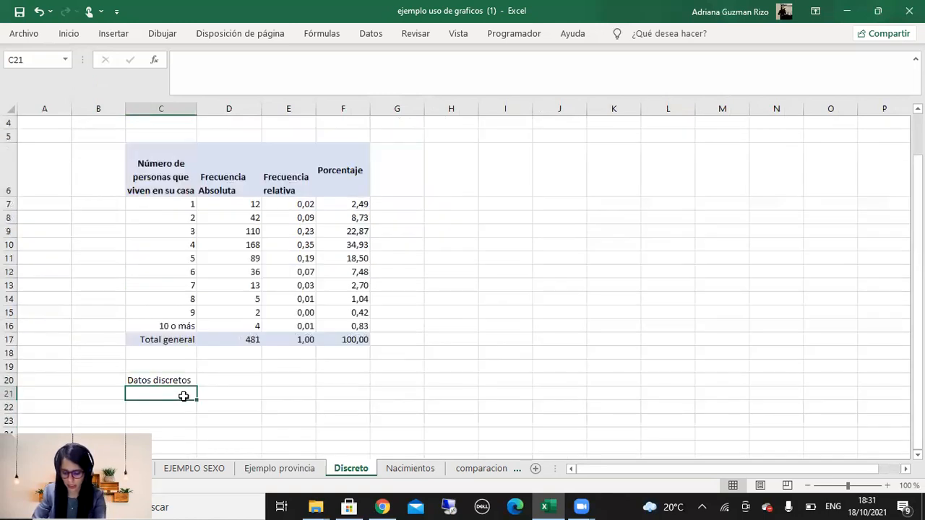
pyautogui.click(338, 380)
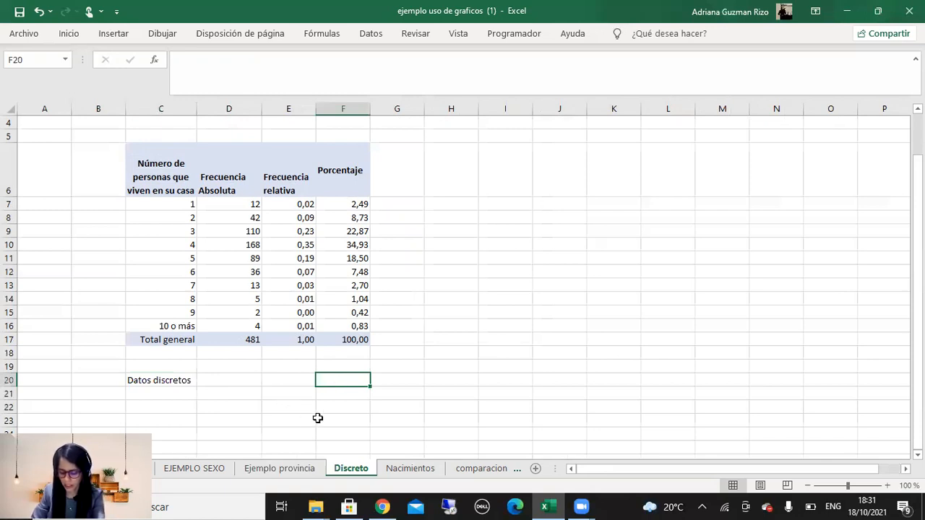
pyautogui.click(427, 373)
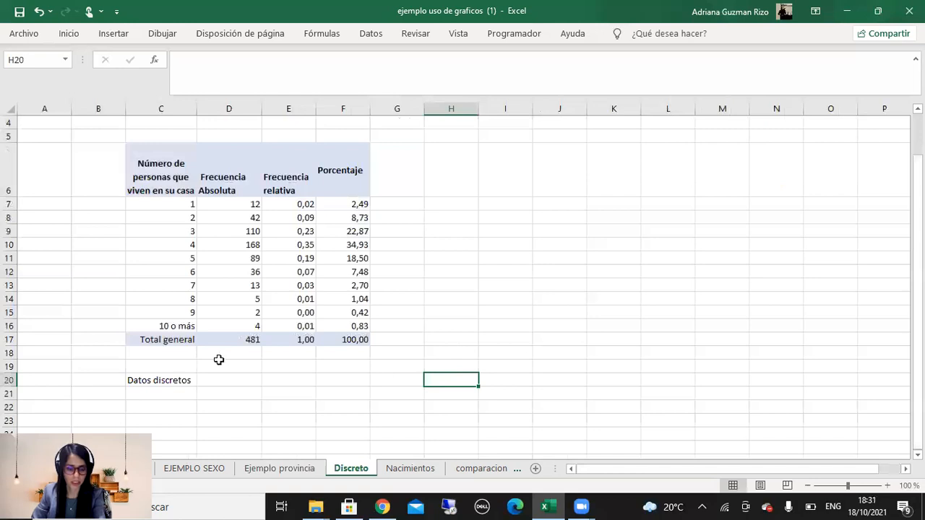
pyautogui.moveTo(178, 176); pyautogui.dragTo(175, 338)
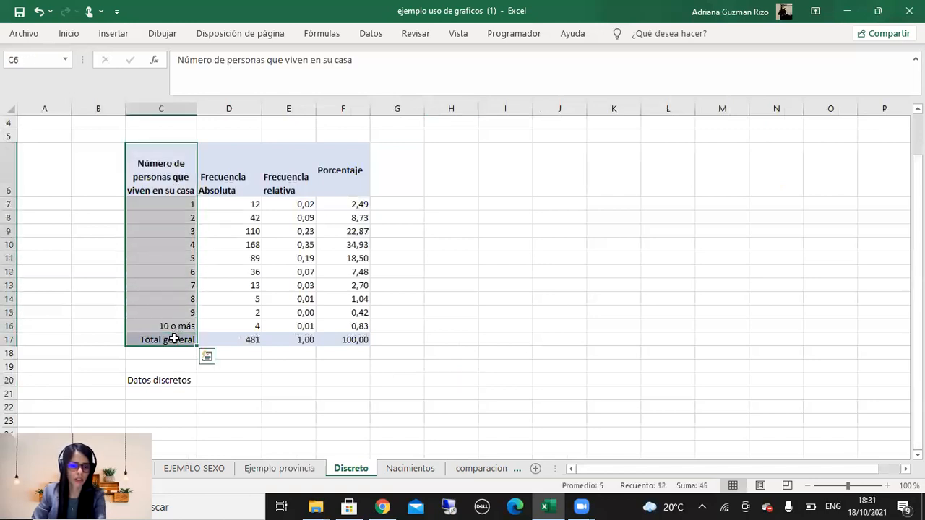
pyautogui.moveTo(165, 190); pyautogui.dragTo(165, 344)
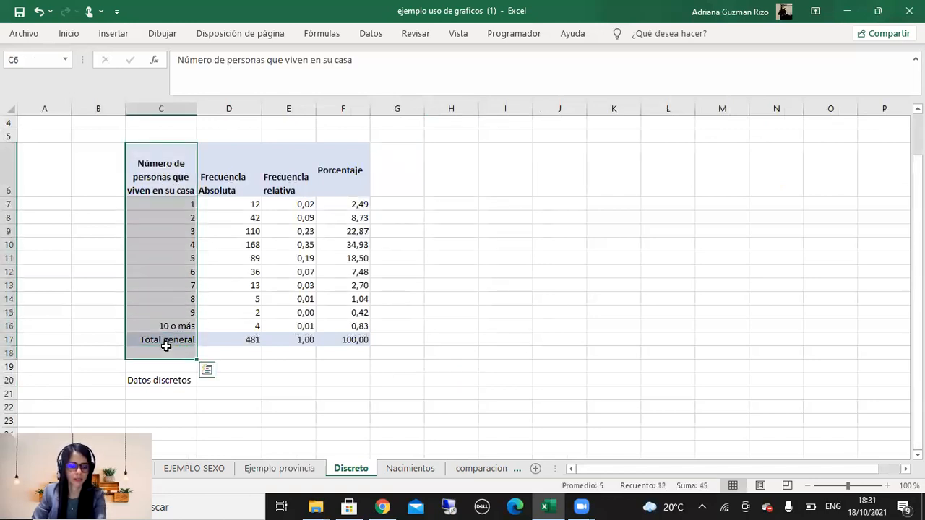
# Look over the household-size column of the Discreto table from its header down to the total row.
pyautogui.click(169, 244)
pyautogui.moveTo(152, 180); pyautogui.dragTo(165, 341)
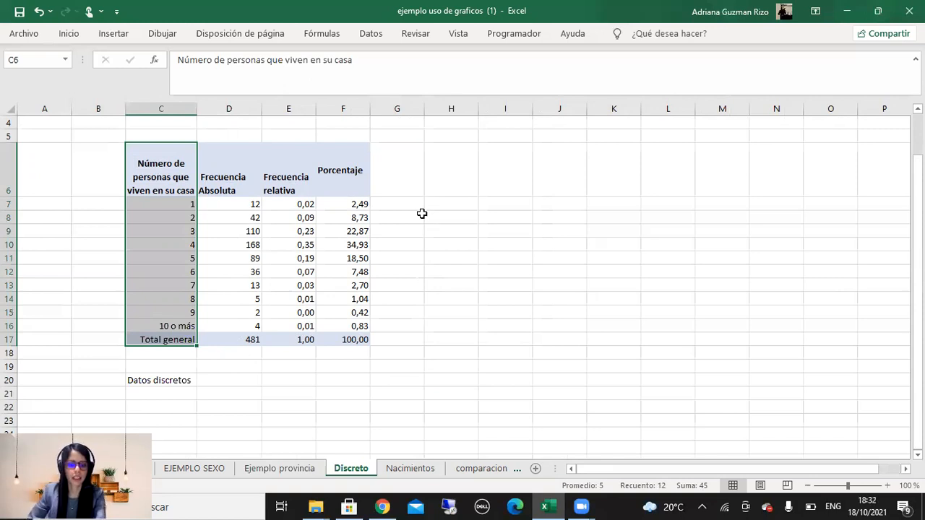
pyautogui.moveTo(190, 204); pyautogui.dragTo(167, 326)
# Review the province categories of Gráfico 2 and the Cualitativa and Nominal notes on the Ejemplo provincia sheet.
pyautogui.click(307, 469)
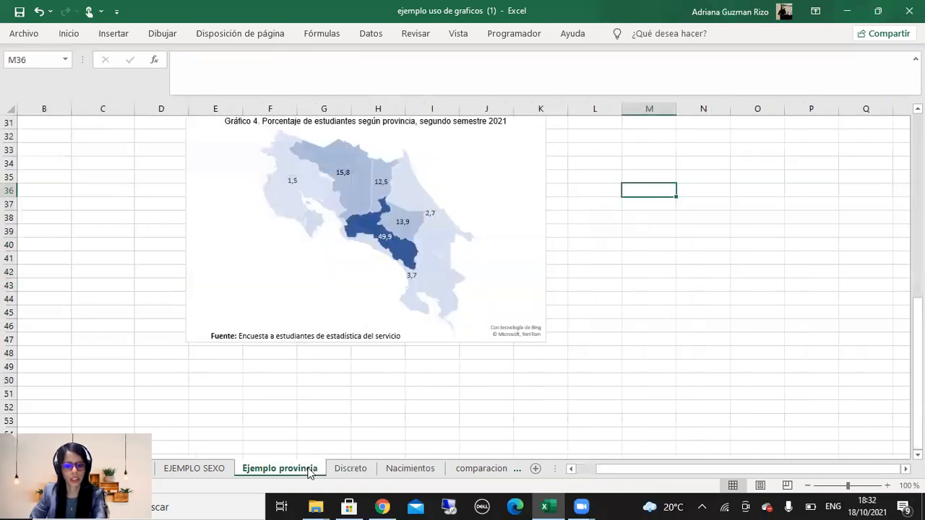
pyautogui.scroll(7, 265, 376)
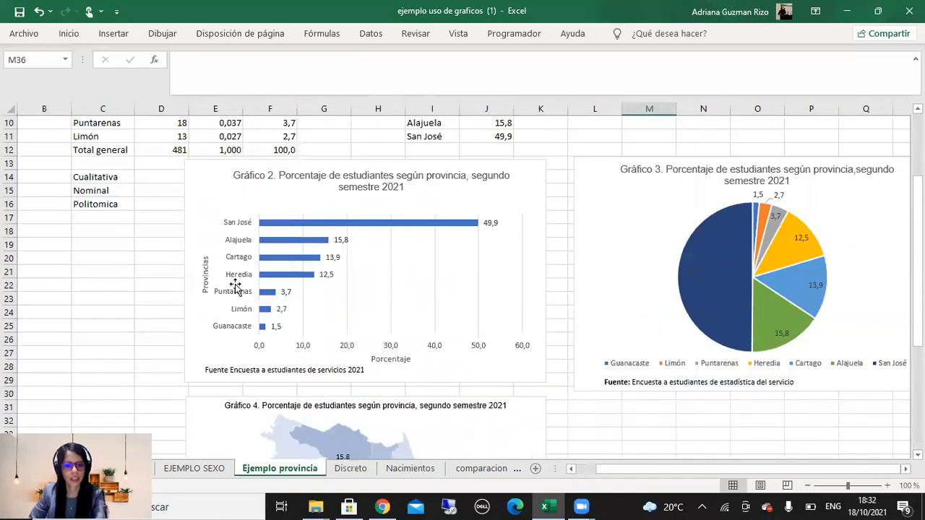
pyautogui.click(238, 232)
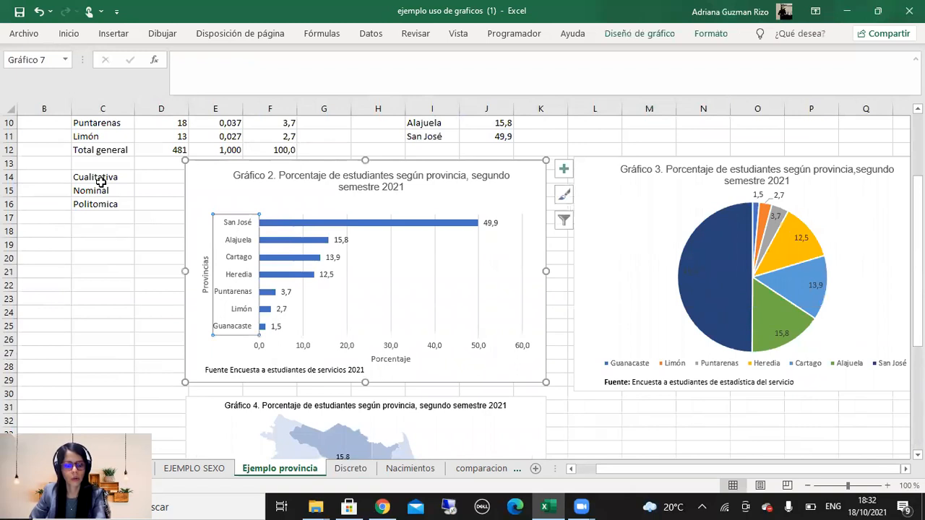
pyautogui.click(101, 182)
pyautogui.click(94, 191)
pyautogui.click(233, 229)
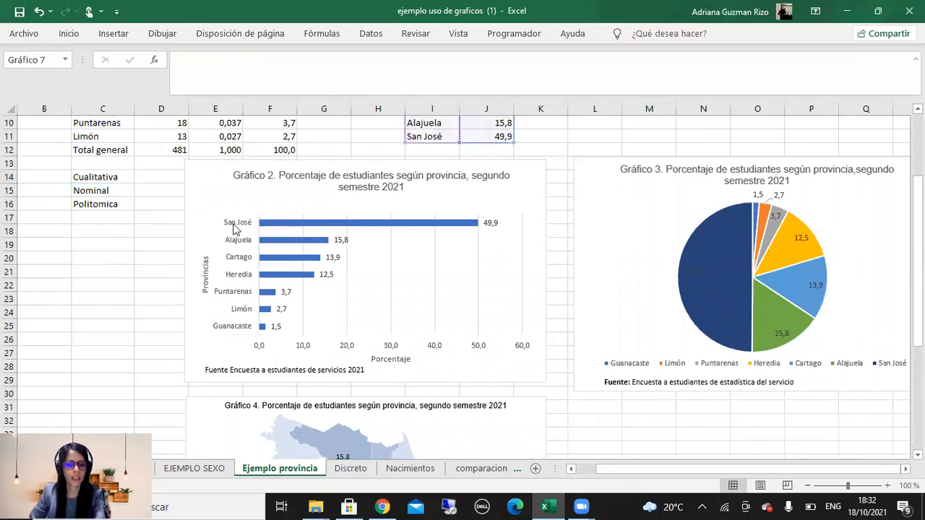
# Return to the Discreto sheet and compare its numeric categories, from 1 to 10 o más, with the province names.
pyautogui.click(351, 468)
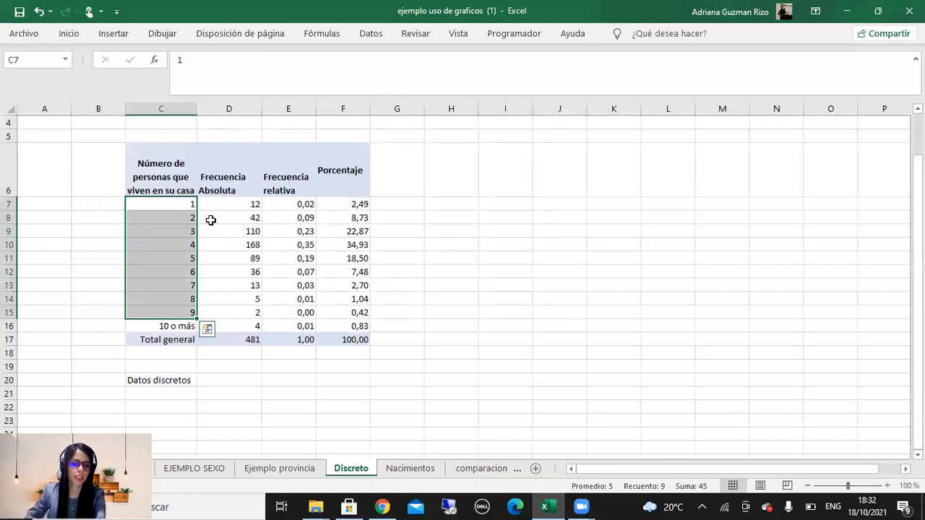
pyautogui.click(183, 203)
pyautogui.moveTo(184, 187); pyautogui.dragTo(186, 327)
pyautogui.click(164, 256)
# Insert a clustered column chart of Porcentaje by number of people from C6:C16 and F6:F16, excluding the total, and place it beside the table.
pyautogui.moveTo(166, 181); pyautogui.dragTo(189, 325)
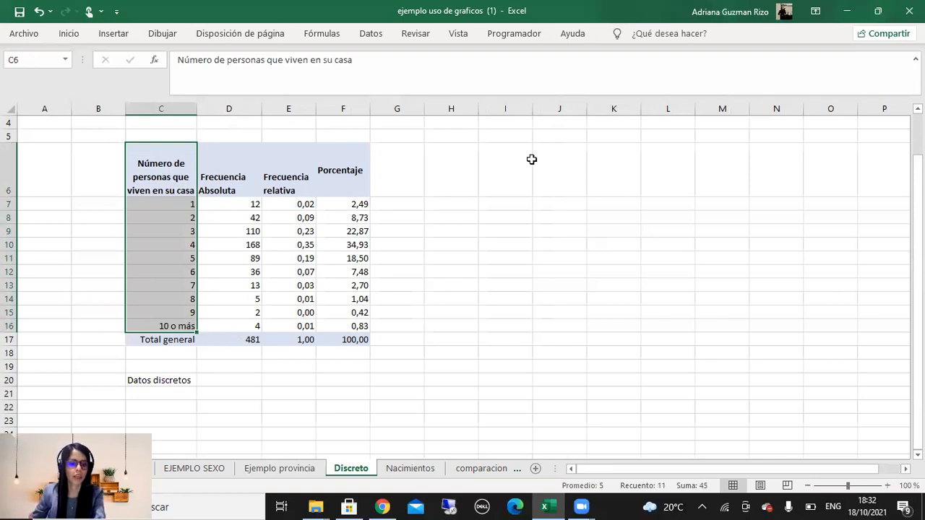
pyautogui.moveTo(354, 166); pyautogui.dragTo(350, 326)
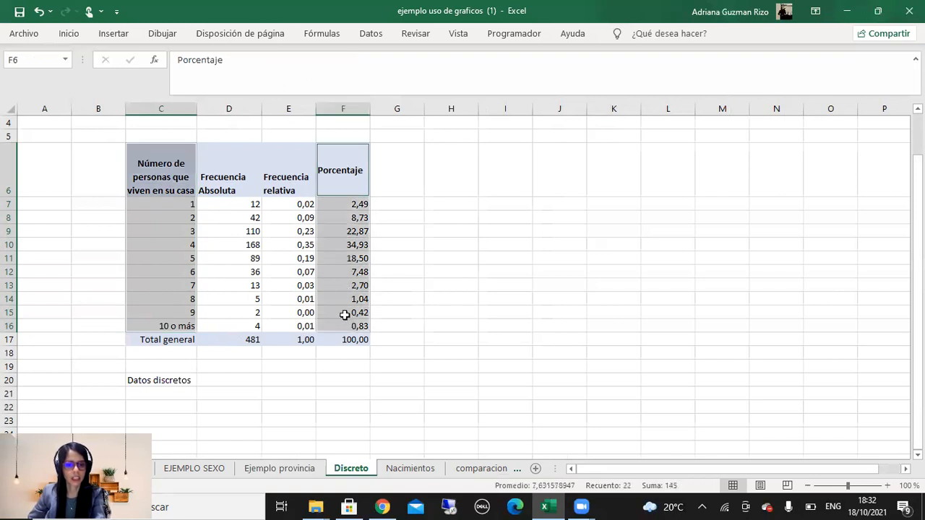
pyautogui.click(122, 36)
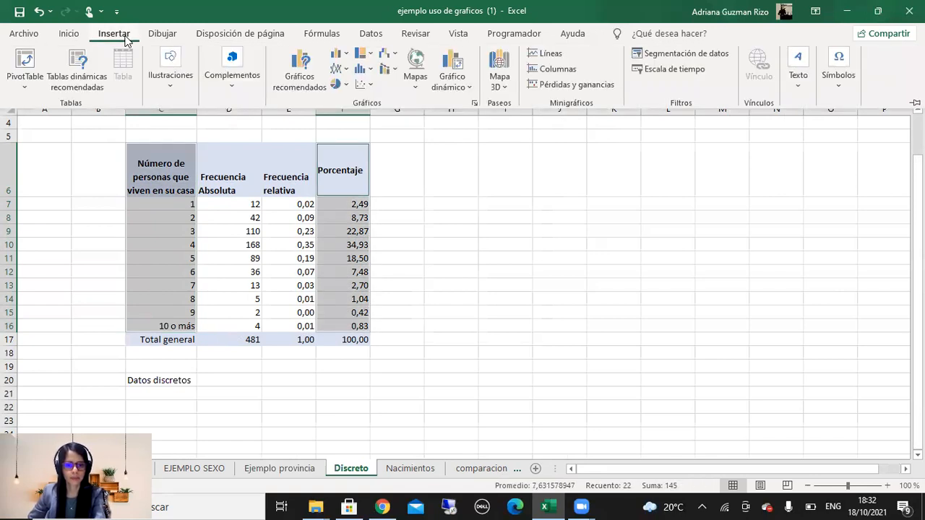
pyautogui.click(309, 87)
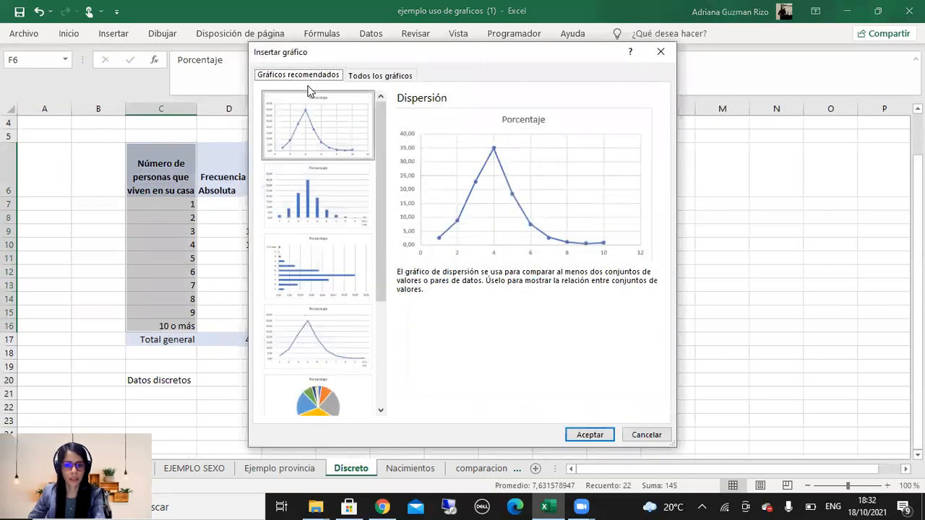
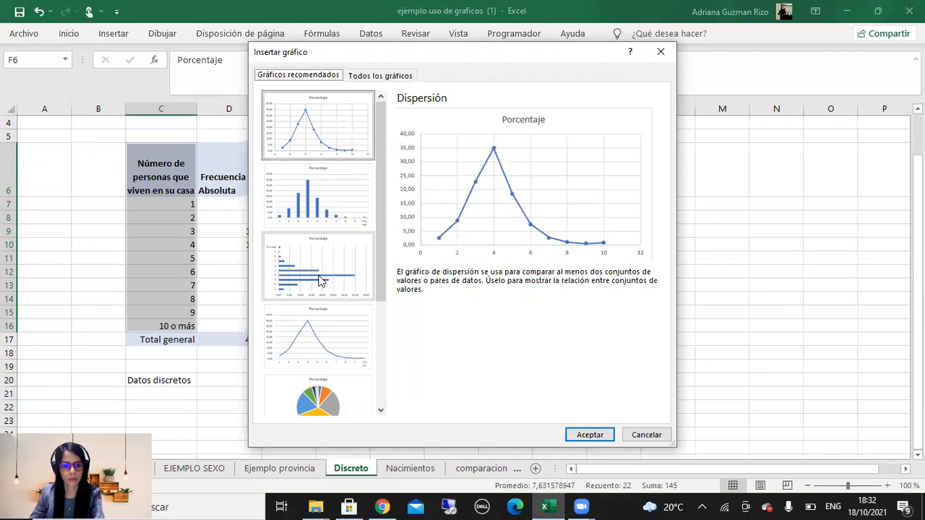
pyautogui.click(330, 219)
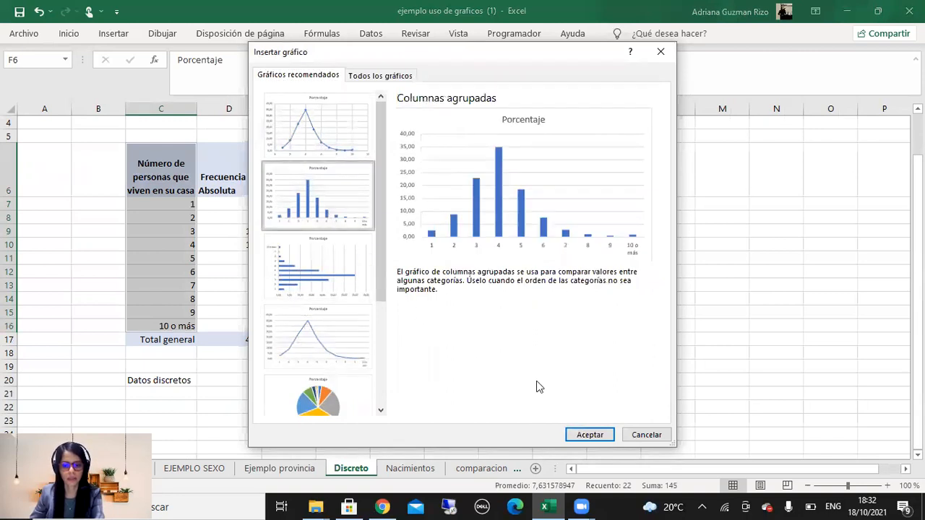
pyautogui.click(591, 435)
pyautogui.moveTo(372, 200); pyautogui.dragTo(461, 174)
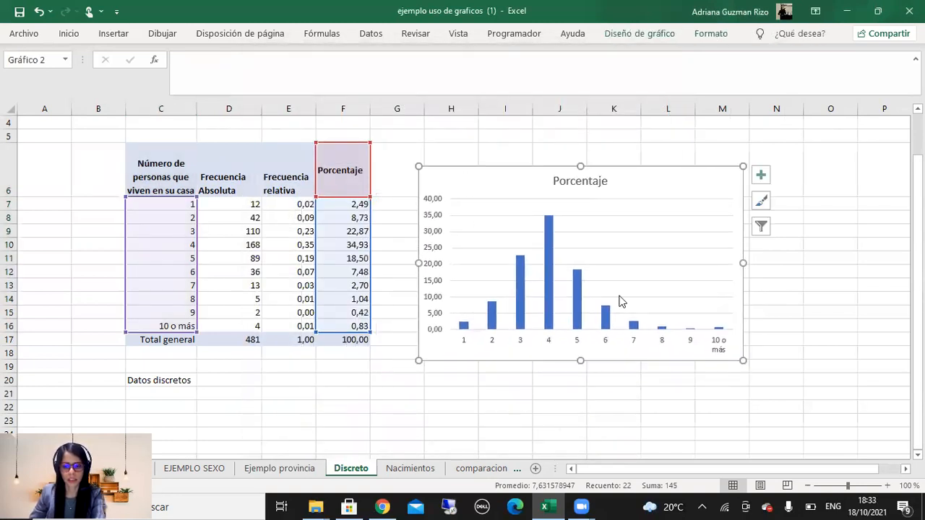
pyautogui.click(761, 175)
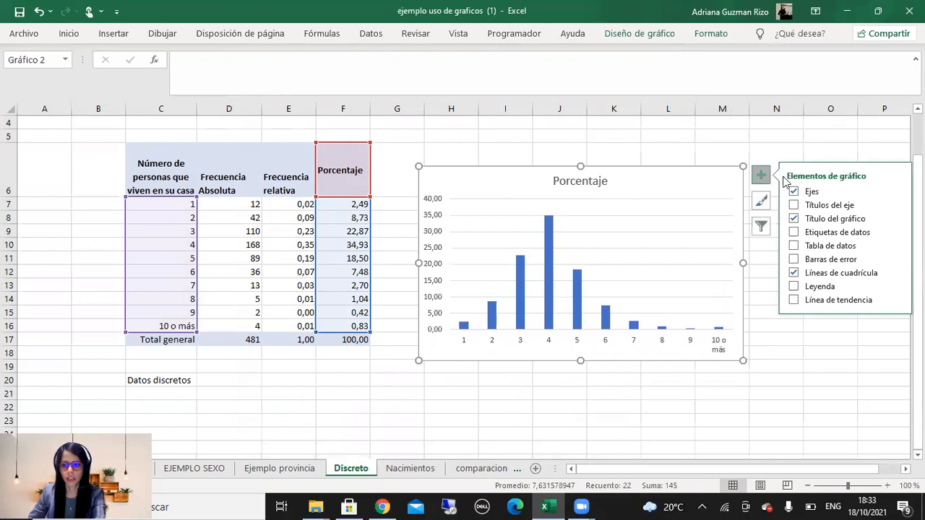
pyautogui.click(794, 206)
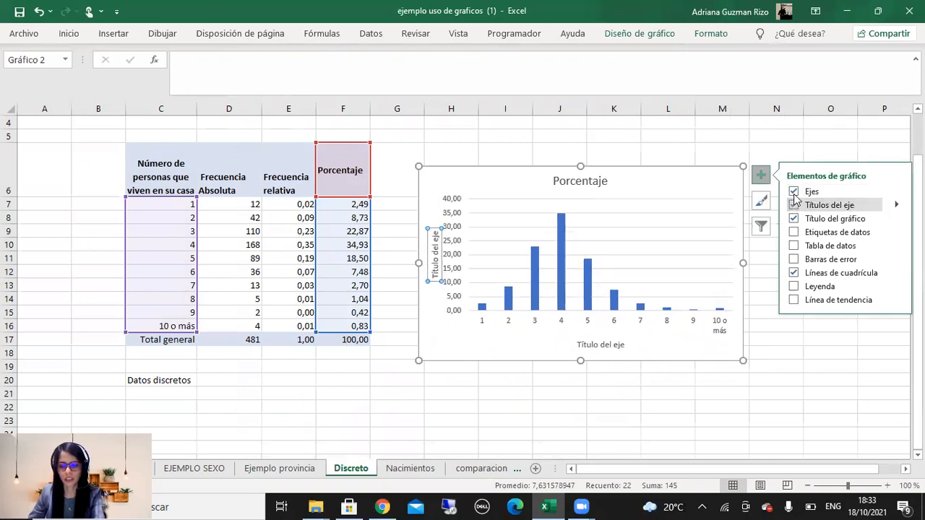
pyautogui.click(794, 206)
pyautogui.click(795, 206)
pyautogui.click(794, 205)
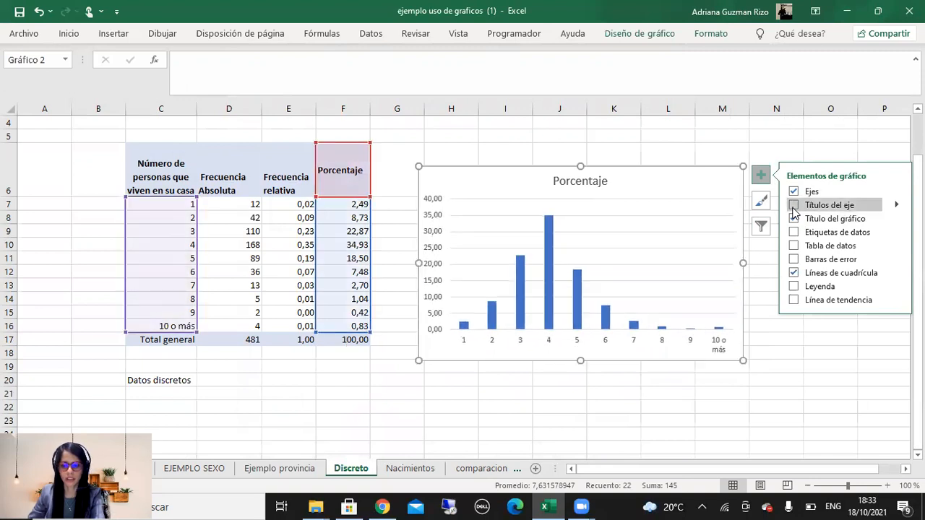
pyautogui.click(794, 206)
pyautogui.click(794, 206)
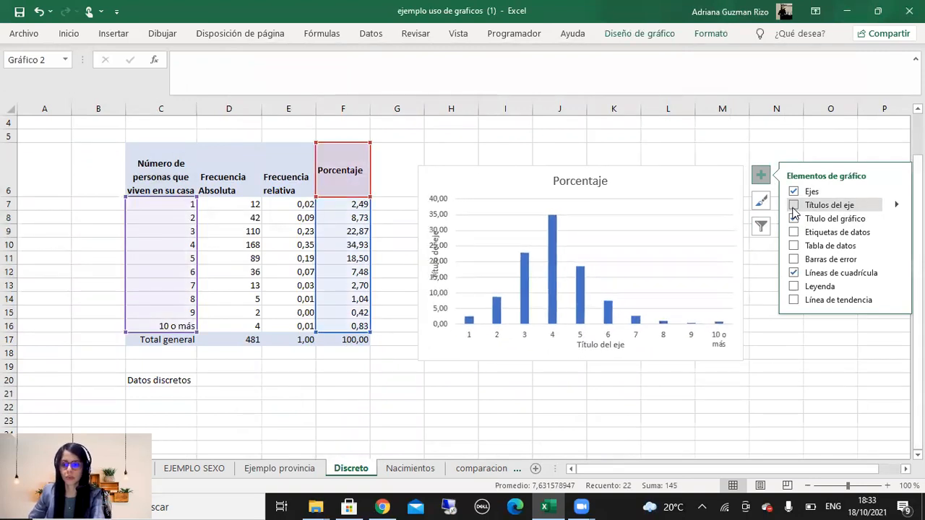
pyautogui.click(794, 206)
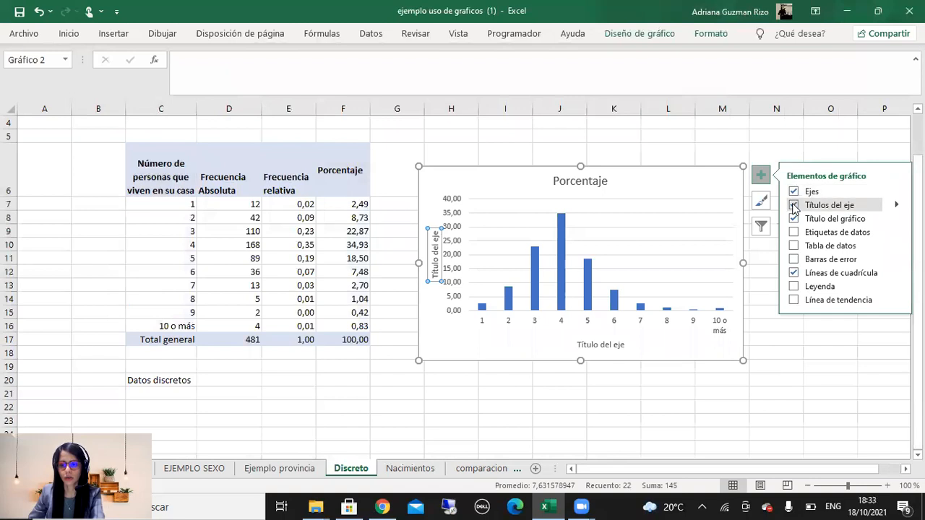
pyautogui.click(794, 206)
pyautogui.click(785, 353)
pyautogui.click(675, 264)
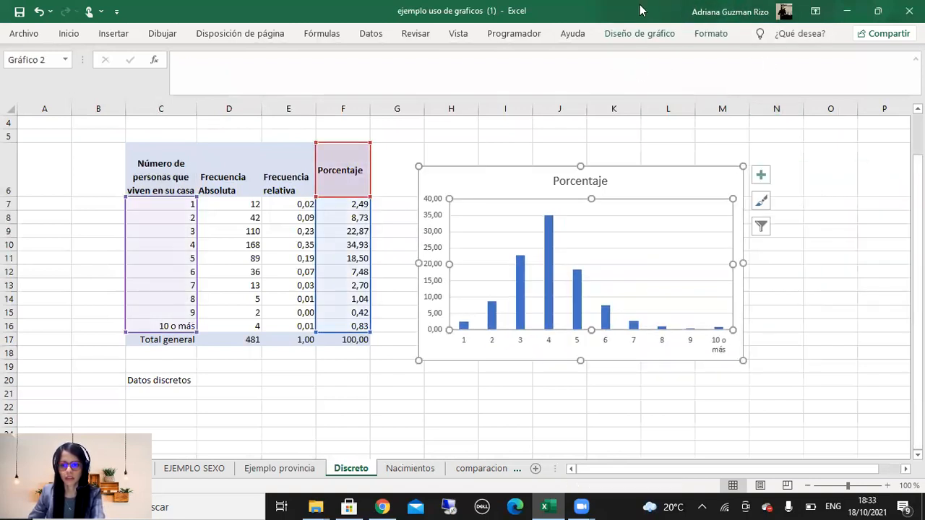
pyautogui.click(831, 217)
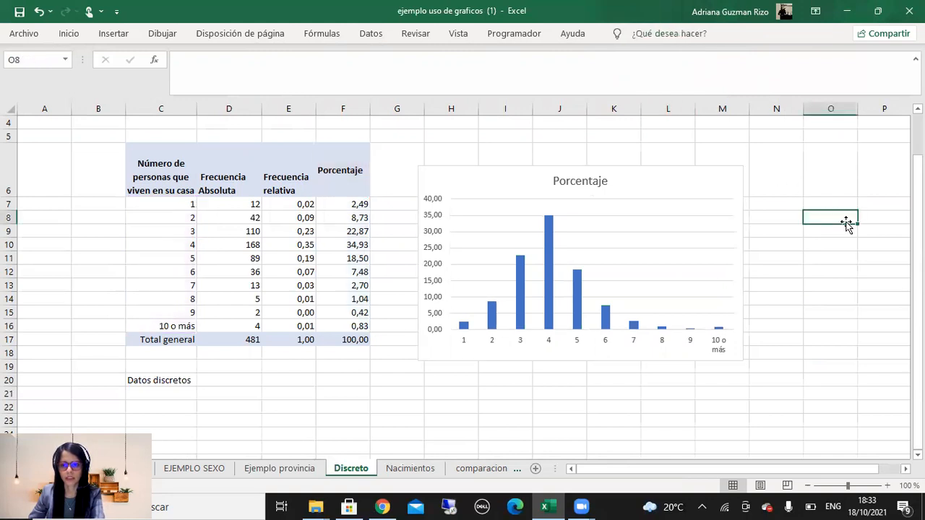
# Add primary horizontal and primary vertical axis titles to the household-size column chart.
pyautogui.click(628, 219)
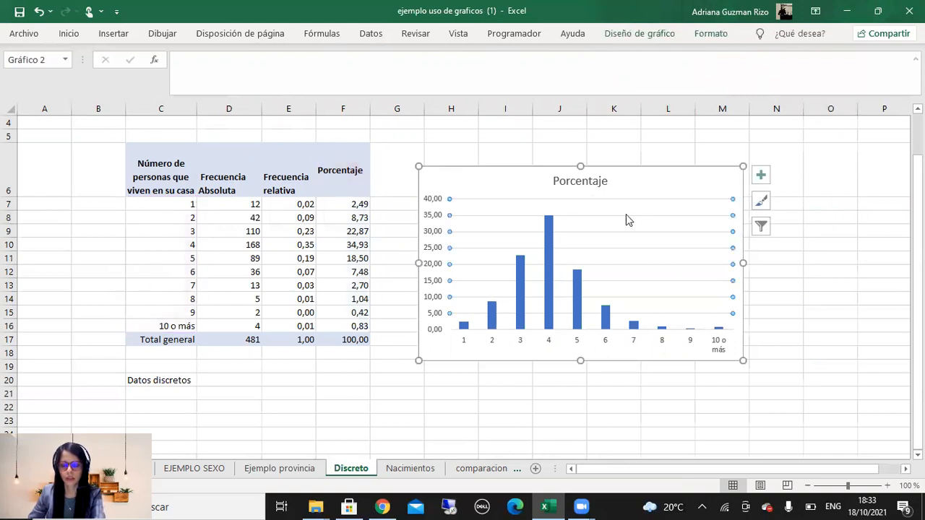
pyautogui.click(644, 33)
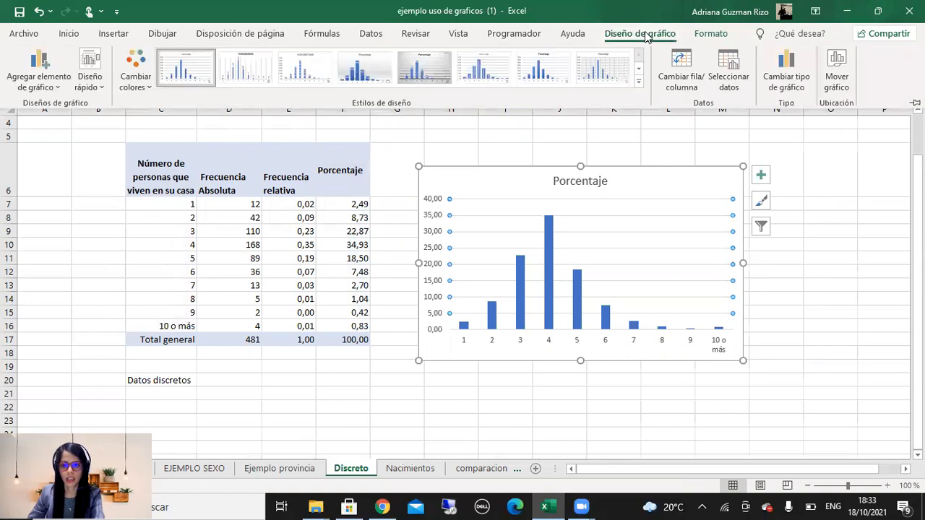
pyautogui.click(49, 88)
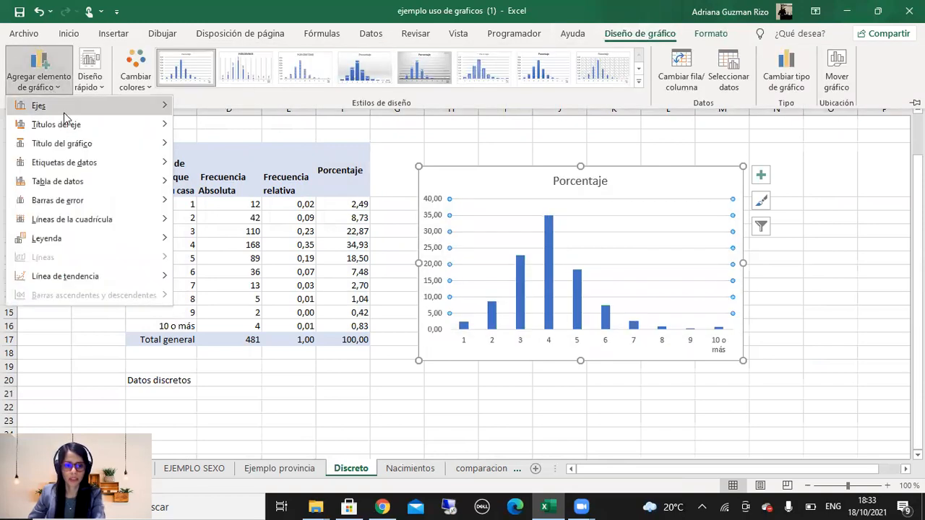
pyautogui.moveTo(71, 124)
pyautogui.click(217, 132)
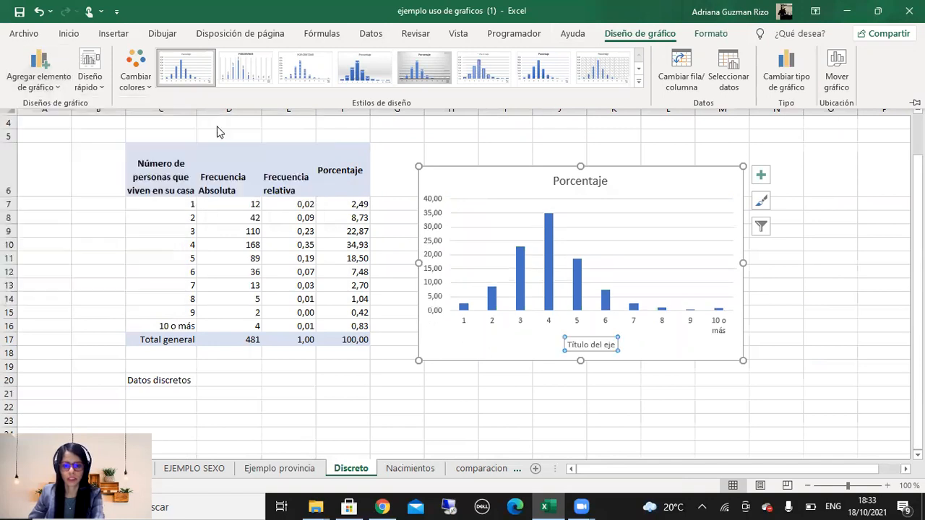
pyautogui.click(65, 87)
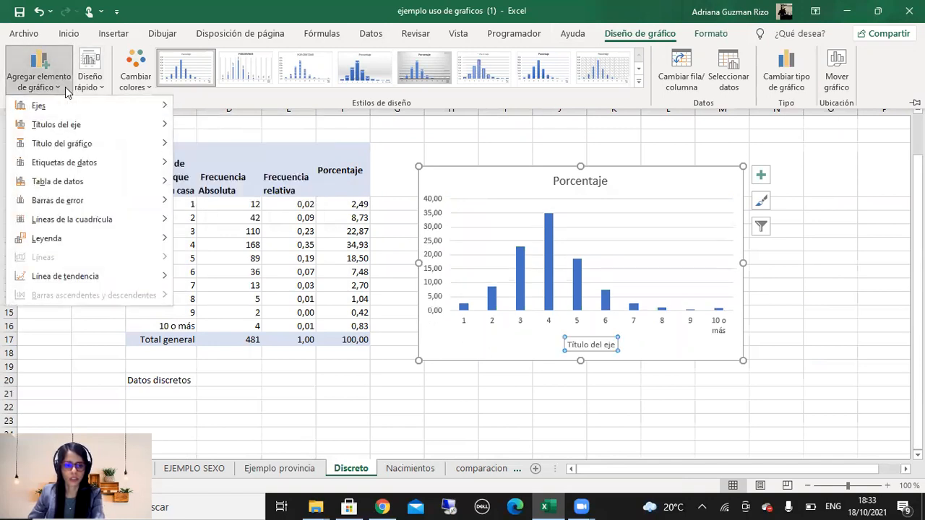
pyautogui.moveTo(83, 127)
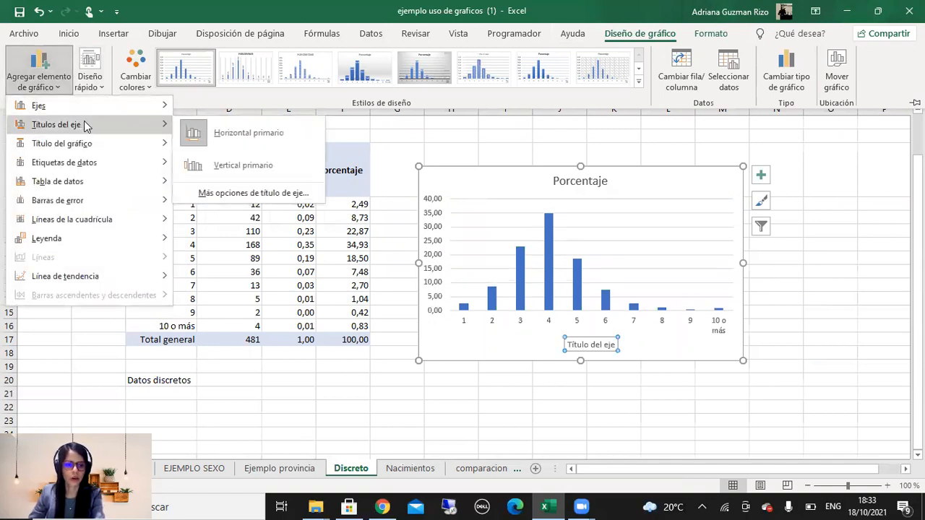
pyautogui.click(221, 165)
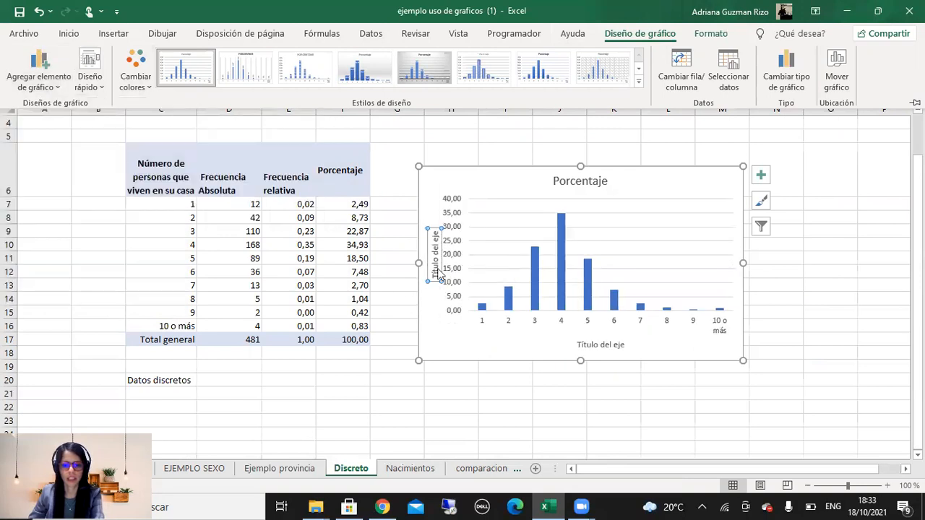
# Replace the column chart's vertical axis title text with "Porcentajes".
pyautogui.click(436, 233)
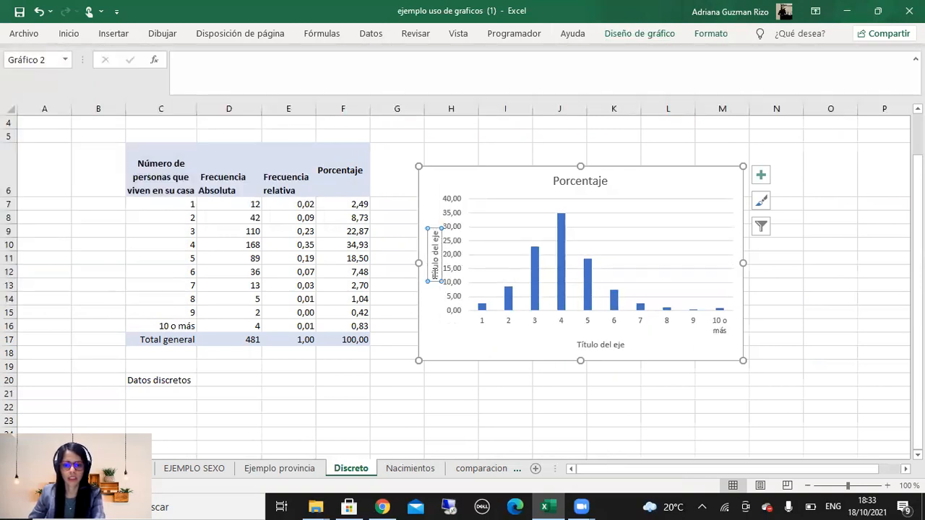
pyautogui.moveTo(436, 233); pyautogui.dragTo(436, 283)
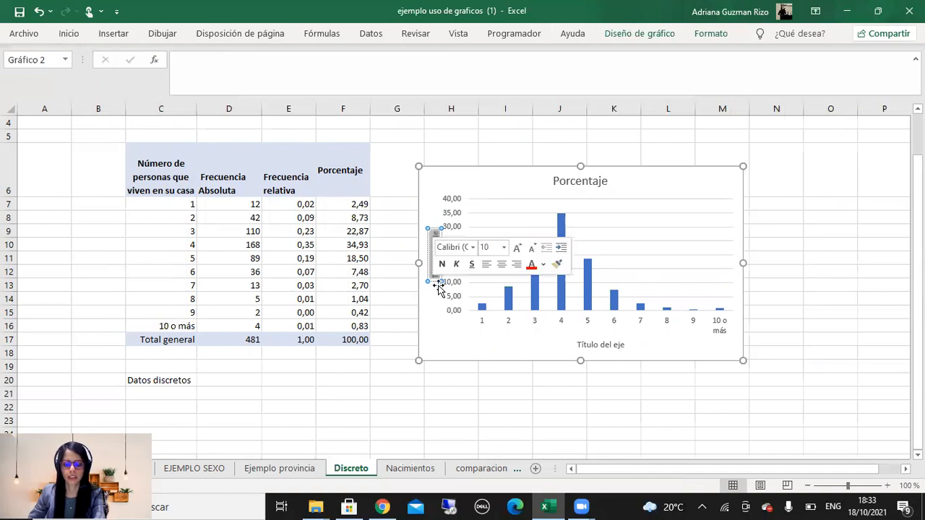
pyautogui.press('Delete')
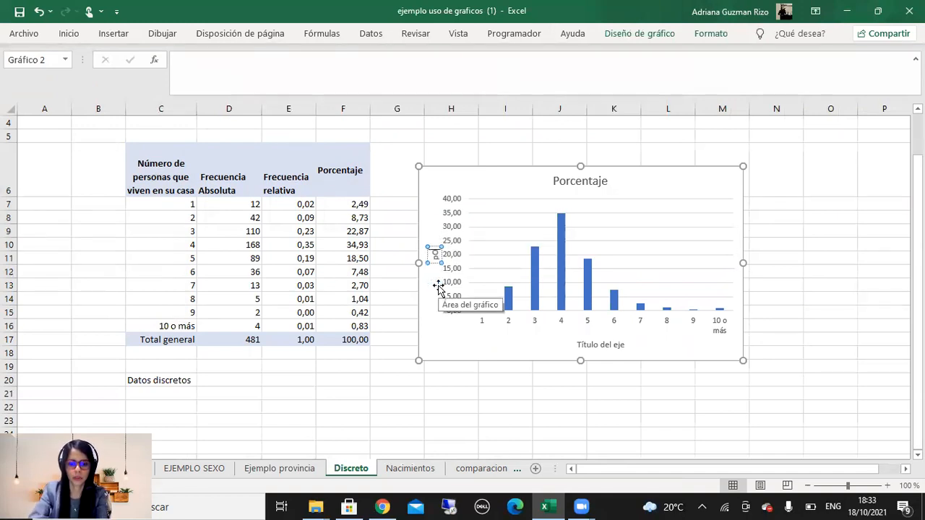
pyautogui.write('Po')
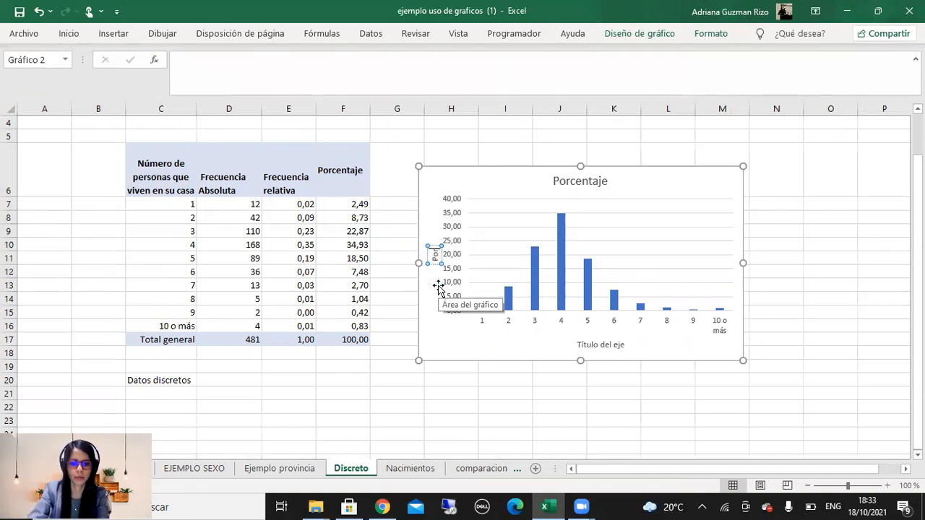
pyautogui.write('rcentajes')
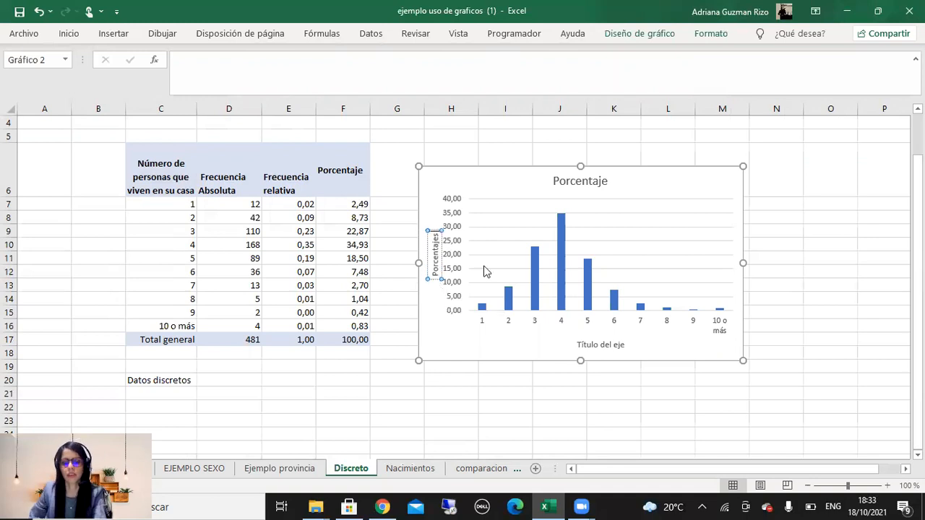
# Clear the placeholder text of the column chart's horizontal axis title, start it with "N", and switch the keyboard language to Spanish.
pyautogui.doubleClick(594, 345)
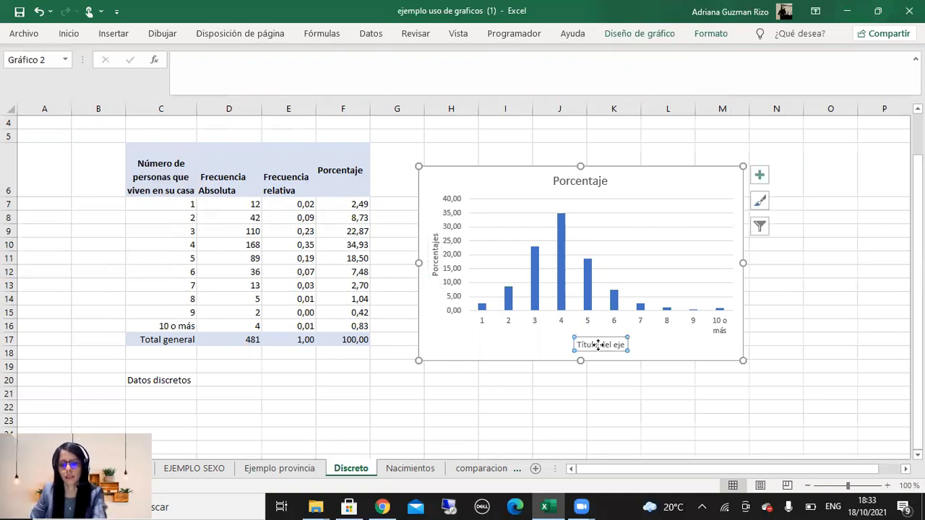
pyautogui.moveTo(594, 349); pyautogui.dragTo(586, 350)
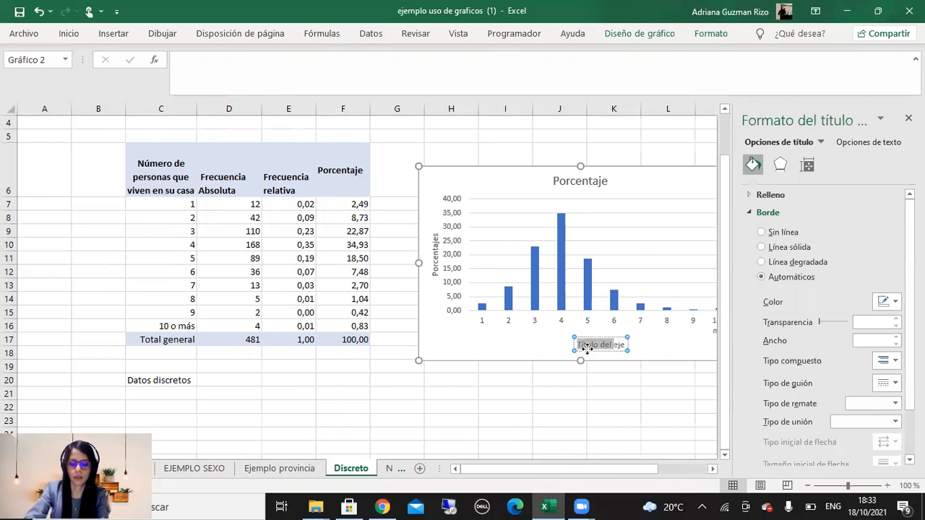
pyautogui.press('Delete')
pyautogui.press('Delete')
pyautogui.press('Delete')
pyautogui.press('Delete')
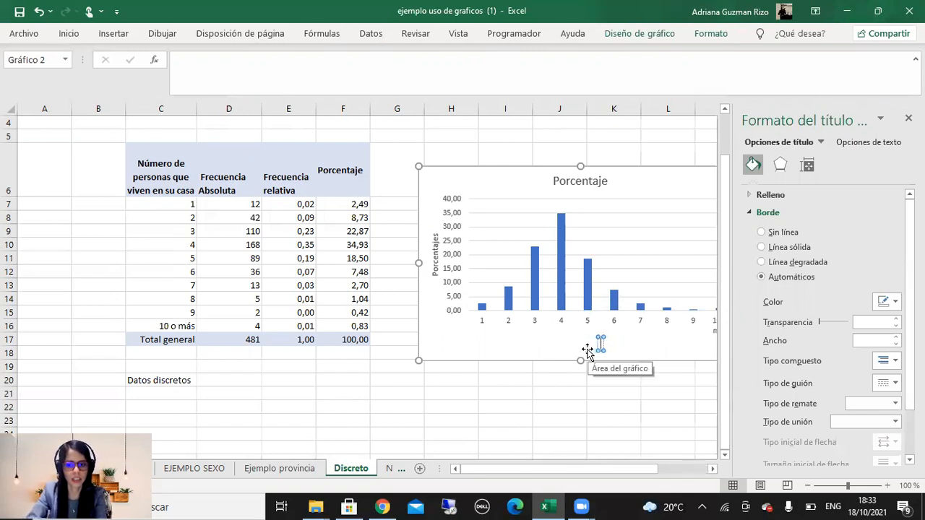
pyautogui.write('Nuem')
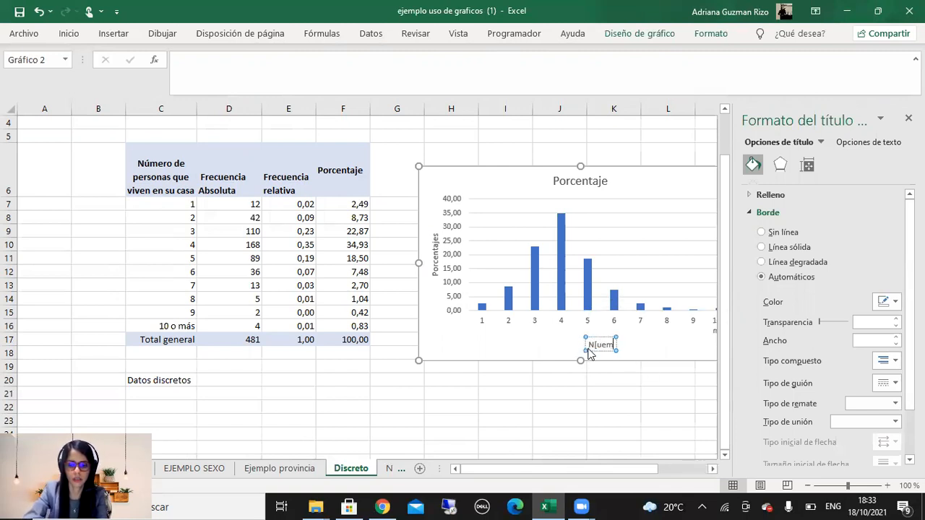
pyautogui.press('BackSpace')
pyautogui.press('BackSpace')
pyautogui.press('BackSpace')
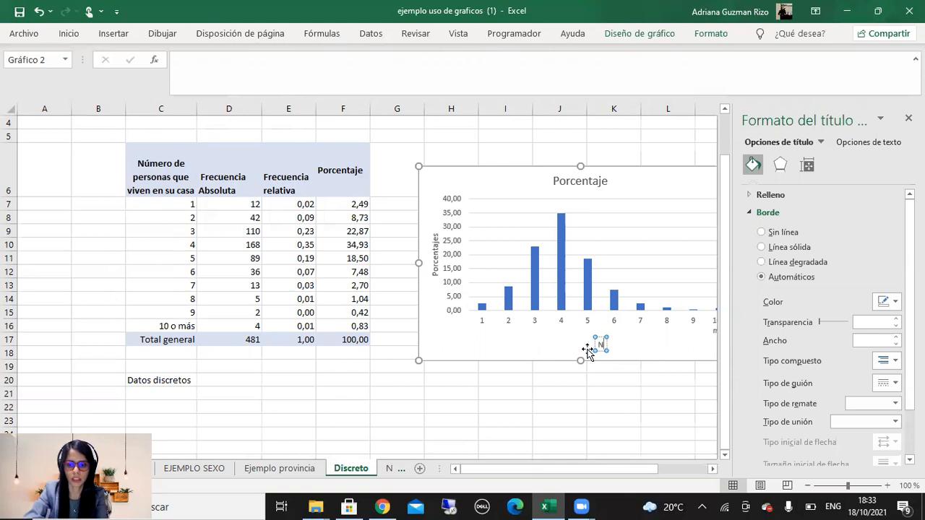
pyautogui.click(828, 503)
pyautogui.click(749, 315)
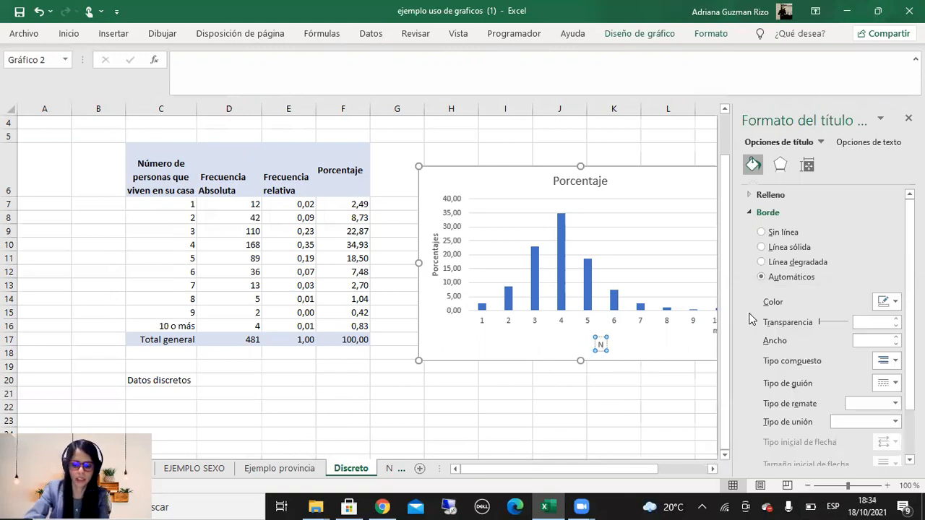
# Complete the horizontal axis title as "Número de personas en la vivienda".
pyautogui.write('úme')
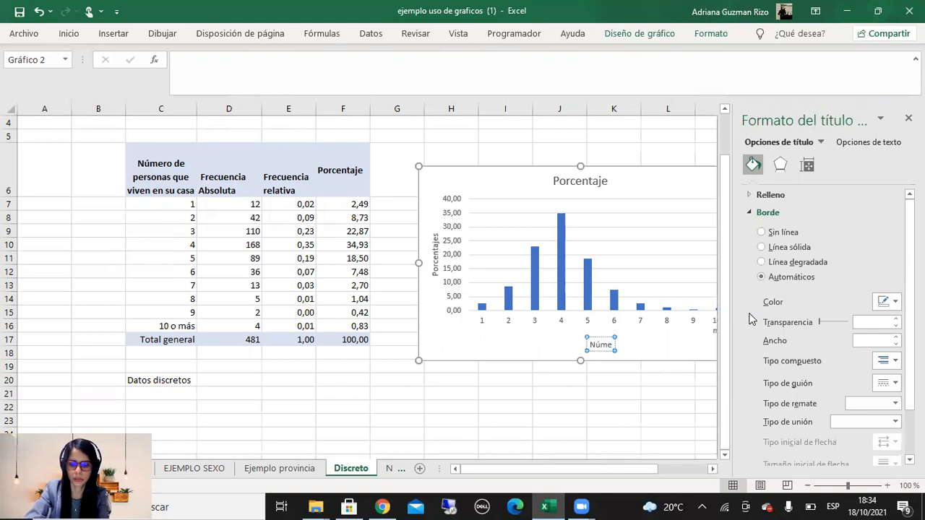
pyautogui.write('ro')
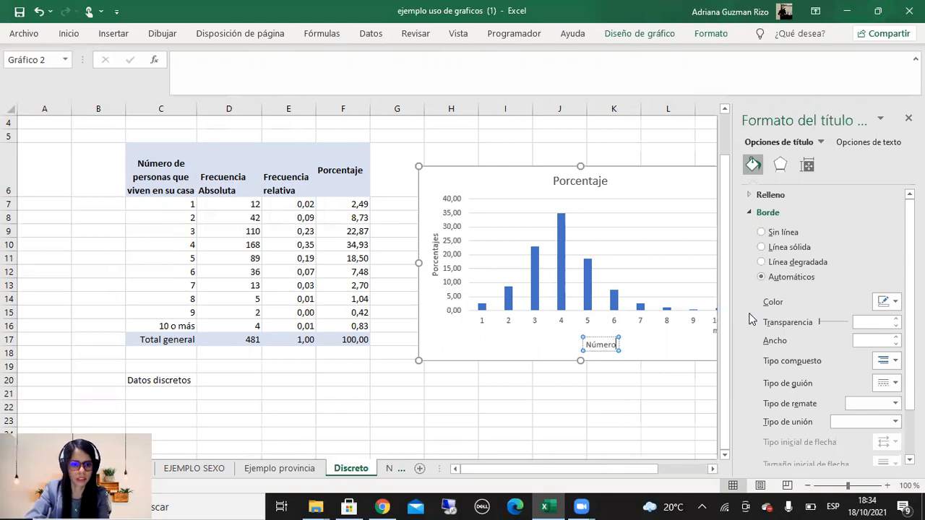
pyautogui.write(' de per')
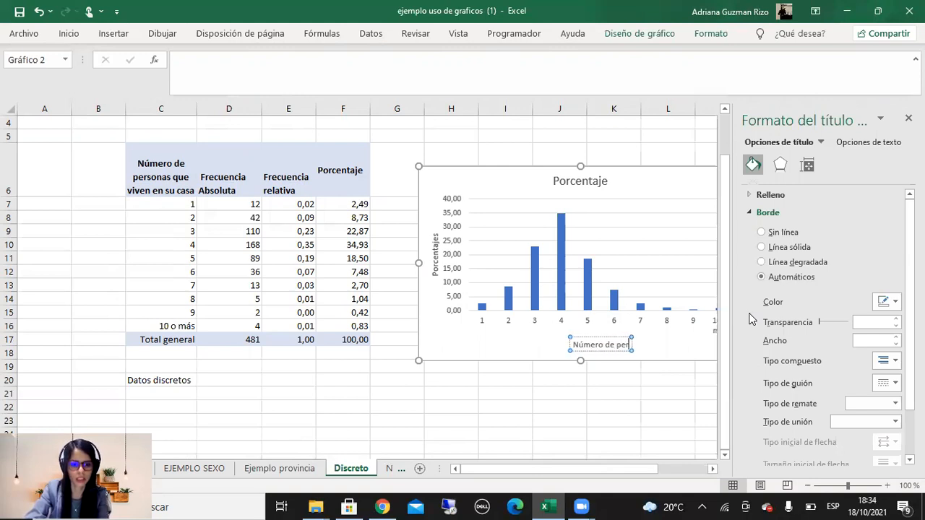
pyautogui.write('sonas')
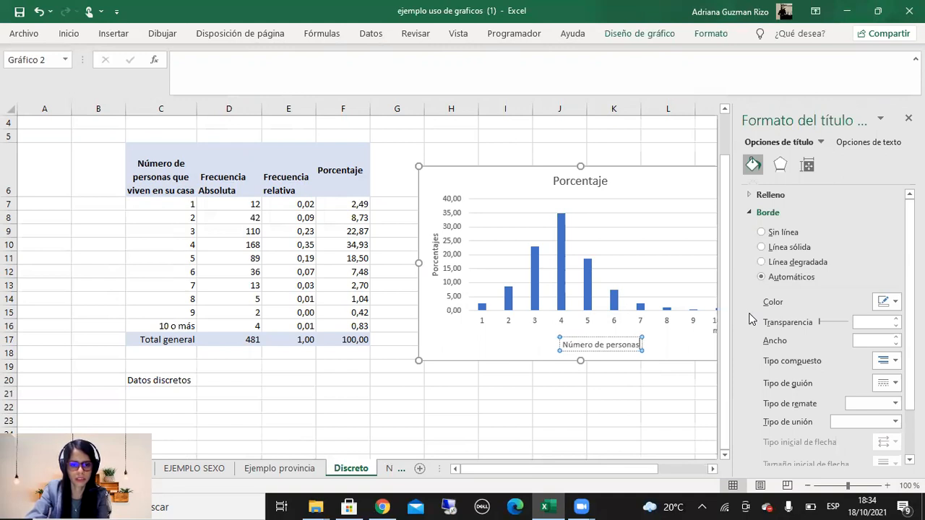
pyautogui.write(' en la vivien')
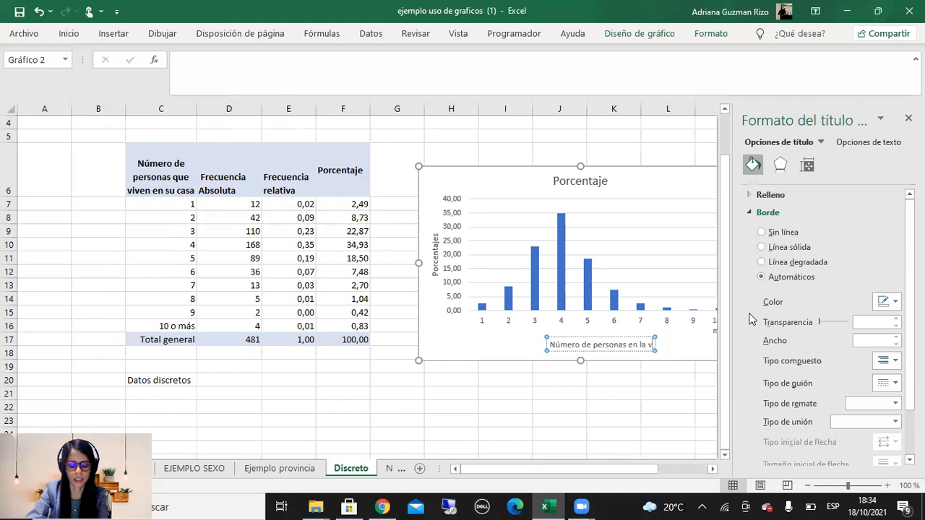
pyautogui.write('da')
pyautogui.click(668, 393)
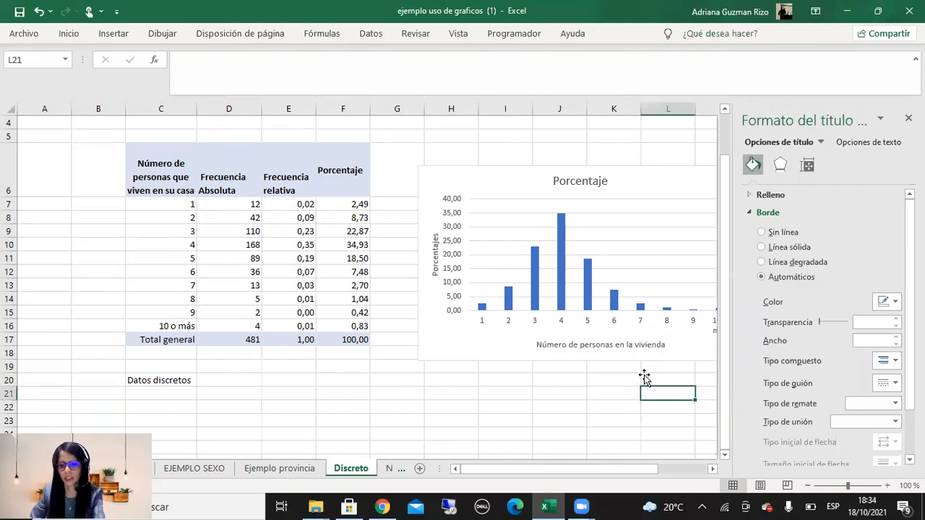
# Move the horizontal axis title slightly closer to the category labels and close the title formatting options.
pyautogui.click(623, 348)
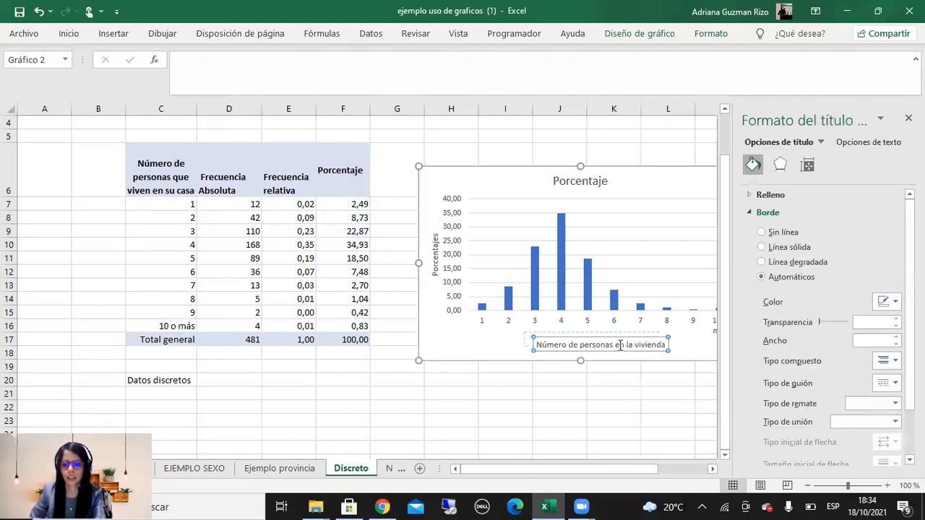
pyautogui.moveTo(629, 349); pyautogui.dragTo(620, 345)
pyautogui.click(908, 118)
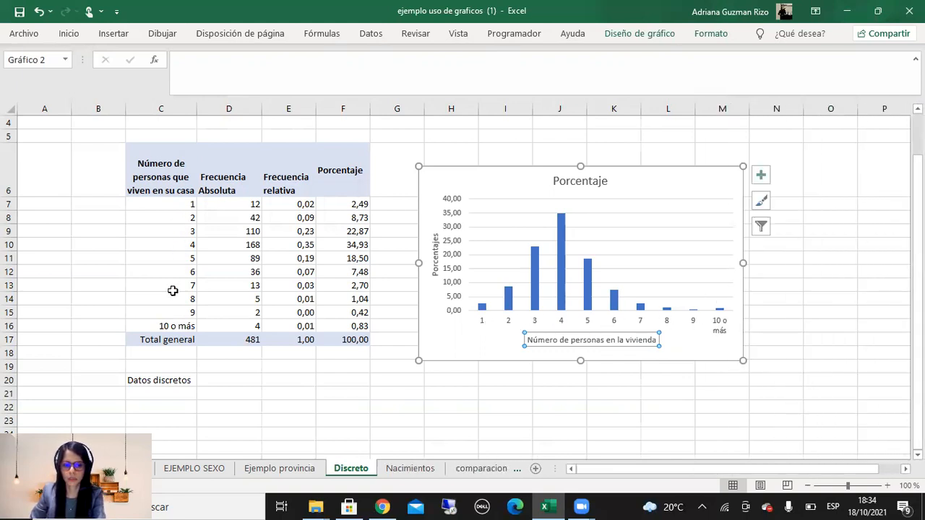
# Add data labels to the columns of the household-size chart and compare them with the table's percentages.
pyautogui.click(760, 176)
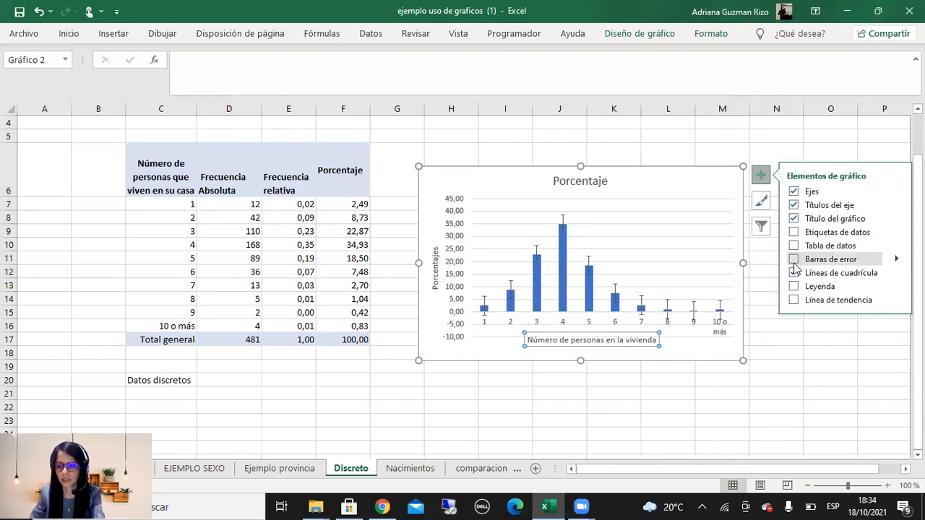
pyautogui.click(794, 232)
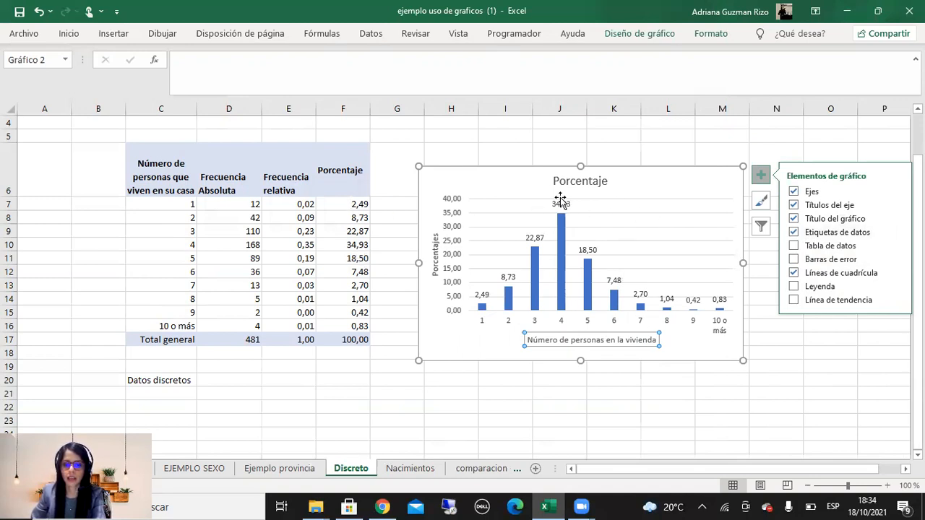
pyautogui.moveTo(344, 200); pyautogui.dragTo(350, 326)
pyautogui.click(535, 236)
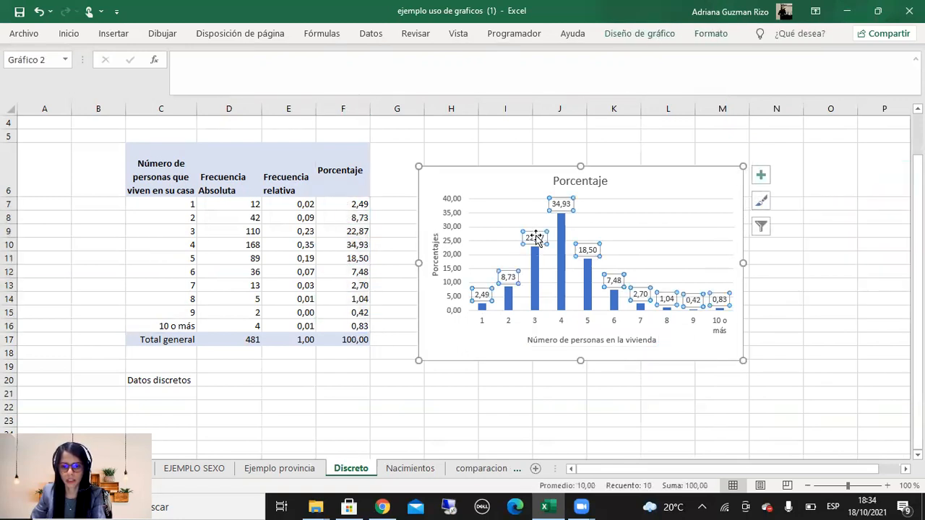
pyautogui.click(536, 236)
pyautogui.click(548, 261)
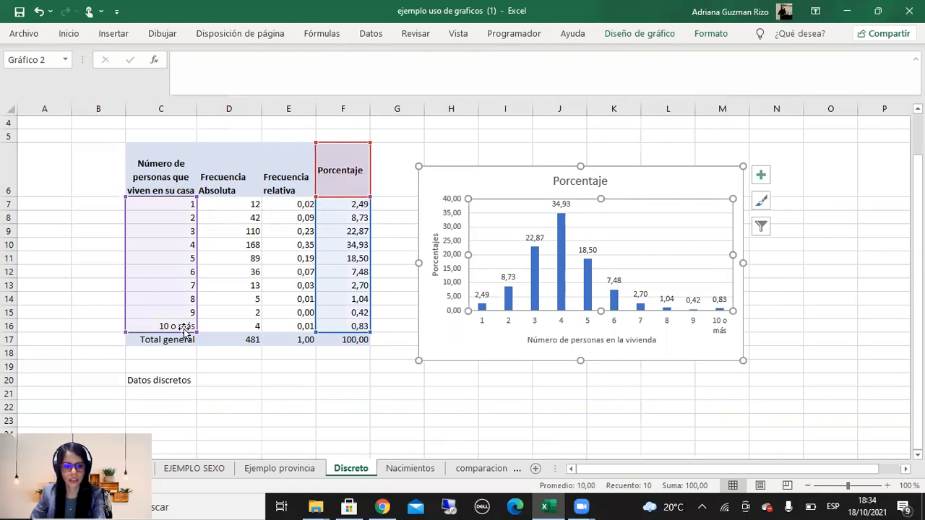
pyautogui.click(395, 256)
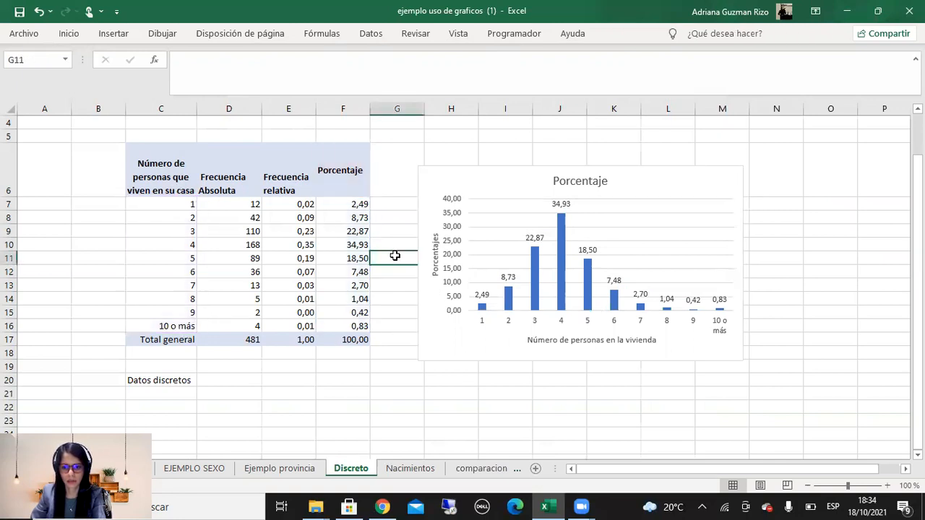
# Reduce the Porcentaje values in F7:F16 to one decimal place.
pyautogui.moveTo(342, 208); pyautogui.dragTo(356, 329)
pyautogui.click(69, 34)
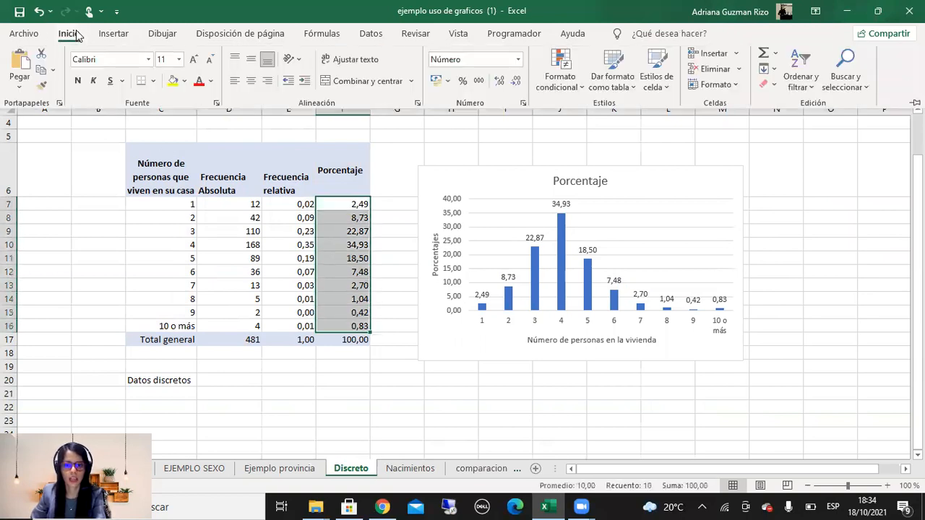
pyautogui.click(515, 80)
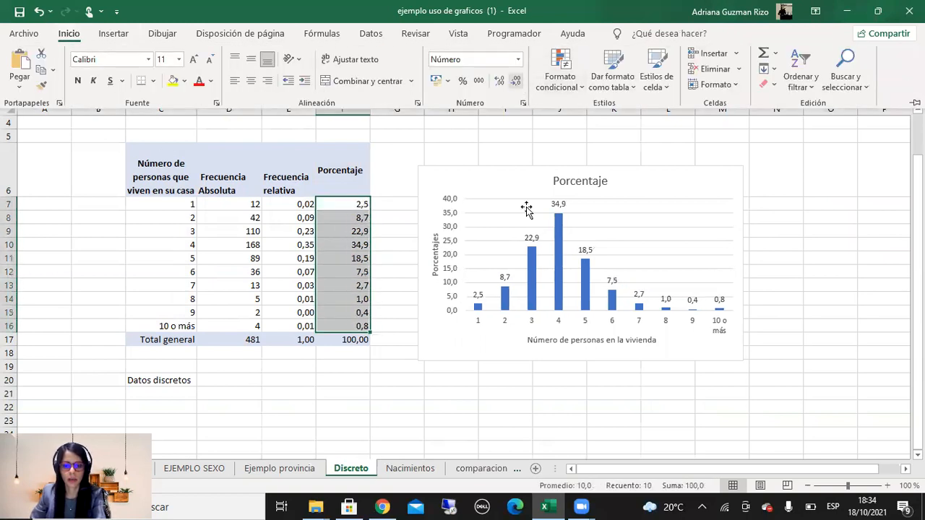
pyautogui.click(846, 324)
# Move the column chart farther from the table and reposition its horizontal axis title centrally, just under the category labels.
pyautogui.moveTo(603, 181); pyautogui.dragTo(722, 172)
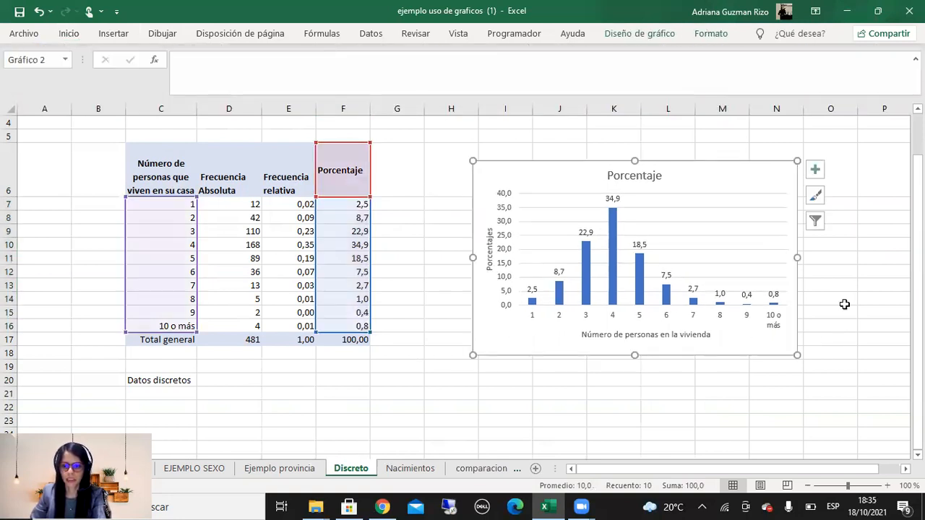
pyautogui.click(646, 378)
pyautogui.click(626, 336)
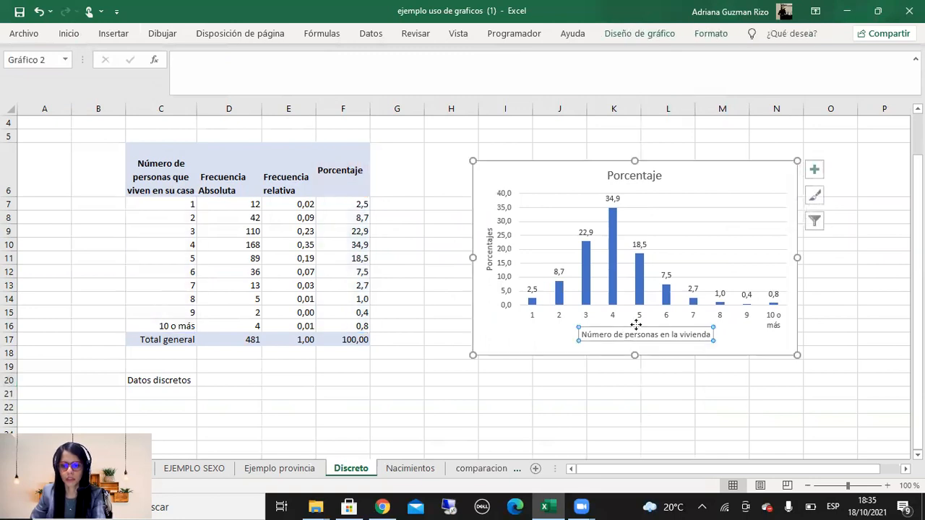
pyautogui.moveTo(635, 325); pyautogui.dragTo(636, 321)
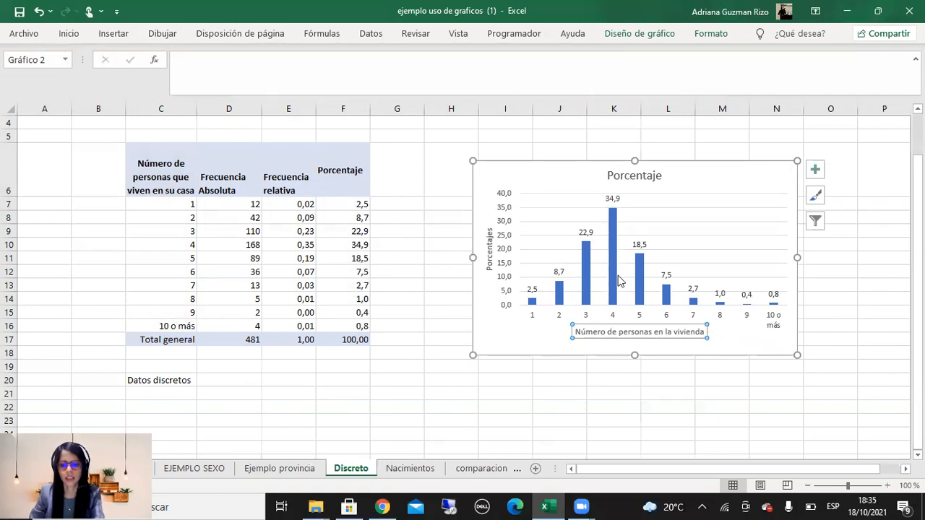
pyautogui.moveTo(613, 324); pyautogui.dragTo(603, 326)
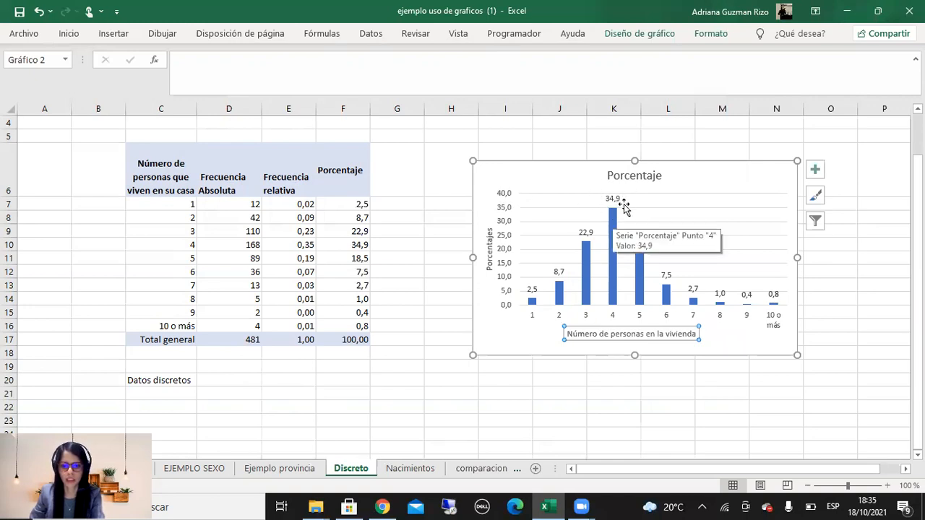
pyautogui.click(616, 320)
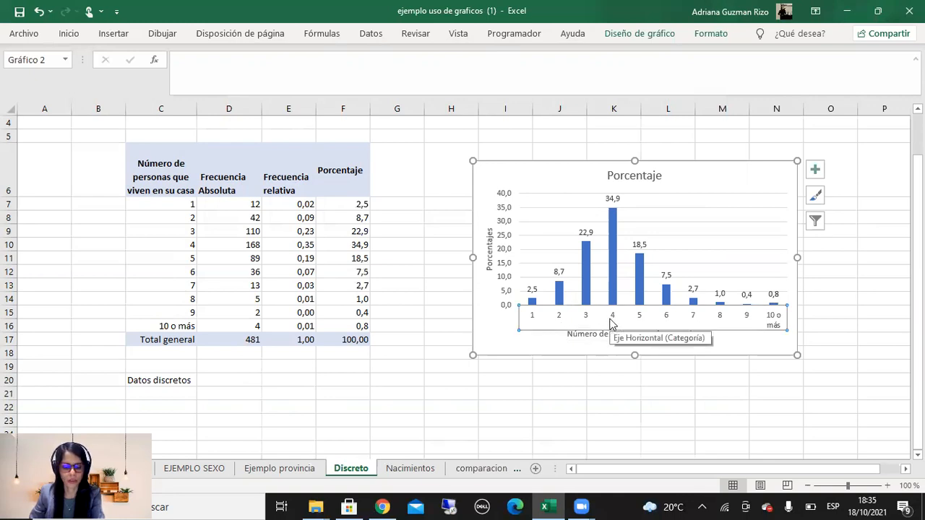
pyautogui.click(620, 333)
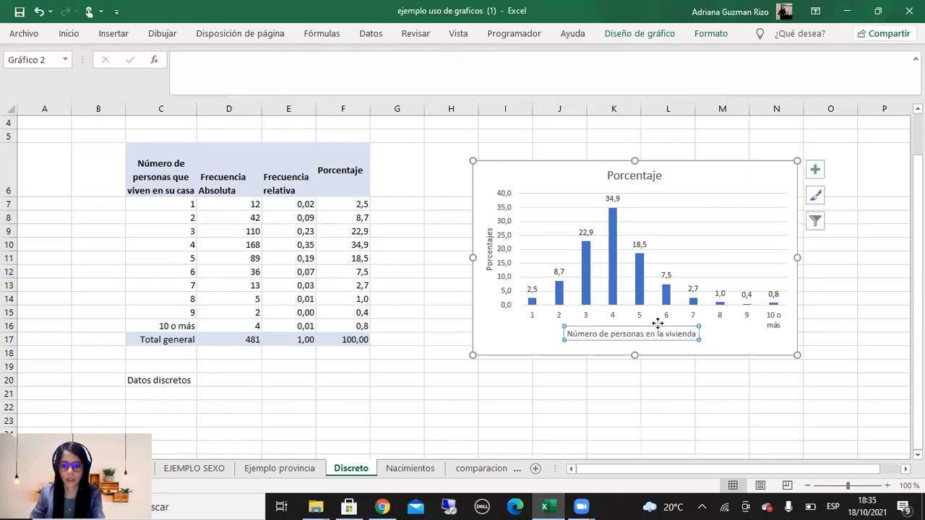
pyautogui.click(711, 346)
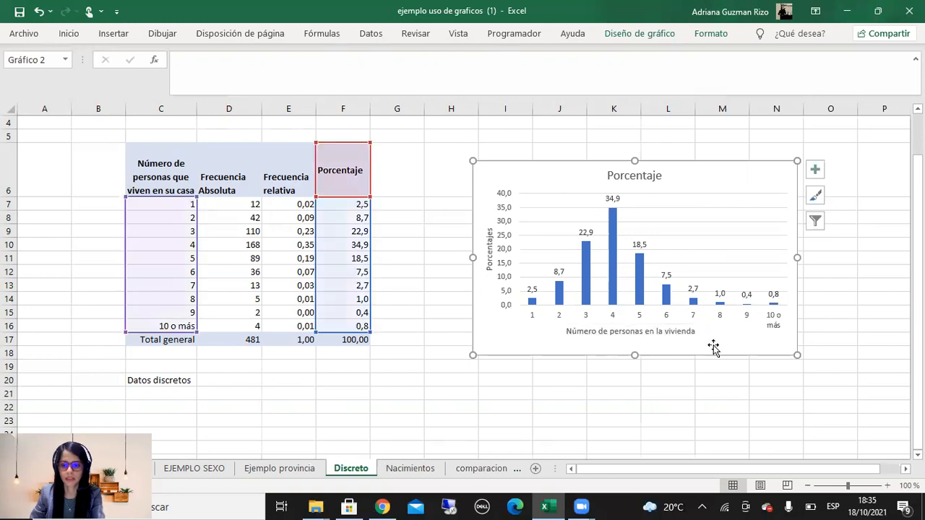
# Copy the "Fuente Encuesta a estudiantes de servicios 2021" text box from Gráfico 2 on the Ejemplo provincia sheet.
pyautogui.click(281, 469)
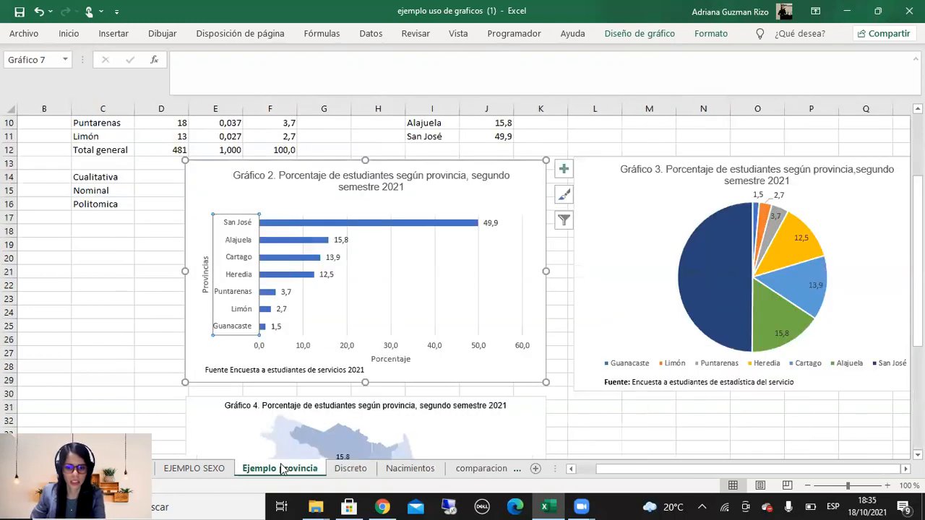
pyautogui.click(327, 370)
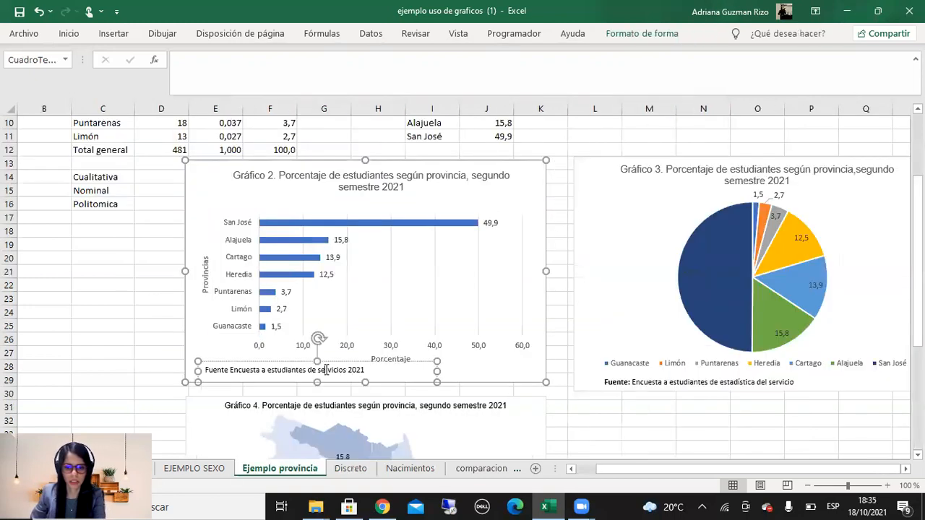
pyautogui.rightClick(235, 364)
pyautogui.click(289, 68)
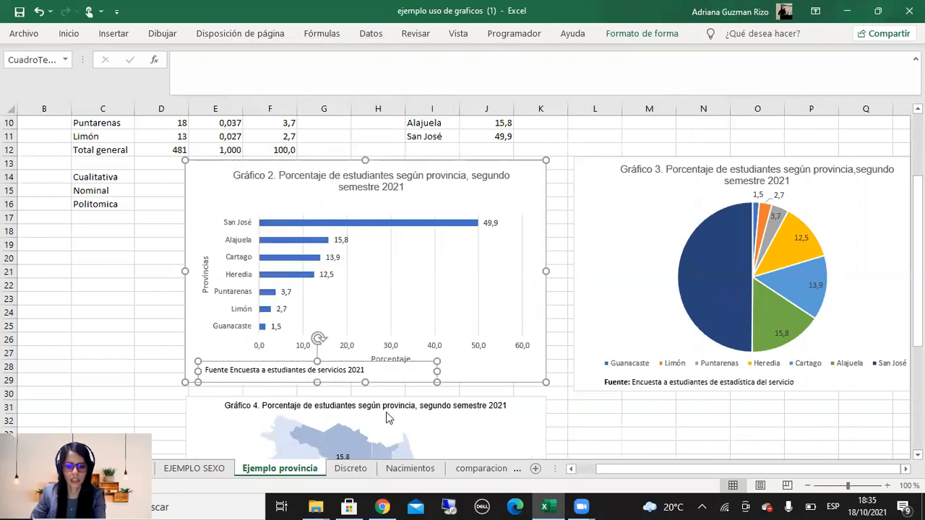
# Paste the copied source note into the household-size chart on the Discreto sheet and place it below the horizontal axis title.
pyautogui.click(350, 468)
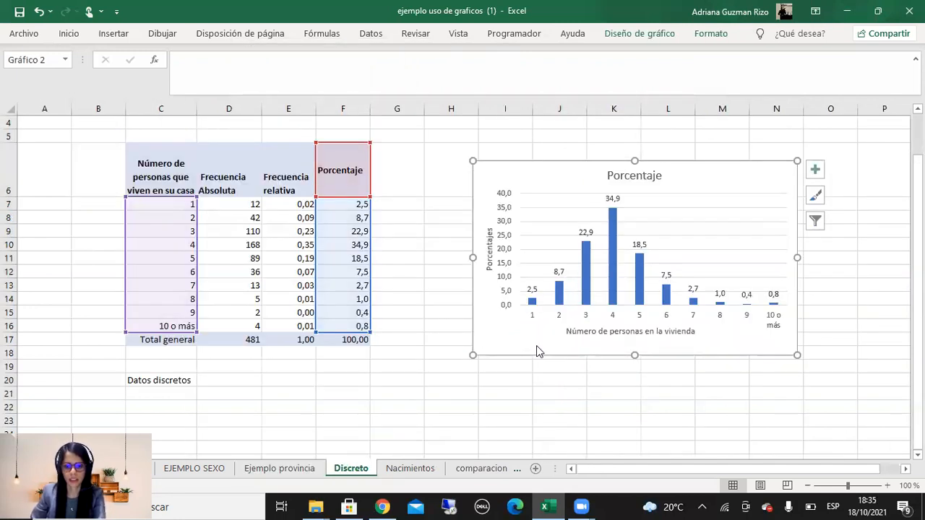
pyautogui.hotkey('ctrl', 'v')
pyautogui.moveTo(667, 184)
pyautogui.mouseDown()
pyautogui.moveTo(669, 200)
pyautogui.moveTo(662, 184)
pyautogui.mouseUp()
pyautogui.click(570, 185)
pyautogui.moveTo(570, 185); pyautogui.dragTo(486, 341)
pyautogui.click(502, 166)
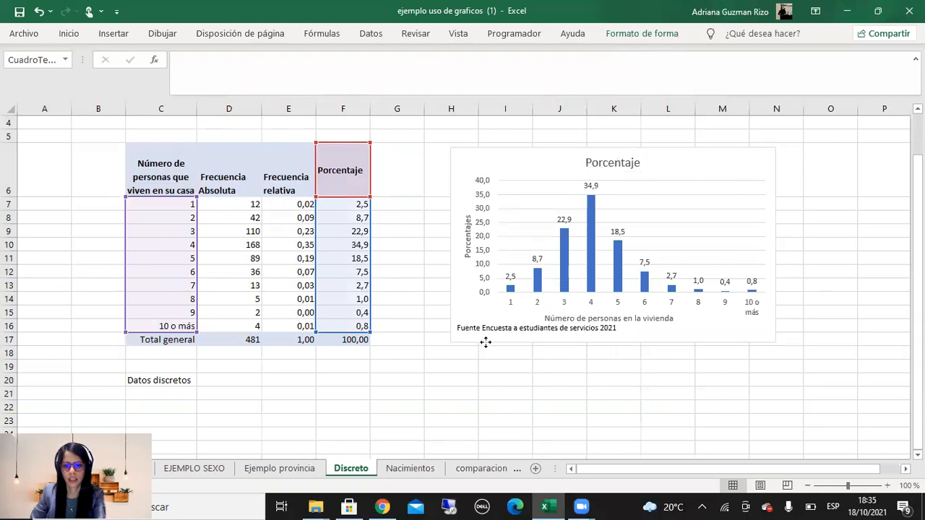
# Make the word "Fuente" bold in the household-size chart's source note.
pyautogui.click(483, 336)
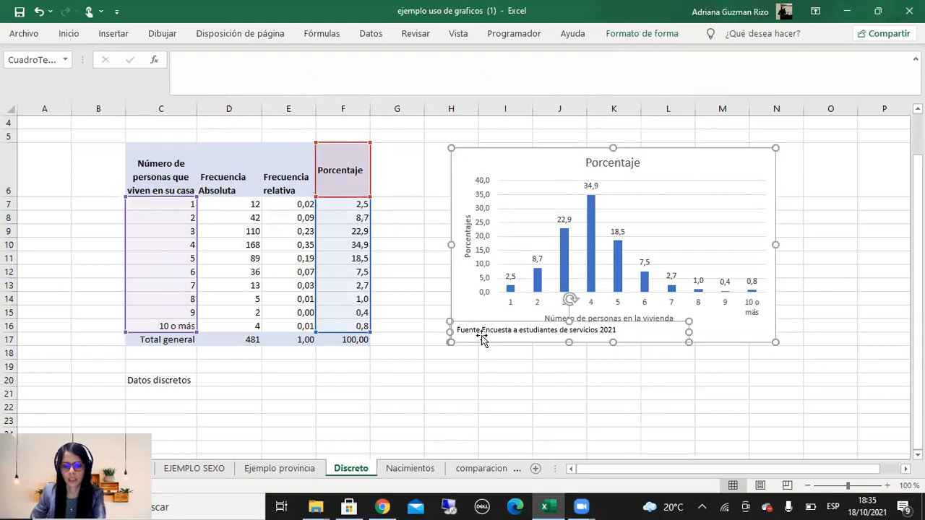
pyautogui.moveTo(482, 332); pyautogui.dragTo(436, 331)
pyautogui.click(69, 34)
pyautogui.click(77, 81)
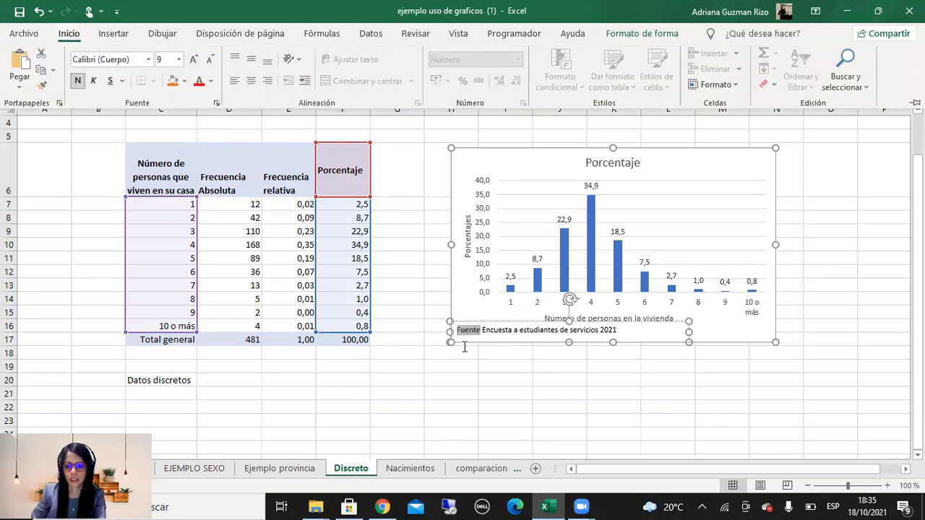
# Switch the keyboard language to English and add a colon after "Fuente" in the household-size chart's source note.
pyautogui.click(833, 503)
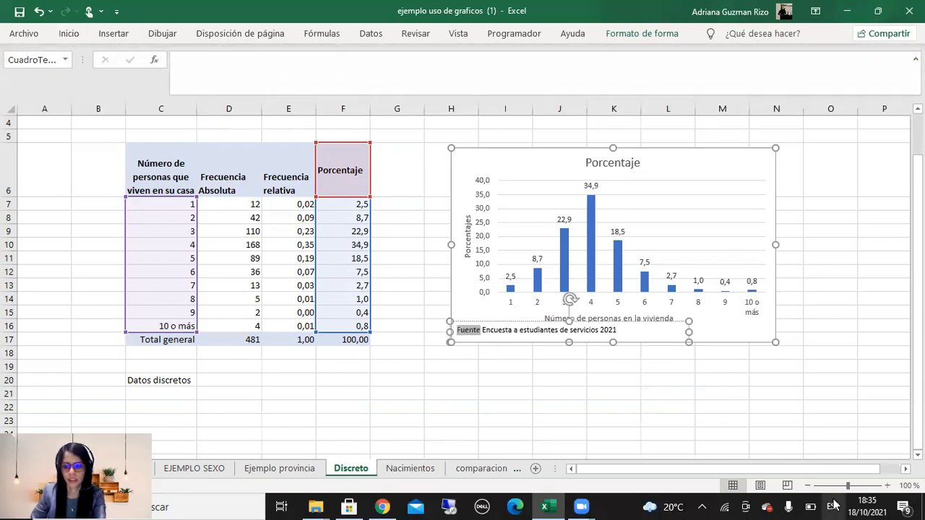
pyautogui.click(820, 468)
pyautogui.click(480, 332)
pyautogui.write(':')
pyautogui.click(483, 350)
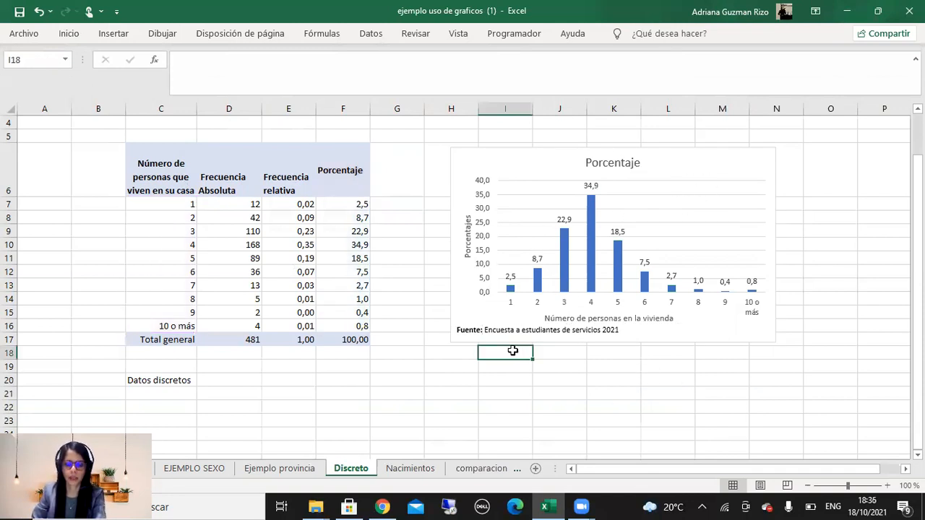
# Move the household-size chart slightly closer to the table and remove the outline of its chart area.
pyautogui.click(551, 329)
pyautogui.click(543, 169)
pyautogui.click(889, 269)
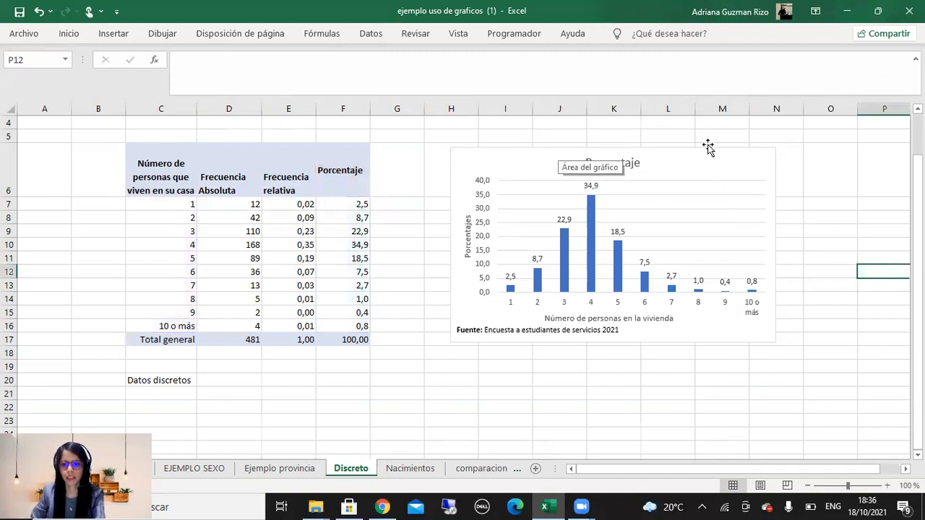
pyautogui.moveTo(750, 161); pyautogui.dragTo(728, 165)
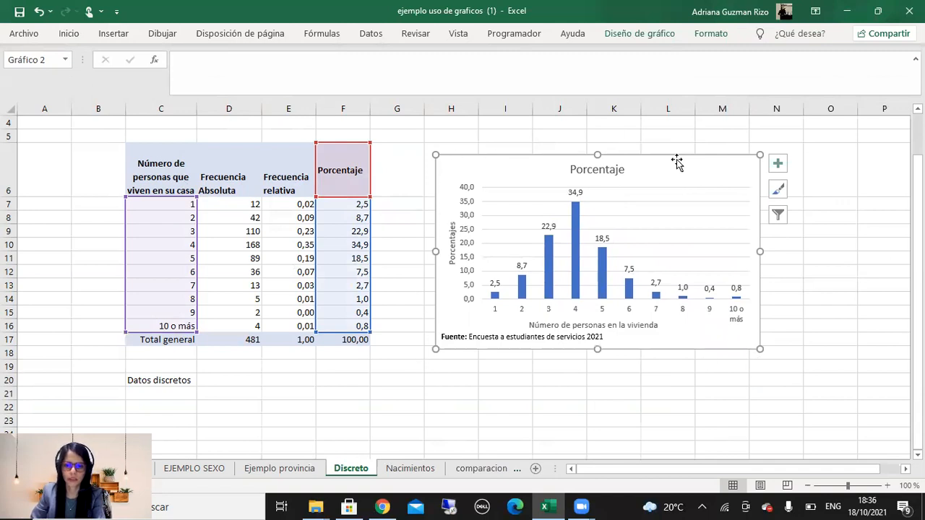
pyautogui.click(611, 354)
pyautogui.click(660, 181)
pyautogui.rightClick(660, 181)
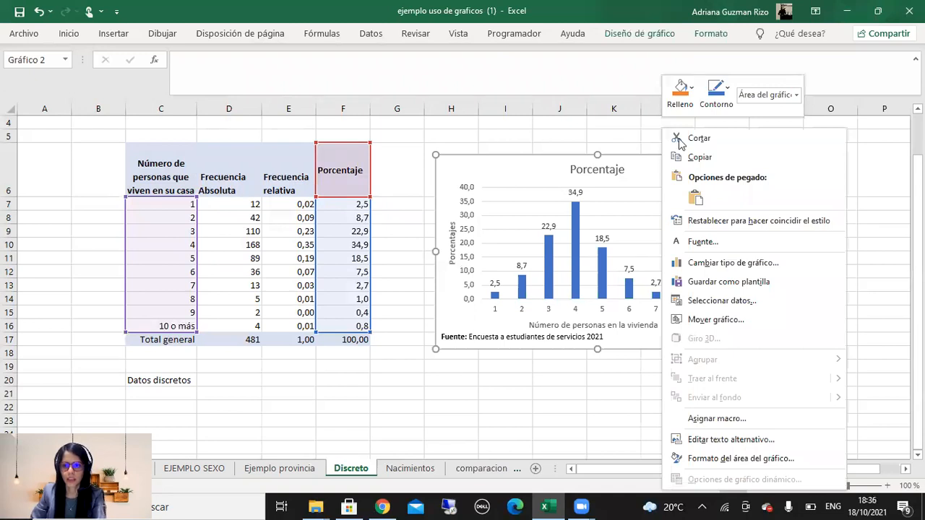
pyautogui.click(728, 104)
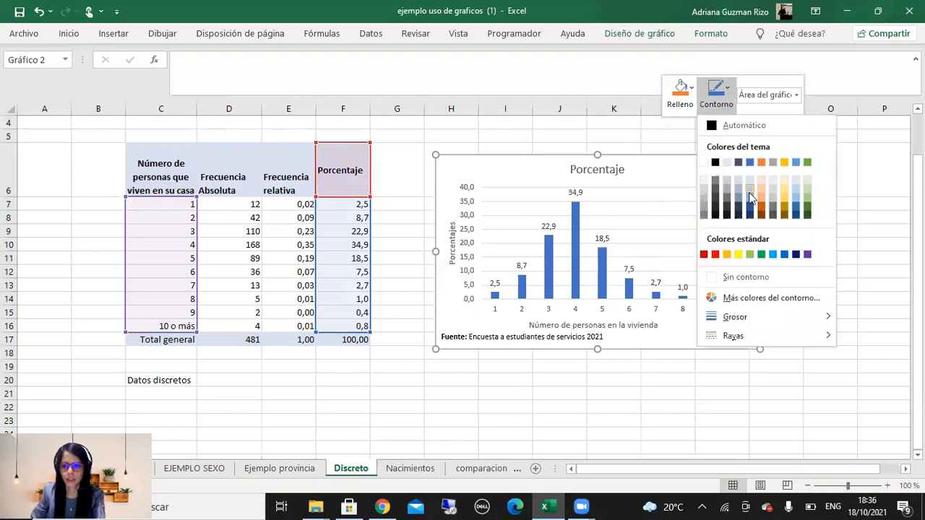
pyautogui.click(764, 282)
pyautogui.click(713, 419)
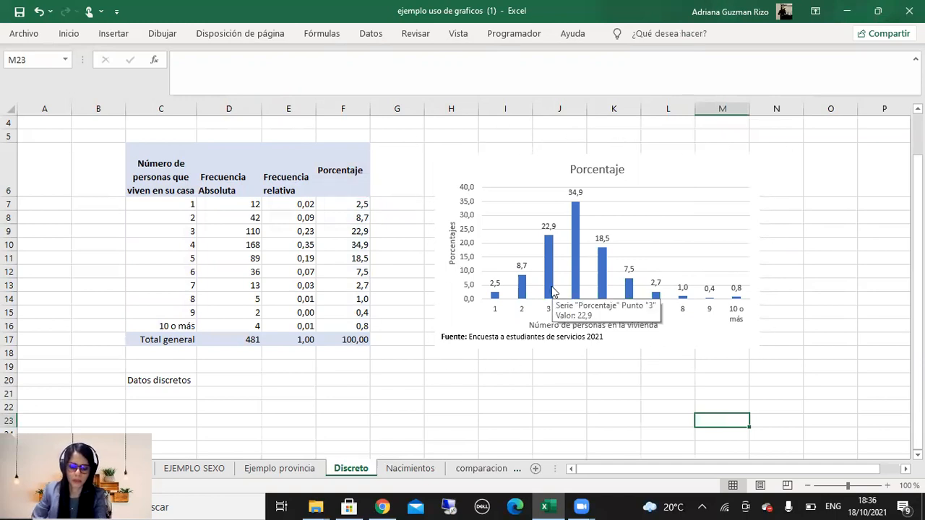
pyautogui.click(633, 375)
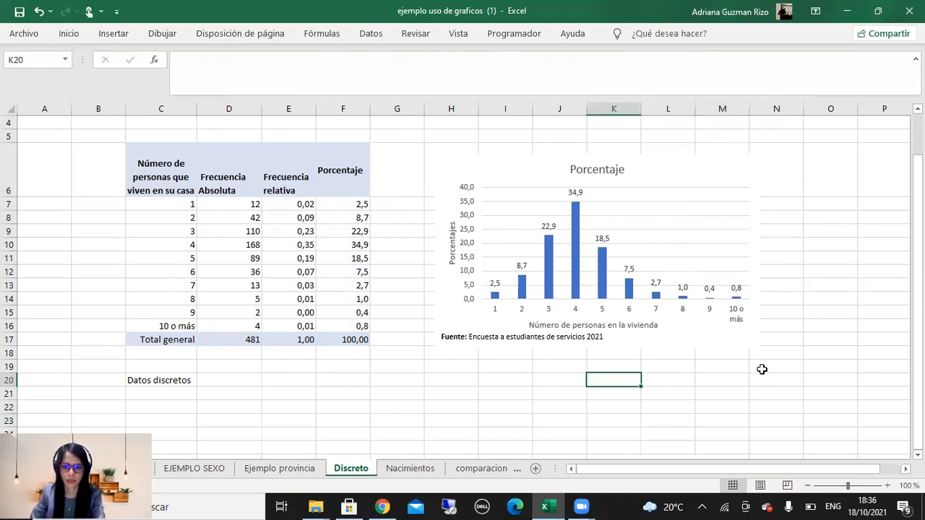
pyautogui.click(611, 171)
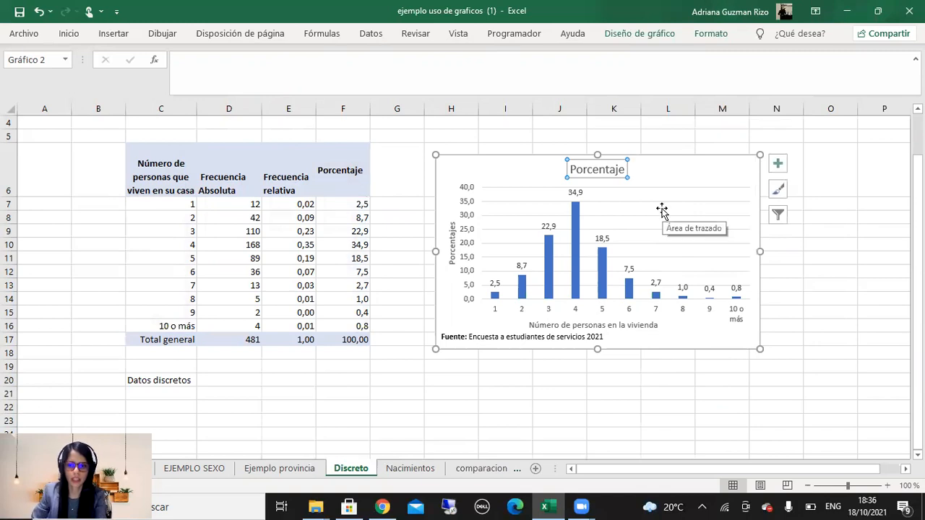
pyautogui.click(625, 169)
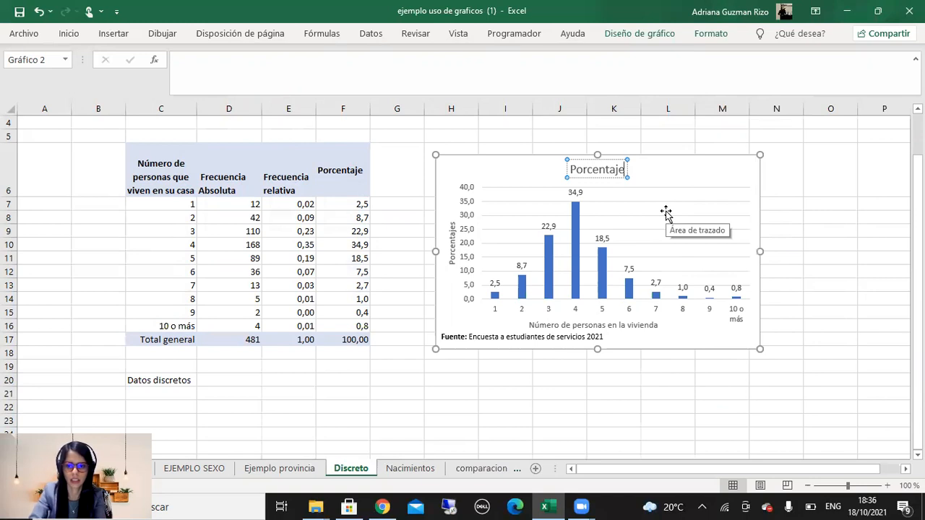
pyautogui.click(721, 329)
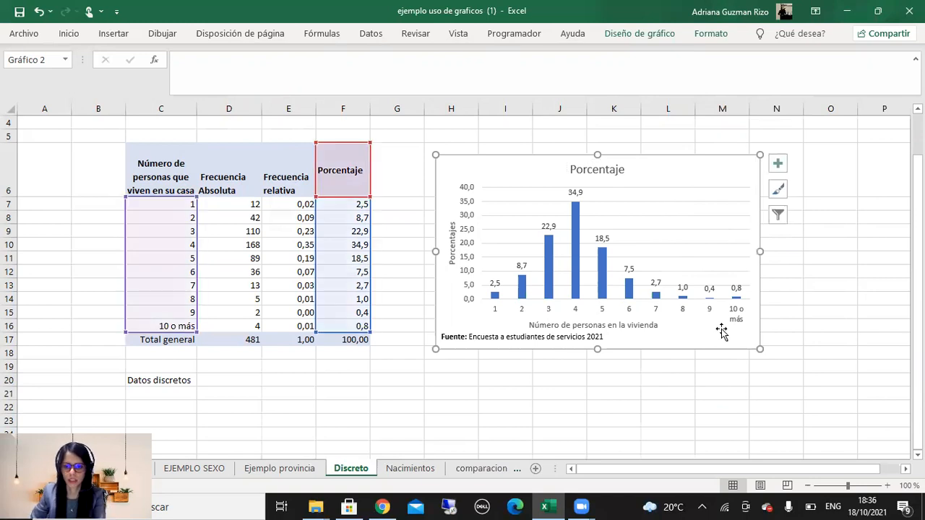
pyautogui.click(165, 182)
pyautogui.click(604, 169)
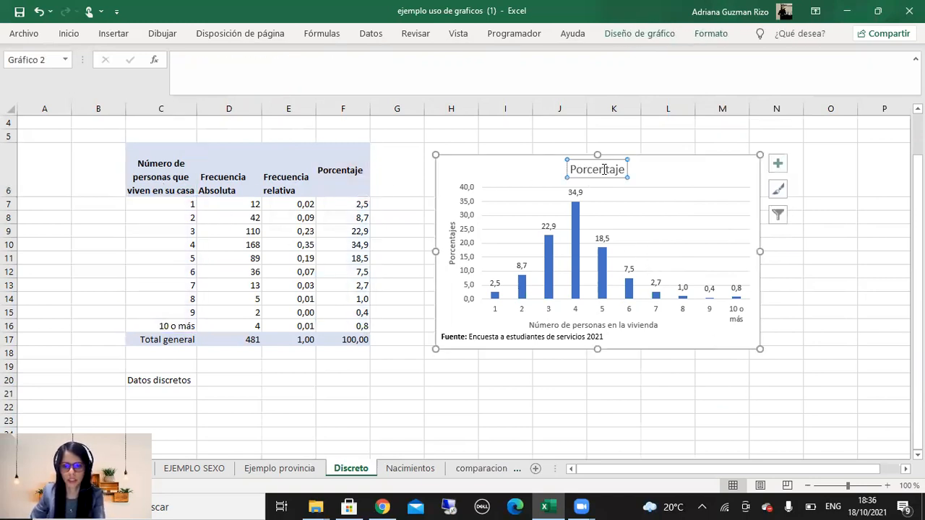
pyautogui.click(611, 175)
pyautogui.moveTo(610, 173); pyautogui.dragTo(594, 173)
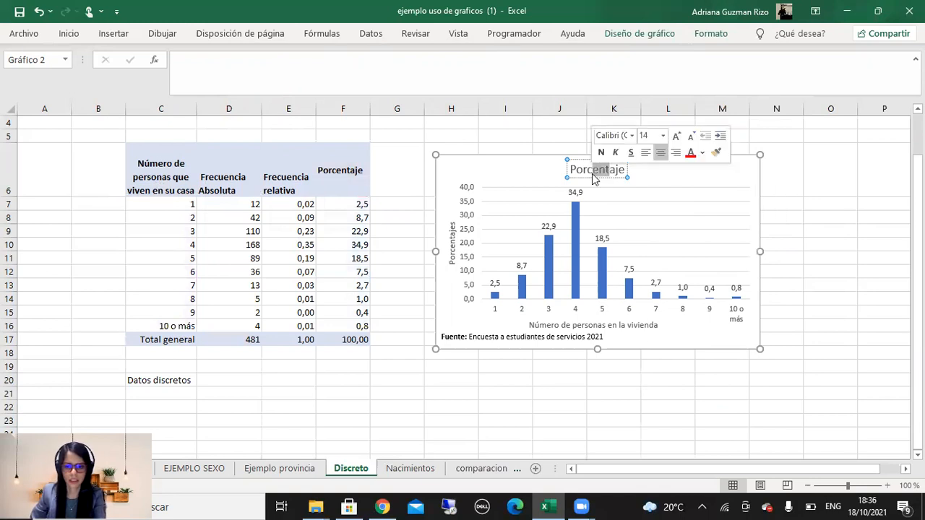
pyautogui.click(615, 169)
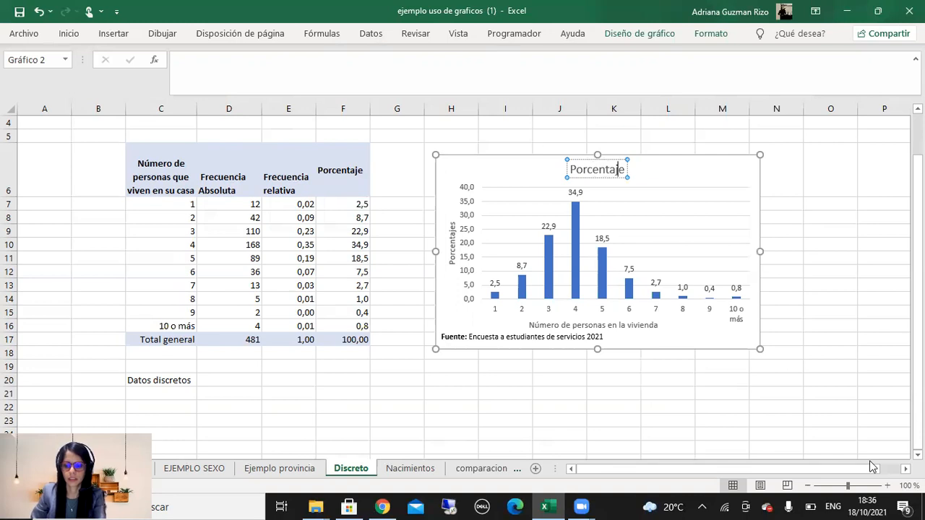
pyautogui.click(713, 405)
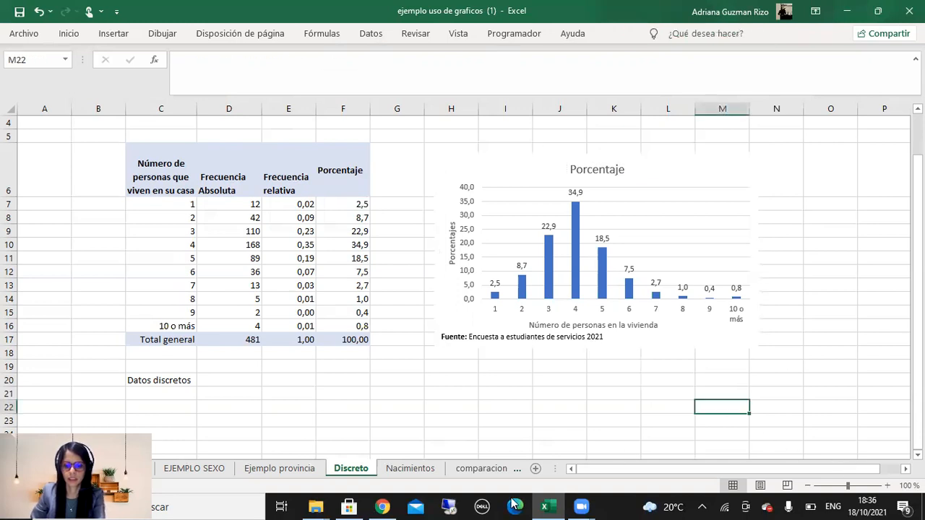
pyautogui.click(380, 364)
pyautogui.click(763, 396)
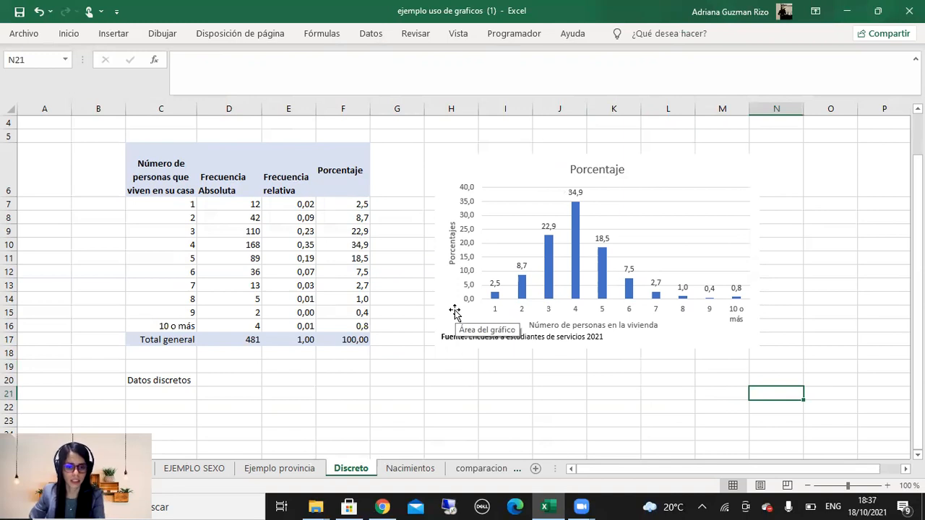
pyautogui.scroll(-1, 405, 378)
pyautogui.scroll(1, 400, 378)
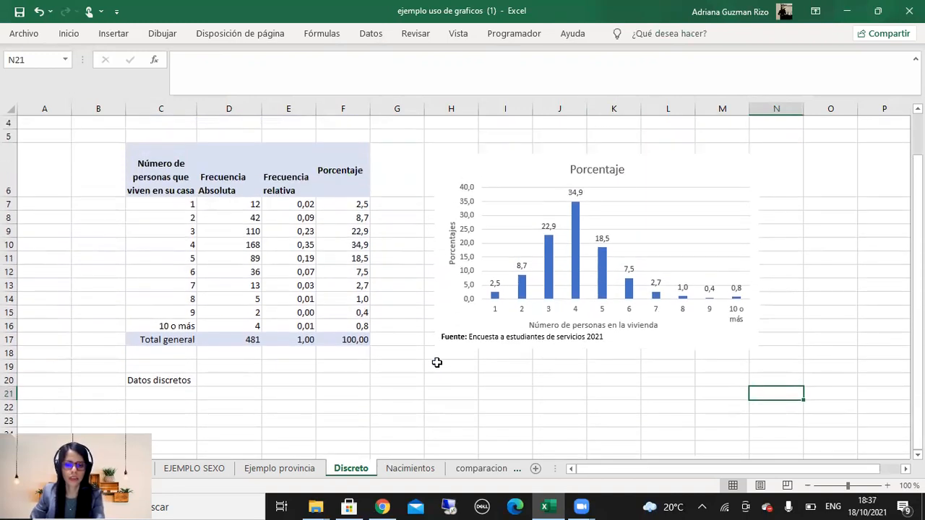
# Enter the year 2010 in cell C24, below the "Datos discretos" label on the Discreto sheet.
pyautogui.scroll(-1, 233, 403)
pyautogui.click(180, 352)
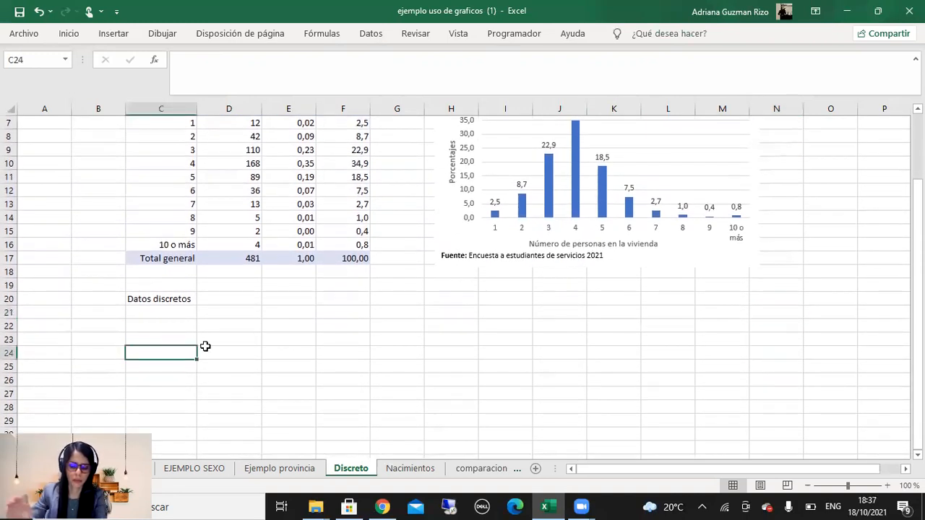
pyautogui.write('200')
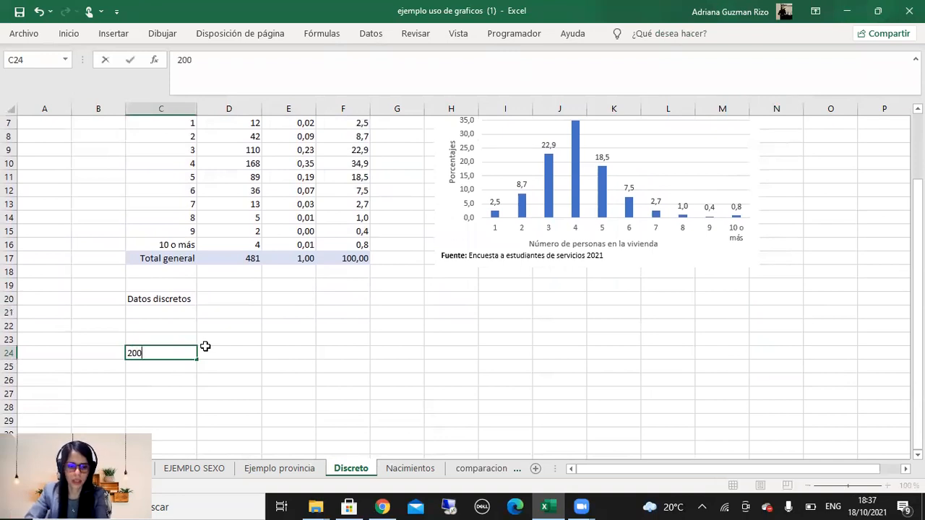
pyautogui.write('0')
pyautogui.press('Return')
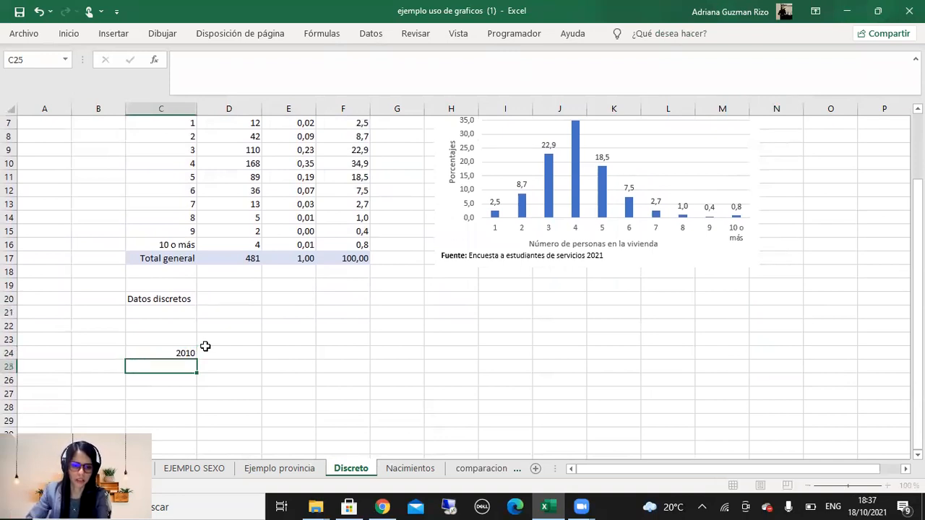
pyautogui.press('Up')
pyautogui.moveTo(197, 367)
pyautogui.mouseDown()
pyautogui.moveTo(197, 441)
pyautogui.moveTo(185, 300)
pyautogui.moveTo(182, 311)
pyautogui.mouseUp()
pyautogui.write('20')
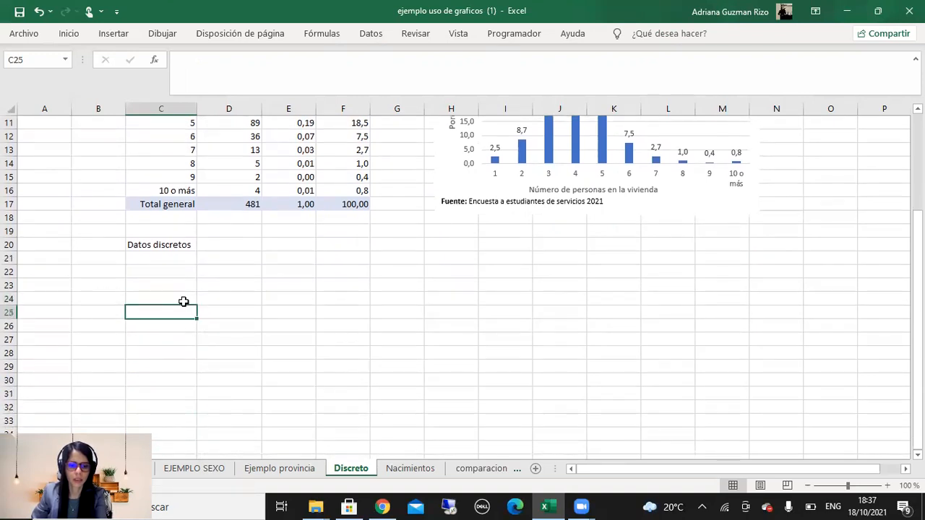
pyautogui.write('10')
pyautogui.press('Return')
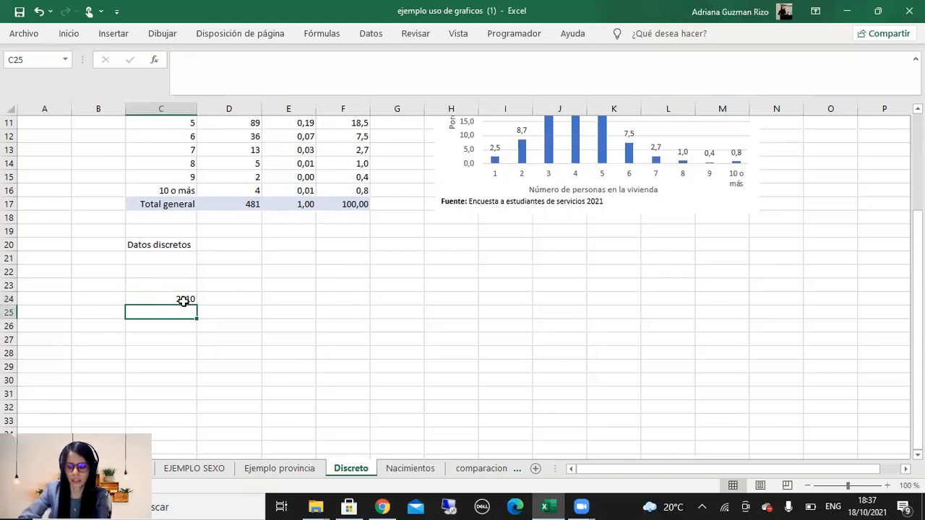
# Enter 2011 in cell C25 and extend the year series down column C to 2020.
pyautogui.write('2011')
pyautogui.press('Return')
pyautogui.moveTo(184, 301); pyautogui.dragTo(201, 438)
pyautogui.click(241, 296)
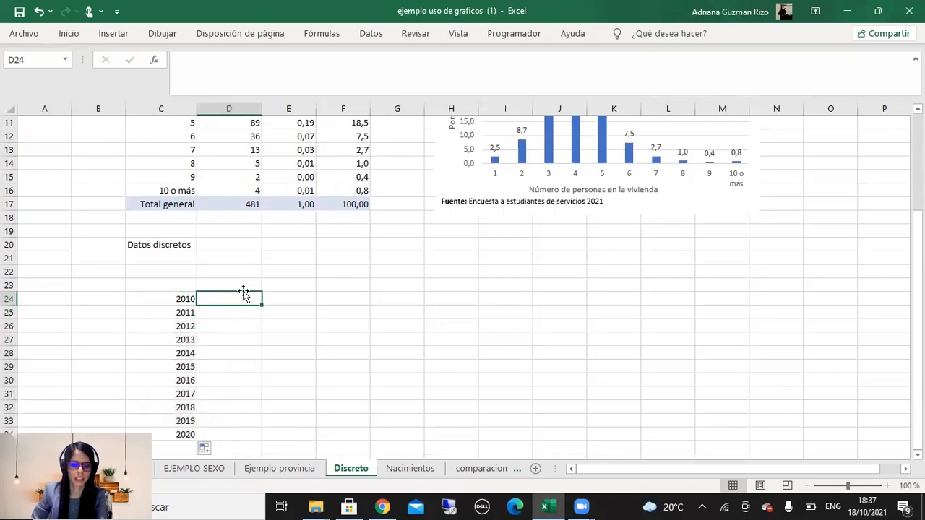
pyautogui.write('i')
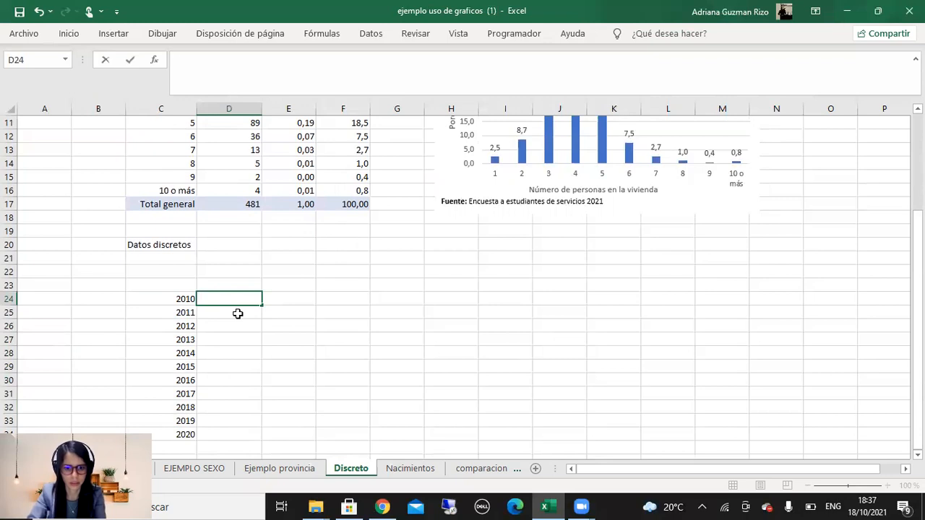
pyautogui.scroll(2, 237, 313)
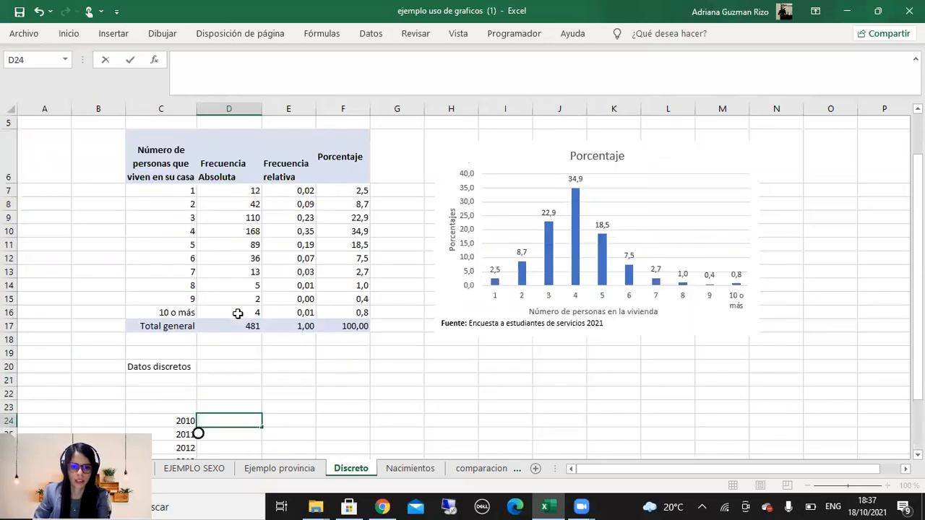
pyautogui.scroll(-3, 264, 394)
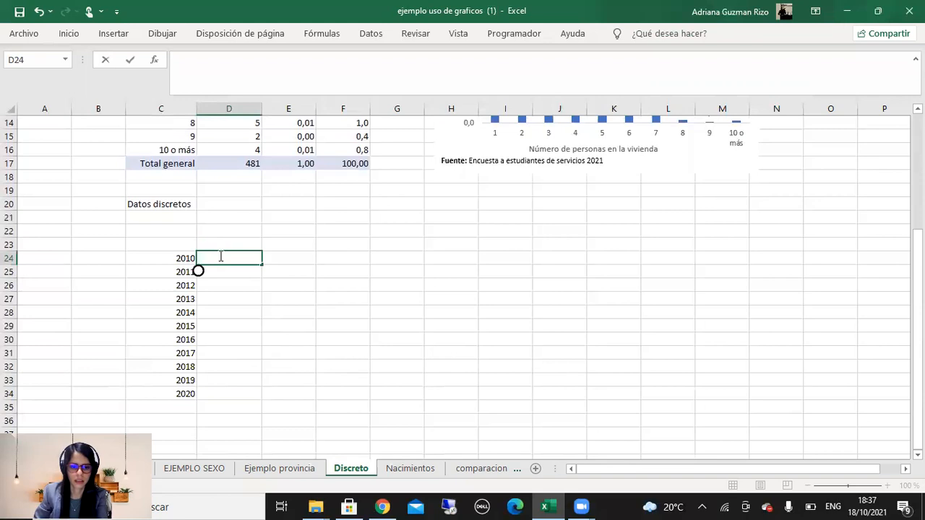
pyautogui.click(240, 326)
# Enter the values 20, 10, 5, 2 and 3 beside the years 2010 to 2014, starting in cell D24.
pyautogui.click(233, 258)
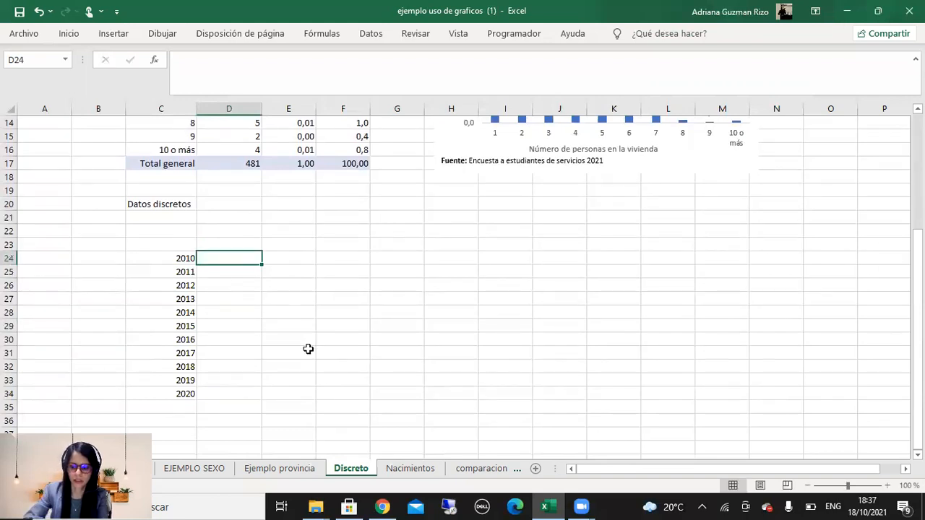
pyautogui.write('20')
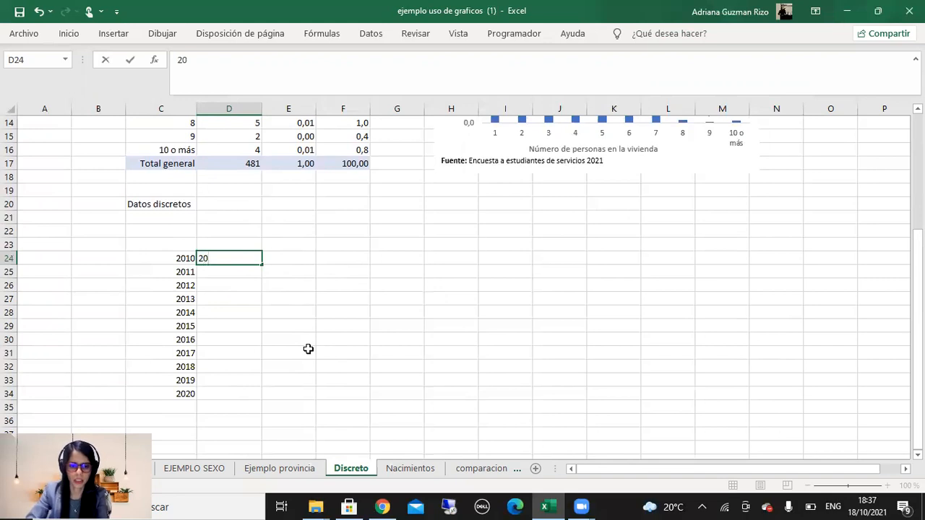
pyautogui.press('Return')
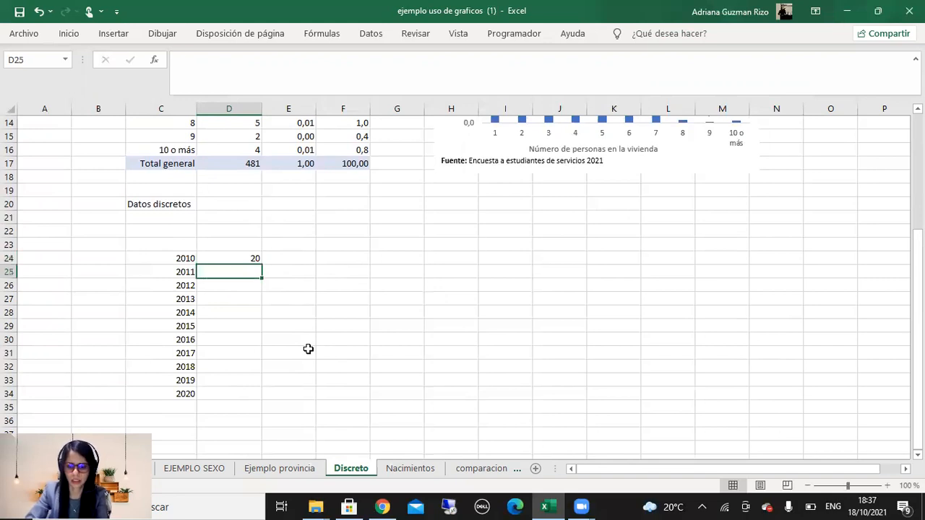
pyautogui.write('2')
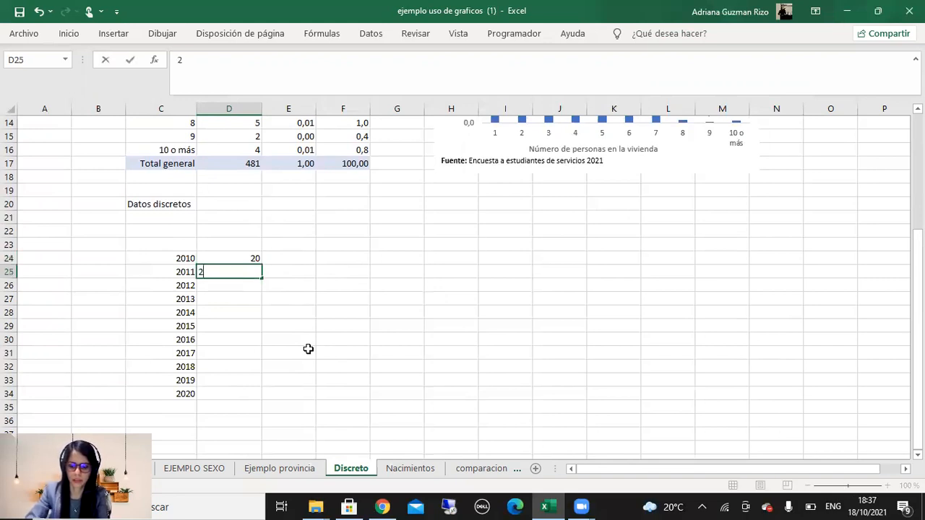
pyautogui.press('Return')
pyautogui.write('5')
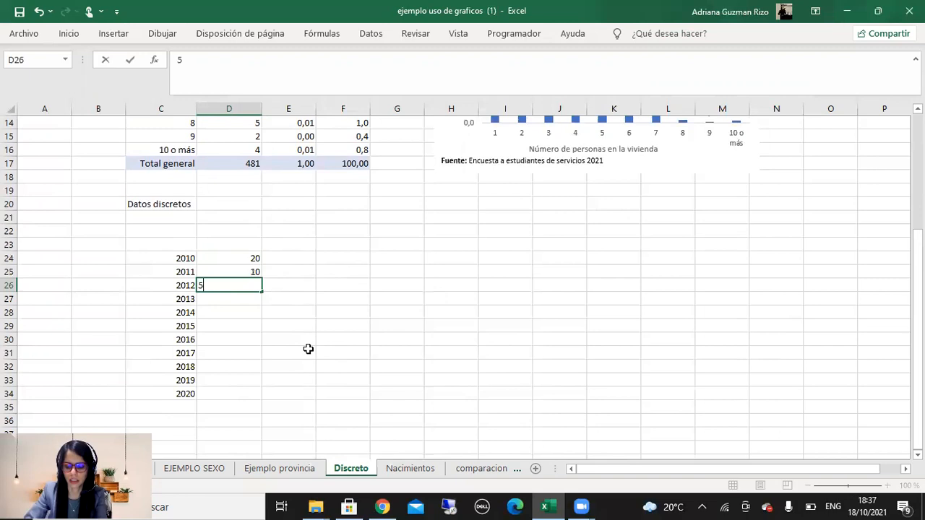
pyautogui.press('Return')
pyautogui.write('2')
pyautogui.press('Return')
pyautogui.write('3')
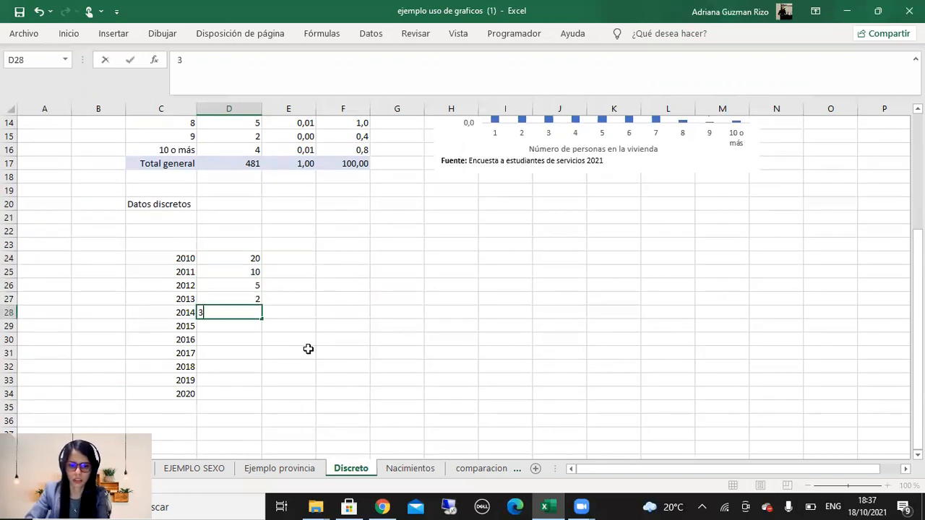
pyautogui.press('Return')
# Enter the values 12, 15, 20 and 18 beside the years 2015 to 2018 in cells D29 to D32.
pyautogui.moveTo(235, 258); pyautogui.dragTo(238, 309)
pyautogui.click(248, 337)
pyautogui.click(258, 329)
pyautogui.write('65')
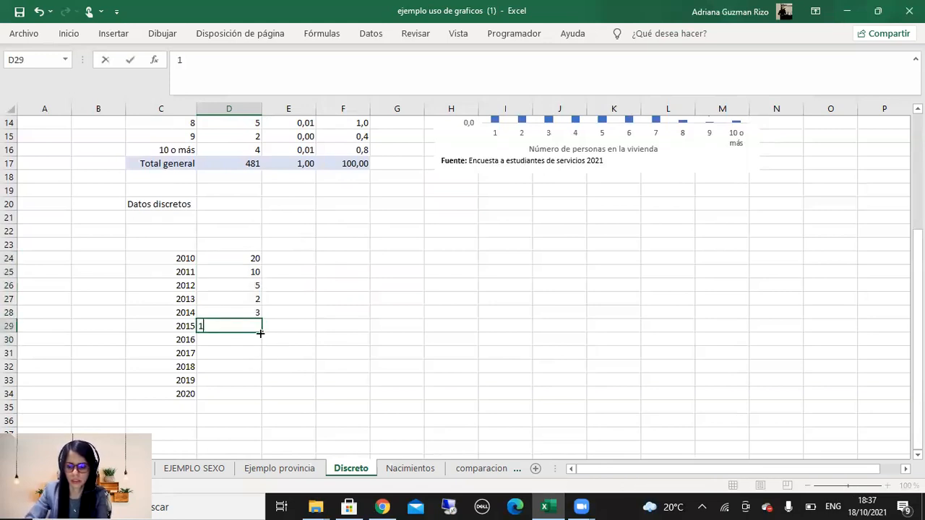
pyautogui.press('Return')
pyautogui.write('15')
pyautogui.press('Return')
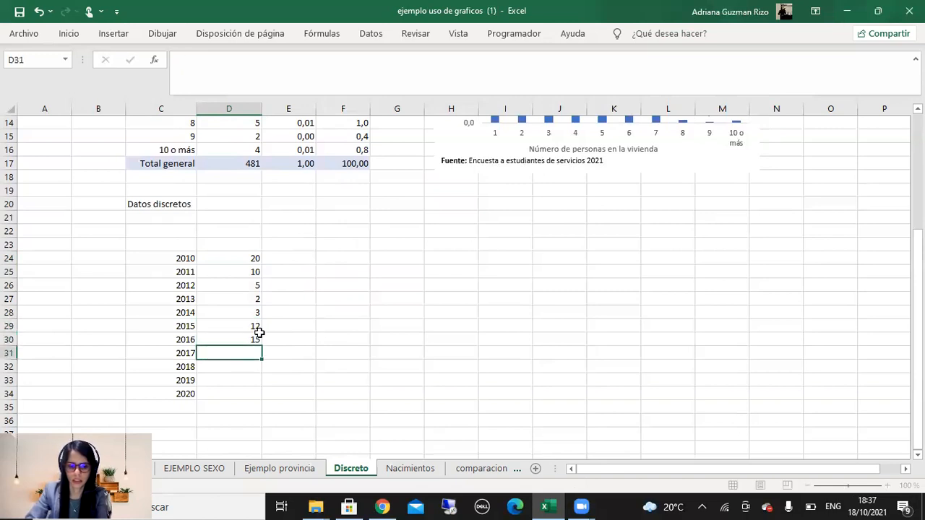
pyautogui.write('20')
pyautogui.press('Return')
pyautogui.write('1')
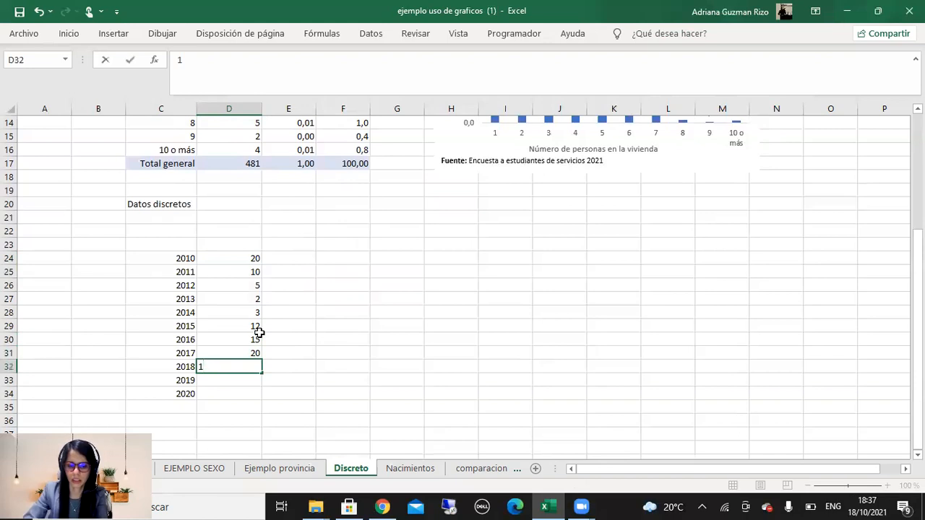
pyautogui.write('8')
pyautogui.press('Return')
# Change the 2017 value to 5, and enter 2 for 2019 and 8 for 2020.
pyautogui.moveTo(229, 260); pyautogui.dragTo(241, 365)
pyautogui.click(240, 365)
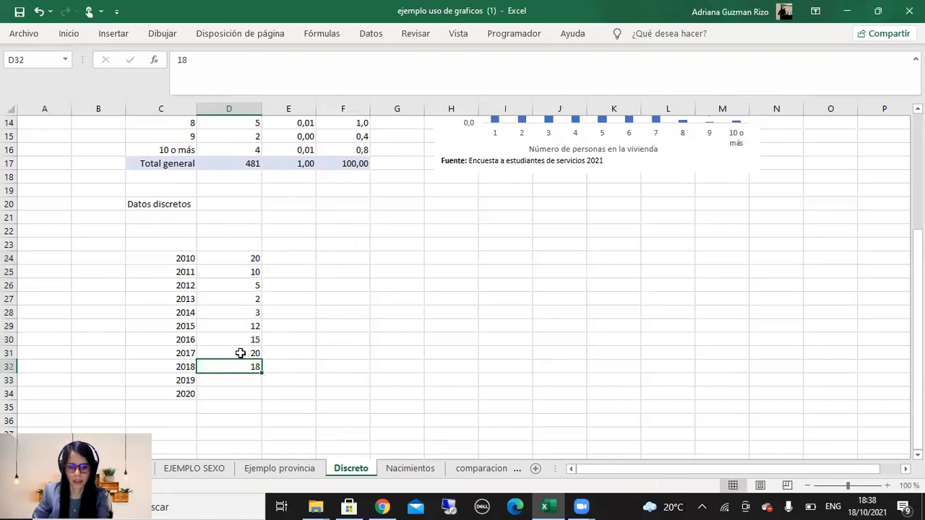
pyautogui.click(236, 347)
pyautogui.write('5')
pyautogui.press('Return')
pyautogui.write('2')
pyautogui.press('Return')
pyautogui.moveTo(229, 258); pyautogui.dragTo(253, 381)
pyautogui.click(232, 394)
pyautogui.write('8')
pyautogui.click(380, 399)
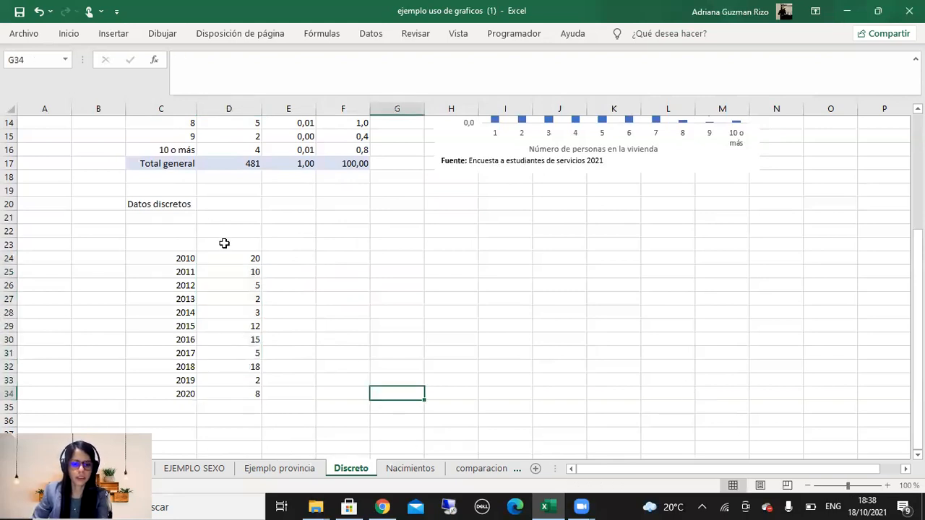
# Enter the heading "porcentaje de nacimientos" in cell D23 above the yearly values.
pyautogui.click(227, 244)
pyautogui.write('pr')
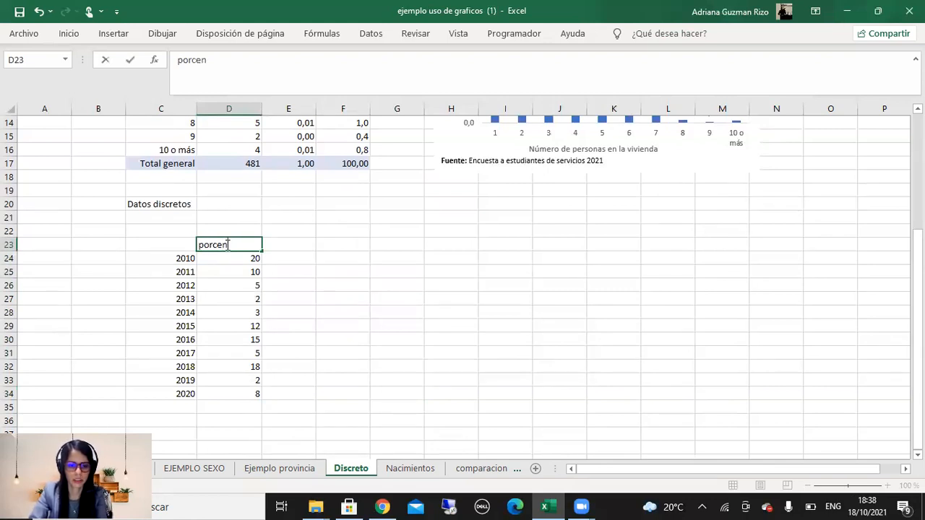
pyautogui.write('ocentaje de nacimientos')
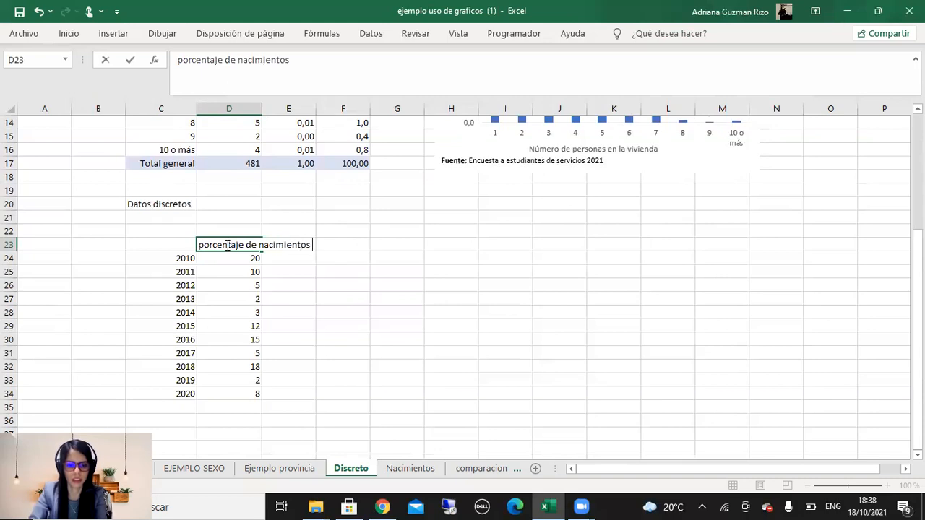
pyautogui.press('Left')
pyautogui.press('Left')
pyautogui.scroll(2, 227, 244)
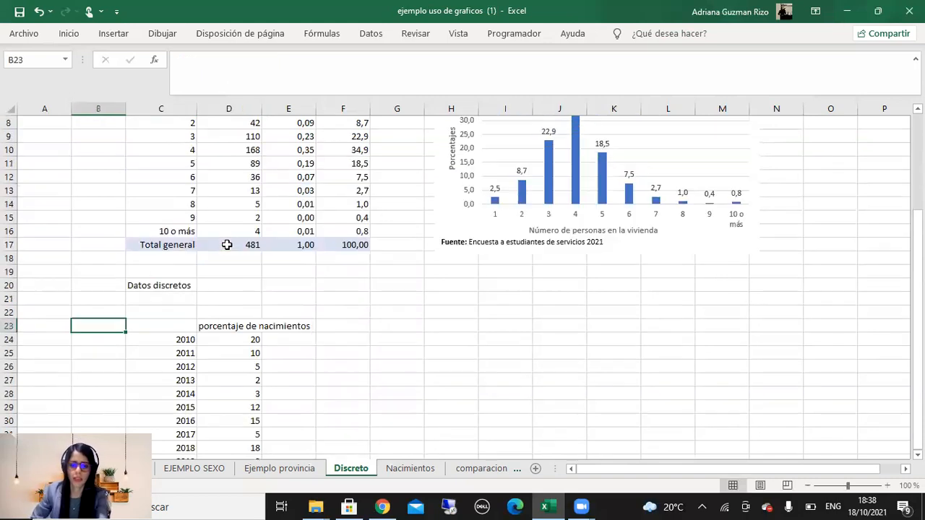
# Switch the keyboard language to Spanish and enter the heading "Años" in cell C23 above the years.
pyautogui.scroll(-1, 263, 344)
pyautogui.moveTo(188, 292); pyautogui.dragTo(252, 380)
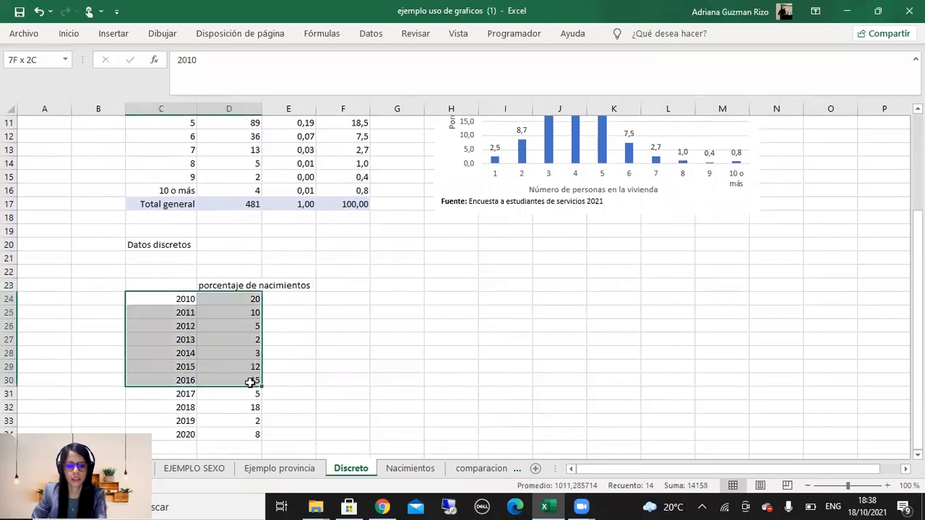
pyautogui.click(177, 285)
pyautogui.write('A')
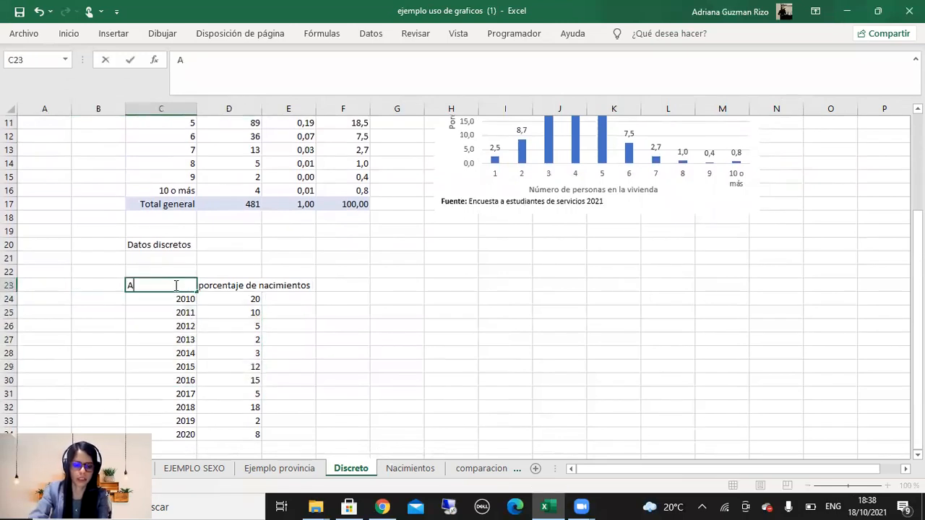
pyautogui.click(833, 507)
pyautogui.click(798, 342)
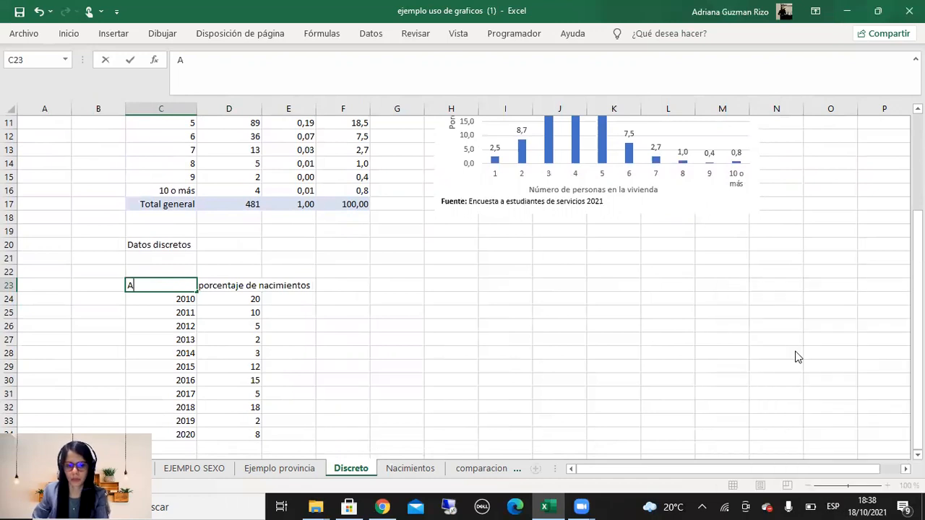
pyautogui.press('Return')
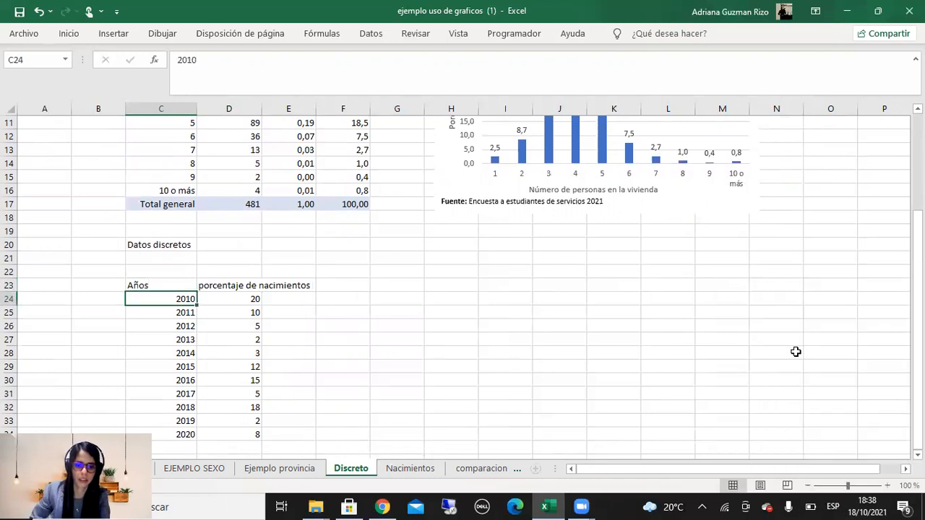
# Insert a recommended clustered column chart from the yearly table C23:D34 and place it beside the table.
pyautogui.moveTo(190, 293); pyautogui.dragTo(229, 435)
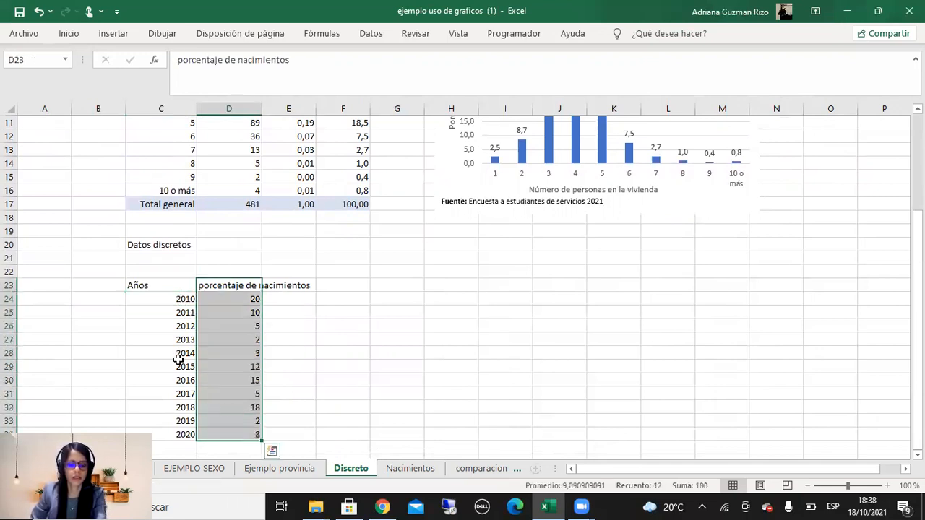
pyautogui.moveTo(156, 283); pyautogui.dragTo(260, 449)
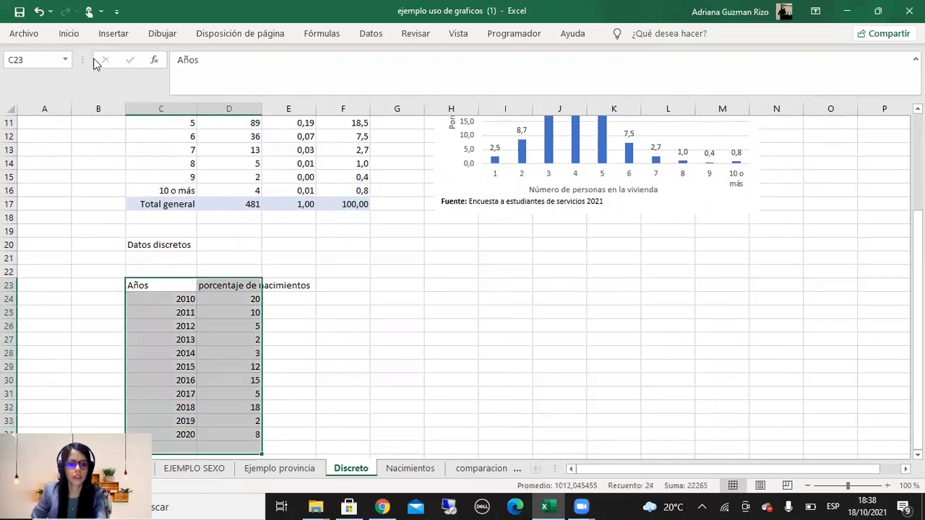
pyautogui.click(69, 34)
pyautogui.click(169, 283)
pyautogui.moveTo(170, 284); pyautogui.dragTo(239, 434)
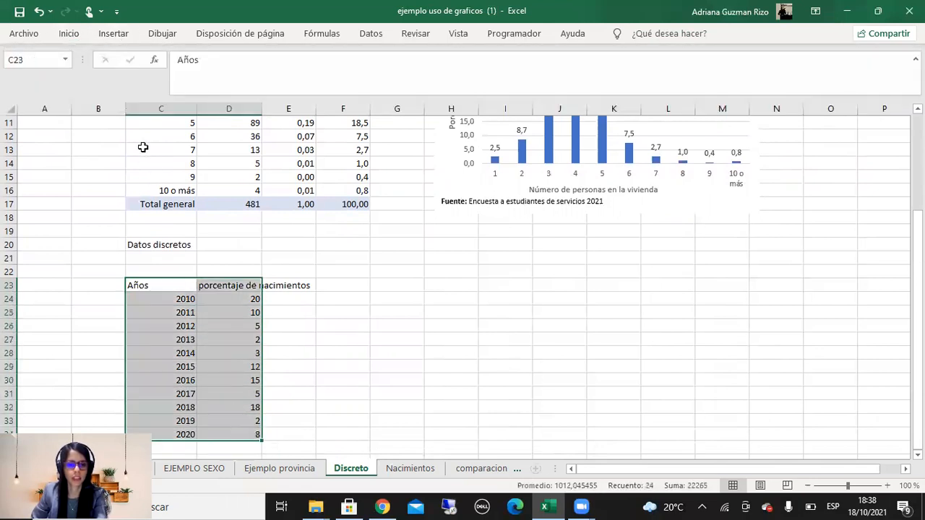
pyautogui.click(103, 35)
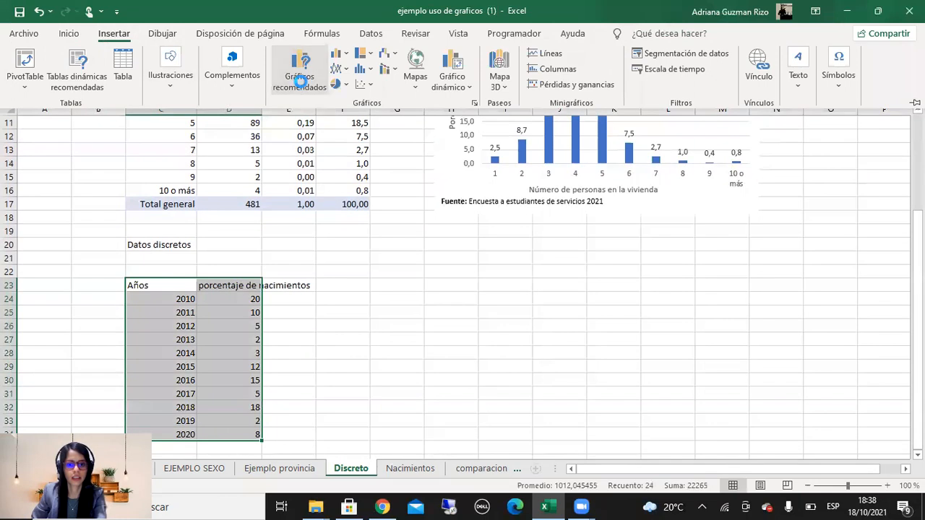
pyautogui.click(299, 81)
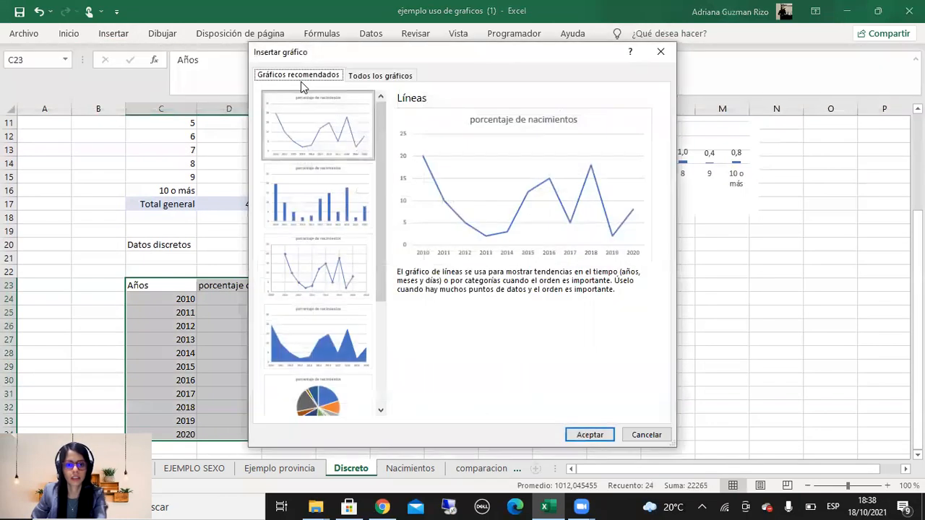
pyautogui.click(334, 215)
pyautogui.click(586, 434)
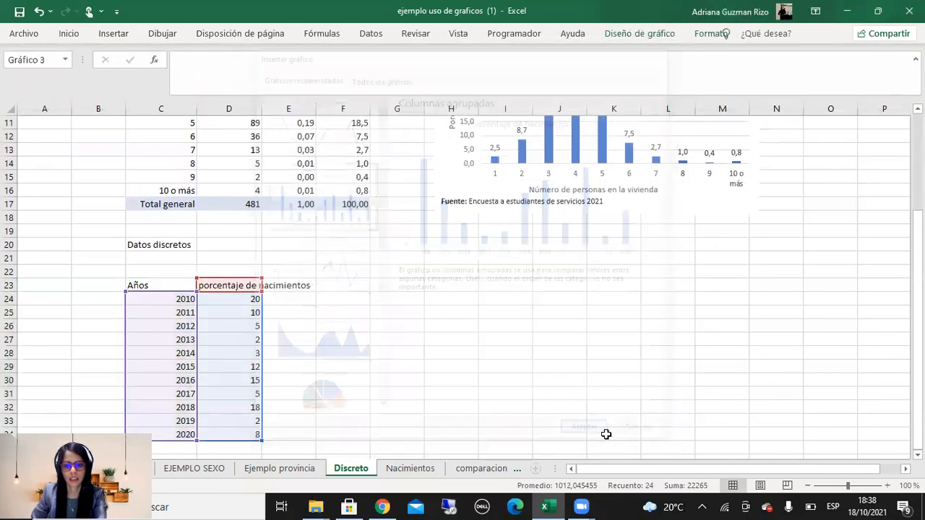
pyautogui.moveTo(367, 204); pyautogui.dragTo(437, 257)
pyautogui.scroll(-2, 482, 433)
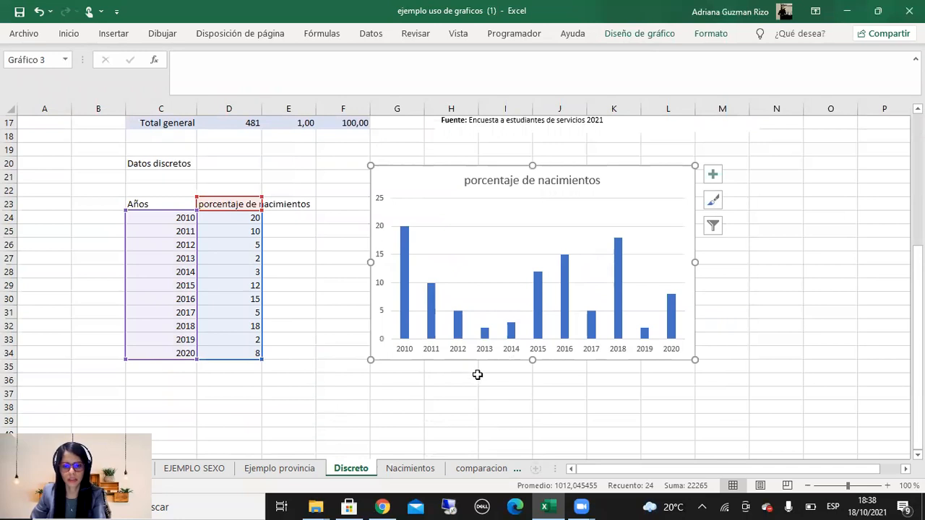
# Compare the births chart with the household-size chart above it and with its own yearly table.
pyautogui.scroll(4, 478, 375)
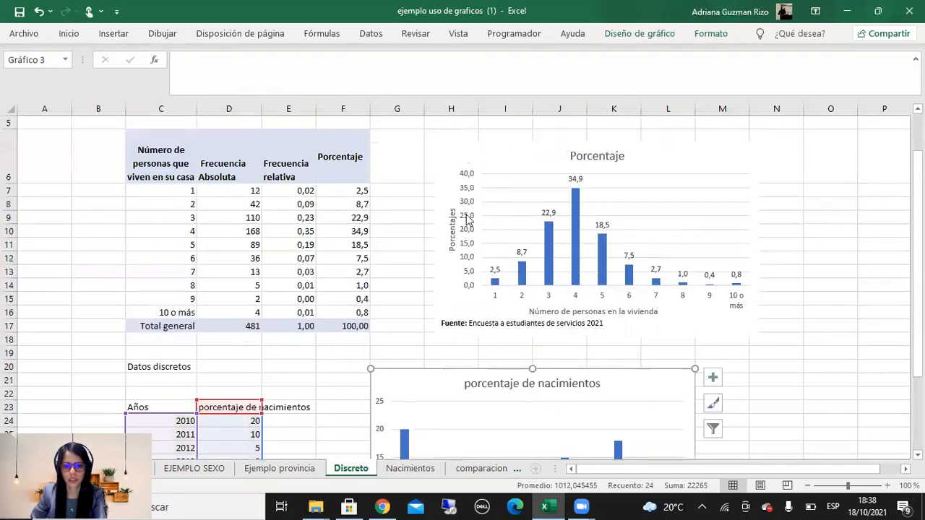
pyautogui.click(449, 311)
pyautogui.click(817, 353)
pyautogui.scroll(-2, 795, 361)
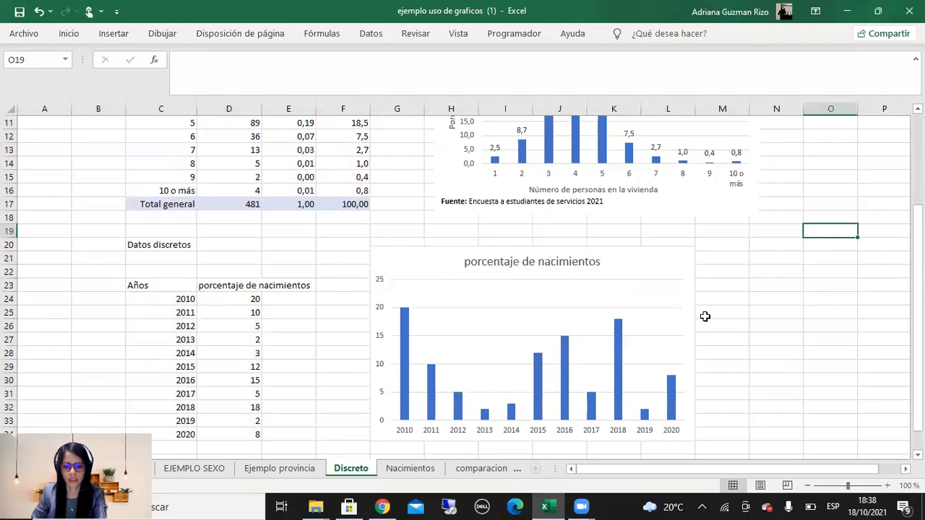
pyautogui.click(441, 259)
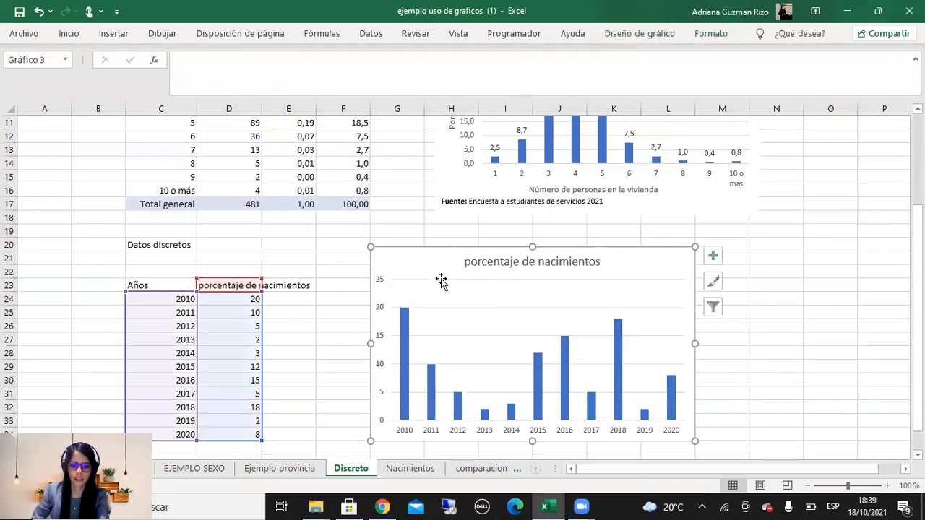
pyautogui.scroll(-1, 441, 280)
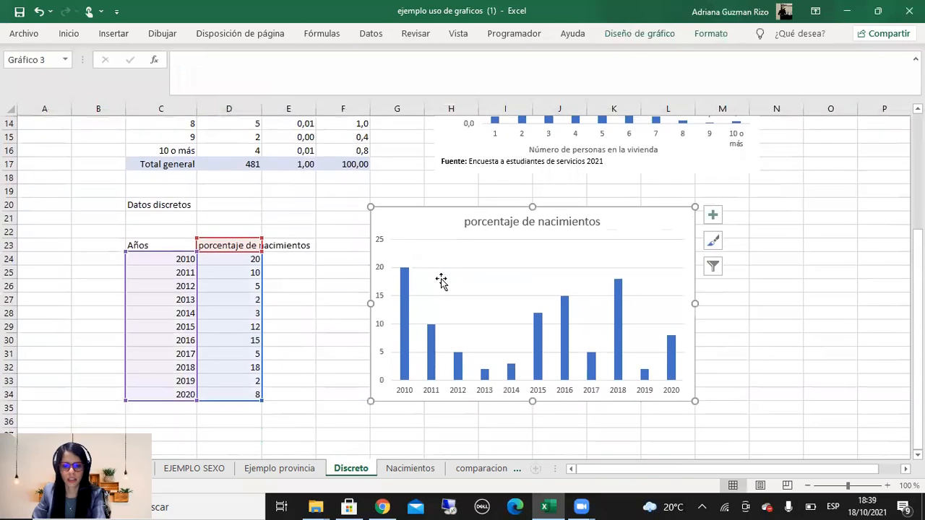
pyautogui.click(190, 241)
pyautogui.moveTo(135, 221); pyautogui.dragTo(684, 401)
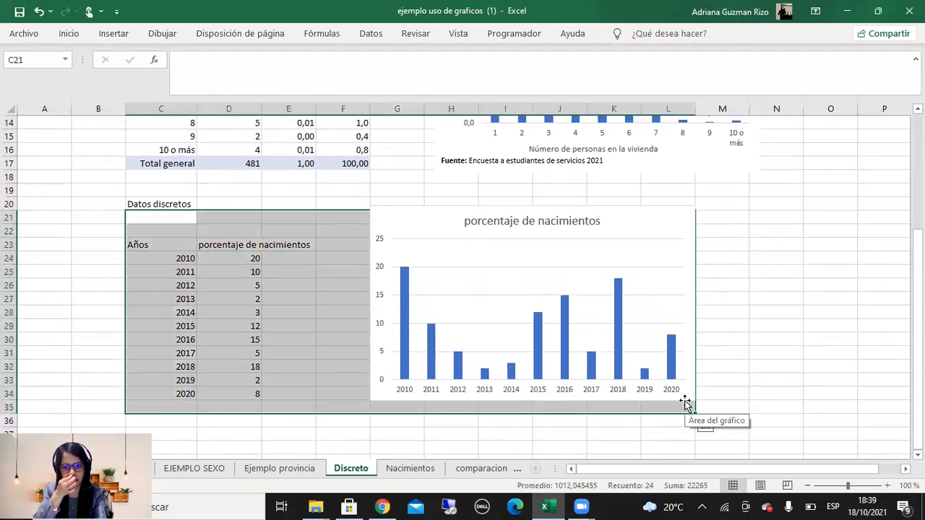
pyautogui.click(816, 365)
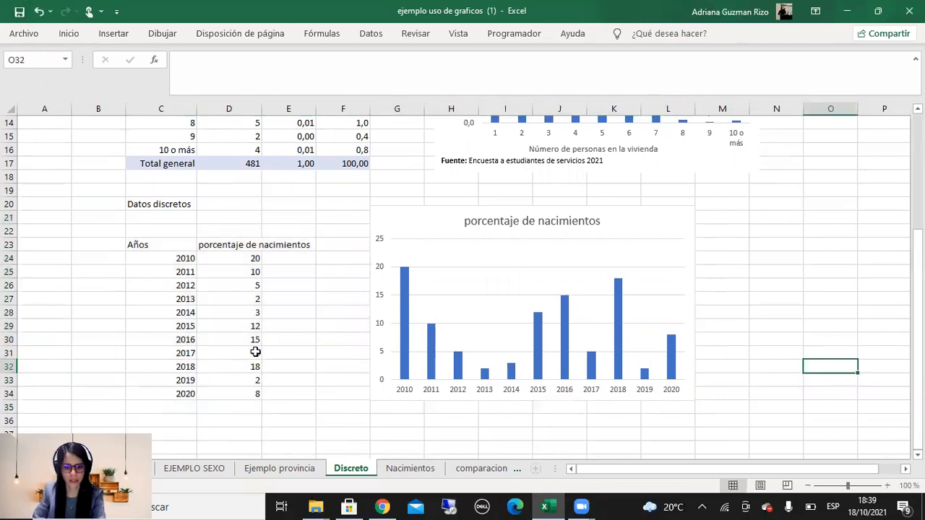
# Add axis titles and data labels to the births chart.
pyautogui.click(646, 216)
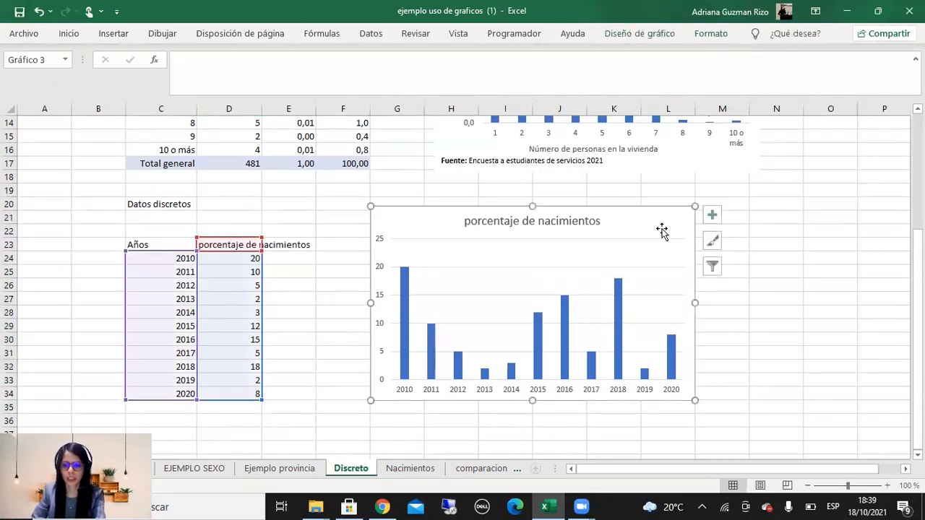
pyautogui.click(713, 214)
pyautogui.click(757, 245)
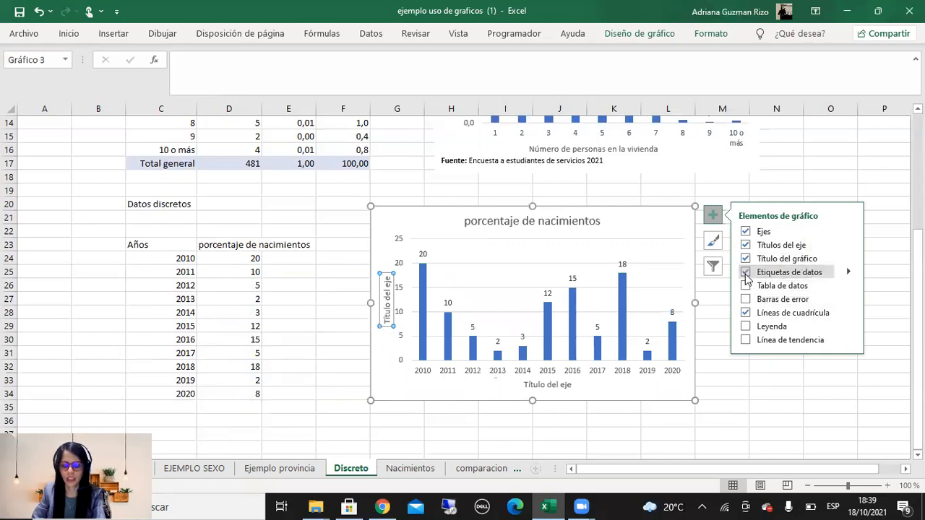
pyautogui.click(746, 273)
pyautogui.moveTo(247, 248); pyautogui.dragTo(253, 368)
pyautogui.click(310, 395)
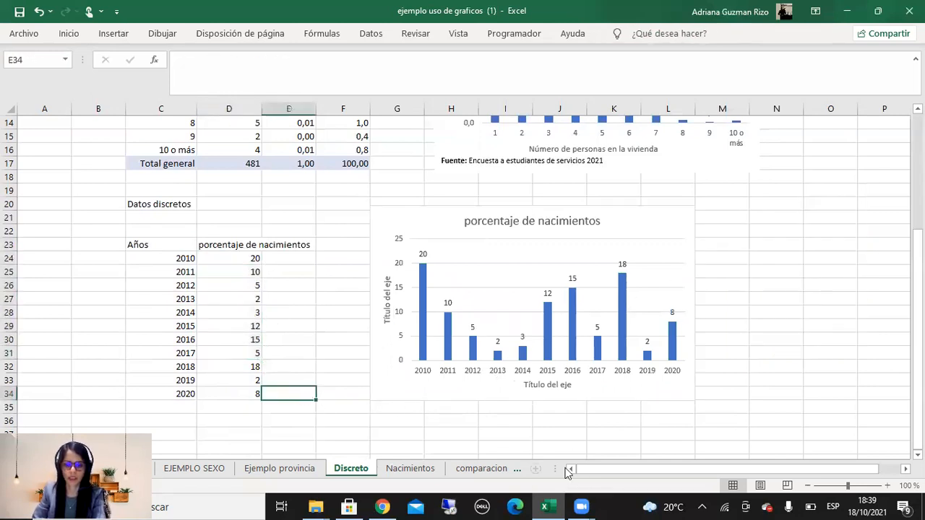
# Copy the source note from the household-size chart into the births chart and place it below the horizontal axis title.
pyautogui.click(578, 397)
pyautogui.click(498, 153)
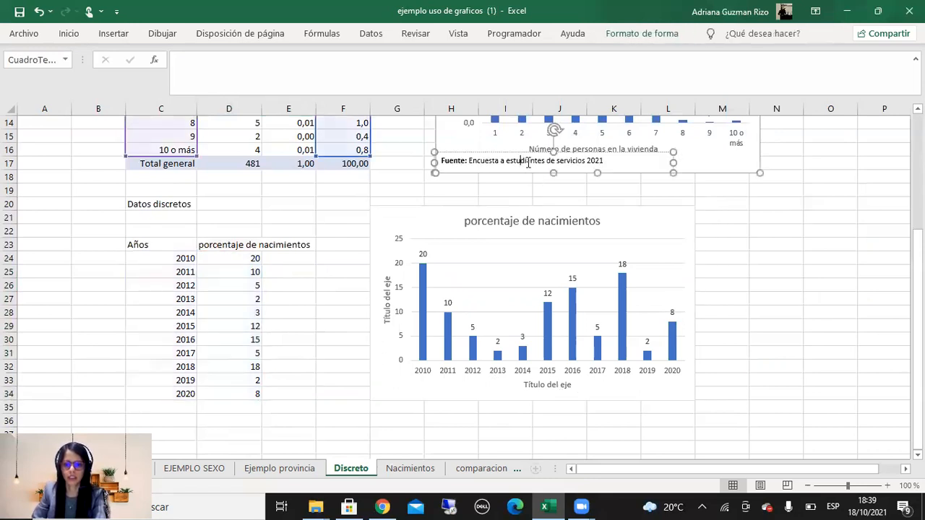
pyautogui.rightClick(498, 153)
pyautogui.click(541, 186)
pyautogui.click(401, 382)
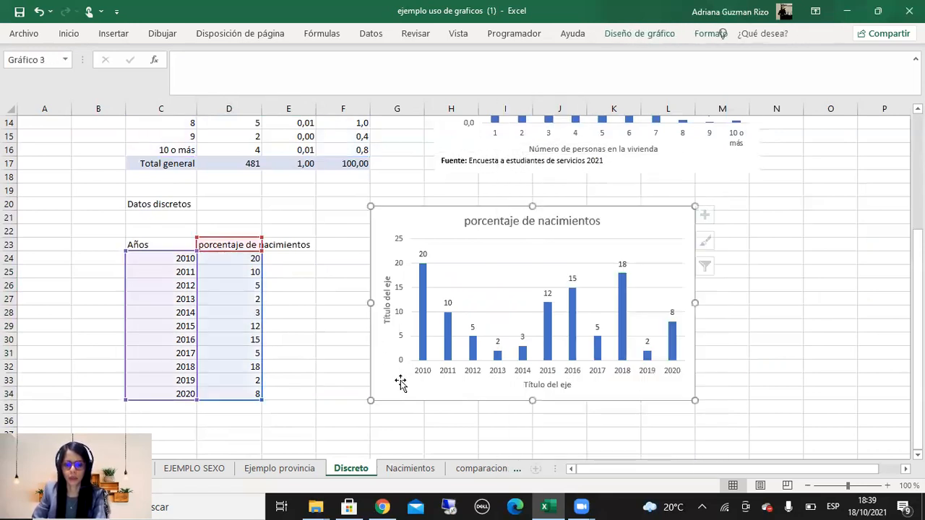
pyautogui.hotkey('ctrl', 'v')
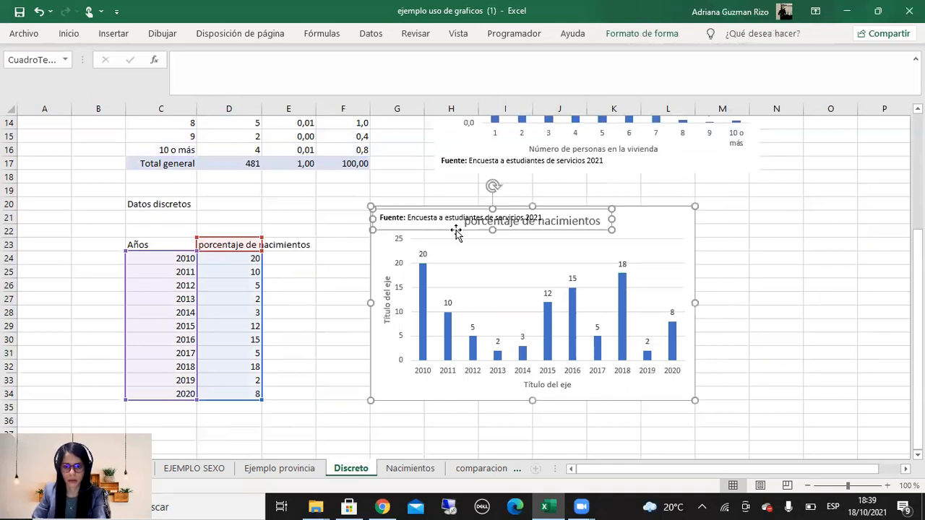
pyautogui.moveTo(454, 397); pyautogui.dragTo(457, 409)
# Raise the births chart's plot area slightly to make room for the source note, and select the chart title.
pyautogui.click(508, 324)
pyautogui.click(532, 238)
pyautogui.click(466, 221)
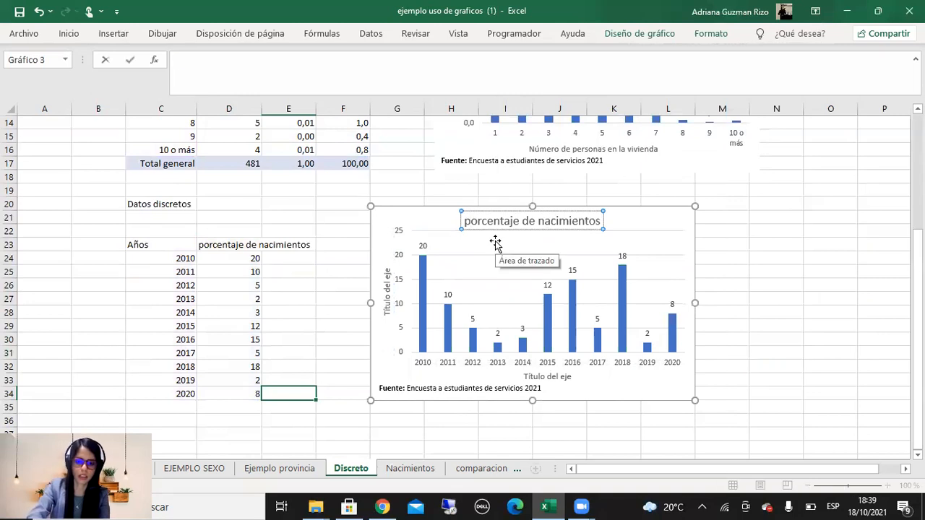
# Prefix the title of the household-size percentage chart with "Gráfico.".
pyautogui.scroll(3, 497, 241)
pyautogui.click(634, 164)
pyautogui.click(589, 152)
pyautogui.doubleClick(575, 152)
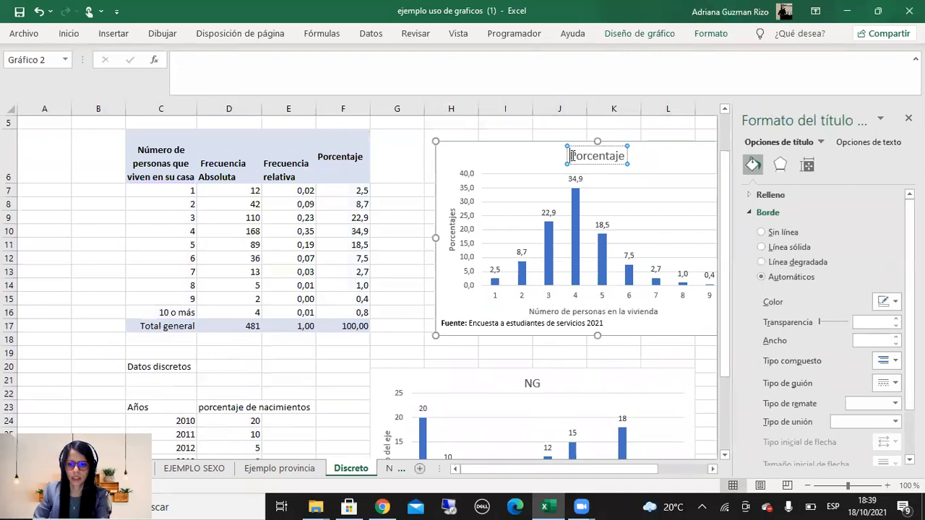
pyautogui.write('C')
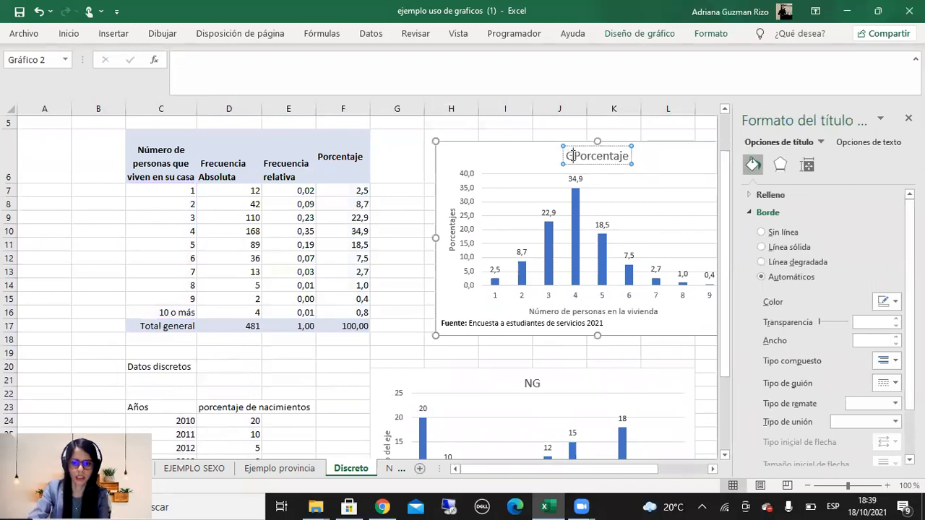
pyautogui.write('r')
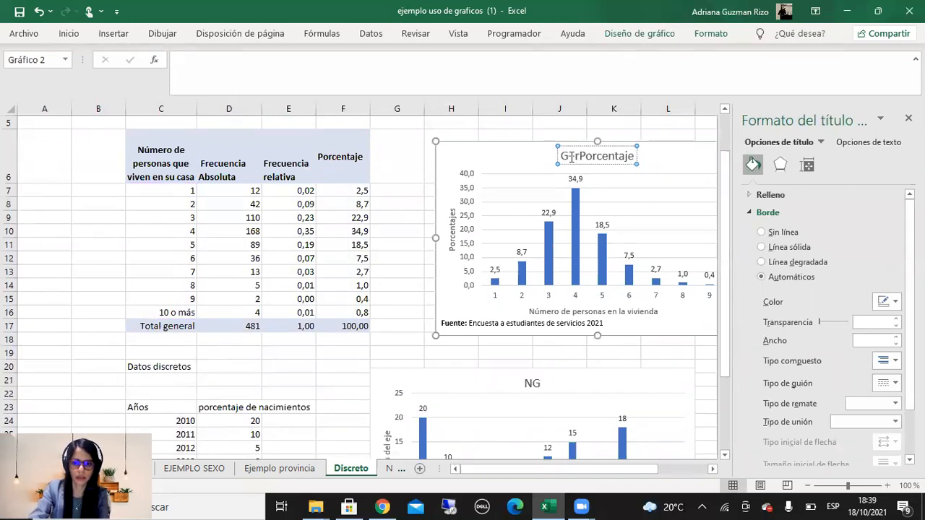
pyautogui.write('af')
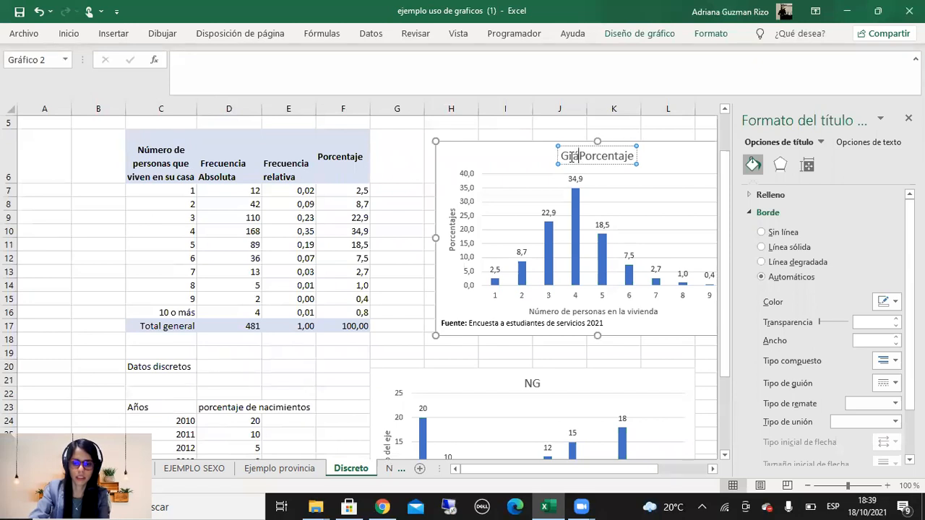
pyautogui.write('ico.')
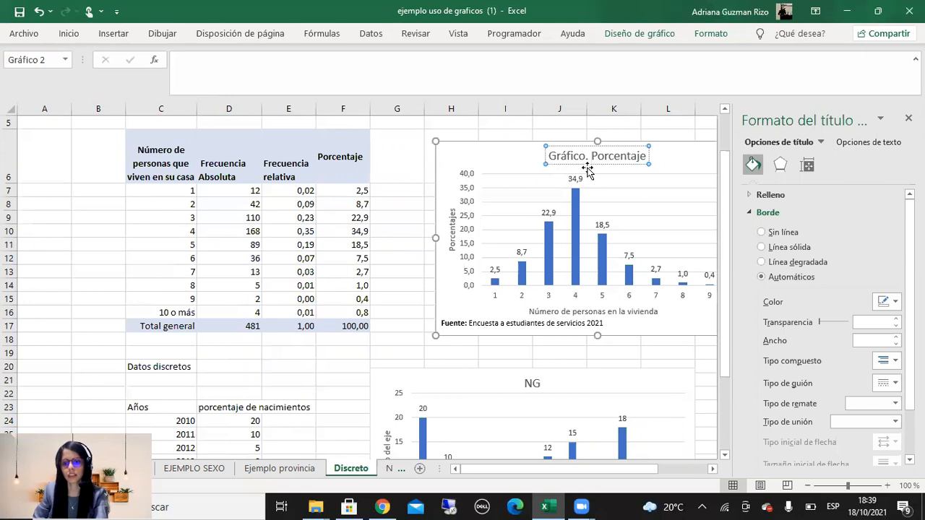
# Delete the title from the household-size percentage chart.
pyautogui.click(591, 163)
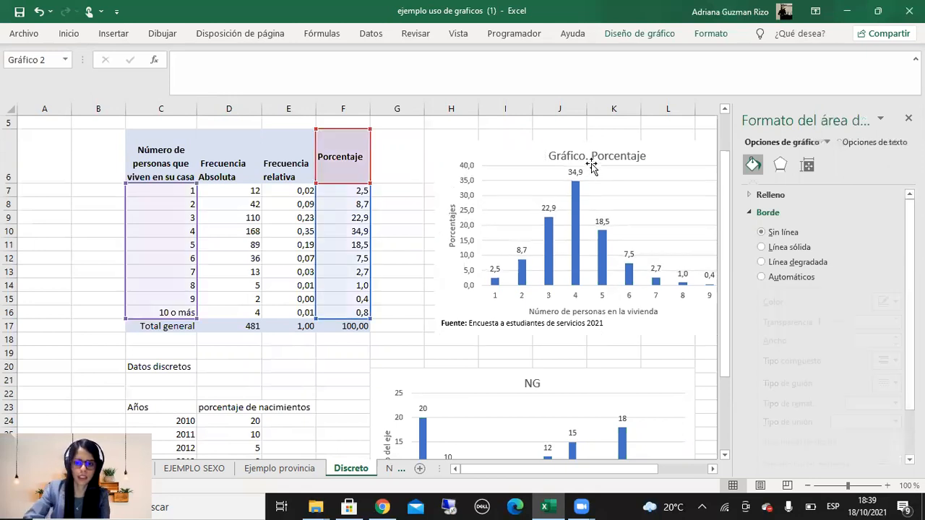
pyautogui.press('Delete')
pyautogui.click(598, 131)
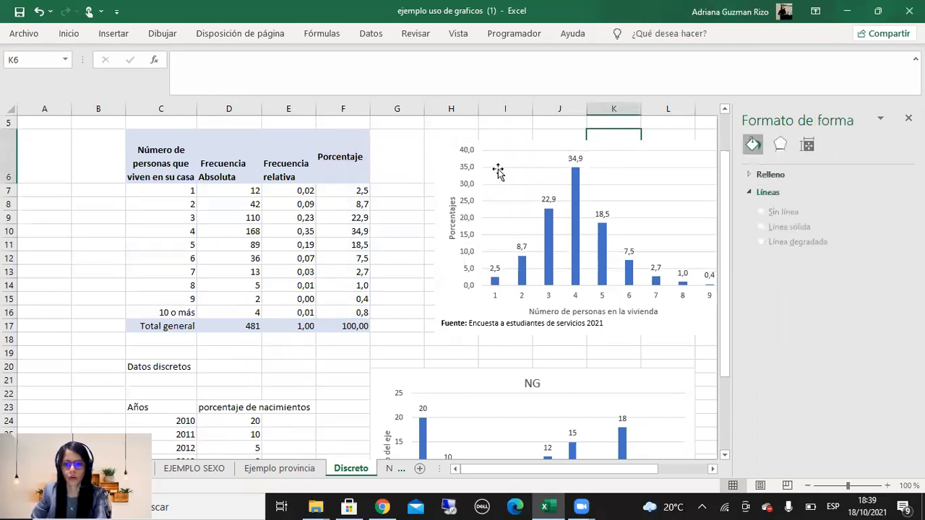
# Copy the household-size percentage chart and open a blank document in Word.
pyautogui.click(453, 161)
pyautogui.rightClick(452, 161)
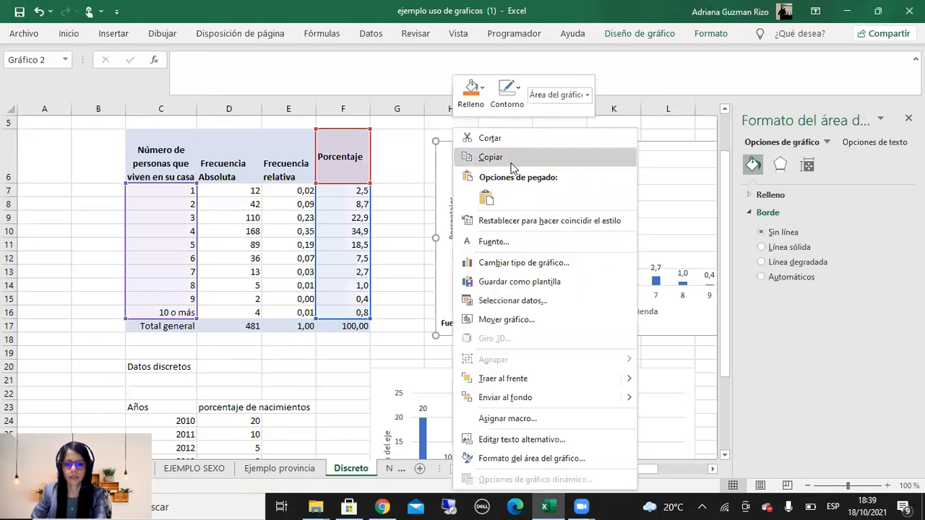
pyautogui.click(492, 158)
pyautogui.click(186, 506)
pyautogui.write('word')
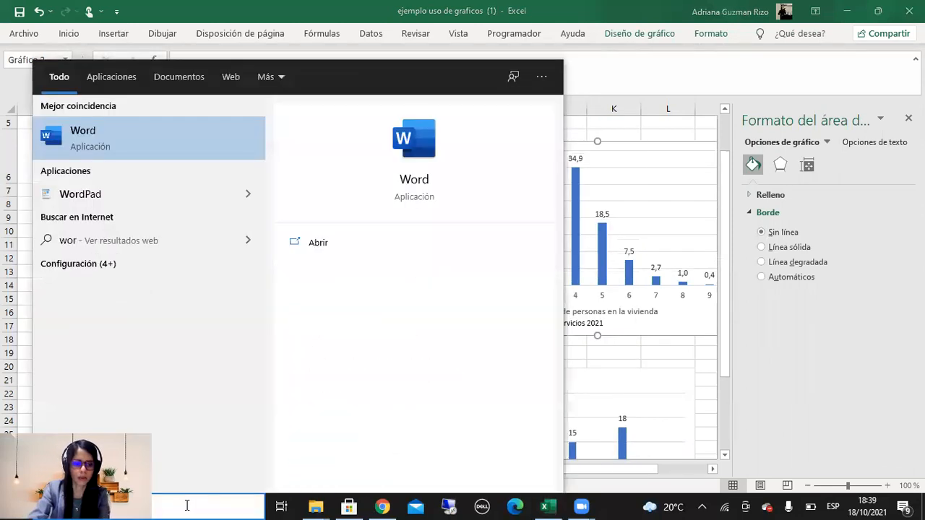
pyautogui.click(118, 145)
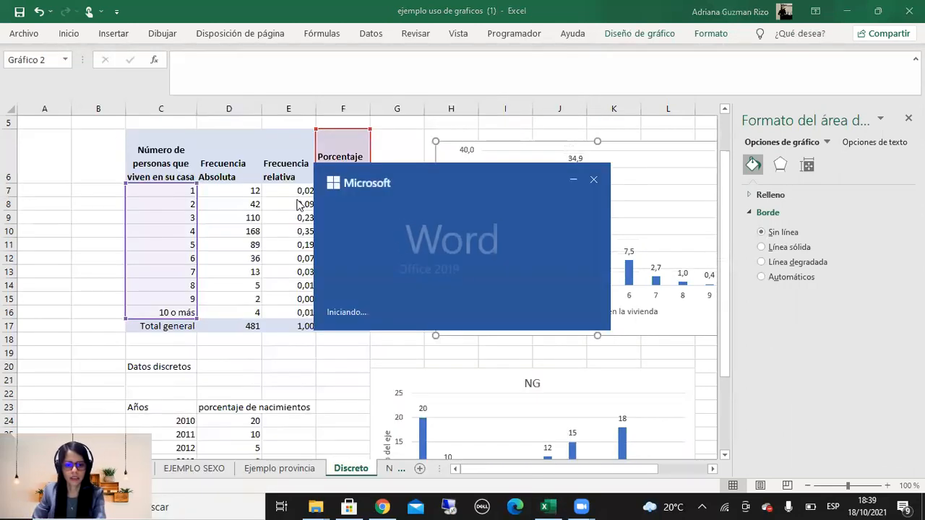
pyautogui.click(167, 147)
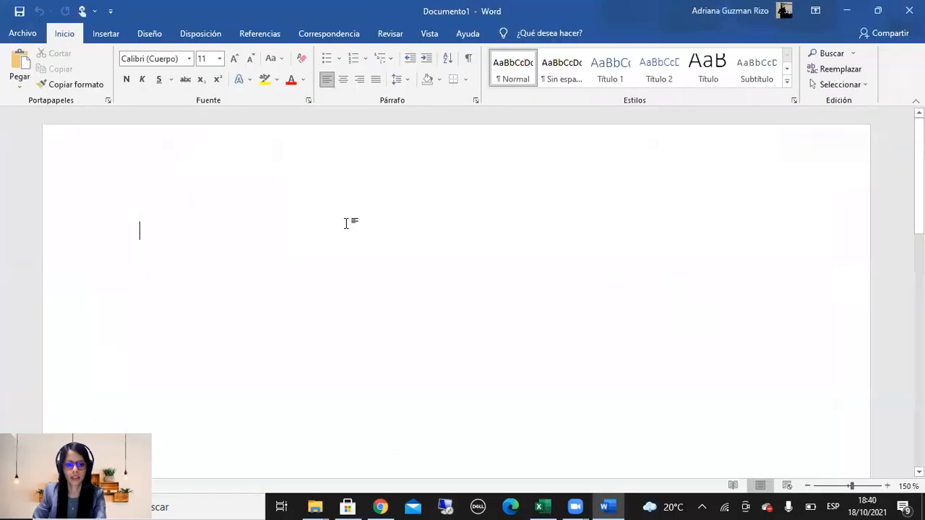
# Paste the copied chart into the blank document and select it.
pyautogui.hotkey('ctrl', 'v')
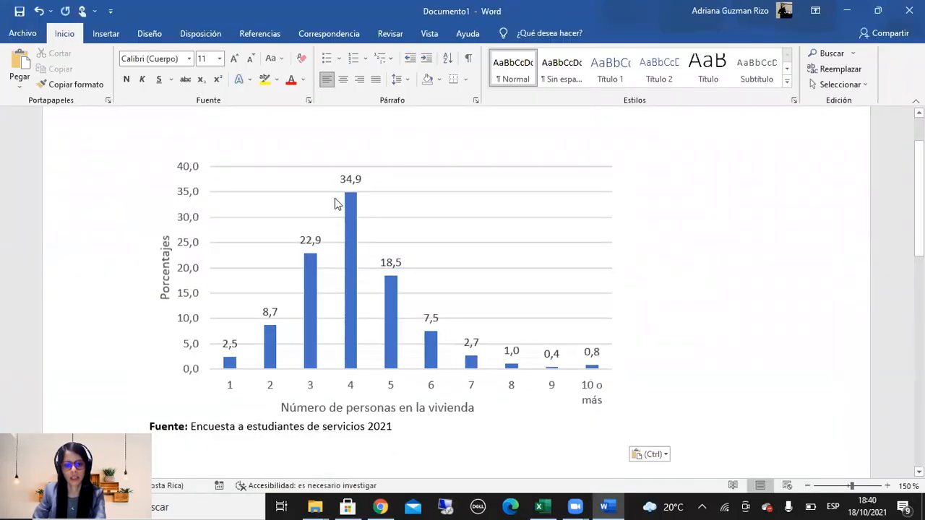
pyautogui.click(245, 205)
pyautogui.scroll(1, 245, 205)
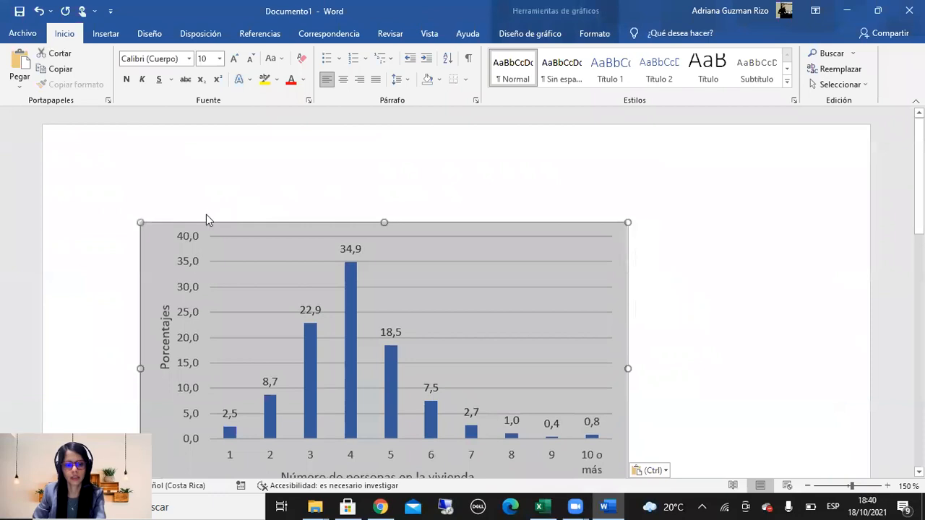
pyautogui.click(458, 234)
pyautogui.rightClick(372, 261)
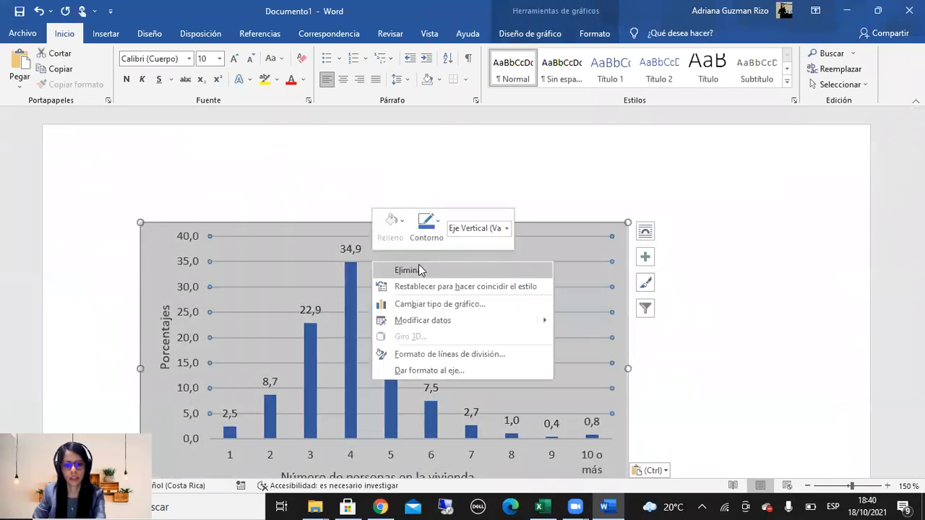
pyautogui.press('Escape')
# Put a placeholder line "Ddd" in the document with the copied chart pasted below it.
pyautogui.click(157, 233)
pyautogui.rightClick(159, 228)
pyautogui.click(199, 240)
pyautogui.write('ddd')
pyautogui.press('Return')
pyautogui.hotkey('ctrl', 'v')
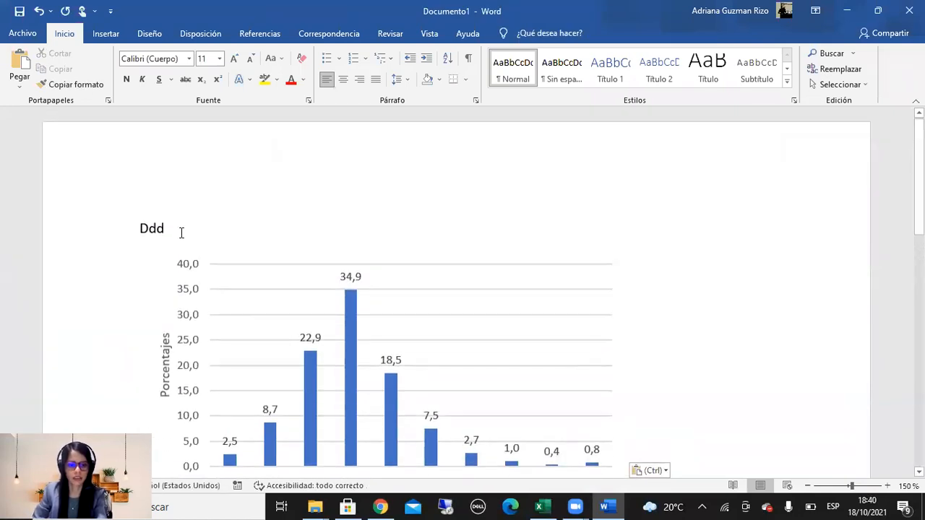
# Replace the placeholder line above the chart with "C", then undo that entry.
pyautogui.moveTo(173, 233); pyautogui.dragTo(137, 227)
pyautogui.press('BackSpace')
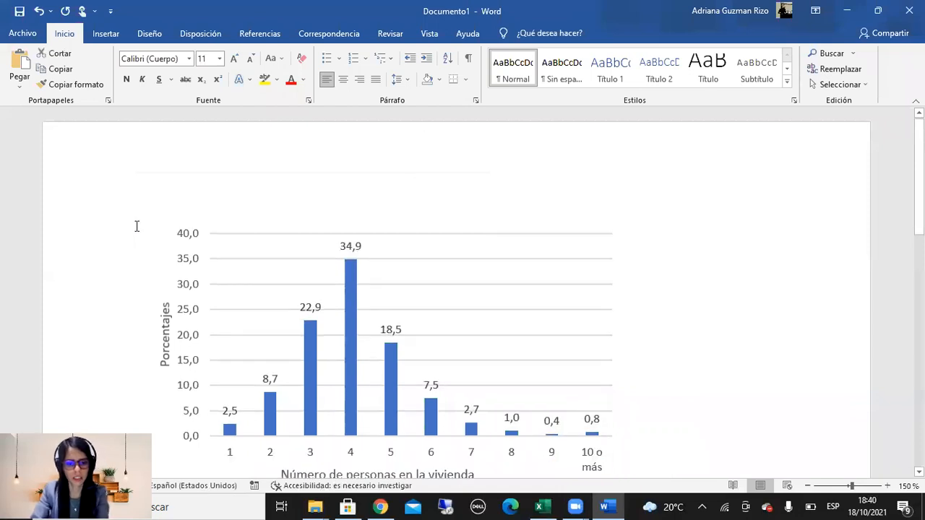
pyautogui.write('C')
pyautogui.press('Return')
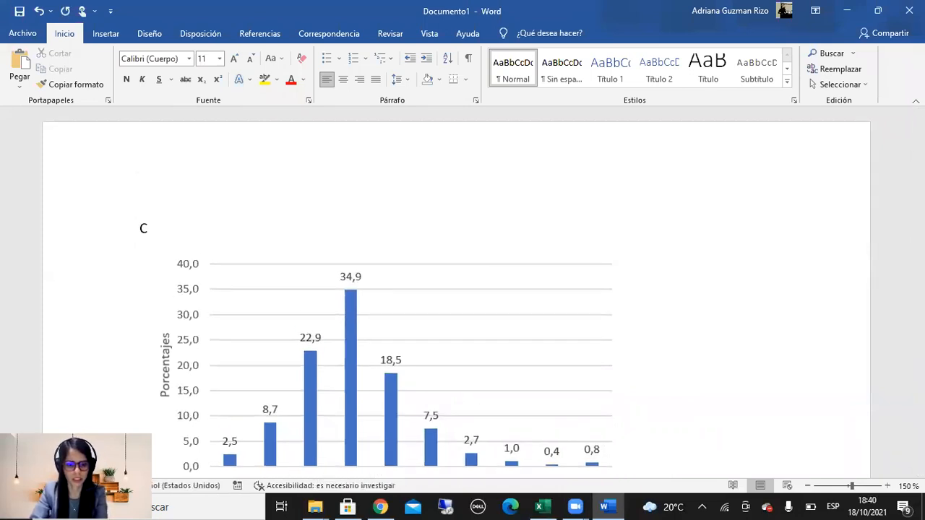
pyautogui.hotkey('ctrl', 'z')
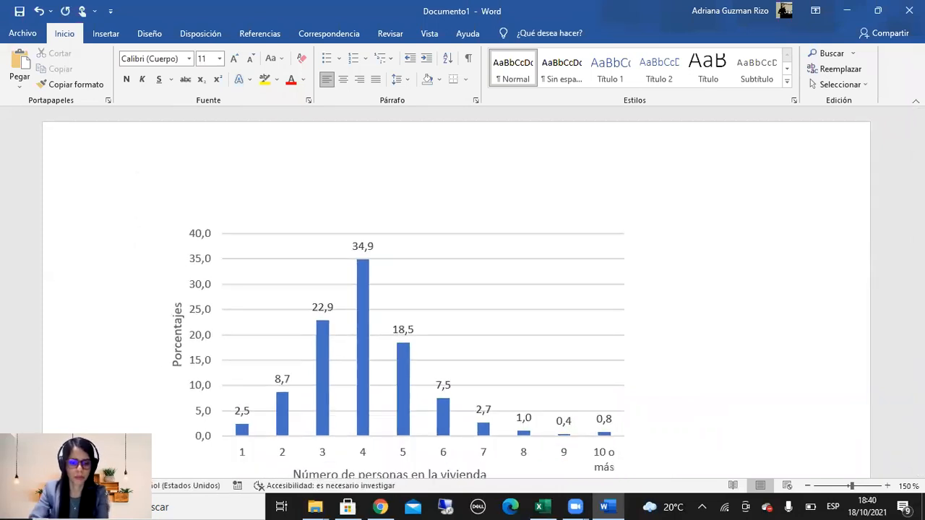
# Remove the pasted chart so that the document page is empty.
pyautogui.doubleClick(212, 217)
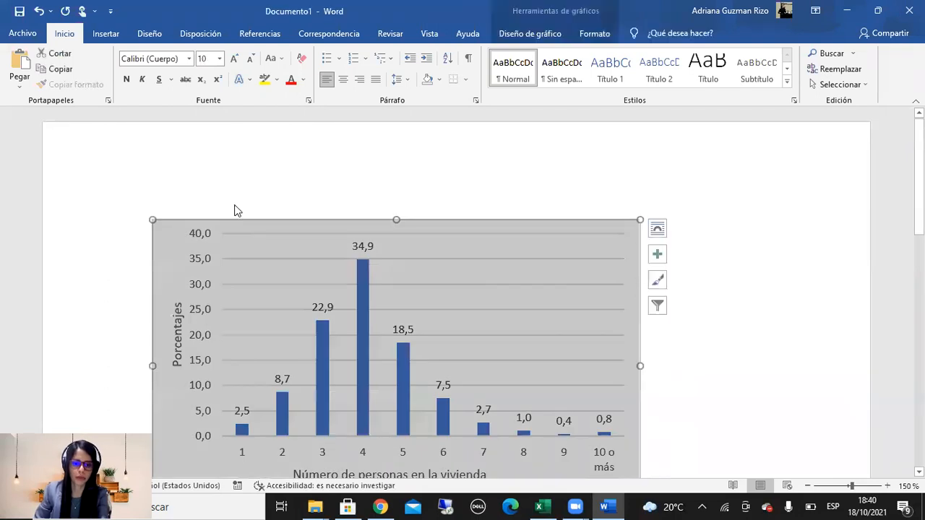
pyautogui.doubleClick(166, 199)
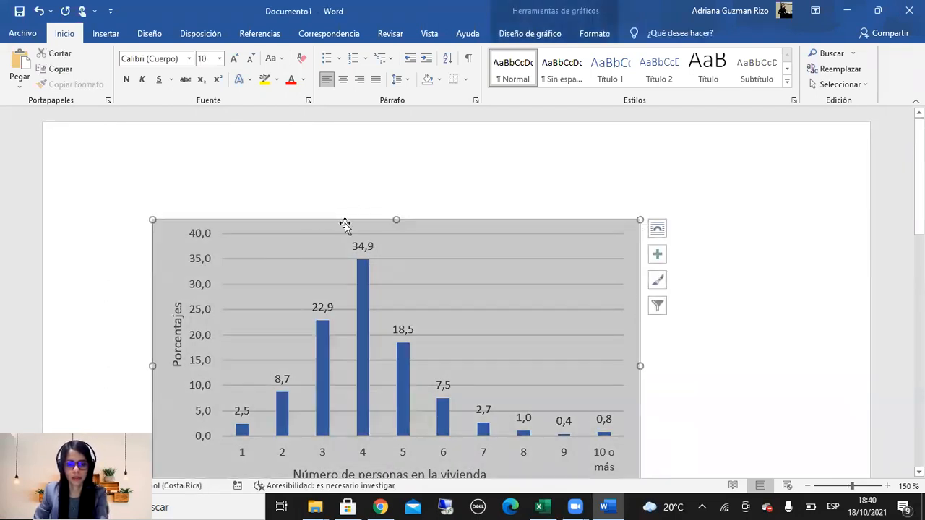
pyautogui.rightClick(346, 227)
pyautogui.click(390, 226)
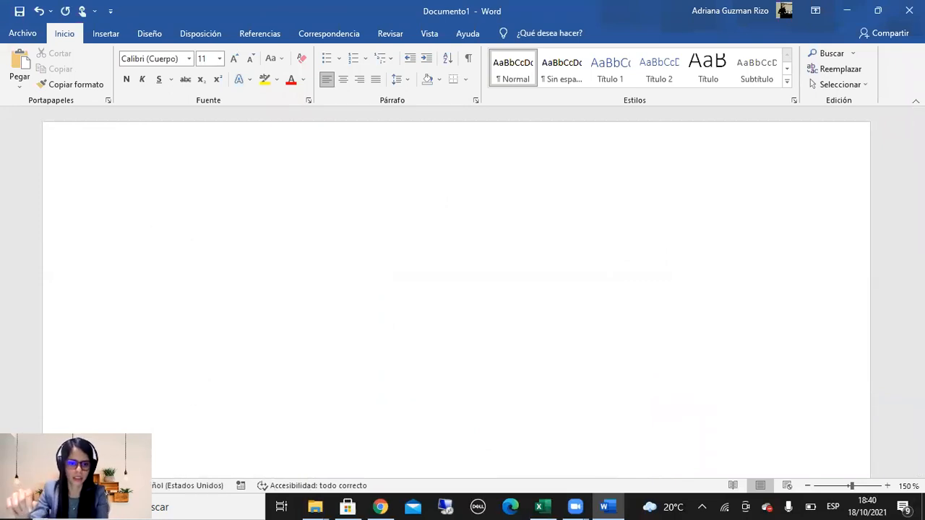
# Write the caption "Gráfico 5." at the start of the document and paste the copied chart below it.
pyautogui.write('Grá')
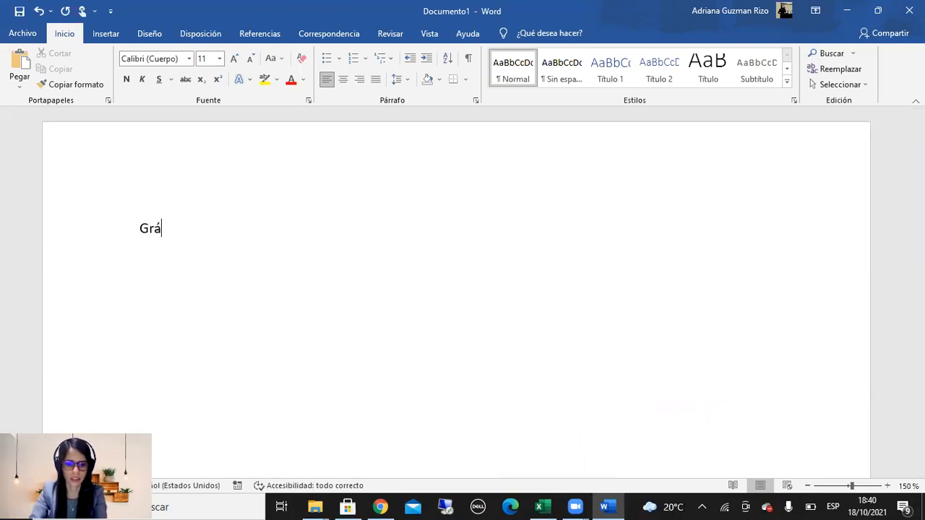
pyautogui.write('fico ')
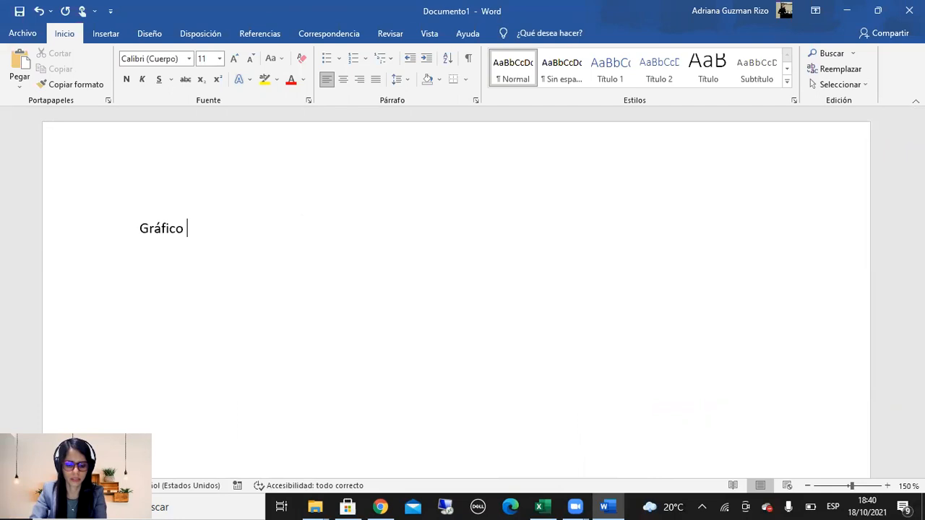
pyautogui.write('5.')
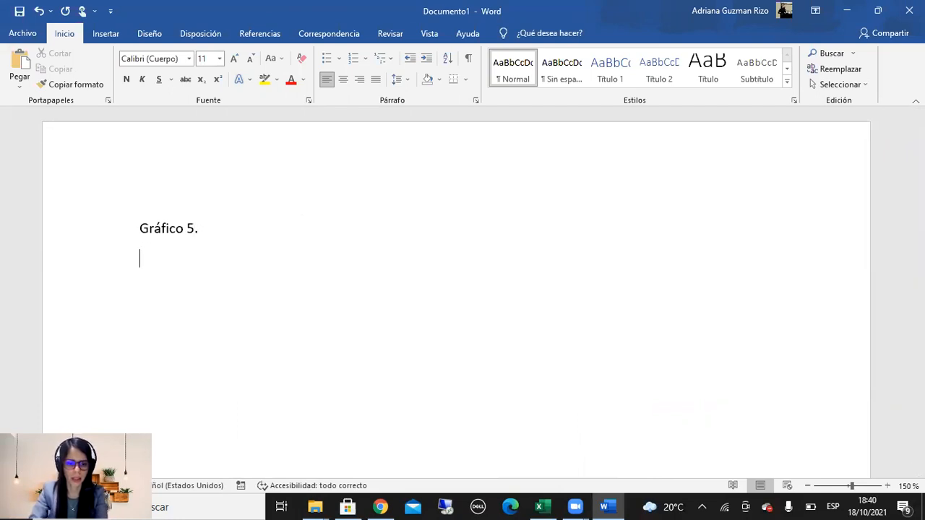
pyautogui.hotkey('ctrl', 'v')
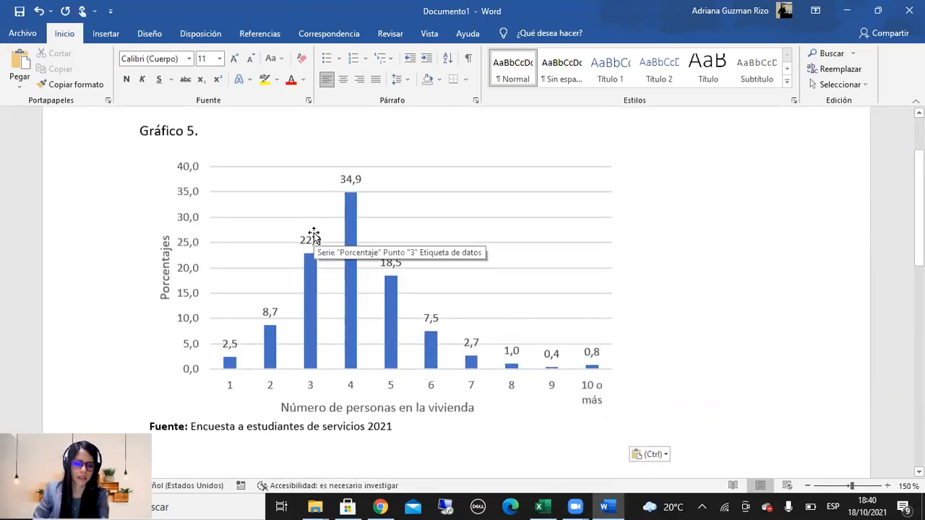
pyautogui.click(233, 135)
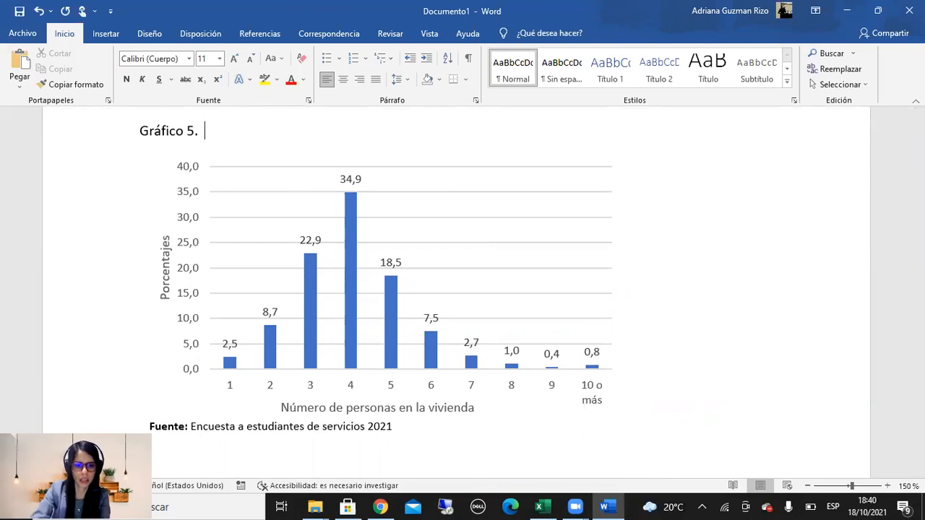
# Remove the "Fuente: Encuesta a estudiantes de servicios 2021" text box from the pasted chart.
pyautogui.click(258, 430)
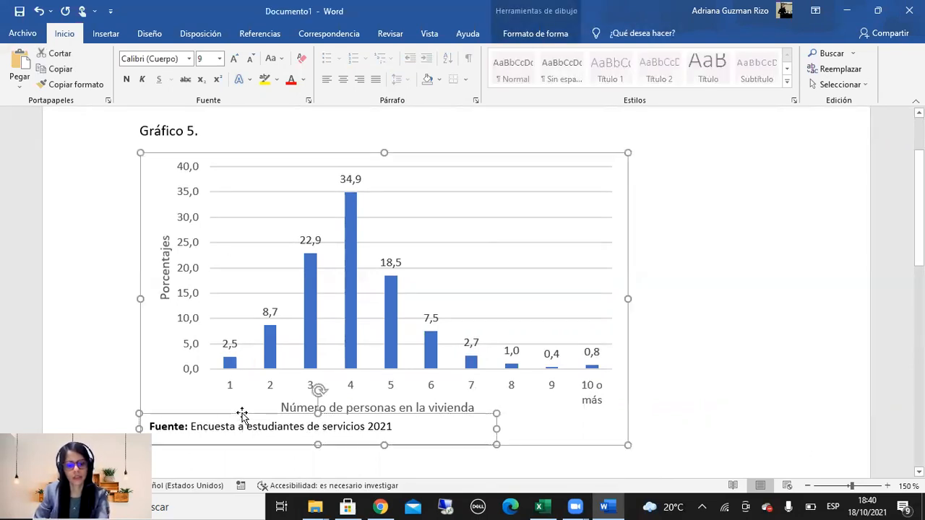
pyautogui.rightClick(244, 412)
pyautogui.click(286, 156)
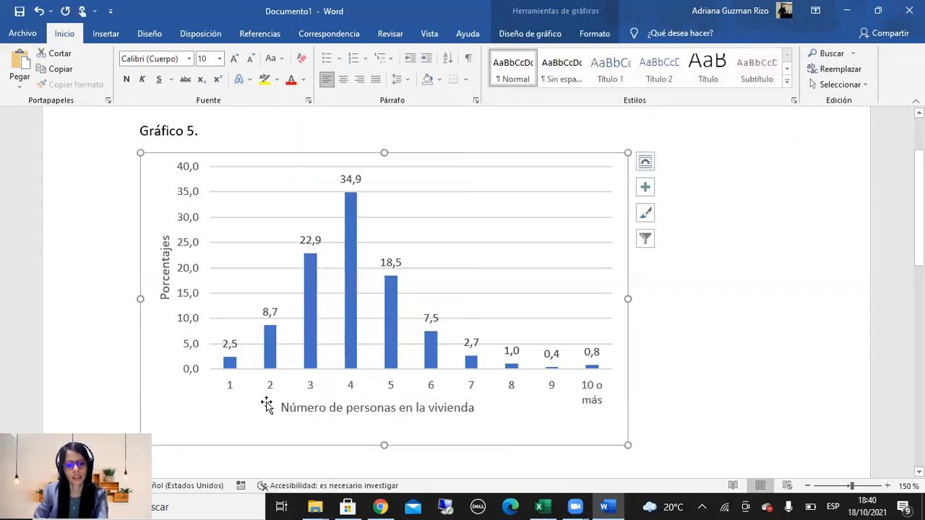
# Add the source line "Fuente Encuesta......." as document text below the chart.
pyautogui.scroll(-3, 275, 434)
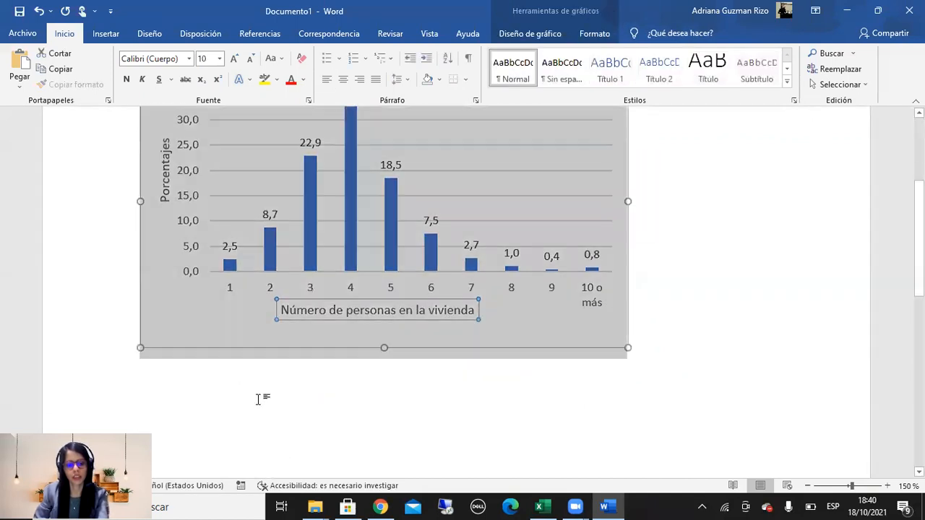
pyautogui.click(648, 357)
pyautogui.press('Return')
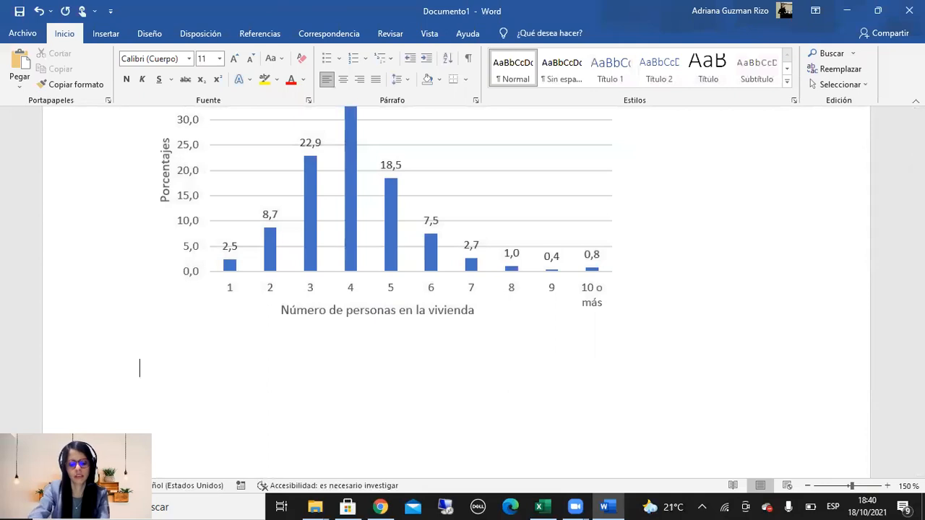
pyautogui.write('fuen')
pyautogui.press('BackSpace')
pyautogui.press('BackSpace')
pyautogui.press('BackSpace')
pyautogui.press('BackSpace')
pyautogui.write('Fue')
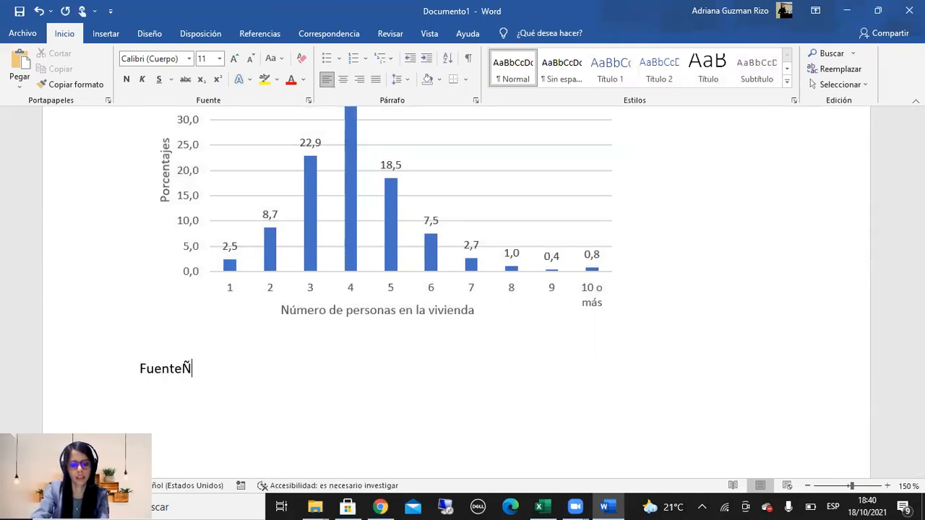
pyautogui.write('nte eN')
pyautogui.press('BackSpace')
pyautogui.press('BackSpace')
pyautogui.write('Encuesta.......')
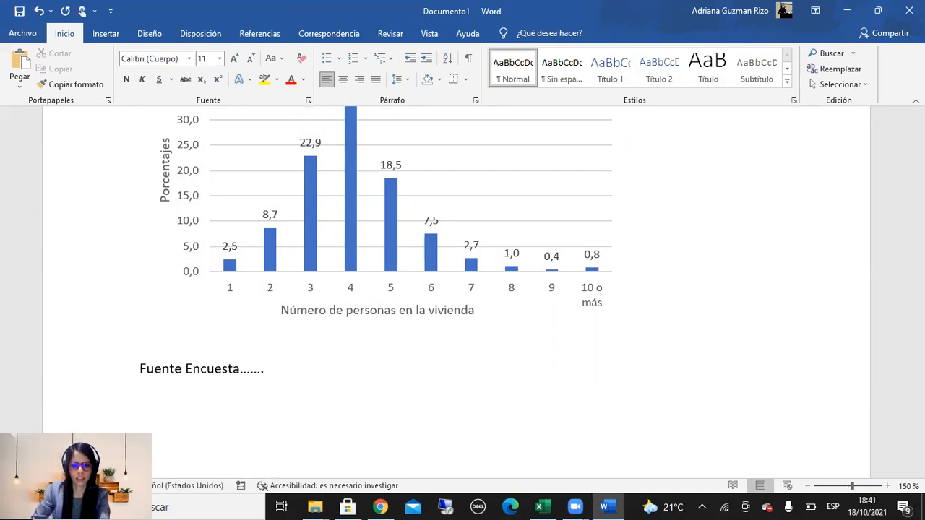
# Minimize the Word document to return to the Excel workbook and deselect the chart.
pyautogui.scroll(5, 287, 273)
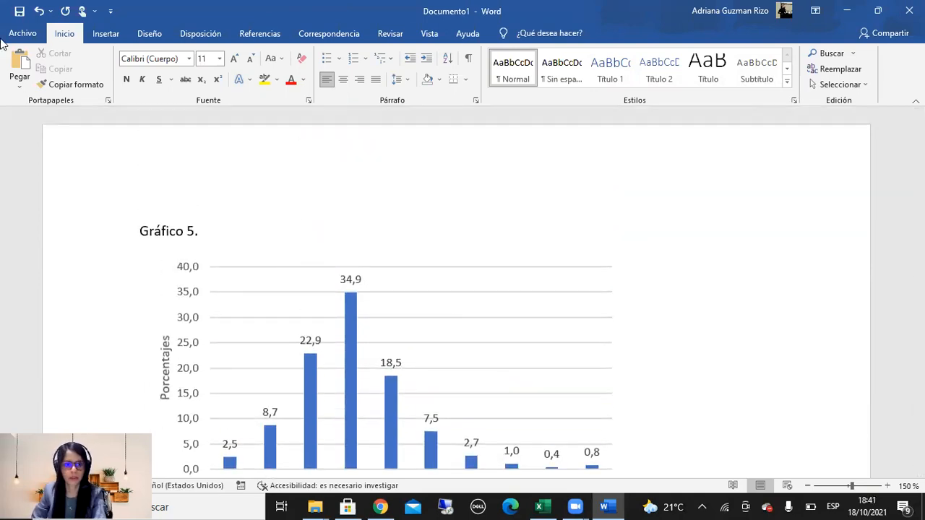
pyautogui.click(848, 10)
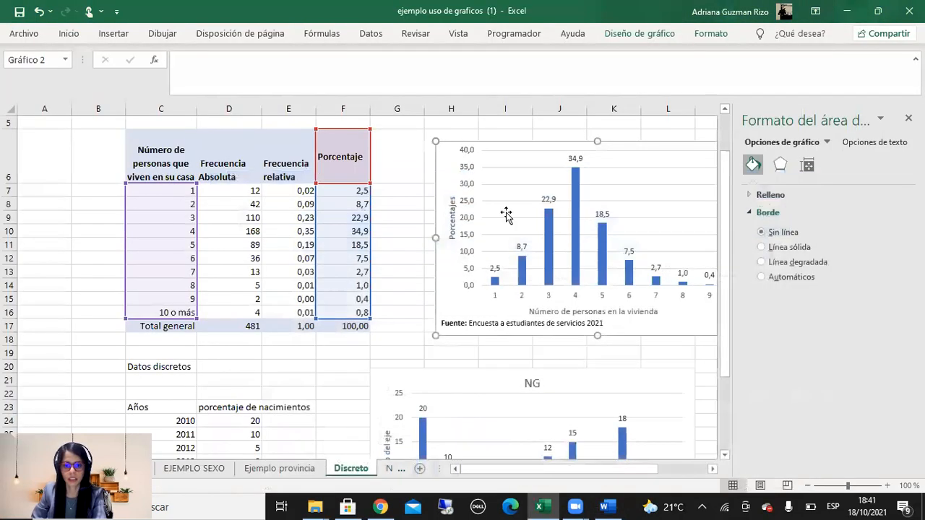
pyautogui.click(396, 287)
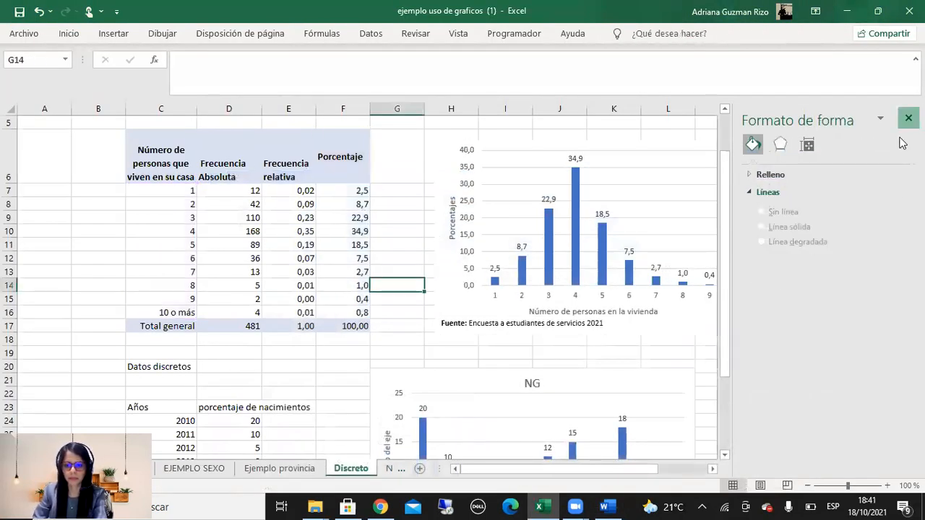
# Close the shape formatting pane and review the discrete-data tables and charts on the Discreto sheet.
pyautogui.click(908, 118)
pyautogui.scroll(2, 613, 392)
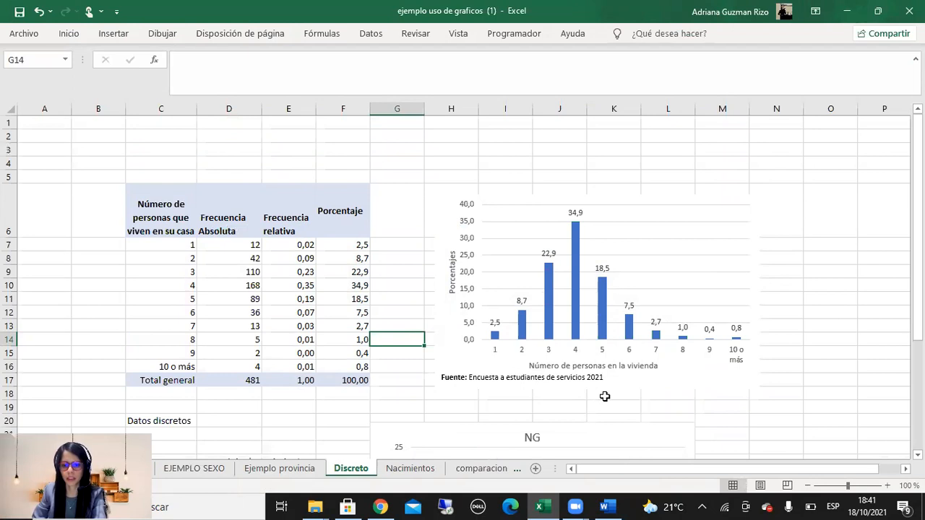
pyautogui.click(165, 422)
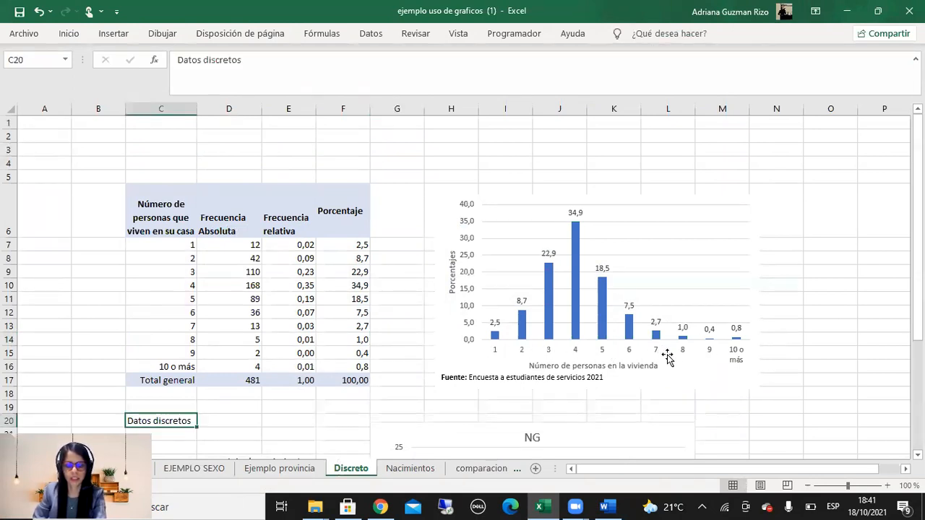
pyautogui.scroll(-4, 716, 362)
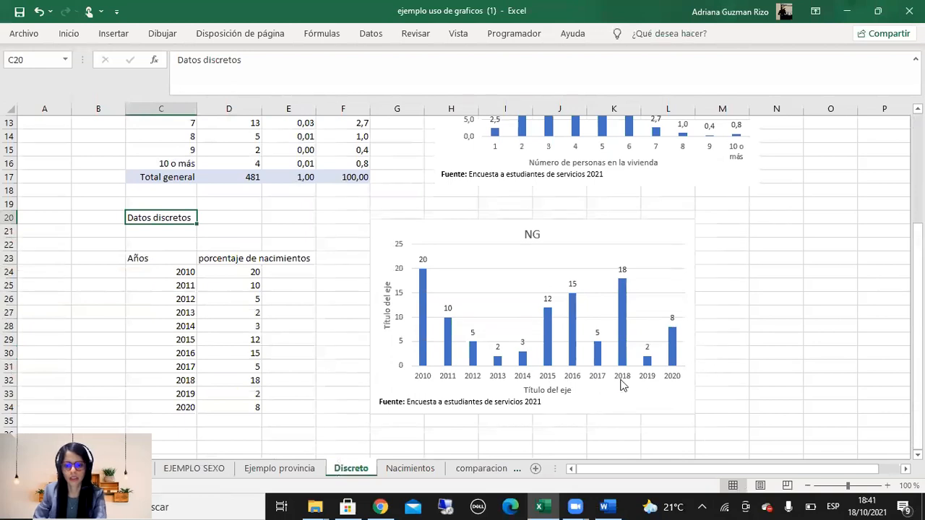
pyautogui.scroll(2, 615, 379)
pyautogui.scroll(-2, 583, 335)
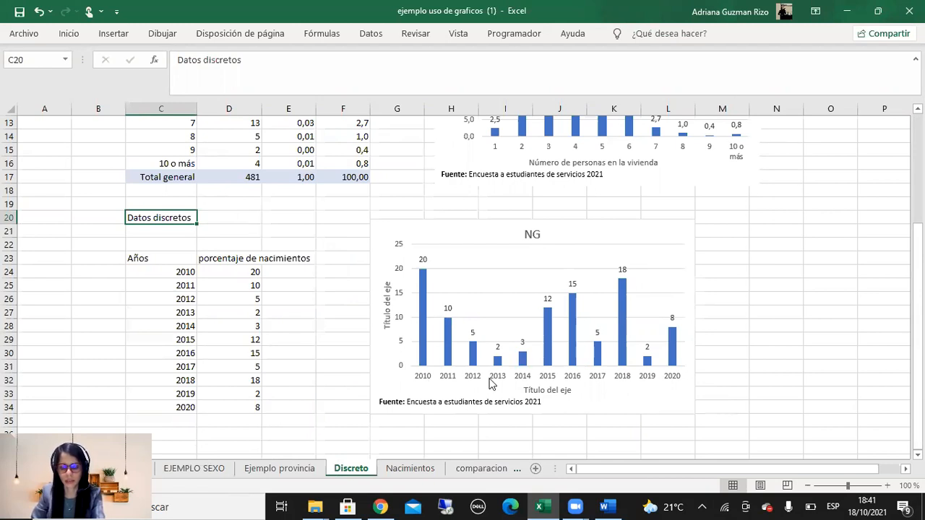
pyautogui.scroll(2, 571, 417)
pyautogui.scroll(2, 571, 418)
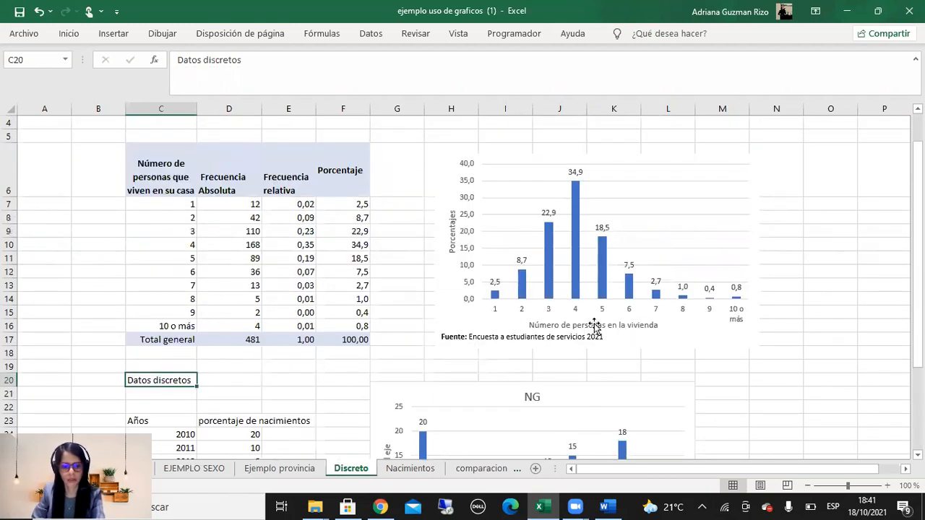
# Open the Nacimientos sheet with the Tasa bruta de natalidad table.
pyautogui.click(412, 470)
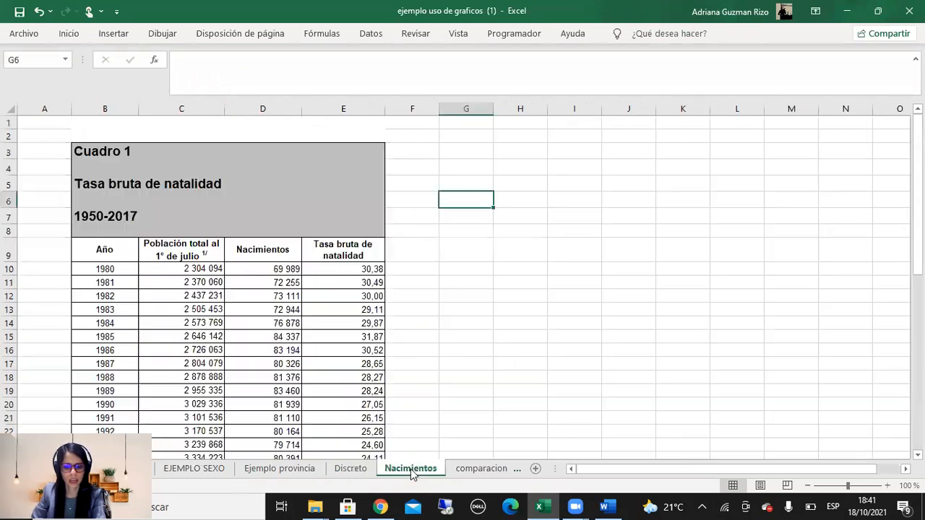
pyautogui.click(419, 298)
pyautogui.click(143, 203)
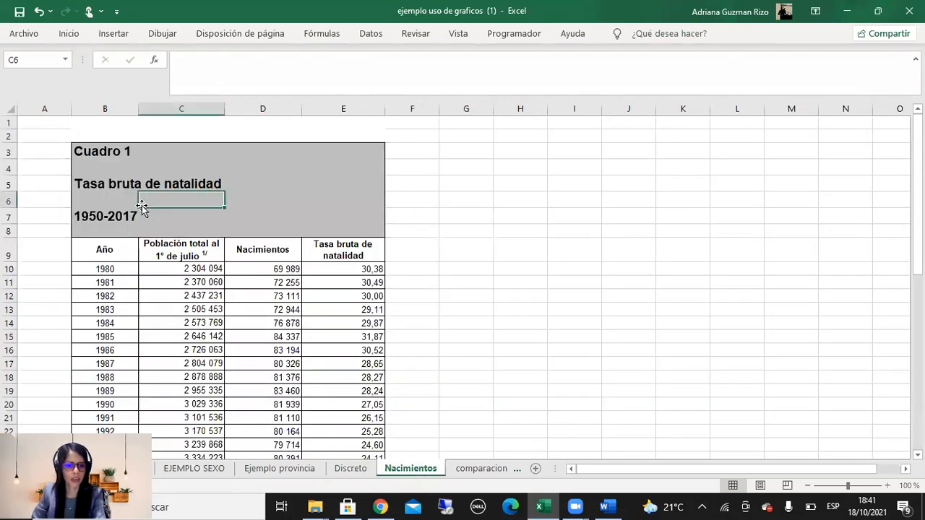
# Switch to Chrome to examine the INEC births series downloads and the related Google search, then return to the Excel workbook.
pyautogui.click(380, 507)
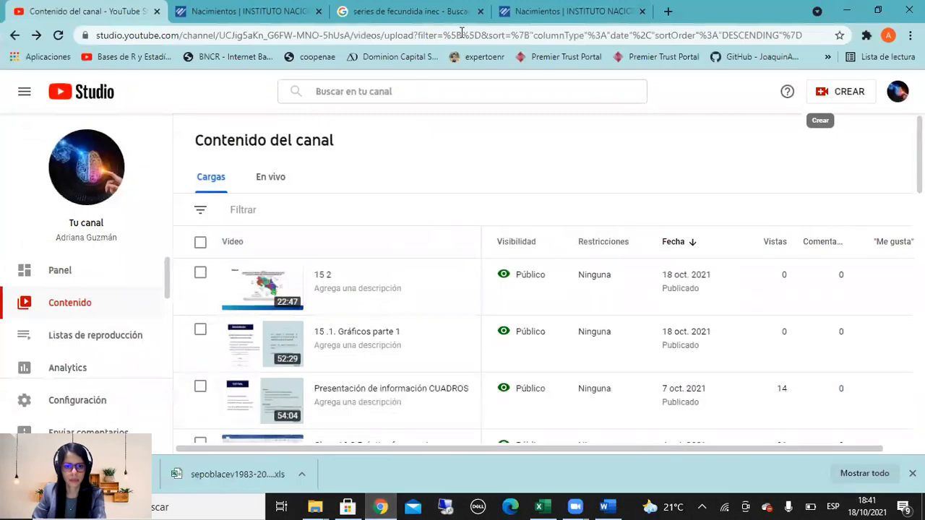
pyautogui.click(549, 8)
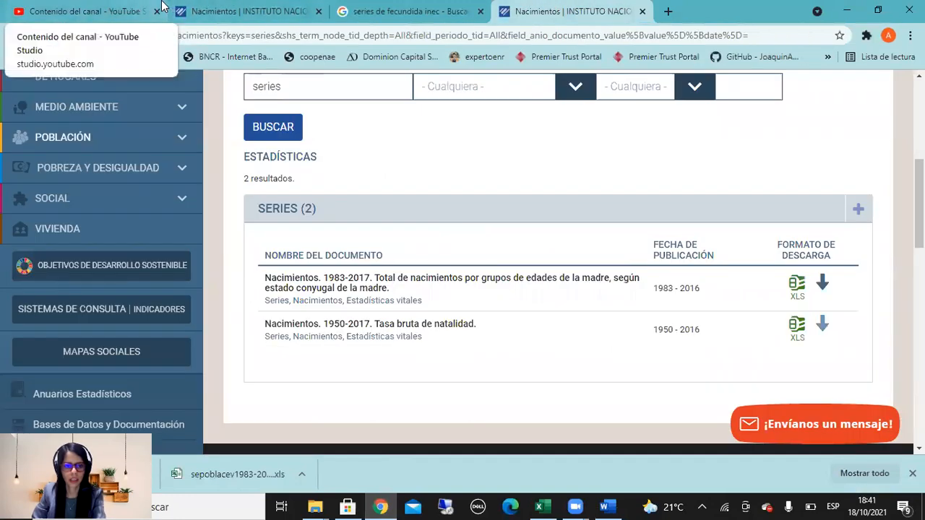
pyautogui.scroll(3, 314, 267)
pyautogui.scroll(-3, 314, 325)
pyautogui.scroll(1, 145, 290)
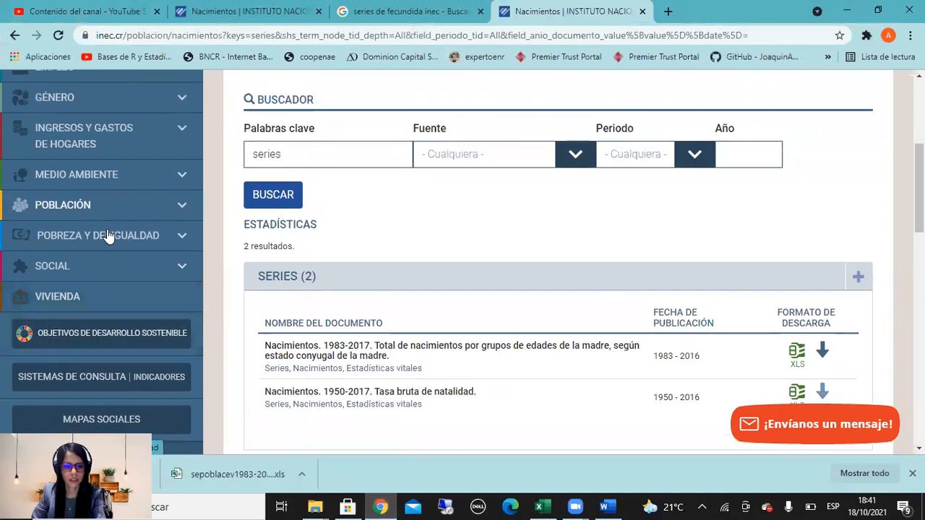
pyautogui.scroll(1, 383, 242)
pyautogui.scroll(1, 316, 296)
pyautogui.scroll(-2, 371, 347)
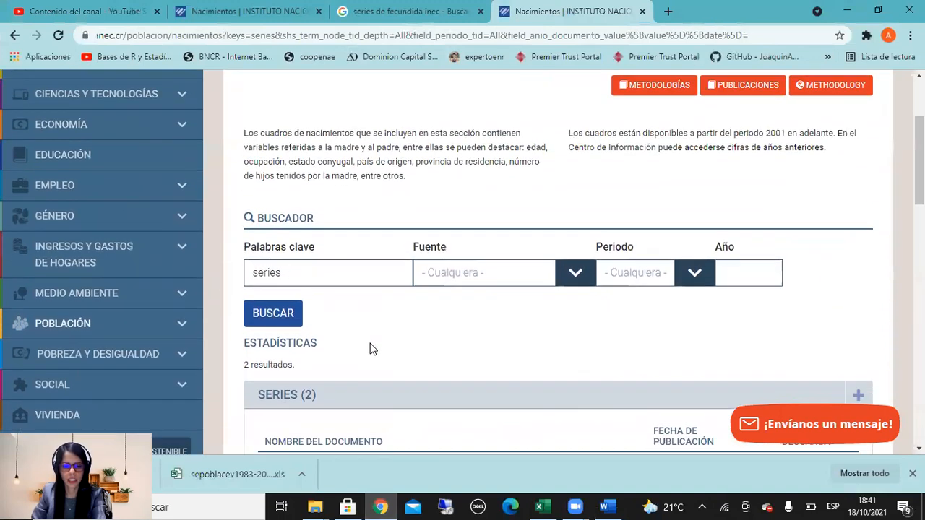
pyautogui.scroll(-2, 444, 380)
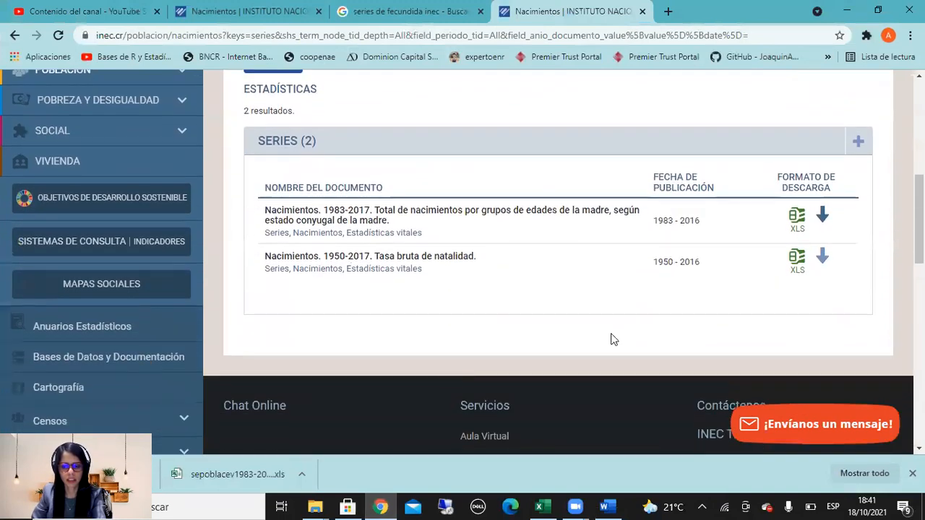
pyautogui.click(426, 9)
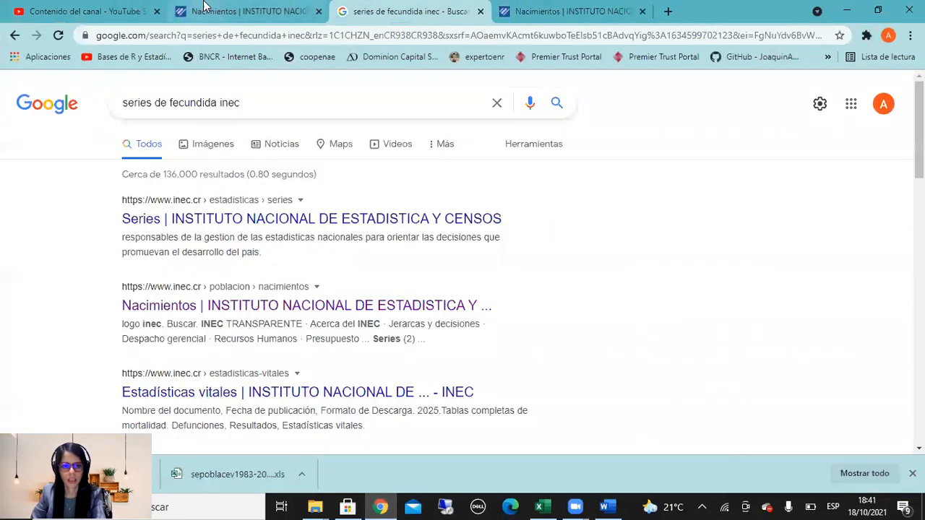
pyautogui.click(852, 9)
pyautogui.click(586, 279)
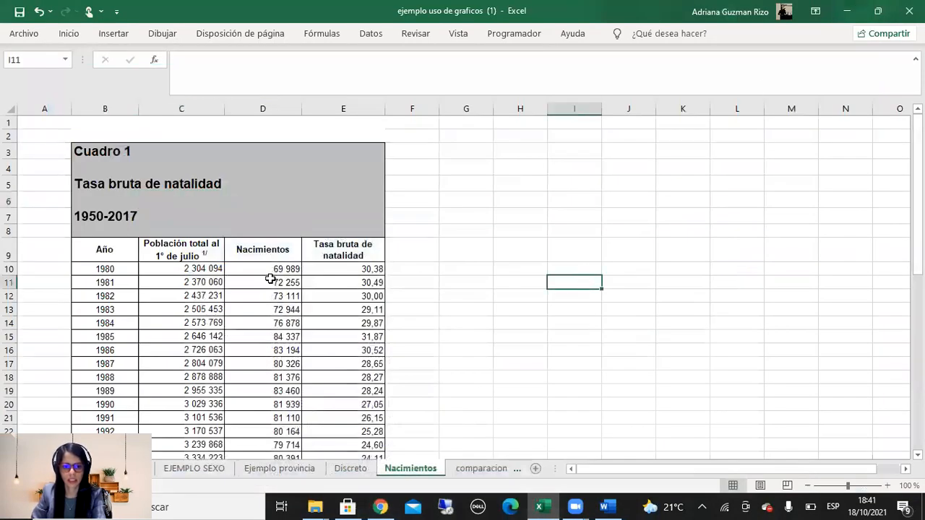
# Write "Continua" in cell G10 beside the birth-rate table as the type of the variable.
pyautogui.click(269, 279)
pyautogui.click(304, 249)
pyautogui.scroll(-2, 304, 253)
pyautogui.moveTo(282, 204); pyautogui.dragTo(281, 307)
pyautogui.click(501, 186)
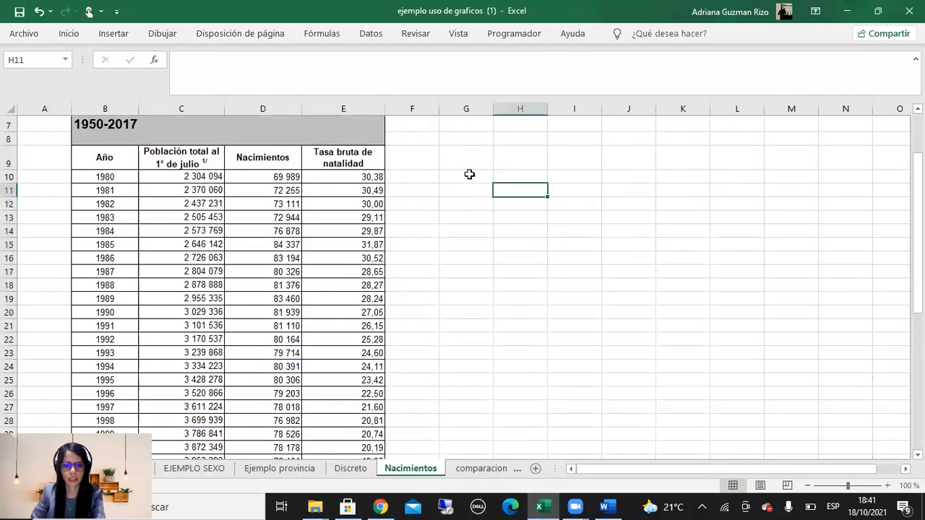
pyautogui.click(470, 175)
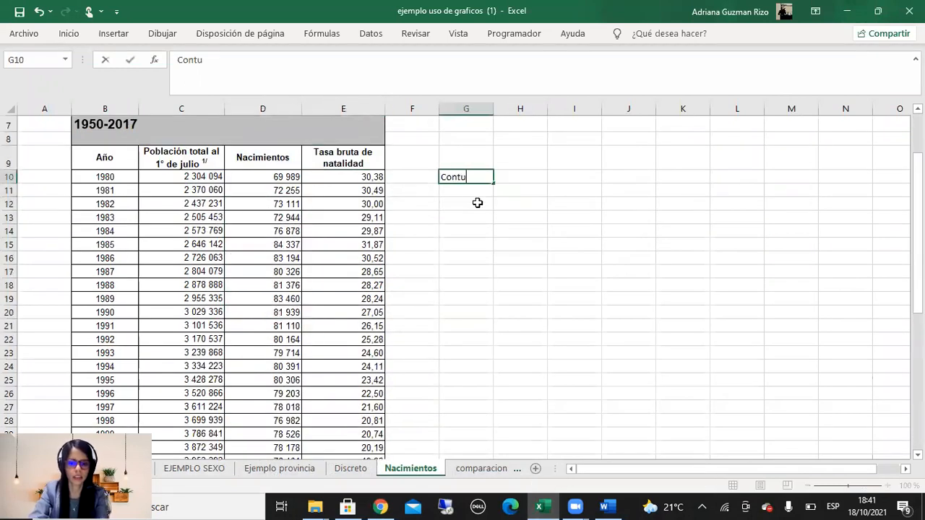
pyautogui.press('Return')
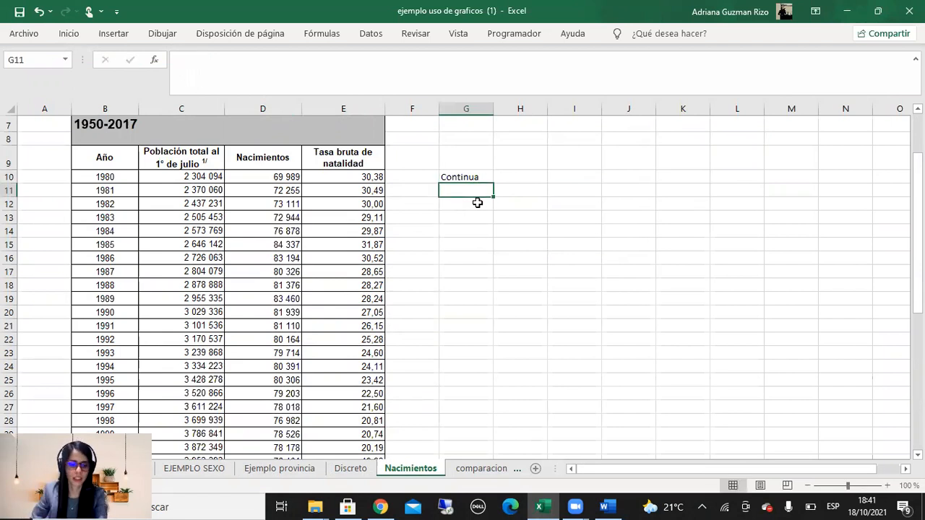
pyautogui.click(509, 287)
# Examine the Año column of the birth-rate table as the time variable.
pyautogui.scroll(2, 381, 343)
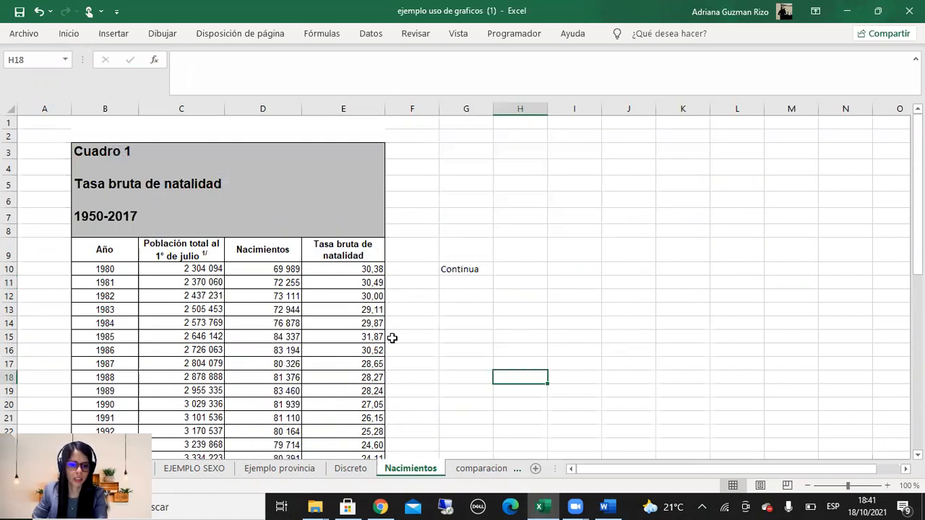
pyautogui.moveTo(114, 253); pyautogui.dragTo(115, 366)
pyautogui.click(107, 250)
pyautogui.click(113, 295)
pyautogui.click(113, 230)
pyautogui.click(116, 250)
pyautogui.click(117, 337)
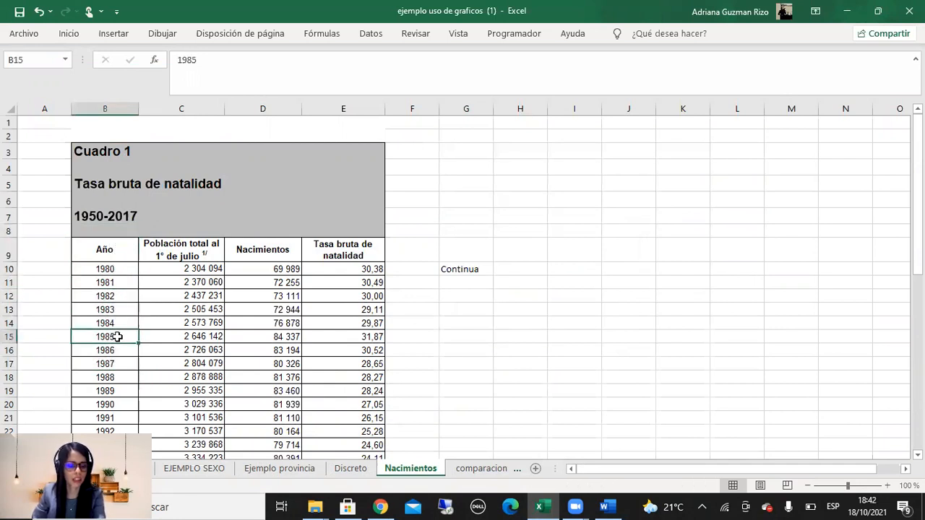
pyautogui.scroll(-1, 118, 331)
pyautogui.scroll(1, 118, 331)
# Select the Año column data from its header in B9 downward, then pick the Tasa bruta de natalidad header.
pyautogui.click(105, 253)
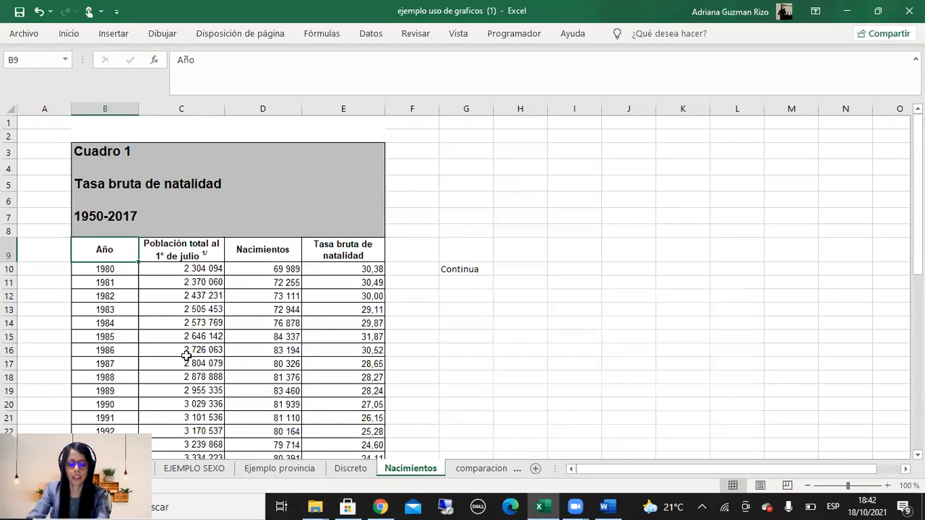
pyautogui.hotkey('ctrl', 'shift', 'Down')
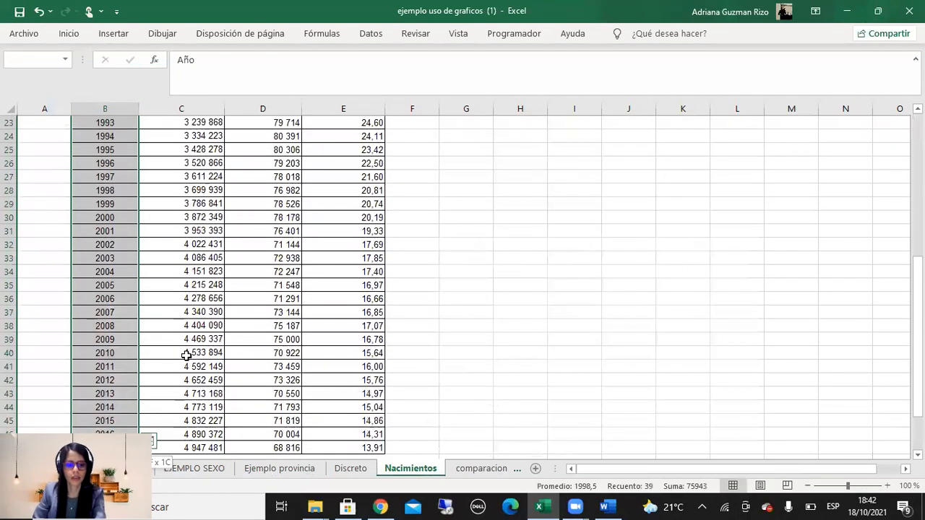
pyautogui.moveTo(918, 286); pyautogui.dragTo(918, 117)
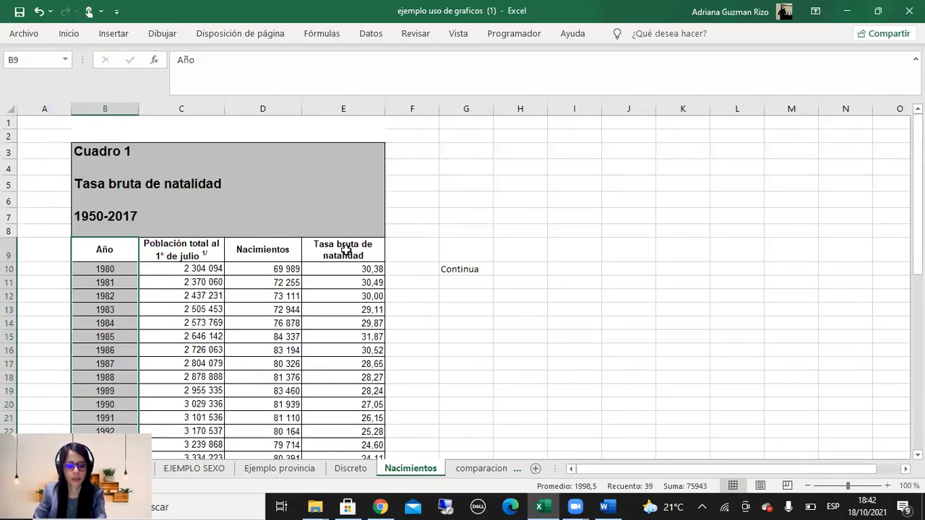
pyautogui.click(346, 250)
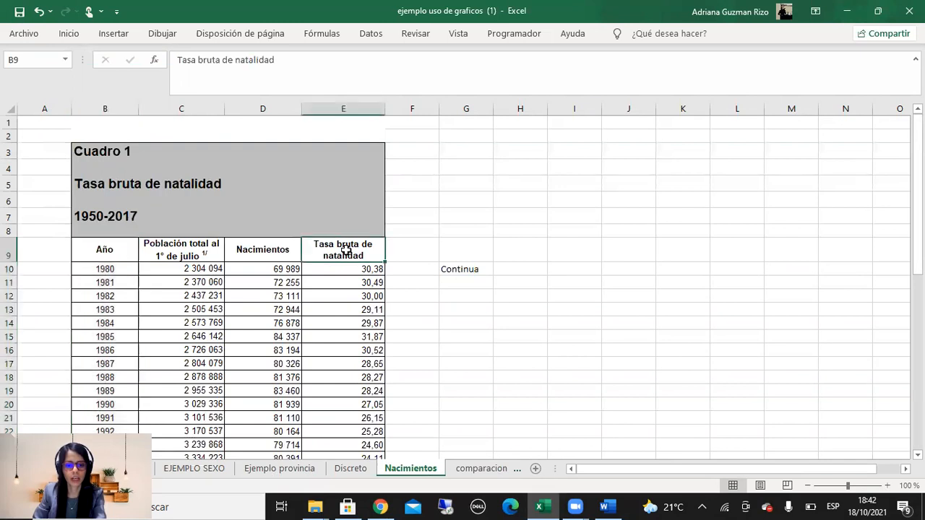
# Reselect the Año column data, then select the Tasa bruta de natalidad column from its header to the last row.
pyautogui.click(129, 247)
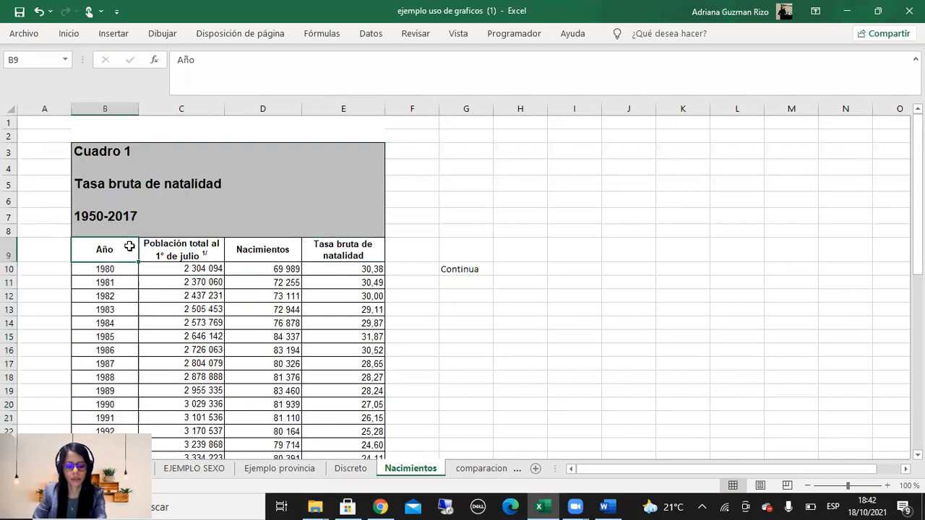
pyautogui.hotkey('ctrl', 'shift', 'Down')
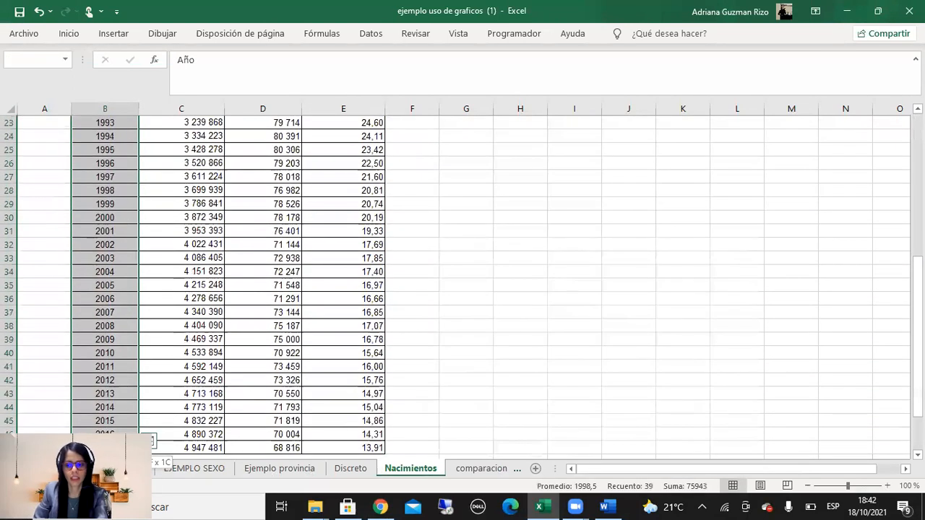
pyautogui.moveTo(918, 279); pyautogui.dragTo(917, 122)
pyautogui.click(357, 245)
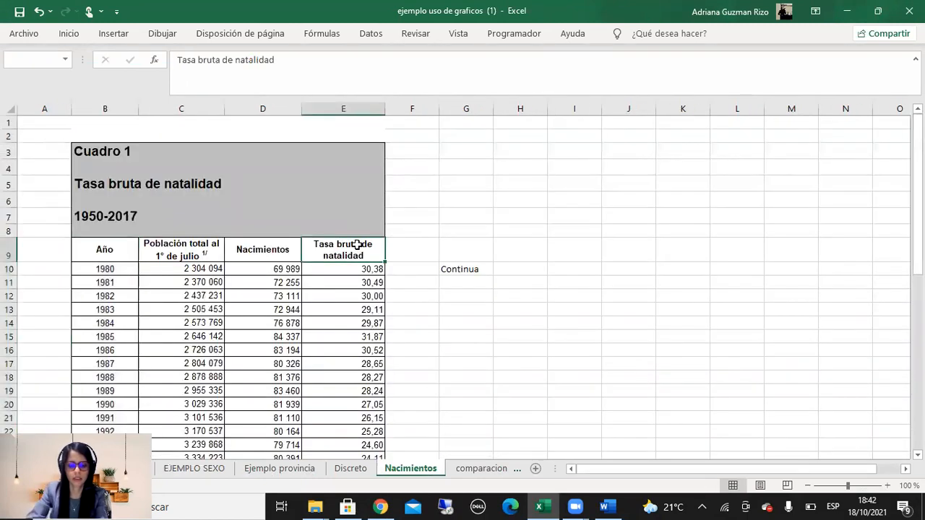
pyautogui.hotkey('ctrl', 'shift', 'Down')
pyautogui.scroll(7, 361, 253)
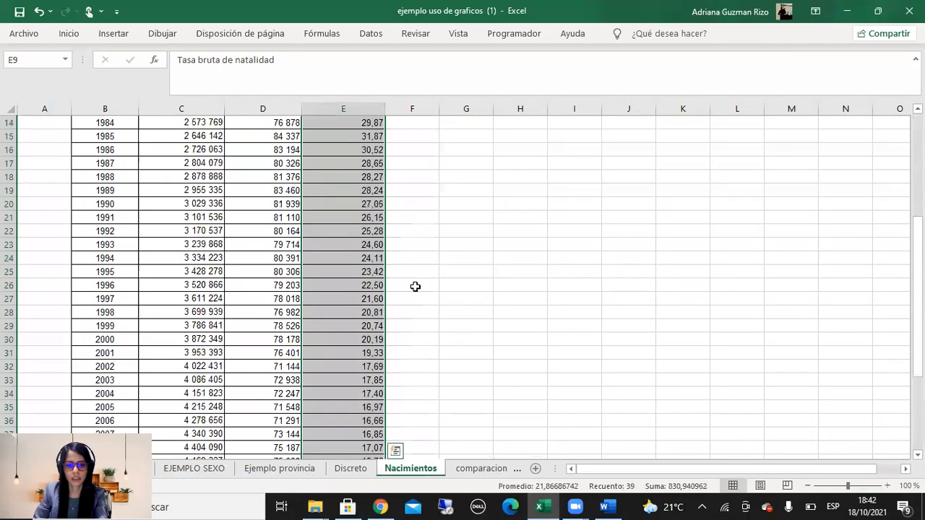
# Try to select the Año and Tasa bruta de natalidad columns together as non-adjacent ranges.
pyautogui.click(105, 246)
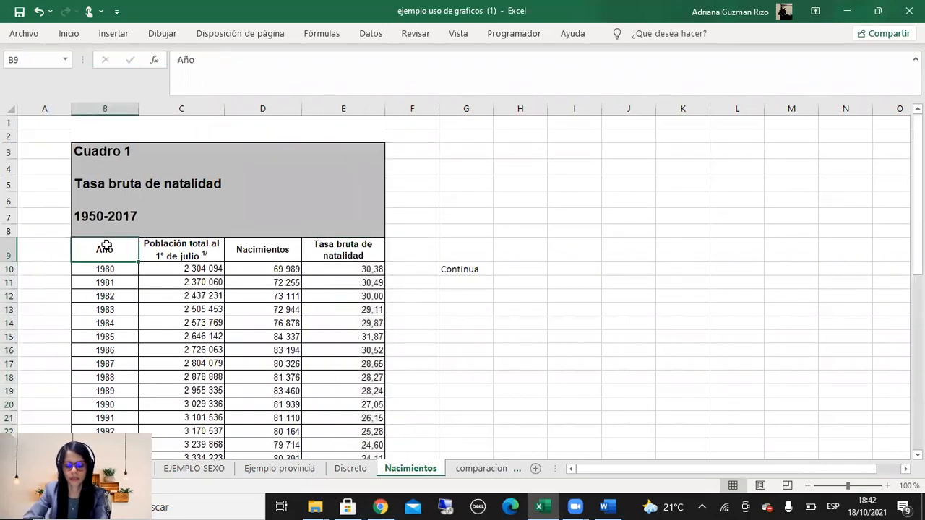
pyautogui.hotkey('ctrl', 'shift', 'Down')
pyautogui.moveTo(916, 340); pyautogui.dragTo(917, 144)
pyautogui.keyDown('ctrl'); pyautogui.click(383, 249); pyautogui.keyUp('ctrl')
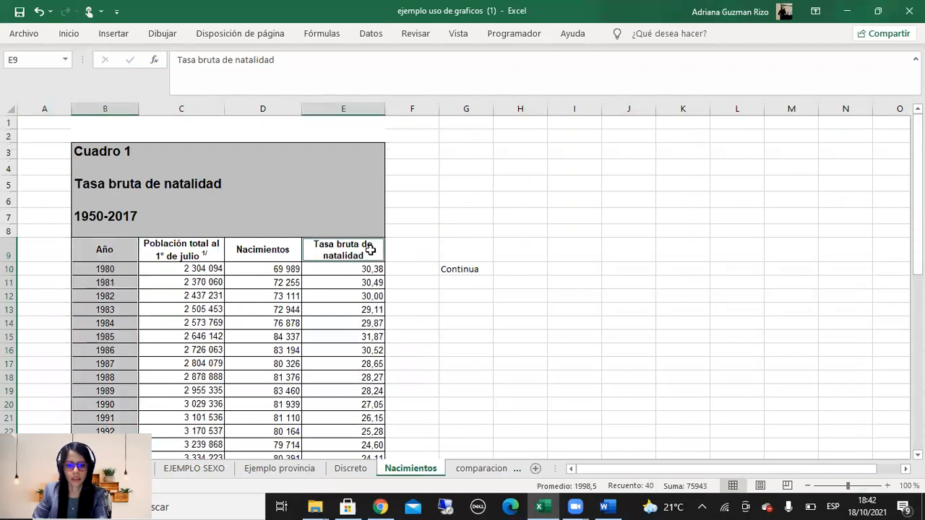
pyautogui.hotkey('ctrl', 'Down')
pyautogui.hotkey('ctrl', 'Up')
pyautogui.hotkey('ctrl', 'shift', 'Down')
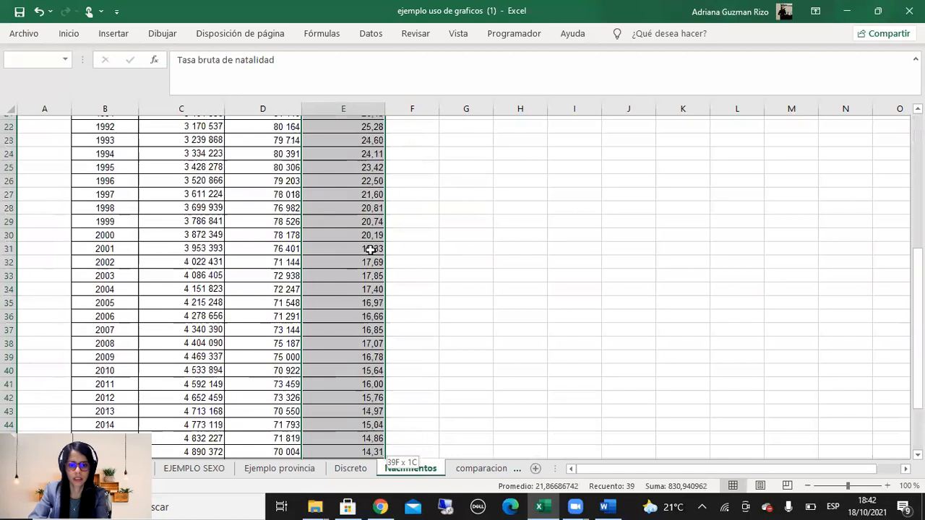
pyautogui.scroll(7, 370, 253)
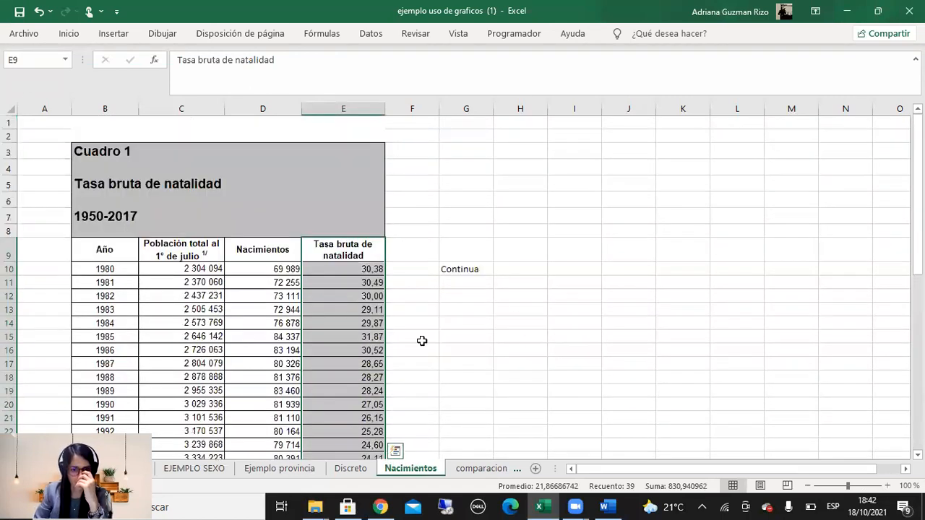
# Hide columns C and D so Año and Tasa bruta de natalidad sit side by side, and select across them.
pyautogui.moveTo(188, 110); pyautogui.dragTo(266, 110)
pyautogui.rightClick(278, 170)
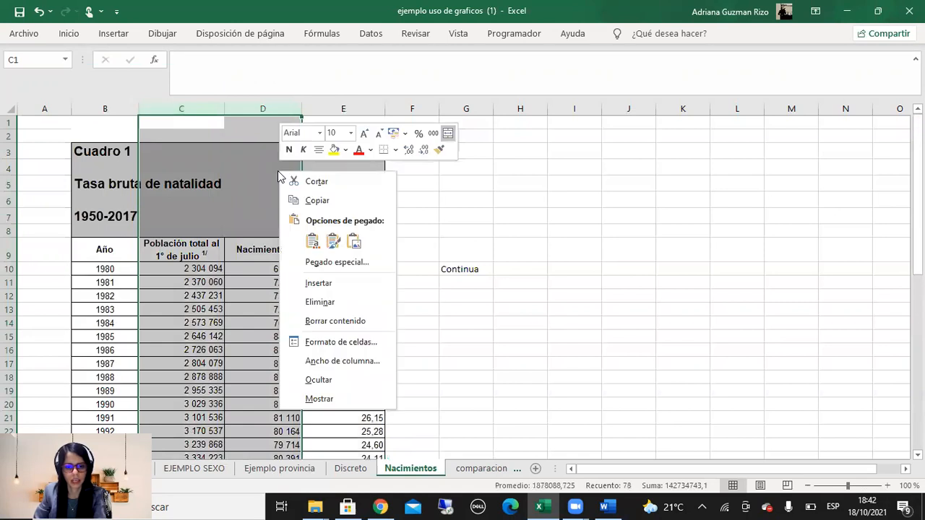
pyautogui.click(319, 380)
pyautogui.moveTo(125, 256); pyautogui.dragTo(181, 320)
pyautogui.click(345, 288)
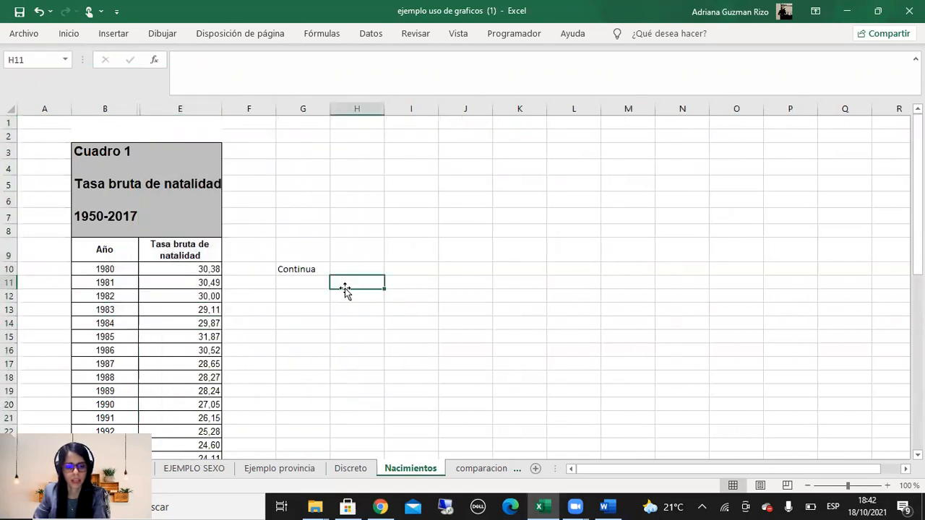
# Undo the hiding of columns C and D and select the first Nacimientos value in D10.
pyautogui.hotkey('ctrl', 'z')
pyautogui.click(284, 279)
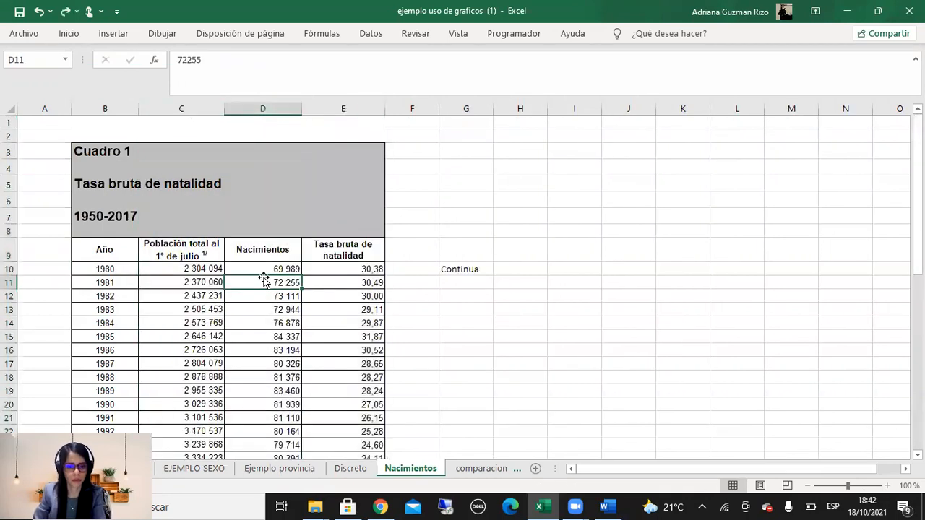
pyautogui.click(259, 353)
pyautogui.click(352, 268)
pyautogui.click(260, 268)
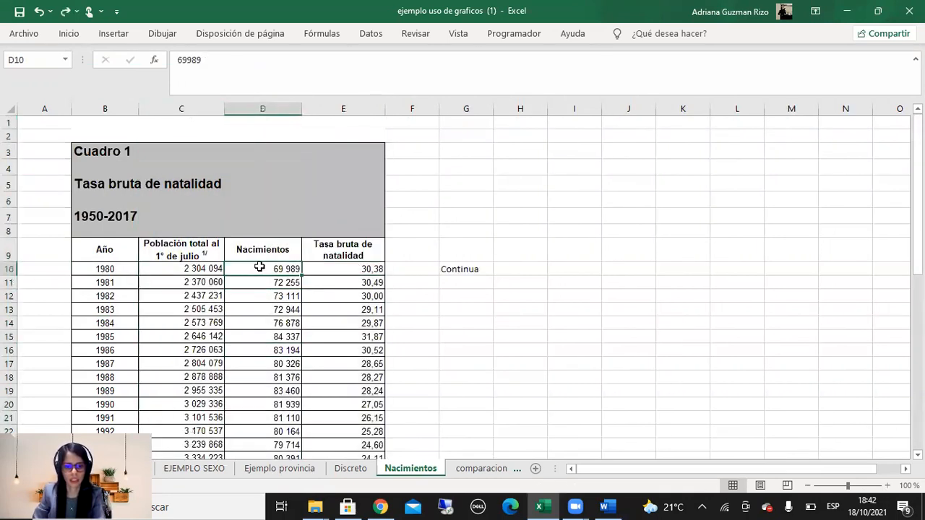
# Try to build a non-adjacent selection from the table's header cells, and jump from the Año header to the last year.
pyautogui.keyDown('ctrl'); pyautogui.click(180, 256); pyautogui.keyUp('ctrl')
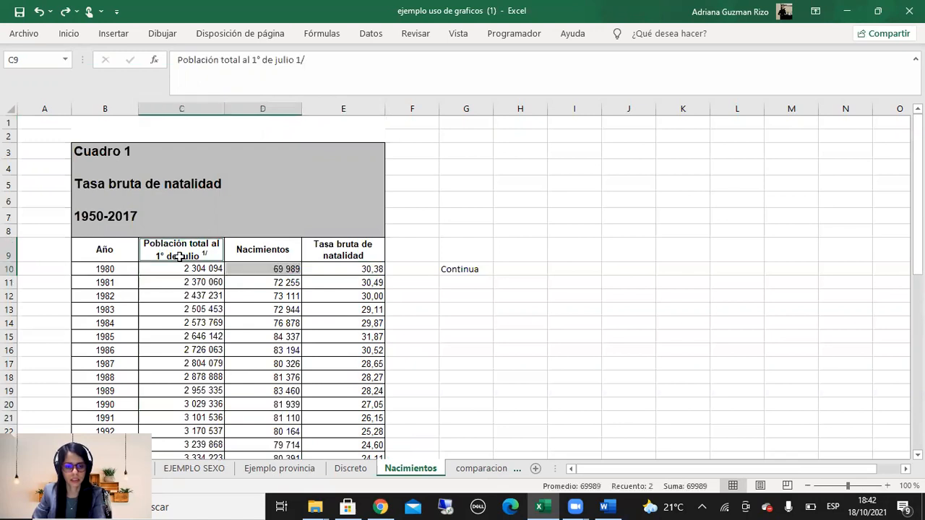
pyautogui.keyDown('ctrl'); pyautogui.click(107, 253); pyautogui.keyUp('ctrl')
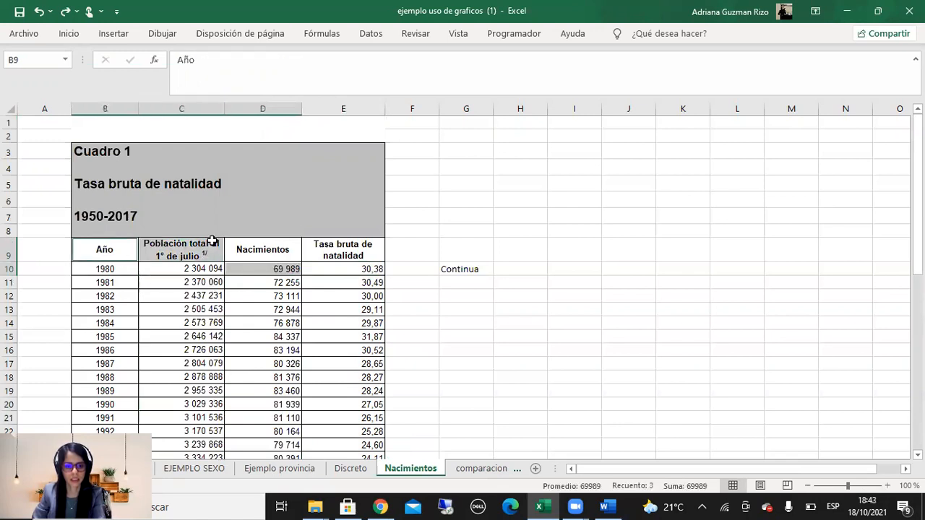
pyautogui.keyDown('ctrl'); pyautogui.click(246, 250); pyautogui.keyUp('ctrl')
pyautogui.click(126, 252)
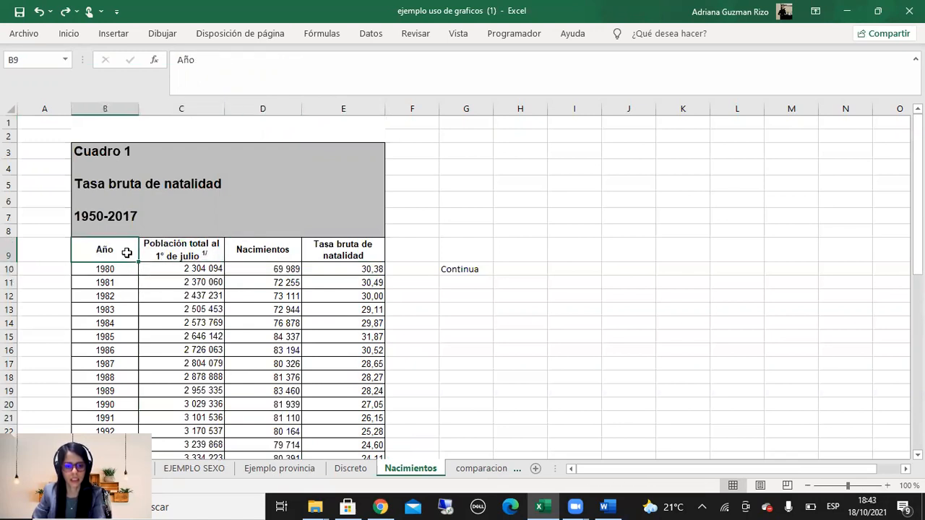
pyautogui.hotkey('ctrl', 'Down')
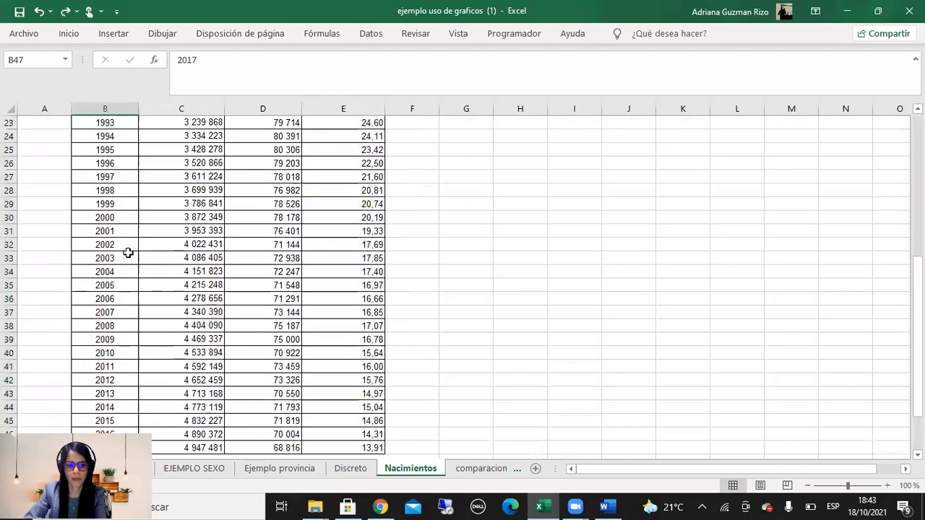
pyautogui.moveTo(917, 305); pyautogui.dragTo(917, 164)
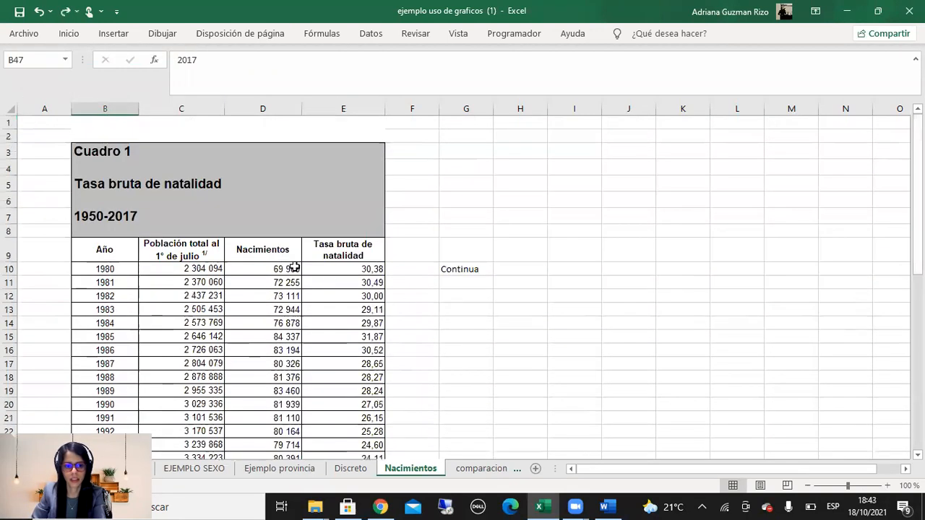
# Try to select the full Año and Nacimientos columns together, each from its header to the last row.
pyautogui.keyDown('ctrl'); pyautogui.click(117, 248); pyautogui.keyUp('ctrl')
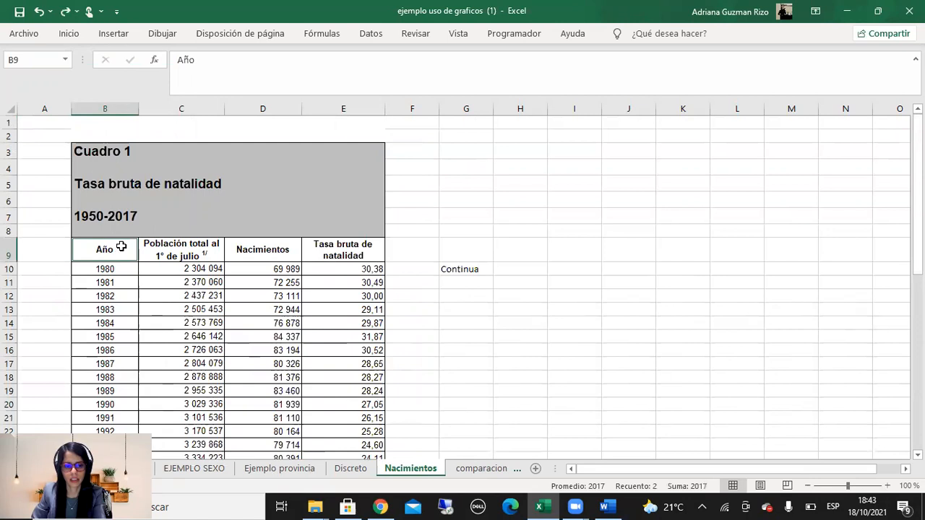
pyautogui.hotkey('ctrl', 'shift', 'Down')
pyautogui.moveTo(918, 340); pyautogui.dragTo(918, 271)
pyautogui.click(288, 247)
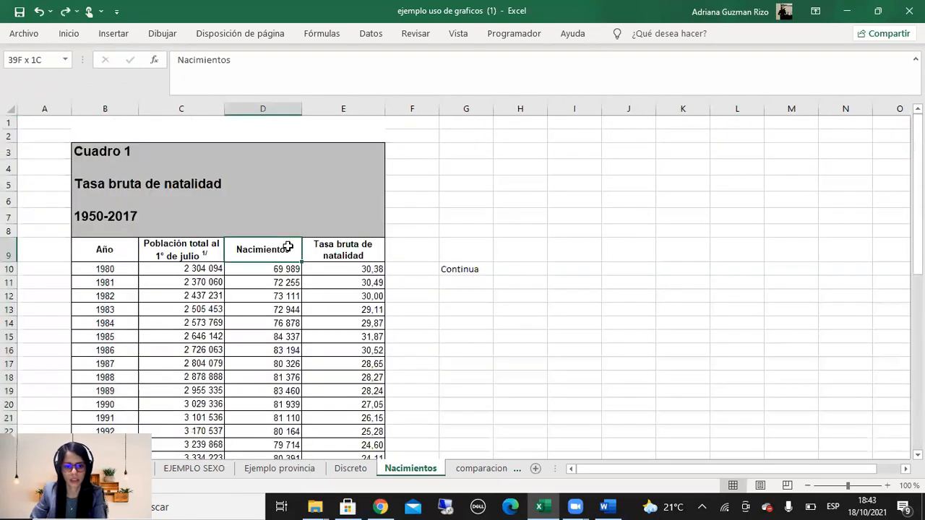
pyautogui.hotkey('ctrl', 'shift', 'Down')
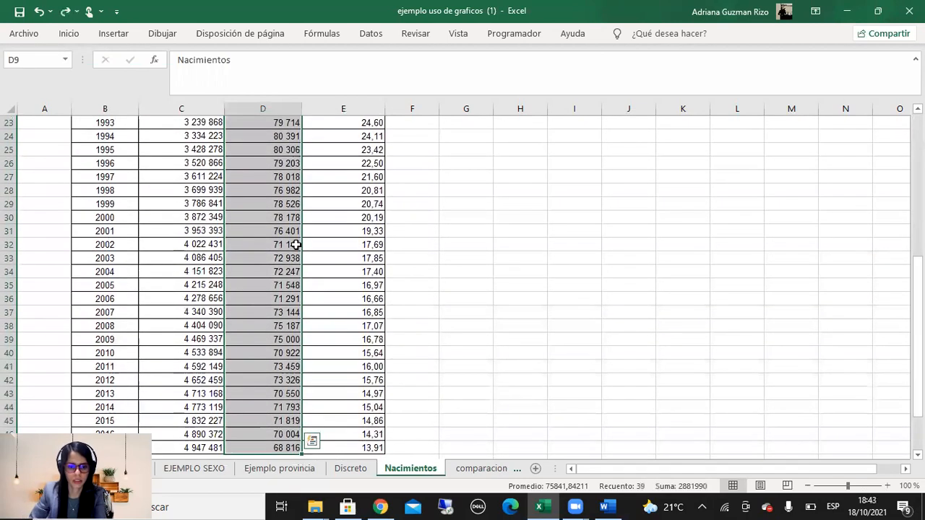
pyautogui.moveTo(918, 304); pyautogui.dragTo(917, 131)
pyautogui.click(112, 254)
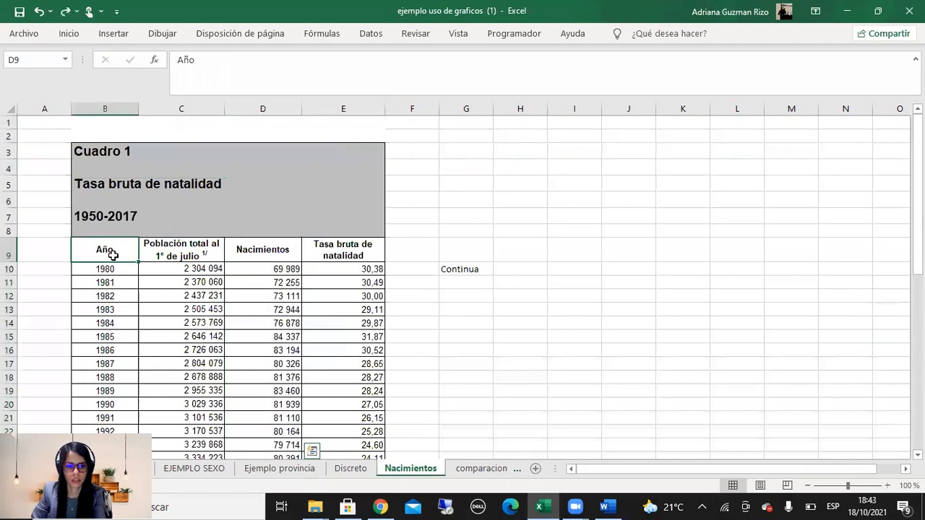
pyautogui.click(498, 279)
pyautogui.click(469, 281)
pyautogui.press('Up')
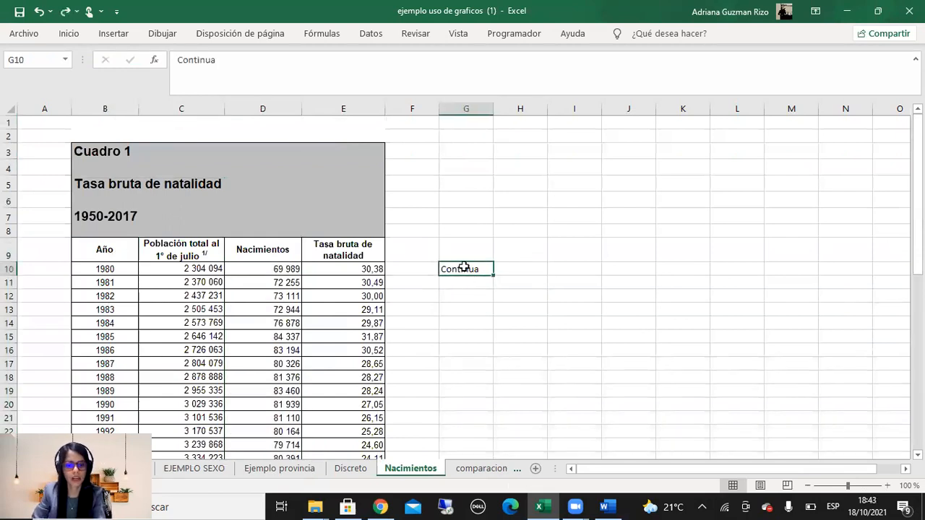
pyautogui.click(472, 297)
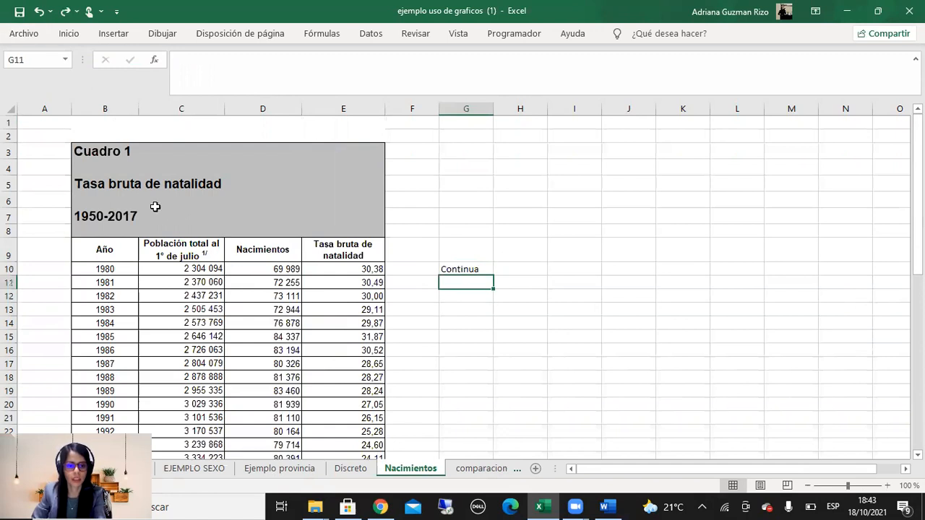
# Reselect the Año column from its header to the last row, and try to add the first Nacimientos rows.
pyautogui.moveTo(122, 256); pyautogui.dragTo(128, 297)
pyautogui.click(124, 245)
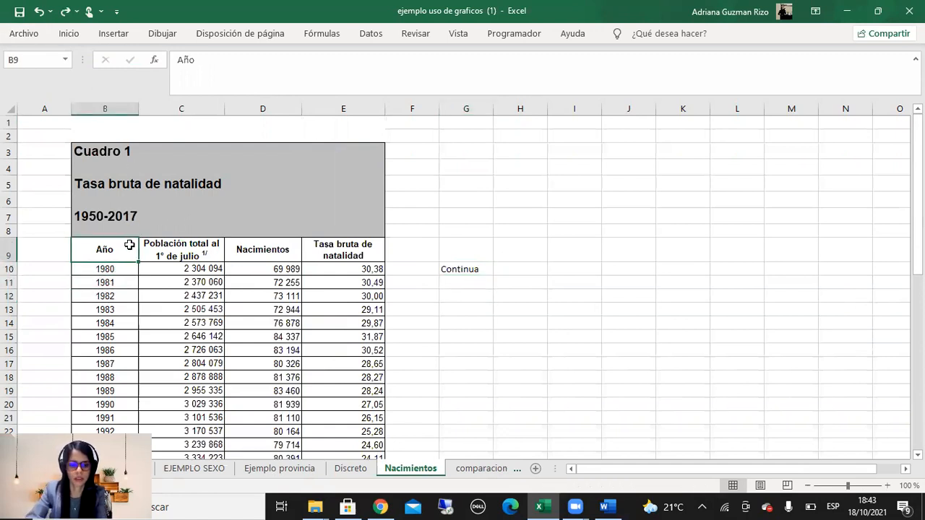
pyautogui.hotkey('ctrl', 'shift', 'Down')
pyautogui.moveTo(917, 291); pyautogui.dragTo(917, 123)
pyautogui.moveTo(254, 250); pyautogui.dragTo(258, 359)
# Try a block selection from Año across to Nacimientos, and retry combining the full Año column with the Nacimientos rows.
pyautogui.click(91, 251)
pyautogui.moveTo(91, 252); pyautogui.dragTo(241, 385)
pyautogui.click(233, 365)
pyautogui.keyDown('ctrl'); pyautogui.click(110, 254); pyautogui.keyUp('ctrl')
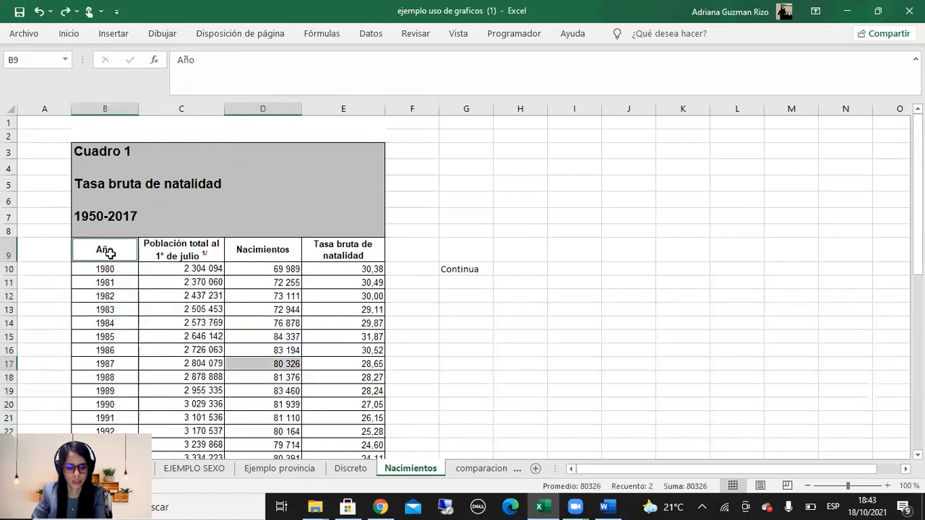
pyautogui.hotkey('ctrl', 'Down')
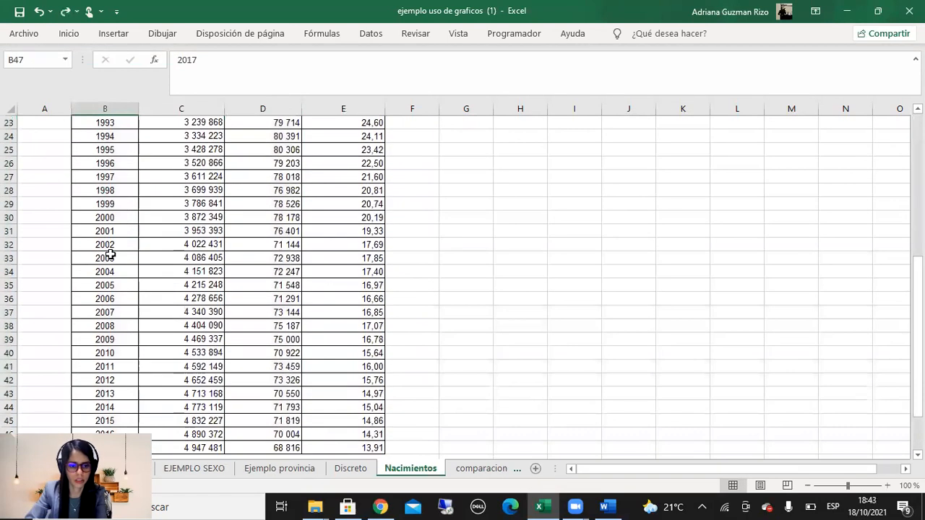
pyautogui.hotkey('ctrl', 'Up')
pyautogui.hotkey('ctrl', 'shift', 'Down')
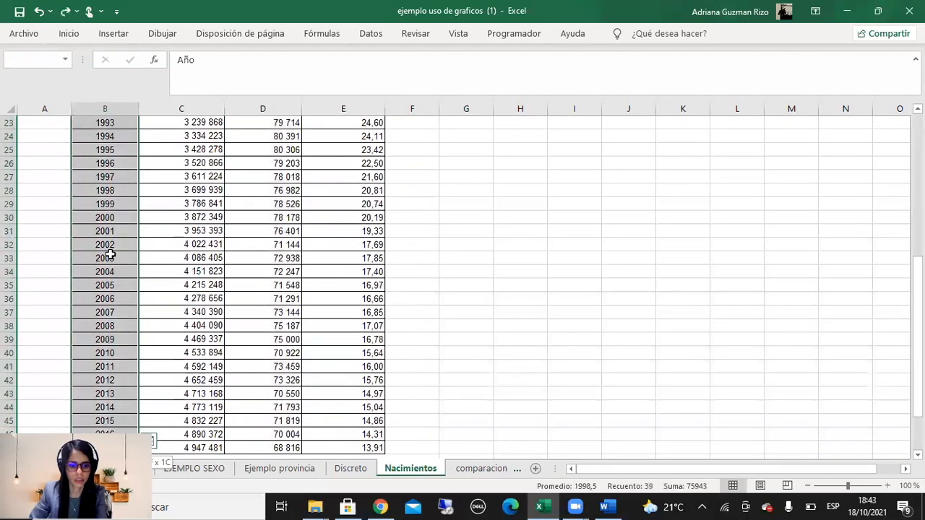
pyautogui.moveTo(918, 282); pyautogui.dragTo(918, 117)
pyautogui.moveTo(274, 243); pyautogui.dragTo(281, 320)
# Select the whole Año column from its header, followed by the whole Nacimientos column.
pyautogui.click(131, 243)
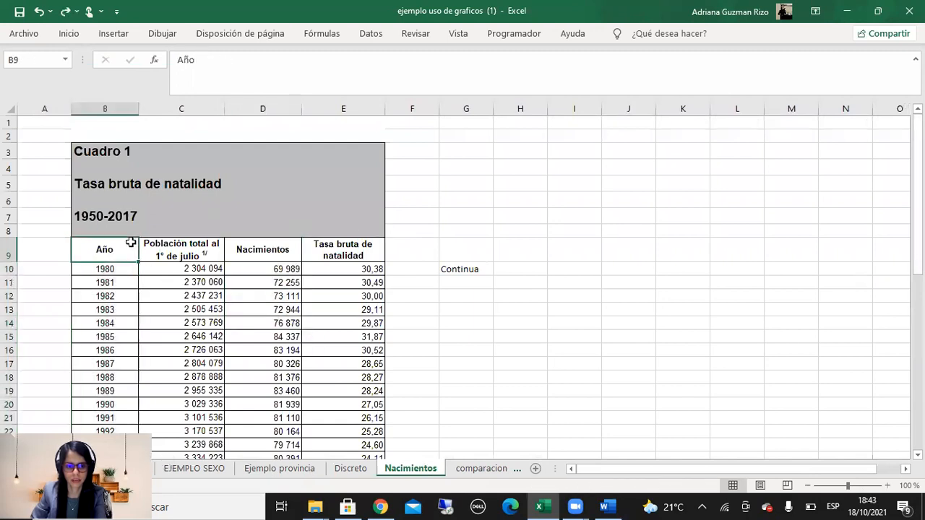
pyautogui.hotkey('ctrl', 'shift', 'Down')
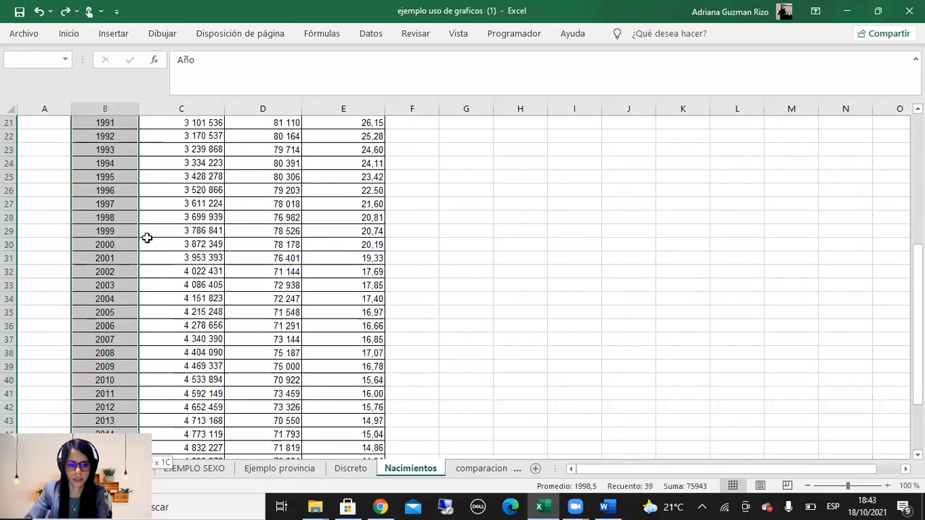
pyautogui.moveTo(918, 264)
pyautogui.mouseDown()
pyautogui.moveTo(917, 320)
pyautogui.moveTo(918, 264)
pyautogui.mouseUp()
pyautogui.click(258, 250)
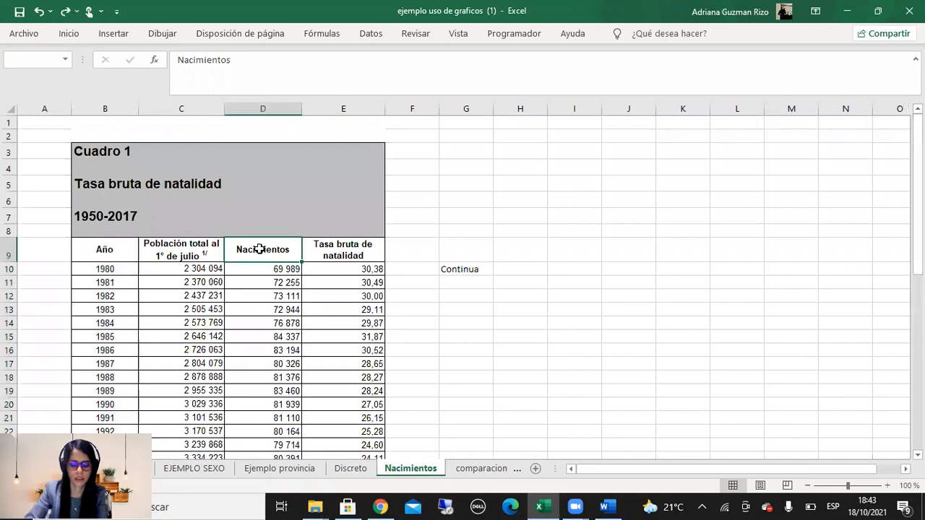
pyautogui.hotkey('ctrl', 'shift', 'Down')
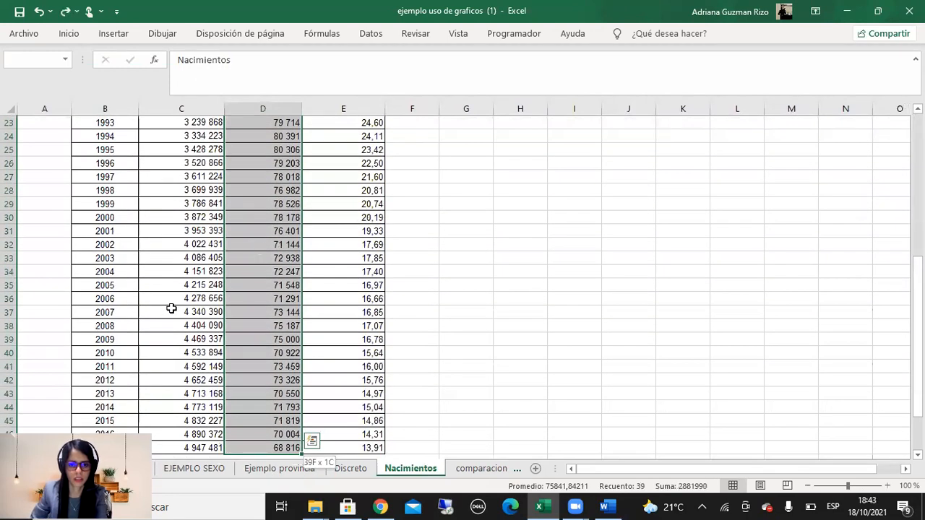
pyautogui.moveTo(918, 269); pyautogui.dragTo(917, 117)
# Cut the Año column from its header through 2017 and paste it starting at I9.
pyautogui.moveTo(135, 256); pyautogui.dragTo(144, 451)
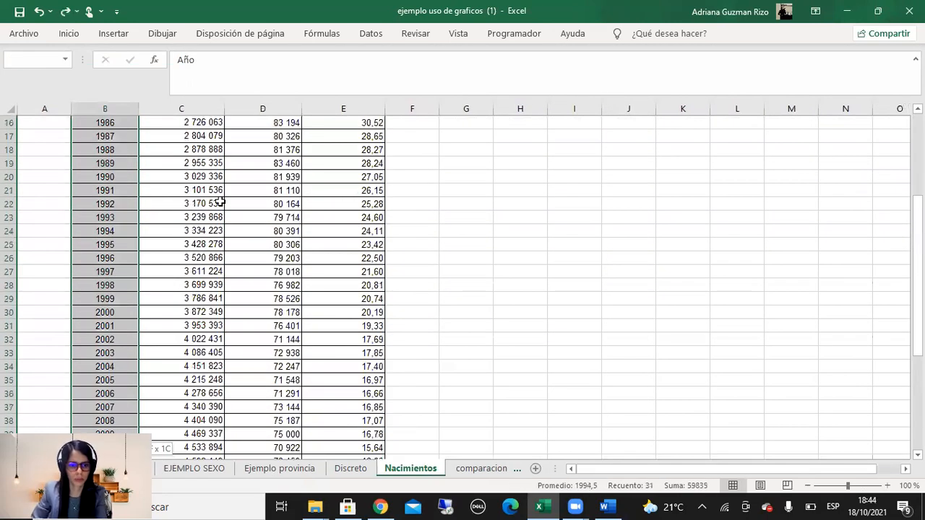
pyautogui.scroll(4, 220, 202)
pyautogui.click(129, 201)
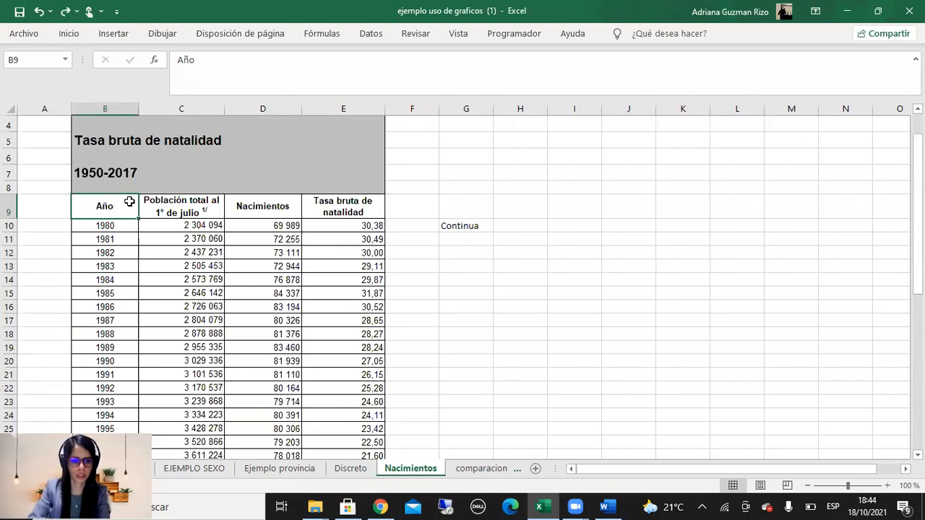
pyautogui.hotkey('ctrl', 'shift', 'Down')
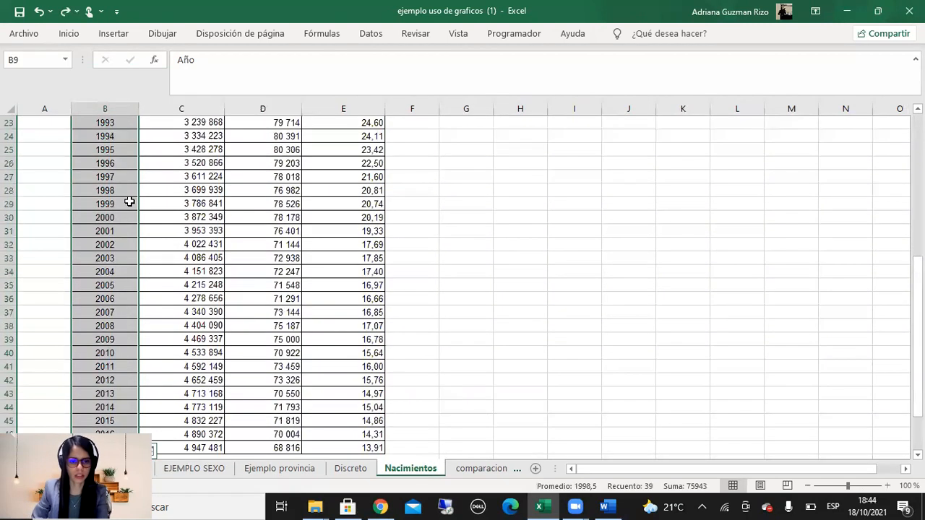
pyautogui.rightClick(137, 115)
pyautogui.click(183, 113)
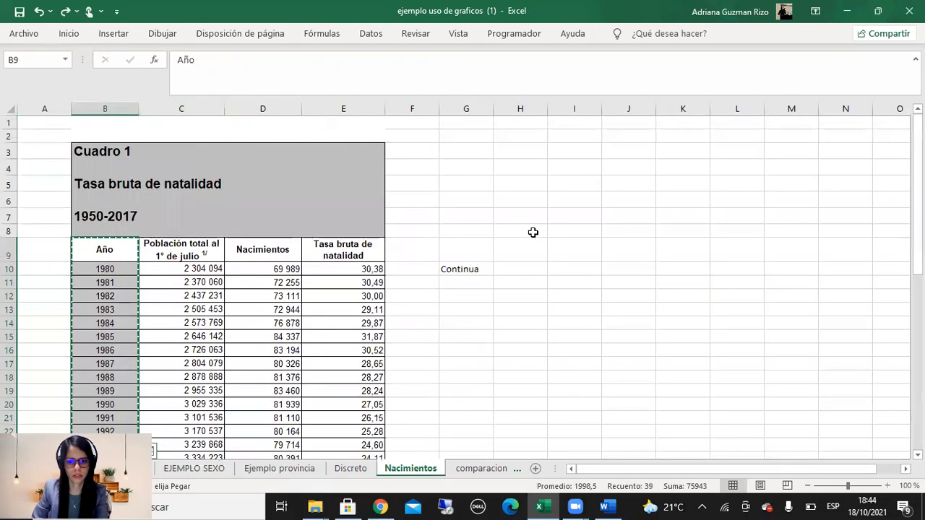
pyautogui.click(568, 250)
pyautogui.hotkey('ctrl', 'v')
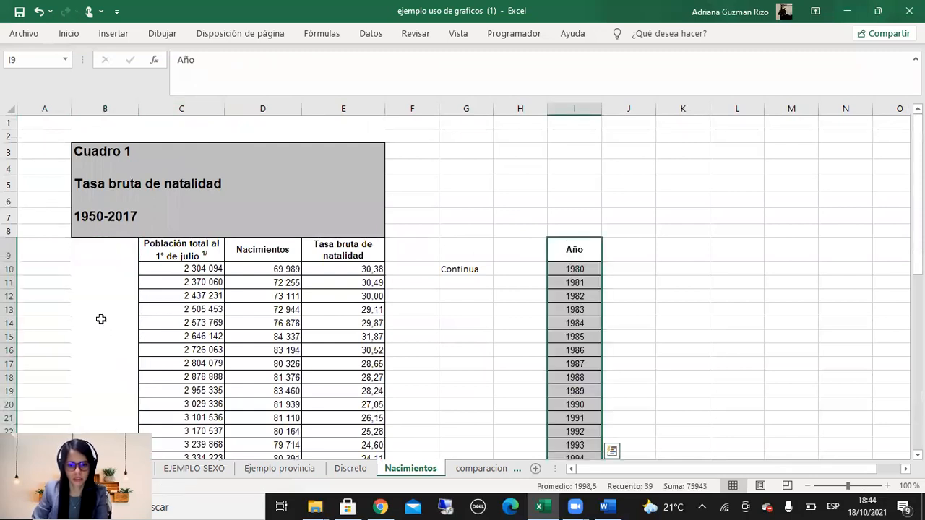
# Copy the Nacimientos column with its header and paste it as formulas only, starting at J9.
pyautogui.click(264, 260)
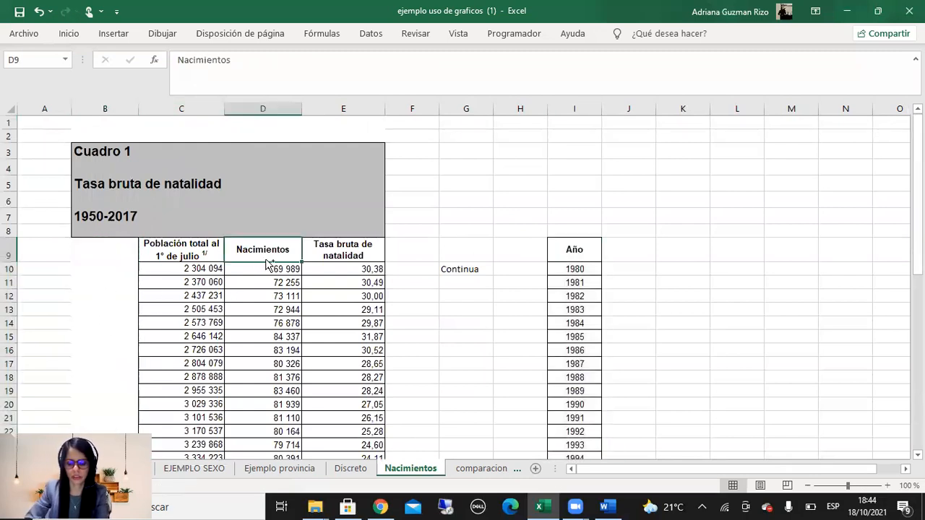
pyautogui.hotkey('ctrl', 'shift', 'Down')
pyautogui.rightClick(266, 259)
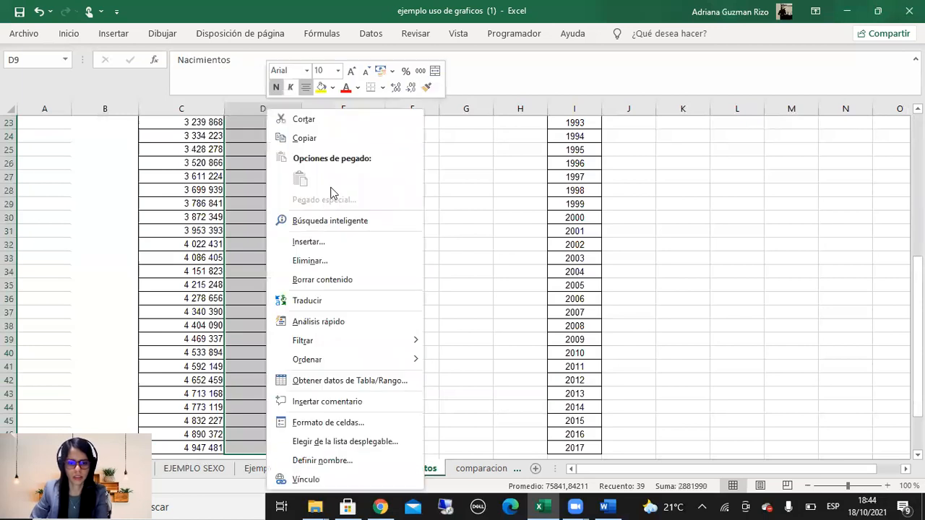
pyautogui.click(347, 138)
pyautogui.scroll(7, 571, 241)
pyautogui.click(649, 247)
pyautogui.rightClick(648, 247)
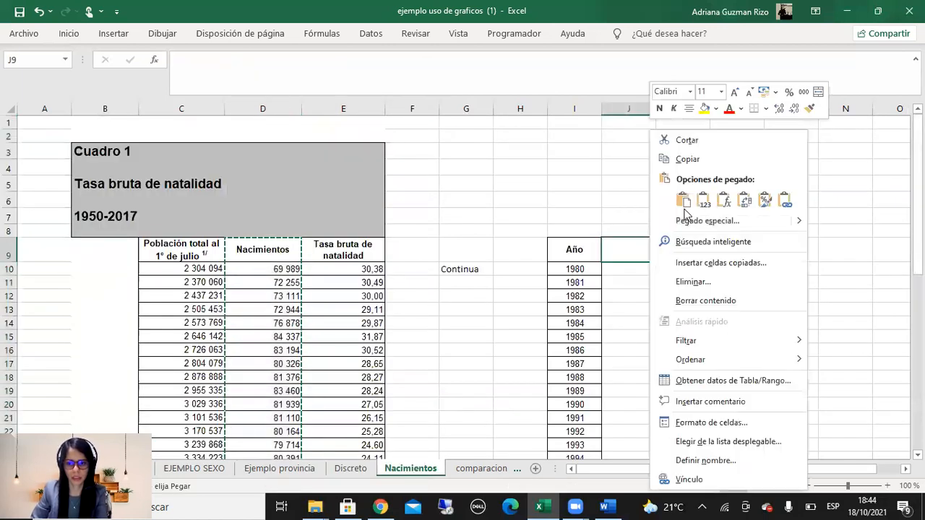
pyautogui.click(724, 201)
# Copy the Año column from I9 down and paste it back into the original table starting at B9.
pyautogui.click(557, 250)
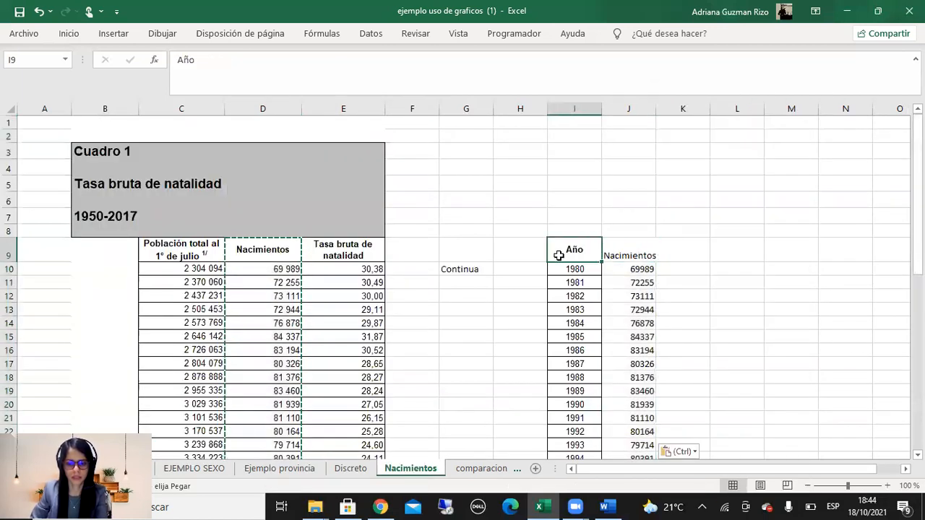
pyautogui.hotkey('ctrl', 'shift', 'Down')
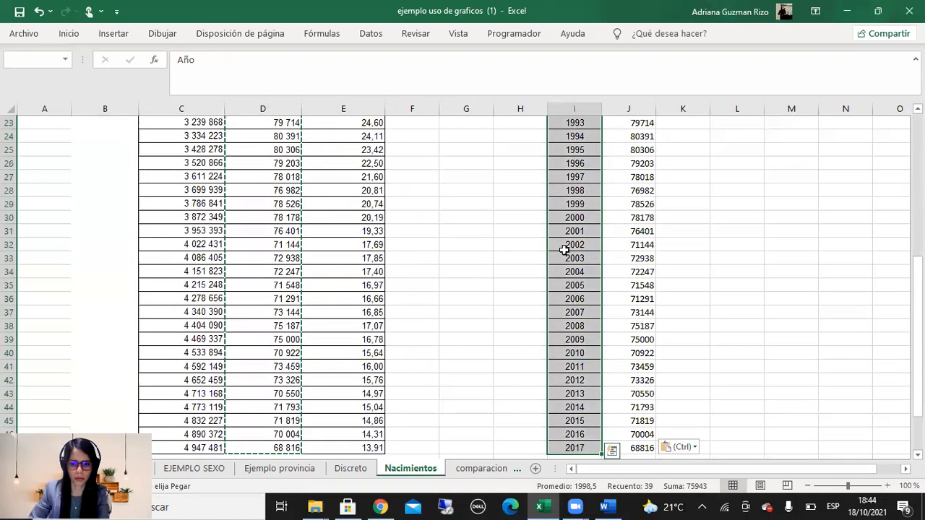
pyautogui.rightClick(564, 250)
pyautogui.click(591, 138)
pyautogui.scroll(7, 85, 271)
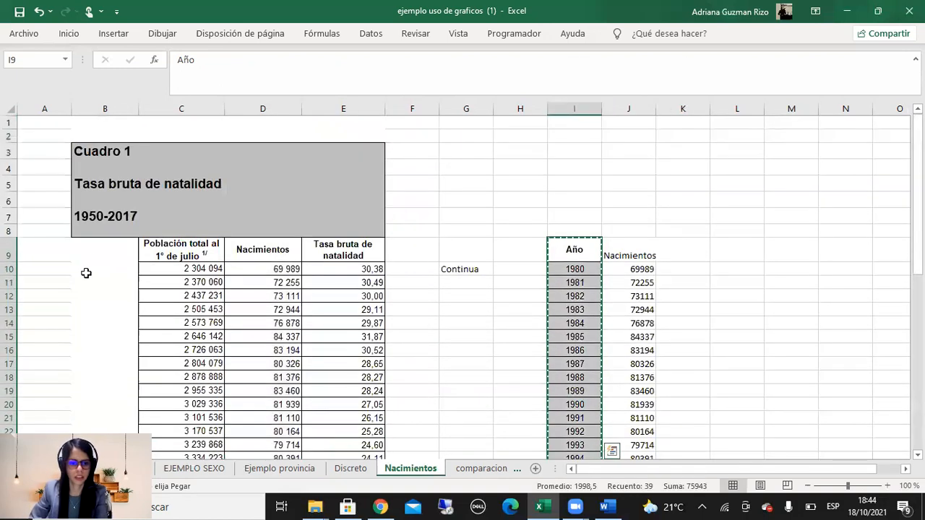
pyautogui.click(95, 250)
pyautogui.hotkey('ctrl', 'v')
pyautogui.click(477, 301)
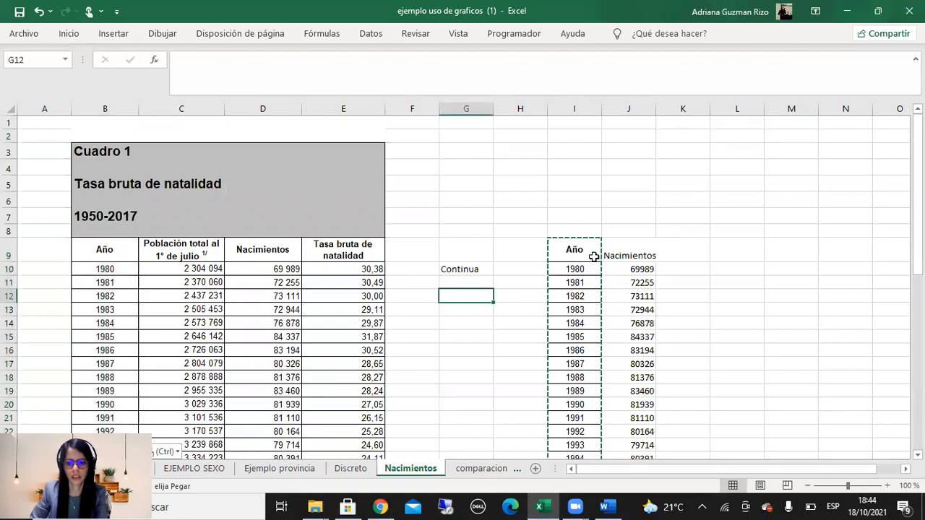
# Select the adjacent Año and Nacimientos data in columns I and J and insert the recommended line chart from it.
pyautogui.click(630, 269)
pyautogui.moveTo(578, 249); pyautogui.dragTo(633, 256)
pyautogui.hotkey('ctrl', 'shift', 'Down')
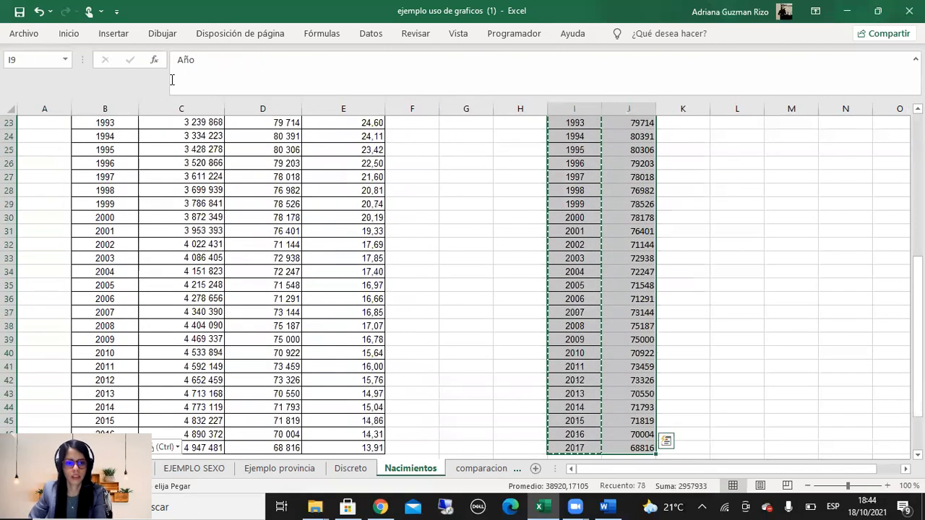
pyautogui.click(74, 40)
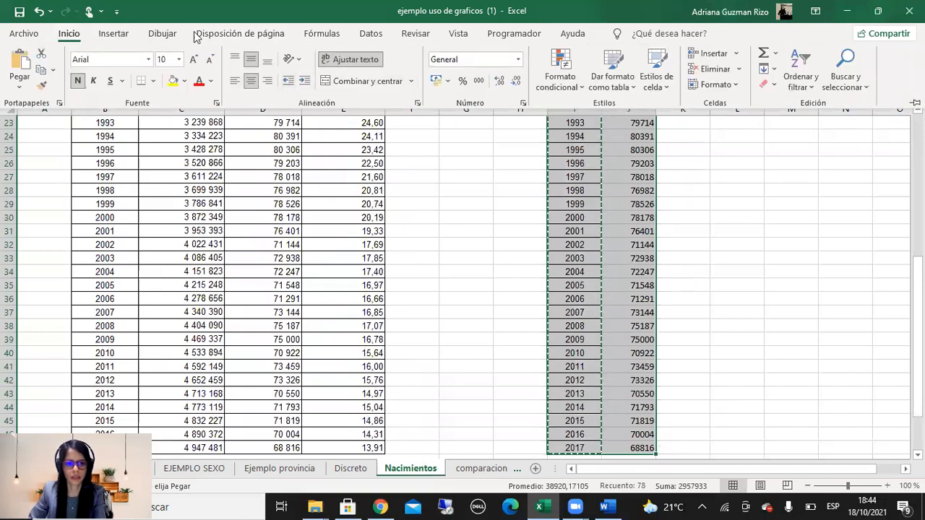
pyautogui.click(114, 34)
pyautogui.click(303, 78)
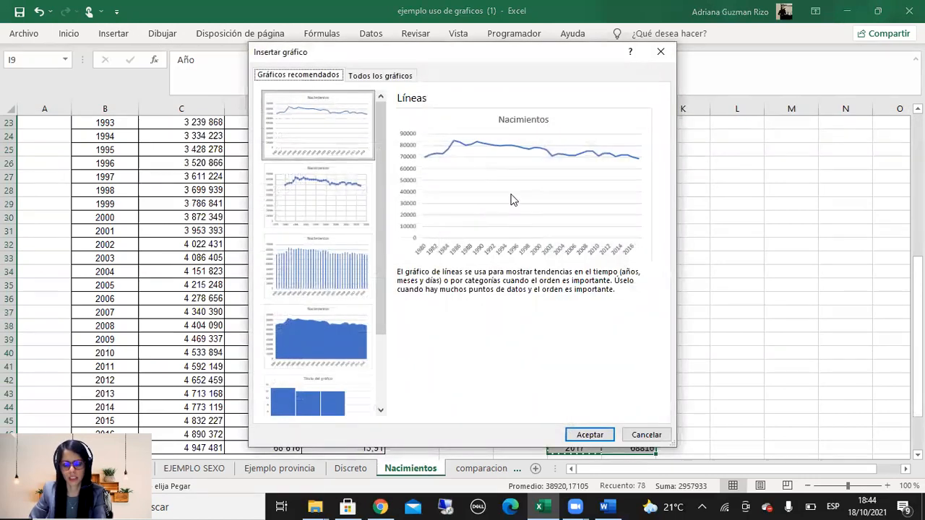
pyautogui.click(590, 435)
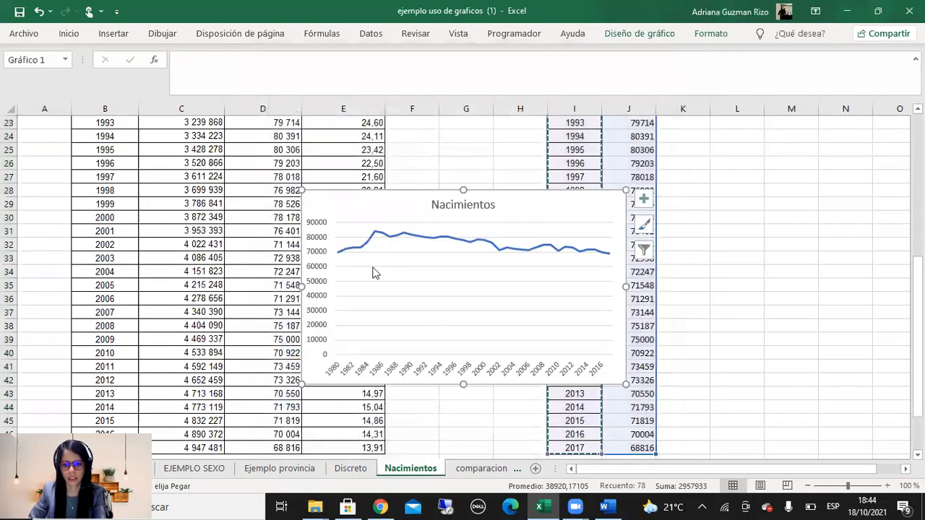
# Move the Nacimientos line chart clear of the data in columns I and J, into the empty cells starting around L14.
pyautogui.moveTo(340, 205); pyautogui.dragTo(677, 225)
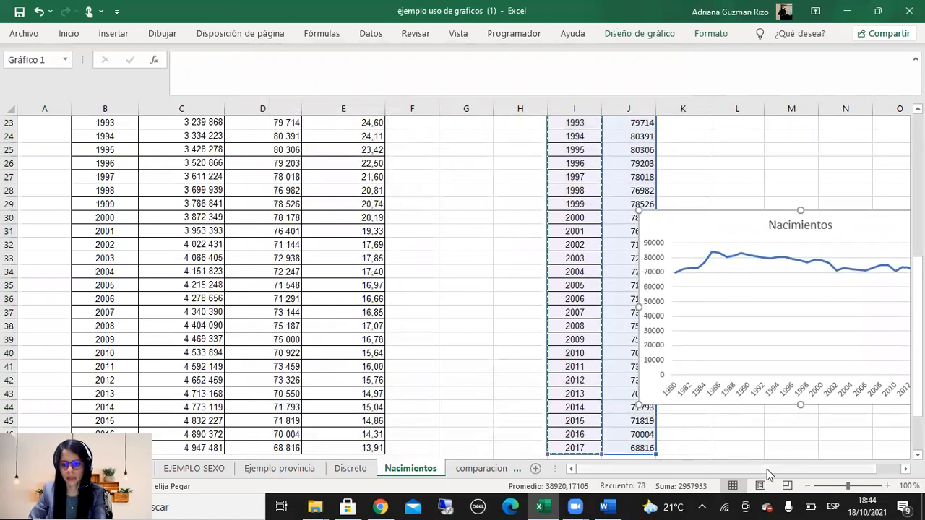
pyautogui.moveTo(766, 469); pyautogui.dragTo(881, 468)
pyautogui.click(906, 469)
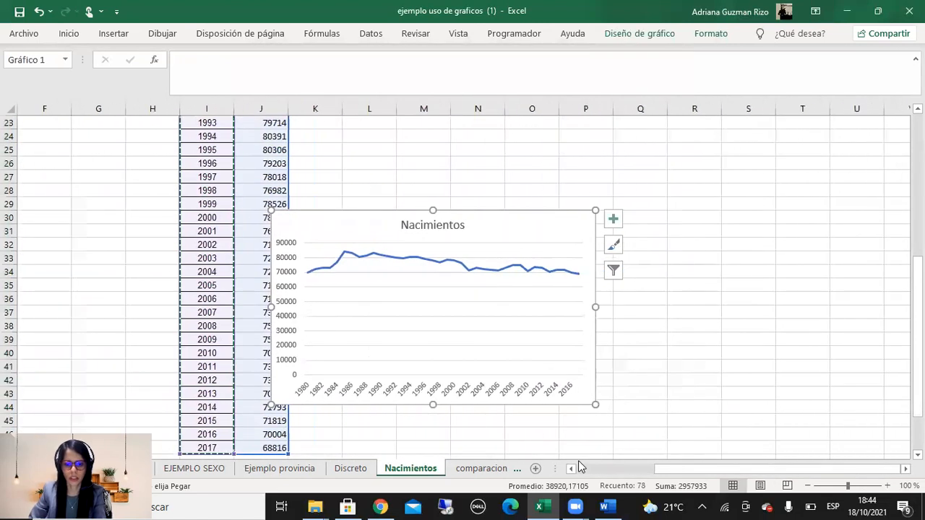
pyautogui.scroll(4, 374, 280)
pyautogui.moveTo(393, 431); pyautogui.dragTo(489, 341)
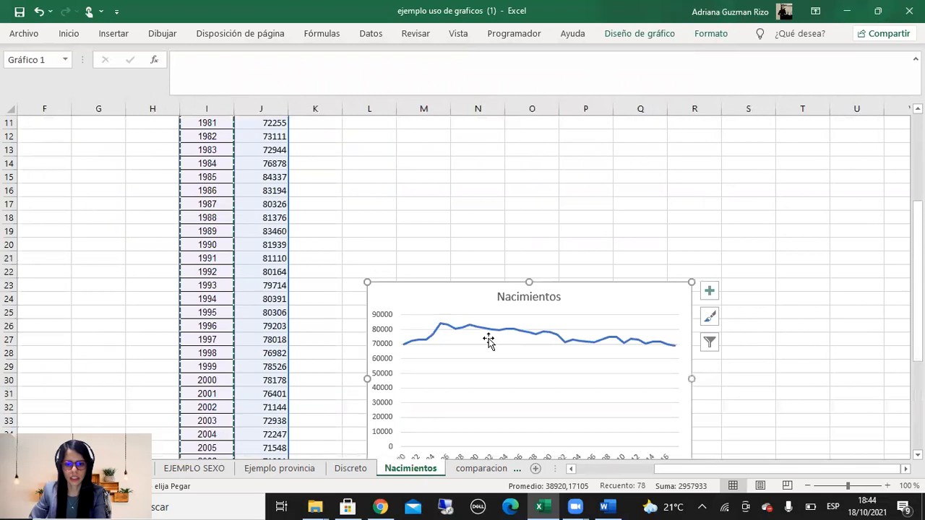
pyautogui.moveTo(416, 282); pyautogui.dragTo(396, 165)
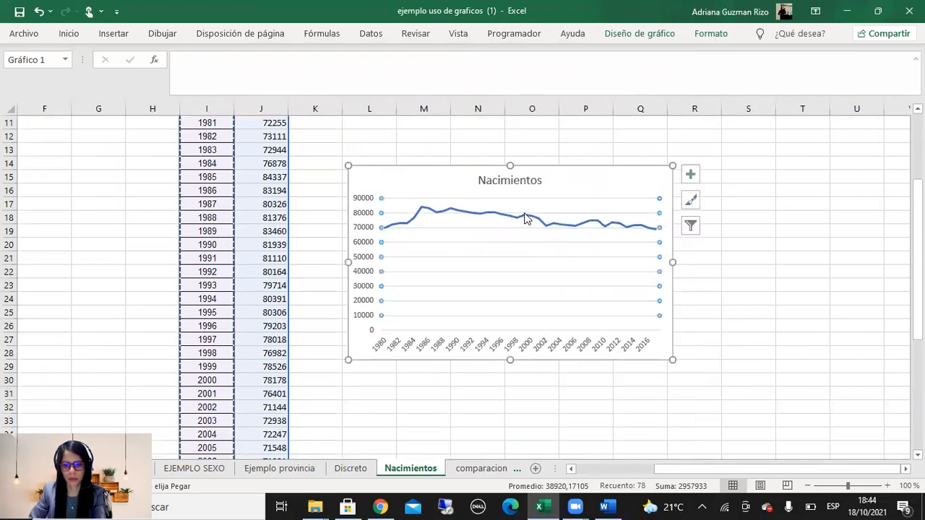
# Enlarge the Nacimientos chart in width and height to span about columns L to U and rows 11 to 33.
pyautogui.click(600, 343)
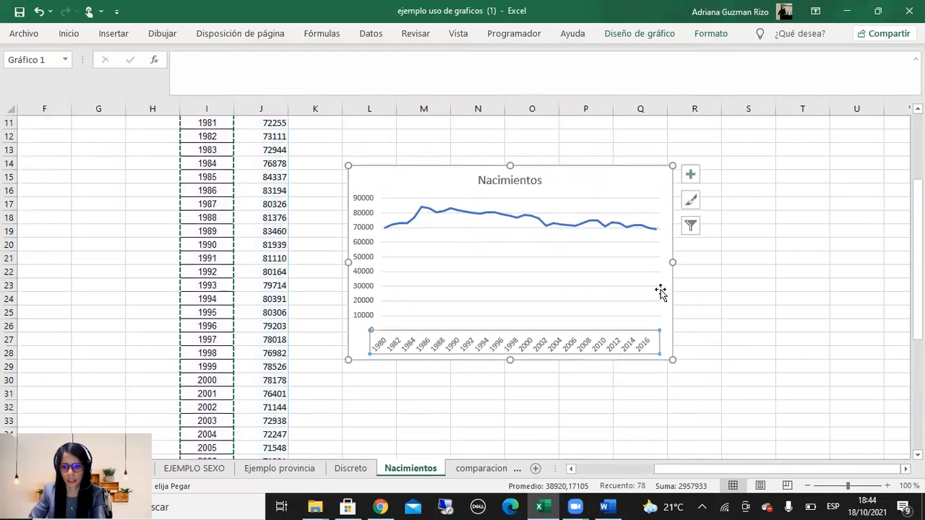
pyautogui.moveTo(672, 262); pyautogui.dragTo(825, 262)
pyautogui.moveTo(586, 359); pyautogui.dragTo(588, 387)
pyautogui.click(586, 380)
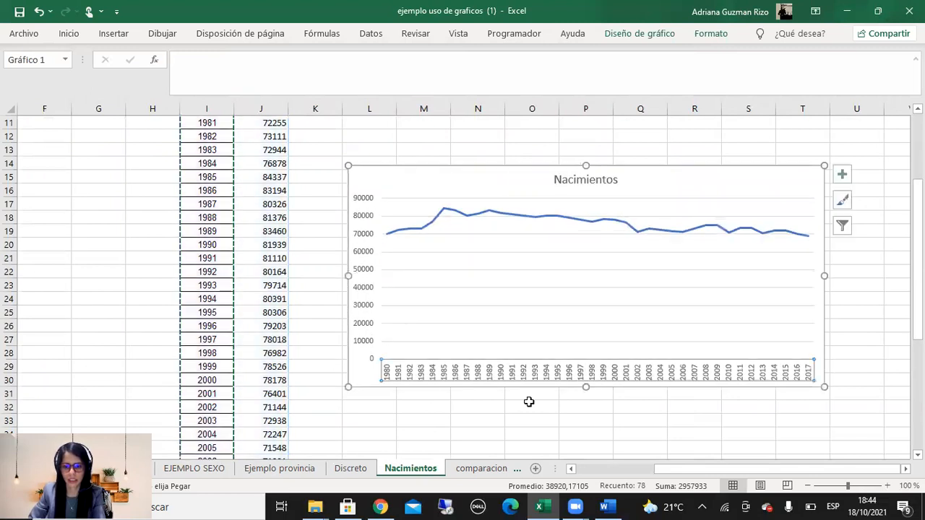
pyautogui.moveTo(348, 165); pyautogui.dragTo(343, 129)
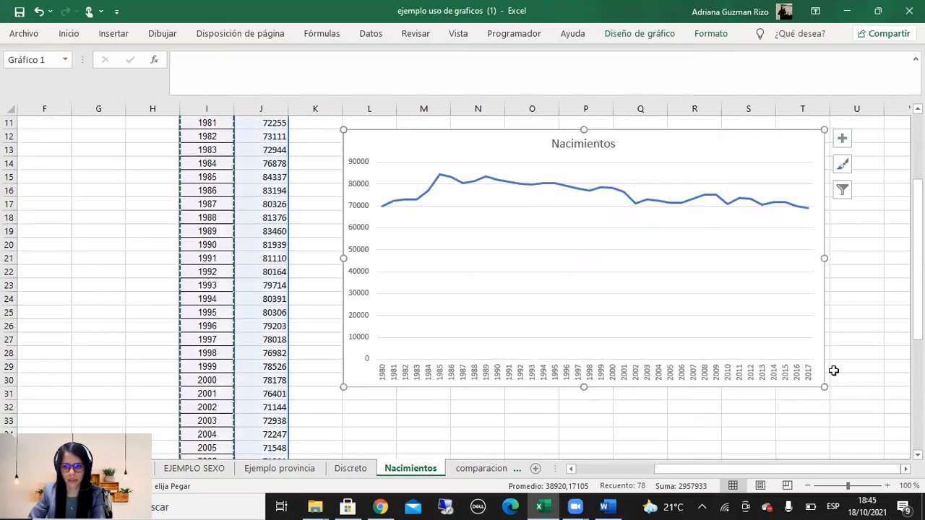
pyautogui.moveTo(831, 258); pyautogui.dragTo(876, 259)
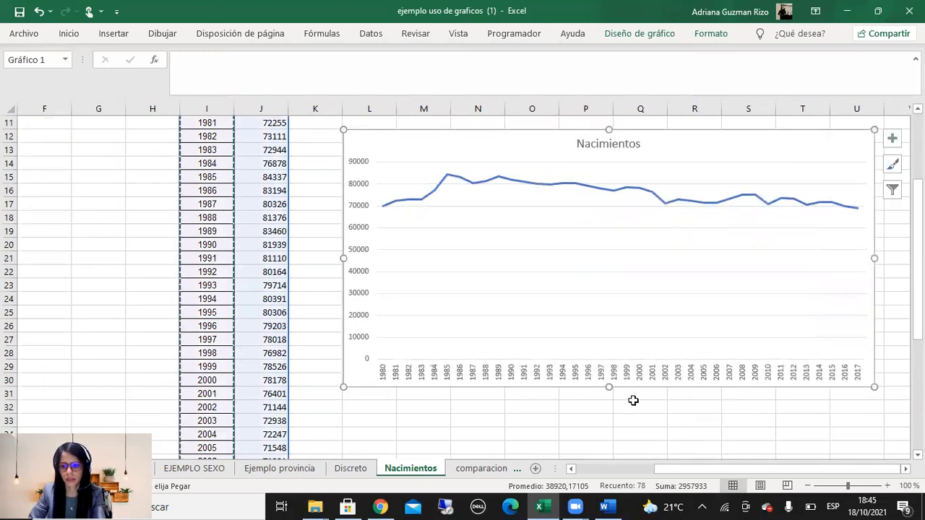
pyautogui.moveTo(607, 386); pyautogui.dragTo(613, 428)
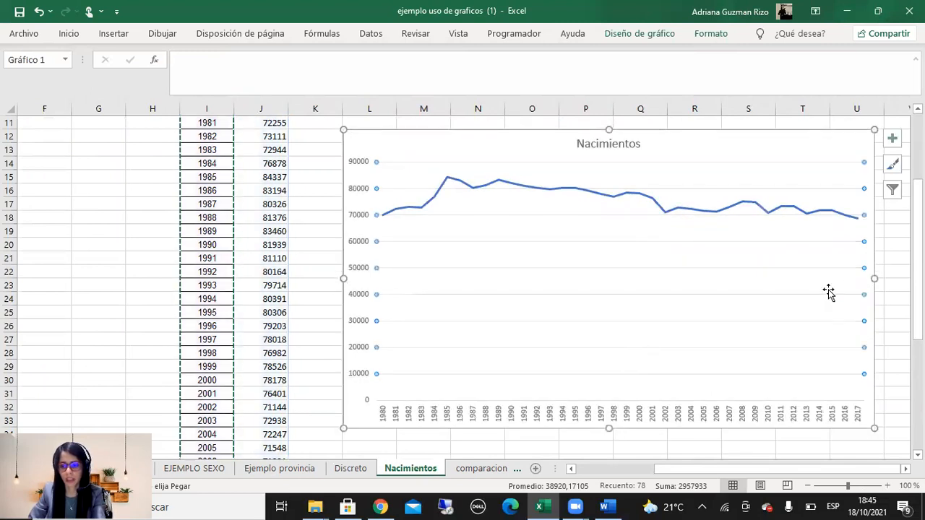
# Shrink the plot area inside the Nacimientos chart, shift it down below the title, and widen it slightly.
pyautogui.click(780, 299)
pyautogui.moveTo(857, 391); pyautogui.dragTo(821, 355)
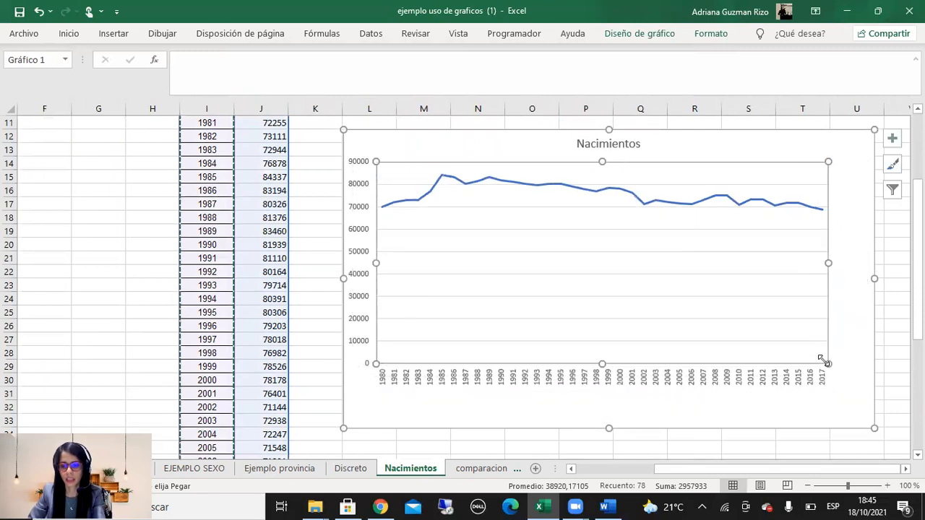
pyautogui.moveTo(723, 324); pyautogui.dragTo(715, 331)
pyautogui.moveTo(609, 299); pyautogui.dragTo(580, 300)
pyautogui.moveTo(591, 306); pyautogui.dragTo(592, 307)
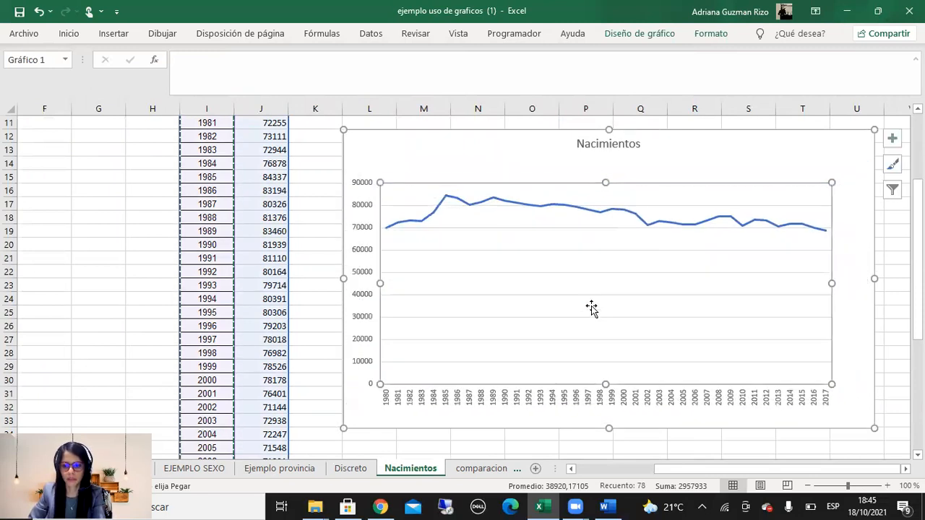
pyautogui.moveTo(831, 282); pyautogui.dragTo(845, 281)
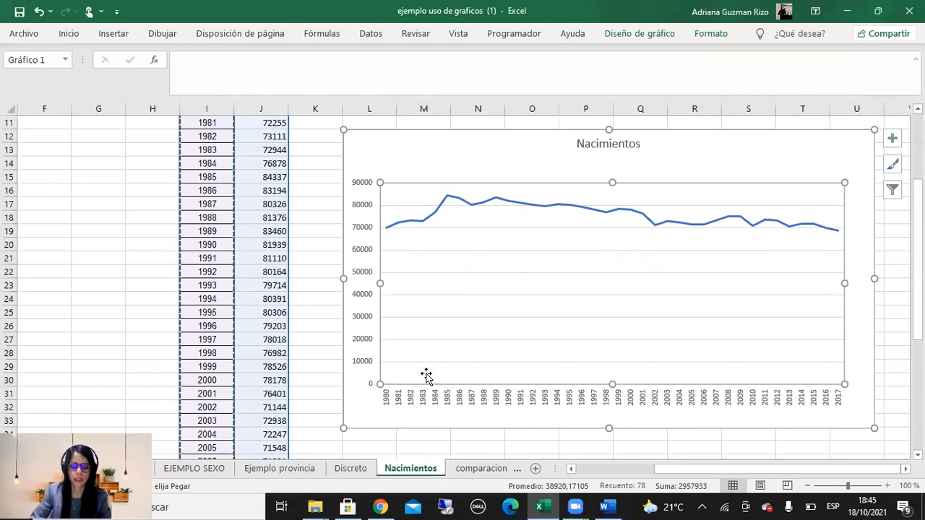
# Open the vertical axis formatting options and review the axis limits, size, effects, and fill and line settings.
pyautogui.scroll(2, 518, 401)
pyautogui.scroll(-1, 519, 398)
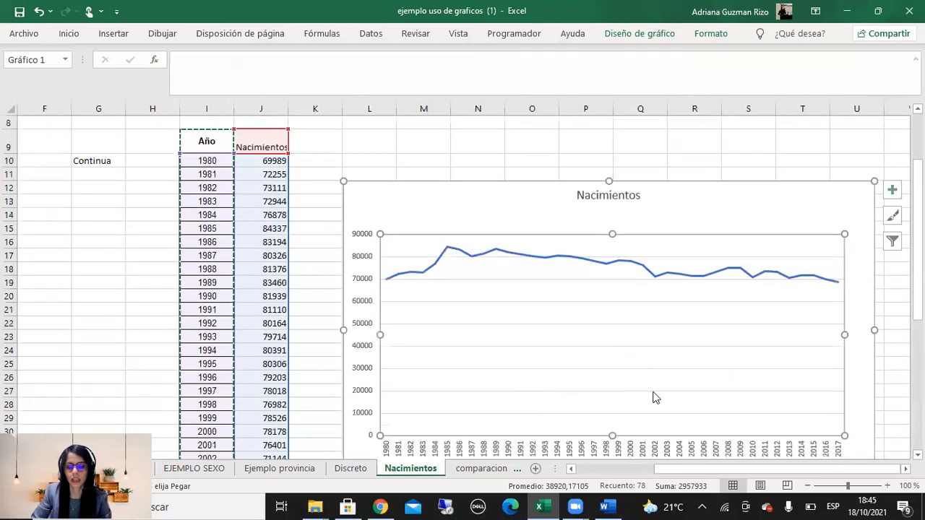
pyautogui.click(363, 282)
pyautogui.doubleClick(364, 282)
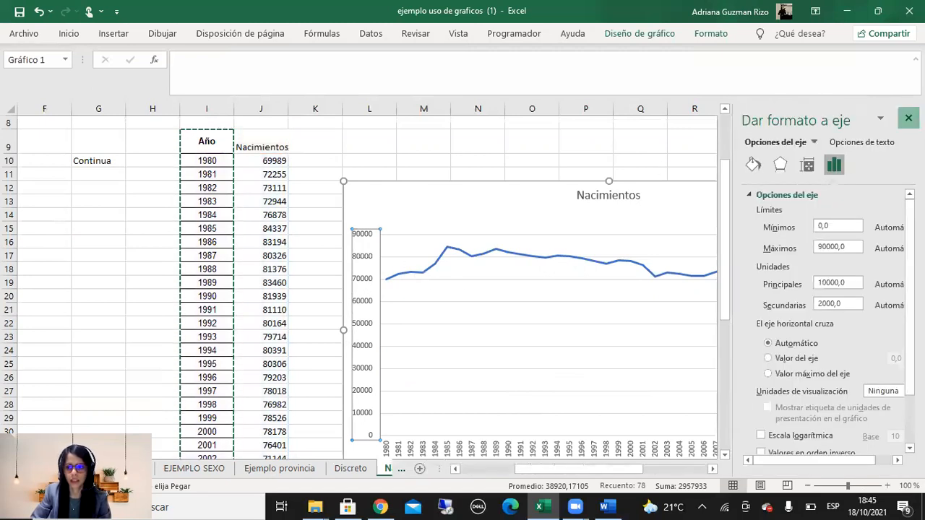
pyautogui.click(909, 118)
pyautogui.doubleClick(363, 309)
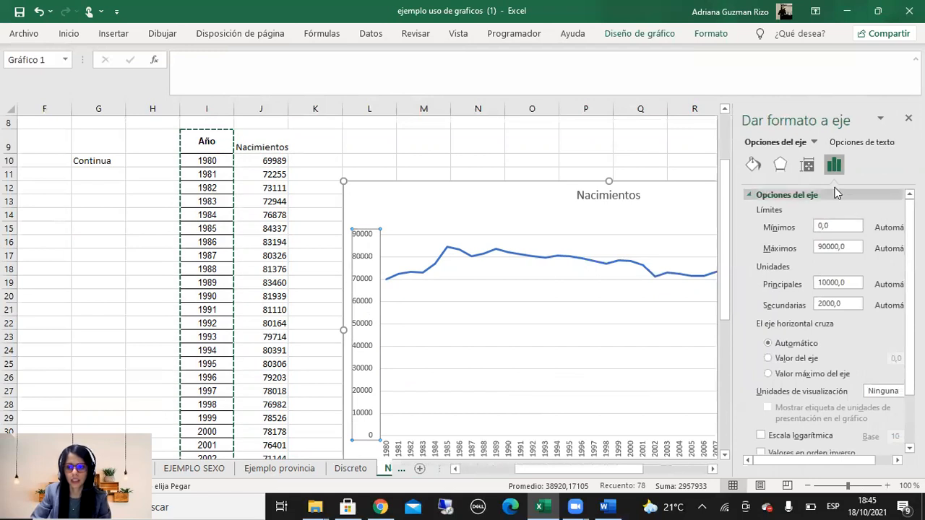
pyautogui.click(780, 166)
pyautogui.click(807, 165)
pyautogui.click(834, 166)
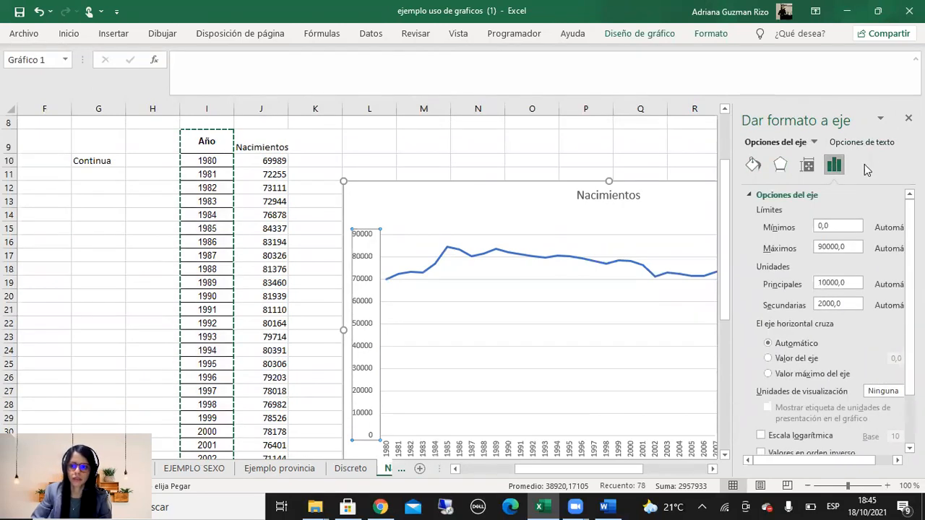
pyautogui.click(811, 171)
pyautogui.click(781, 170)
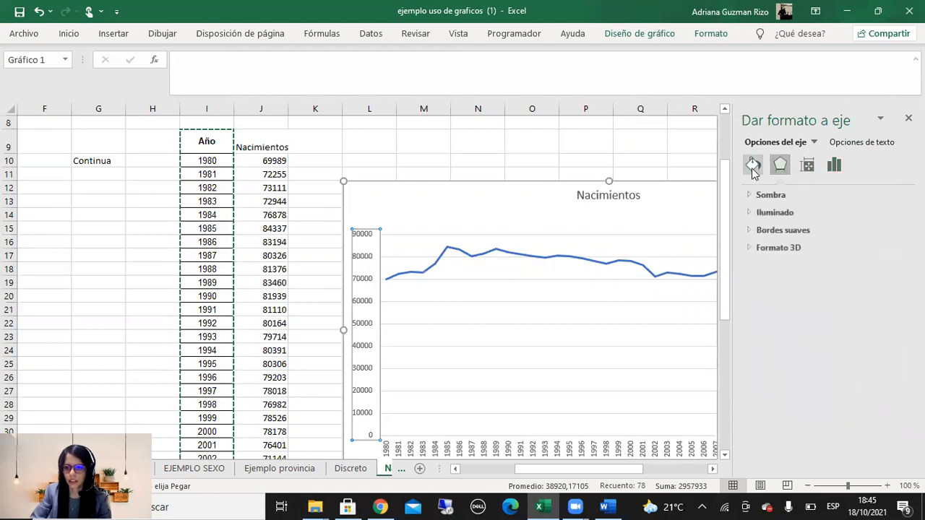
pyautogui.click(753, 165)
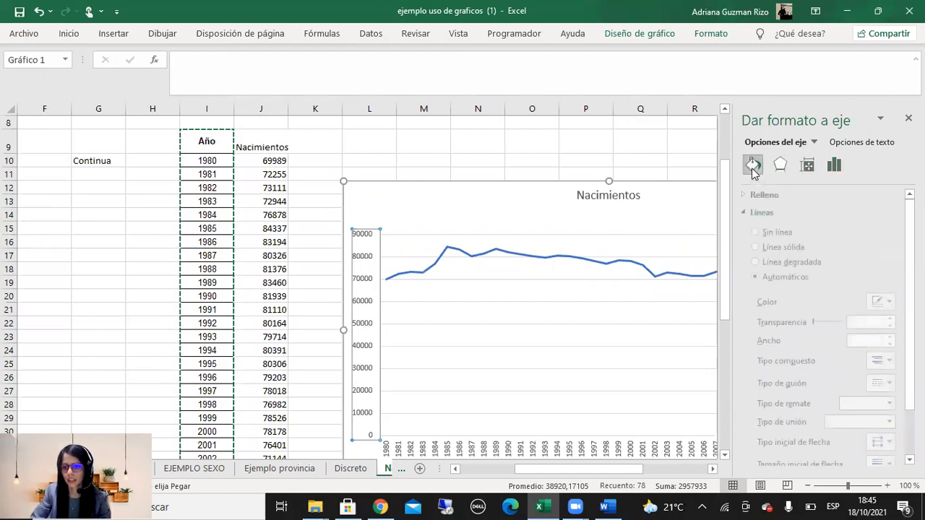
# Set the vertical axis minimum bound to 60000 and close the formatting options.
pyautogui.click(833, 167)
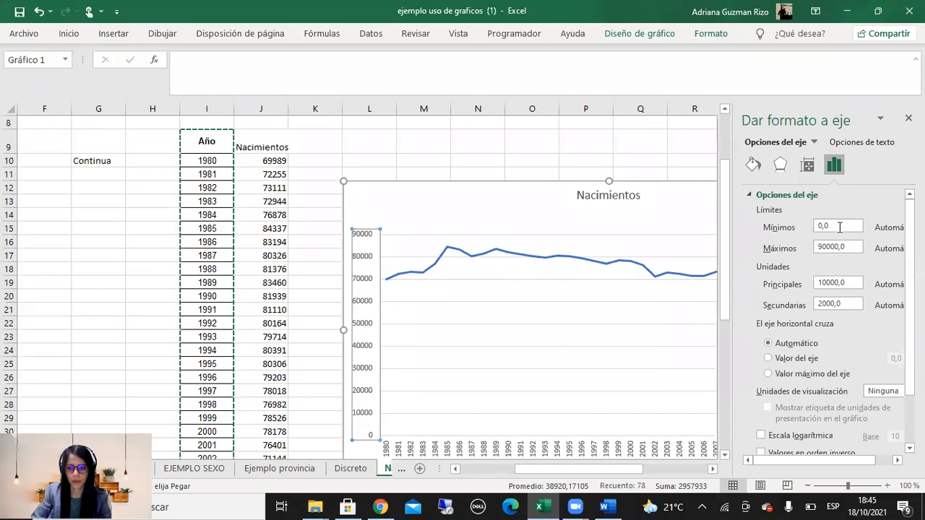
pyautogui.click(828, 228)
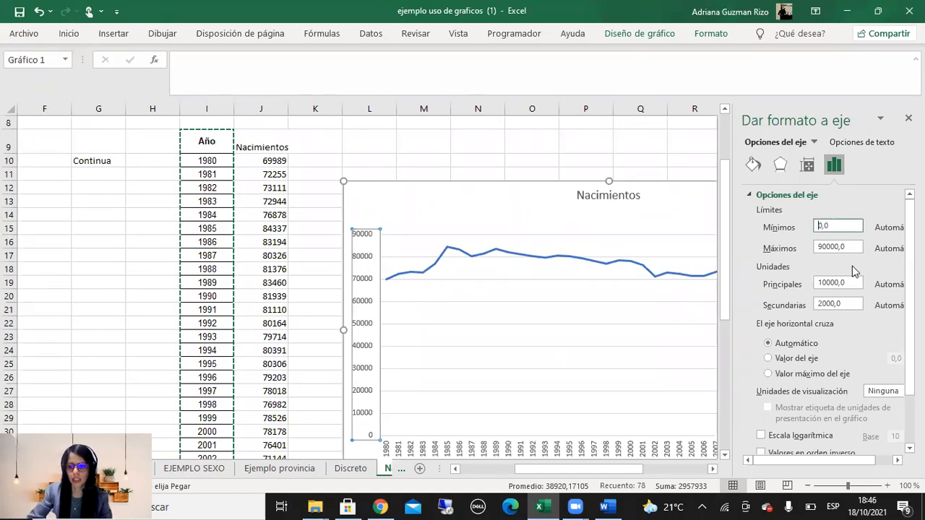
pyautogui.press('Delete')
pyautogui.write('5')
pyautogui.press('BackSpace')
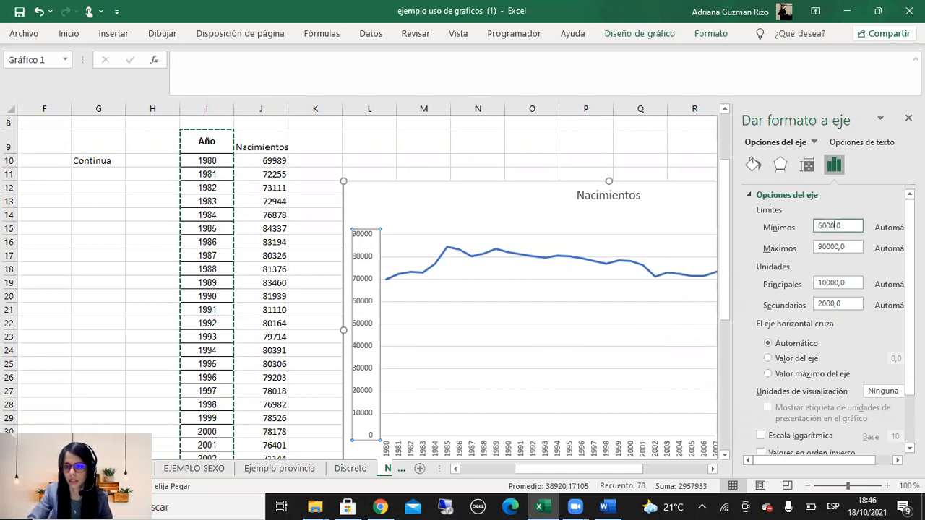
pyautogui.press('Return')
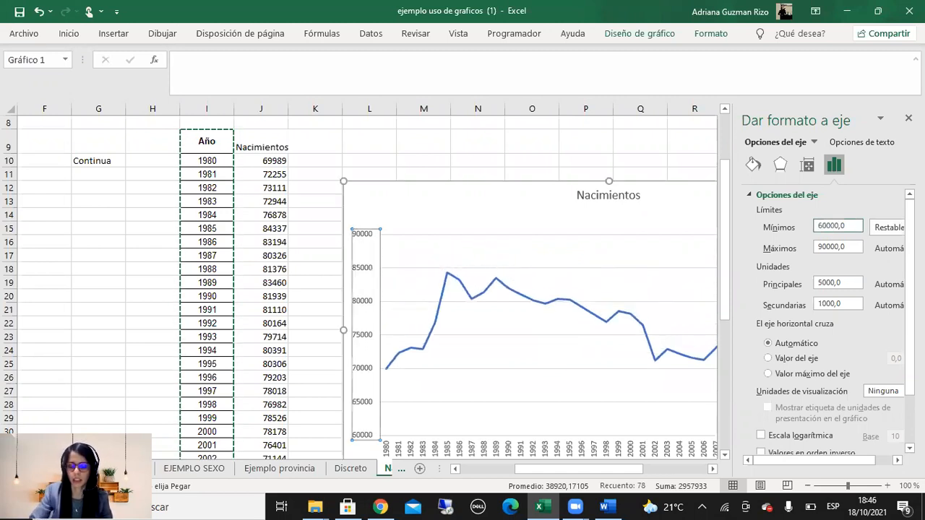
pyautogui.click(656, 166)
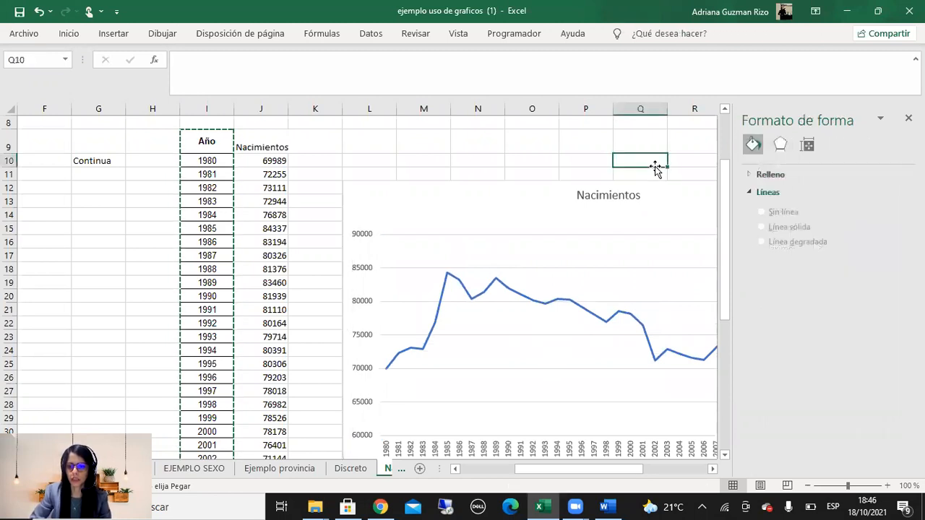
pyautogui.click(908, 118)
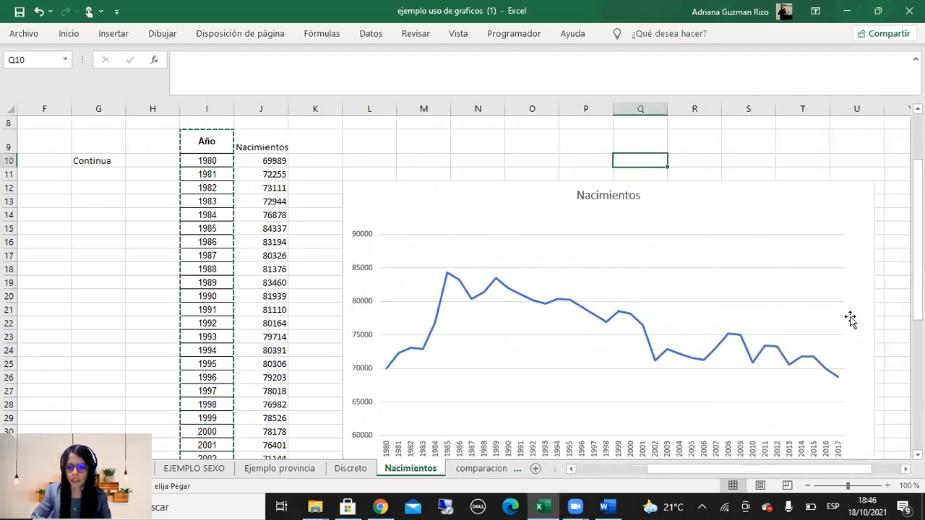
# Shift the chart slightly up toward the data, and undo both that move and the axis minimum change.
pyautogui.moveTo(429, 198); pyautogui.dragTo(415, 173)
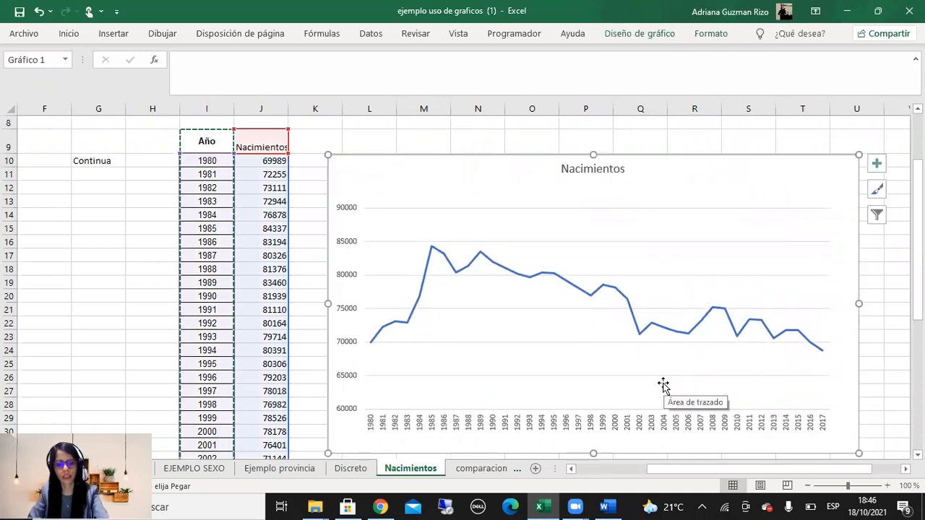
pyautogui.hotkey('ctrl', 'z')
pyautogui.hotkey('ctrl', 'z')
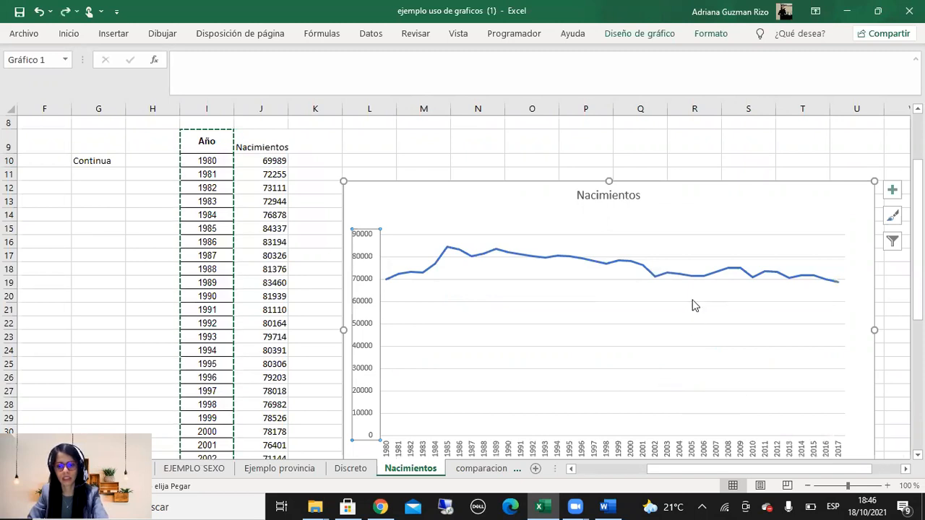
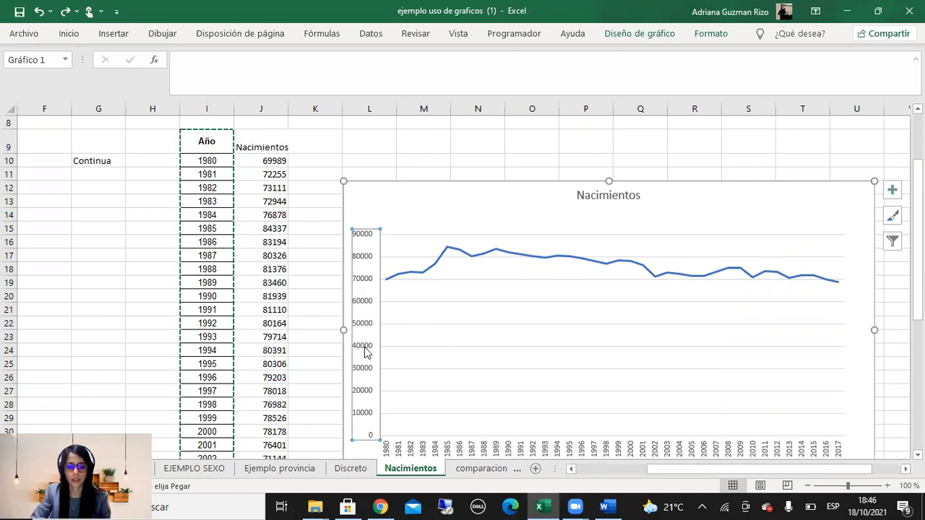
# Set the minimum bound of the chart's vertical axis to 60000 again and close the formatting options.
pyautogui.doubleClick(365, 352)
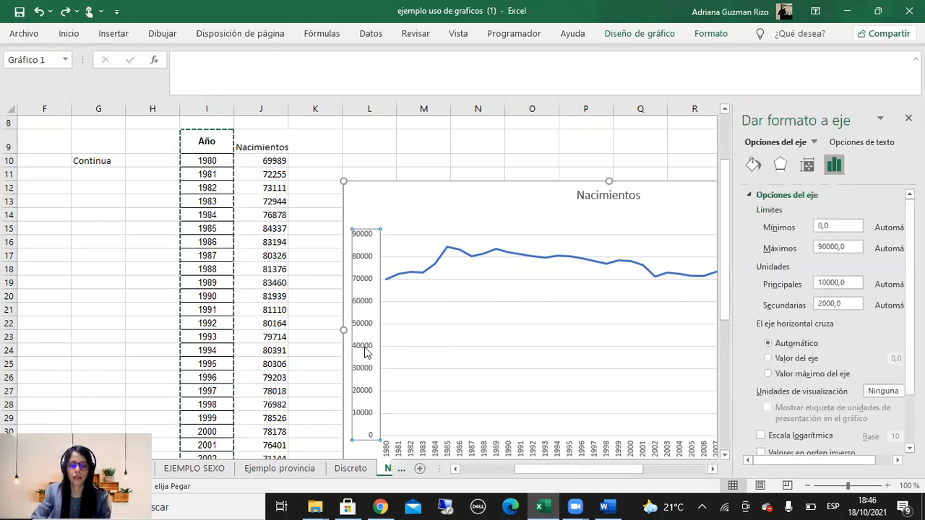
pyautogui.click(822, 227)
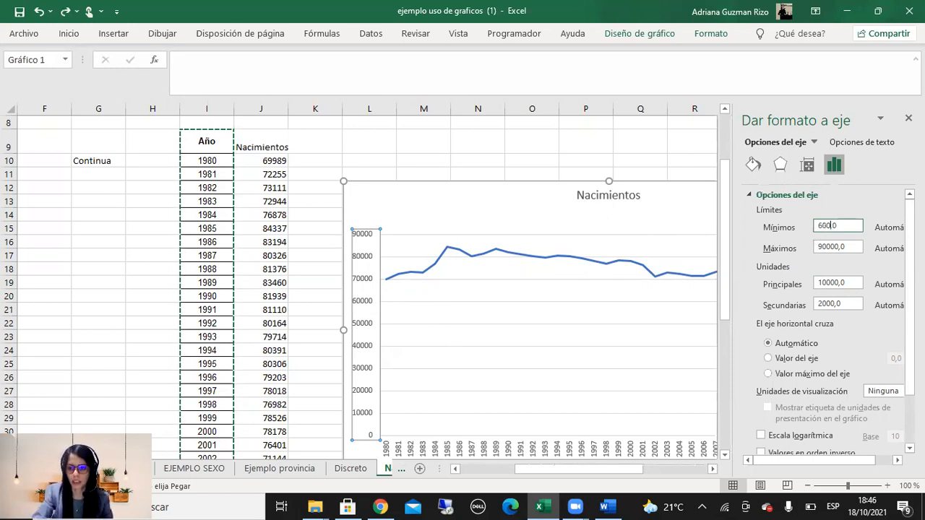
pyautogui.press('Return')
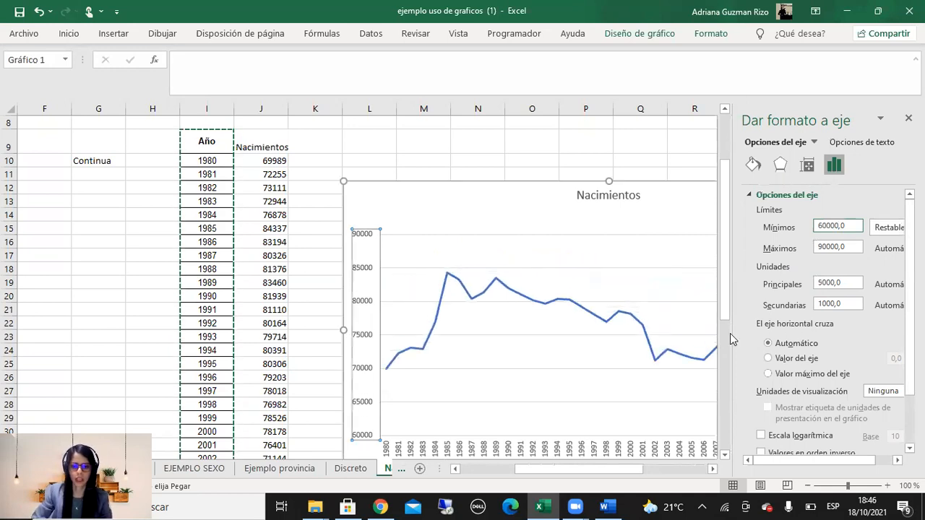
pyautogui.click(557, 378)
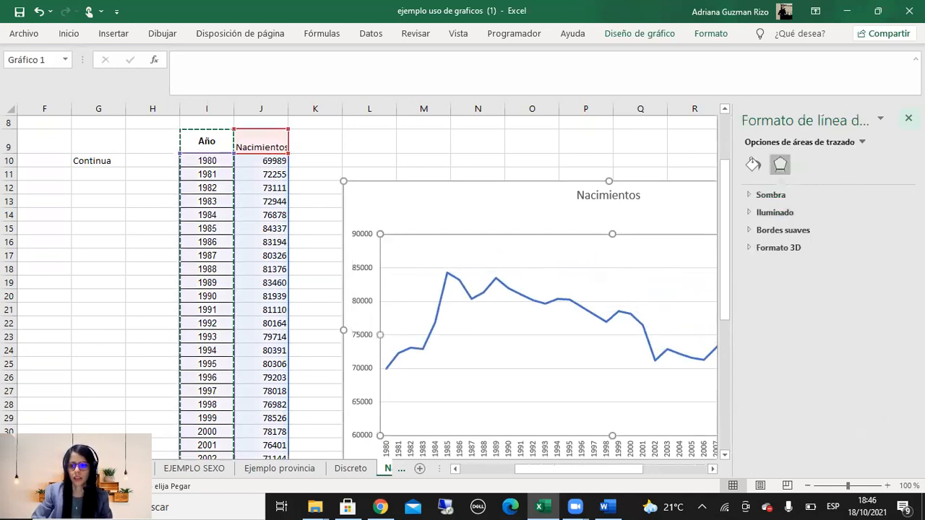
pyautogui.click(908, 118)
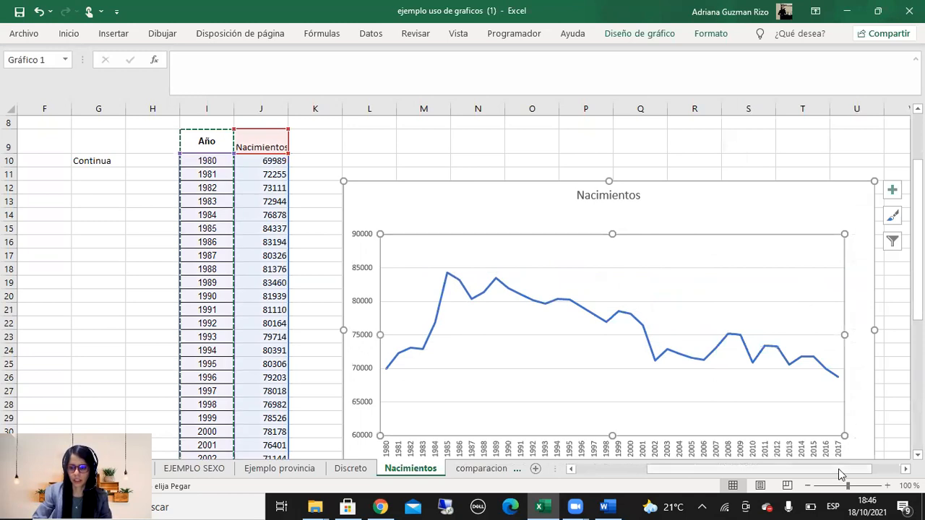
# Examine the rescaled births line and its source data in the Año and Nacimientos columns.
pyautogui.moveTo(838, 469); pyautogui.dragTo(853, 469)
pyautogui.scroll(-1, 732, 399)
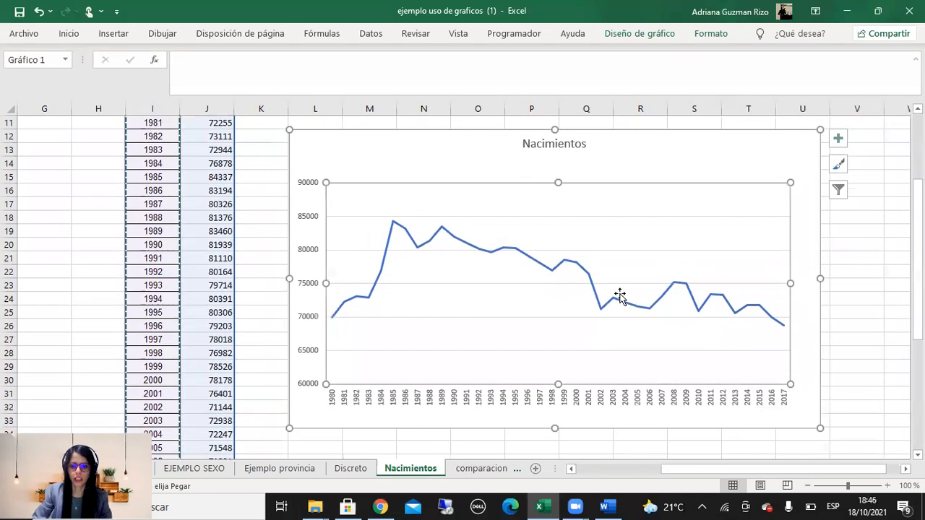
pyautogui.click(484, 248)
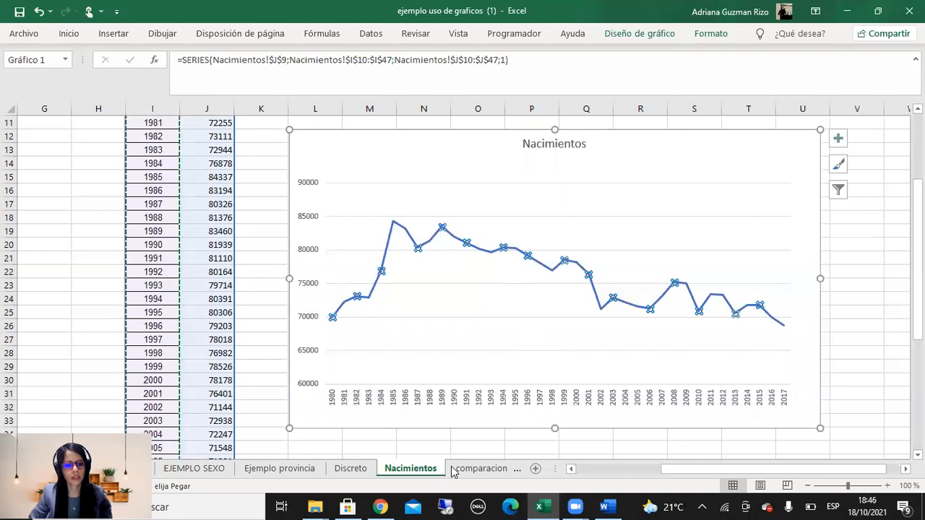
pyautogui.scroll(3, 405, 409)
pyautogui.scroll(-1, 444, 391)
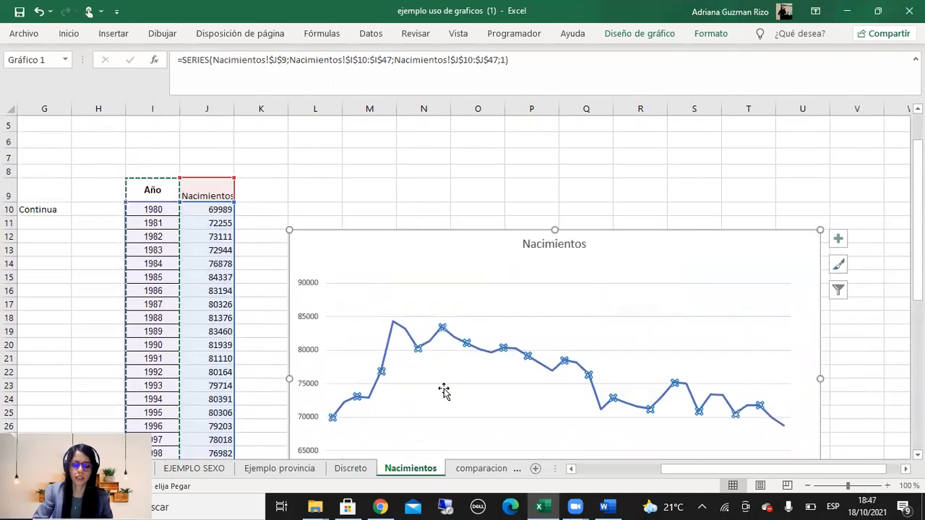
# Retitle the births chart as "Número de nacimientos", switching the keyboard input to Español (Costa Rica) for the accented letter.
pyautogui.doubleClick(532, 245)
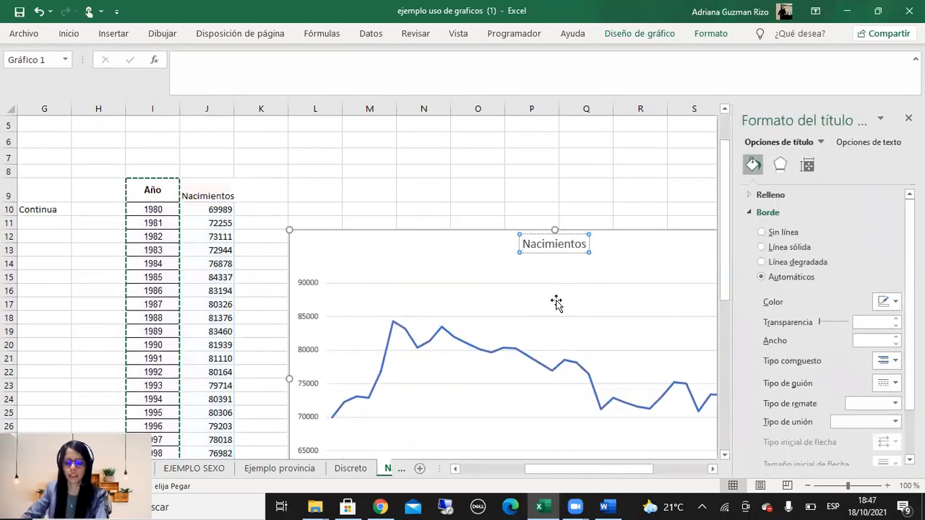
pyautogui.write('Numer')
pyautogui.press('BackSpace')
pyautogui.press('BackSpace')
pyautogui.press('BackSpace')
pyautogui.press('BackSpace')
pyautogui.write('+ume')
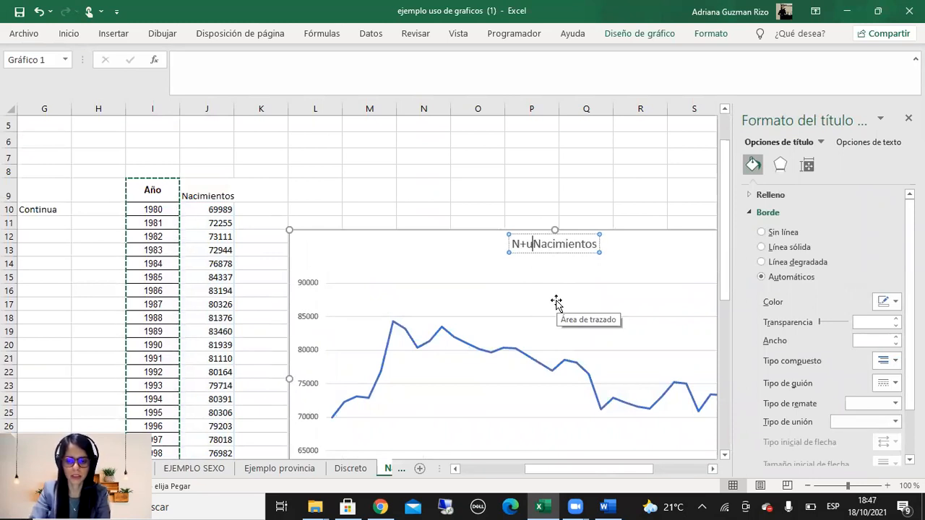
pyautogui.press('BackSpace')
pyautogui.press('BackSpace')
pyautogui.press('BackSpace')
pyautogui.press('BackSpace')
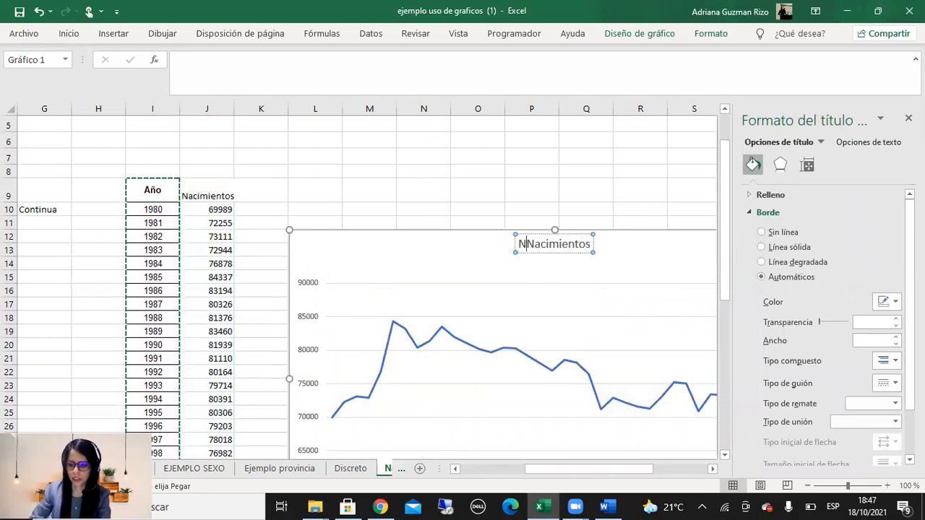
pyautogui.click(840, 506)
pyautogui.click(785, 310)
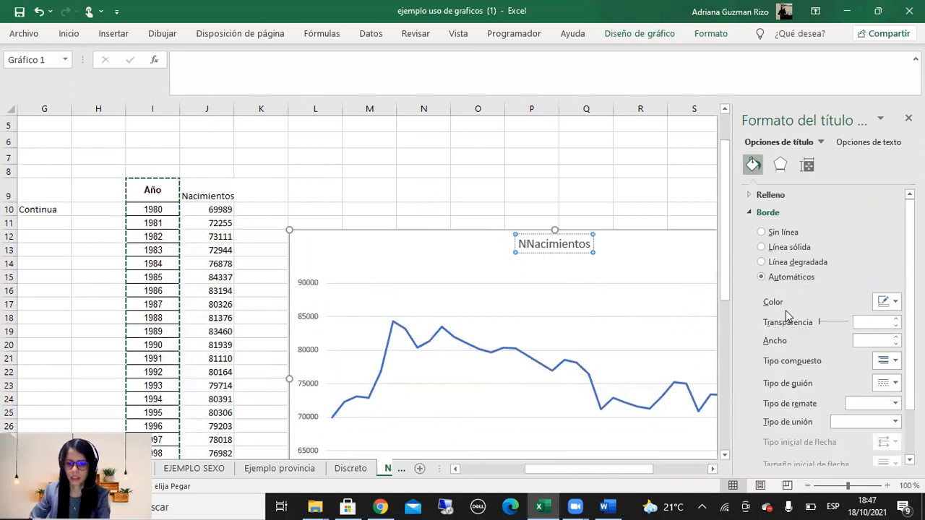
pyautogui.write('úmero de')
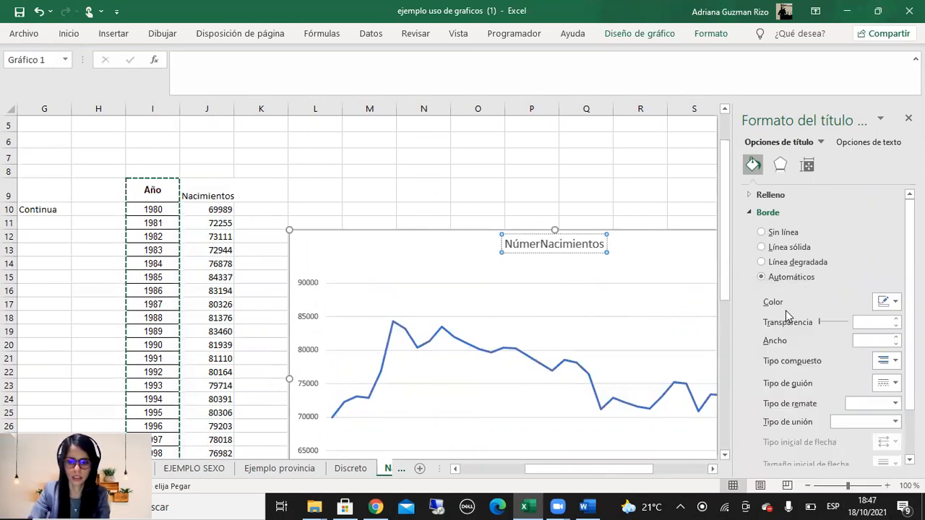
pyautogui.press('Delete')
pyautogui.write('n')
pyautogui.press('BackSpace')
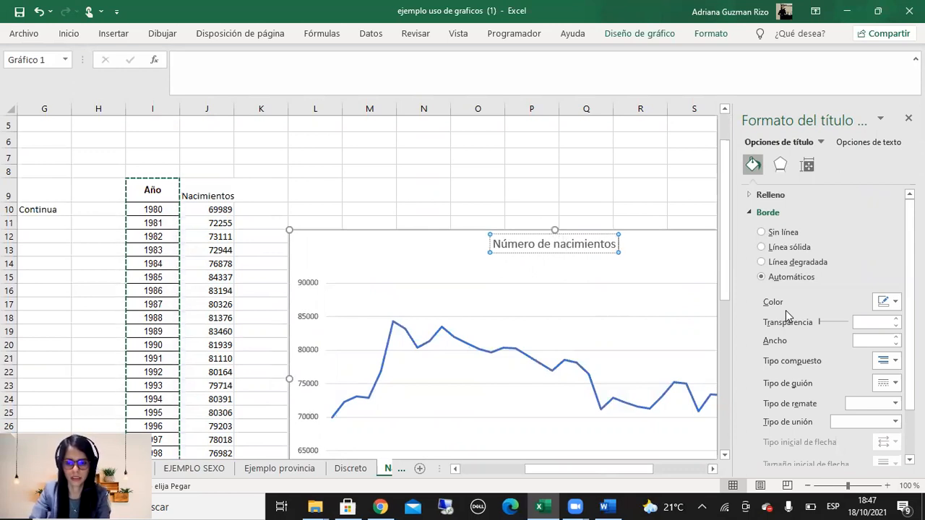
# Extend the chart title with "en Costarica 1980-2017", switching the keyboard input to Inglés (Estados Unidos) for the hyphen.
pyautogui.write('en Costarica')
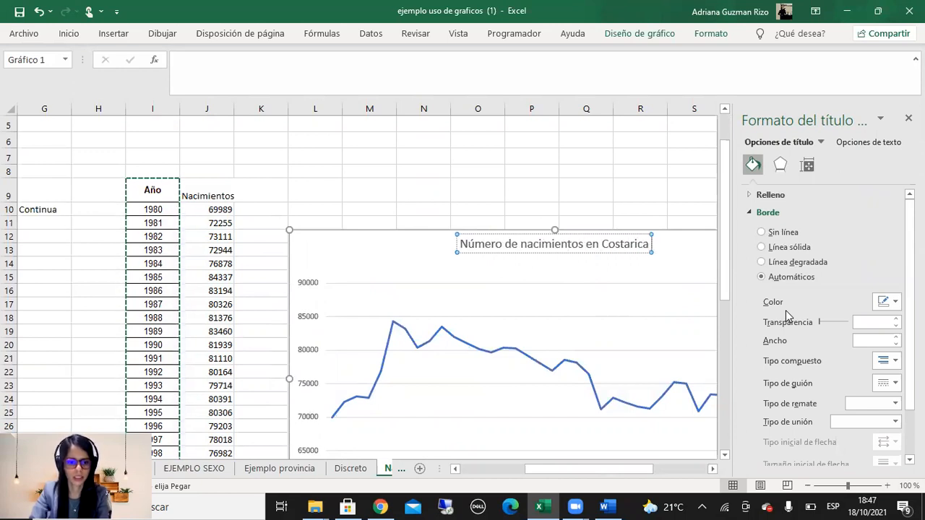
pyautogui.write(' 19')
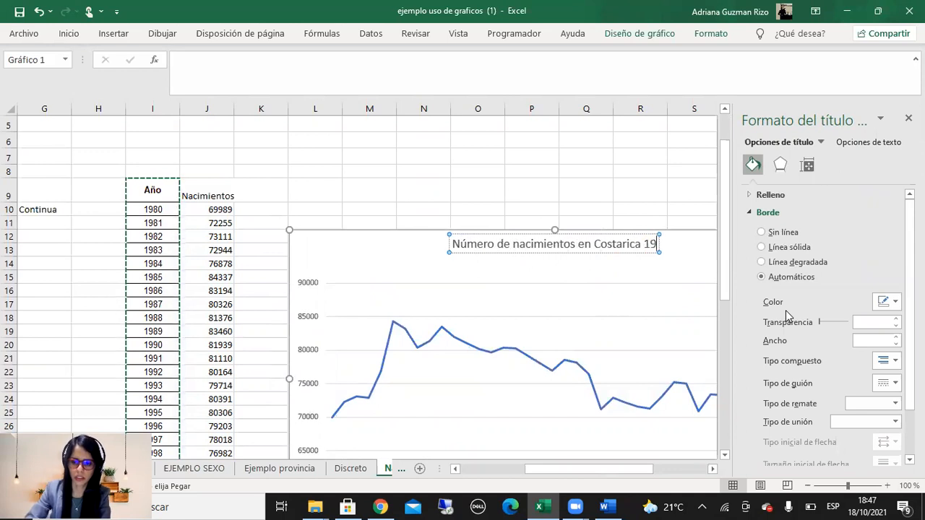
pyautogui.press('BackSpace')
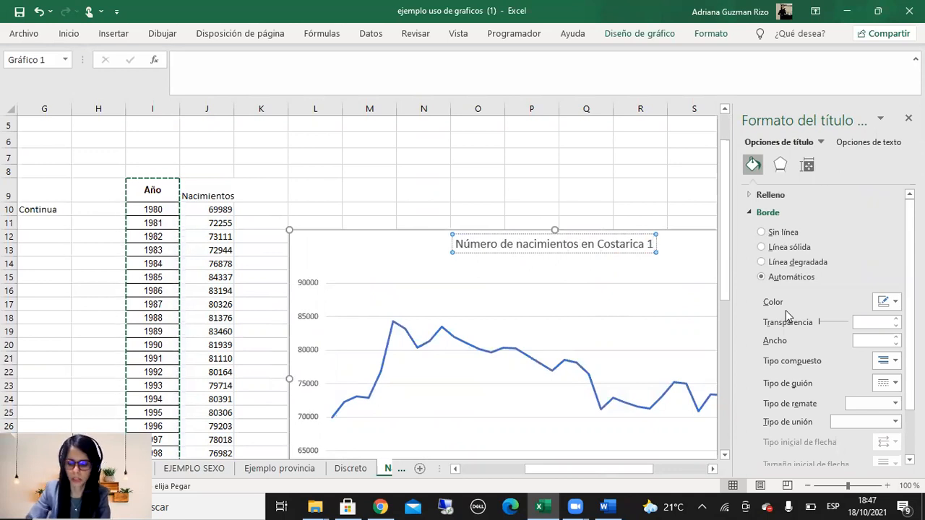
pyautogui.write('980')
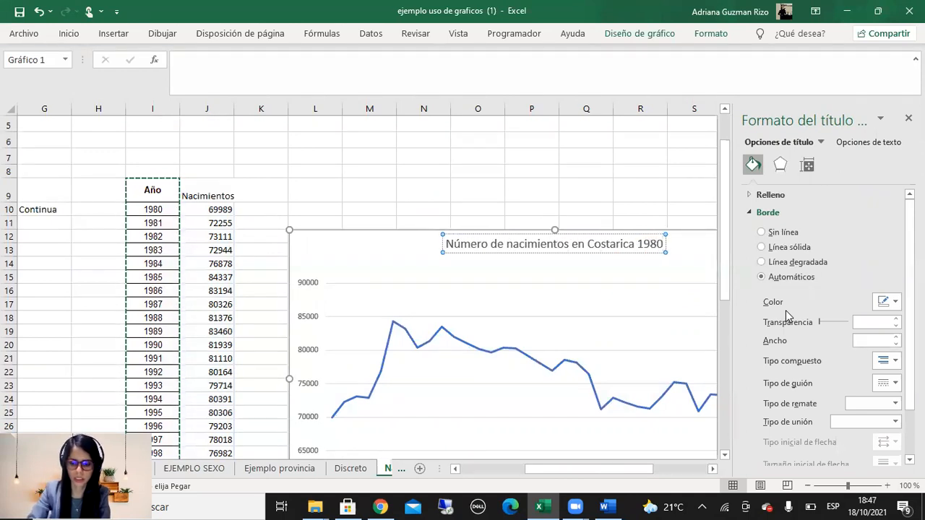
pyautogui.click(832, 507)
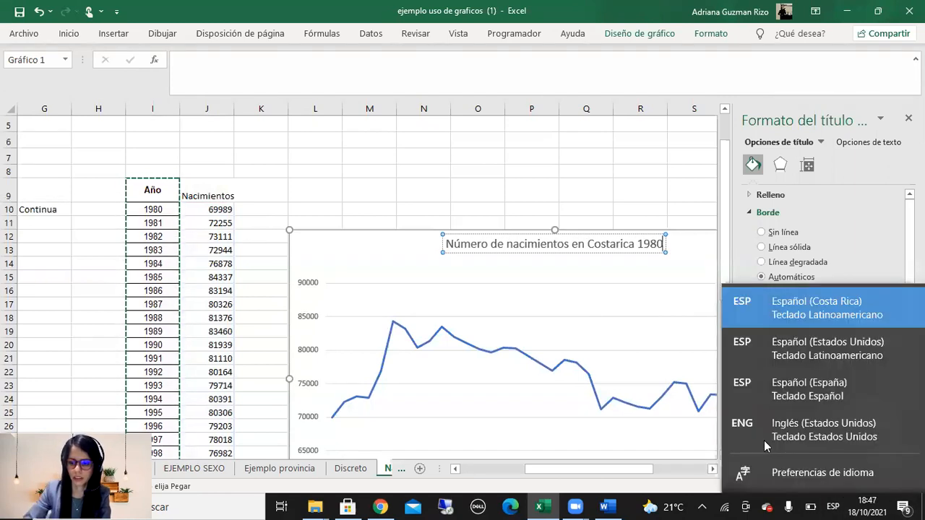
pyautogui.click(769, 440)
pyautogui.write('-')
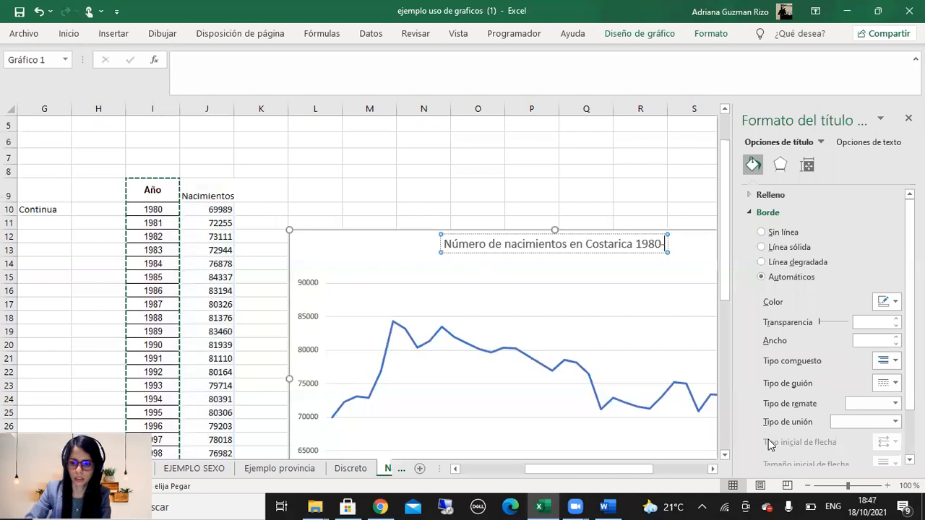
pyautogui.write('201')
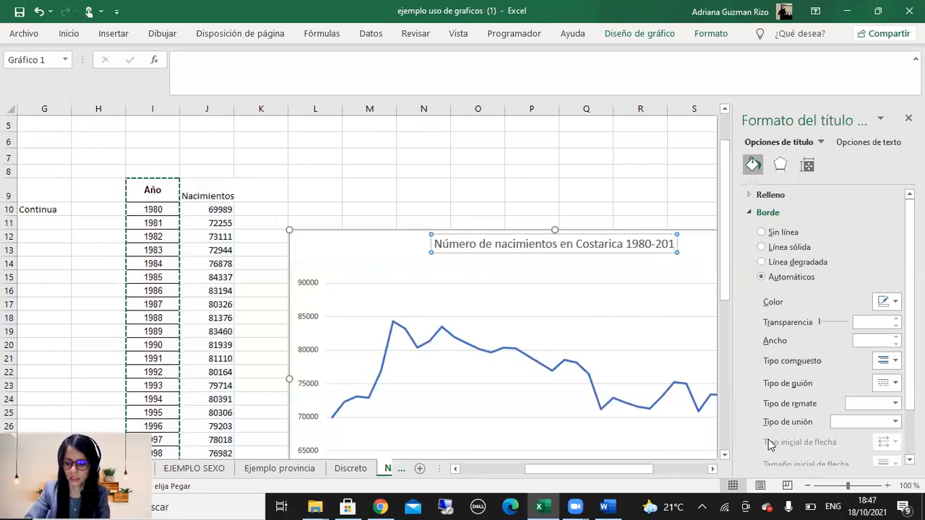
pyautogui.write('7')
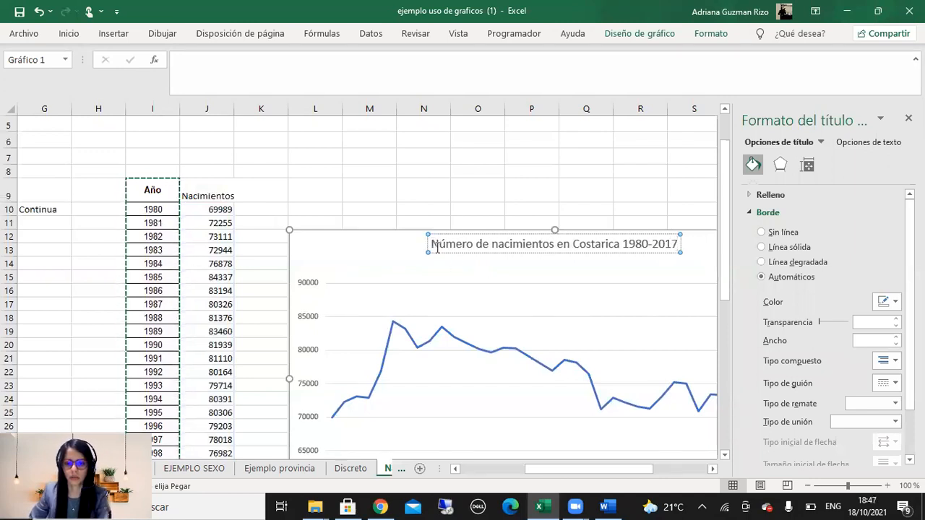
# Add the prefix "Grafico 6." at the start of the chart title and leave title editing.
pyautogui.write('Gr[af')
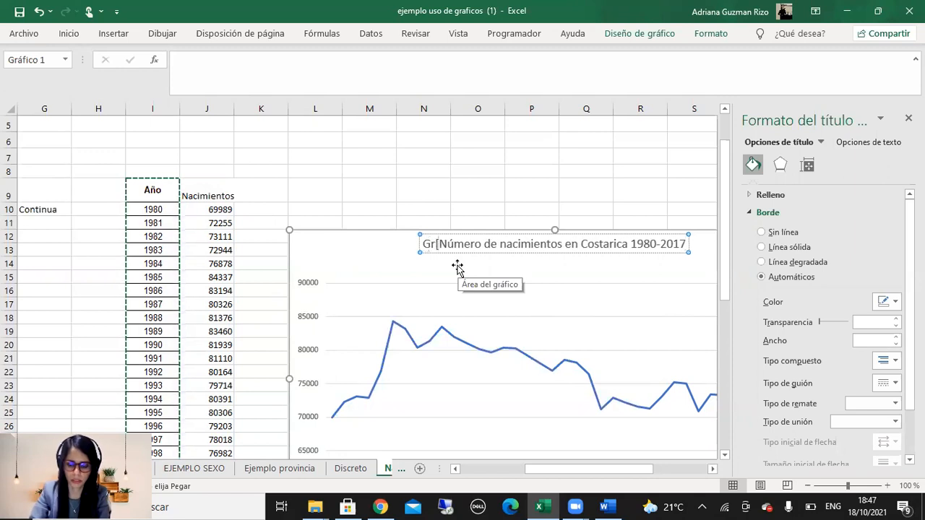
pyautogui.press('BackSpace')
pyautogui.press('BackSpace')
pyautogui.press('BackSpace')
pyautogui.write('a')
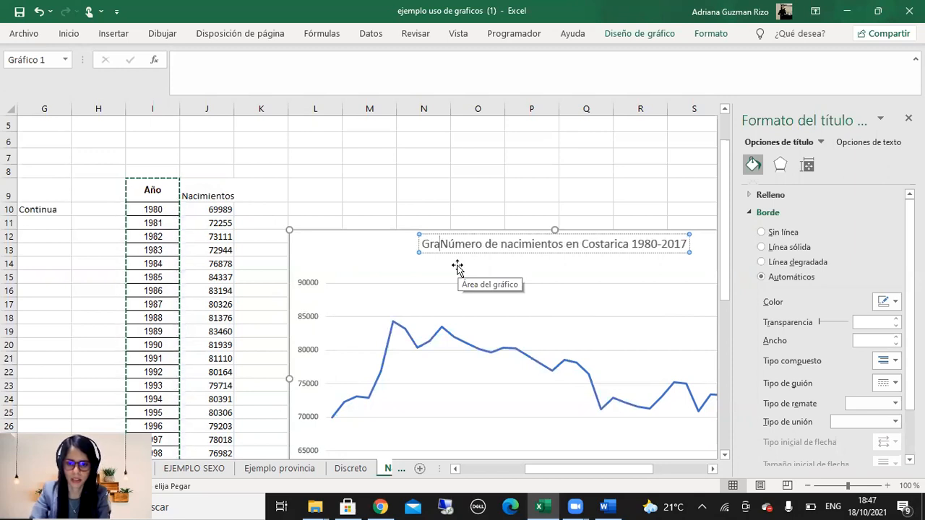
pyautogui.write('fico')
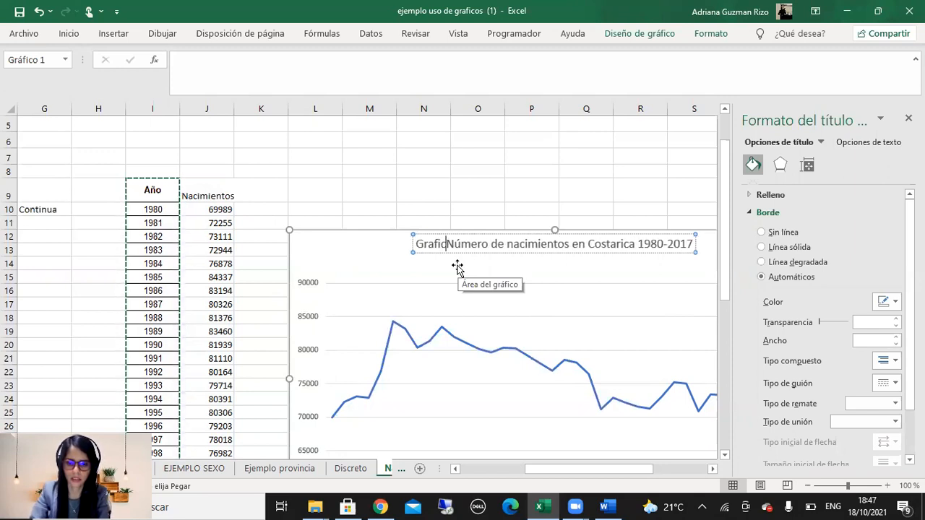
pyautogui.write(' 6')
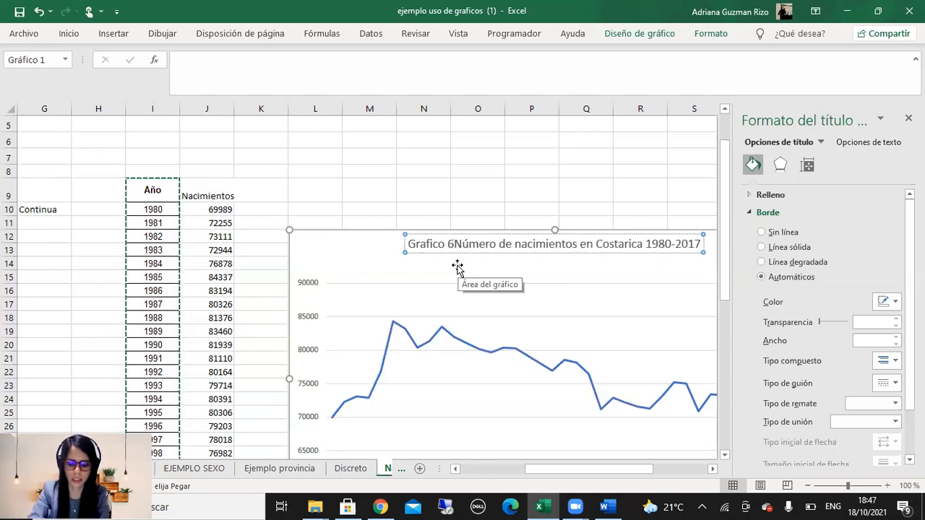
pyautogui.write('.')
pyautogui.click(457, 195)
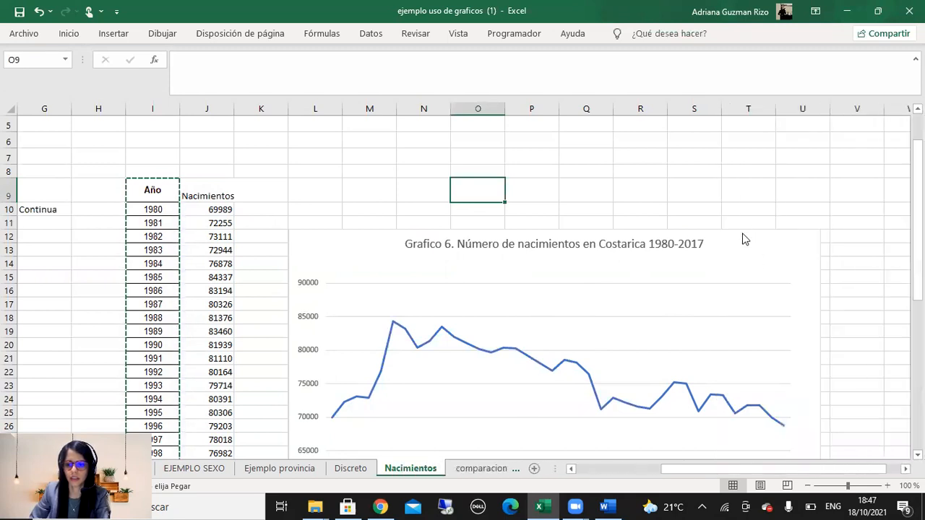
# Add axis titles to the births line chart, leaving error bars and the data table off.
pyautogui.click(782, 267)
pyautogui.scroll(-1, 788, 262)
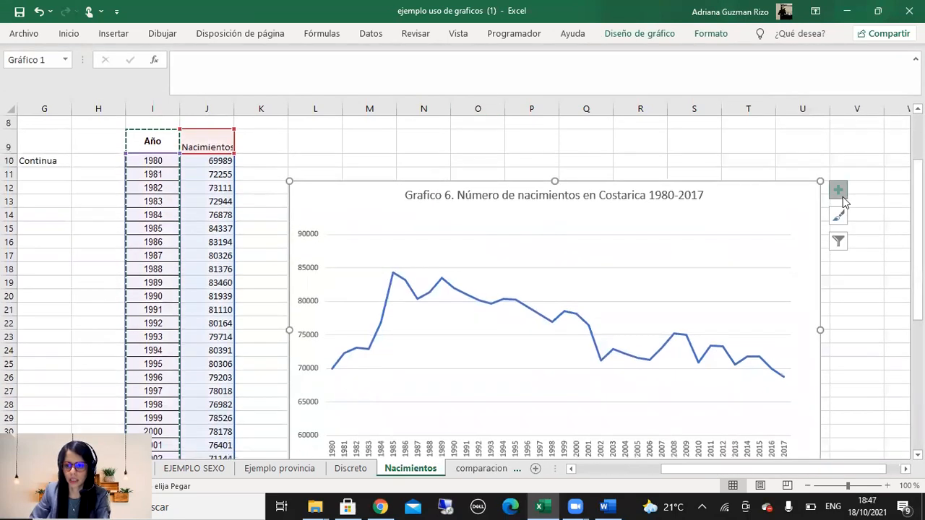
pyautogui.click(838, 190)
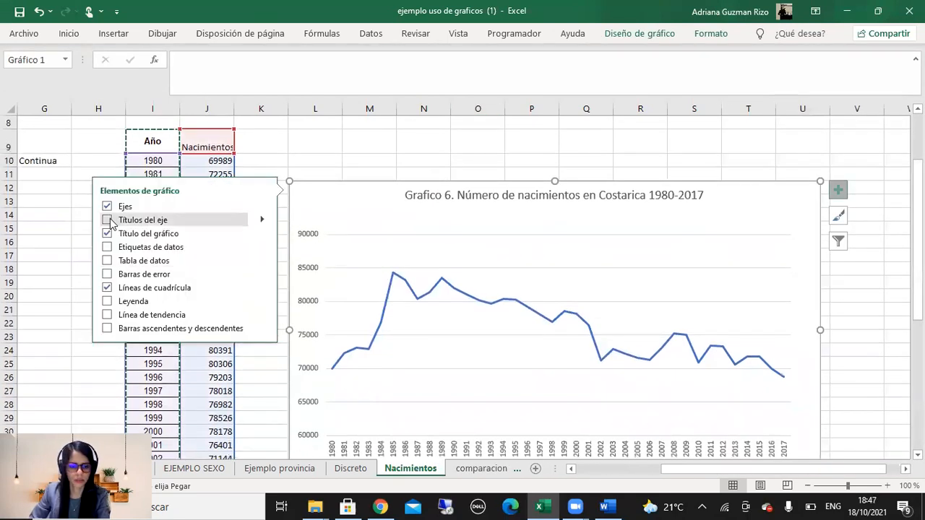
pyautogui.click(107, 221)
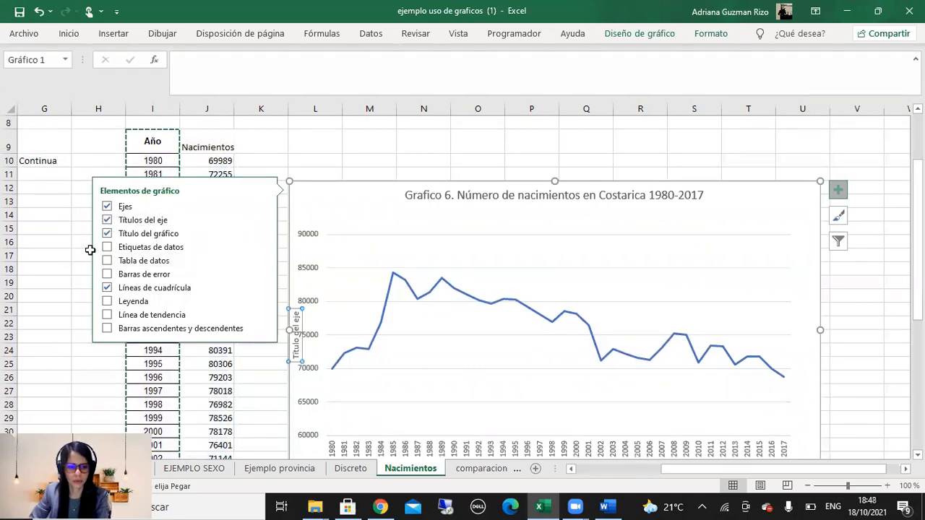
pyautogui.click(107, 275)
pyautogui.click(106, 275)
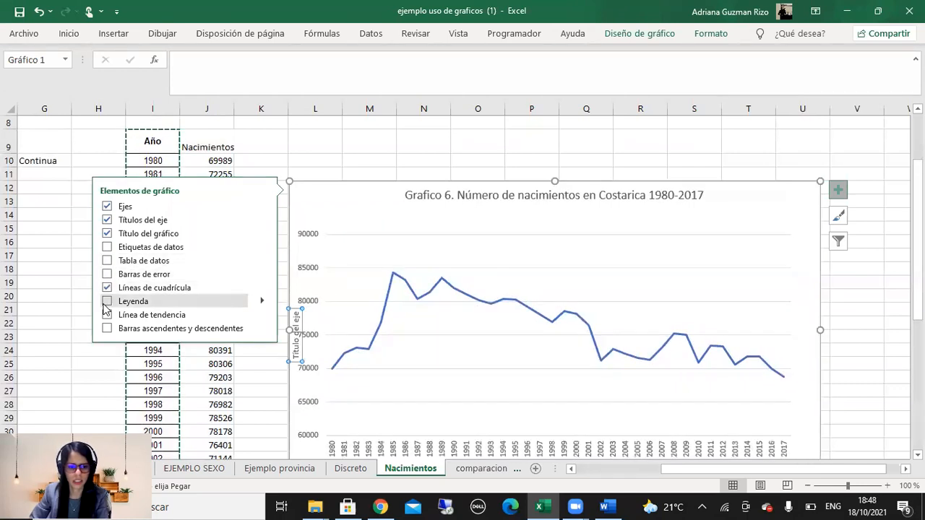
pyautogui.click(107, 261)
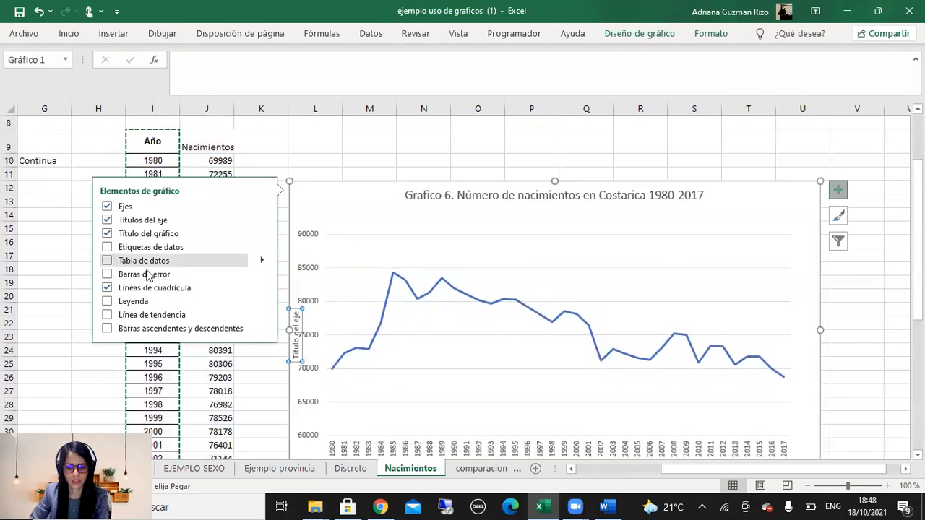
# Shrink the plot area from its upper-left corner to make room between the vertical axis title and the axis values.
pyautogui.scroll(-1, 859, 360)
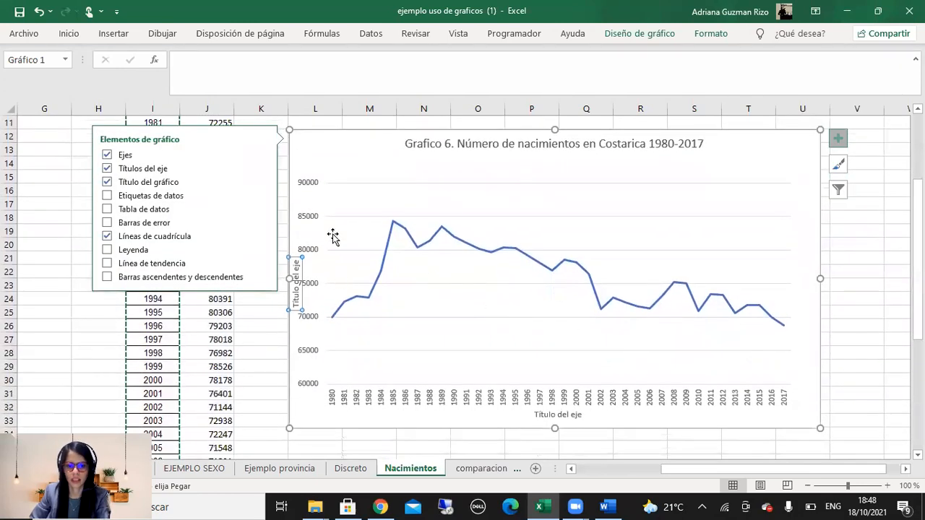
pyautogui.click(347, 196)
pyautogui.moveTo(329, 187); pyautogui.dragTo(355, 186)
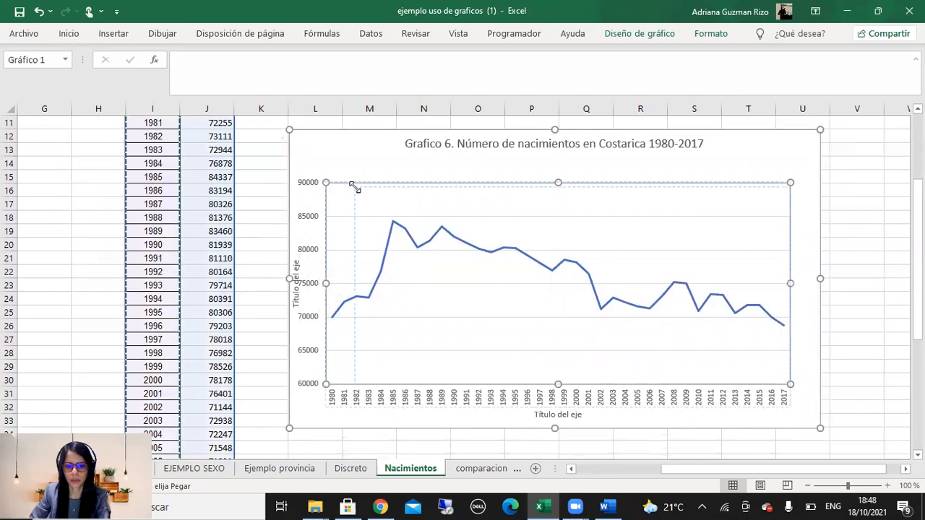
# Set the vertical axis title to "Nacimientos".
pyautogui.click(322, 286)
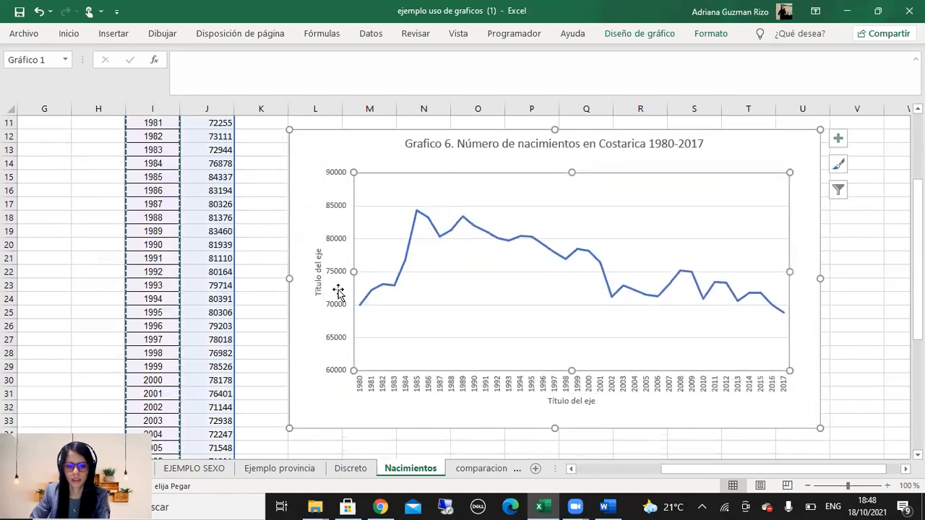
pyautogui.tripleClick(320, 255)
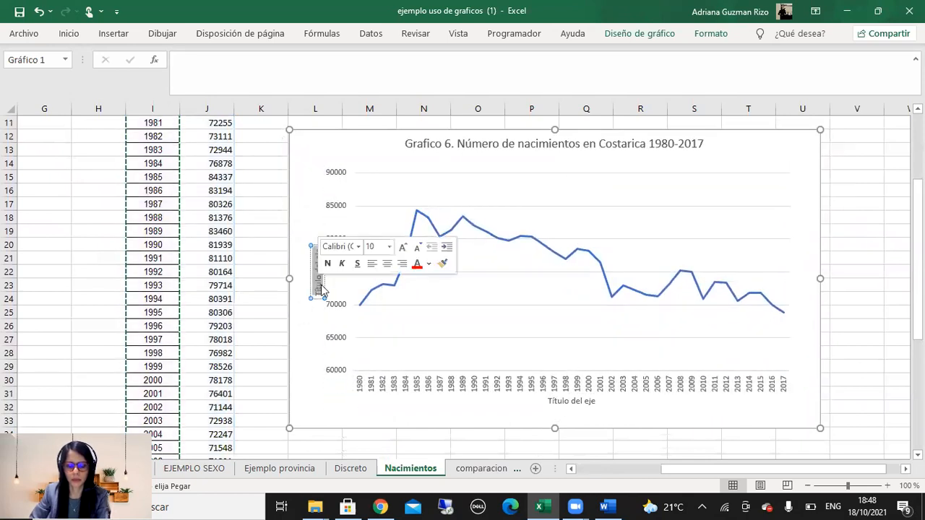
pyautogui.write('N')
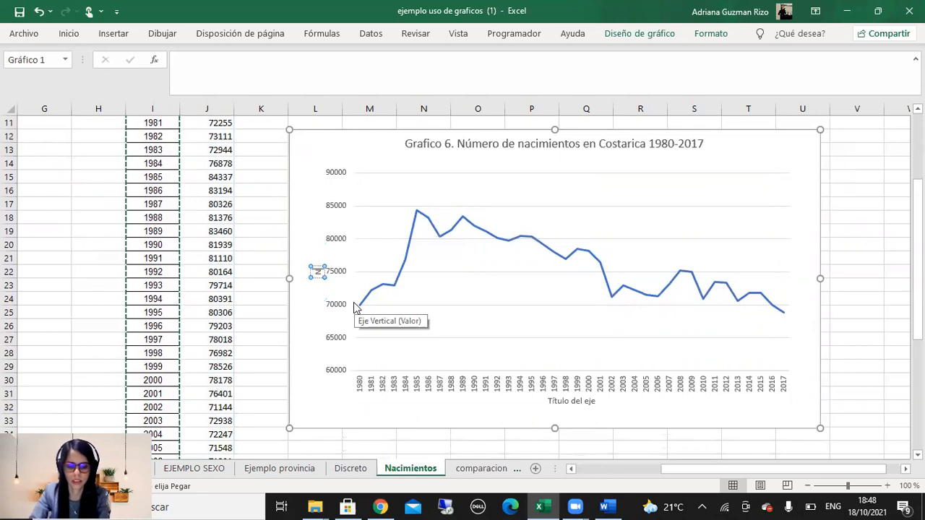
pyautogui.write('acimientos')
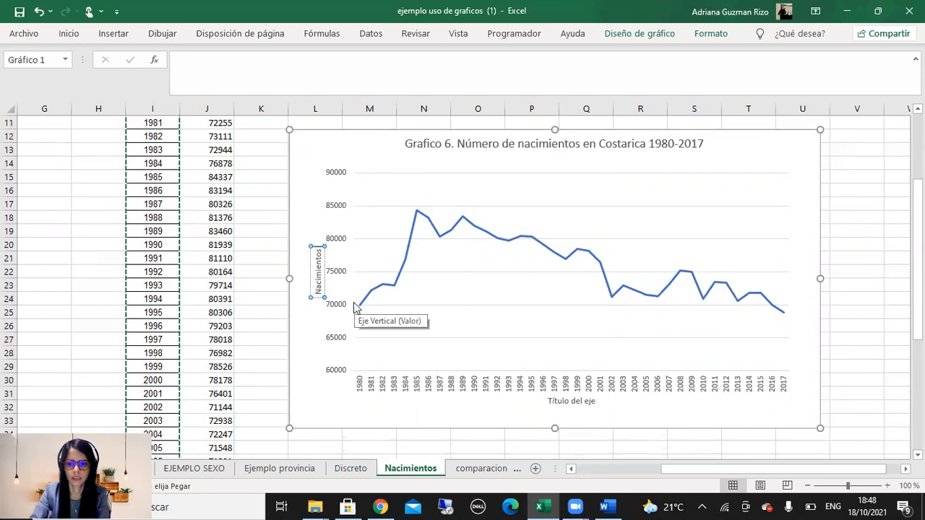
# Set the horizontal axis title to "Años", switching the keyboard input back to Spanish for the ñ.
pyautogui.tripleClick(584, 403)
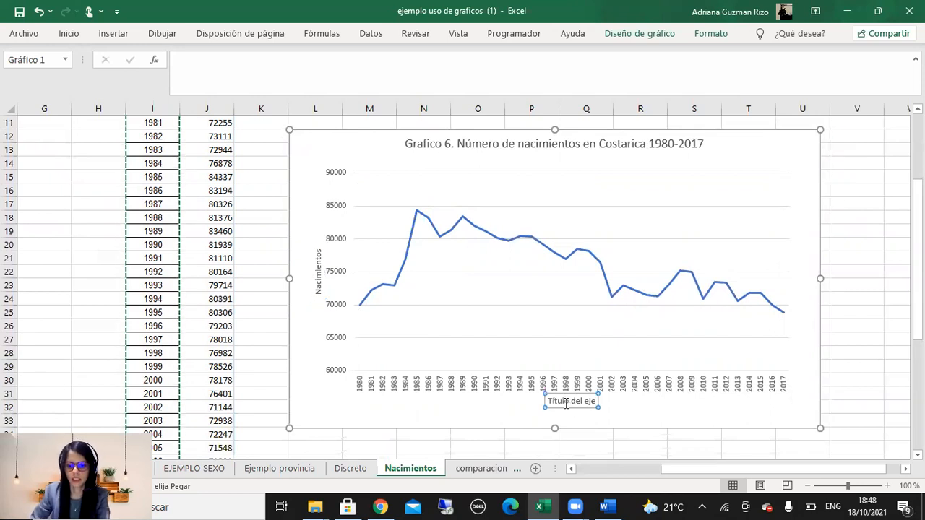
pyautogui.write('A;o')
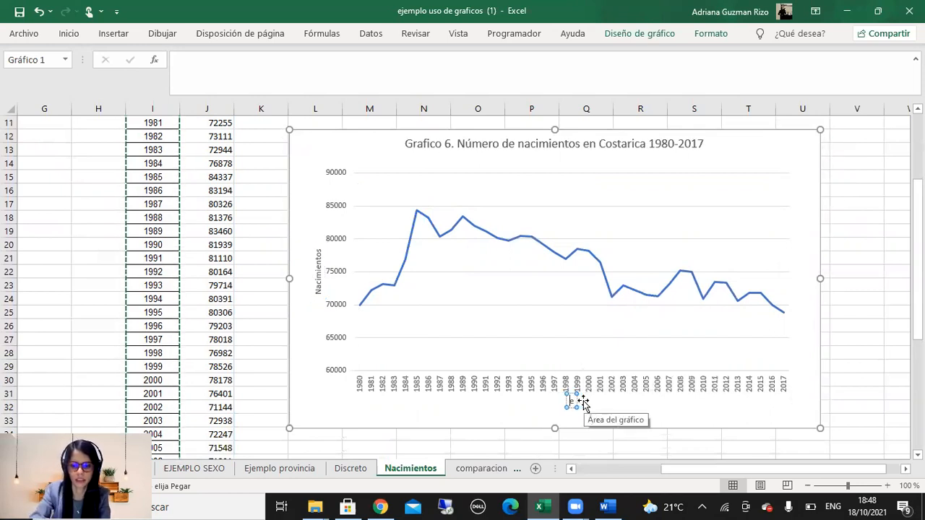
pyautogui.press('BackSpace')
pyautogui.press('BackSpace')
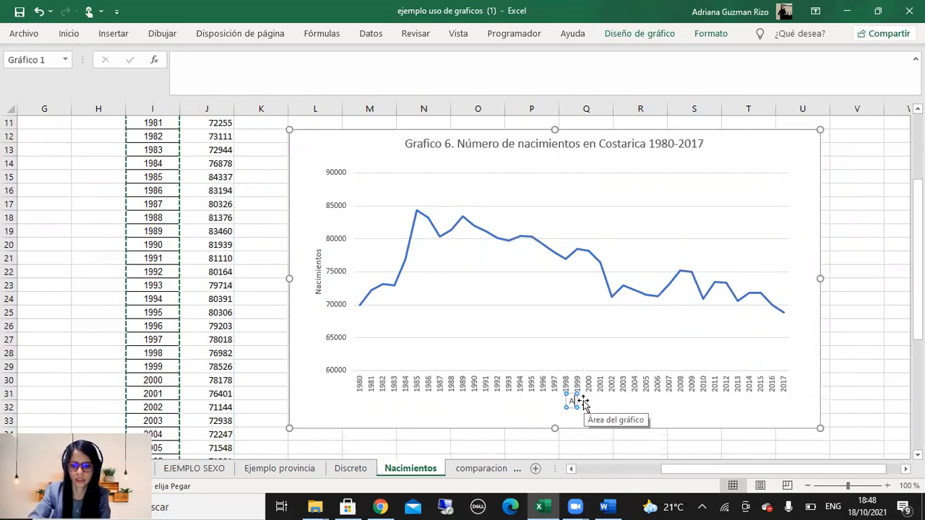
pyautogui.click(831, 506)
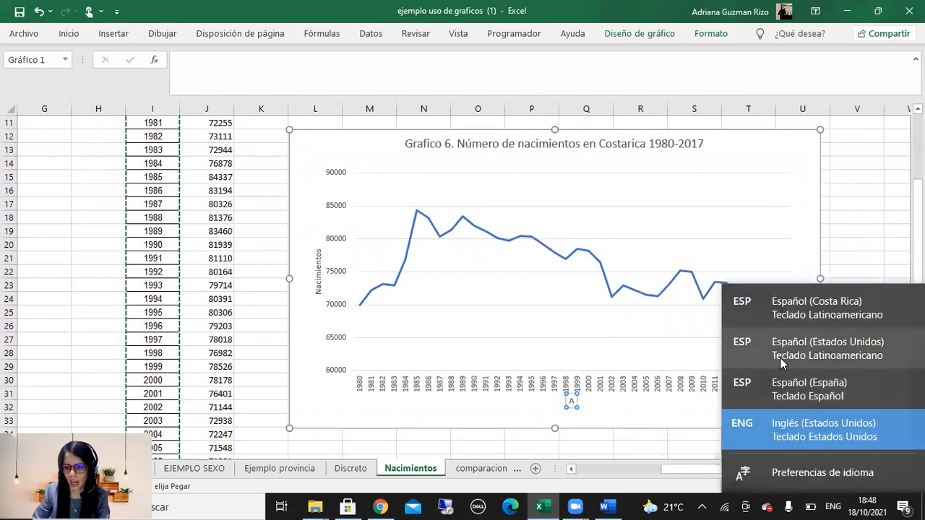
pyautogui.write('ños')
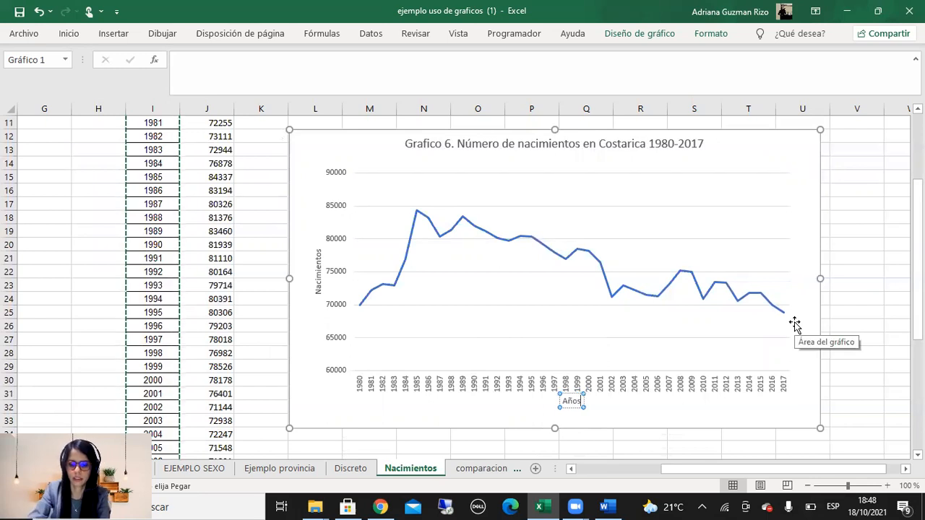
# Move the "Años" axis title slightly lower, away from the year labels on the births line chart.
pyautogui.click(574, 414)
pyautogui.click(576, 402)
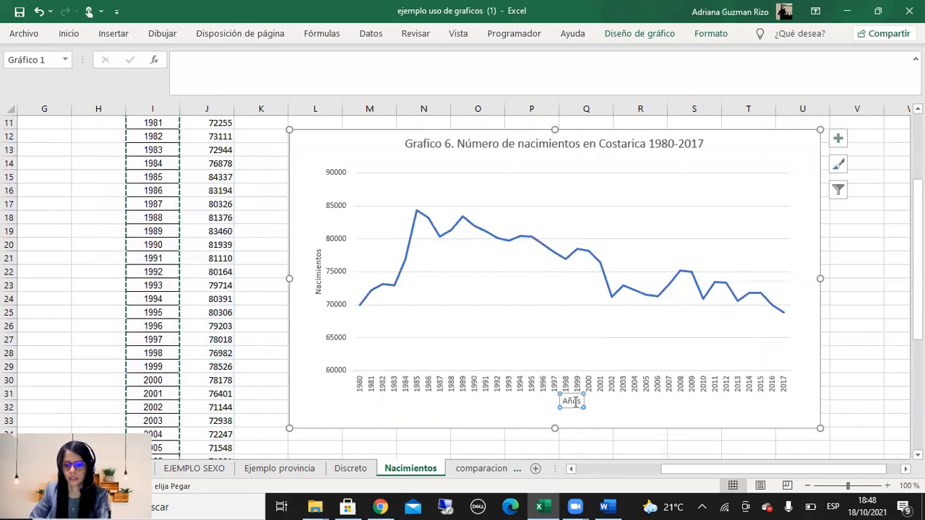
pyautogui.moveTo(570, 407); pyautogui.dragTo(571, 417)
pyautogui.click(618, 419)
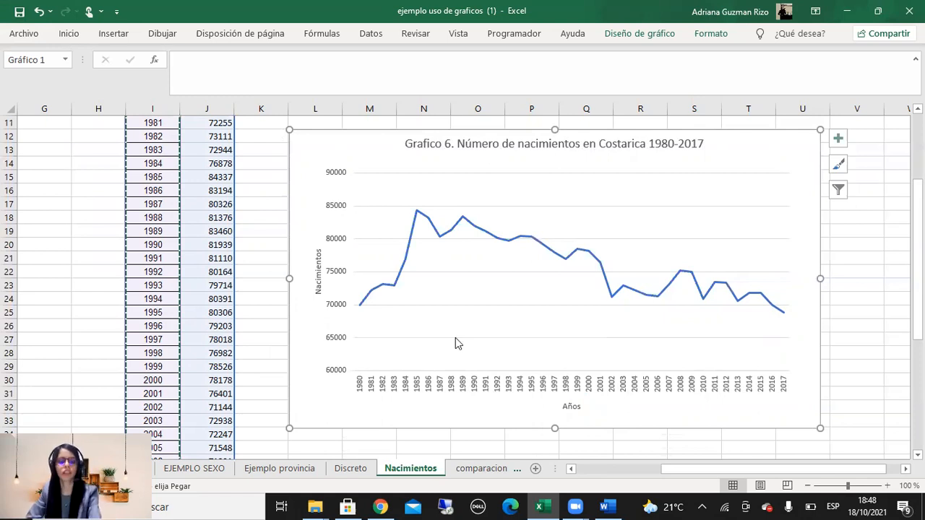
# Extend the births column header in J9 to "Nacimientos Costa Rica".
pyautogui.click(261, 380)
pyautogui.scroll(3, 263, 262)
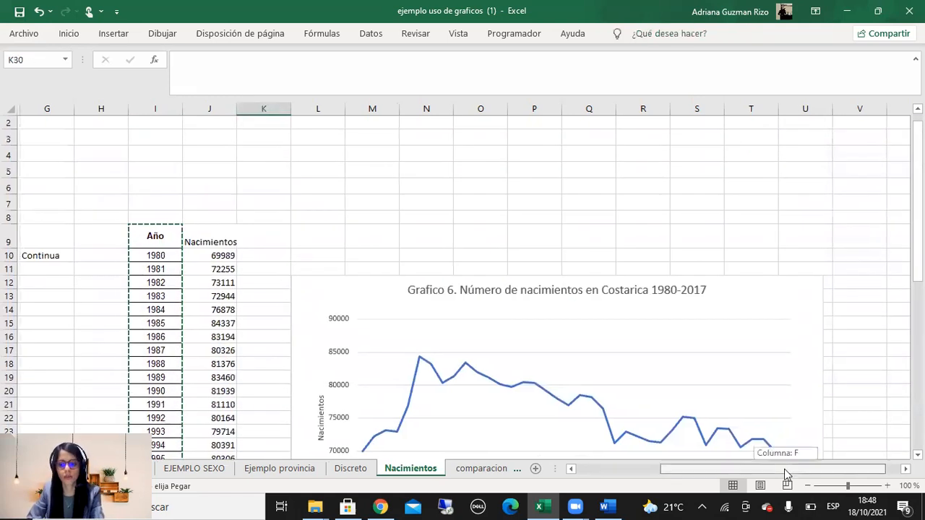
pyautogui.hscroll(-3, 673, 427)
pyautogui.scroll(-3, 677, 427)
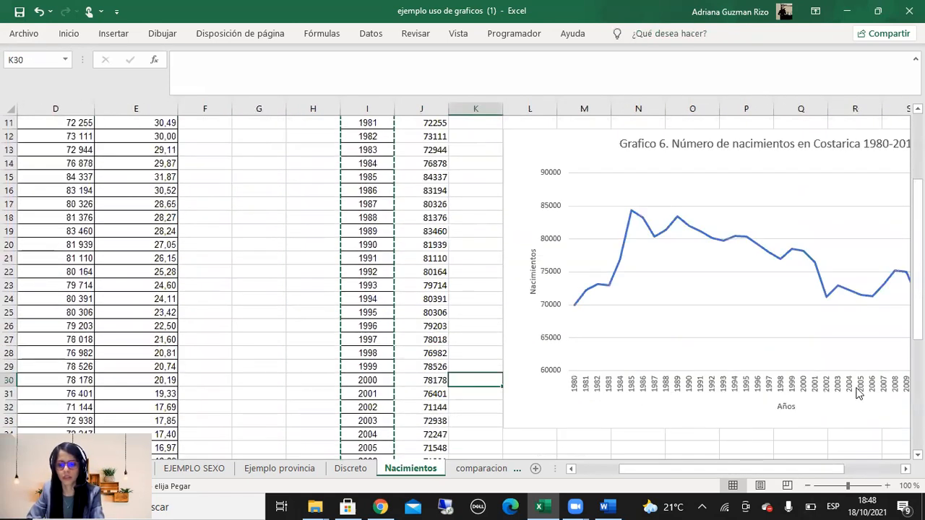
pyautogui.moveTo(786, 467); pyautogui.dragTo(793, 468)
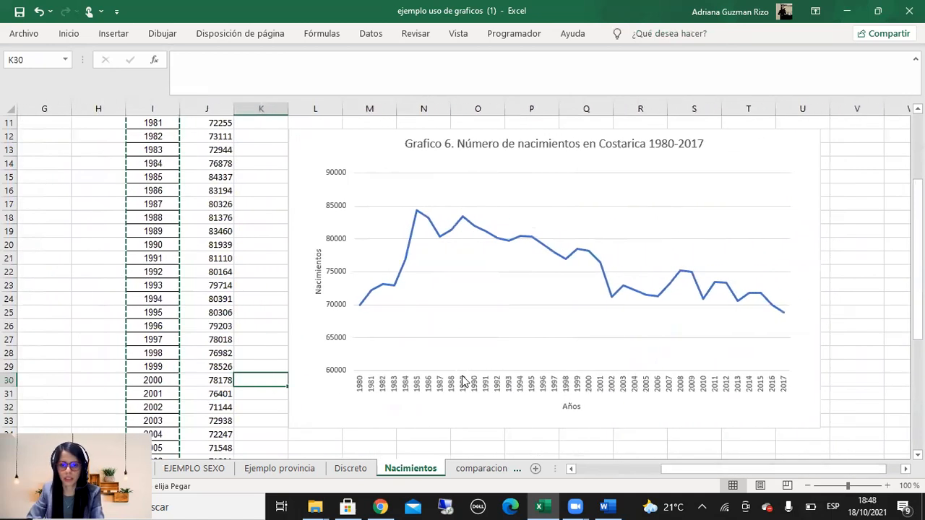
pyautogui.scroll(3, 338, 242)
pyautogui.scroll(1, 338, 242)
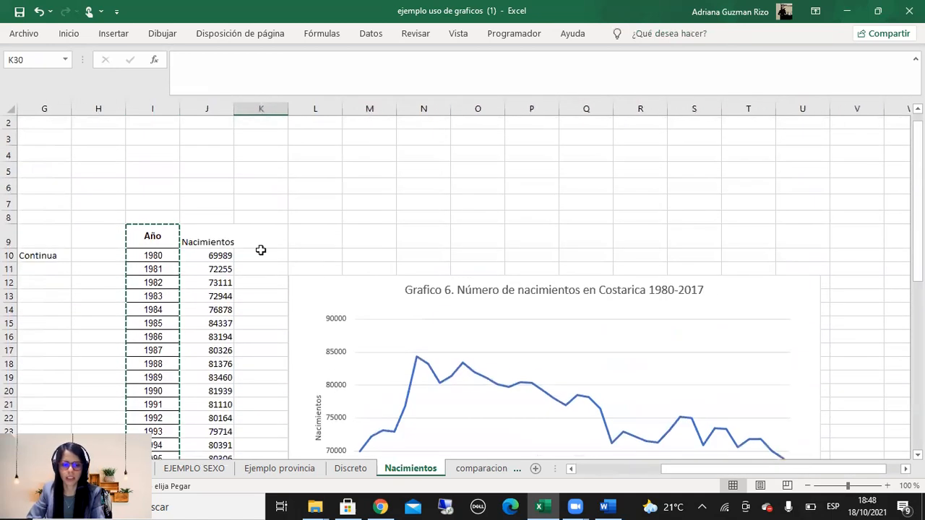
pyautogui.click(223, 237)
pyautogui.click(248, 62)
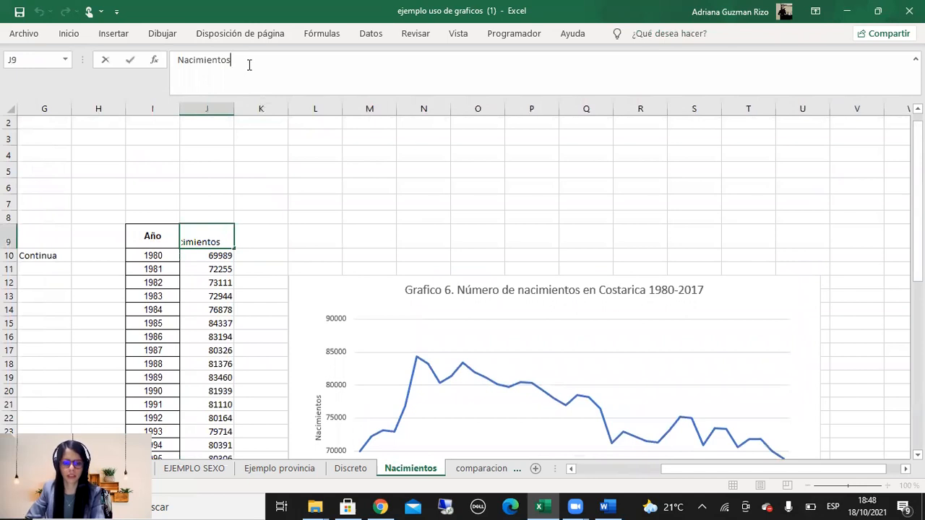
pyautogui.write('Costa Rica')
pyautogui.press('Return')
# Enter the header "Nacimientos Honduras" in cell K9.
pyautogui.press('Up')
pyautogui.press('Right')
pyautogui.write('N')
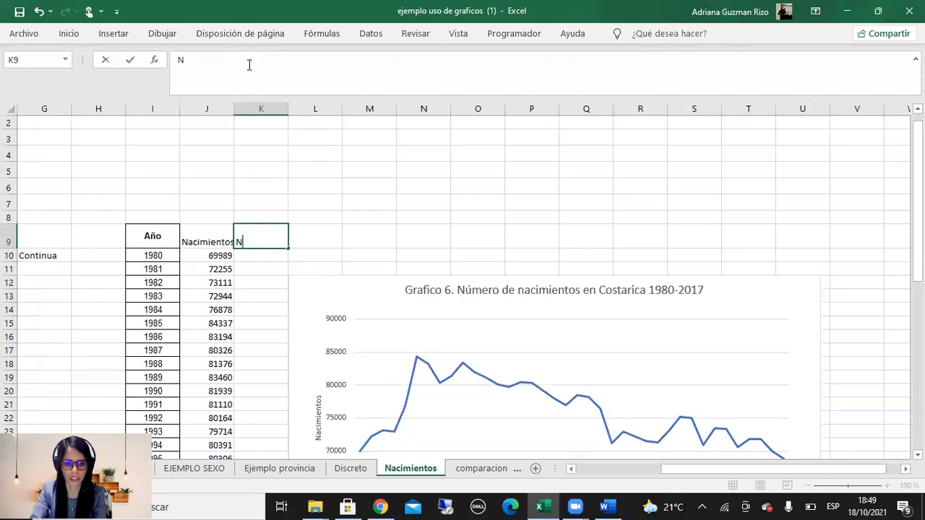
pyautogui.write('acimeintos S')
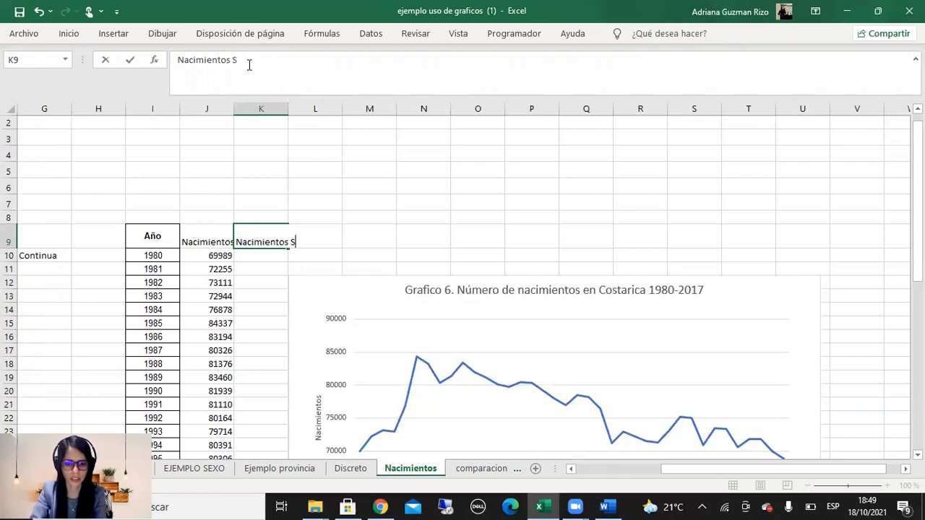
pyautogui.press('BackSpace')
pyautogui.write('HO')
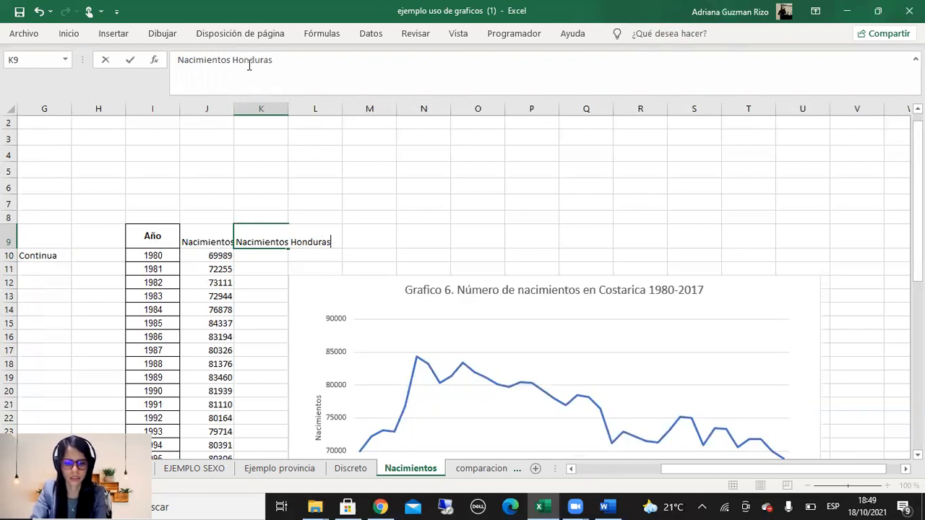
pyautogui.press('Return')
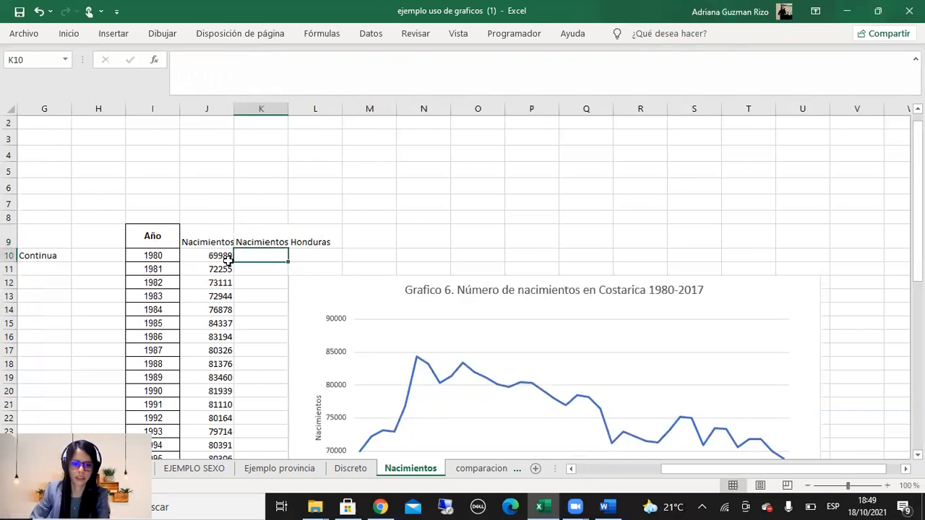
# Copy the yearly births from J10 to the end of the column and paste them as values starting at K10.
pyautogui.click(227, 258)
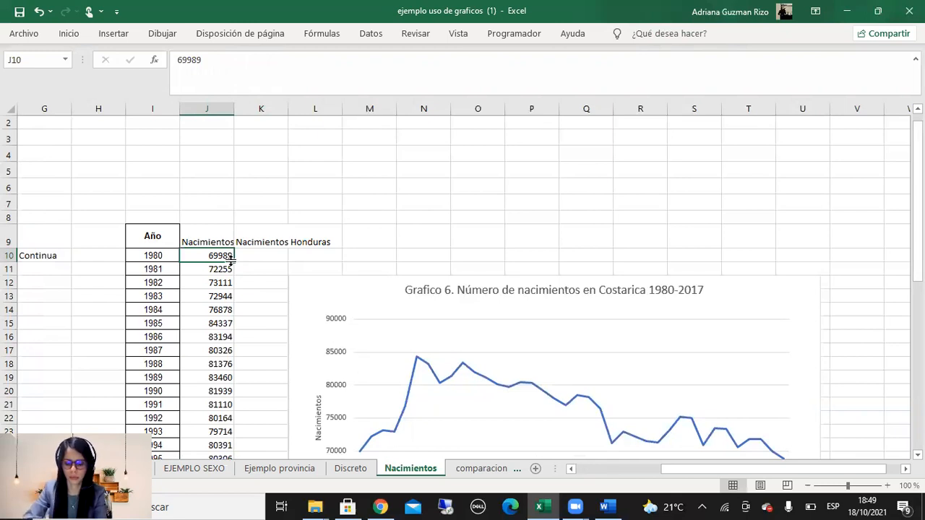
pyautogui.hotkey('ctrl', 'shift', 'Down')
pyautogui.rightClick(232, 259)
pyautogui.click(283, 158)
pyautogui.scroll(7, 296, 279)
pyautogui.click(281, 270)
pyautogui.rightClick(281, 271)
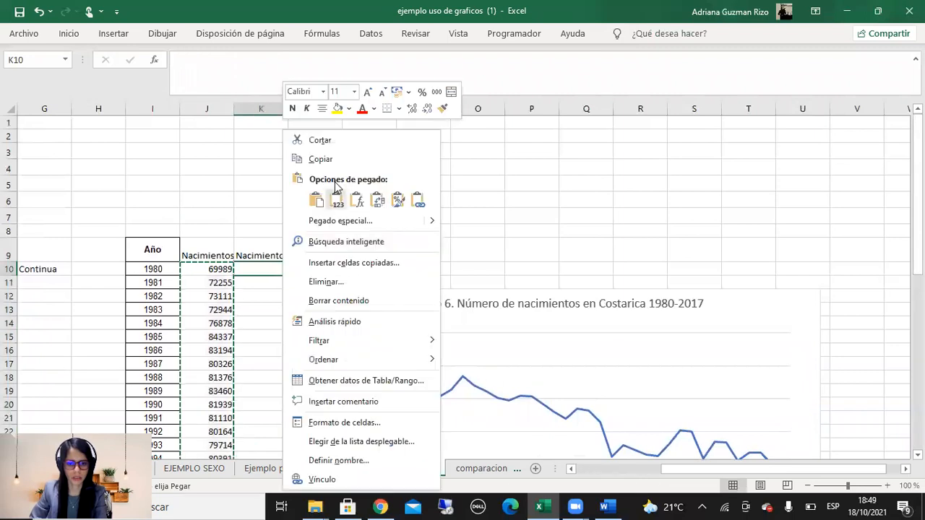
pyautogui.click(338, 200)
# Move the births chart clear of the data and fill column L from L10 to the last year with 1695.
pyautogui.click(429, 308)
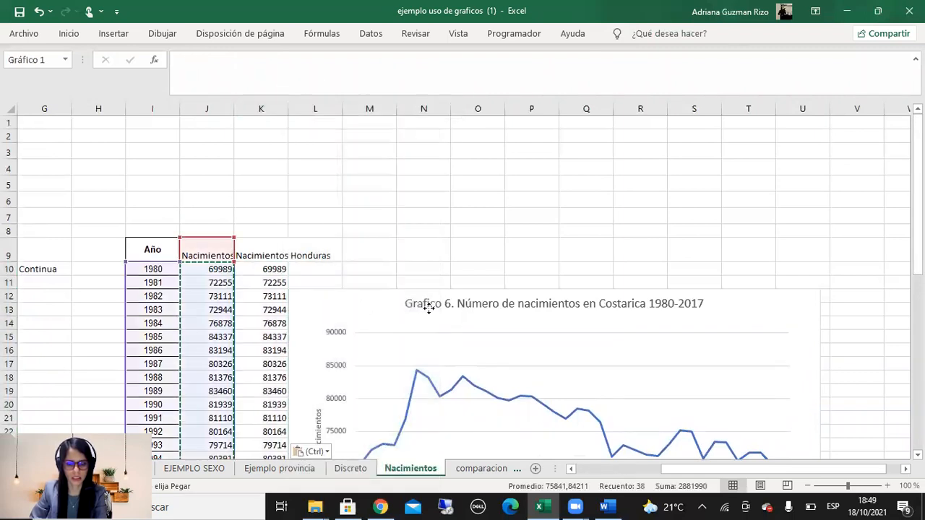
pyautogui.moveTo(429, 308); pyautogui.dragTo(632, 222)
pyautogui.click(328, 269)
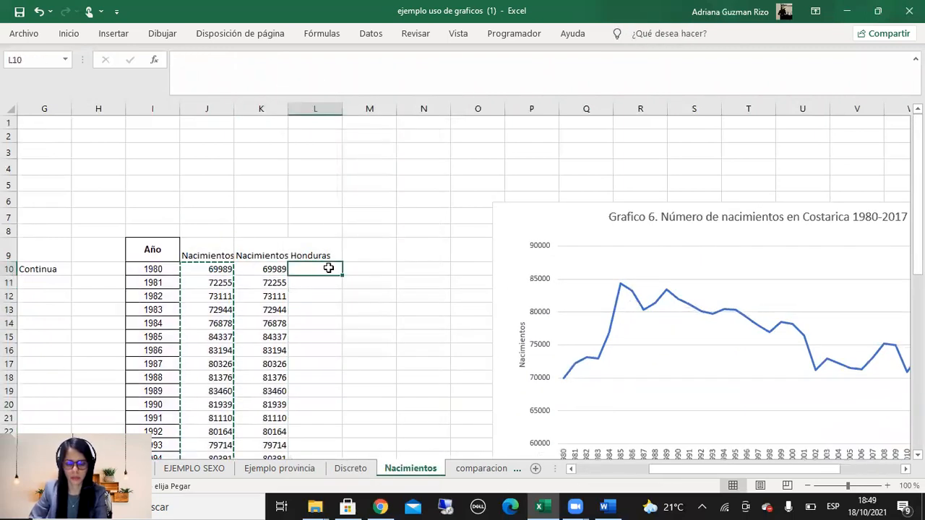
pyautogui.write('¿')
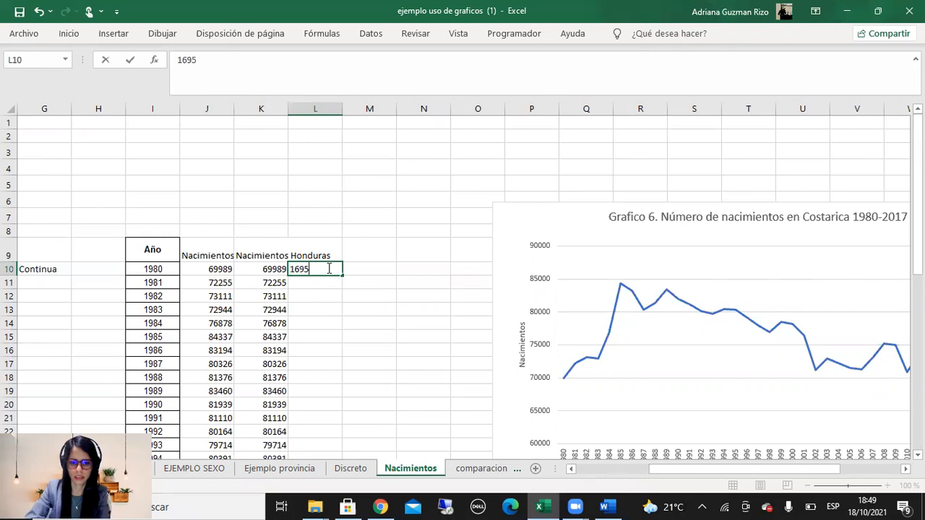
pyautogui.press('Return')
pyautogui.click(332, 270)
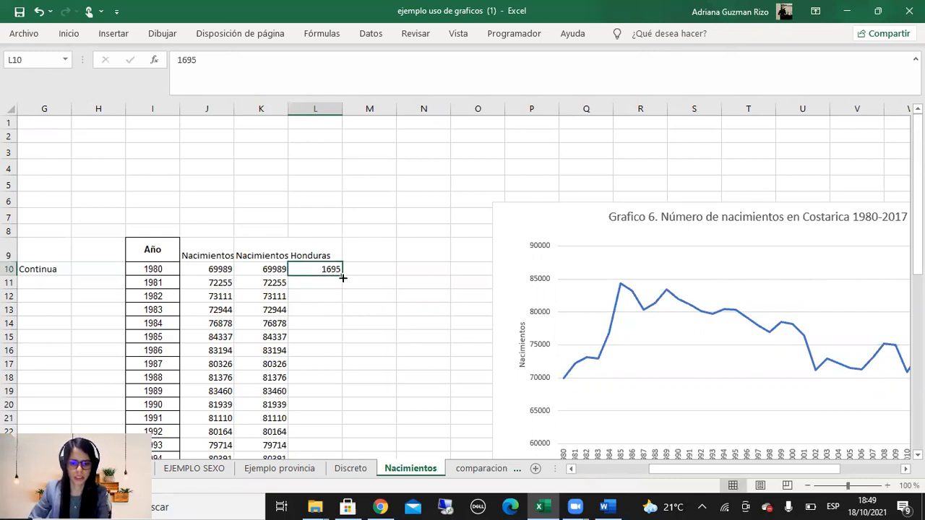
pyautogui.doubleClick(343, 275)
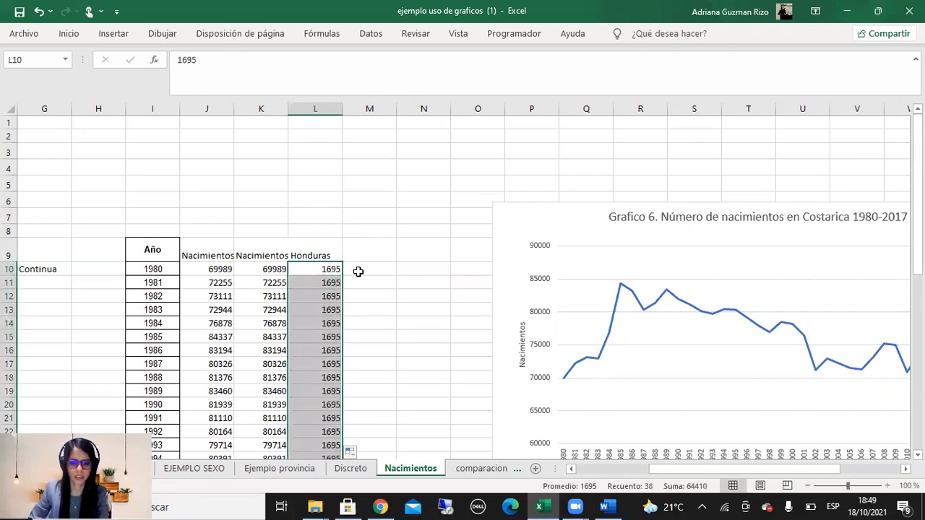
# Switch the keyboard input to English, enter =K10+L10 in M10 and fill the formula to the last year.
pyautogui.click(358, 271)
pyautogui.write('¿')
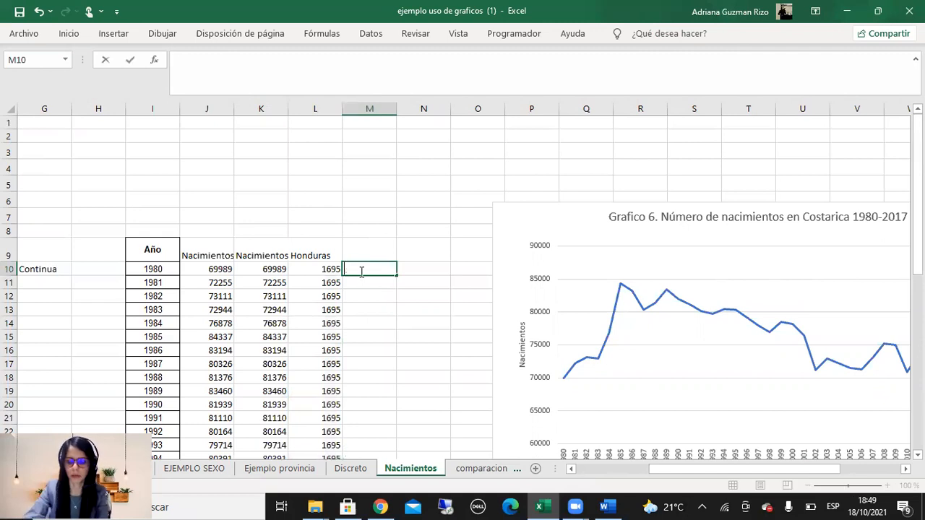
pyautogui.click(832, 506)
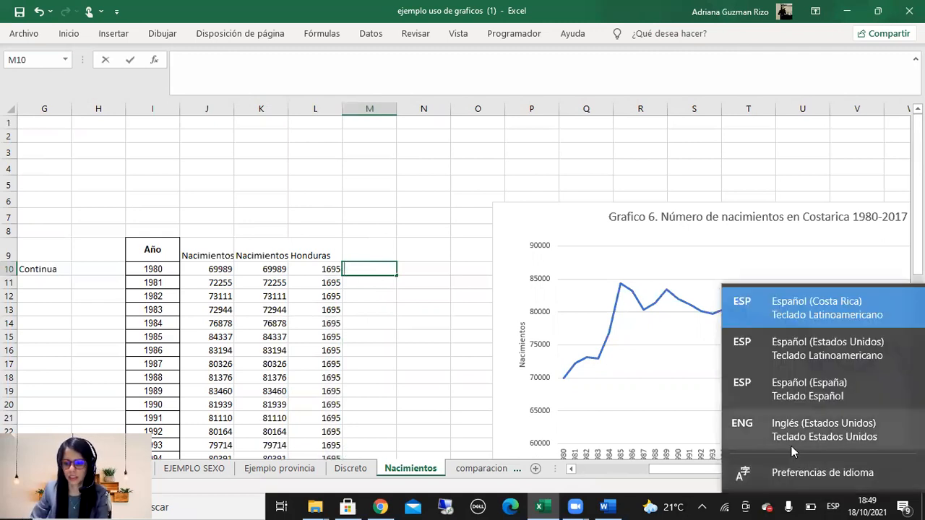
pyautogui.click(790, 446)
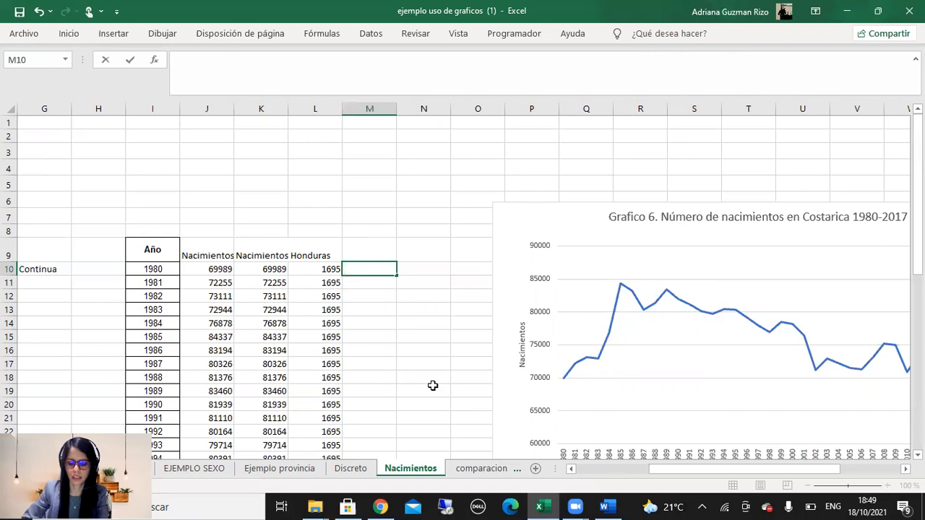
pyautogui.write('=')
pyautogui.press('Left')
pyautogui.press('Left')
pyautogui.write('=')
pyautogui.press('Left')
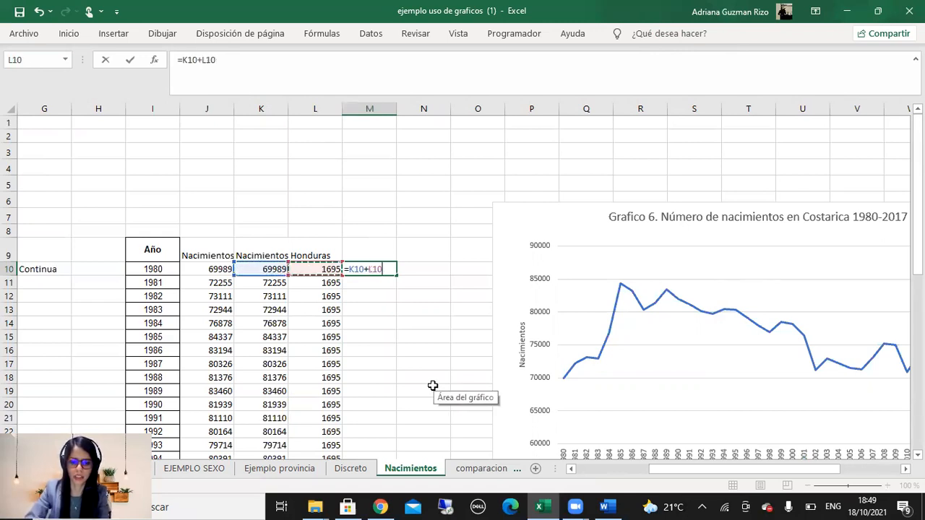
pyautogui.press('Return')
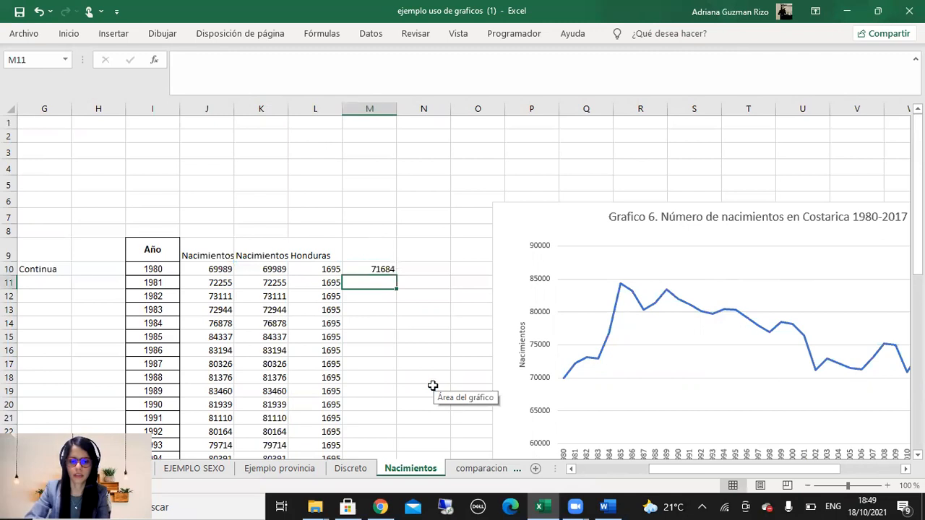
pyautogui.click(385, 268)
pyautogui.doubleClick(397, 275)
# Try to cut the summed values from column M and paste them over column L.
pyautogui.click(375, 271)
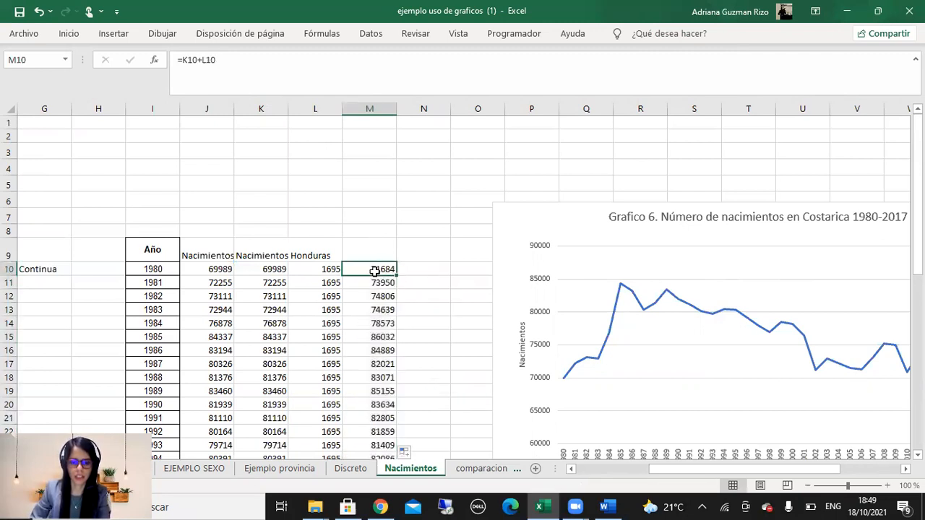
pyautogui.hotkey('ctrl', 'shift', 'Down')
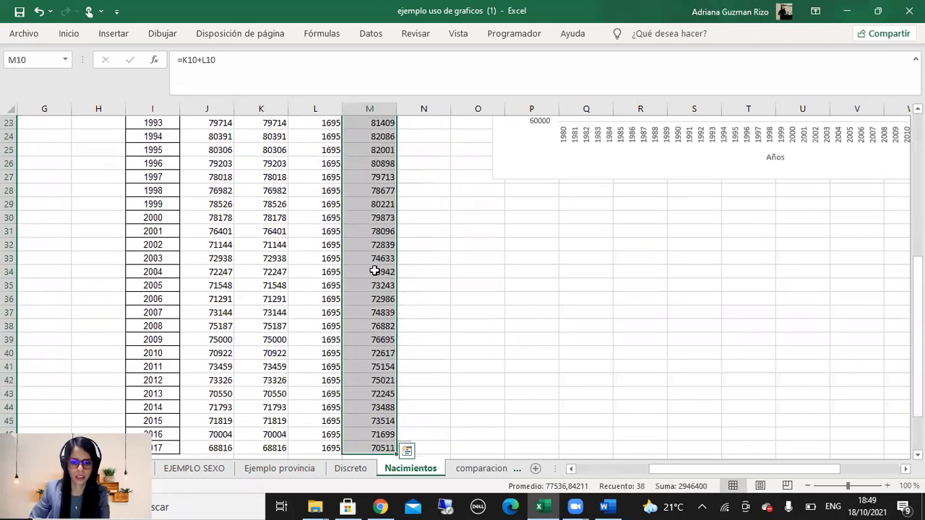
pyautogui.rightClick(377, 127)
pyautogui.click(440, 140)
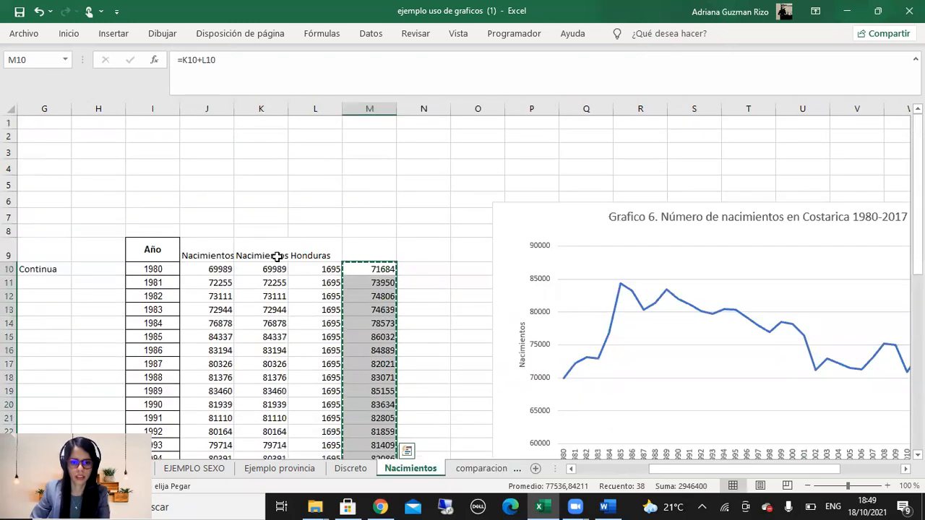
pyautogui.click(320, 269)
pyautogui.rightClick(320, 268)
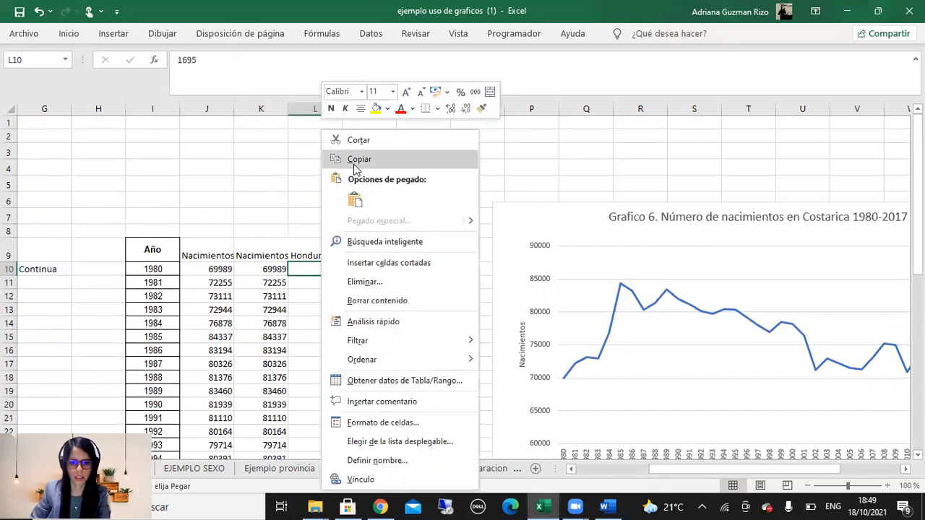
pyautogui.click(355, 201)
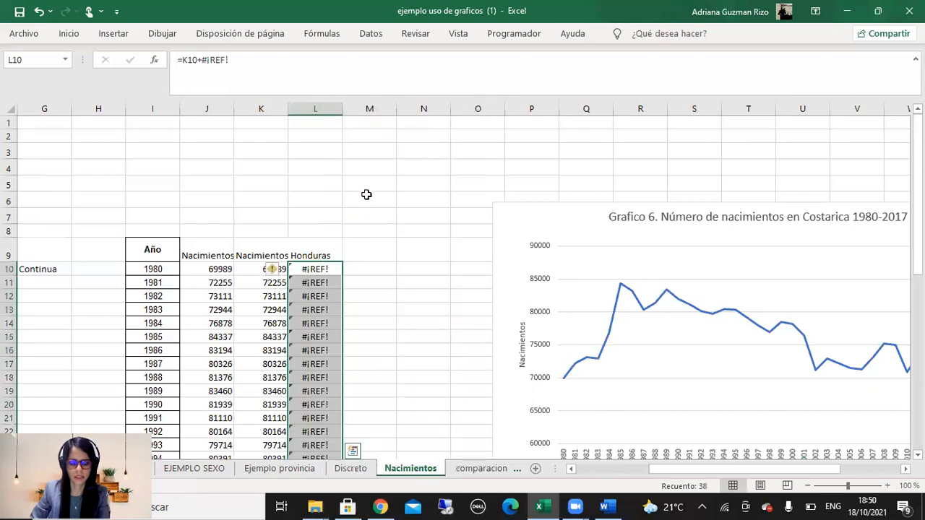
pyautogui.hotkey('ctrl', 'z')
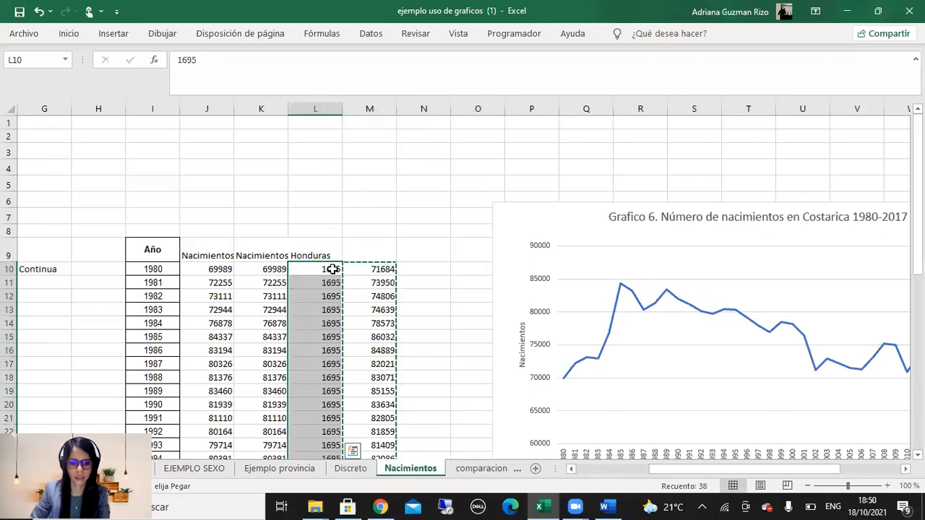
pyautogui.rightClick(334, 269)
pyautogui.click(367, 202)
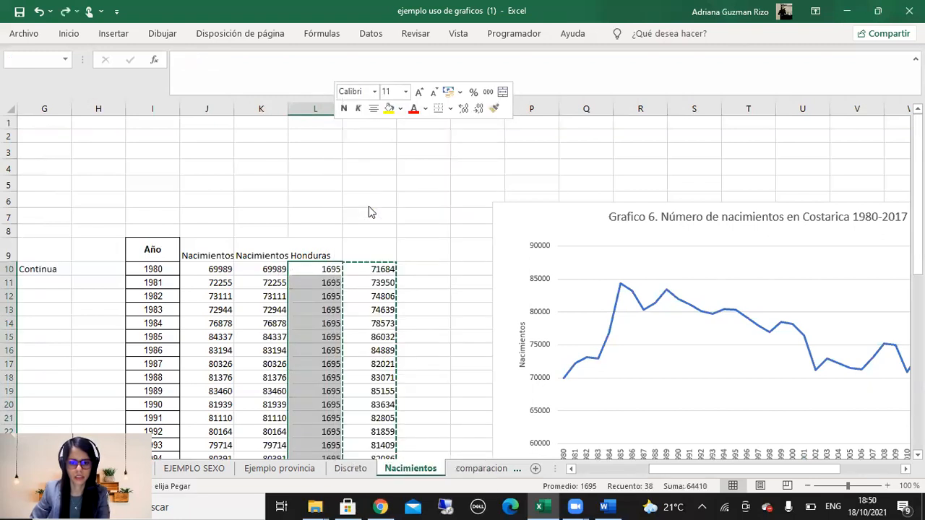
pyautogui.hotkey('ctrl', 'z')
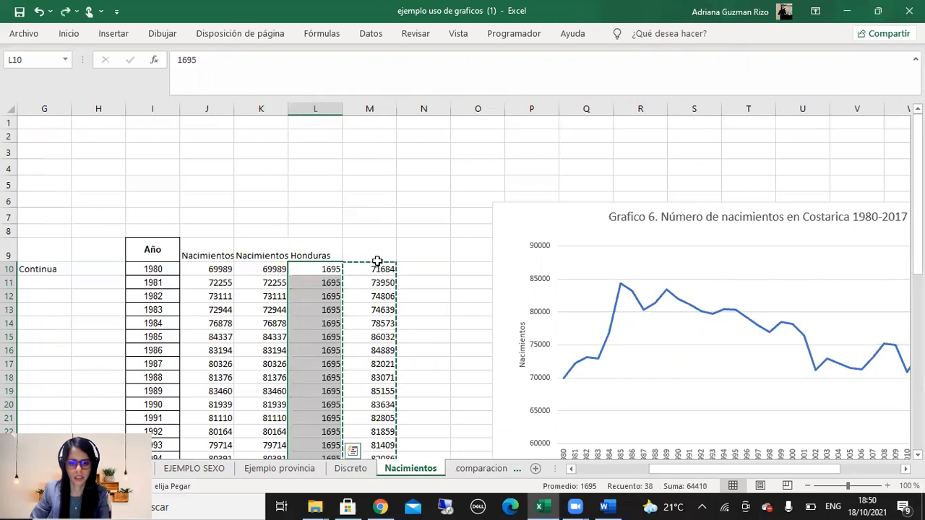
# Copy the summed births from column M and paste them as values starting at N10.
pyautogui.click(377, 267)
pyautogui.hotkey('ctrl', 'shift', 'Down')
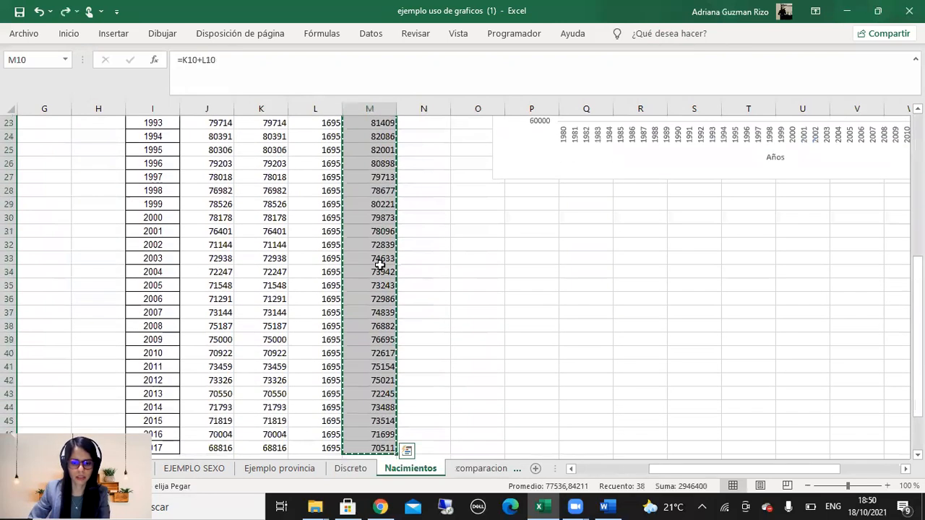
pyautogui.rightClick(383, 124)
pyautogui.click(419, 159)
pyautogui.scroll(7, 419, 241)
pyautogui.click(423, 269)
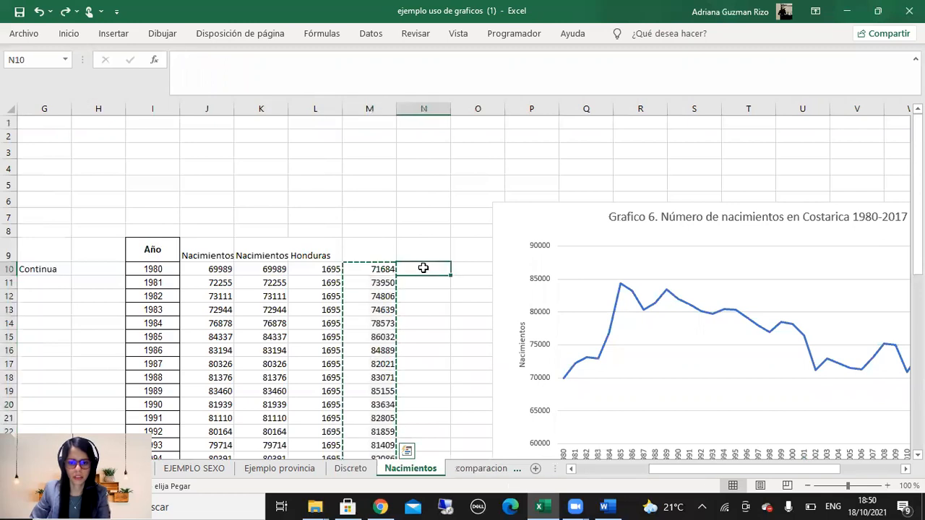
pyautogui.rightClick(424, 269)
pyautogui.click(478, 200)
# Delete helper columns L and M holding the 1695 increments and the sum formulas.
pyautogui.moveTo(370, 109); pyautogui.dragTo(324, 120)
pyautogui.rightClick(325, 127)
pyautogui.click(346, 251)
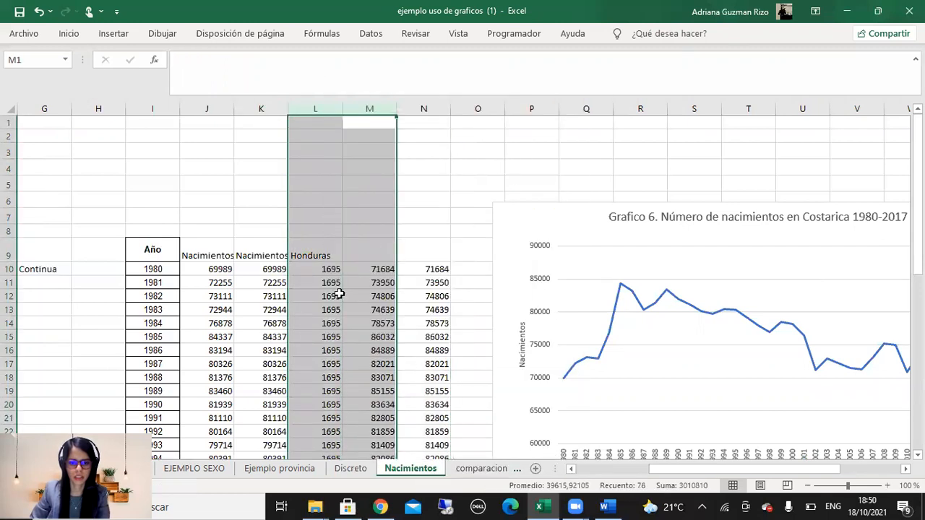
pyautogui.click(306, 256)
pyautogui.moveTo(344, 275); pyautogui.dragTo(345, 276)
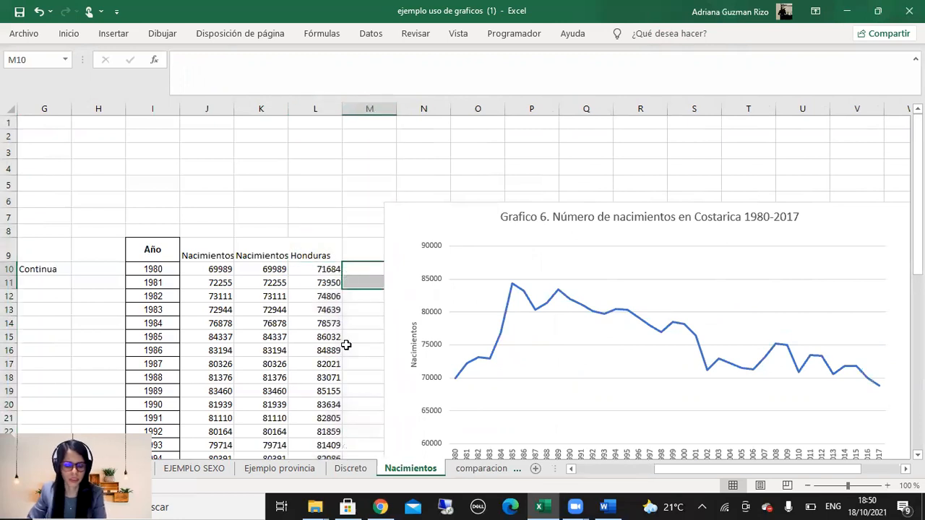
# Shorten the header in J9 beside the births chart to Costa Rica.
pyautogui.scroll(-3, 458, 386)
pyautogui.scroll(2, 739, 388)
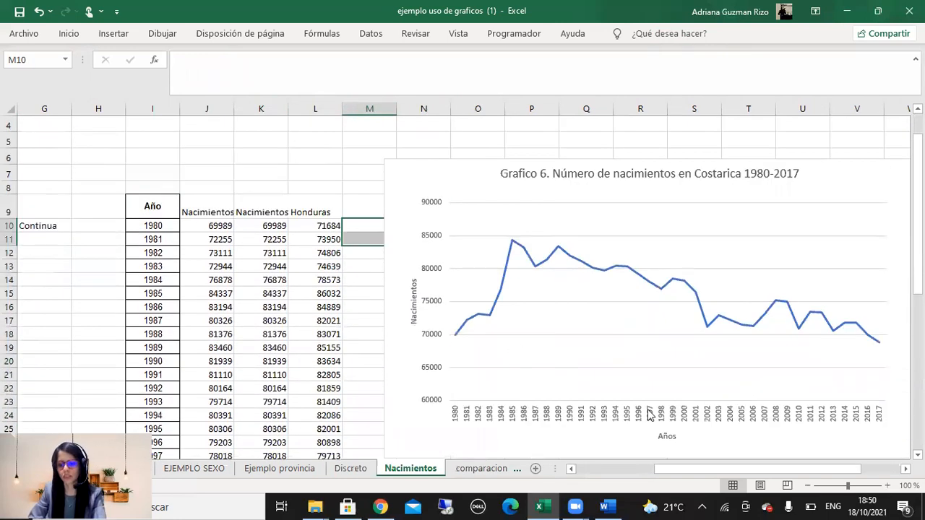
pyautogui.hscroll(1, 649, 414)
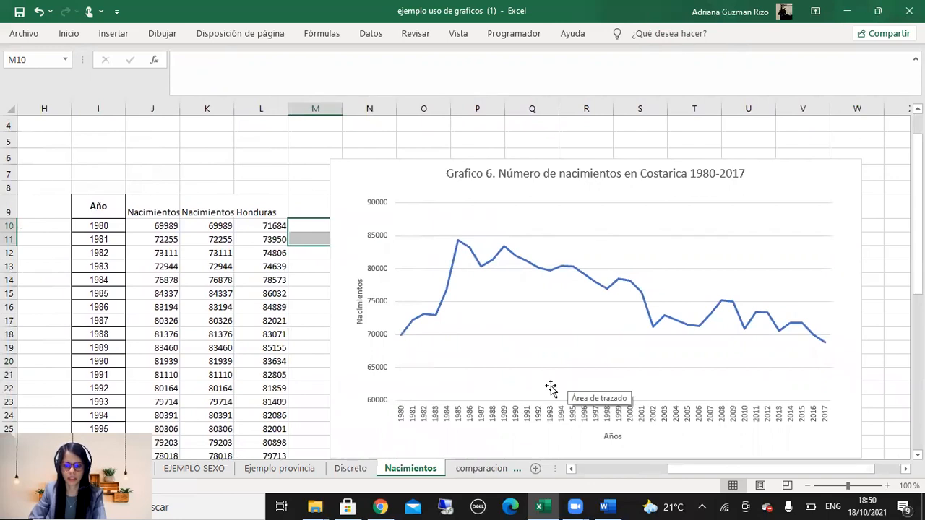
pyautogui.scroll(-2, 510, 321)
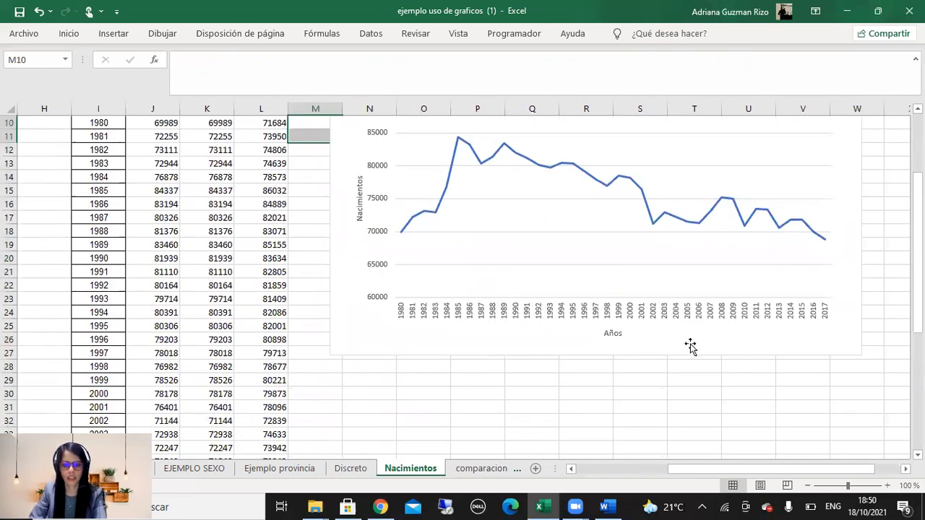
pyautogui.scroll(2, 690, 351)
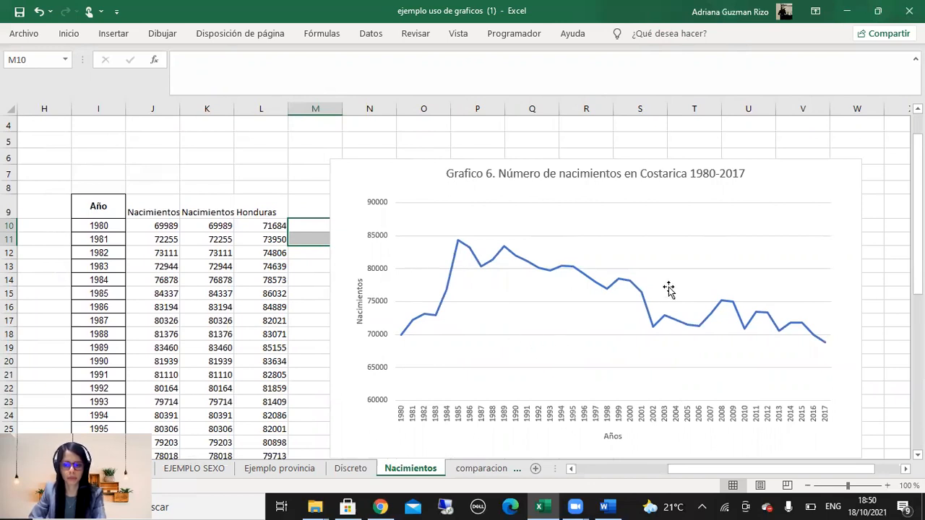
pyautogui.click(662, 325)
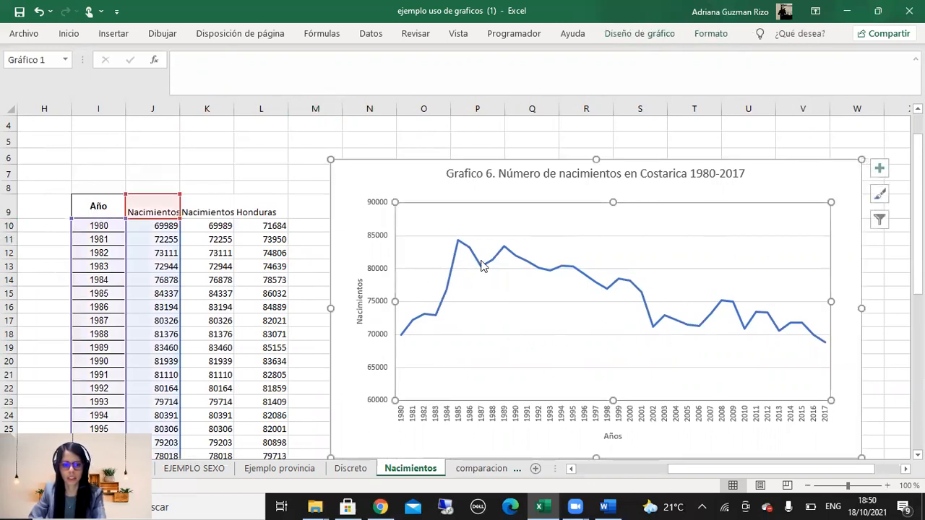
pyautogui.click(130, 209)
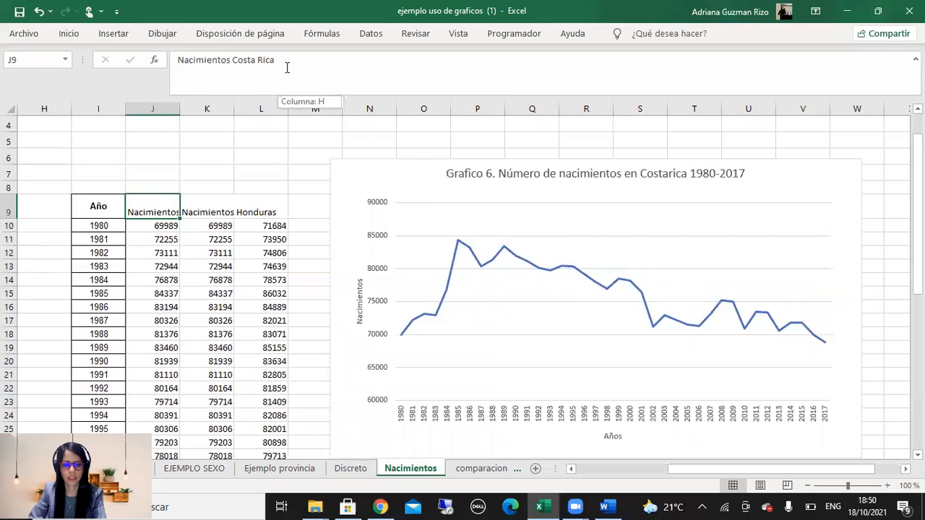
pyautogui.doubleClick(130, 208)
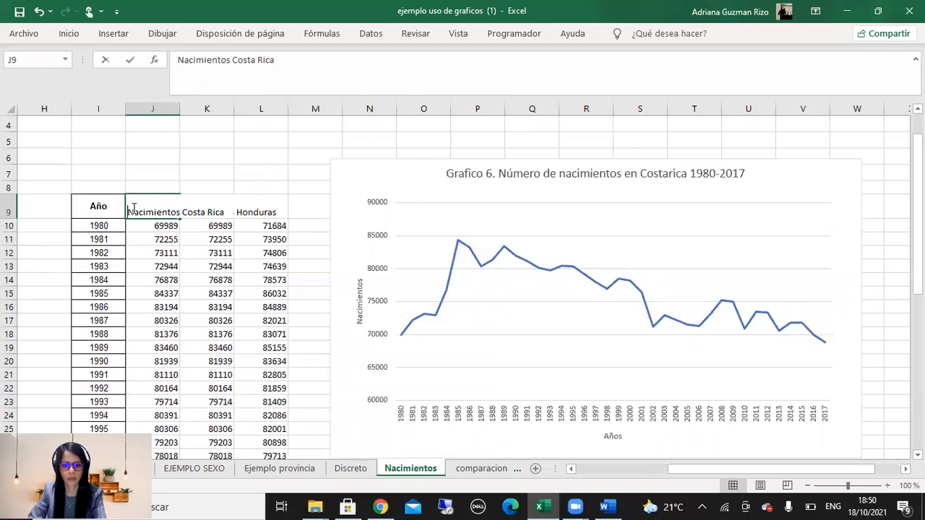
pyautogui.moveTo(130, 208); pyautogui.dragTo(191, 209)
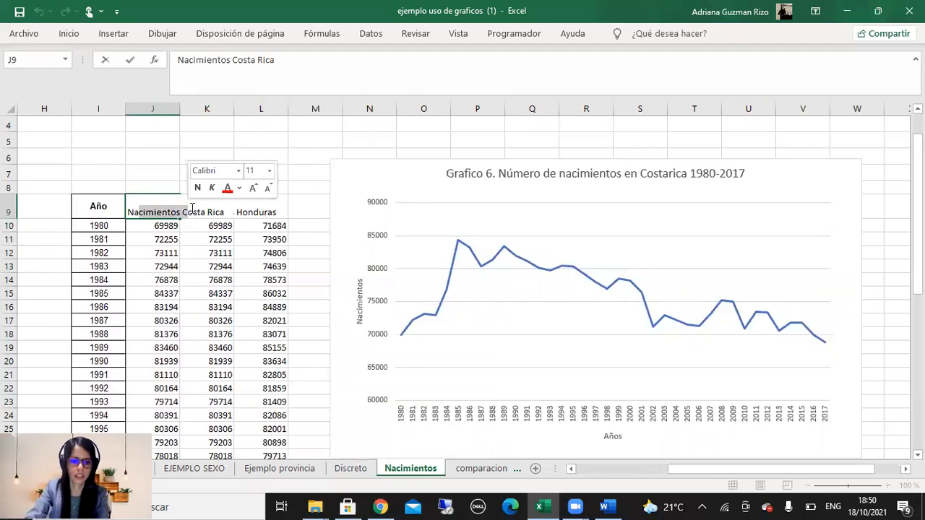
pyautogui.press('BackSpace')
pyautogui.write('C')
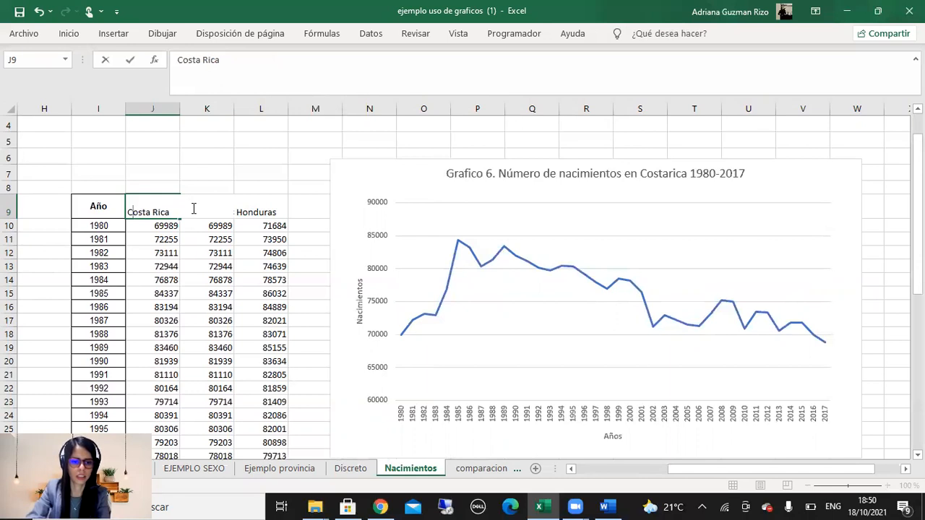
pyautogui.press('Return')
# Delete column K, which holds the duplicate of the Costa Rica births.
pyautogui.click(192, 208)
pyautogui.click(178, 208)
pyautogui.click(201, 206)
pyautogui.click(217, 109)
pyautogui.rightClick(217, 112)
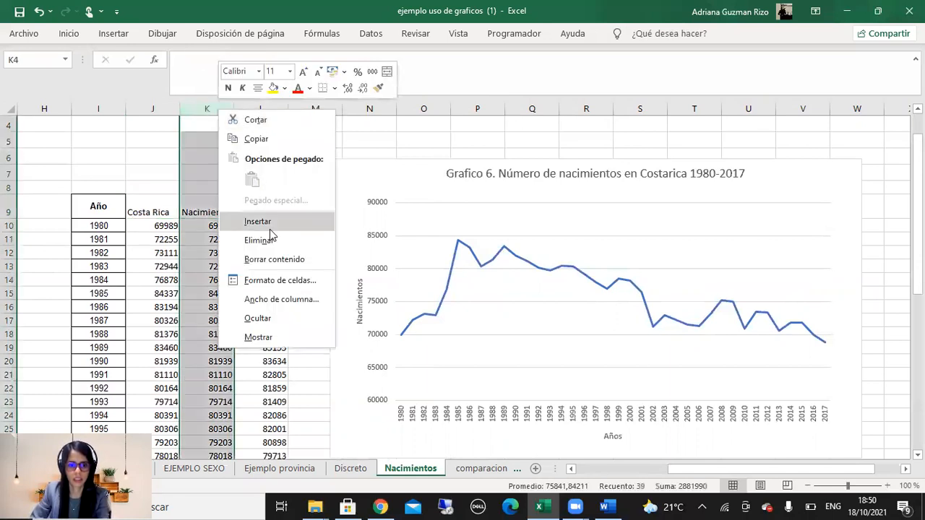
pyautogui.click(243, 235)
# Enter the header Honduras in K9 above the second births series.
pyautogui.click(227, 216)
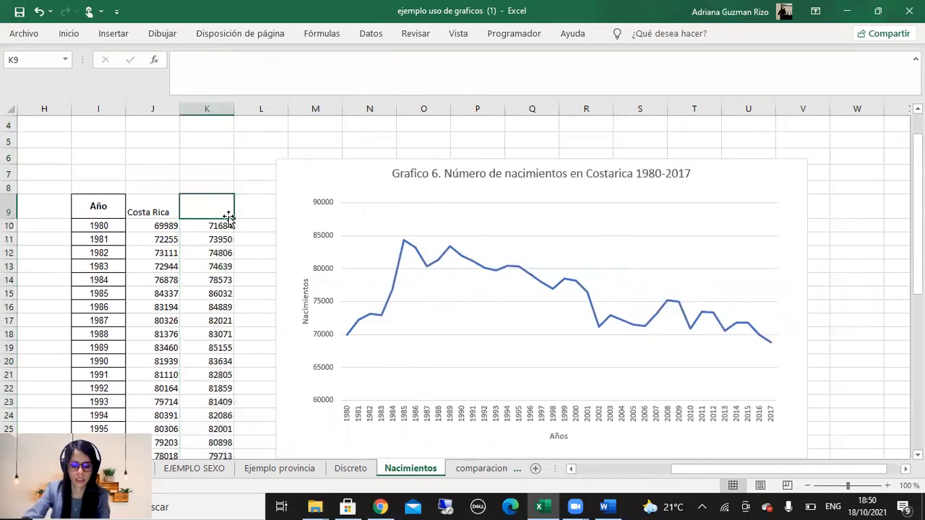
pyautogui.write('Honduras')
pyautogui.press('Return')
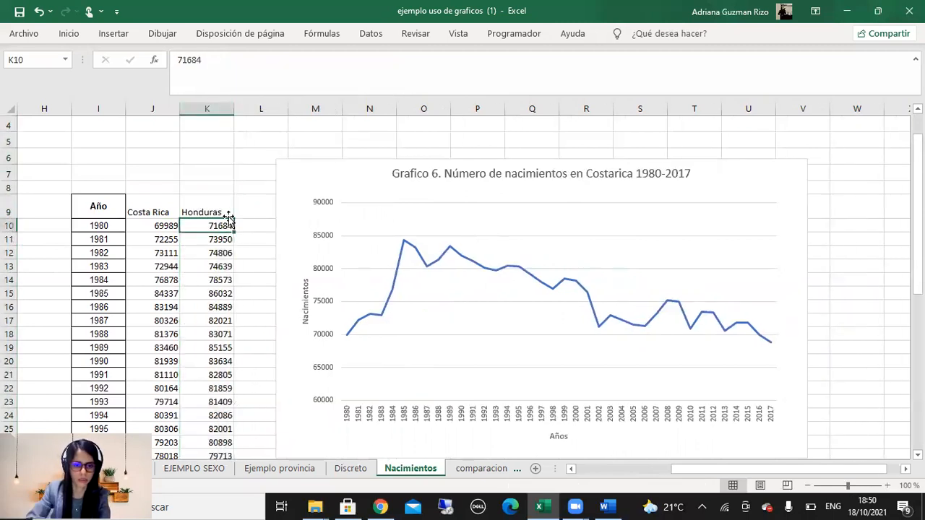
# Add an unnamed second series to the births line chart's source data with the values Nacimientos!$K$10:$K$47.
pyautogui.click(428, 288)
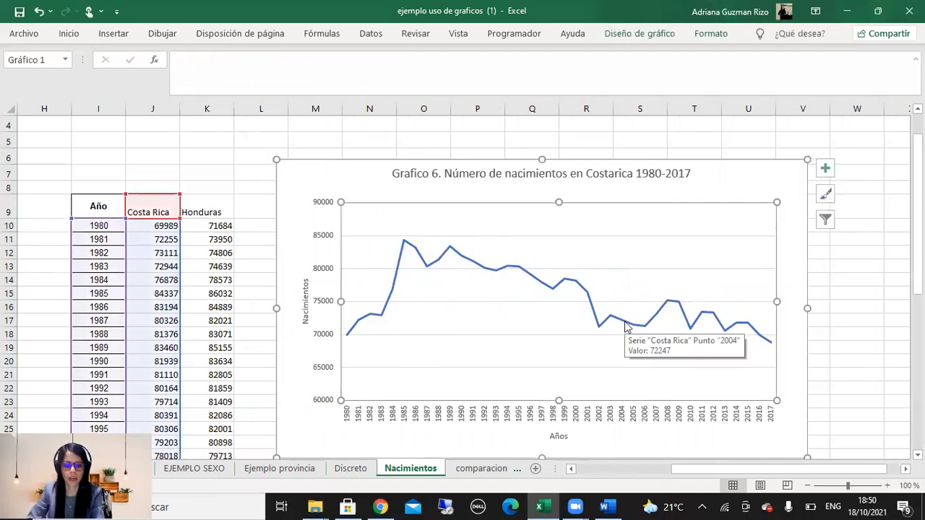
pyautogui.rightClick(584, 346)
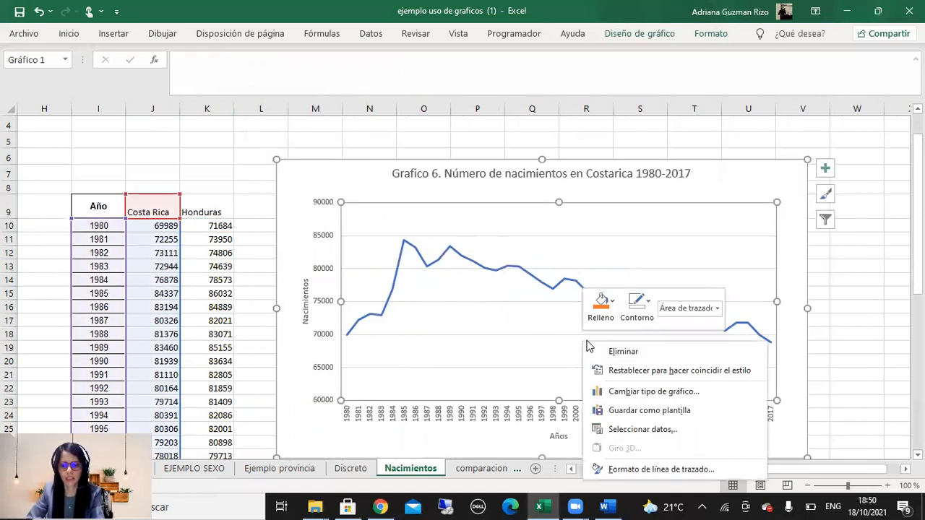
pyautogui.click(676, 431)
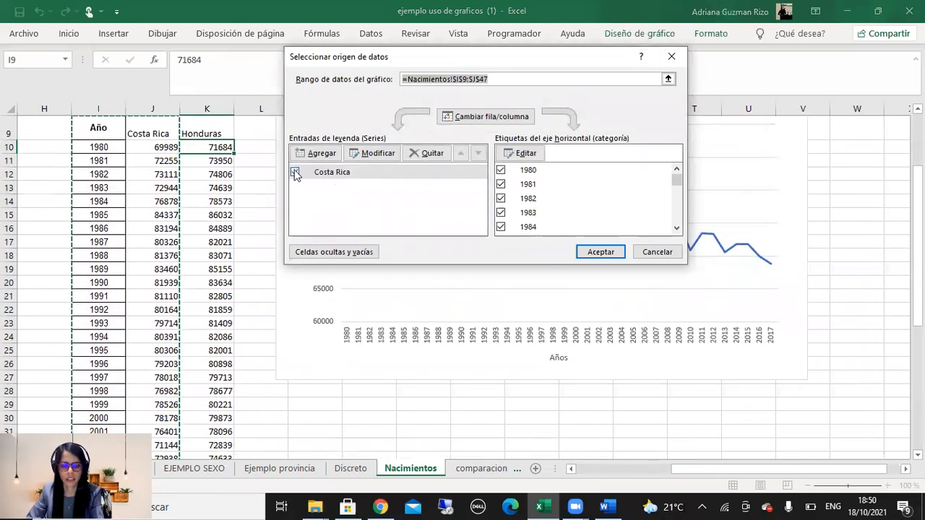
pyautogui.click(318, 155)
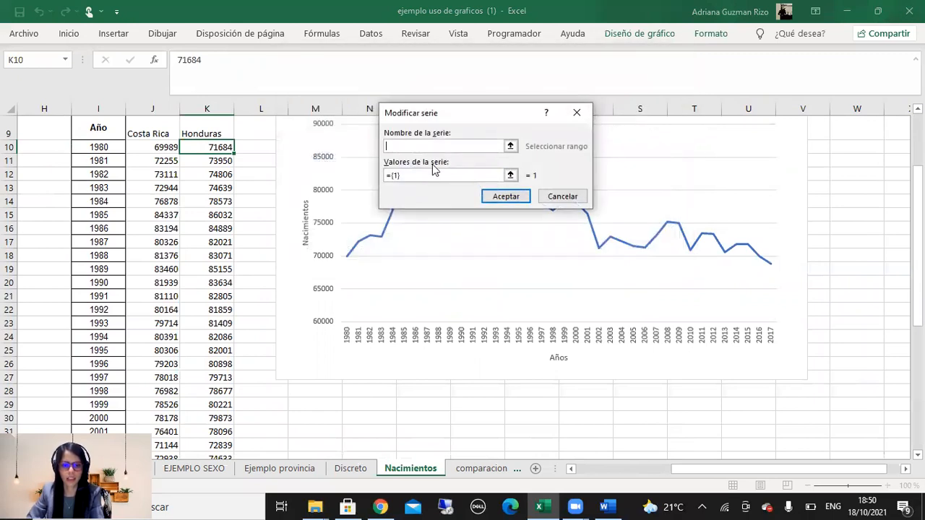
pyautogui.click(511, 176)
pyautogui.moveTo(230, 146); pyautogui.dragTo(202, 436)
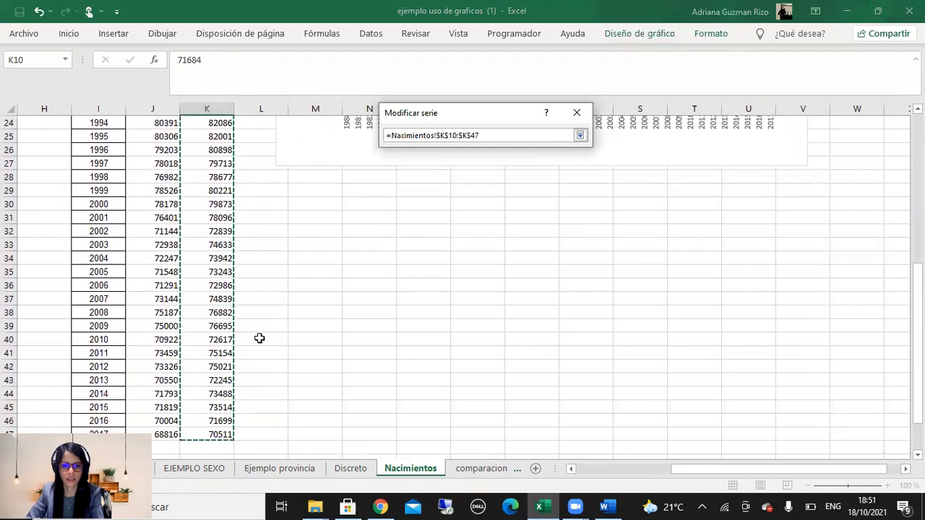
pyautogui.press('Return')
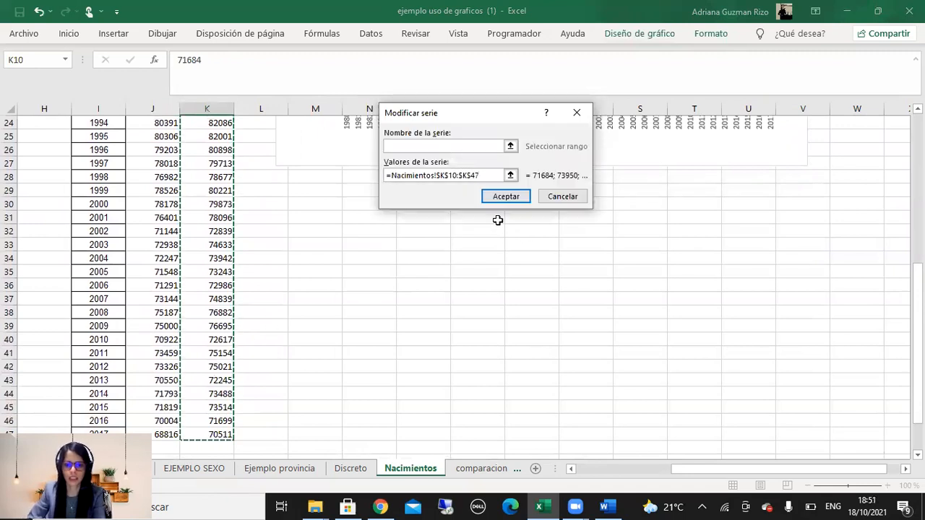
pyautogui.click(504, 197)
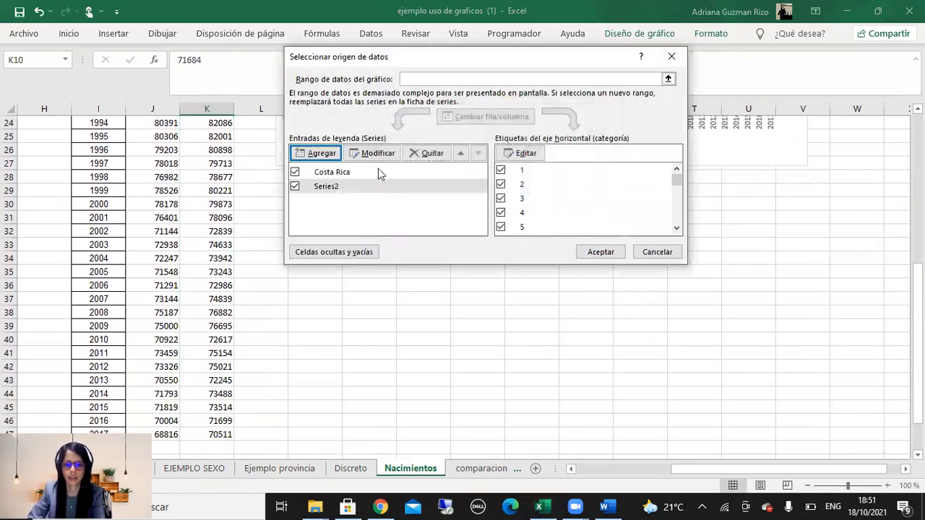
pyautogui.click(350, 187)
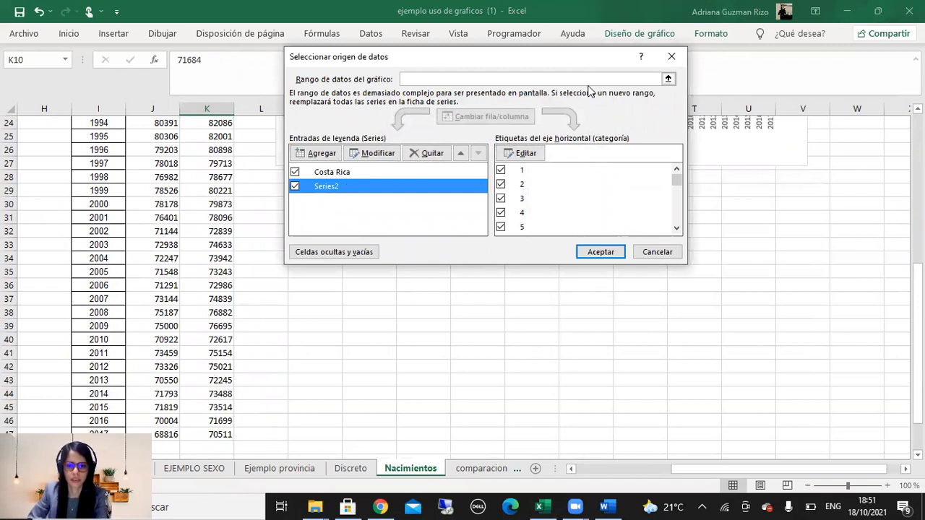
pyautogui.click(377, 158)
pyautogui.click(582, 111)
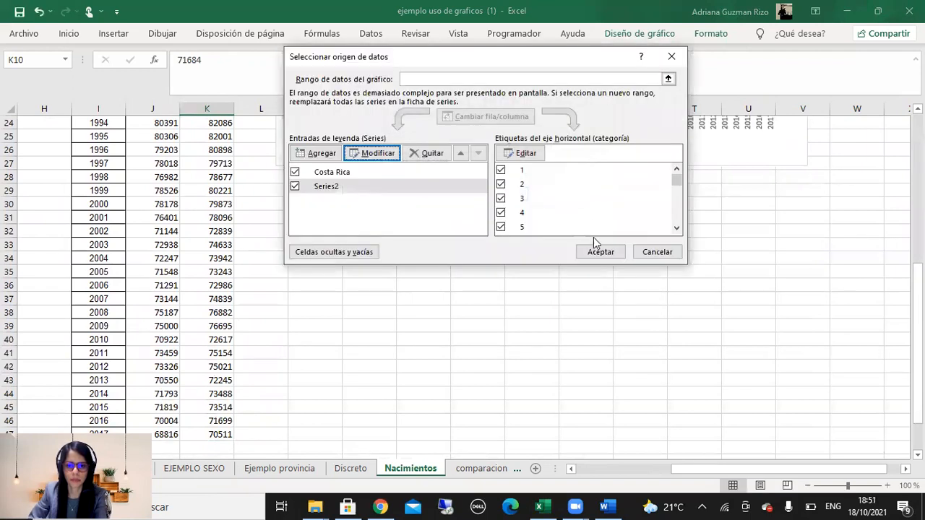
# Accept the chart's data source with the added Honduras births series.
pyautogui.click(593, 252)
pyautogui.scroll(6, 623, 342)
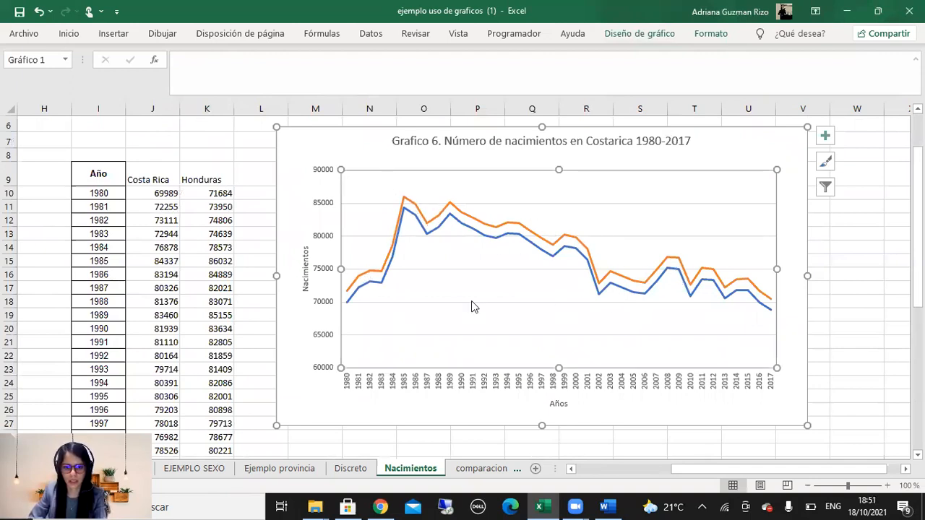
pyautogui.rightClick(543, 244)
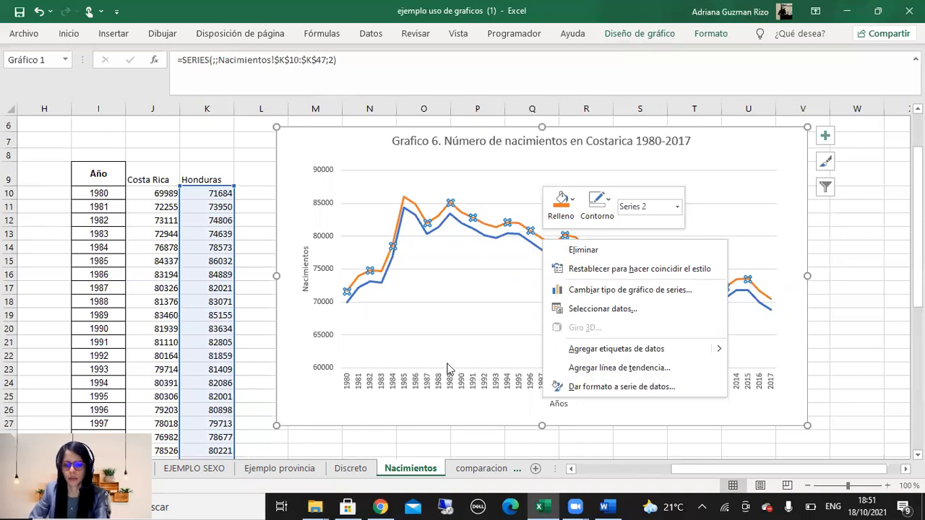
pyautogui.press('Escape')
pyautogui.click(306, 250)
pyautogui.rightClick(433, 221)
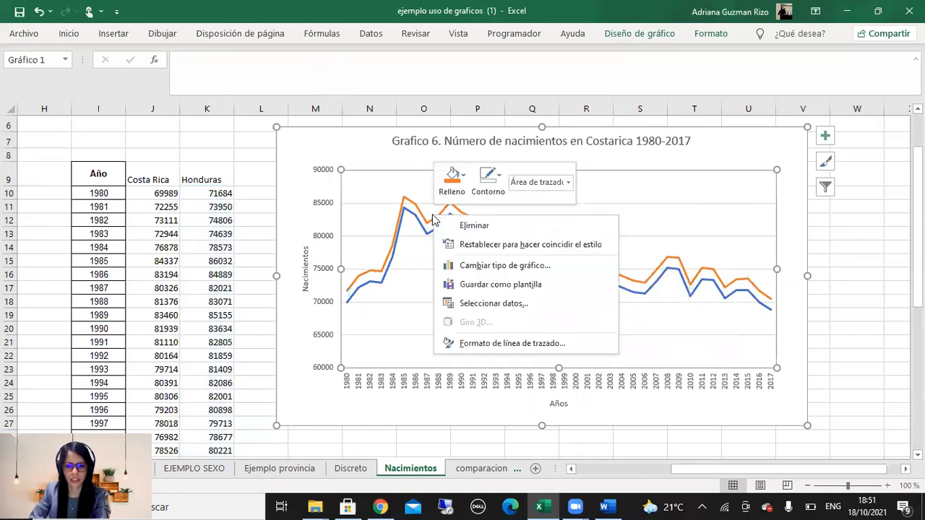
pyautogui.press('Escape')
# Try to extend the second series' value range up to header cell K9, and restore it to K10:K47.
pyautogui.click(430, 218)
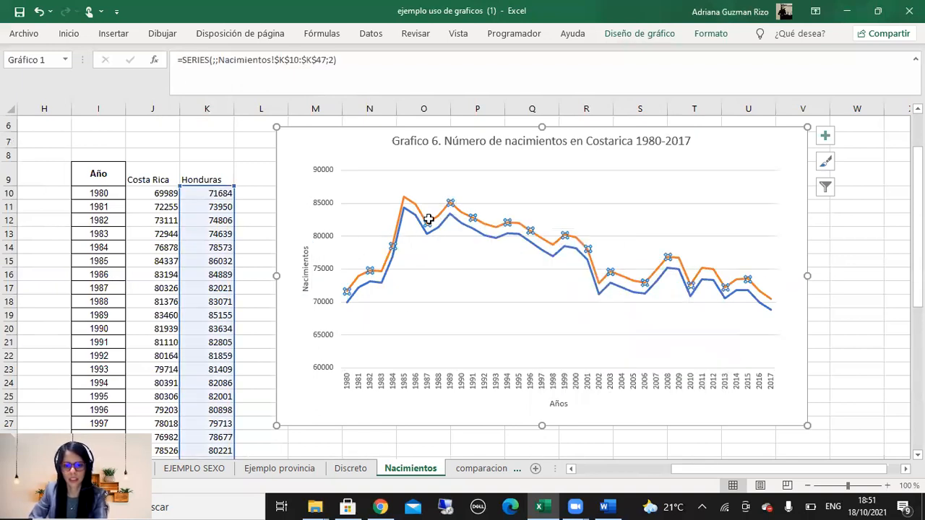
pyautogui.click(406, 199)
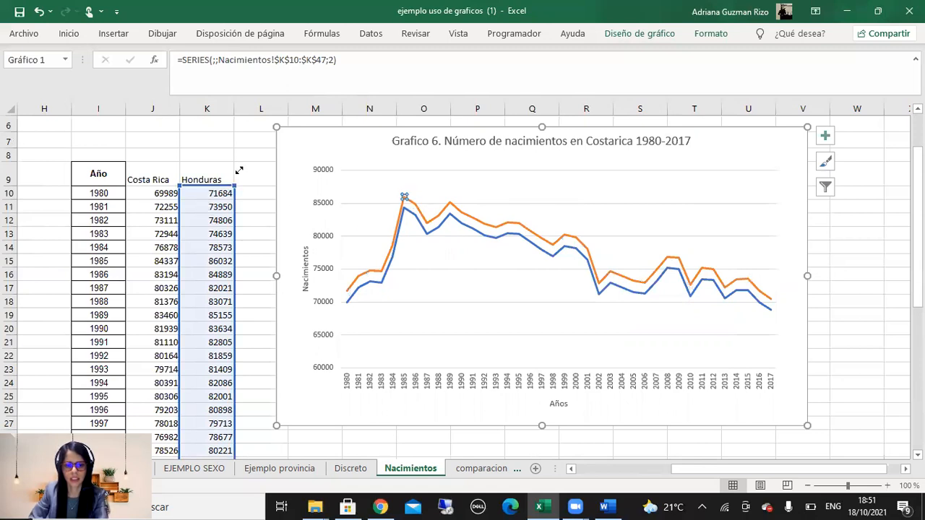
pyautogui.moveTo(240, 170); pyautogui.dragTo(239, 168)
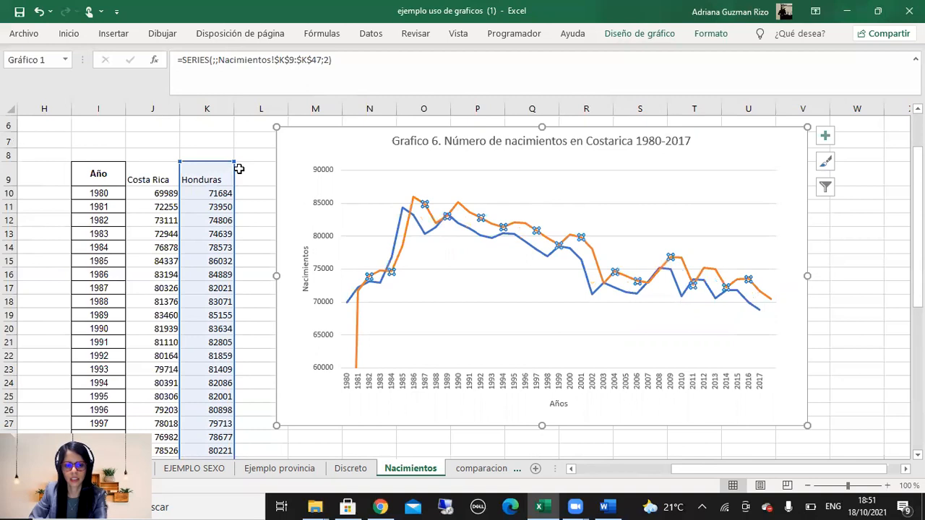
pyautogui.moveTo(231, 179); pyautogui.dragTo(232, 192)
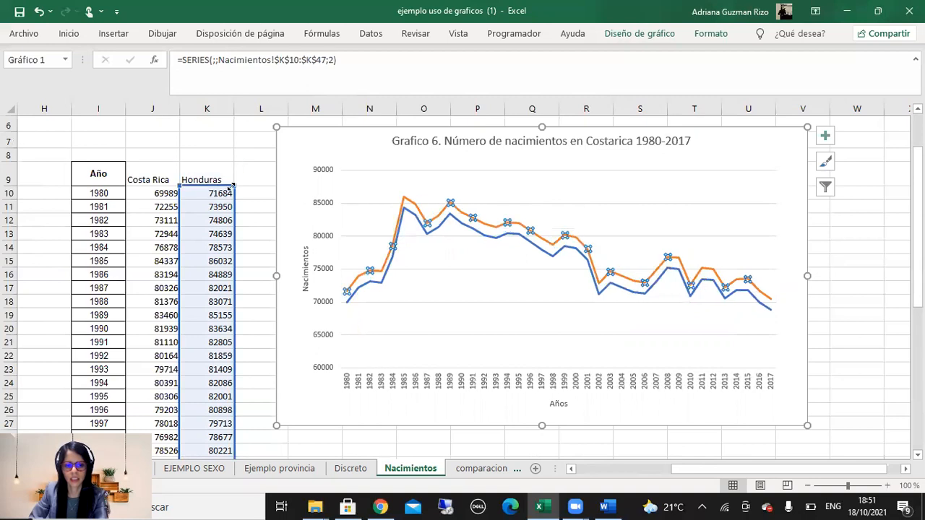
pyautogui.click(260, 221)
# Apply the last quick layout to the births chart, with a legend at the side and no chart or axis titles.
pyautogui.rightClick(588, 252)
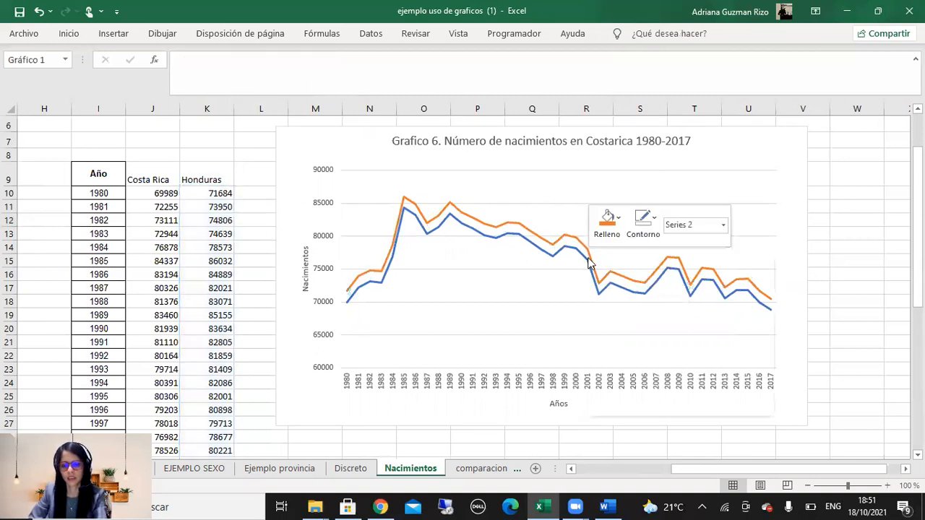
pyautogui.press('Escape')
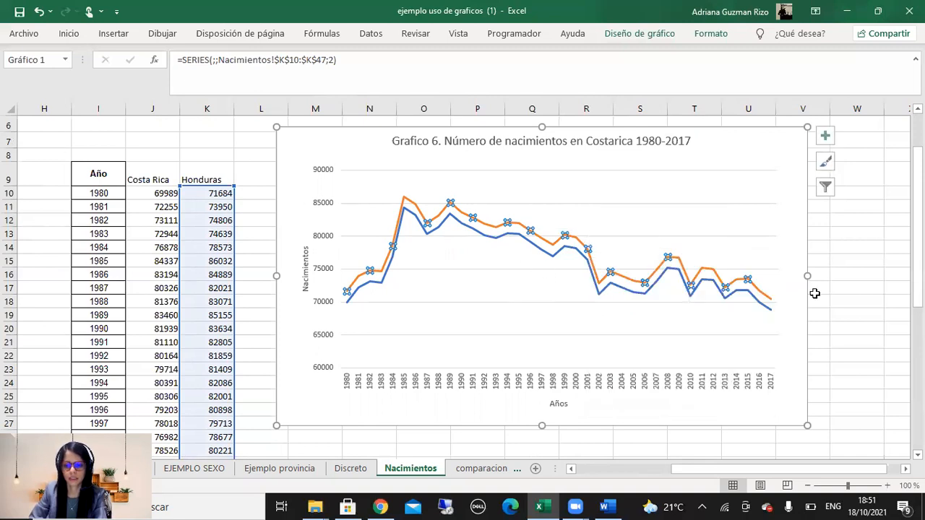
pyautogui.click(614, 34)
pyautogui.click(90, 79)
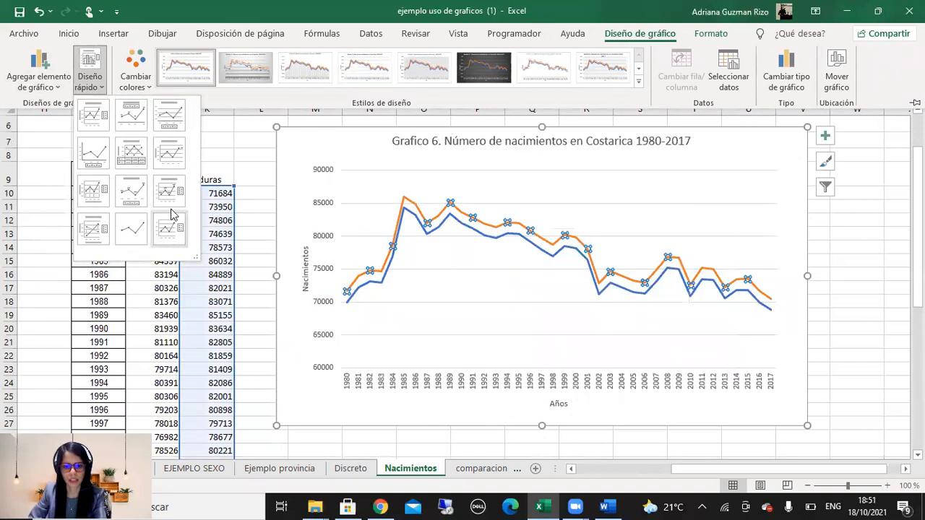
pyautogui.click(179, 232)
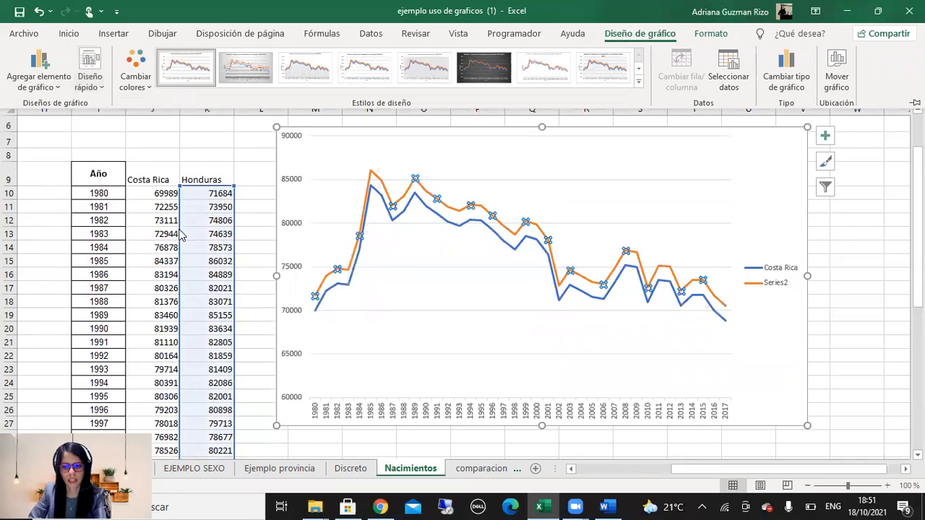
pyautogui.click(780, 284)
pyautogui.rightClick(780, 286)
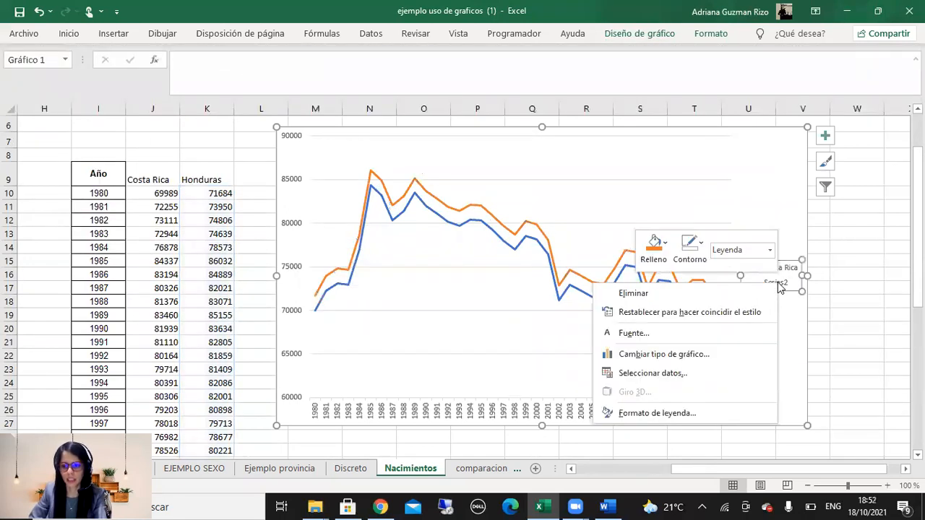
pyautogui.click(672, 375)
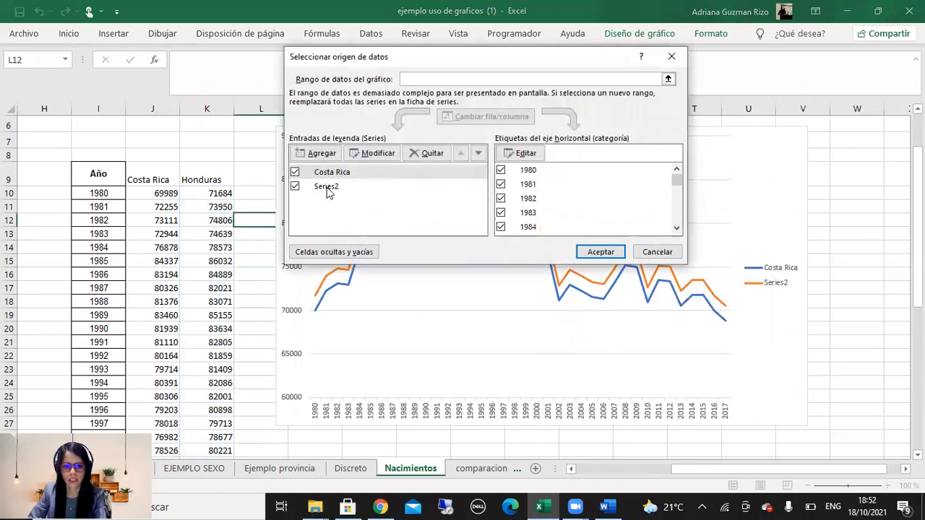
pyautogui.click(326, 188)
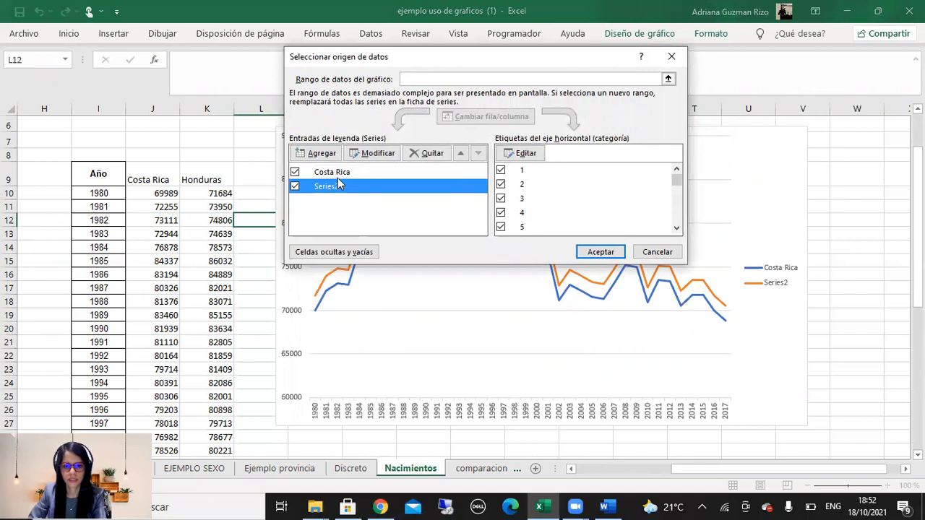
pyautogui.click(296, 187)
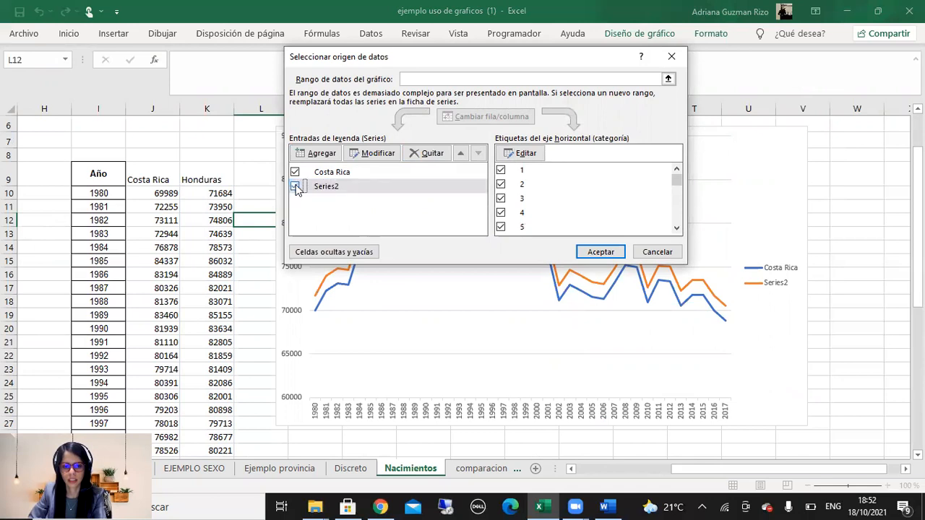
pyautogui.click(315, 186)
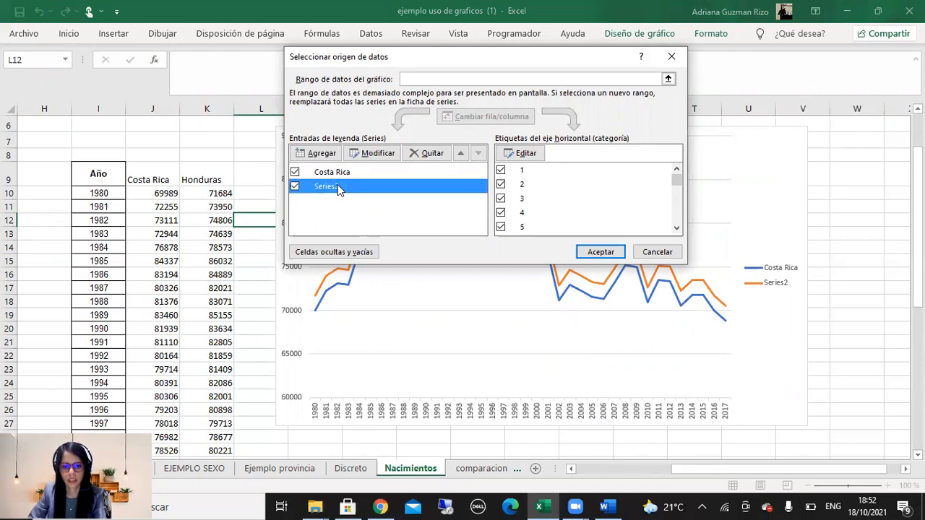
pyautogui.click(601, 254)
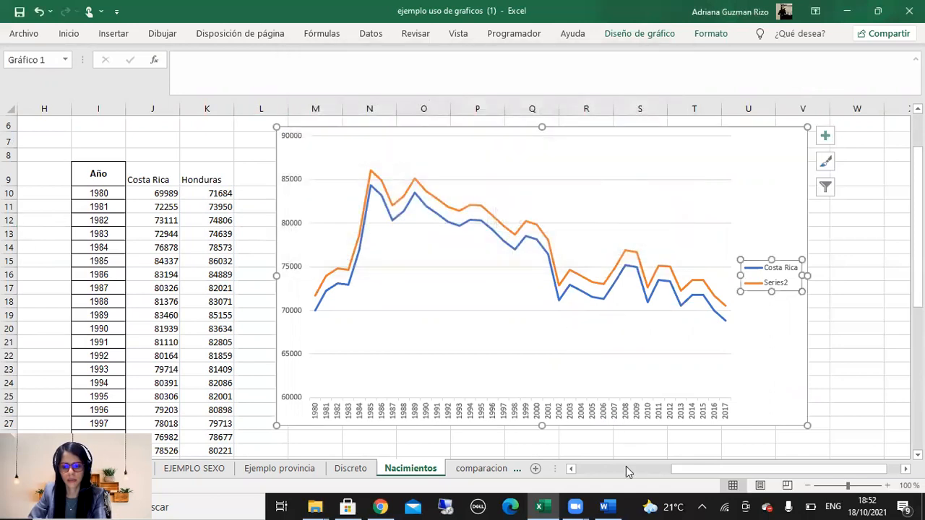
# Name the second series of the births chart from header cell Nacimientos!$K$9 (Honduras) and accept the chart's data source.
pyautogui.rightClick(752, 280)
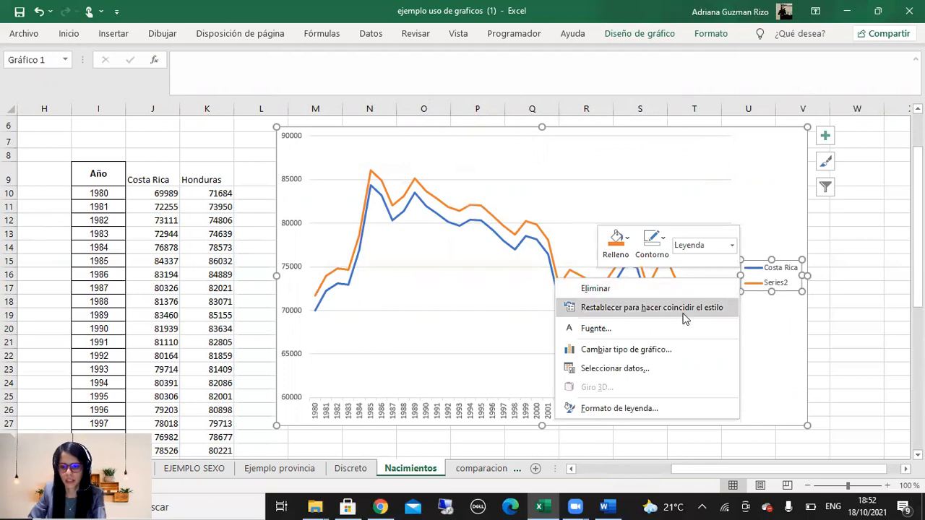
pyautogui.click(621, 369)
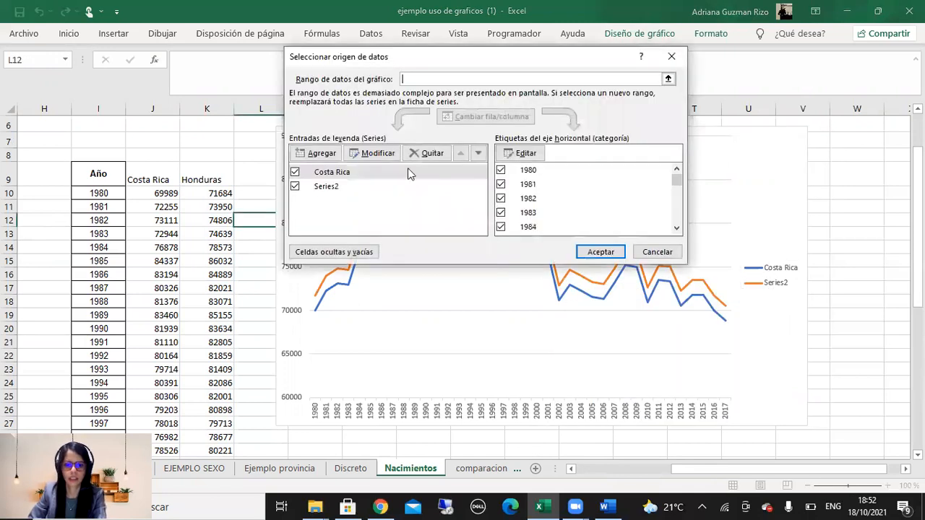
pyautogui.click(378, 154)
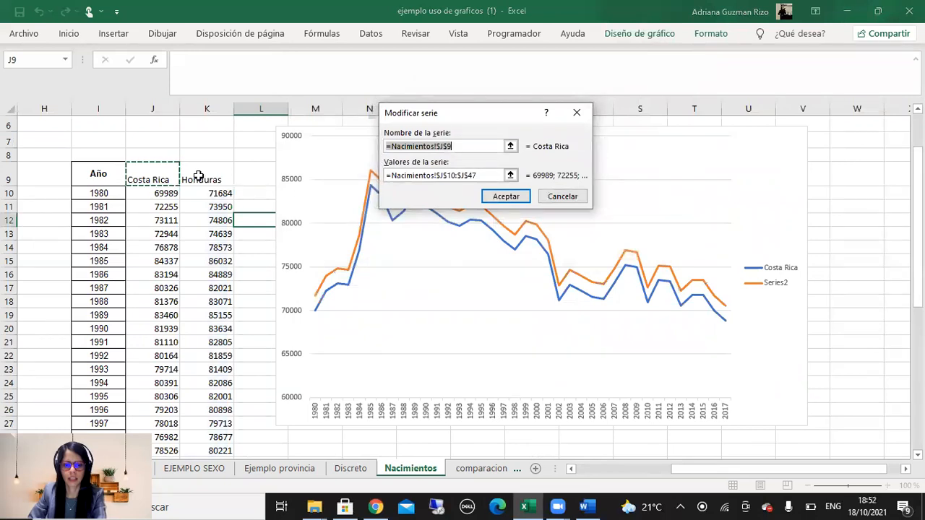
pyautogui.click(499, 198)
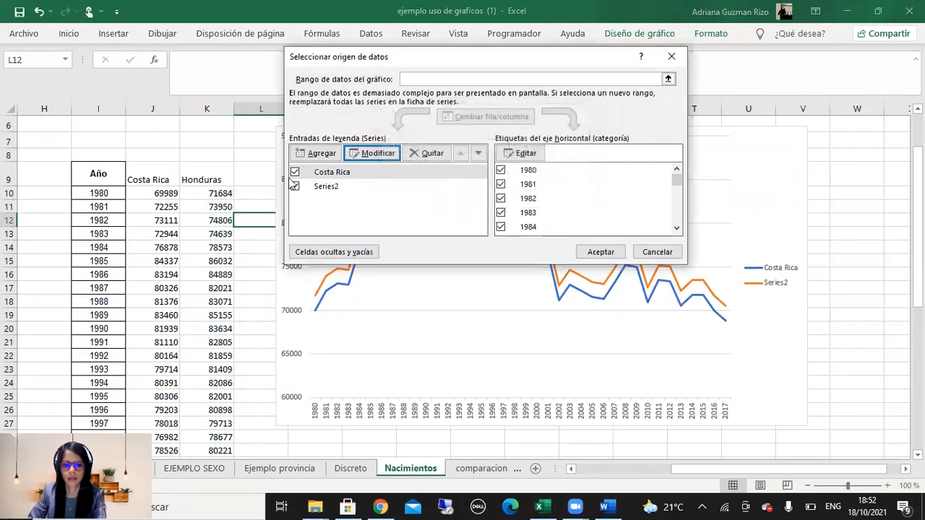
pyautogui.click(325, 174)
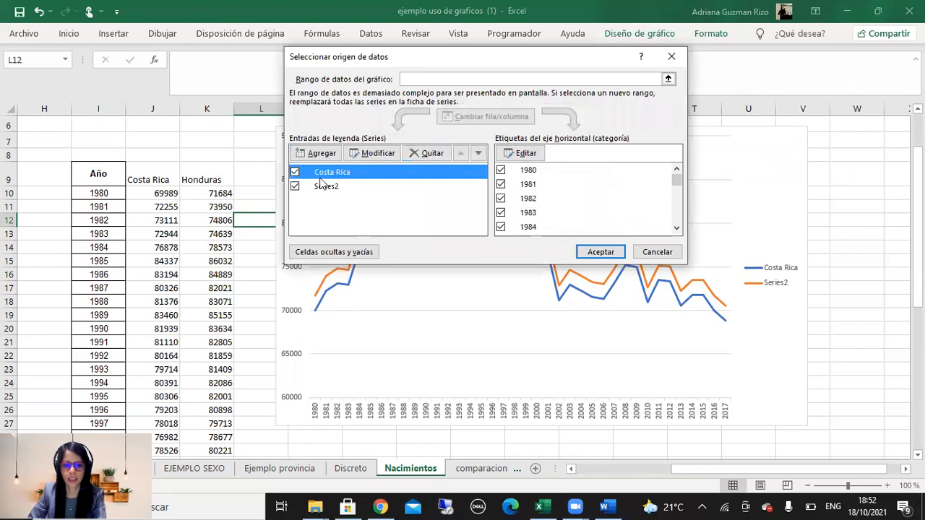
pyautogui.click(326, 188)
pyautogui.click(369, 156)
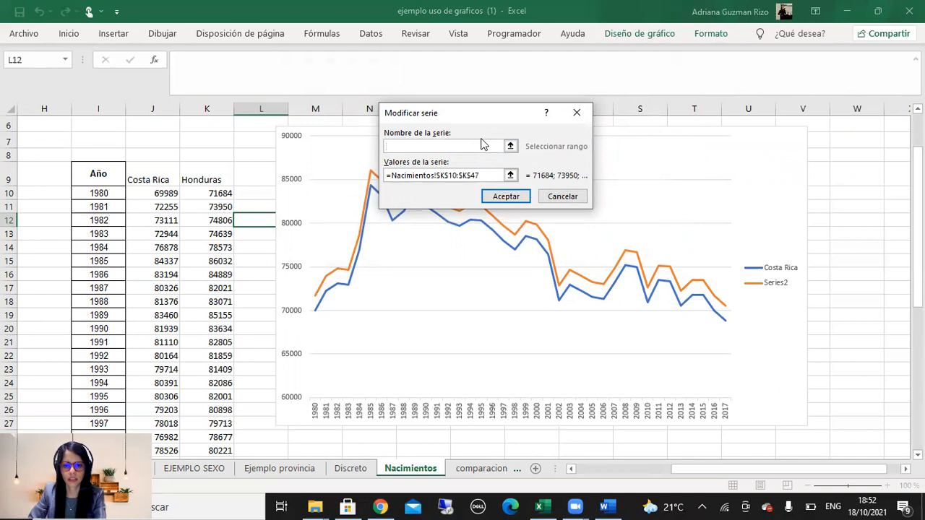
pyautogui.click(510, 148)
pyautogui.click(196, 179)
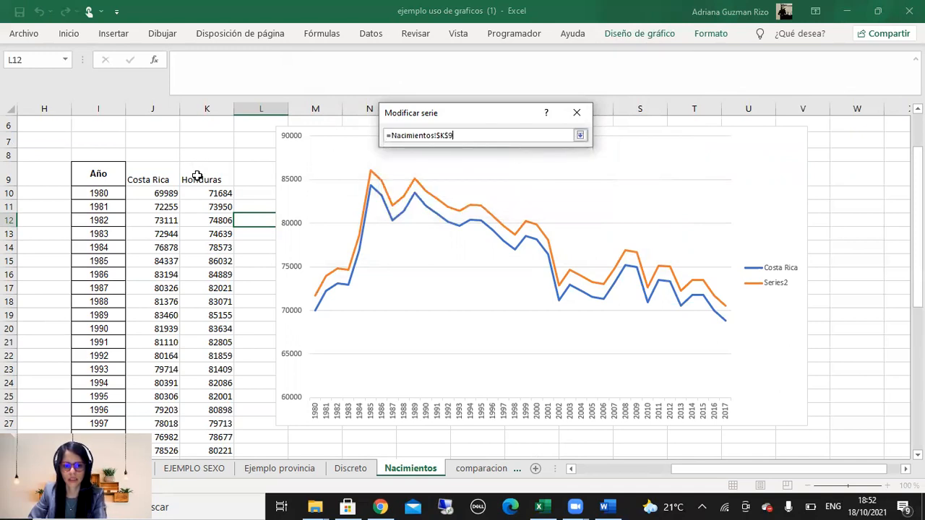
pyautogui.press('Return')
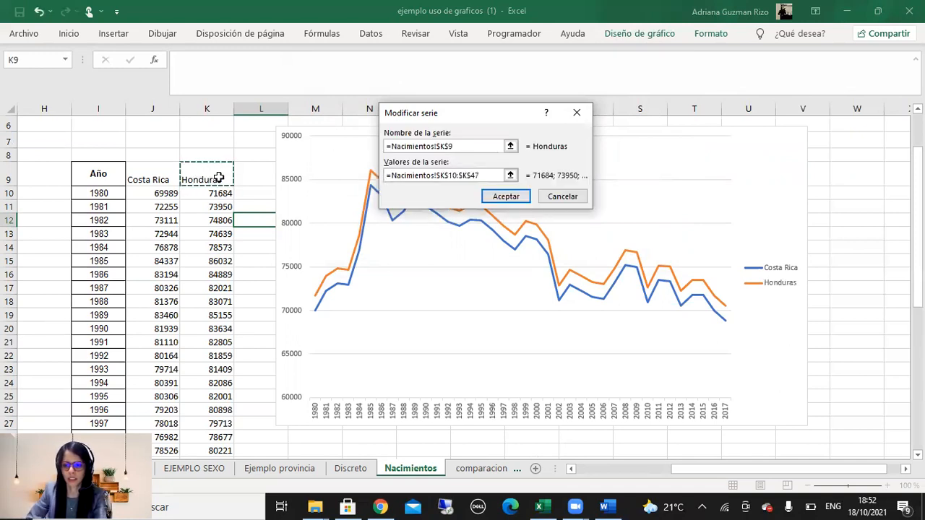
pyautogui.click(496, 197)
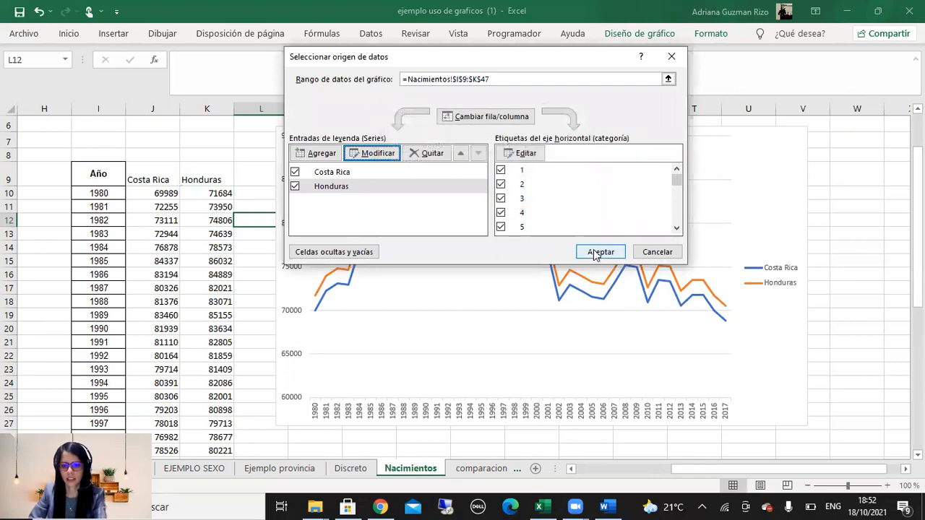
pyautogui.click(594, 252)
# Widen the births chart slightly from its lower-right corner and deselect it.
pyautogui.click(873, 336)
pyautogui.click(774, 289)
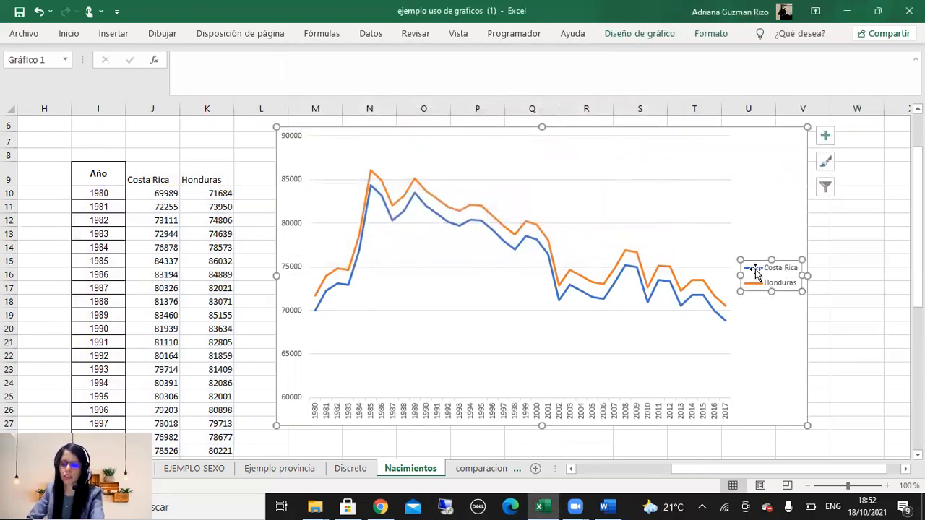
pyautogui.moveTo(807, 427); pyautogui.dragTo(813, 424)
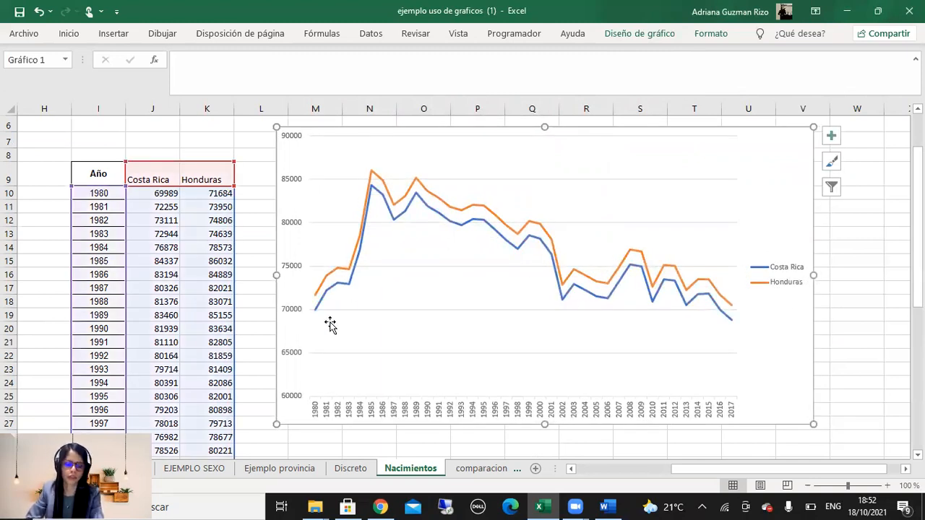
pyautogui.click(383, 282)
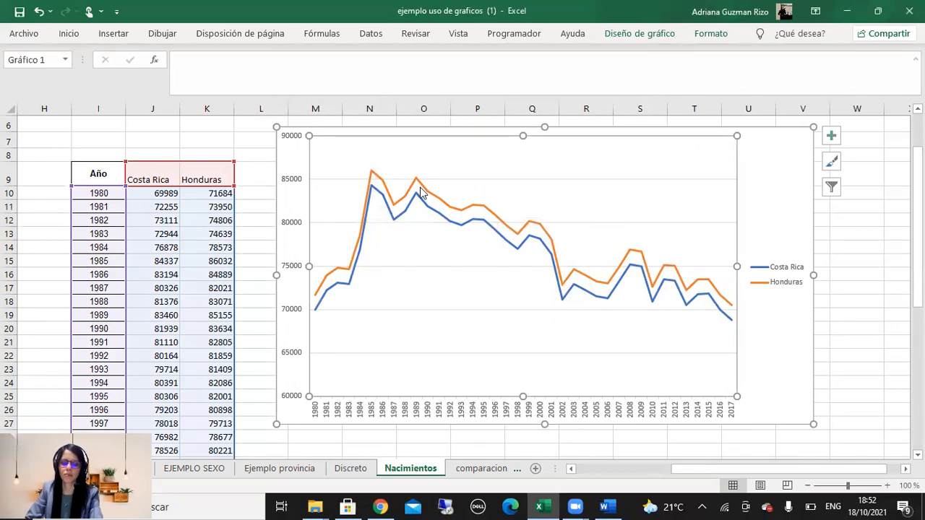
pyautogui.click(260, 207)
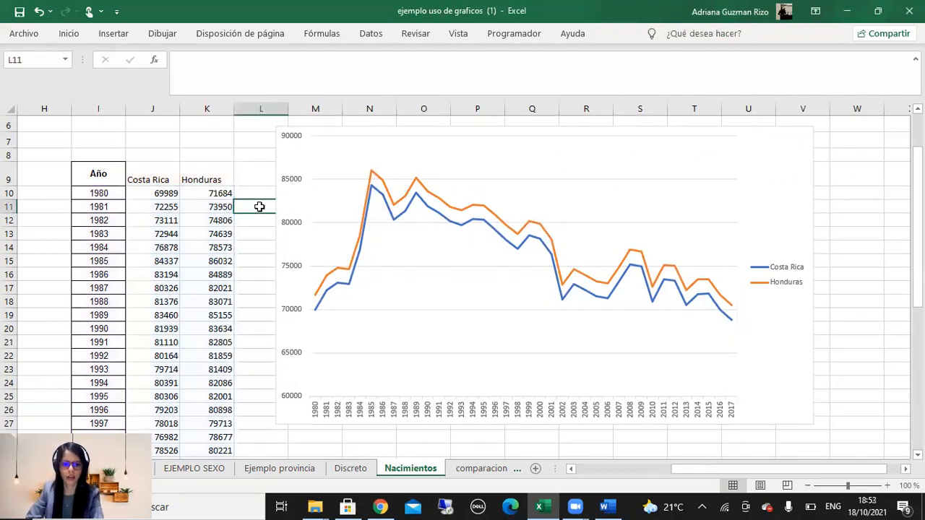
# Shrink the plot area of the births chart from its upper-left corner to leave room for titles.
pyautogui.scroll(1, 467, 387)
pyautogui.scroll(-3, 469, 375)
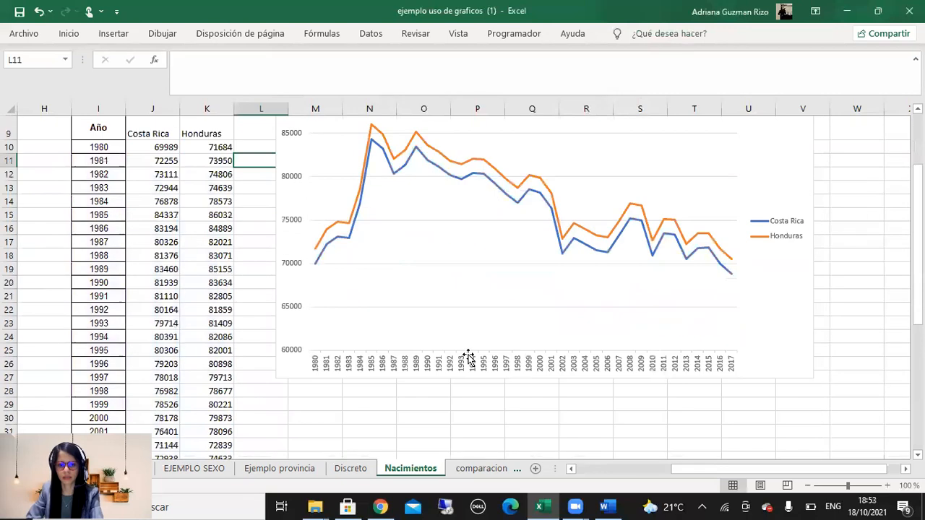
pyautogui.scroll(1, 558, 339)
pyautogui.scroll(2, 559, 340)
pyautogui.click(443, 305)
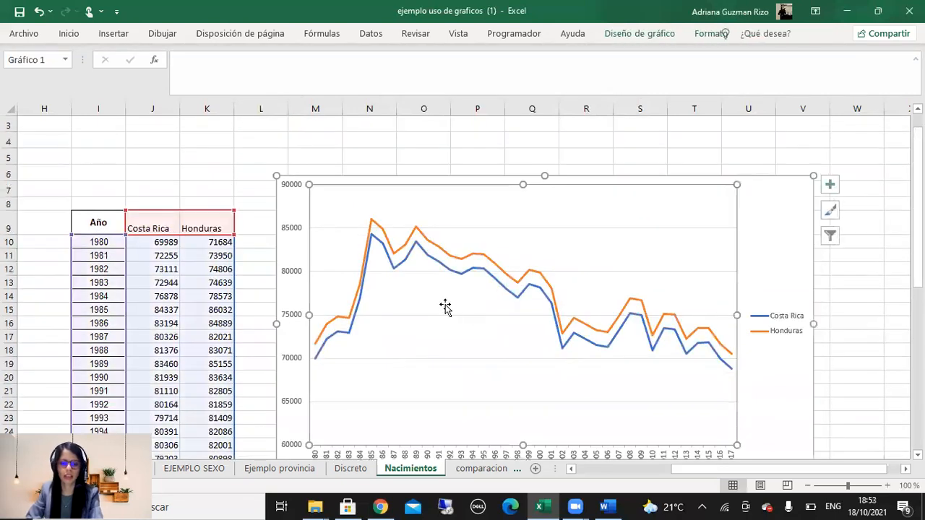
pyautogui.moveTo(310, 187); pyautogui.dragTo(329, 207)
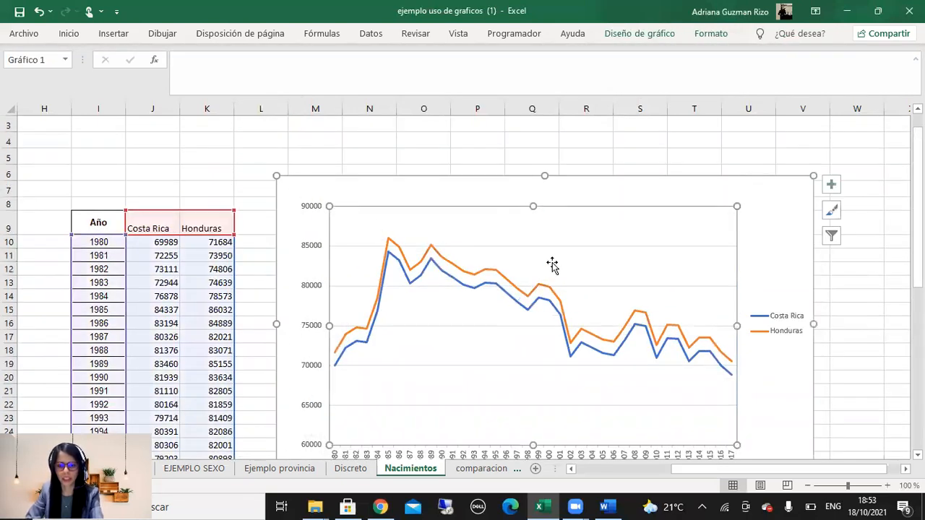
pyautogui.scroll(-1, 591, 336)
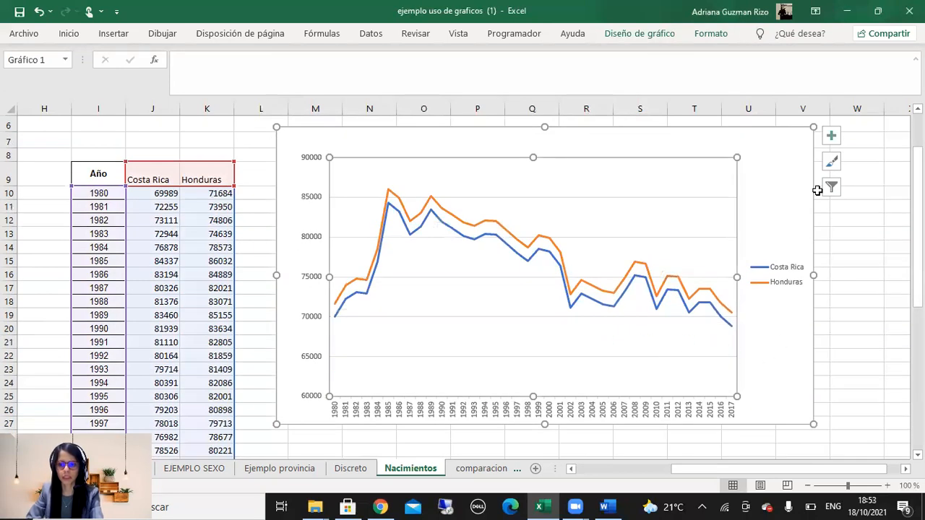
# Add axis titles and a chart title to the births chart, and try data labels before turning them off again.
pyautogui.click(832, 144)
pyautogui.click(810, 145)
pyautogui.click(831, 135)
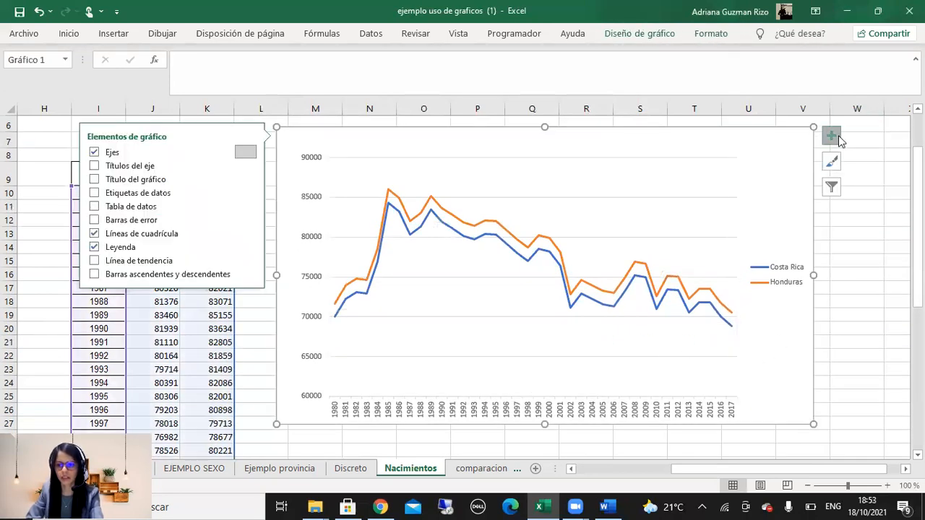
pyautogui.click(147, 167)
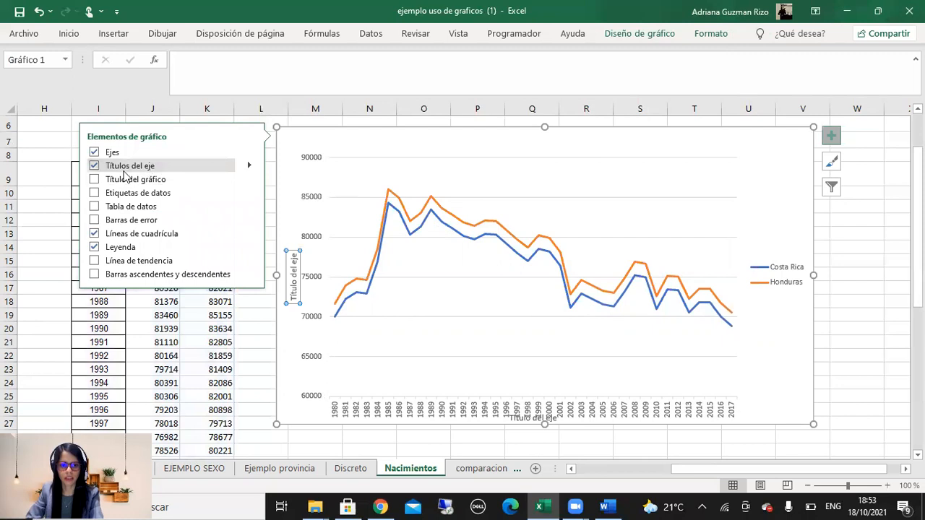
pyautogui.click(124, 179)
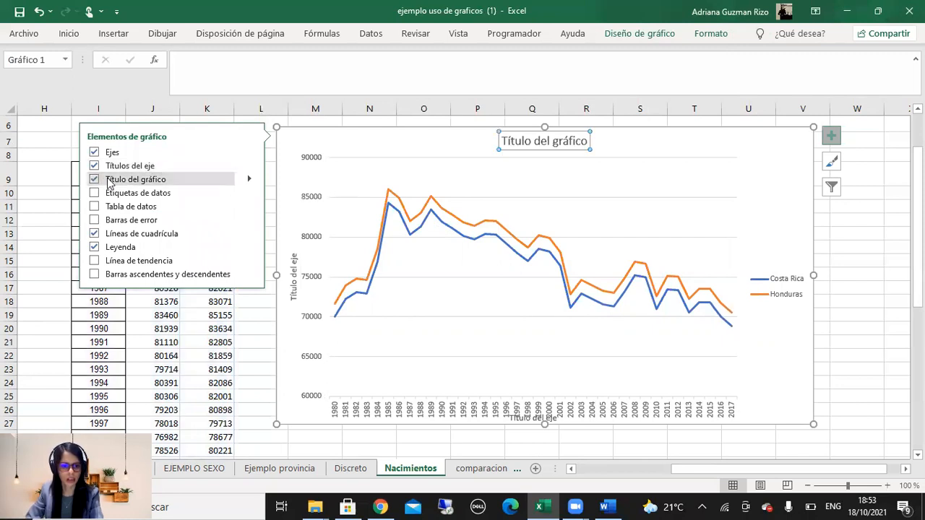
pyautogui.click(95, 193)
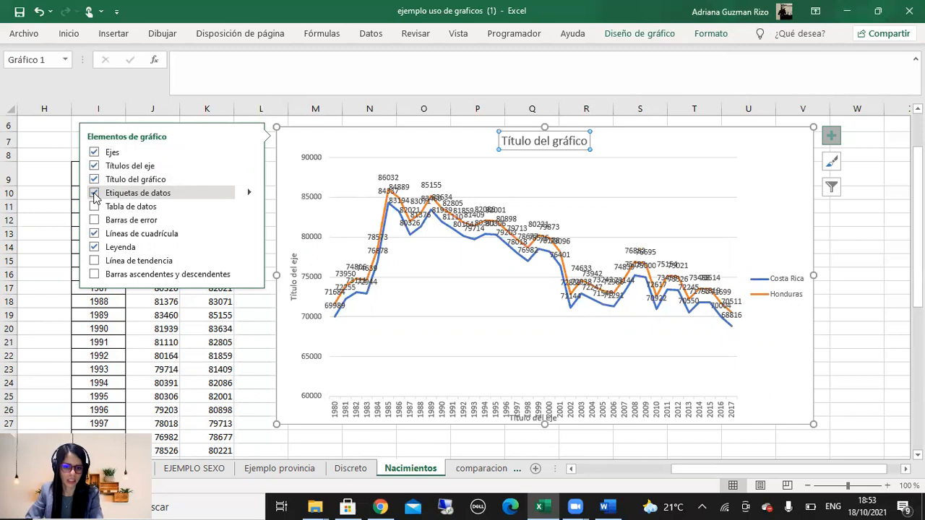
pyautogui.click(94, 194)
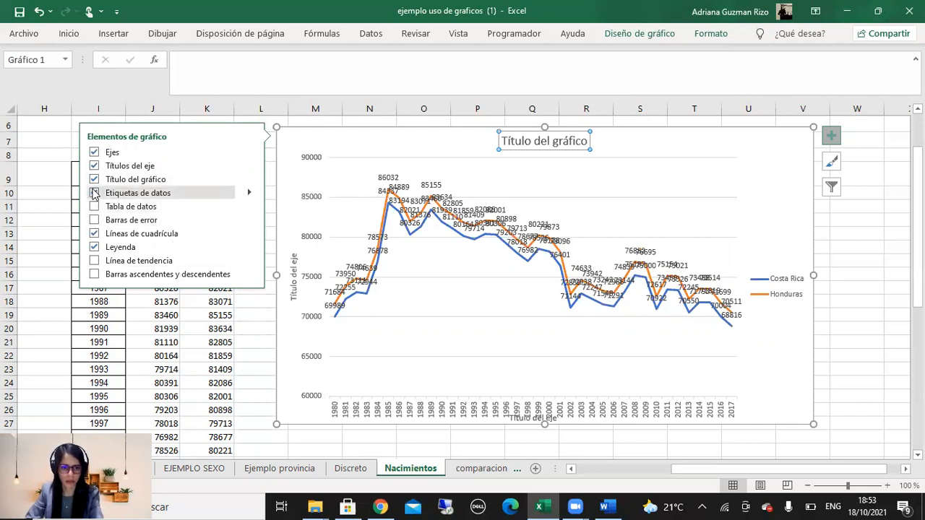
# Replace the placeholder chart title with "Nacimientos de Costa Rica y Honduras de 1980-2017".
pyautogui.doubleClick(519, 142)
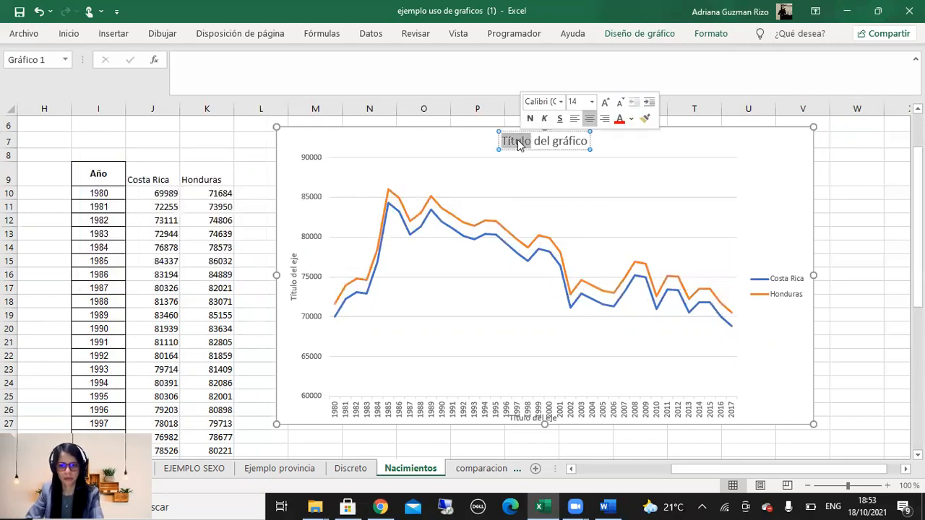
pyautogui.tripleClick(506, 142)
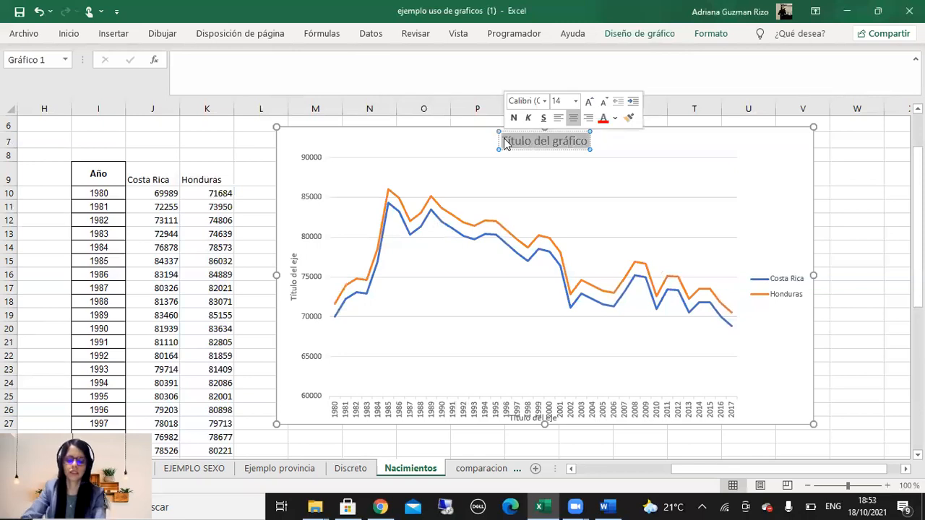
pyautogui.press('BackSpace')
pyautogui.write('Naciment')
pyautogui.press('BackSpace')
pyautogui.press('BackSpace')
pyautogui.press('BackSpace')
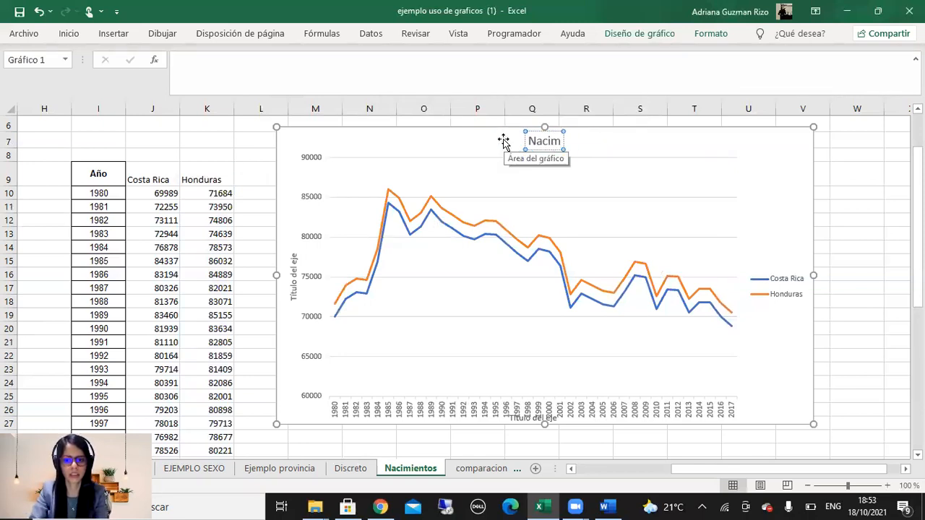
pyautogui.write('ientos de Costa Rica y')
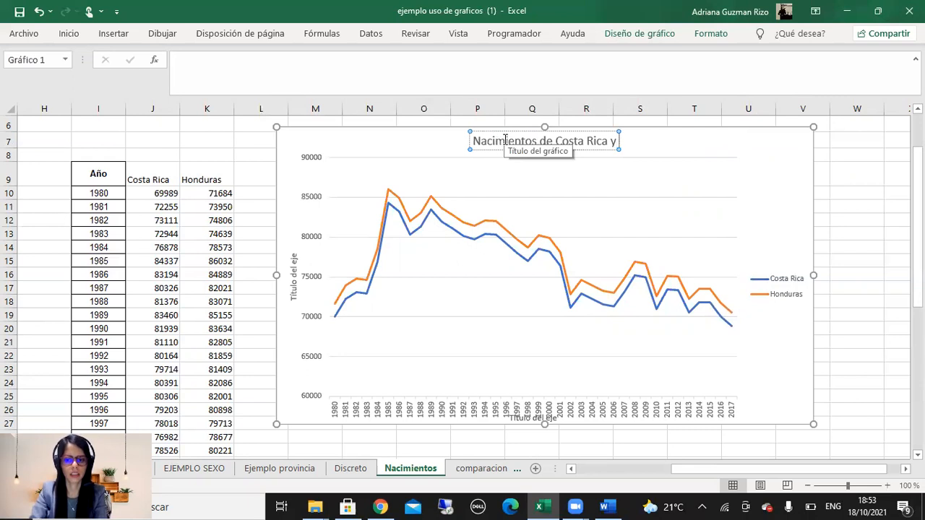
pyautogui.write(' Honduras  por')
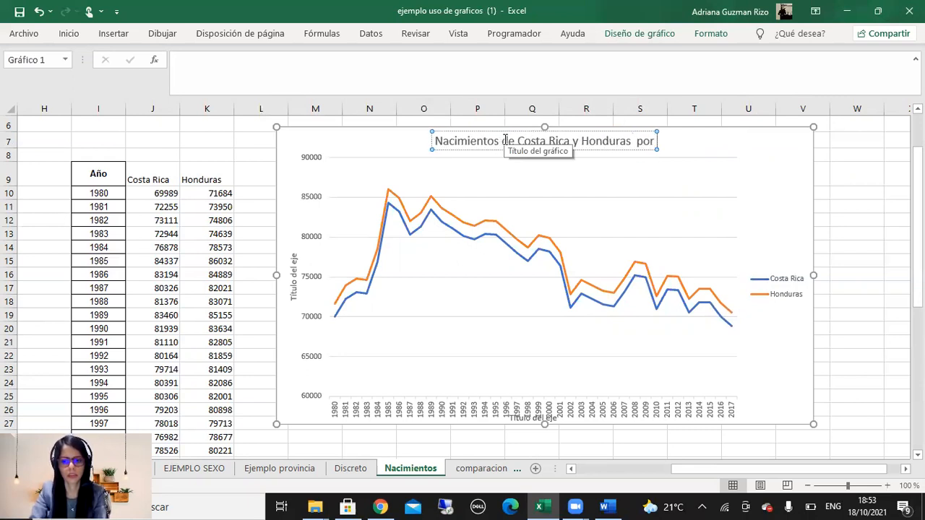
pyautogui.press('BackSpace')
pyautogui.press('BackSpace')
pyautogui.press('BackSpace')
pyautogui.write('en le')
pyautogui.press('BackSpace')
pyautogui.press('BackSpace')
pyautogui.press('BackSpace')
pyautogui.press('BackSpace')
pyautogui.press('BackSpace')
pyautogui.press('BackSpace')
pyautogui.write('d')
pyautogui.press('BackSpace')
pyautogui.write('de')
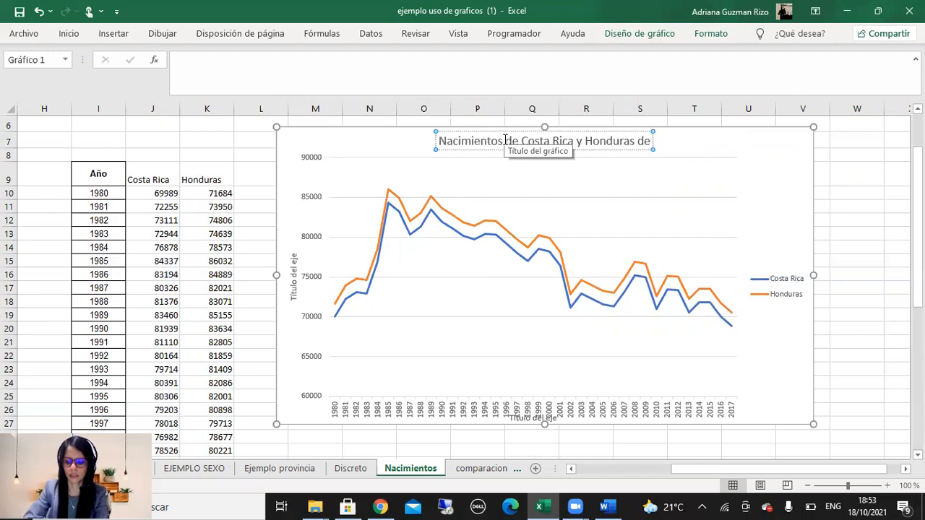
pyautogui.write(' 198')
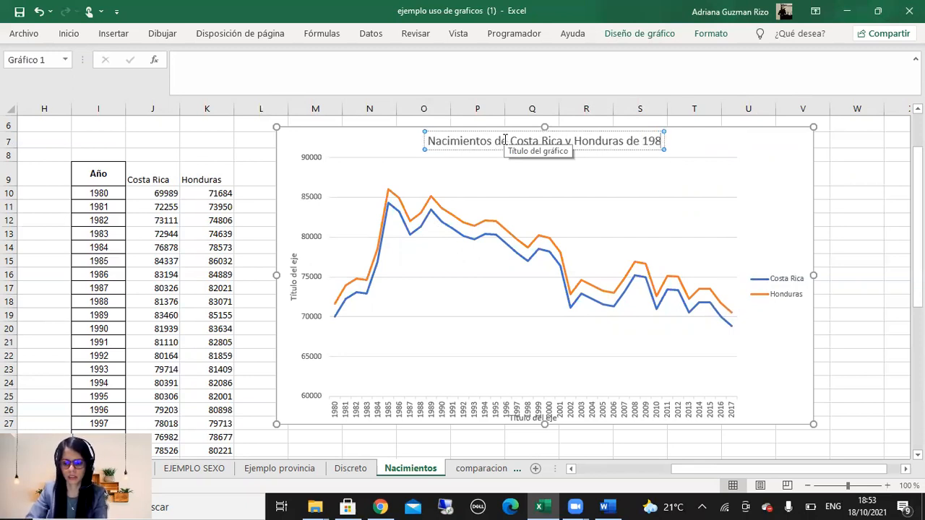
pyautogui.write('0-2017')
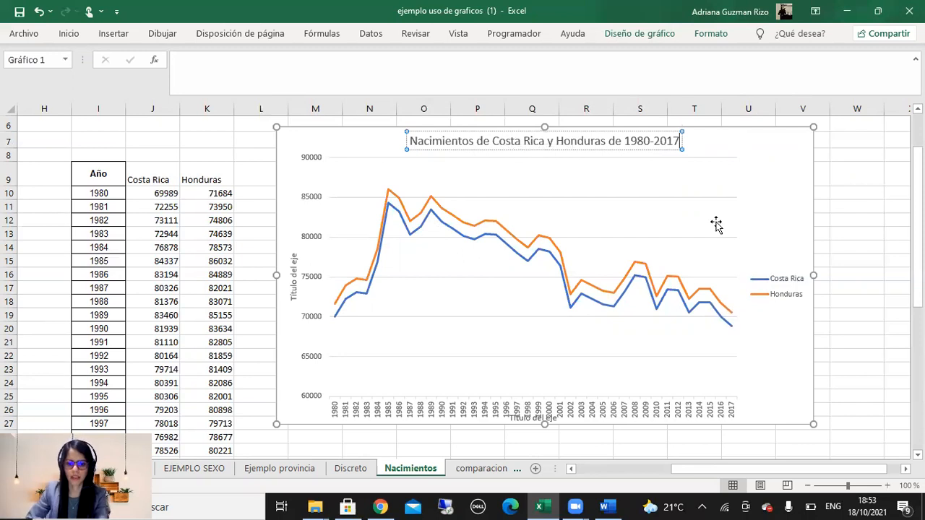
# Shrink the births chart's plot area from its lower-right corner and shift it slightly right and down, clear of the axis titles.
pyautogui.click(727, 324)
pyautogui.click(665, 366)
pyautogui.moveTo(732, 394); pyautogui.dragTo(706, 368)
pyautogui.click(595, 329)
pyautogui.moveTo(523, 279); pyautogui.dragTo(551, 289)
# Replace the vertical axis title of the births chart with "Nacimientos".
pyautogui.click(332, 272)
pyautogui.doubleClick(334, 273)
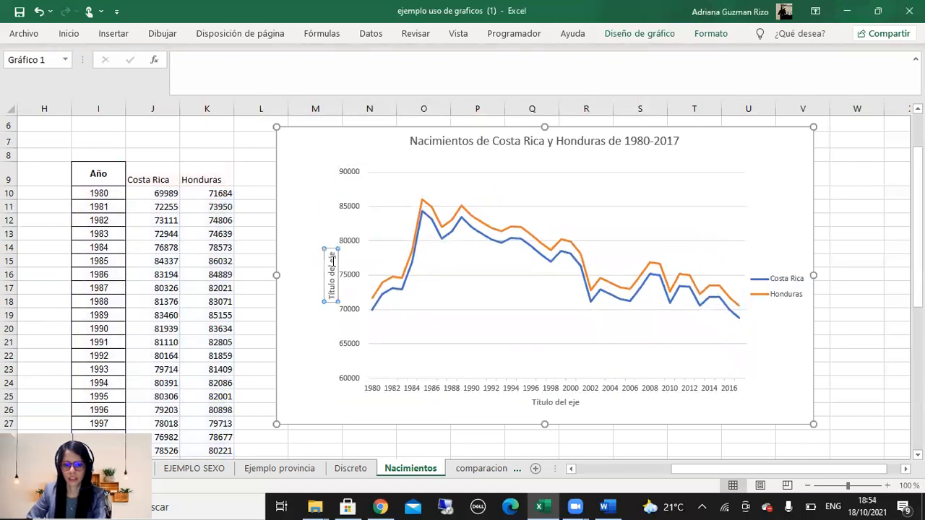
pyautogui.moveTo(334, 255); pyautogui.dragTo(335, 292)
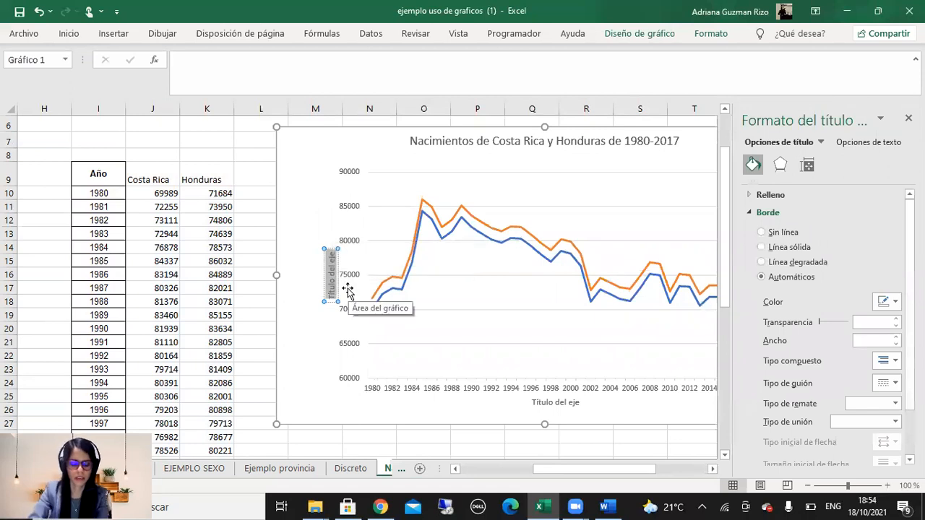
pyautogui.press('Delete')
pyautogui.write('Nacimien')
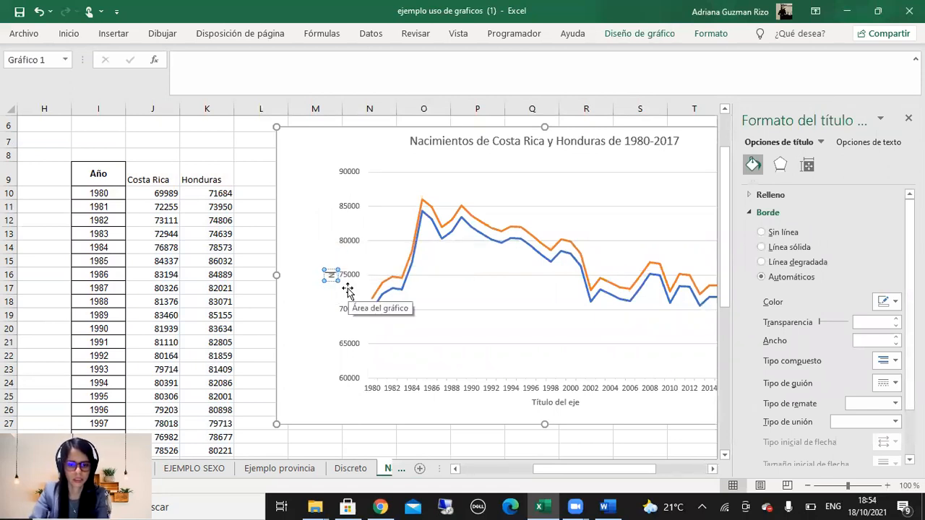
pyautogui.write('tos')
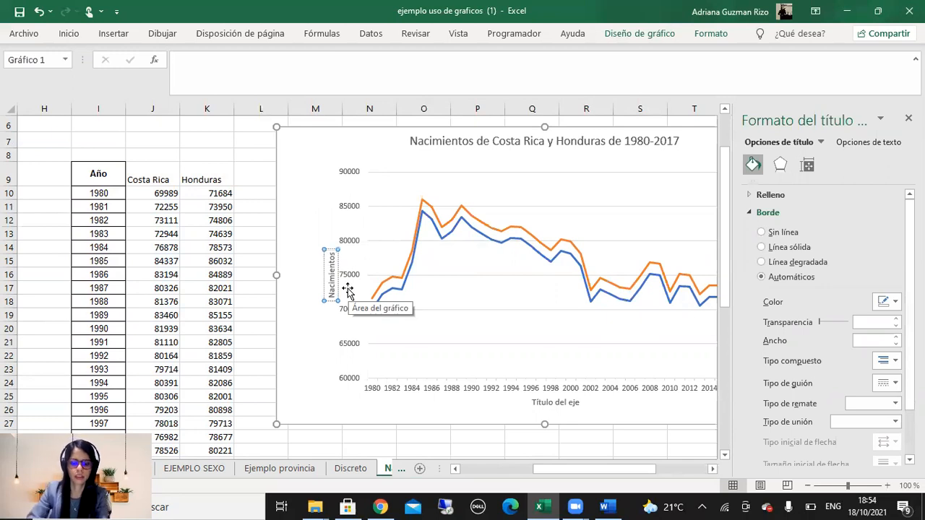
# Replace the horizontal axis title with "Años" and close the formatting pane.
pyautogui.click(555, 403)
pyautogui.tripleClick(577, 407)
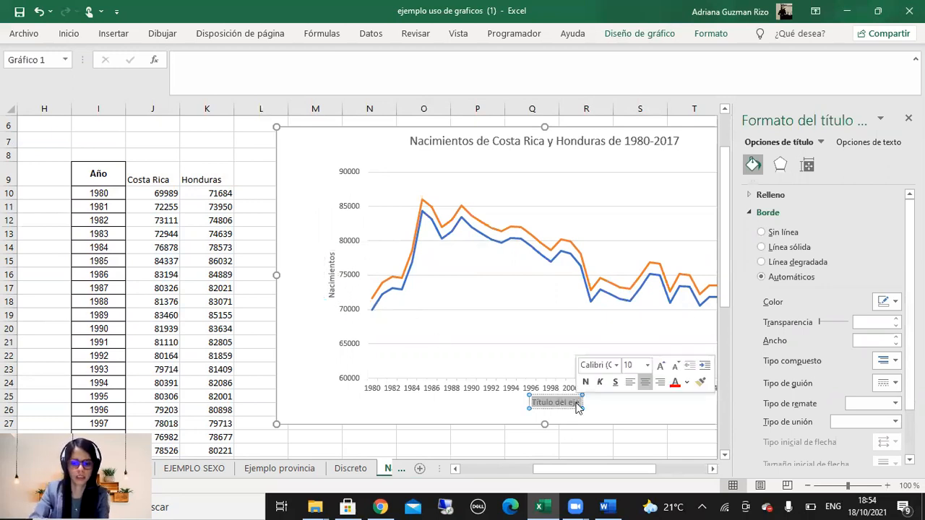
pyautogui.write('A;os')
pyautogui.press('BackSpace')
pyautogui.press('BackSpace')
pyautogui.press('BackSpace')
pyautogui.press('super+space')
pyautogui.write('ños')
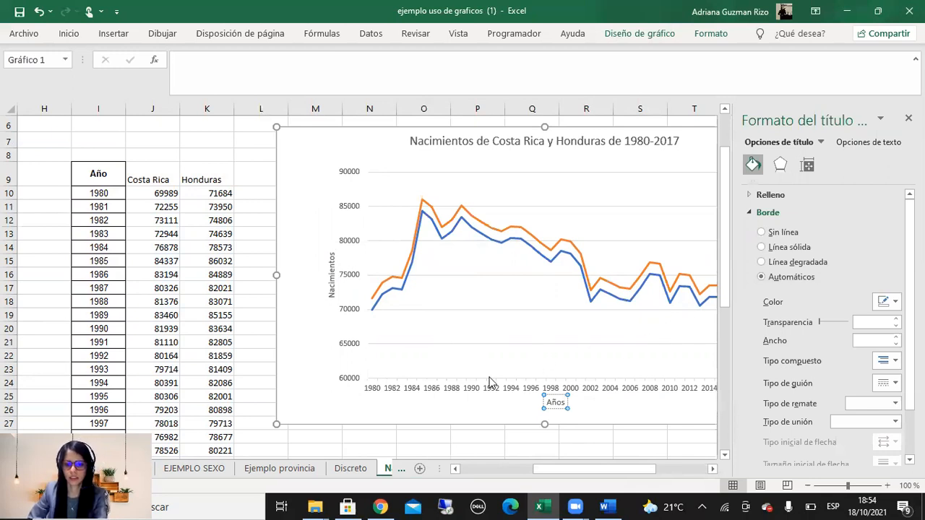
pyautogui.click(419, 411)
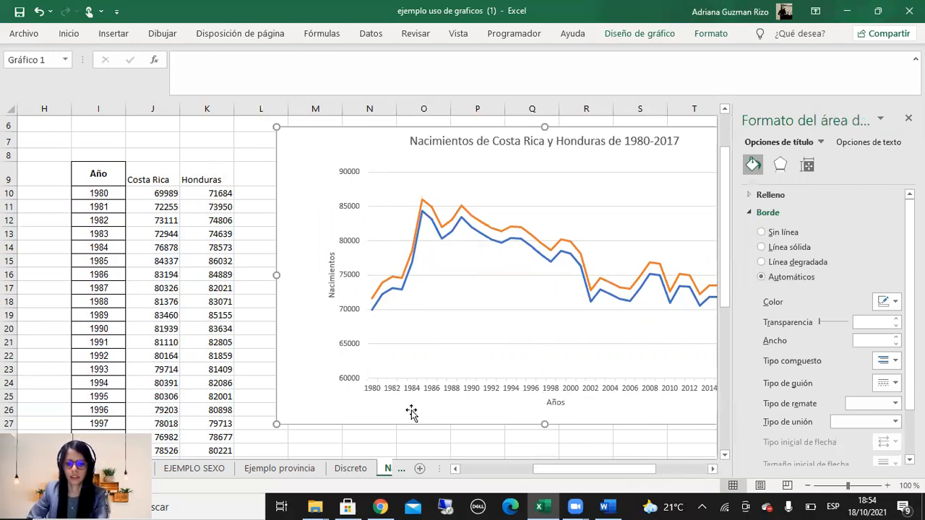
pyautogui.click(908, 118)
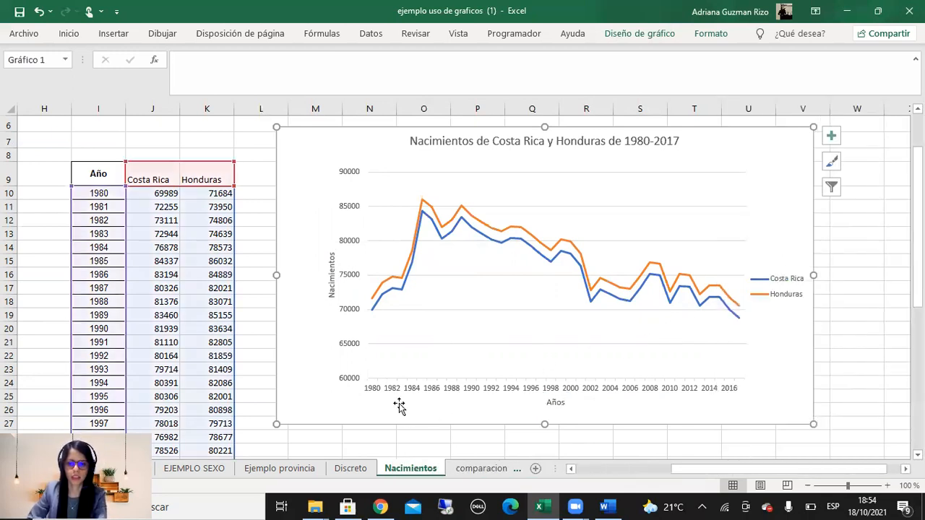
# Insert a text box in the lower-left area of the births chart and begin it with "Fuente".
pyautogui.click(114, 35)
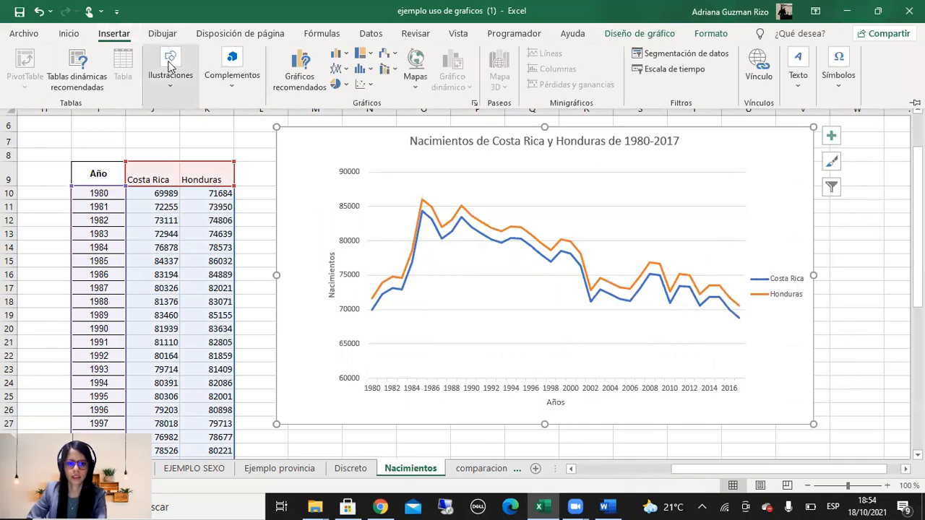
pyautogui.click(170, 72)
pyautogui.click(200, 131)
pyautogui.click(191, 185)
pyautogui.moveTo(313, 408); pyautogui.dragTo(512, 422)
pyautogui.write('Fuente')
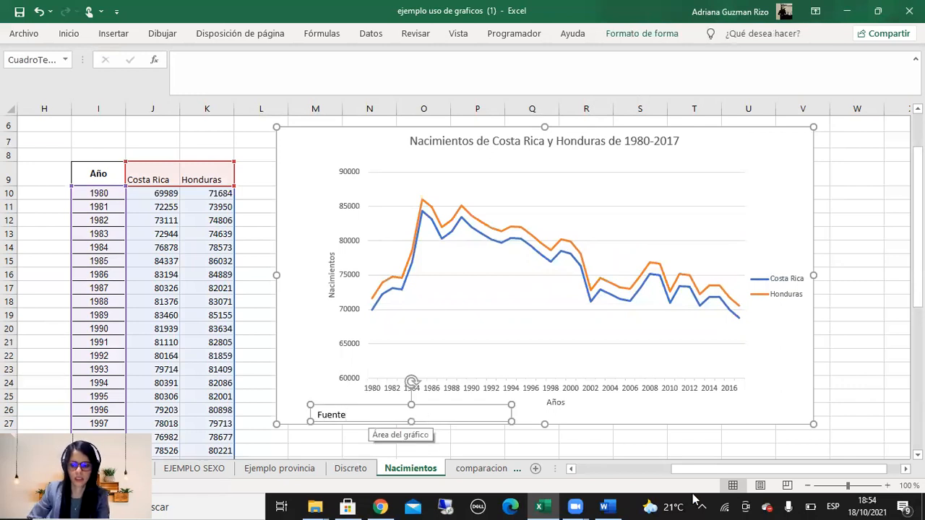
# Complete the source note as "Fuente: Encuesta a estudiantes del servicio de estadísitica" and widen its text box to fit one line.
pyautogui.click(833, 507)
pyautogui.click(782, 428)
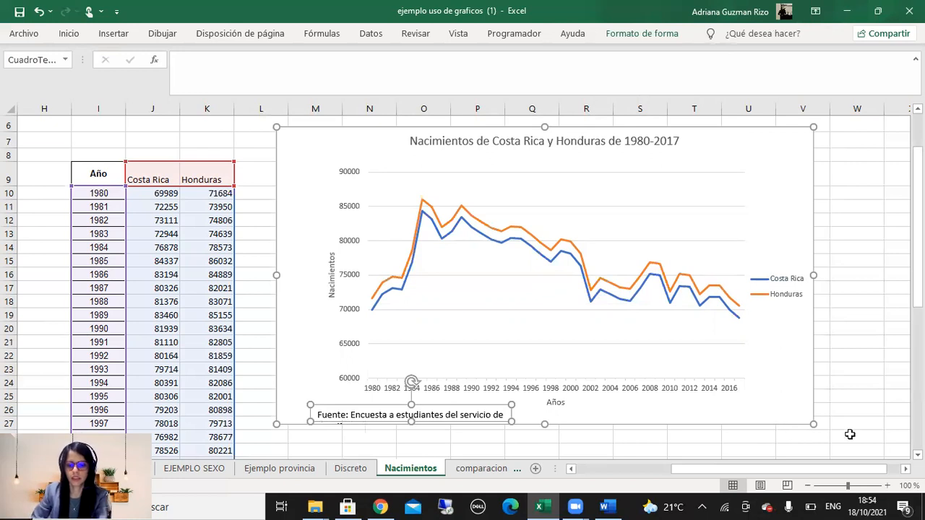
pyautogui.moveTo(515, 429); pyautogui.dragTo(583, 415)
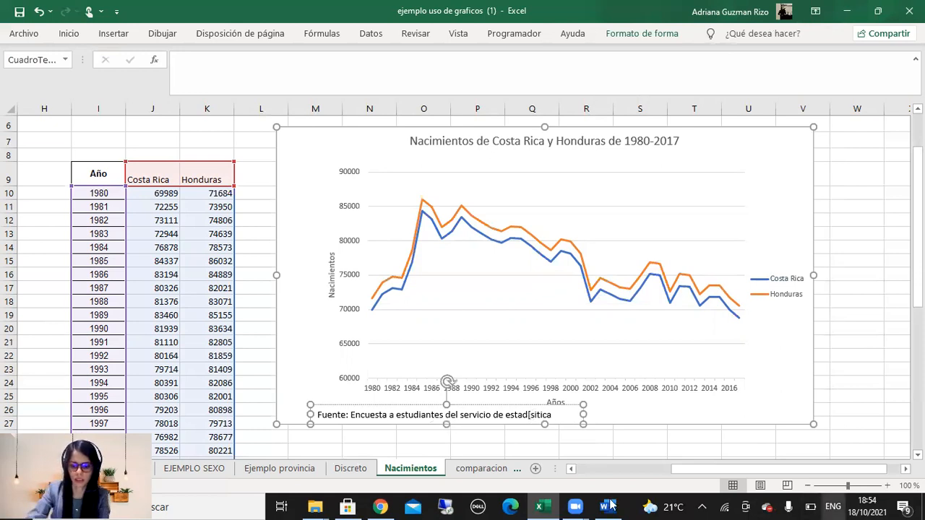
pyautogui.hotkey('alt', 'shift')
pyautogui.press('BackSpace')
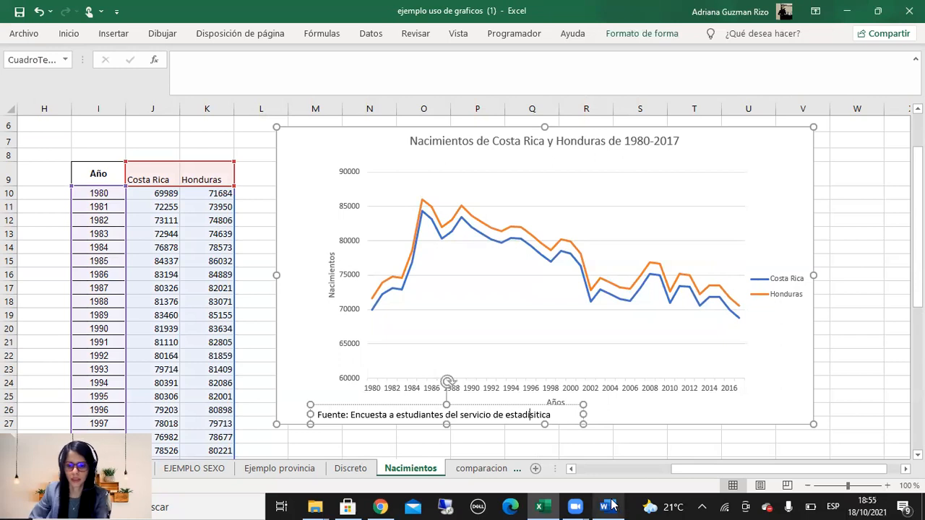
pyautogui.write('í')
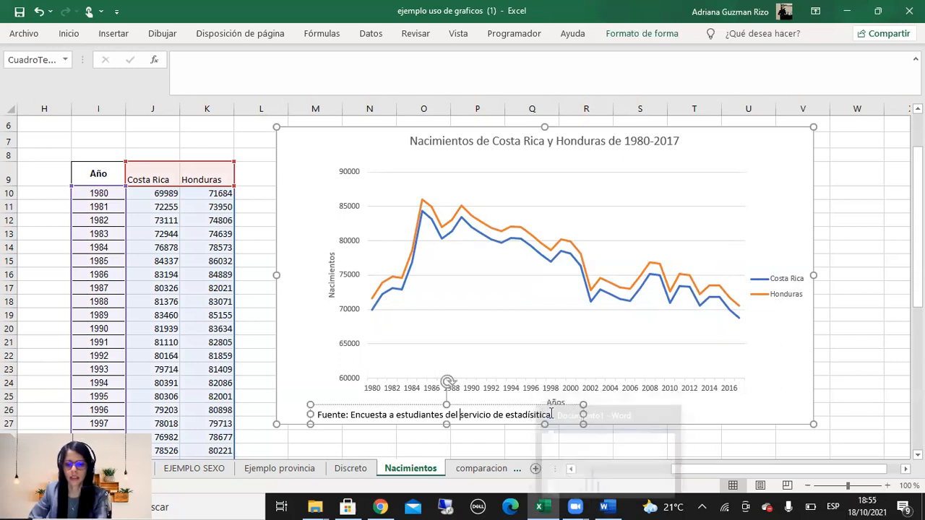
# Reduce the font size of the whole source note to 9.
pyautogui.hotkey('ctrl', 'a')
pyautogui.click(69, 33)
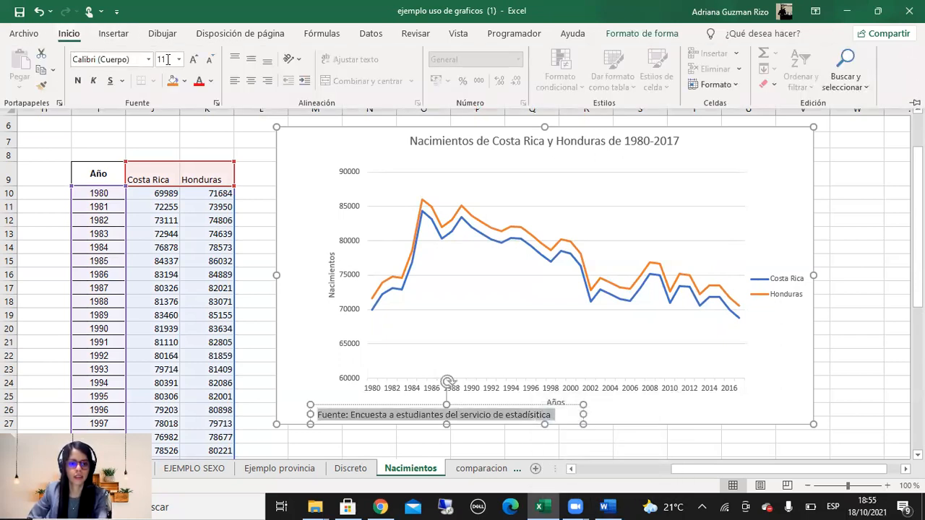
pyautogui.click(211, 61)
pyautogui.click(212, 61)
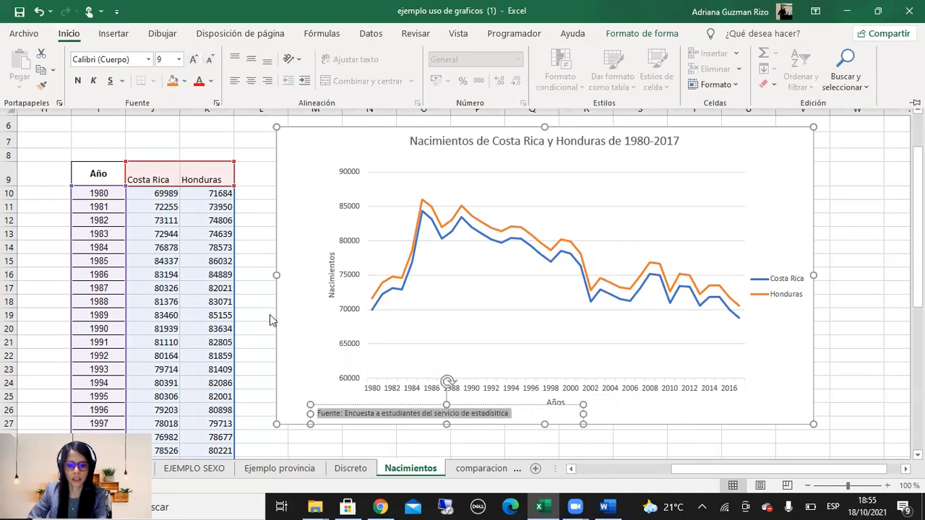
# Make the word "Fuente:" bold in the source note and deselect the chart.
pyautogui.click(322, 399)
pyautogui.click(337, 418)
pyautogui.moveTo(343, 417); pyautogui.dragTo(315, 417)
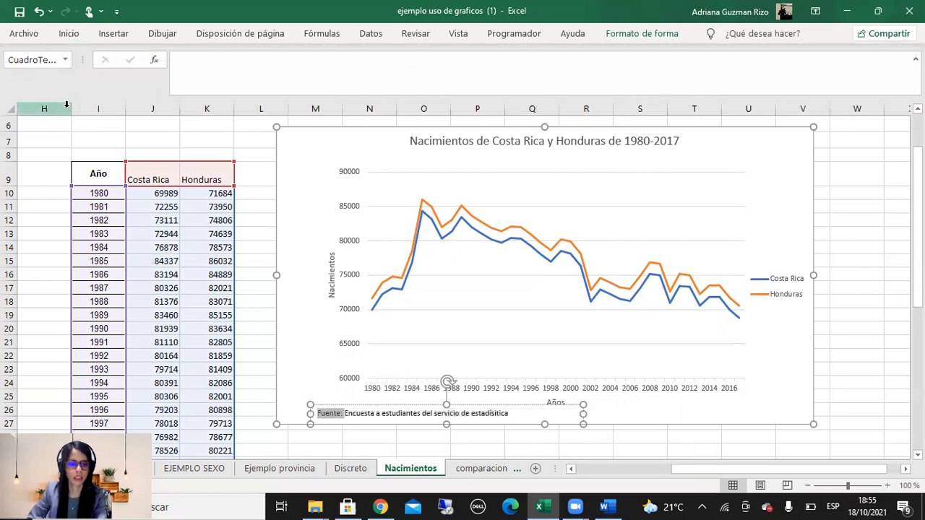
pyautogui.click(67, 34)
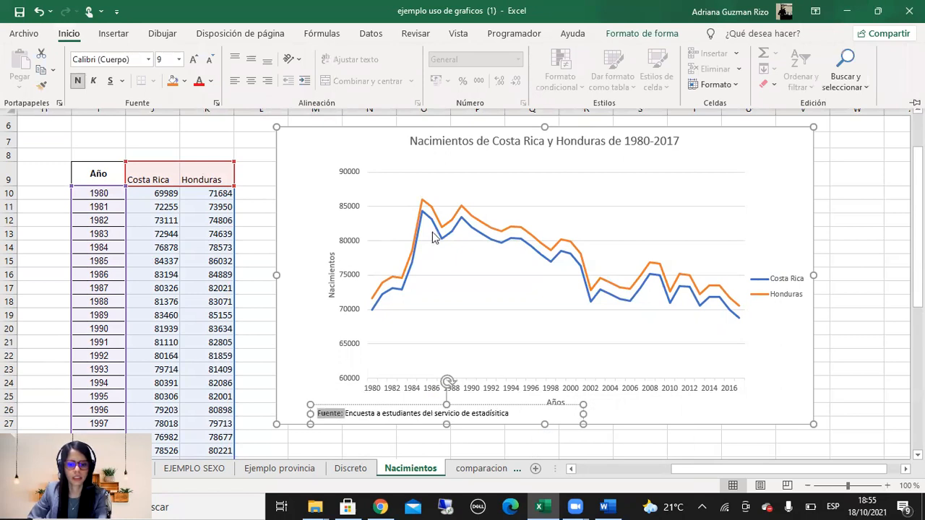
pyautogui.click(820, 329)
pyautogui.click(821, 327)
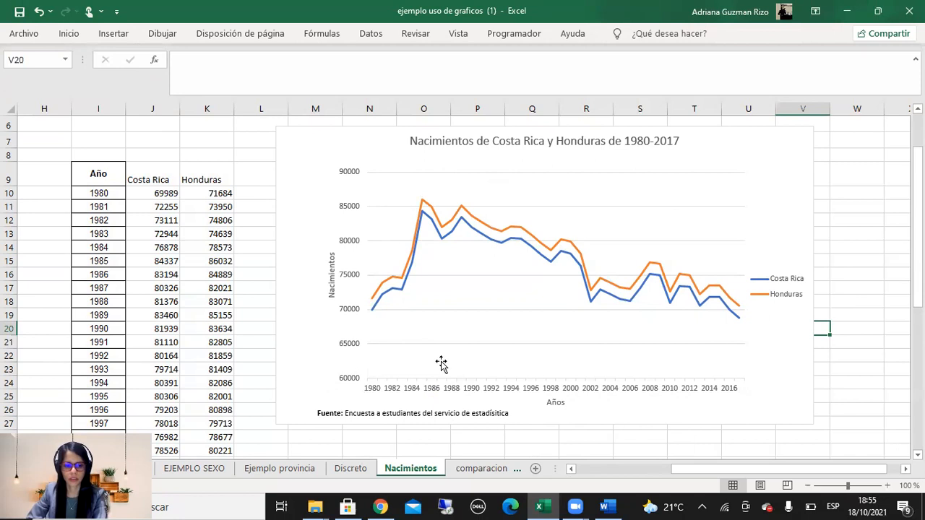
# Examine the chart's Honduras line and the Costa Rica and Honduras header cells J9 and K9 that name the series.
pyautogui.click(452, 224)
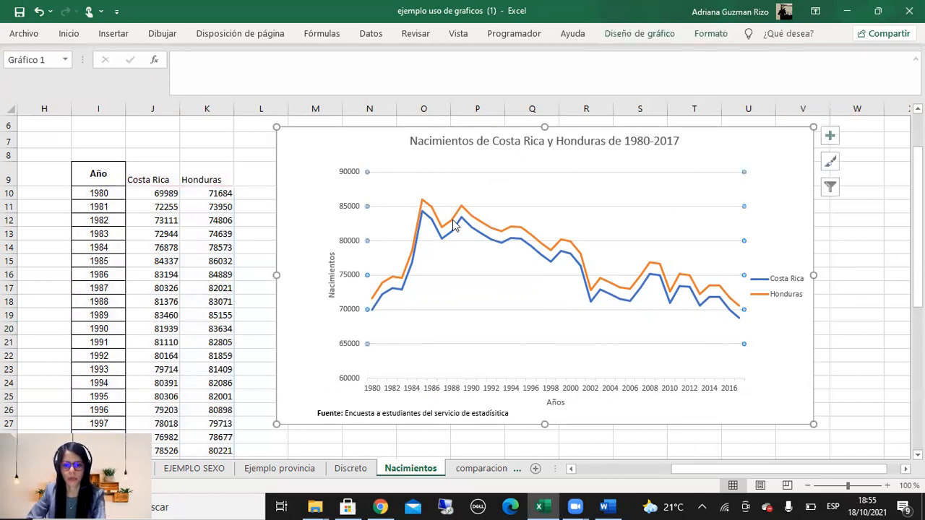
pyautogui.click(451, 226)
pyautogui.click(454, 216)
pyautogui.click(454, 235)
pyautogui.click(449, 221)
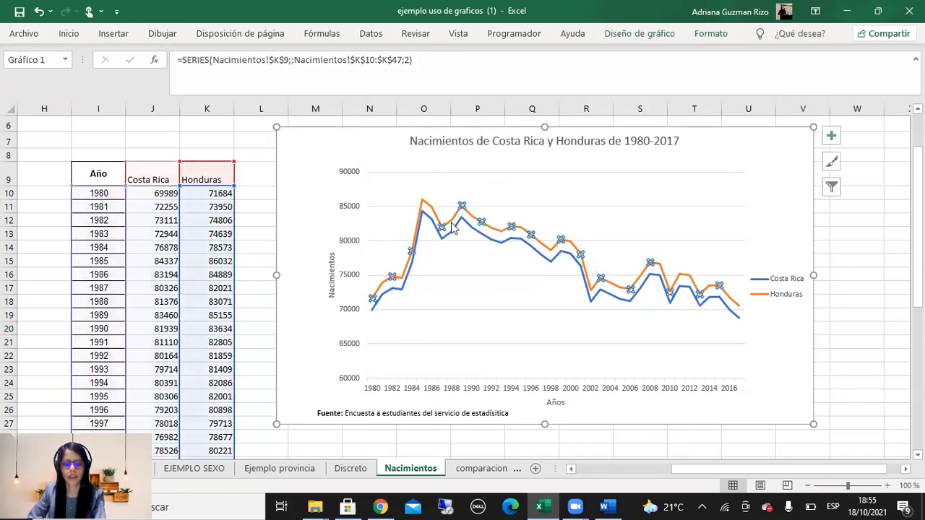
pyautogui.click(454, 232)
pyautogui.click(205, 166)
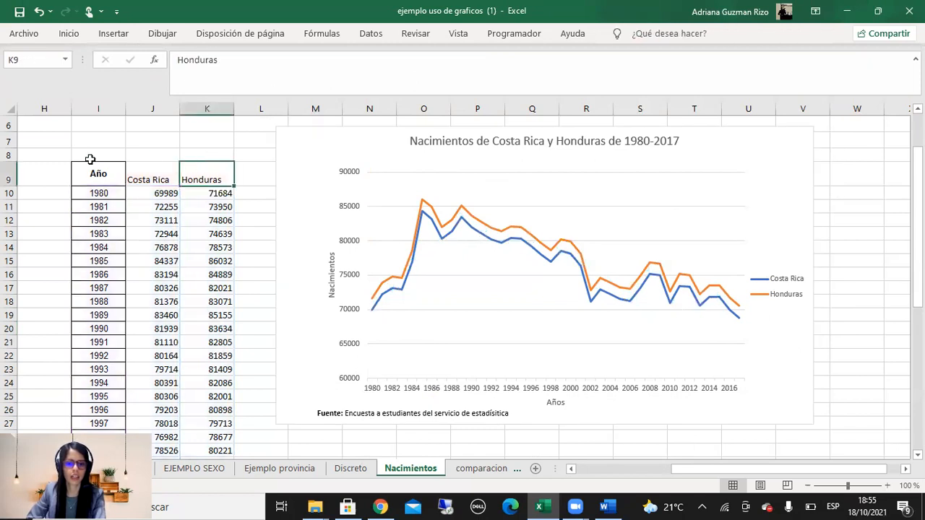
pyautogui.click(146, 165)
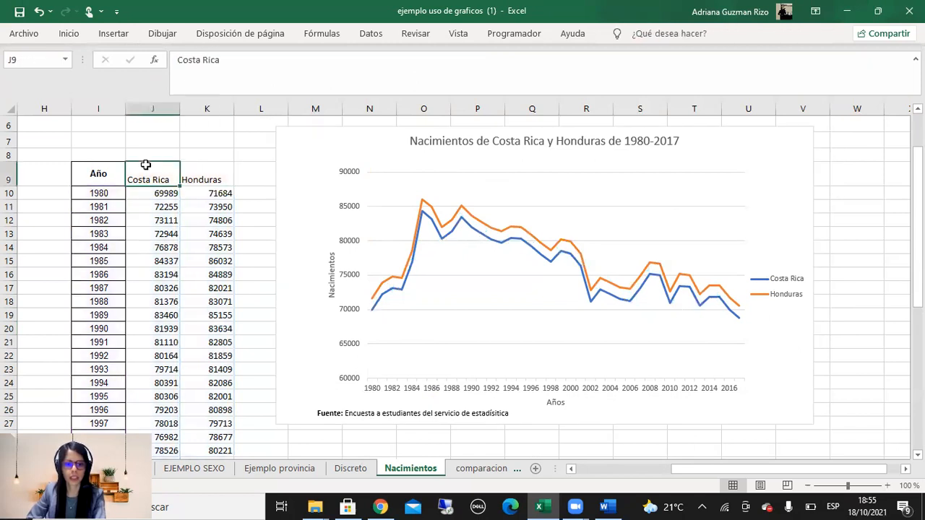
pyautogui.click(208, 178)
pyautogui.moveTo(140, 180); pyautogui.dragTo(253, 183)
pyautogui.click(227, 174)
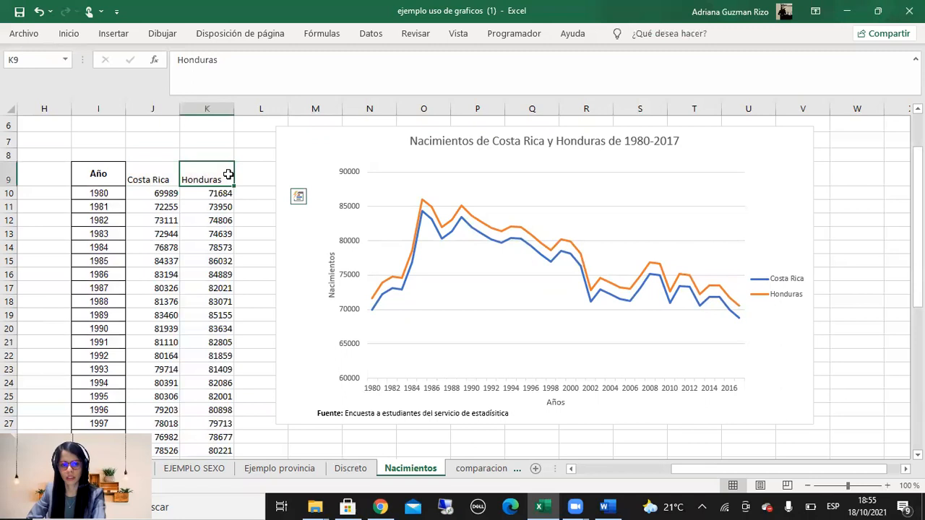
# Move the births chart slightly right and down, farther from the data table, and deselect it.
pyautogui.moveTo(301, 145); pyautogui.dragTo(330, 149)
pyautogui.click(300, 180)
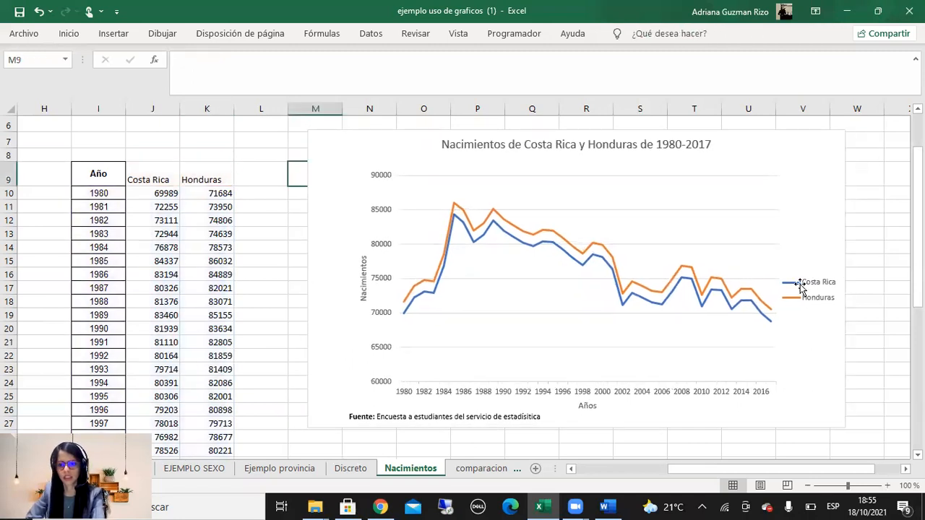
pyautogui.moveTo(285, 179); pyautogui.dragTo(306, 179)
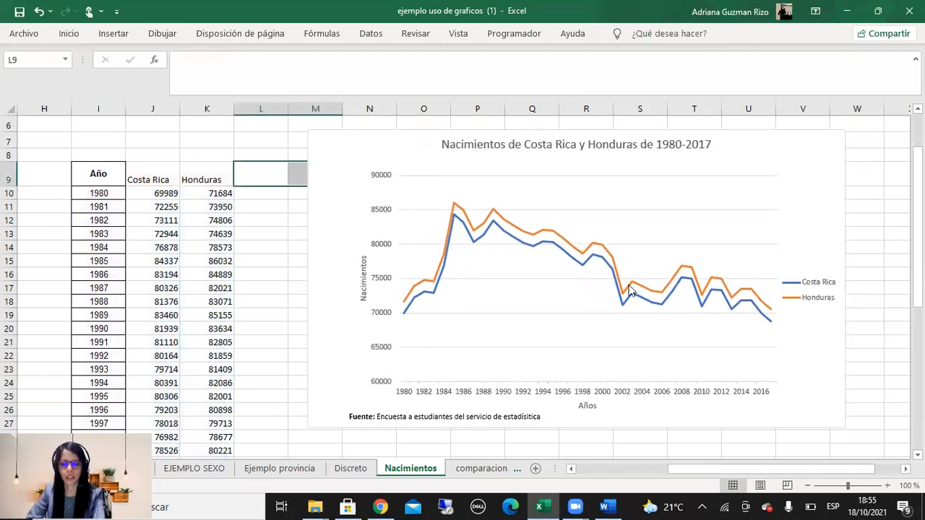